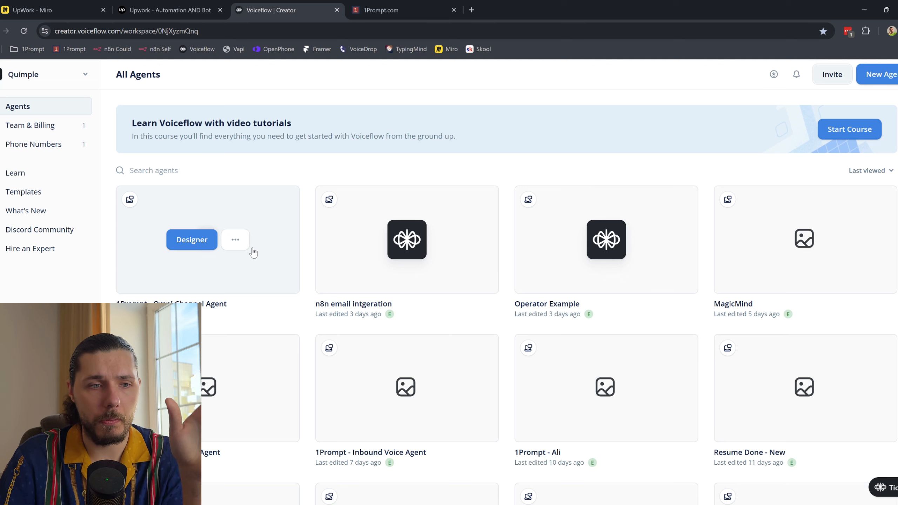
Step: Try duplicating the Omni Channel Agent and dismiss the agent-limit warning
click(236, 241)
click(153, 301)
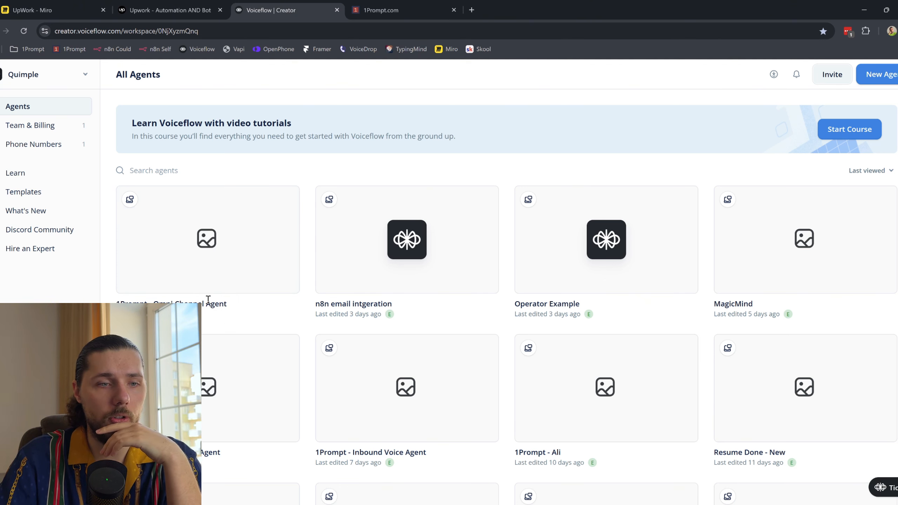
mouse_move(222, 255)
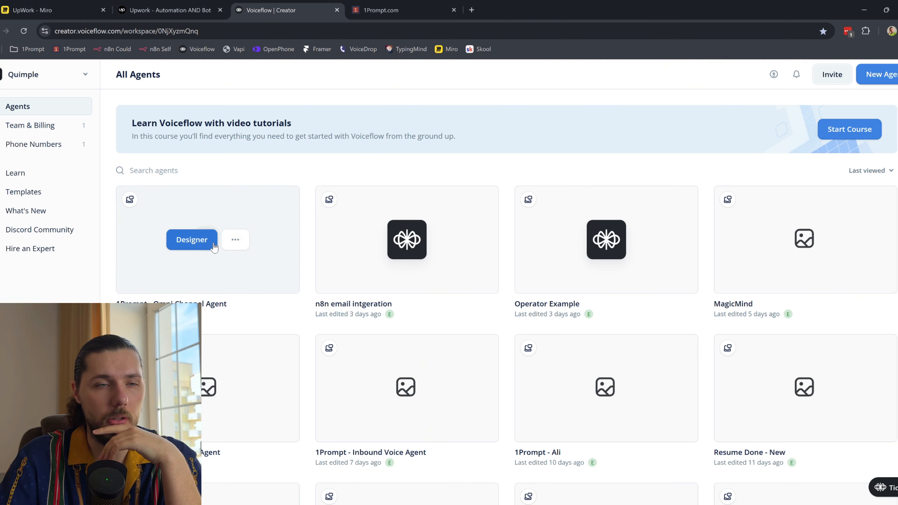
click(234, 243)
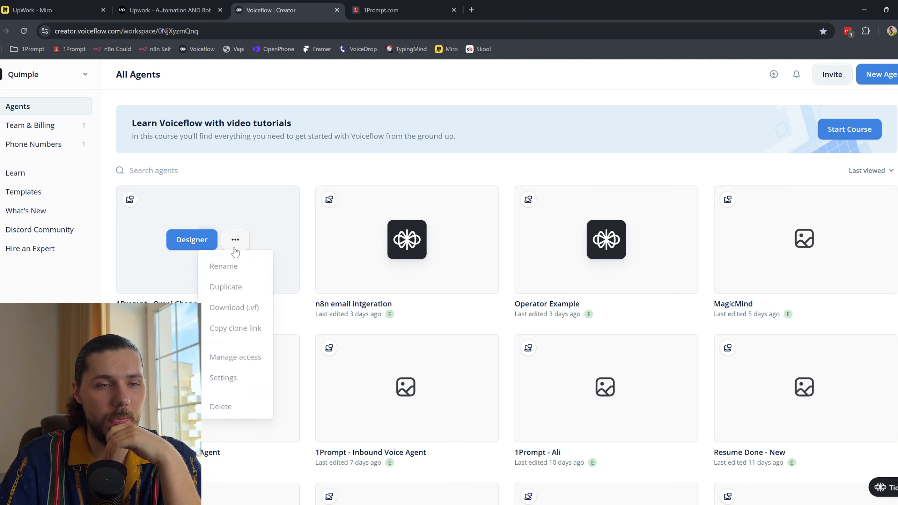
click(239, 286)
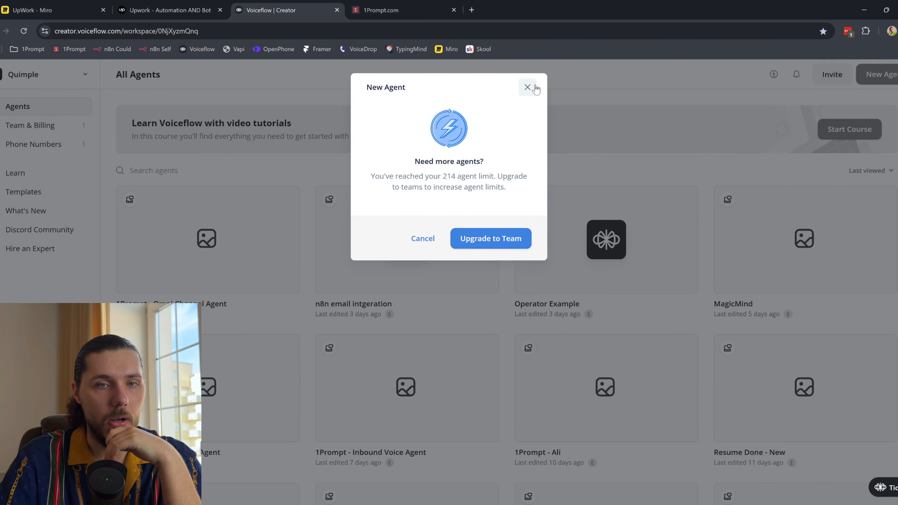
key(Escape)
scroll(530, 255, down, 15)
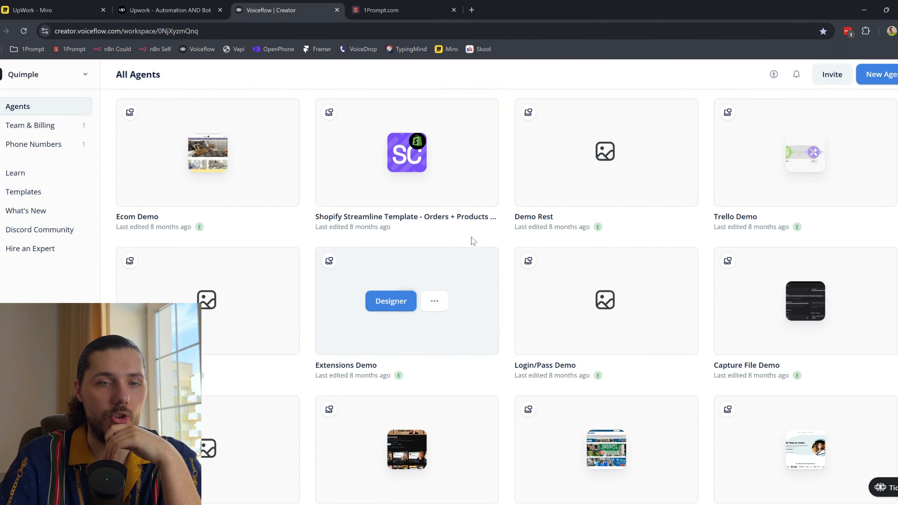
Step: Permanently delete the Demo Rest agent by confirming its name 'Demo Rest'
click(631, 157)
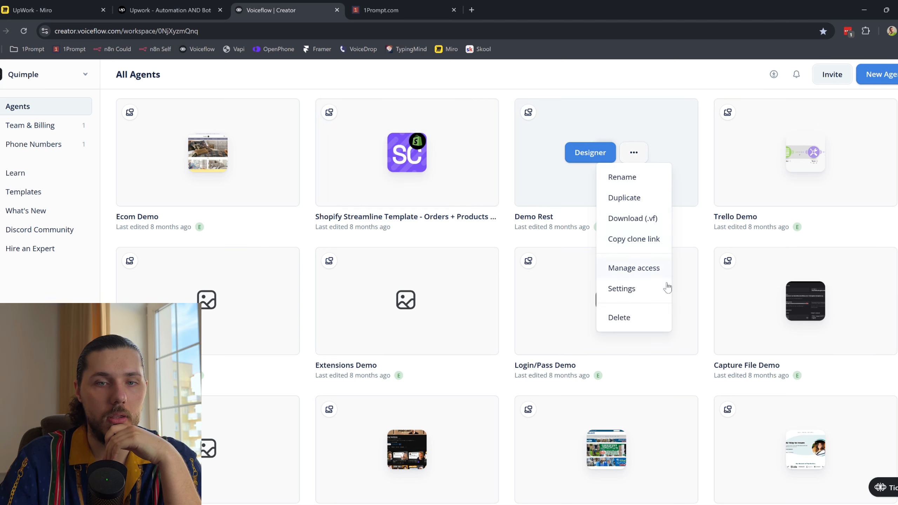
click(619, 318)
click(451, 158)
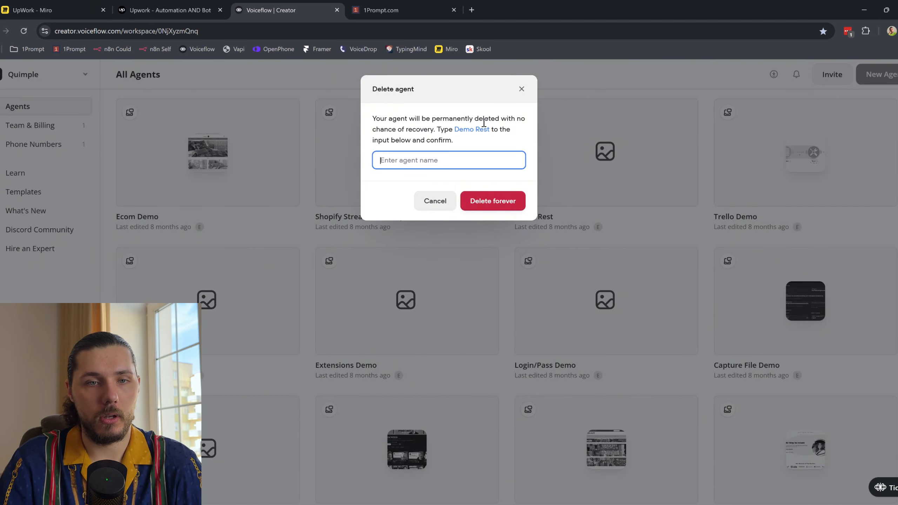
drag(492, 130, 454, 130)
key(ctrl+c)
click(435, 163)
key(ctrl+v)
click(497, 206)
key(BackSpace)
click(503, 201)
click(407, 5)
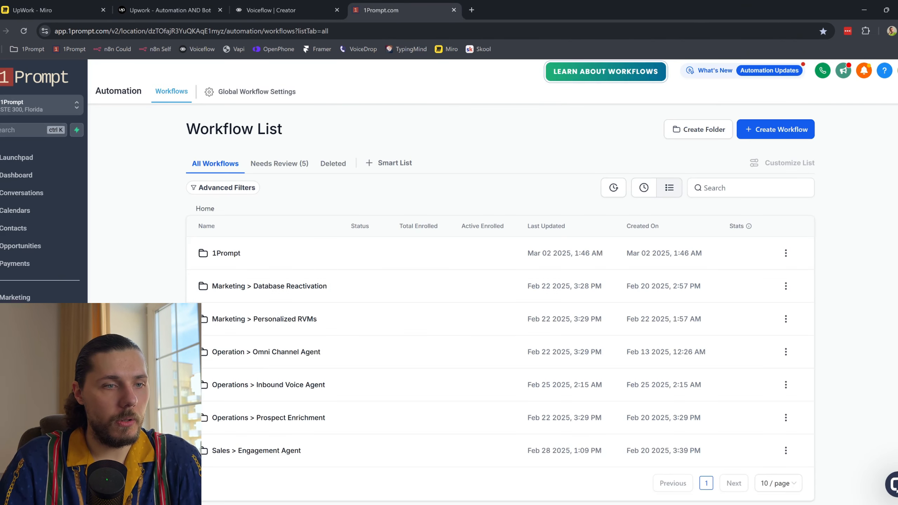
Step: Browse the workflows in 1Prompt's Operation > Omni Channel Agent folder, then return to Voiceflow
click(289, 354)
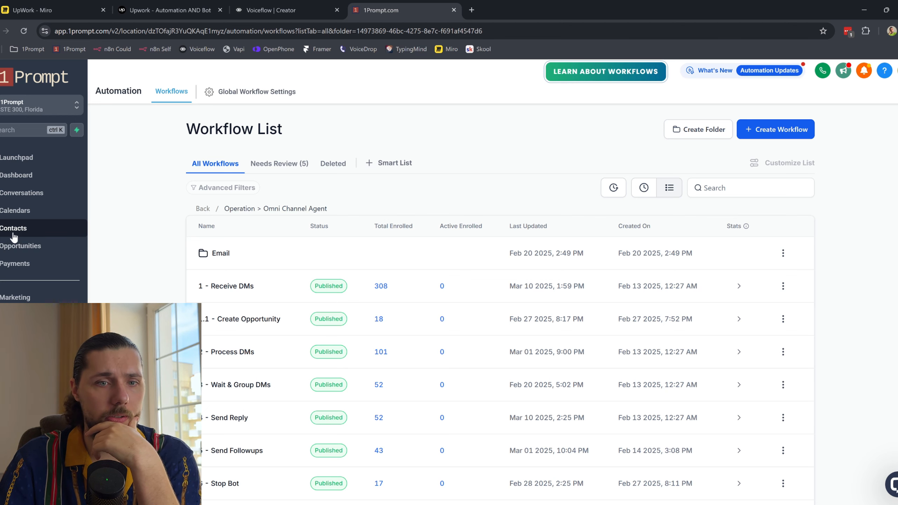
click(205, 210)
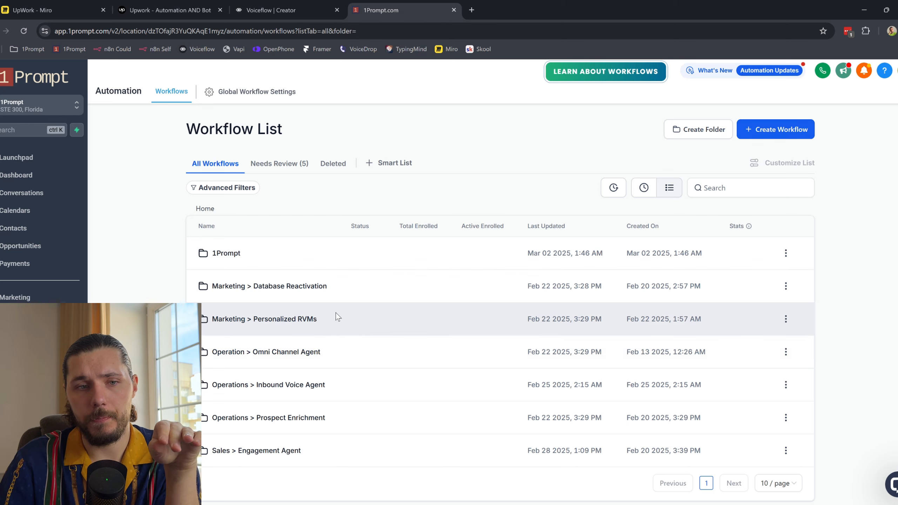
click(304, 352)
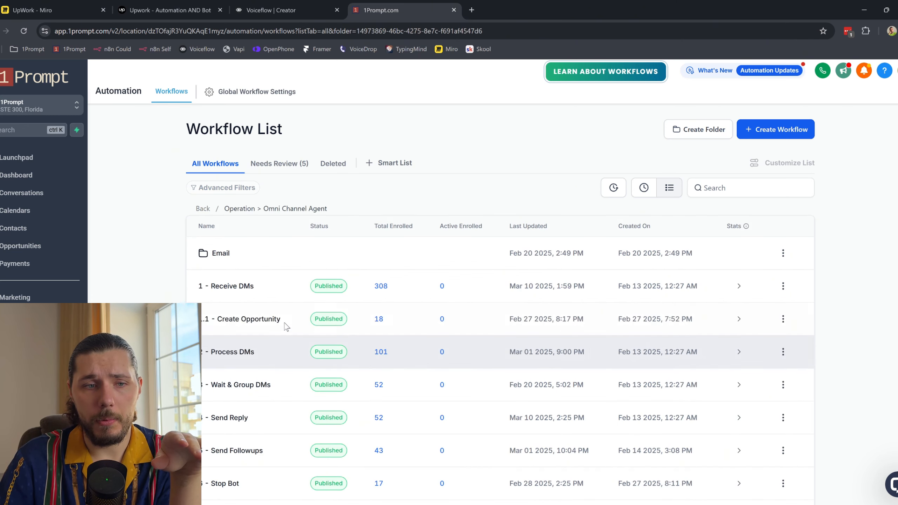
scroll(290, 333, down, 2)
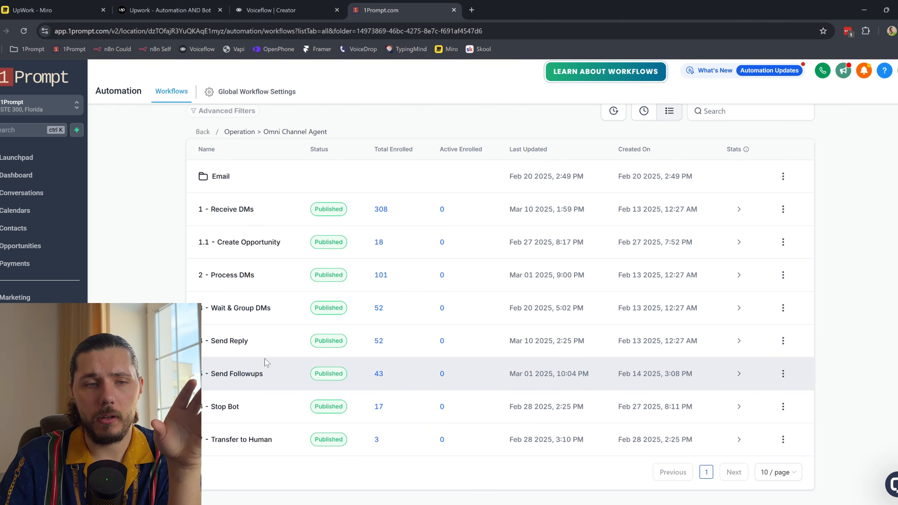
click(271, 10)
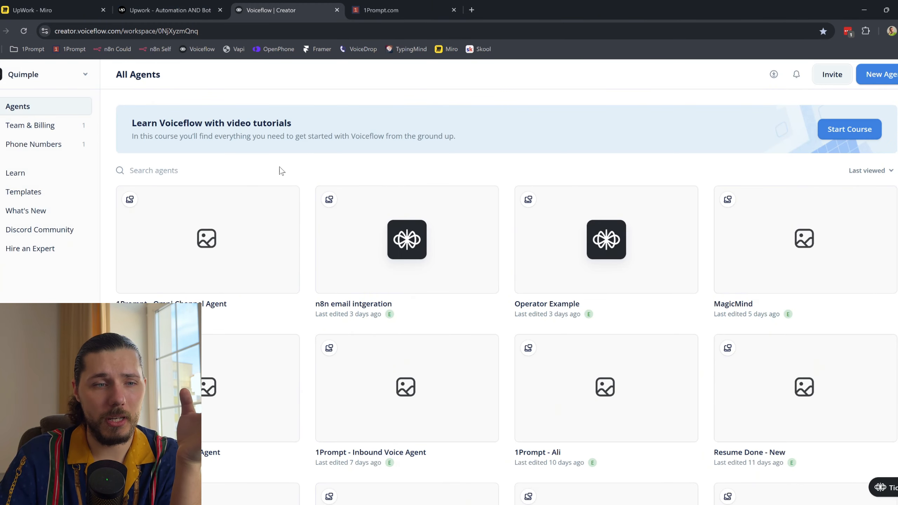
Step: Duplicate the 1Prompt - Omni Channel Agent and rename the copy 'YouTube - UpWork'
mouse_move(270, 195)
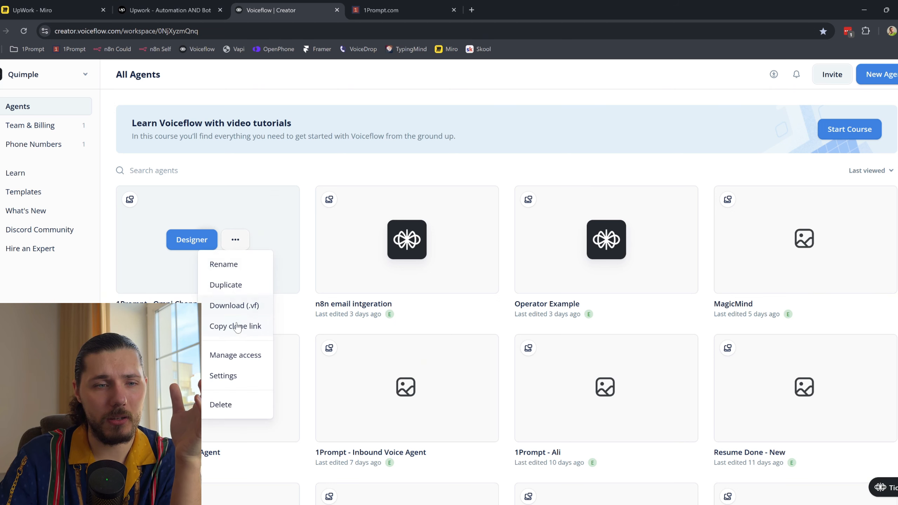
click(248, 284)
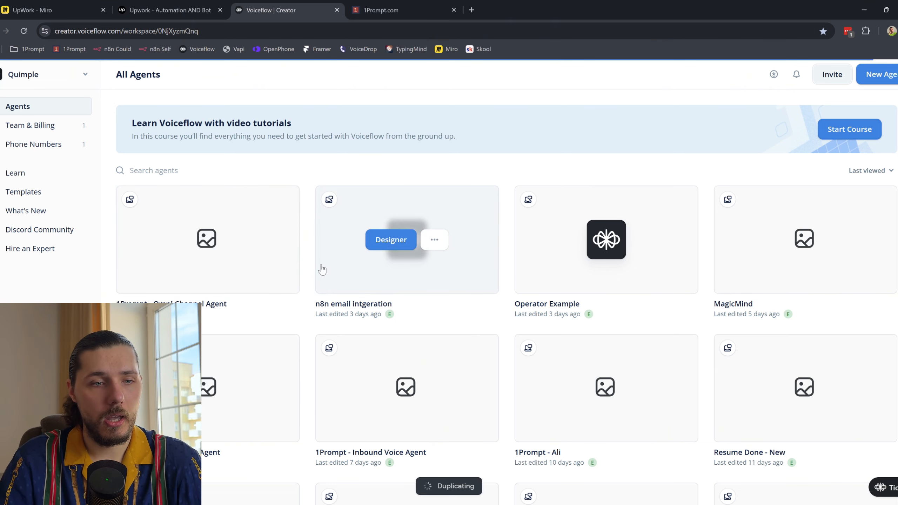
mouse_move(244, 246)
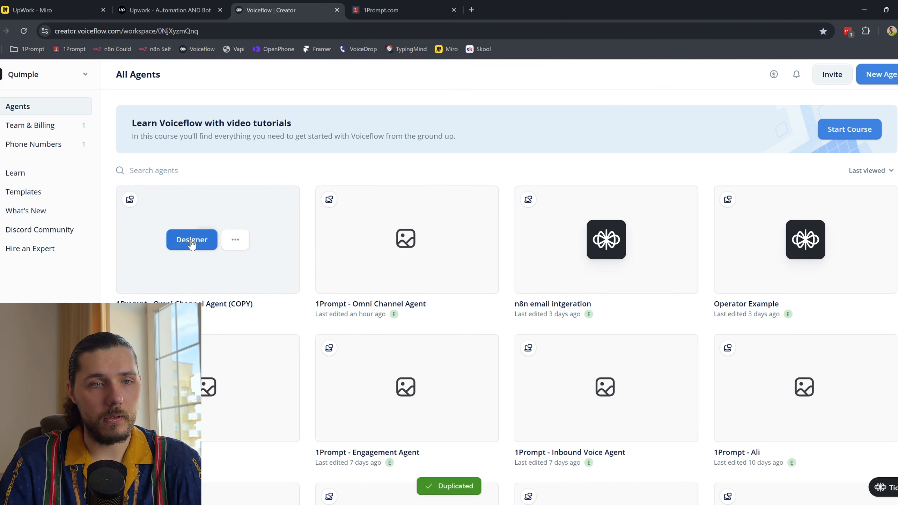
click(191, 241)
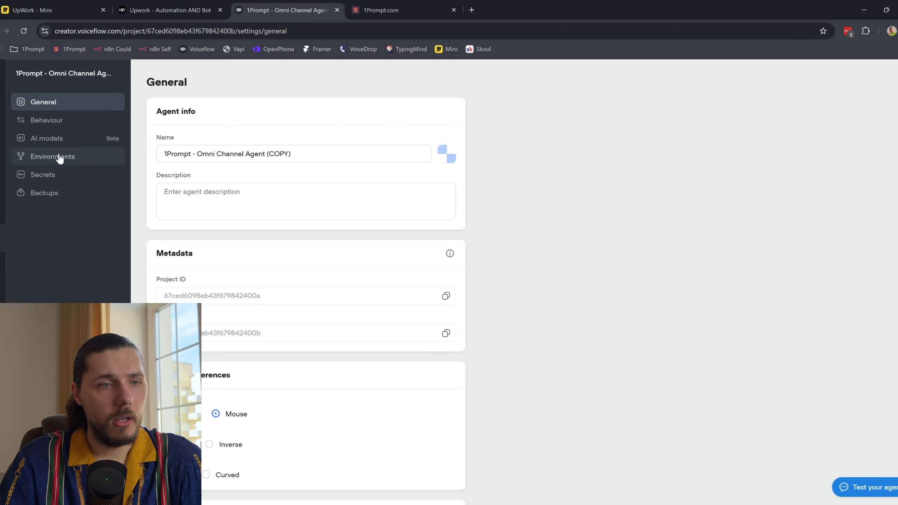
drag(332, 151, 159, 144)
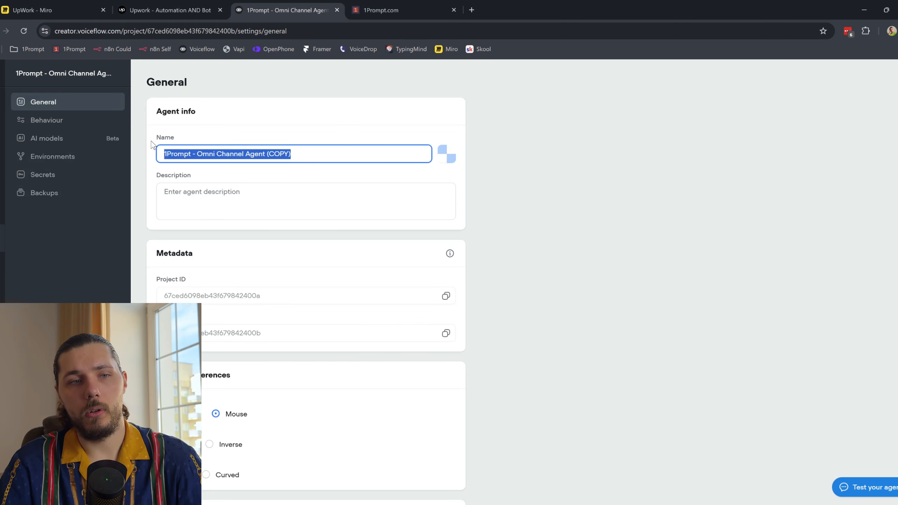
text(YouTube )
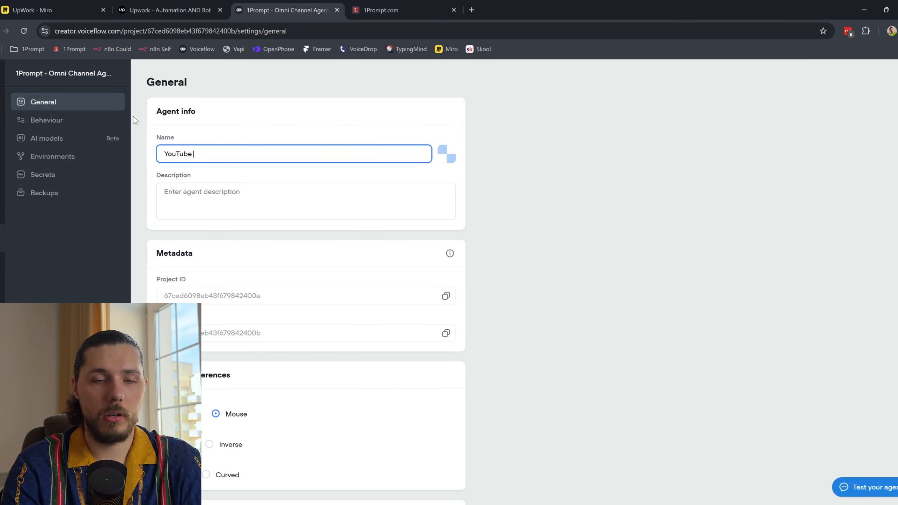
text(- UpWrok)
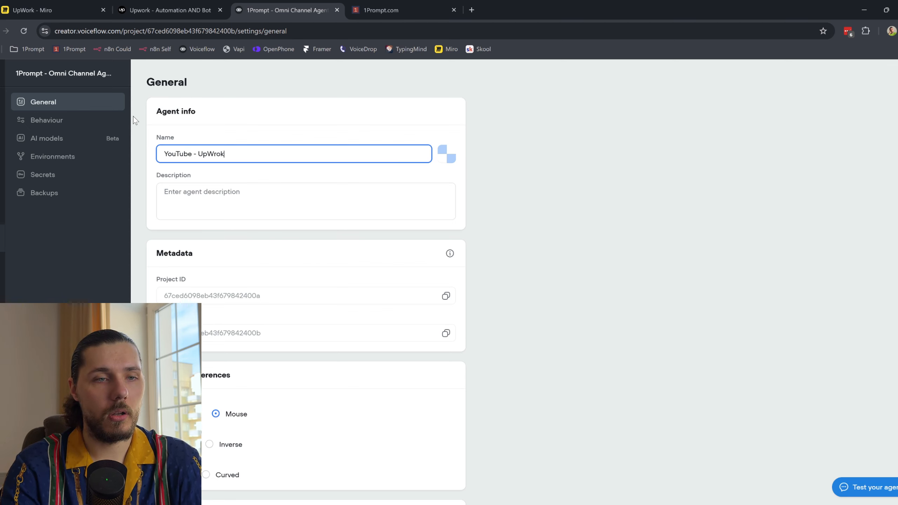
key(BackSpace)
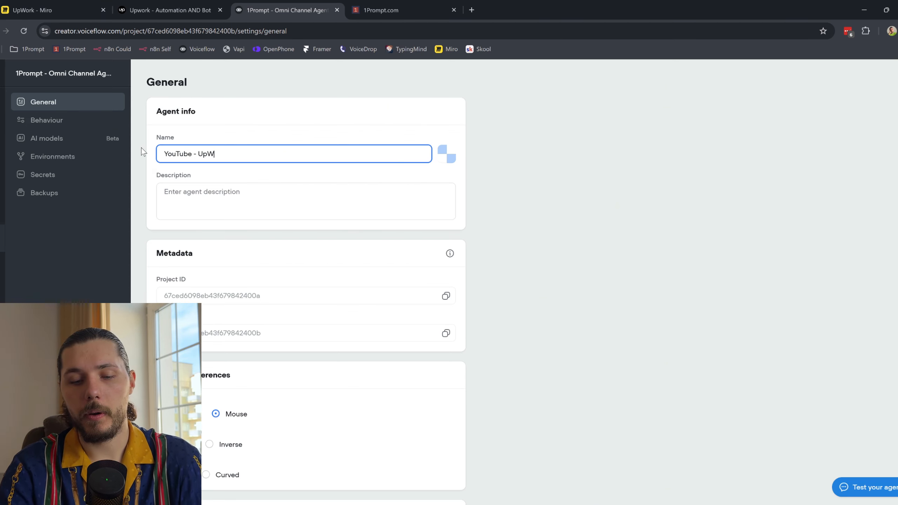
click(395, 75)
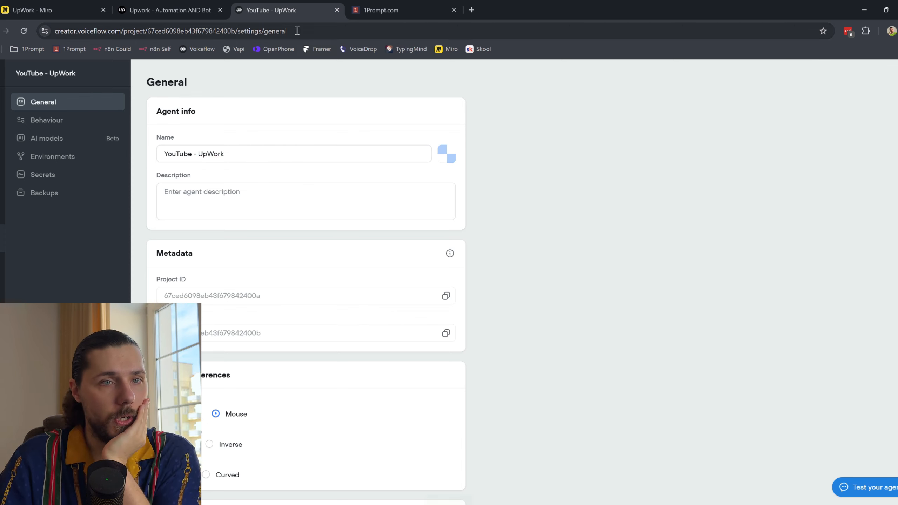
Step: Circle Conversational Design and the KB box on the Miro board
drag(53, 9, 148, 10)
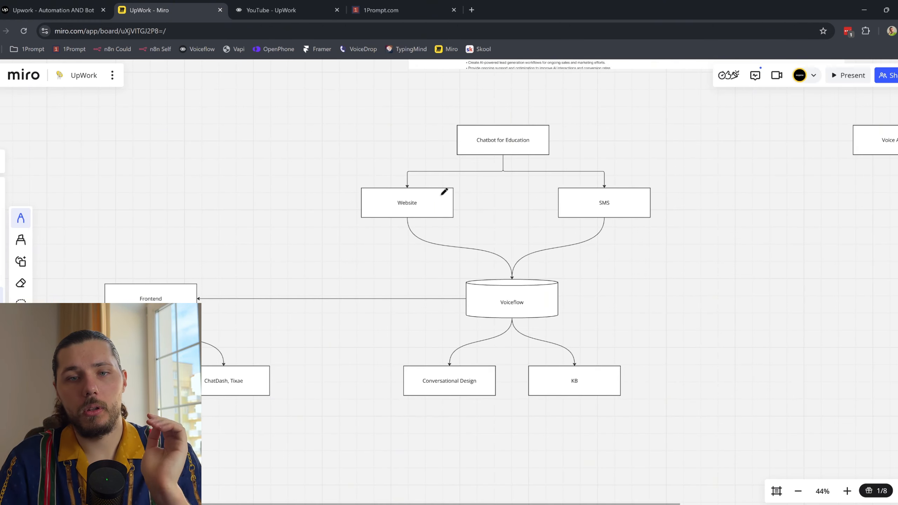
drag(473, 358, 430, 388)
drag(533, 363, 631, 406)
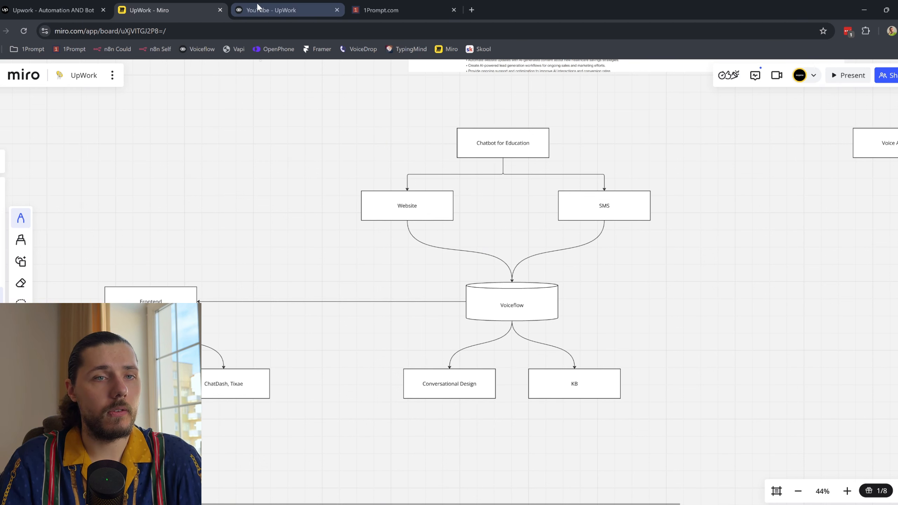
Step: Check the YouTube - UpWork agent's knowledge base sources
click(261, 4)
click(3, 103)
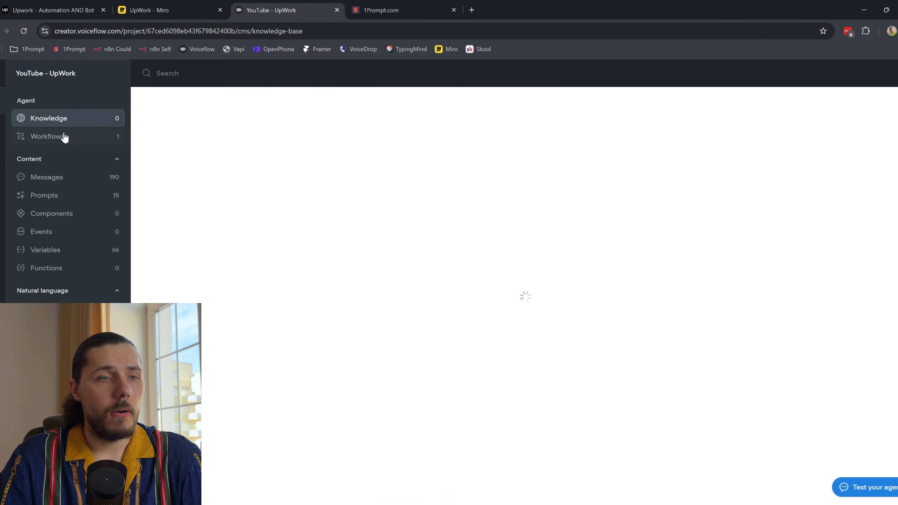
click(64, 138)
click(50, 119)
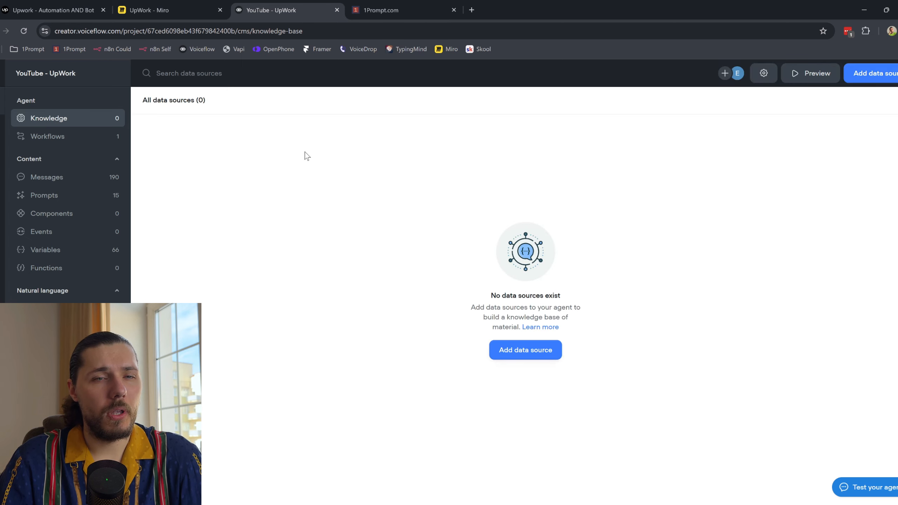
Step: Open the Home workflow and pan the canvas to show its whole branching flow
click(36, 137)
double_click(254, 145)
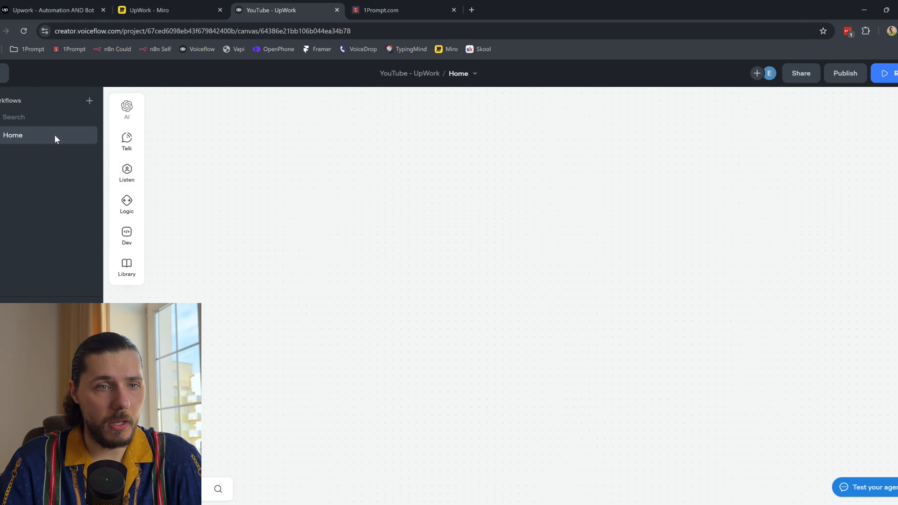
scroll(602, 258, down, 3)
drag(716, 323, 357, 281)
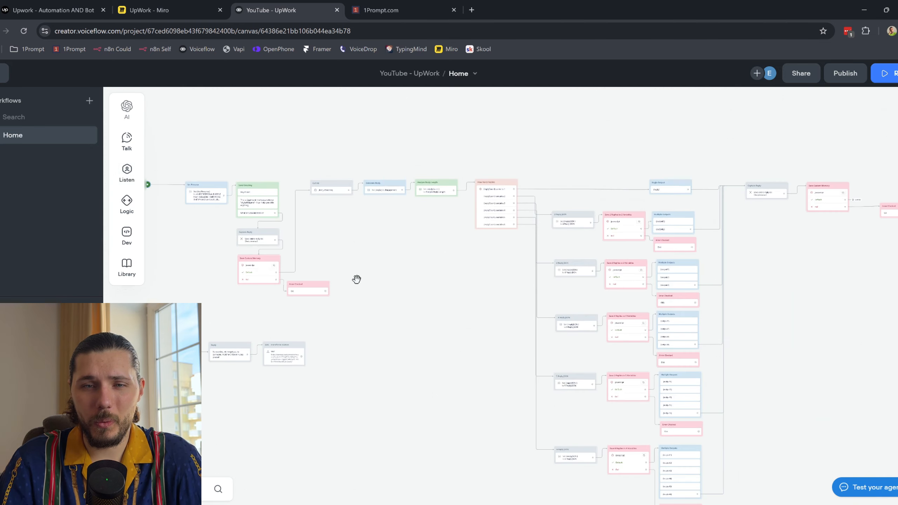
drag(505, 356, 672, 347)
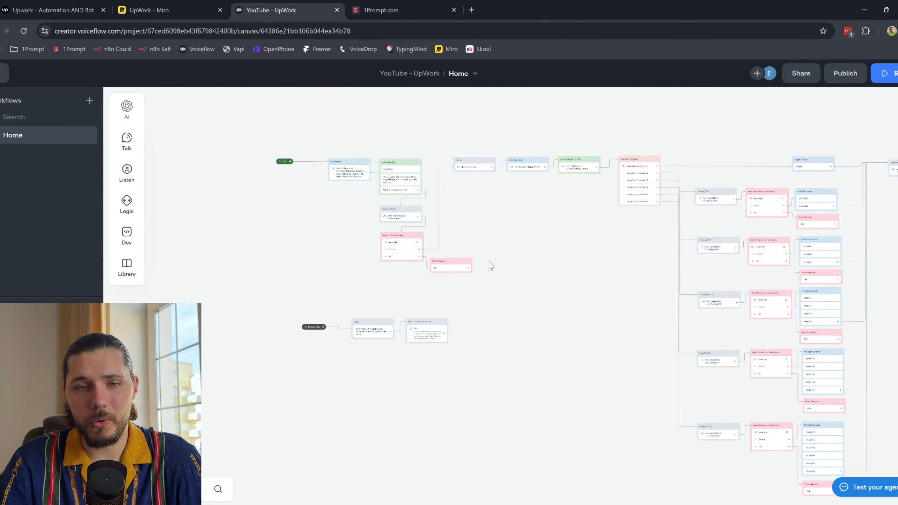
drag(548, 247, 515, 250)
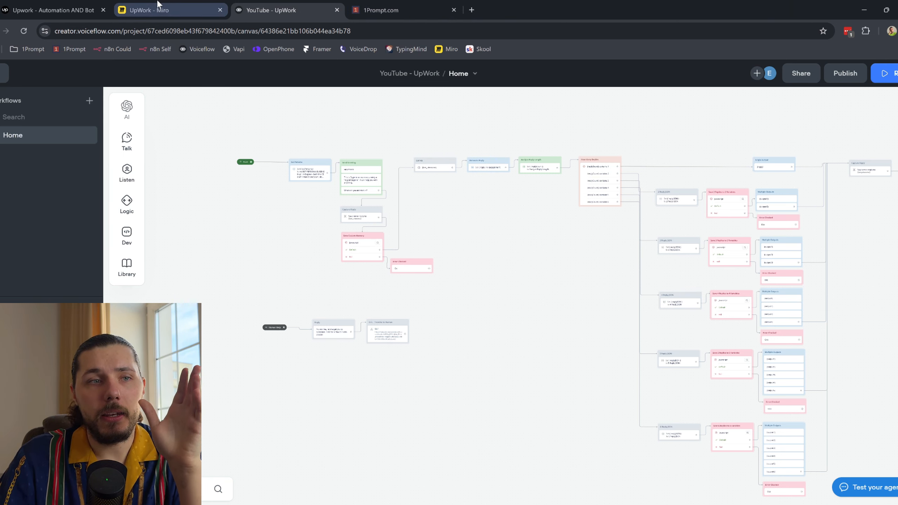
click(77, 5)
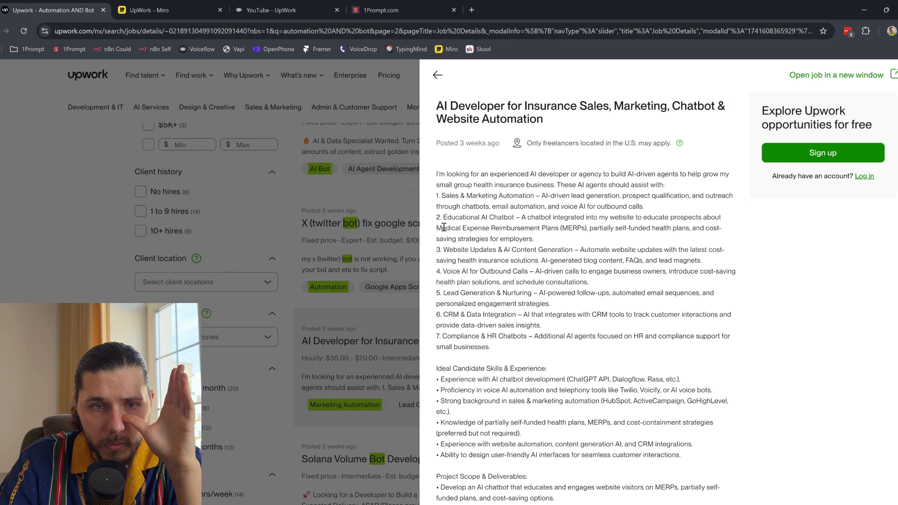
Step: Highlight 'Medical Expense Reimbursement Plans' in the job post and start a new tab searching 'insurance'
drag(439, 225, 552, 230)
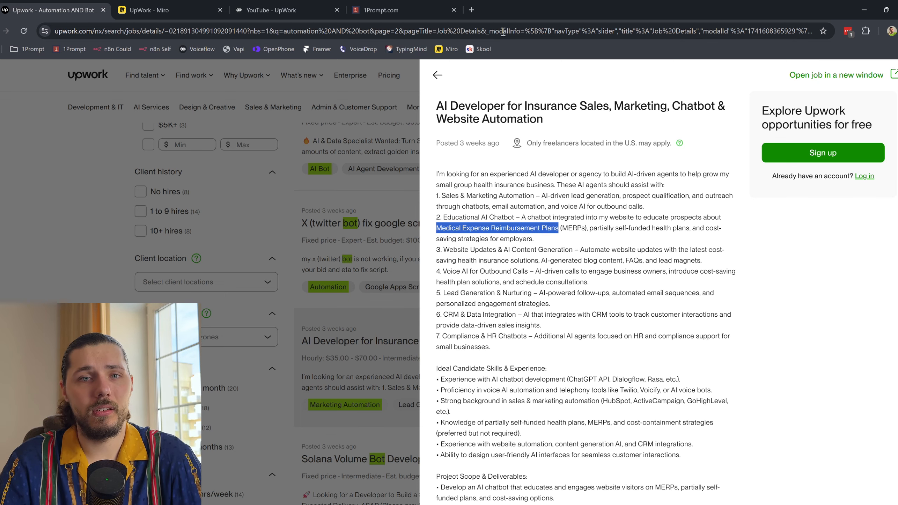
click(473, 10)
text(insurance)
Step: Search Google for 'insurance' and scroll through the results
key(Return)
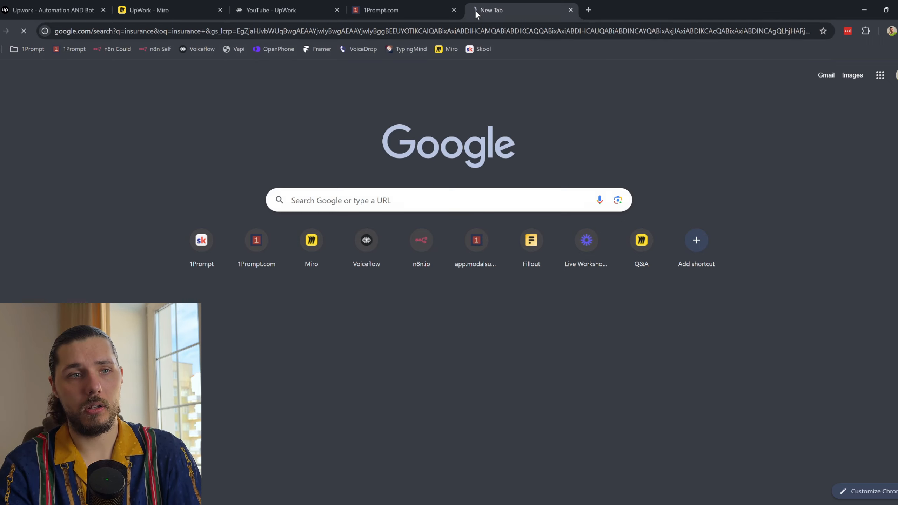
scroll(218, 225, down, 15)
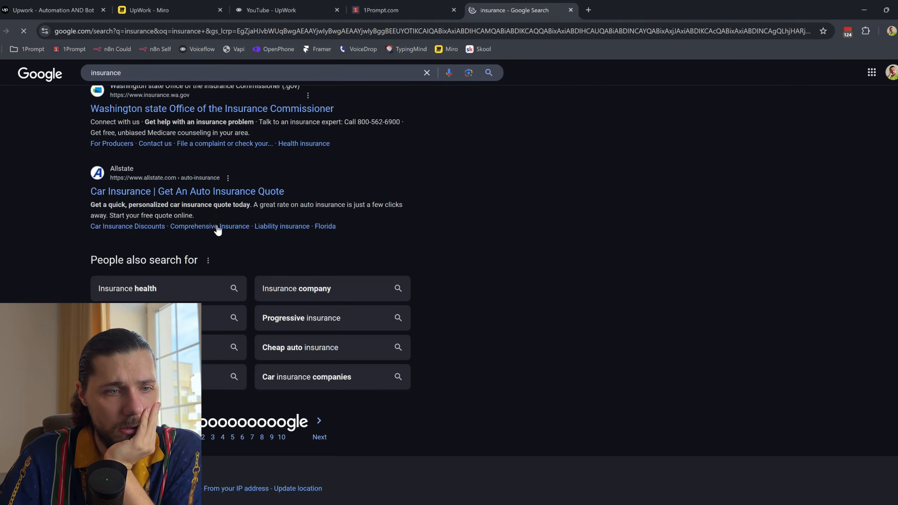
scroll(218, 229, up, 5)
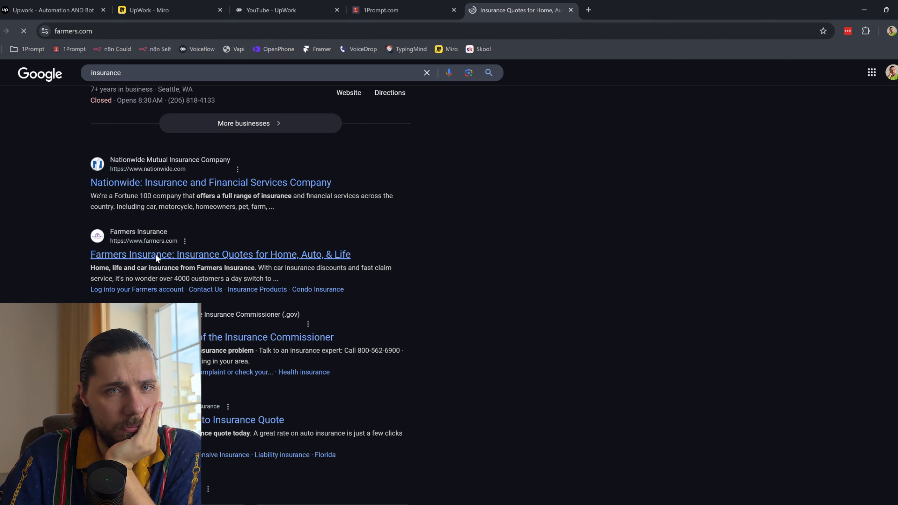
scroll(159, 259, down, 15)
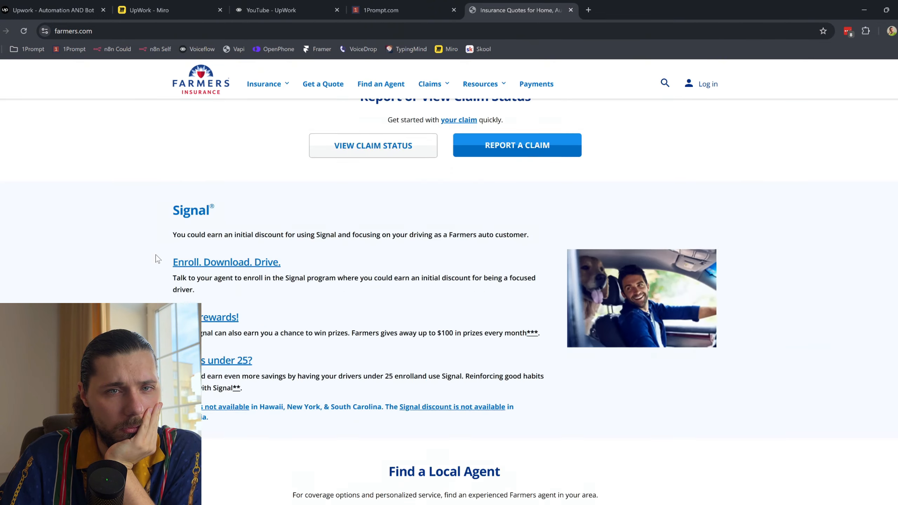
scroll(158, 259, down, 10)
Step: Browse the Farmers Claims, Insurance and Resources menus and accept the cookie notice
click(431, 84)
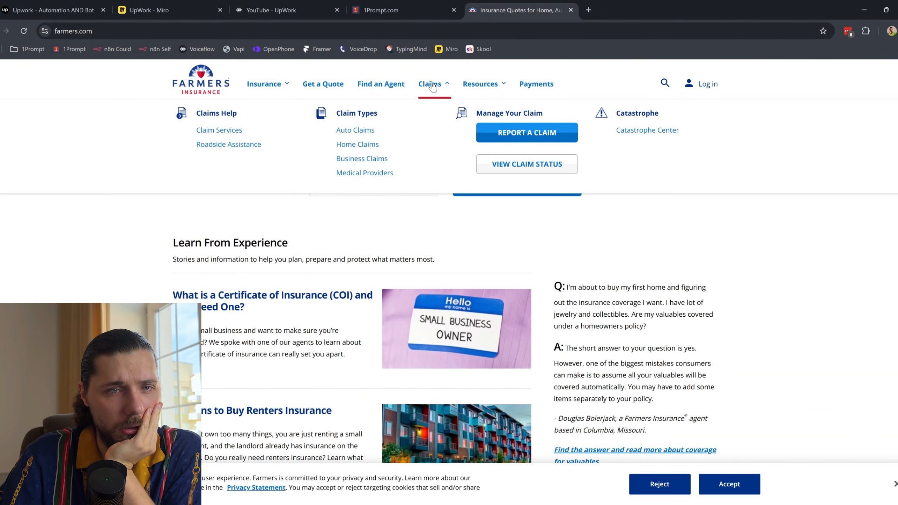
click(284, 89)
scroll(773, 358, down, 15)
click(729, 483)
scroll(445, 212, up, 8)
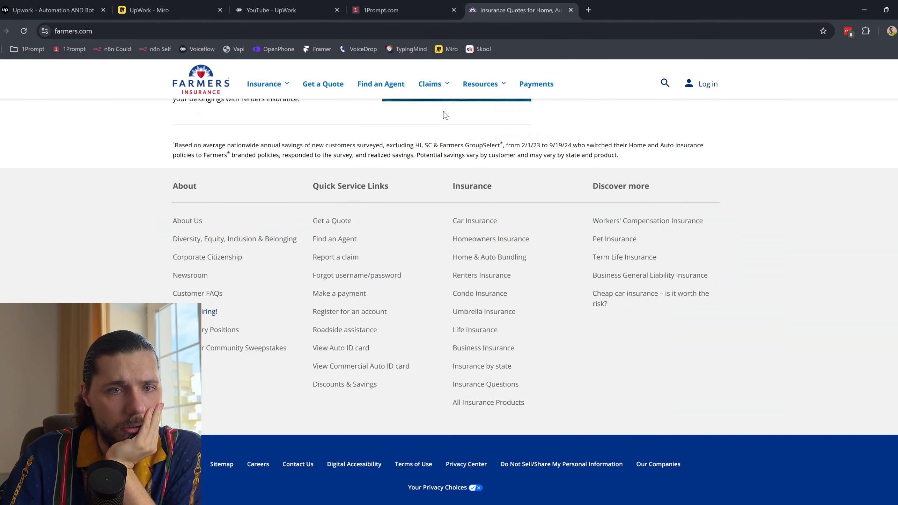
click(482, 85)
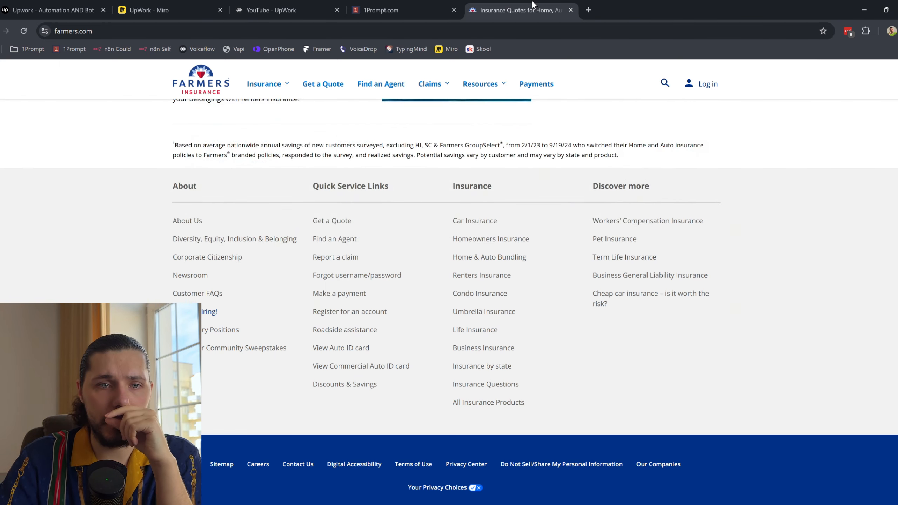
scroll(557, 203, up, 20)
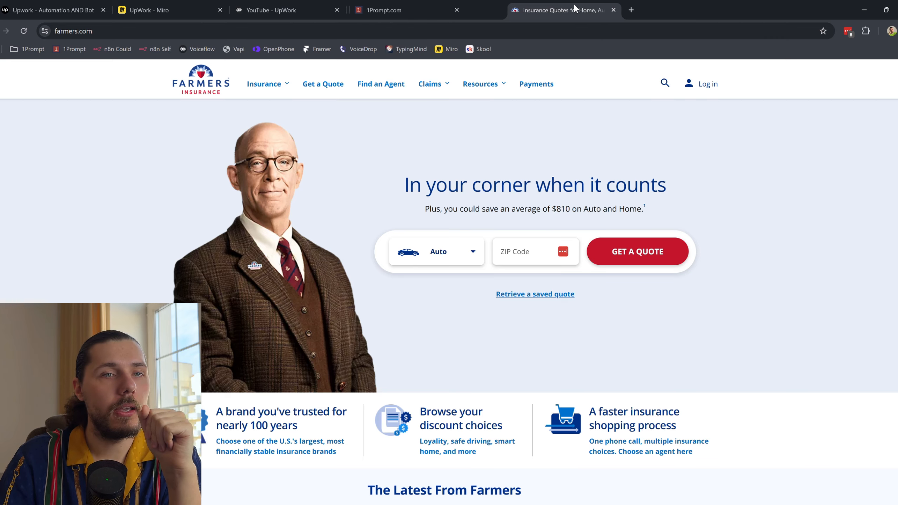
drag(272, 9, 382, 3)
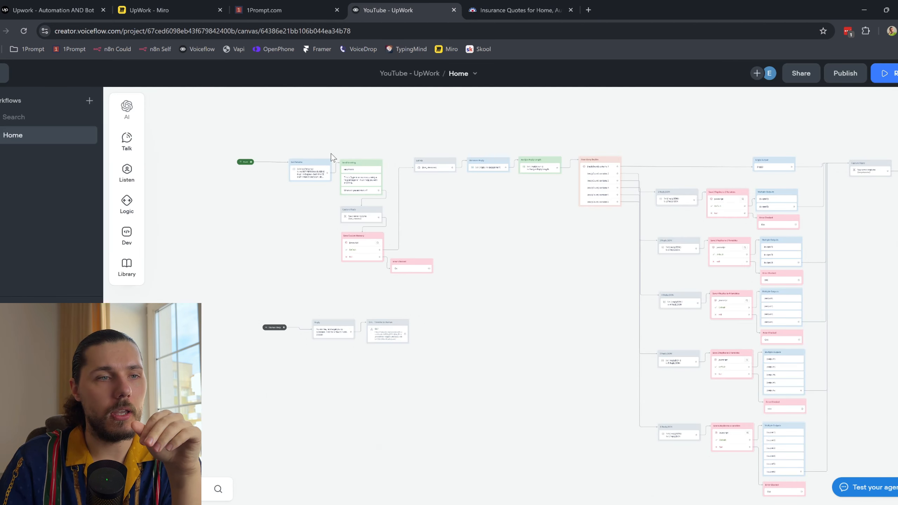
Step: Open the YouTube - UpWork agent's empty Knowledge base
click(4, 74)
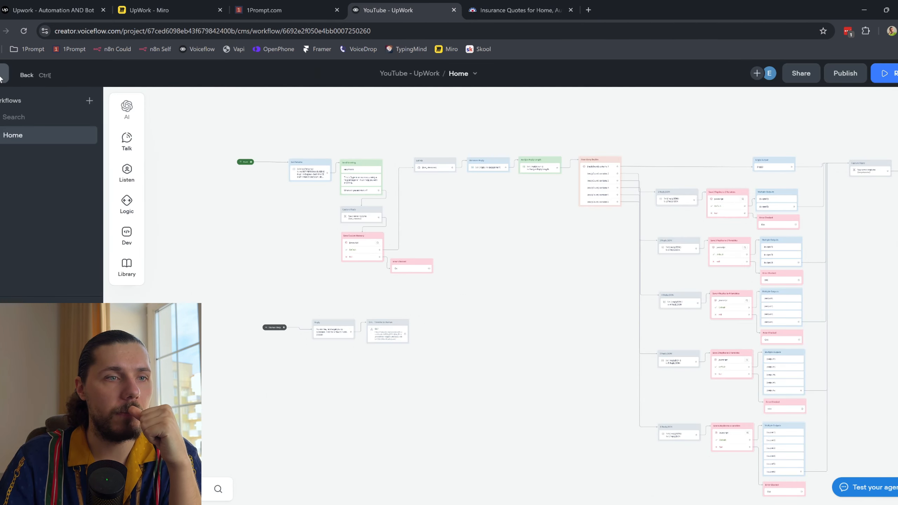
click(86, 122)
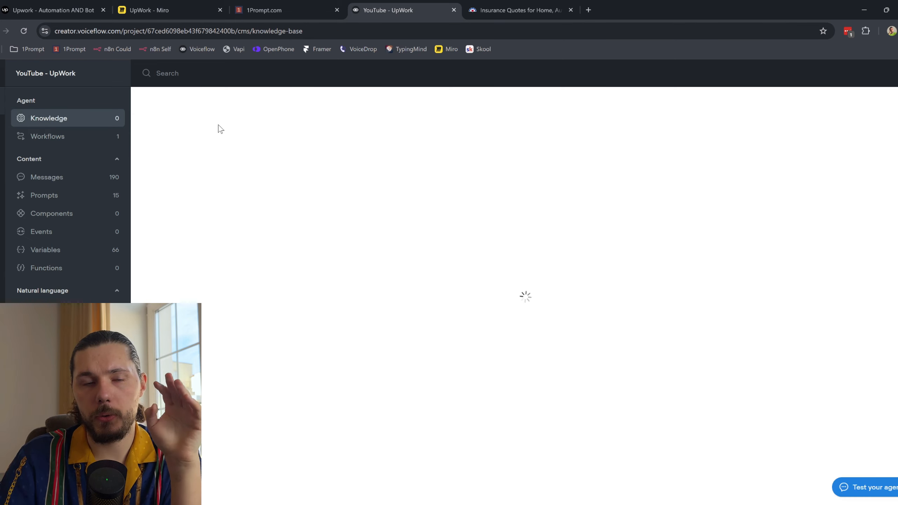
click(516, 4)
Step: Search Google for 'firecrawl', open firecrawl.dev and sign in to the account
click(588, 10)
text(fire)
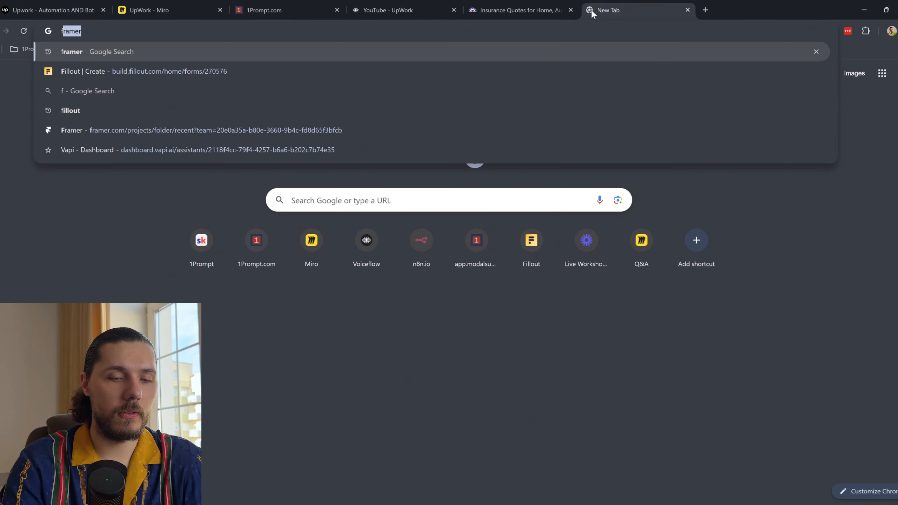
text(crawl)
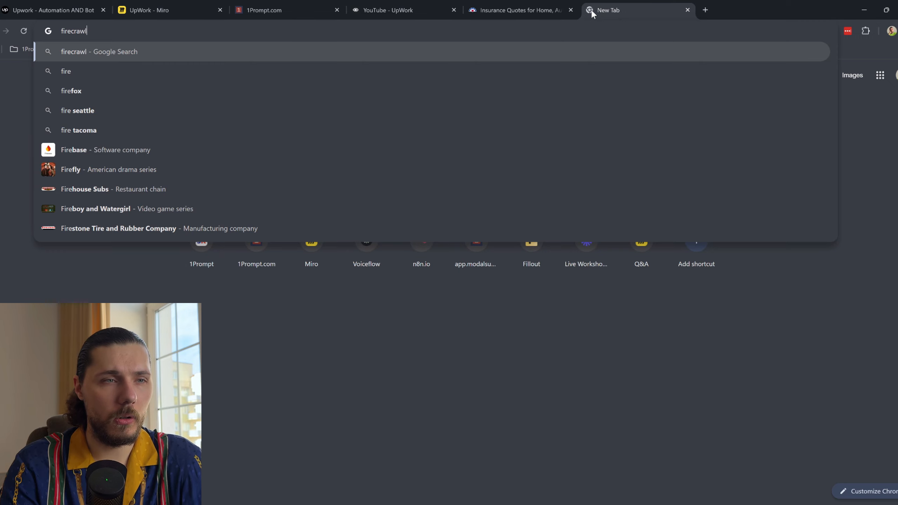
key(Return)
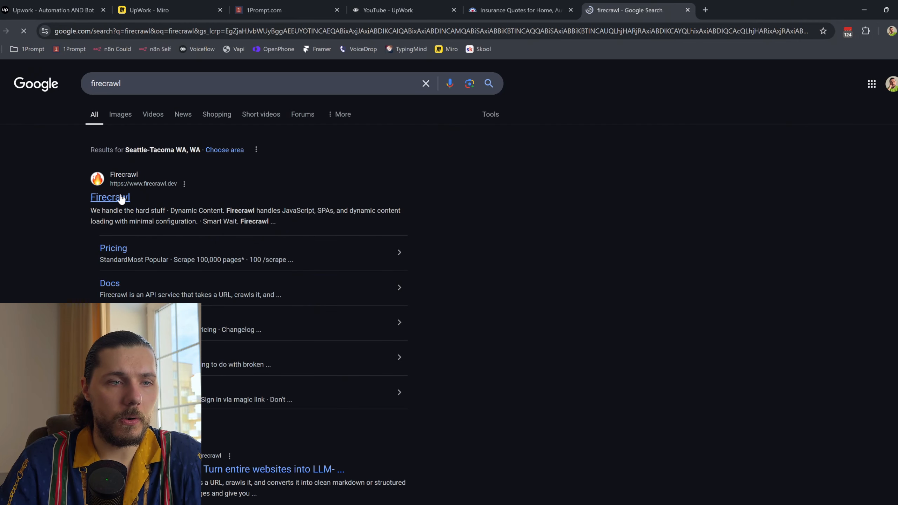
click(161, 212)
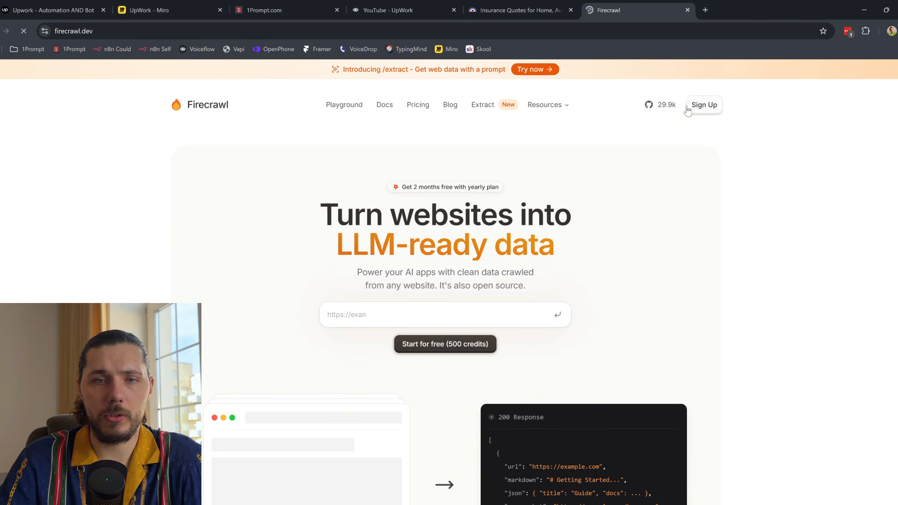
scroll(593, 109, down, 10)
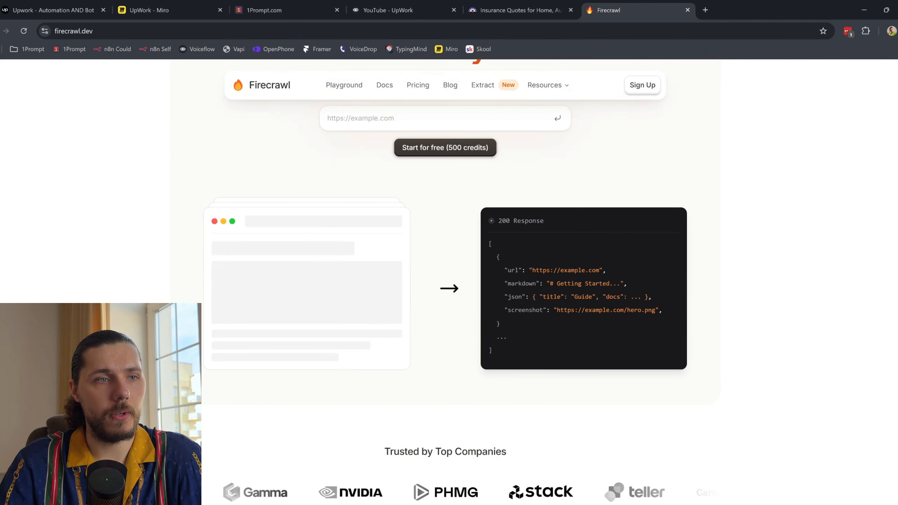
key(alt+Left)
click(163, 84)
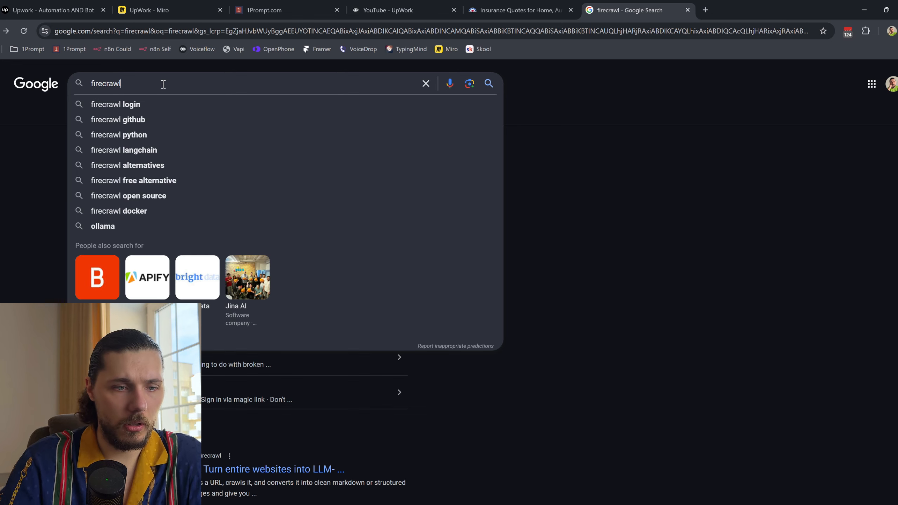
click(353, 392)
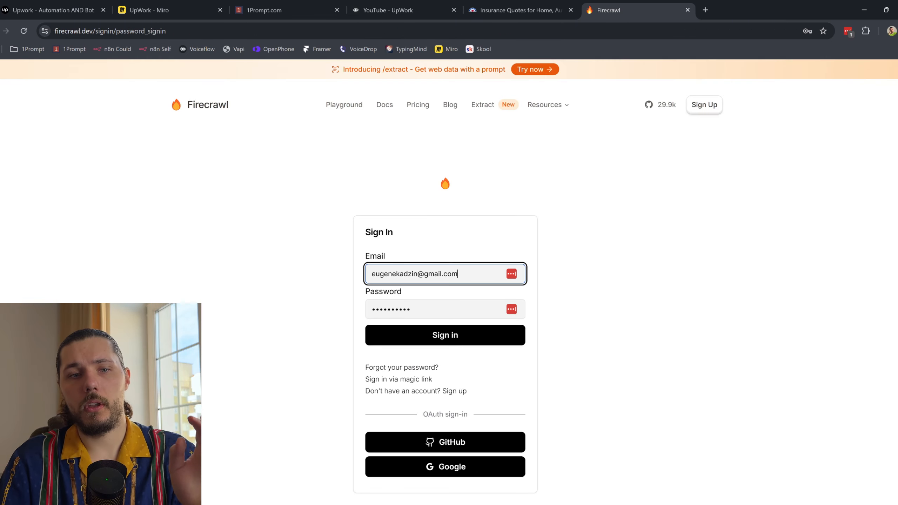
click(455, 340)
click(445, 10)
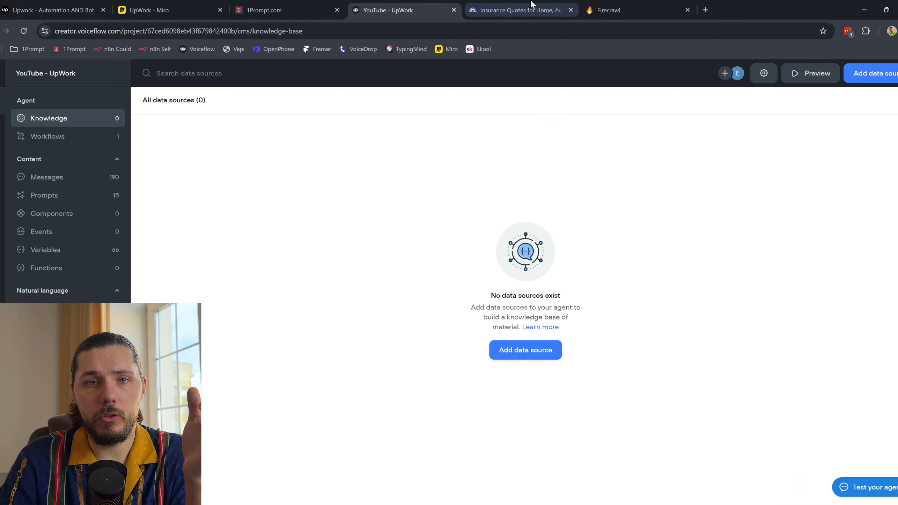
click(525, 10)
click(399, 10)
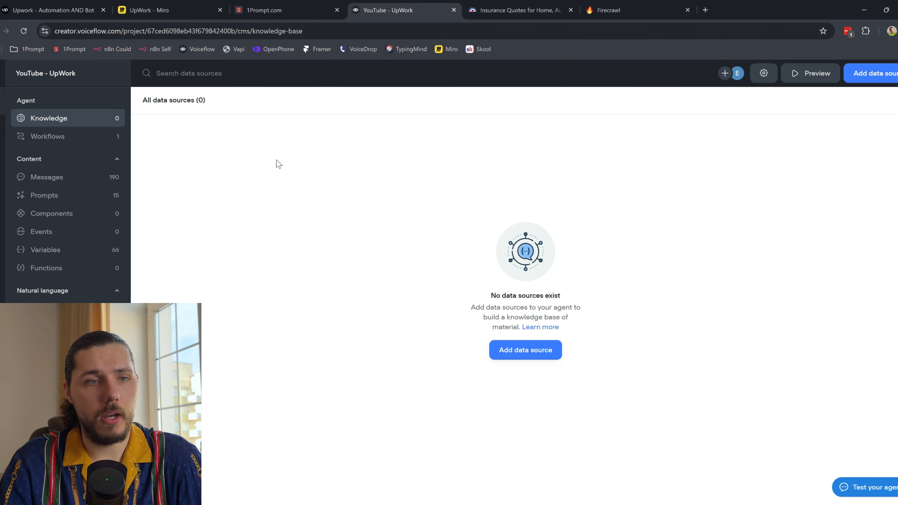
click(890, 78)
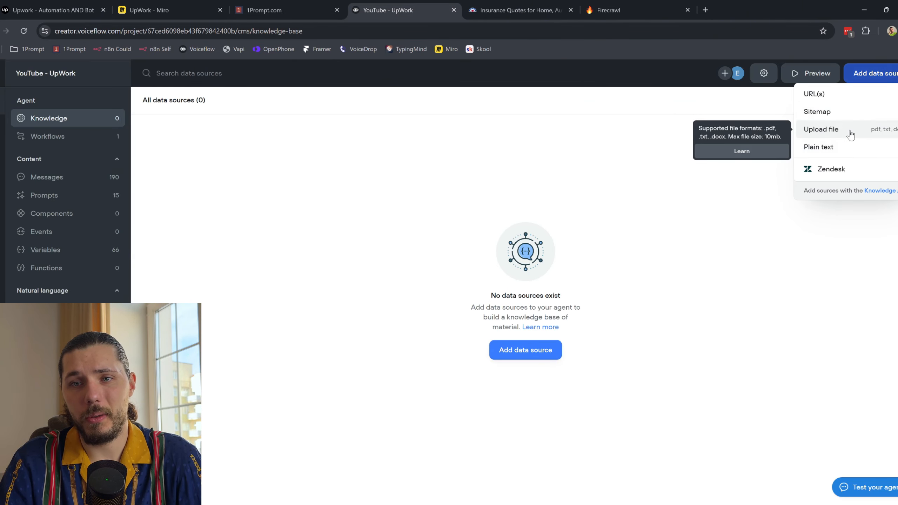
click(852, 92)
text(https://www.farmers.com/)
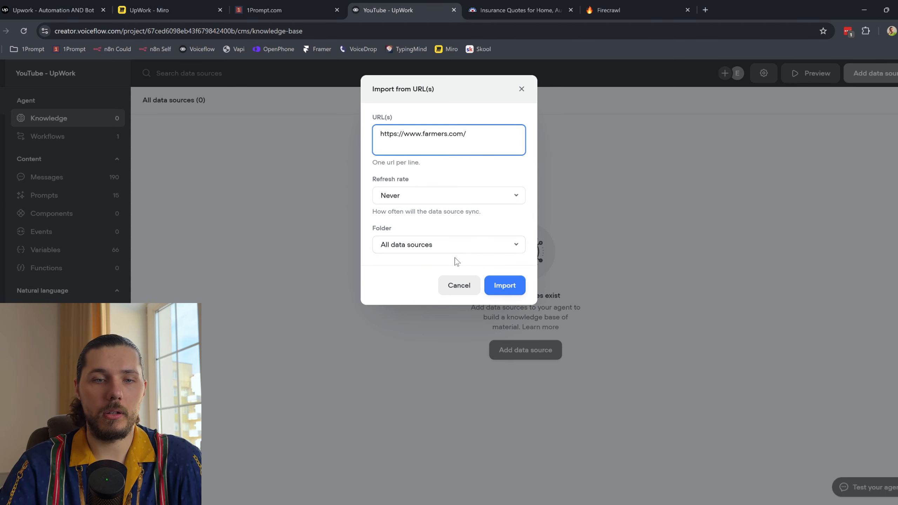
click(459, 285)
click(622, 10)
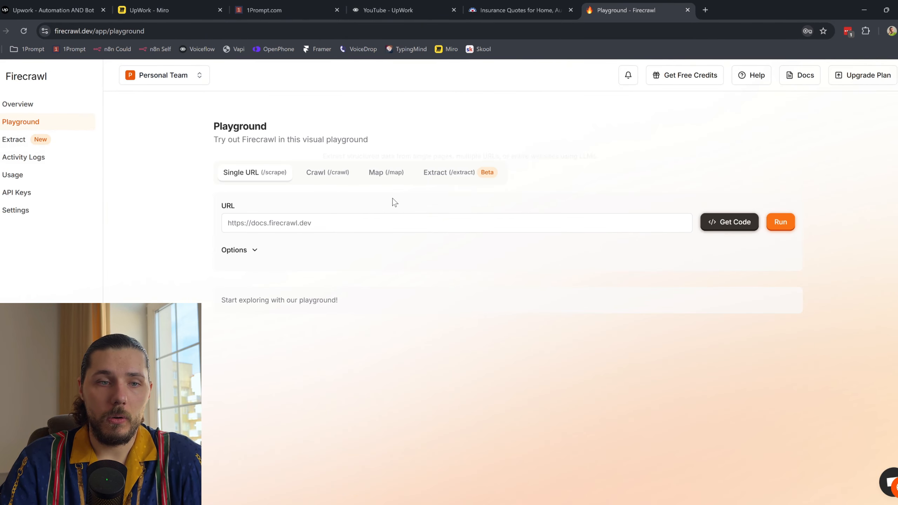
click(320, 227)
click(260, 252)
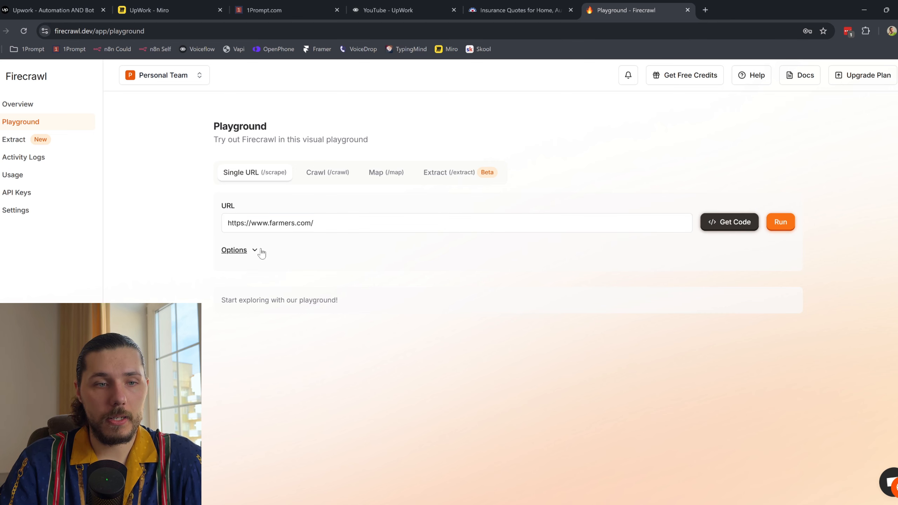
click(775, 223)
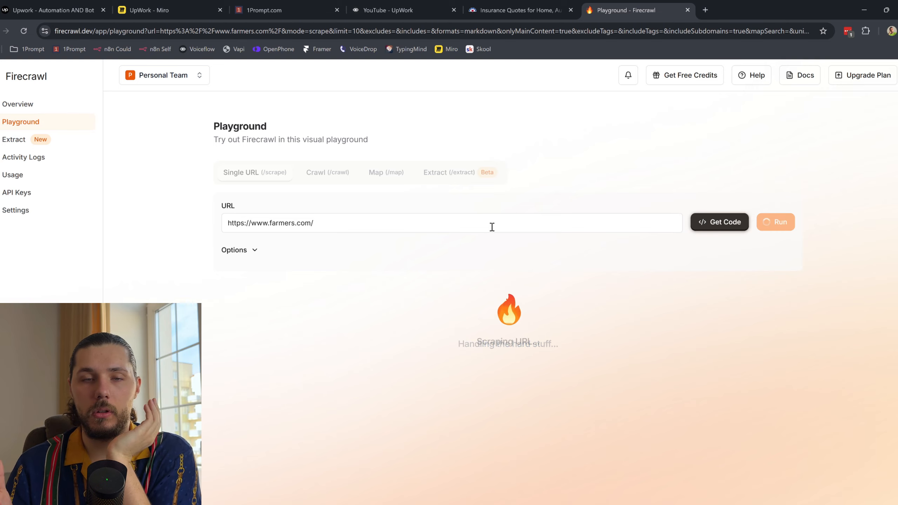
scroll(225, 320, down, 2)
scroll(341, 374, down, 10)
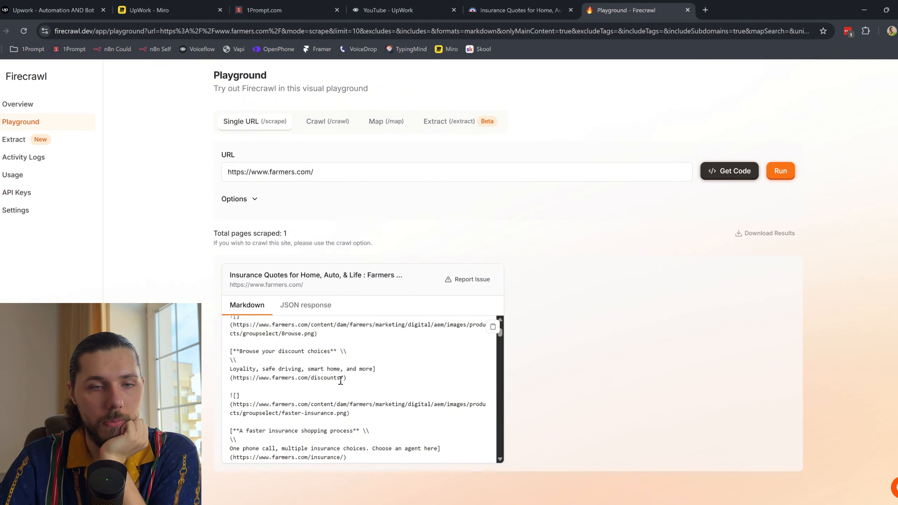
click(493, 326)
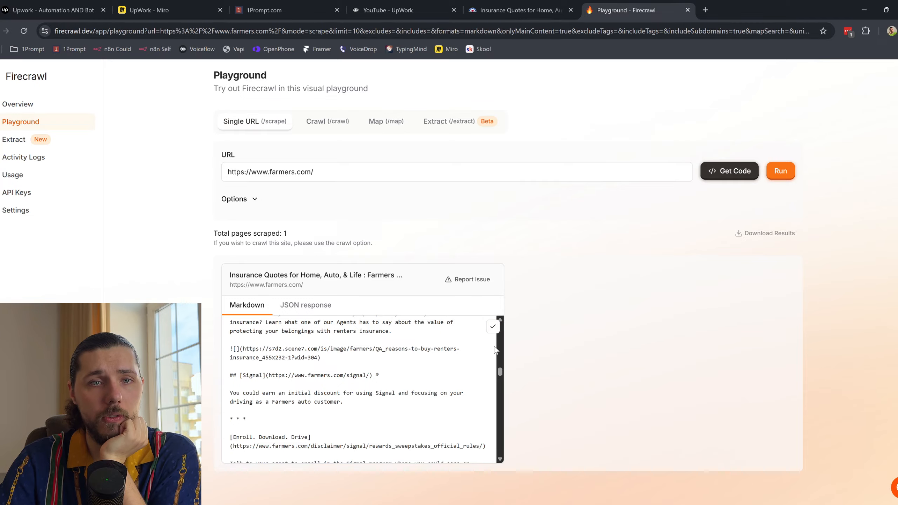
Step: Open Voiceflow's Plain text data-source import for the knowledge base
click(424, 10)
click(872, 73)
click(819, 147)
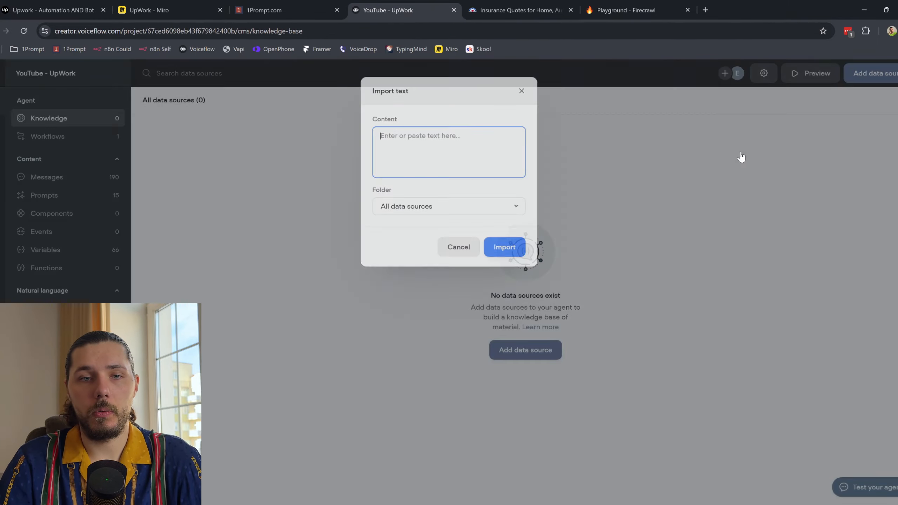
Step: Paste the Farmers markdown, trim it to start at 'The Latest From Farmers', and import it
key(ctrl+v)
scroll(485, 164, down, 15)
scroll(485, 164, up, 20)
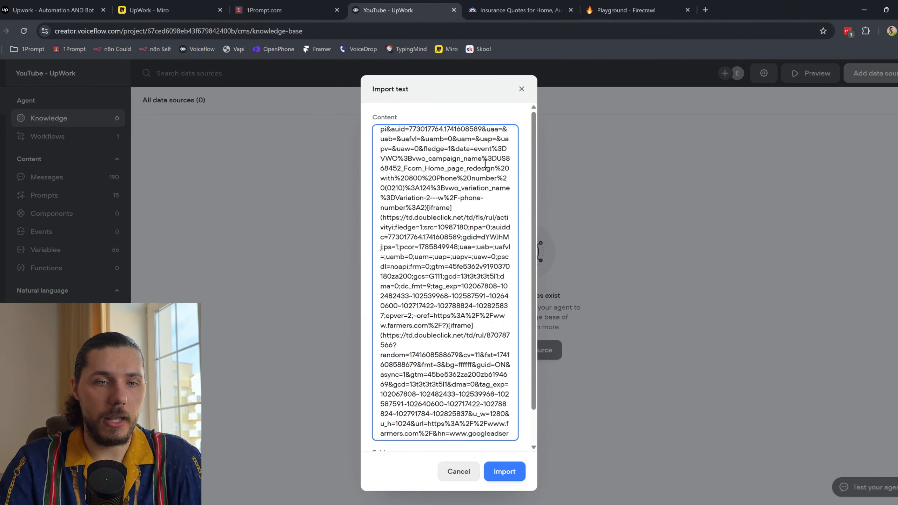
scroll(485, 164, up, 15)
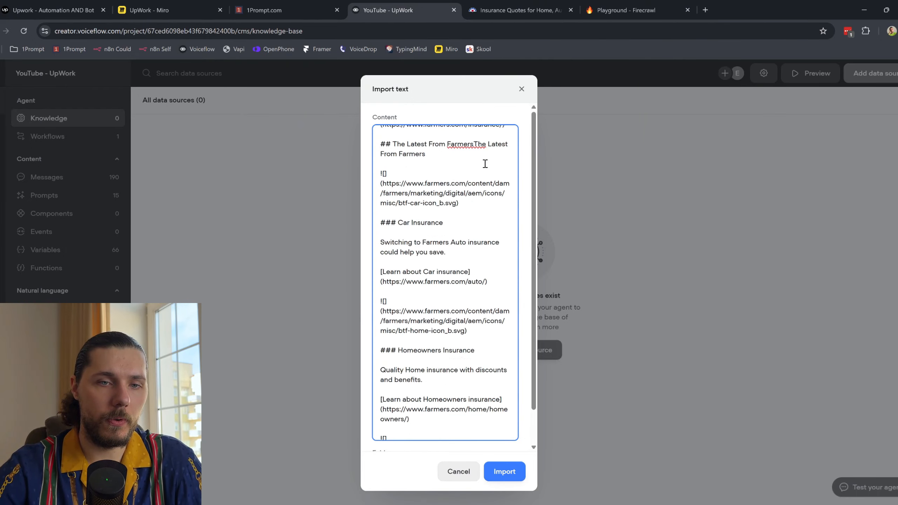
drag(380, 132, 496, 223)
scroll(459, 232, down, 6)
scroll(463, 247, down, 3)
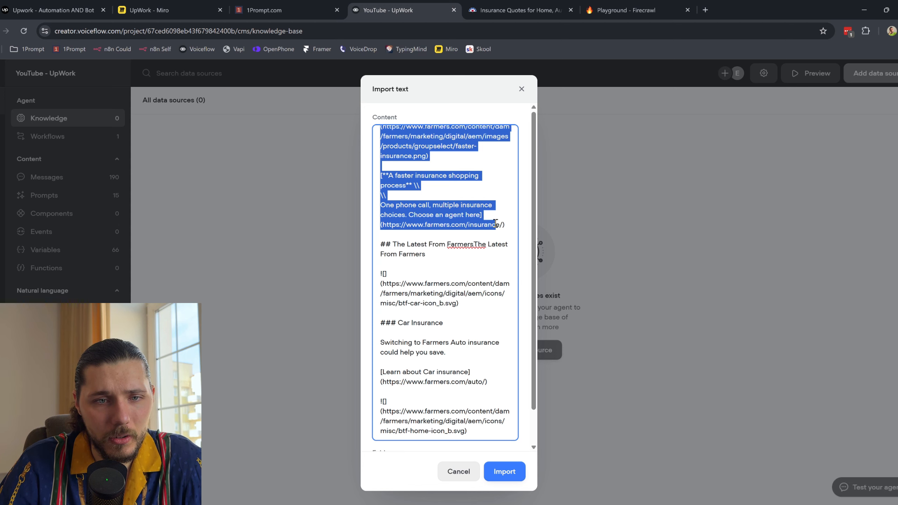
key(BackSpace)
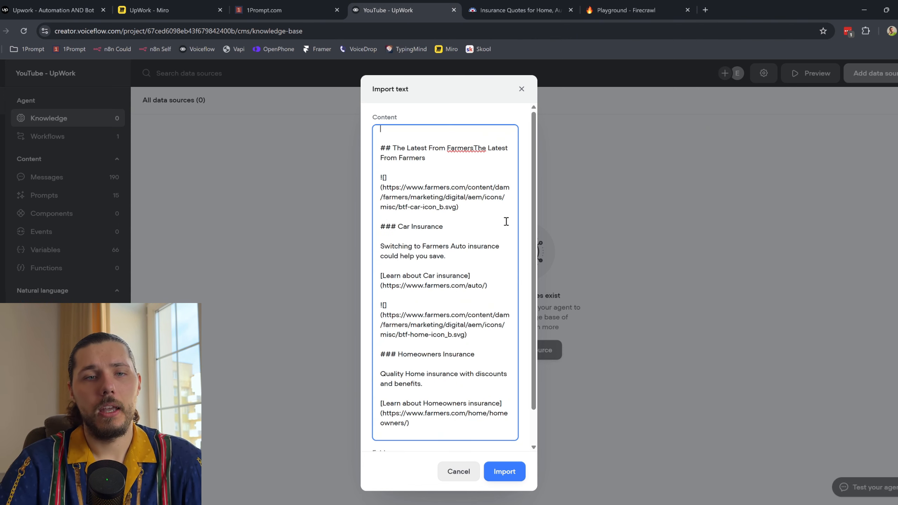
scroll(507, 221, up, 1)
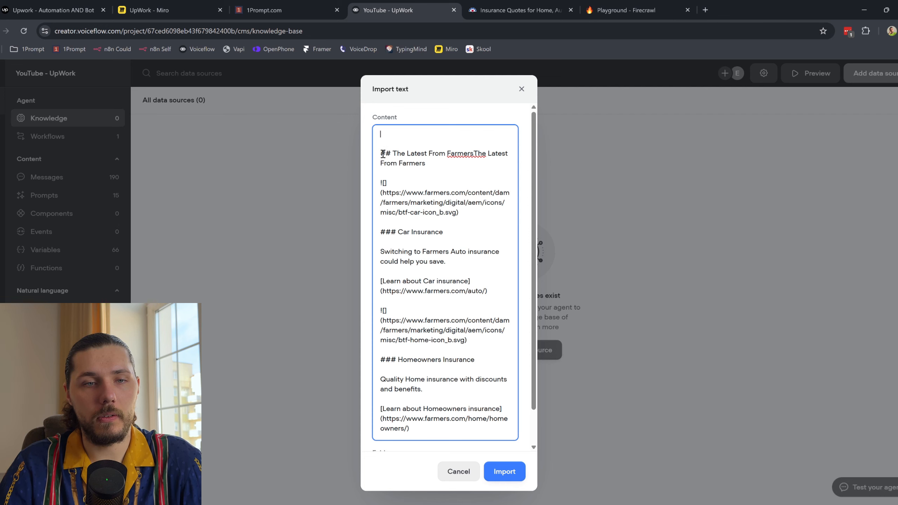
key(BackSpace)
key(BackSpace)
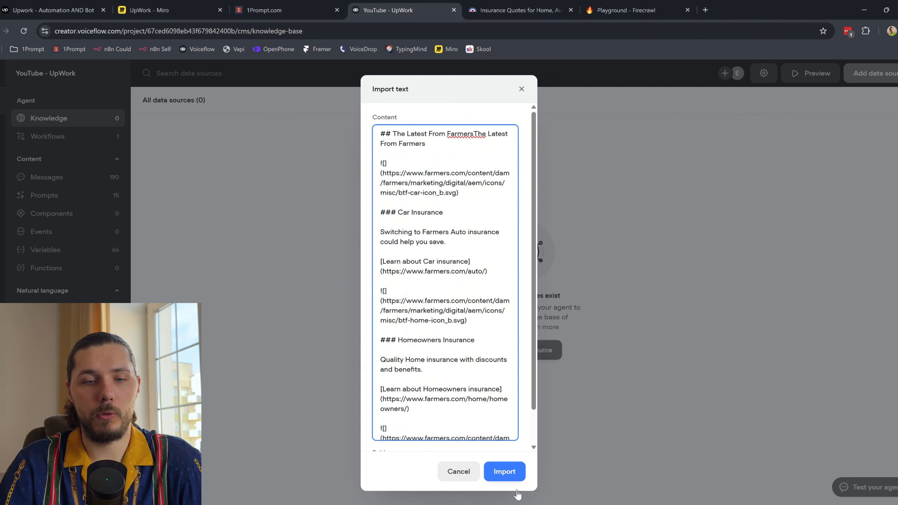
click(504, 471)
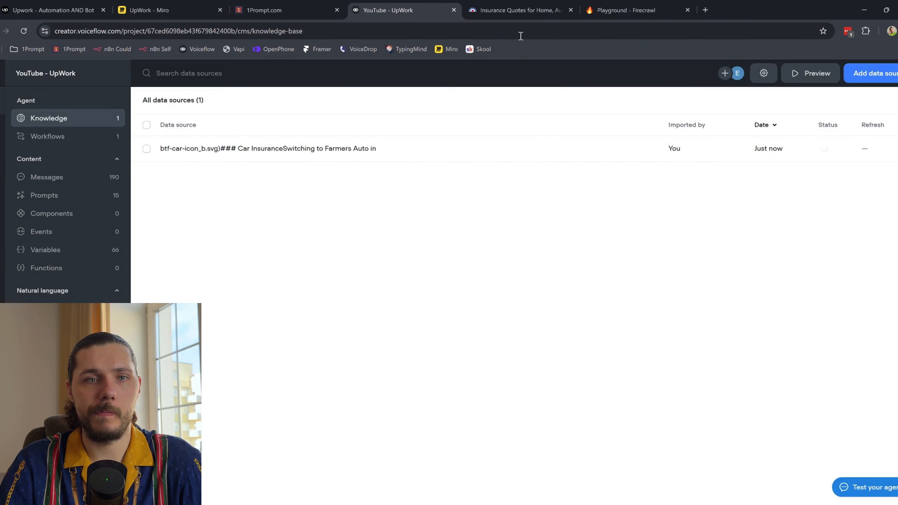
click(517, 10)
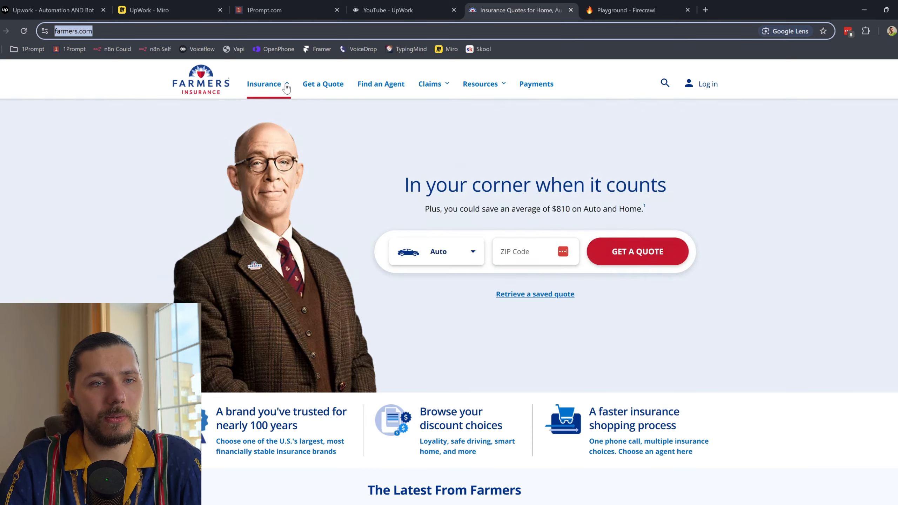
Step: Open the Car Insurance, Pet Insurance, Workers' Compensation and Business Insurance Questions pages in new tabs
click(280, 88)
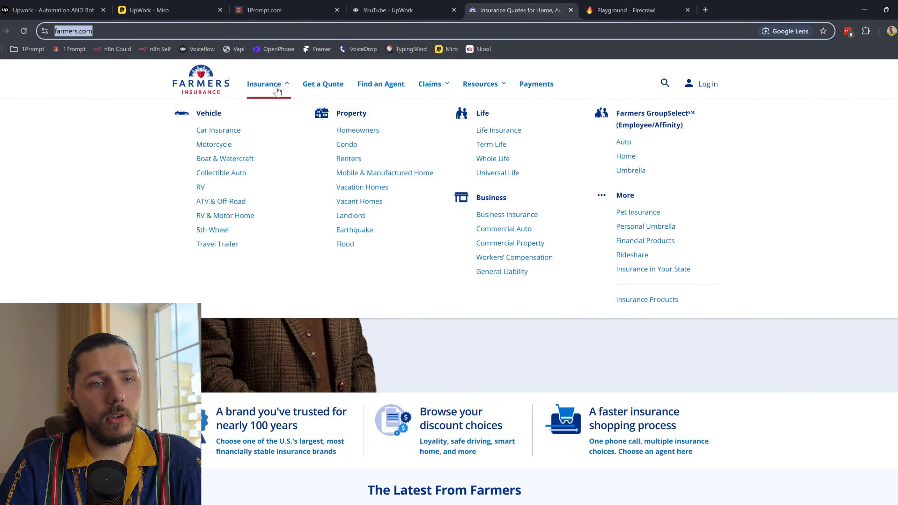
click(246, 135)
click(151, 116)
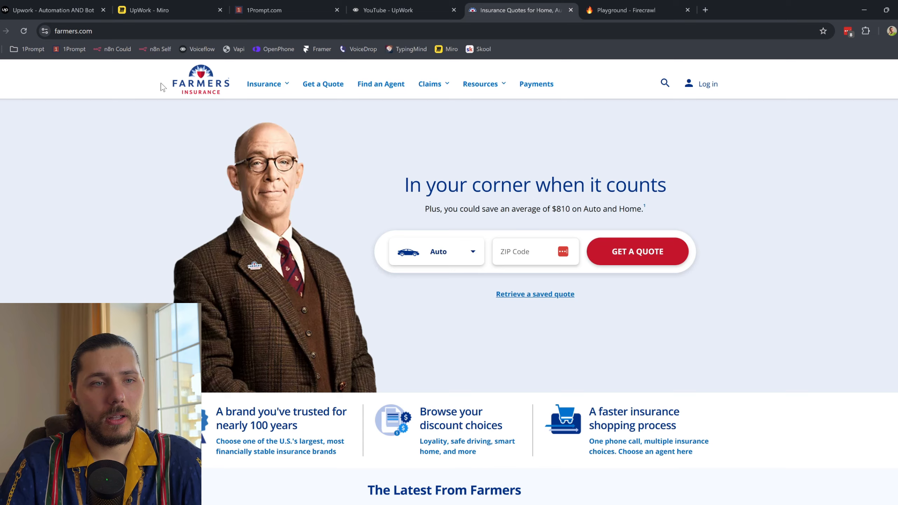
click(253, 88)
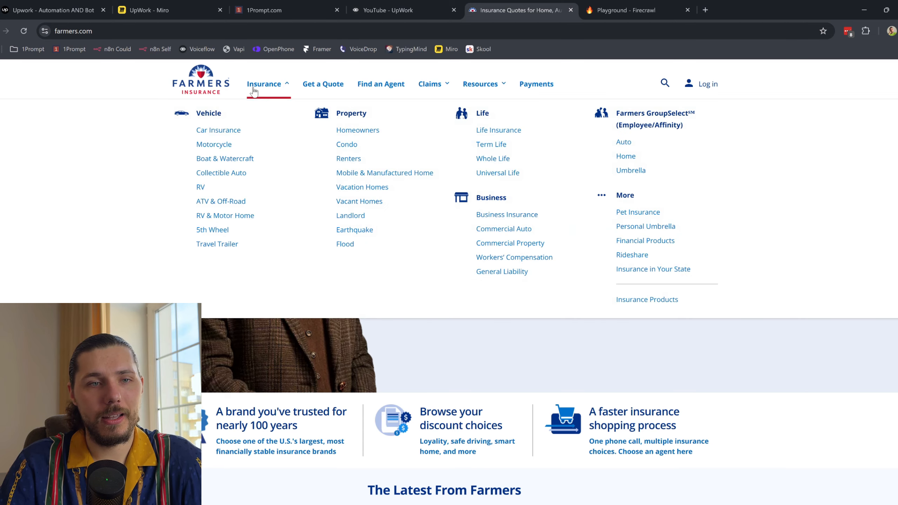
middle_click(247, 143)
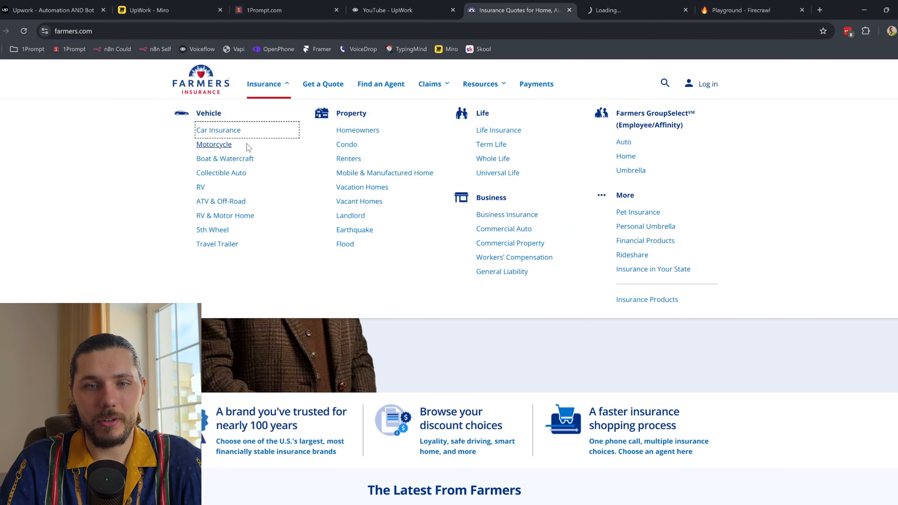
middle_click(653, 217)
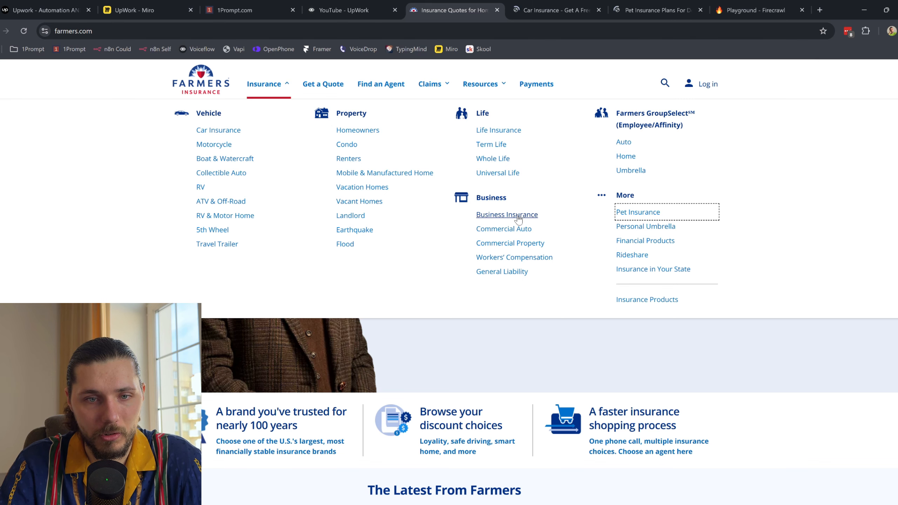
middle_click(526, 258)
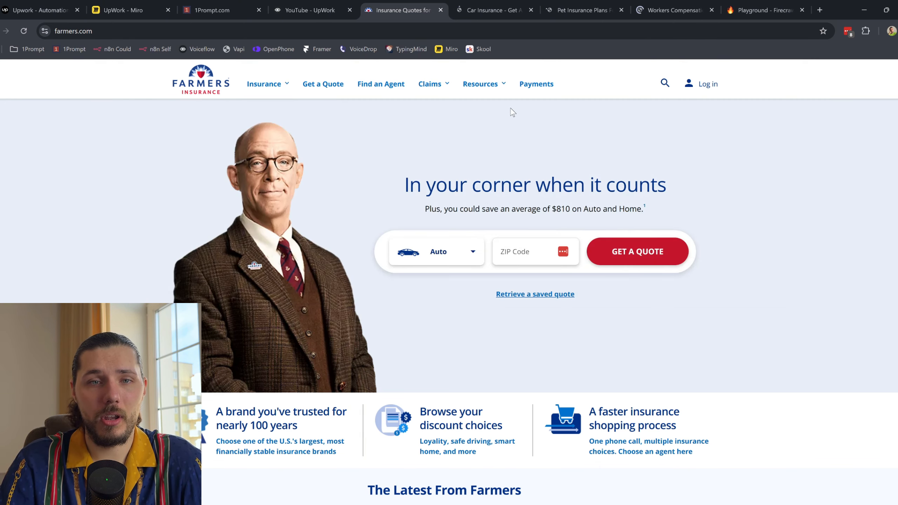
mouse_move(488, 92)
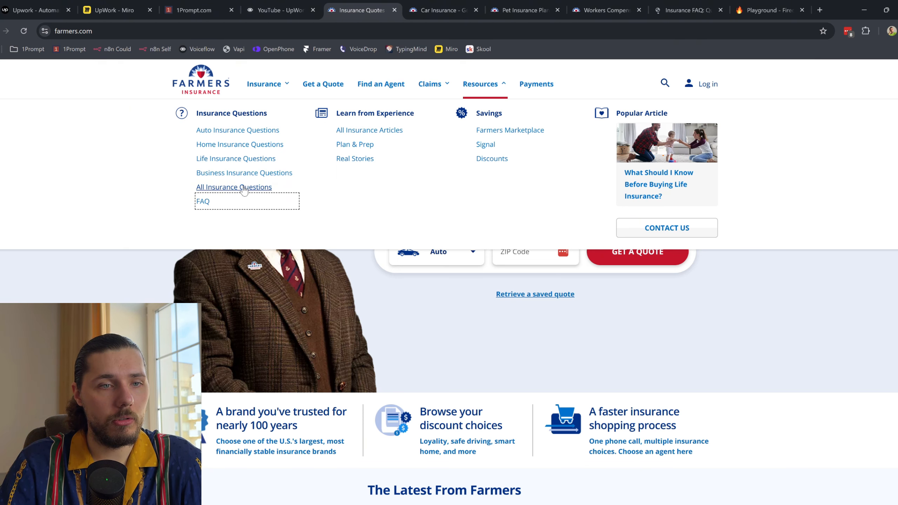
ctrl+click(257, 174)
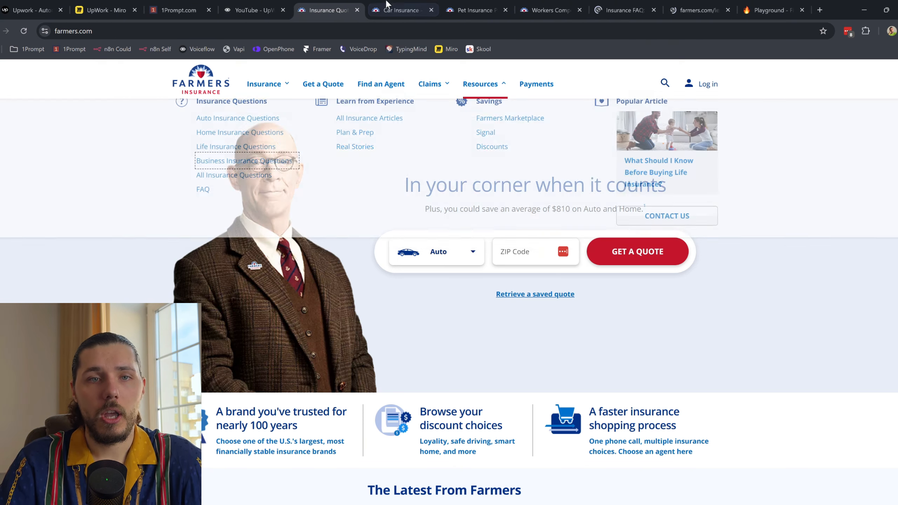
Step: View the Car Insurance page and paste its address into the Firecrawl scrape field
click(392, 10)
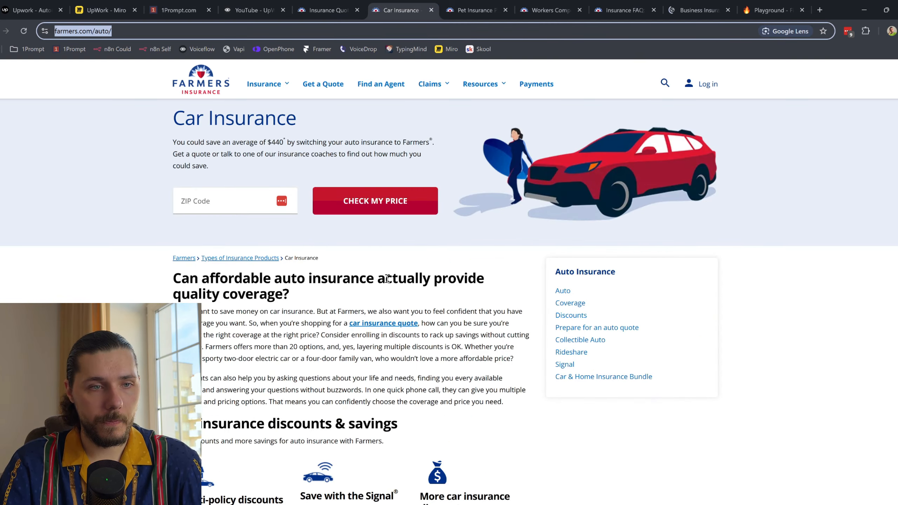
scroll(388, 279, down, 10)
scroll(387, 297, up, 10)
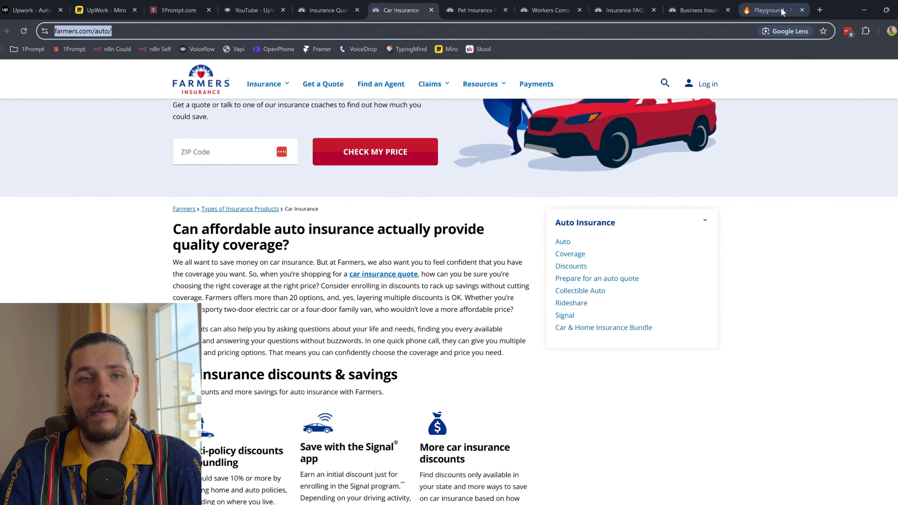
drag(771, 10, 476, 10)
triple_click(290, 171)
key(ctrl+v)
Step: Run the Firecrawl scrape of farmers.com/auto/ and return to the Voiceflow knowledge base
click(779, 171)
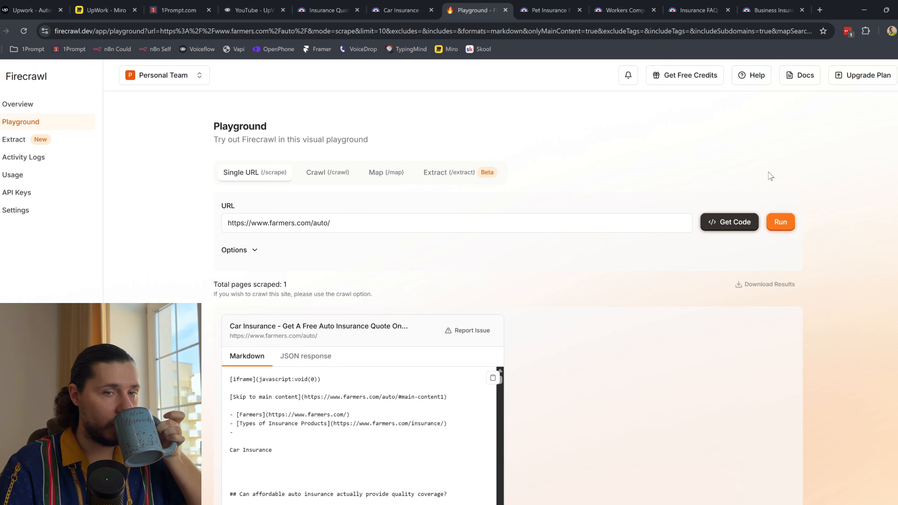
scroll(625, 272, down, 1)
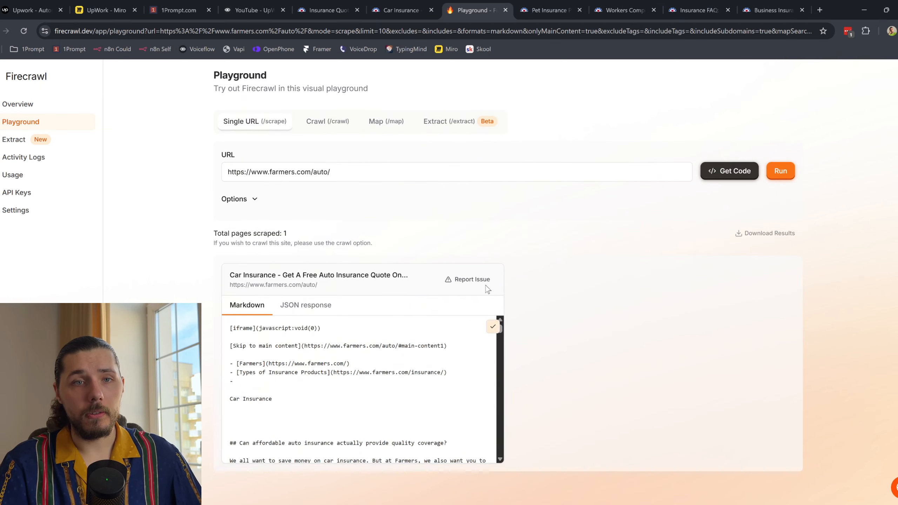
click(268, 10)
click(871, 74)
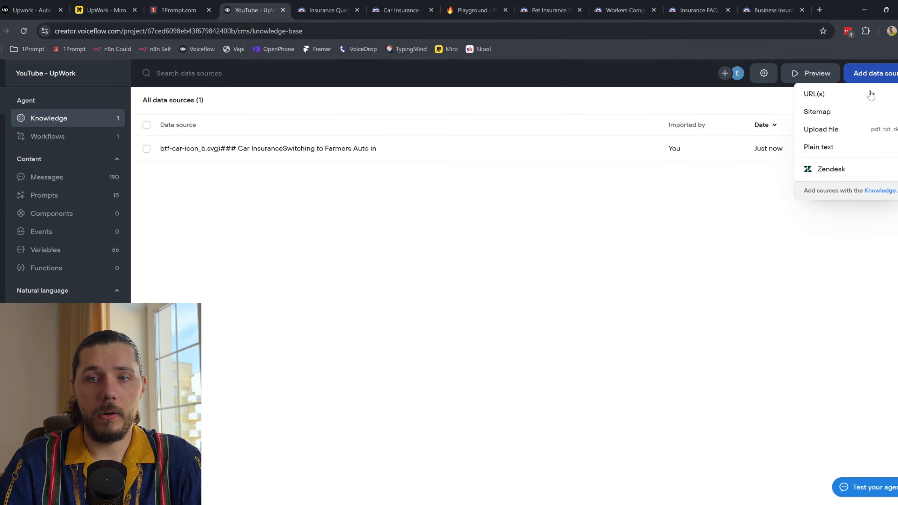
Step: Import the car insurance markdown as plain text, trimmed to start at 'Can affordable auto insurance…'
click(846, 146)
key(ctrl+v)
scroll(447, 170, up, 15)
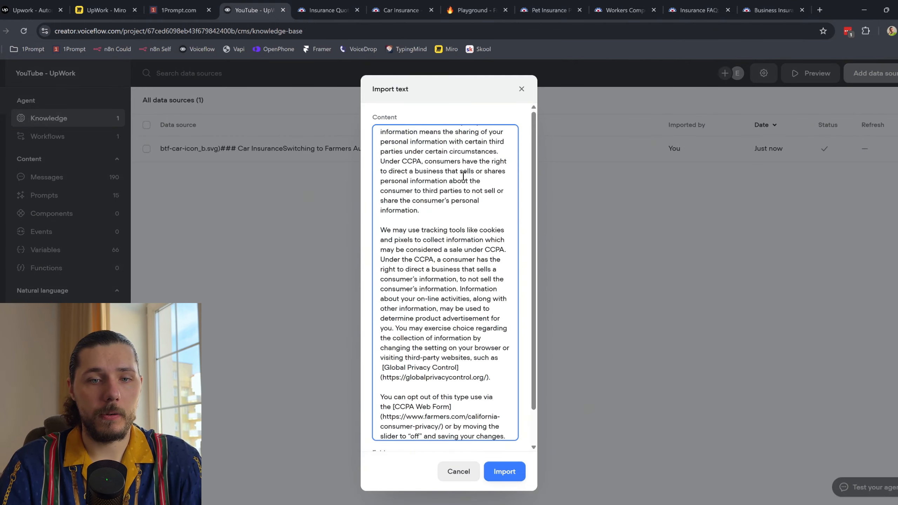
scroll(427, 223, up, 15)
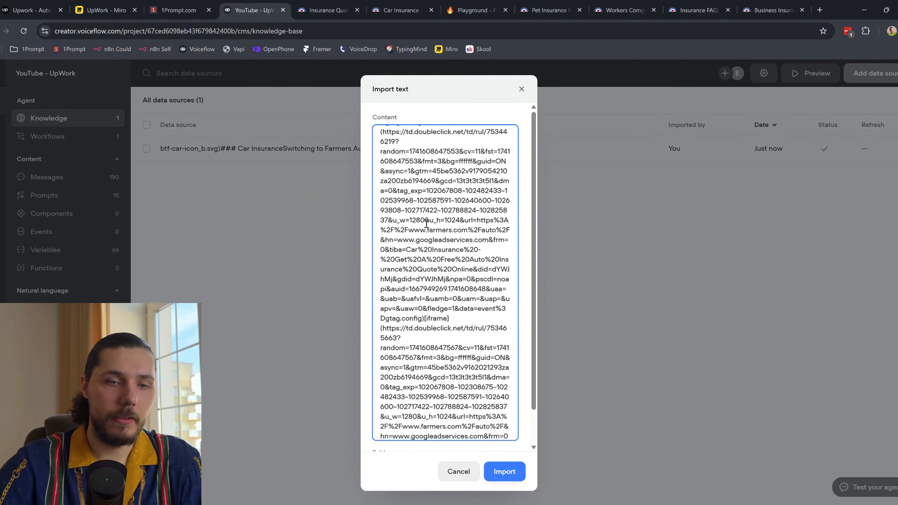
scroll(427, 223, up, 20)
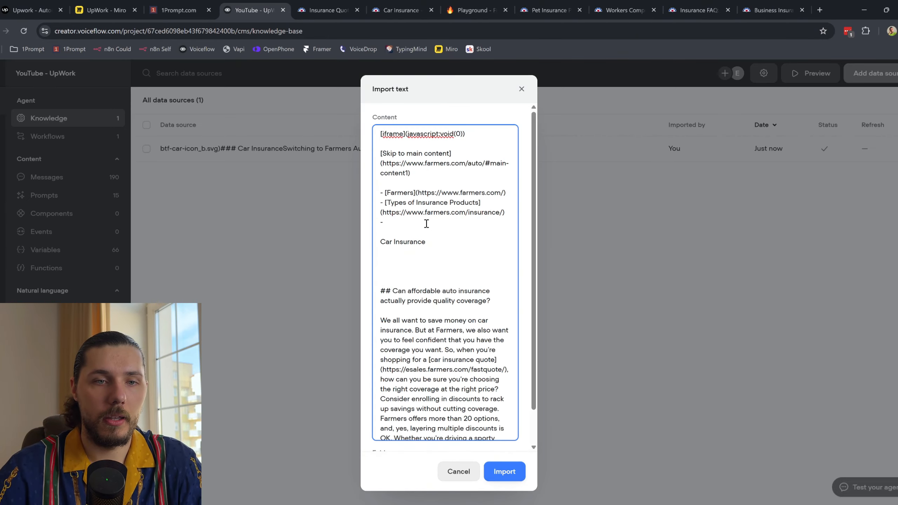
drag(383, 289, 378, 130)
key(BackSpace)
click(506, 472)
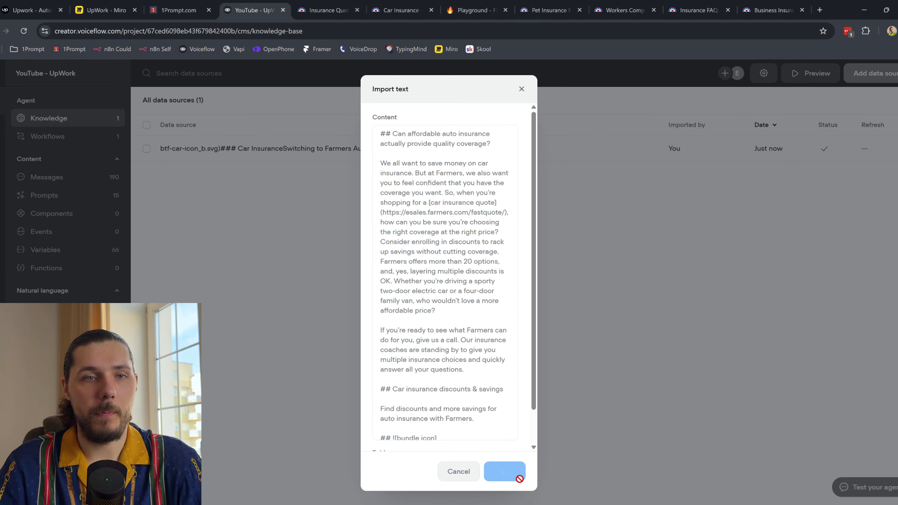
click(414, 9)
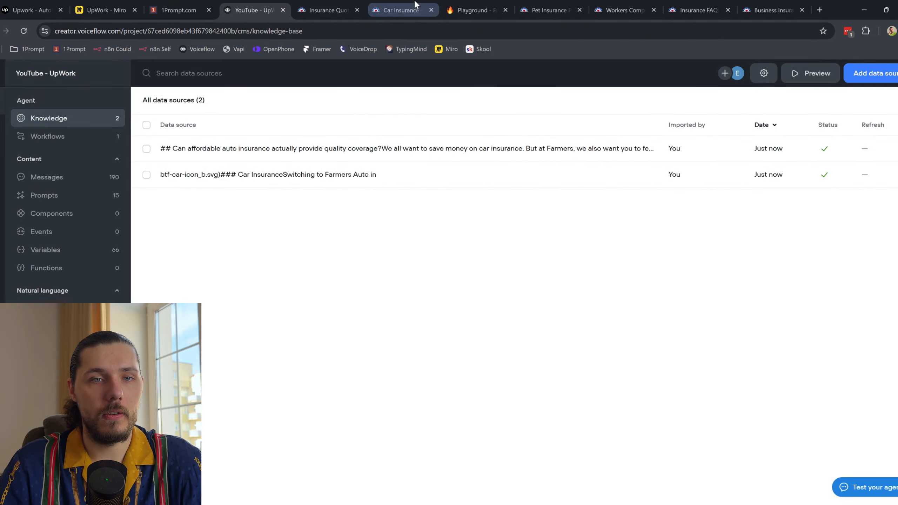
Step: Close the Car Insurance and Farmers home tabs and select all the Pet Insurance page text
click(432, 9)
click(352, 9)
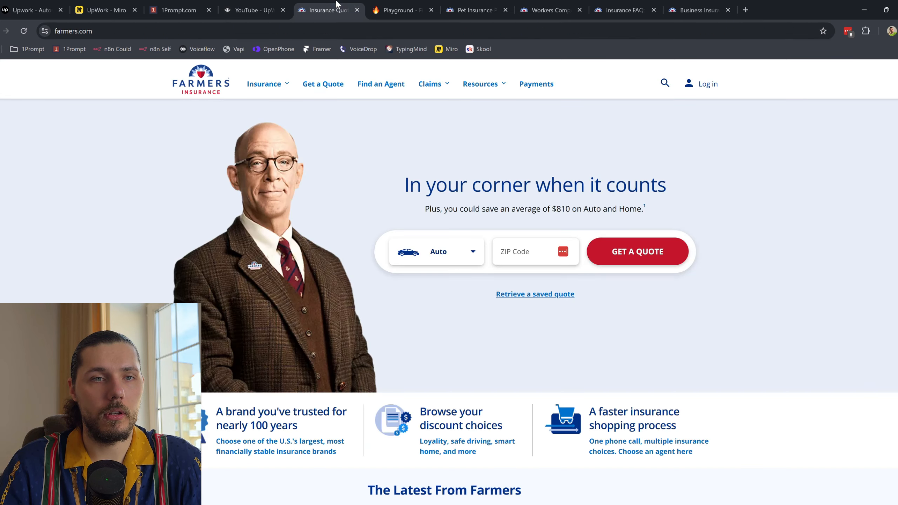
click(357, 10)
click(323, 10)
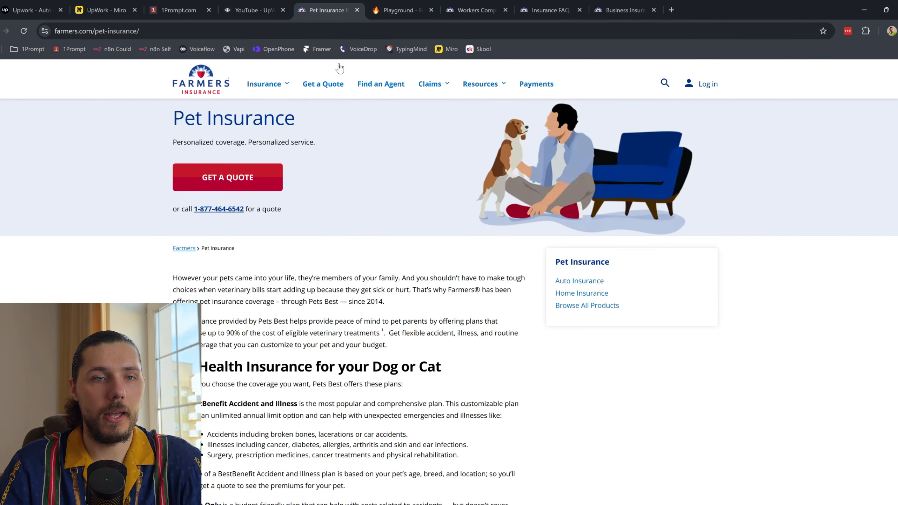
scroll(390, 226, down, 10)
scroll(411, 258, up, 10)
drag(201, 176, 567, 415)
scroll(449, 377, down, 10)
scroll(477, 374, down, 10)
Step: Add the copied pet insurance text to the knowledge base as a plain-text source
click(310, 10)
click(889, 74)
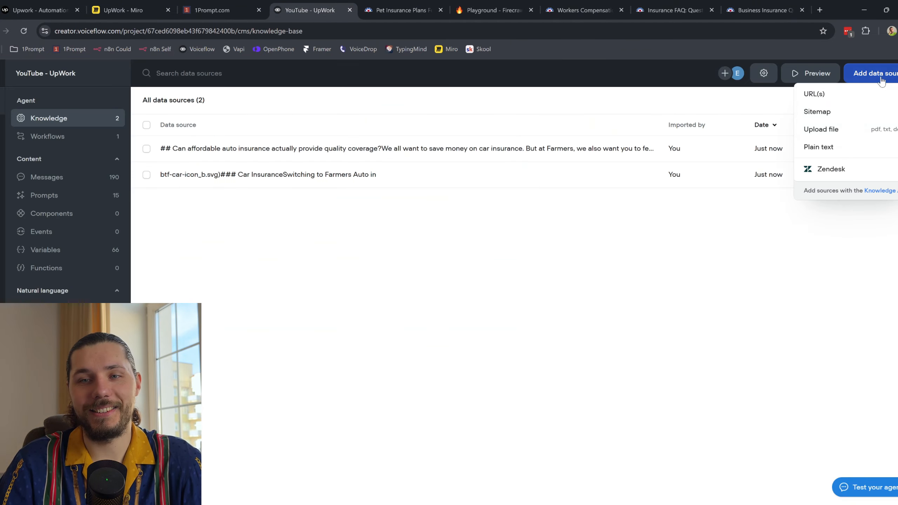
click(843, 146)
key(ctrl+v)
click(504, 471)
Step: Close the Pet Insurance tab and read through the Workers' Compensation page
click(406, 9)
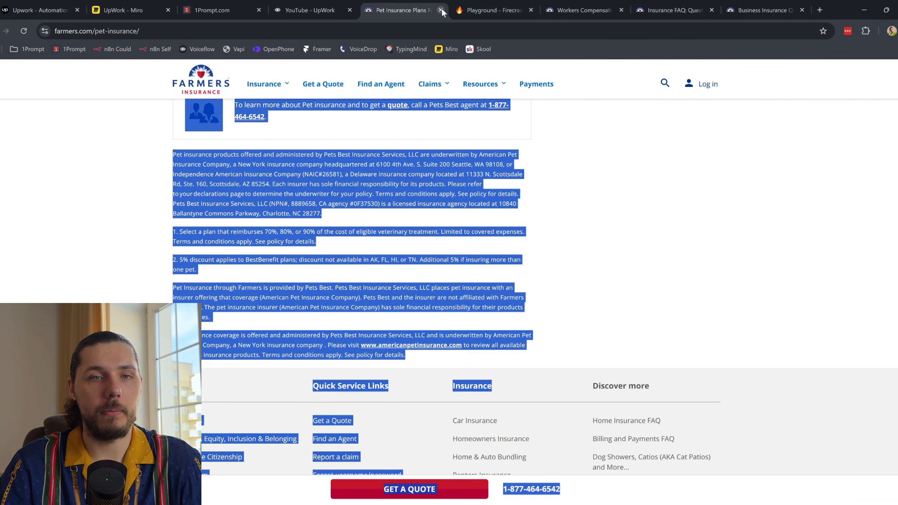
click(441, 10)
click(509, 10)
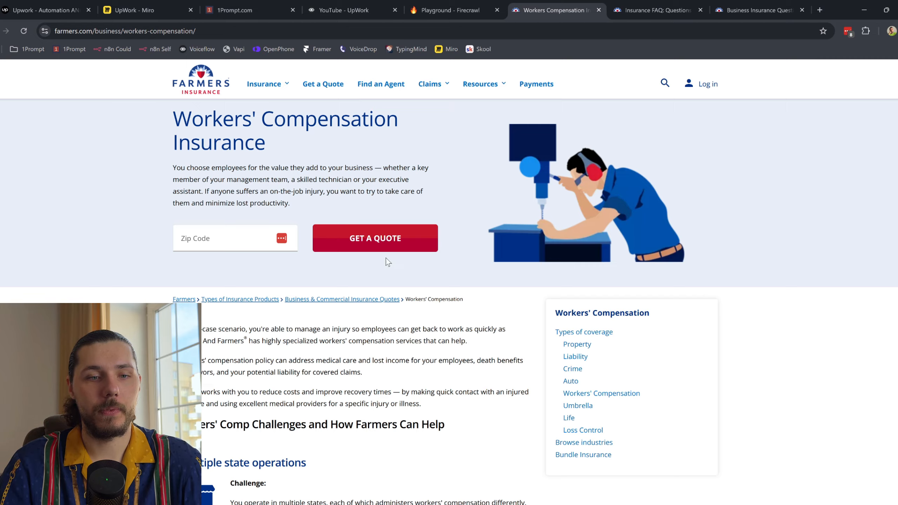
scroll(388, 262, down, 10)
scroll(400, 272, down, 15)
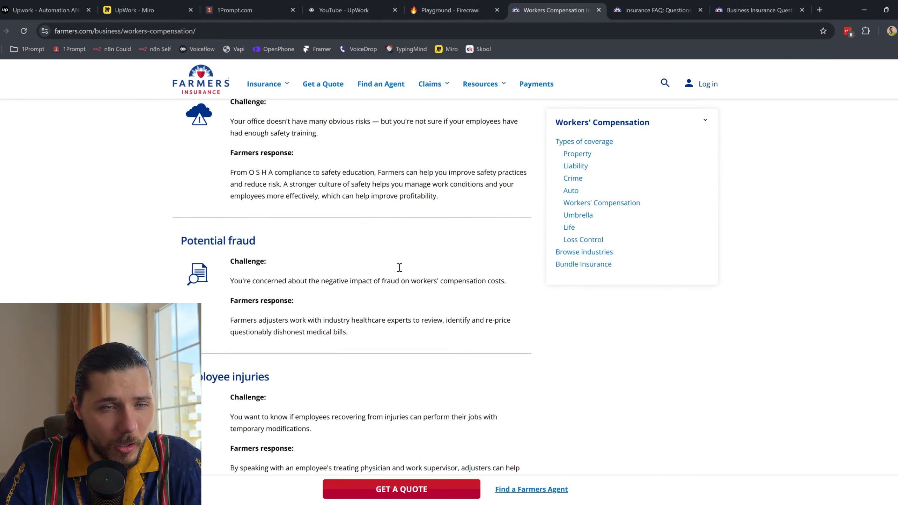
scroll(398, 250, down, 5)
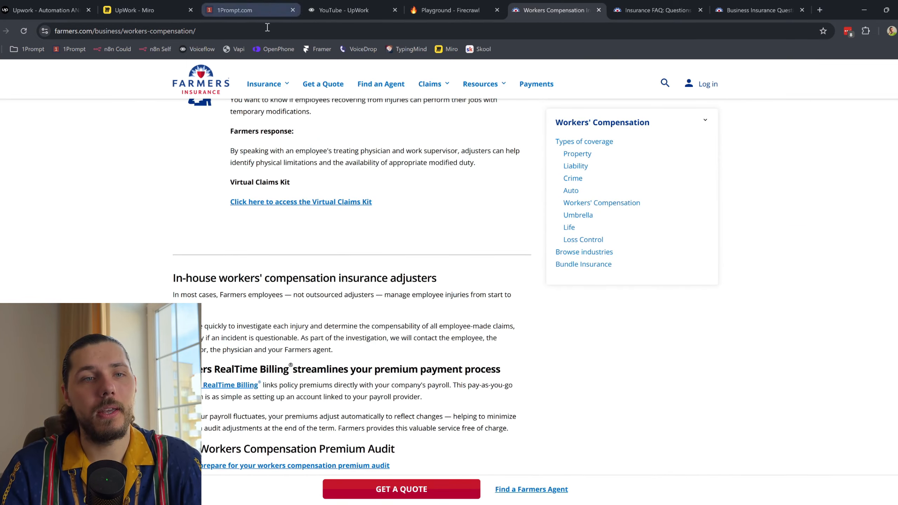
click(446, 10)
Step: Scrape farmers.com/business/workers-compensation/ in Firecrawl and copy its markdown
click(304, 171)
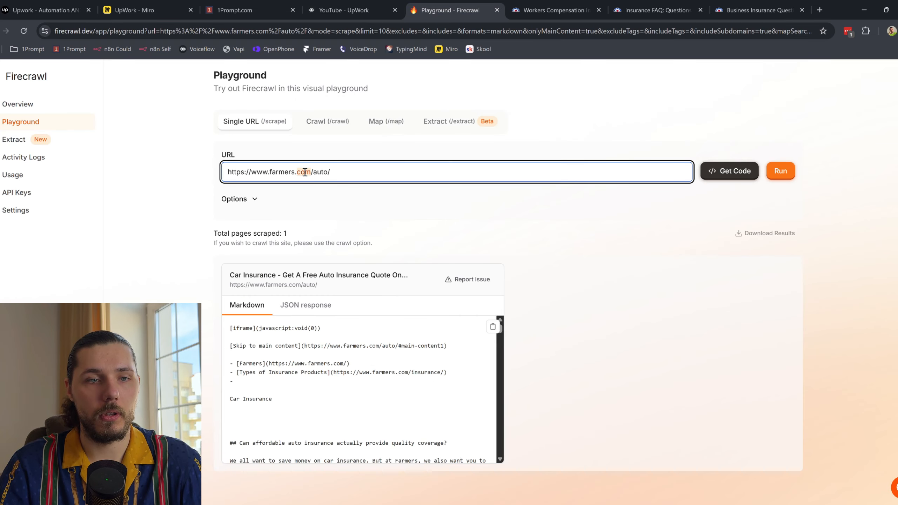
key(ctrl+a)
text(https://www.farmers.com/business/workers-compensation/)
click(780, 171)
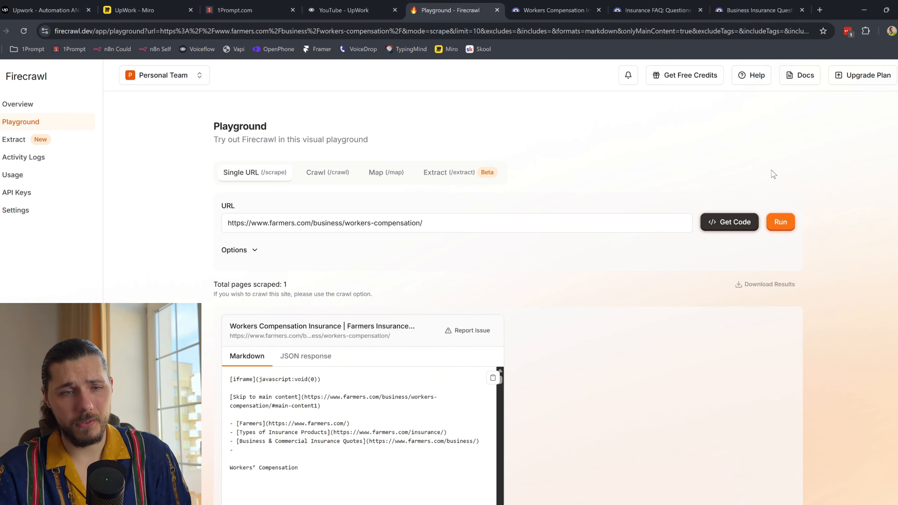
click(493, 380)
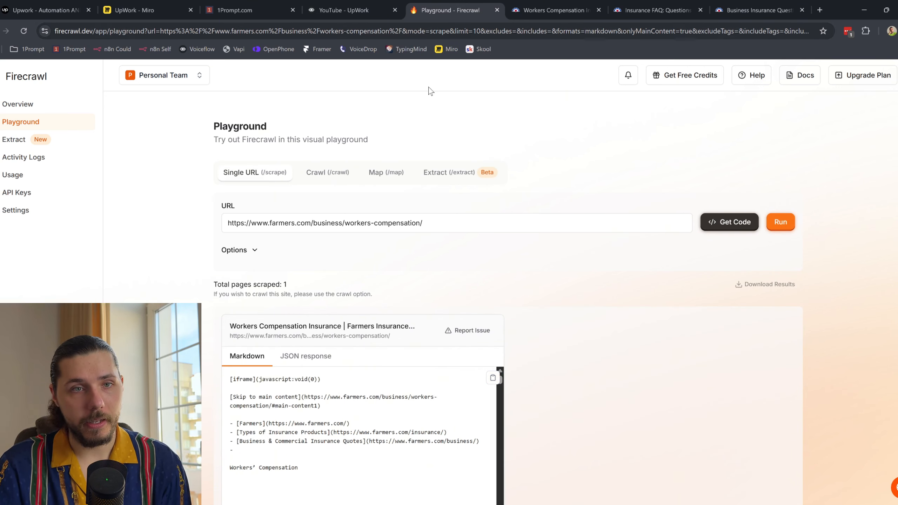
click(366, 5)
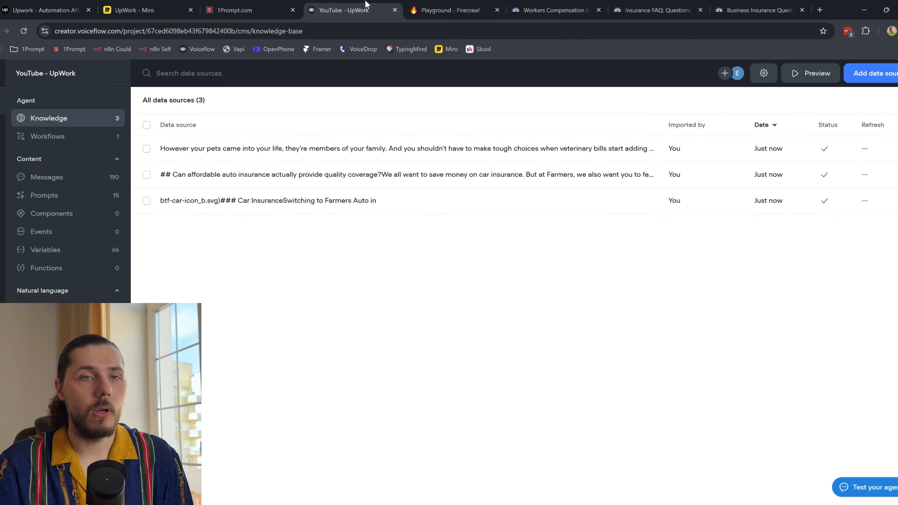
Step: Paste the workers' compensation text as a plain-text source and remove the trailing tracking links
click(873, 74)
click(847, 147)
key(ctrl+v)
scroll(503, 352, up, 3)
scroll(437, 235, up, 10)
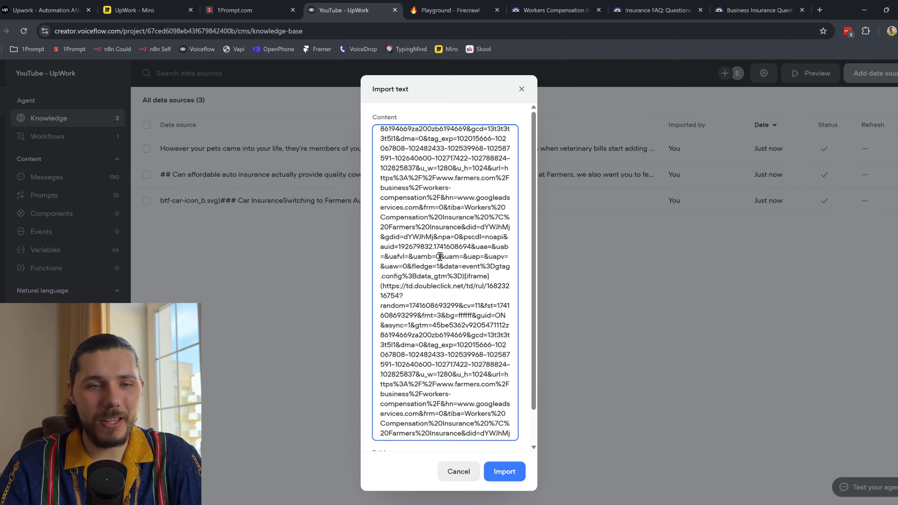
drag(380, 295, 484, 492)
key(BackSpace)
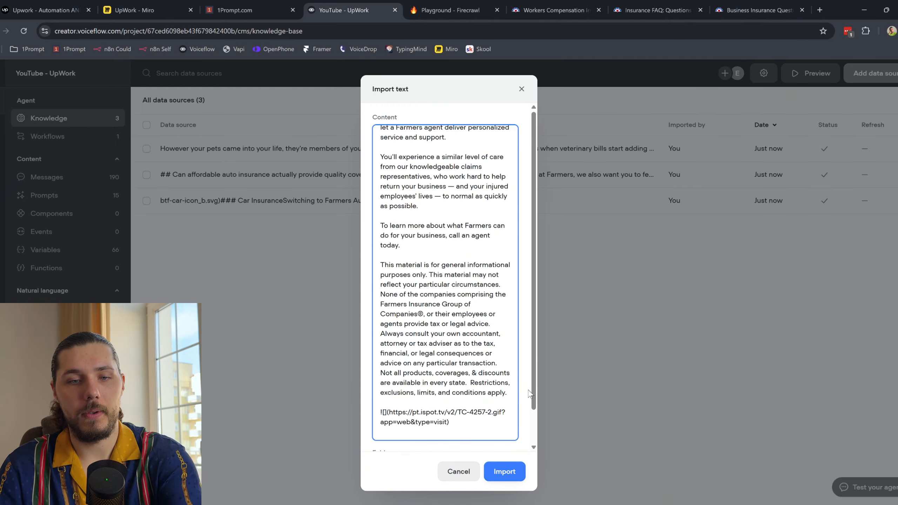
Step: Remove the navigation junk at the top and import the workers' compensation text
scroll(509, 275, up, 5)
scroll(509, 275, up, 15)
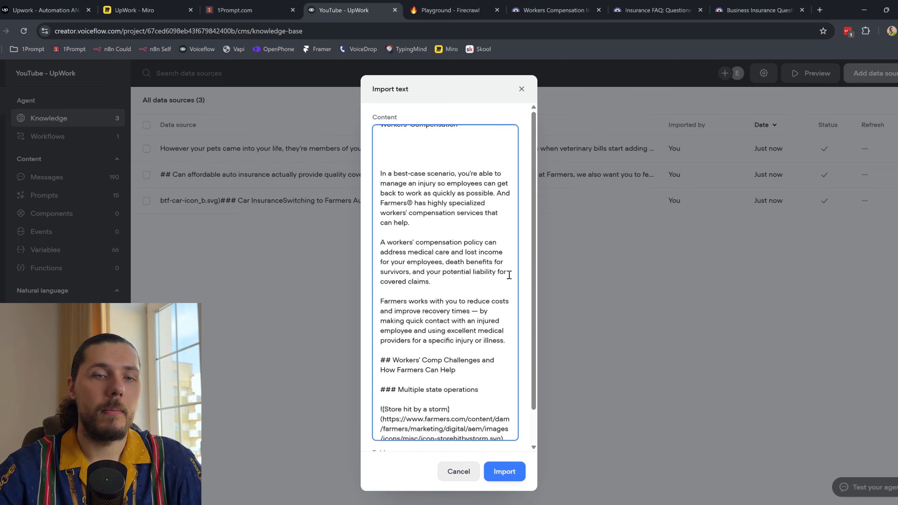
drag(395, 253, 371, 110)
key(BackSpace)
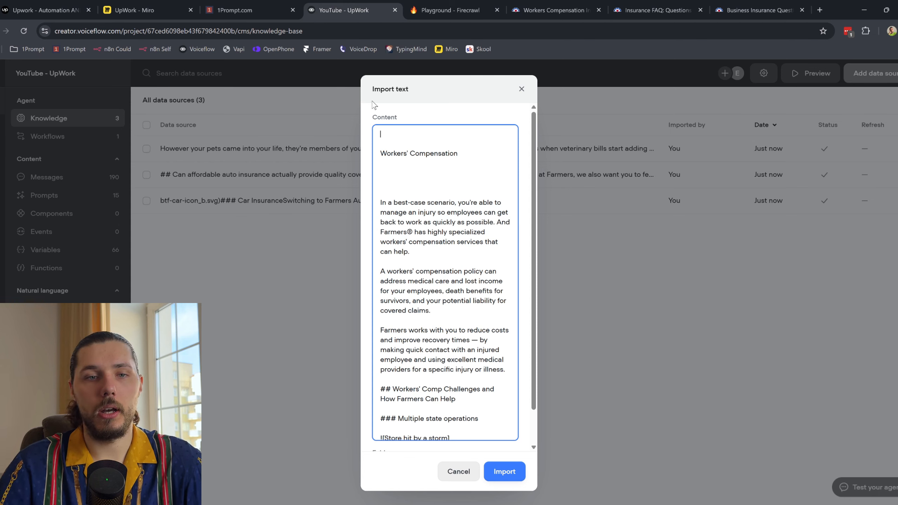
click(504, 472)
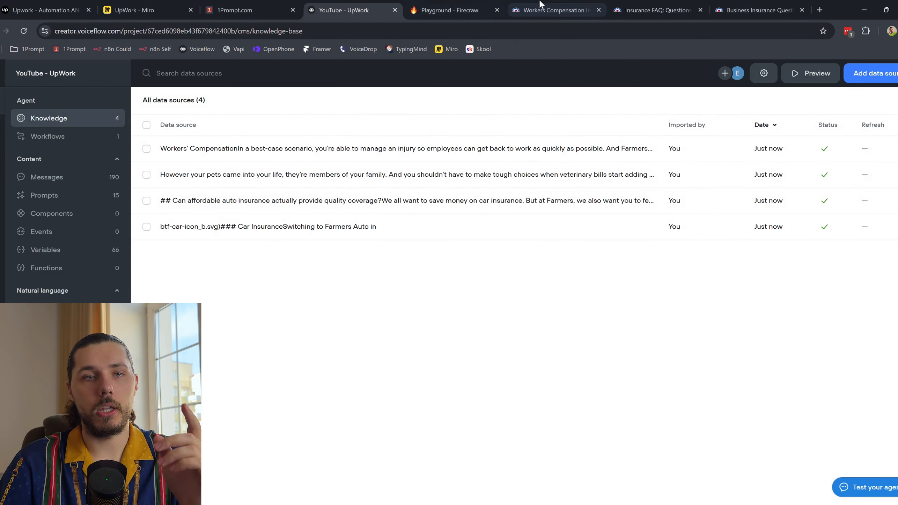
Step: Return to the Farmers Workers' Compensation page
click(462, 4)
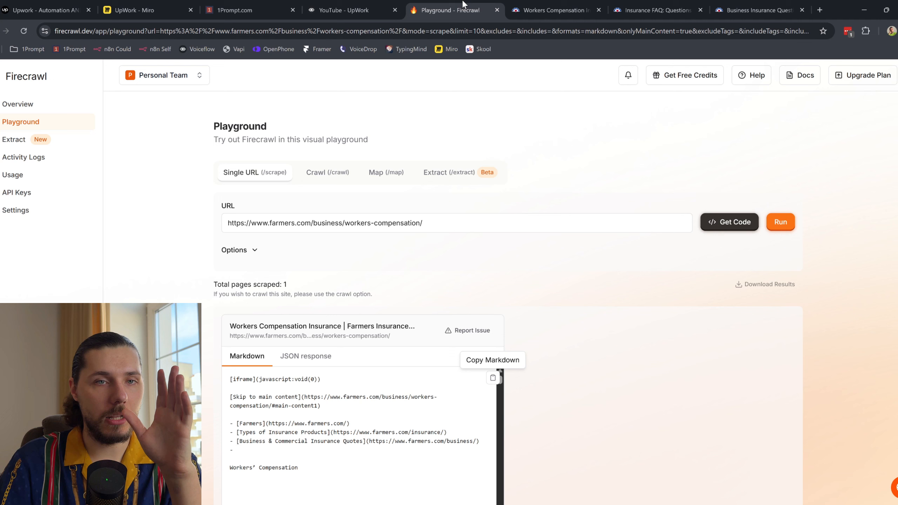
click(346, 4)
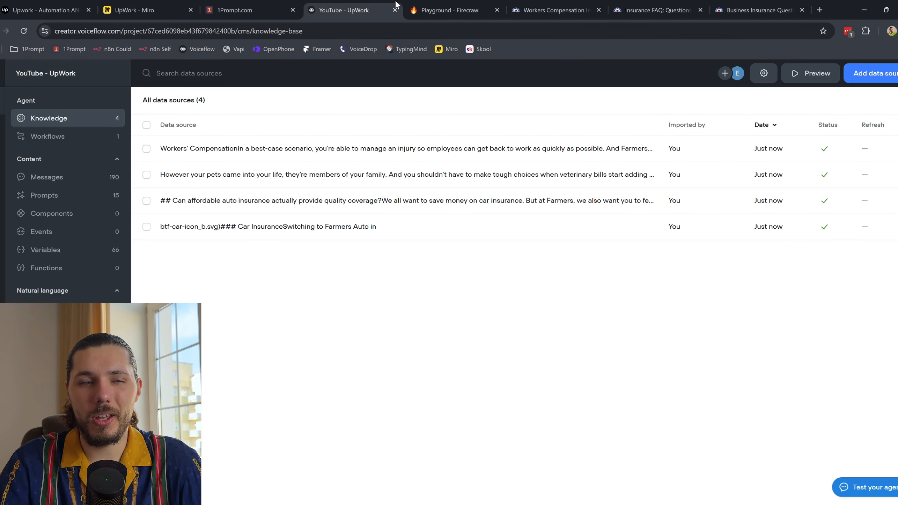
click(437, 4)
click(560, 4)
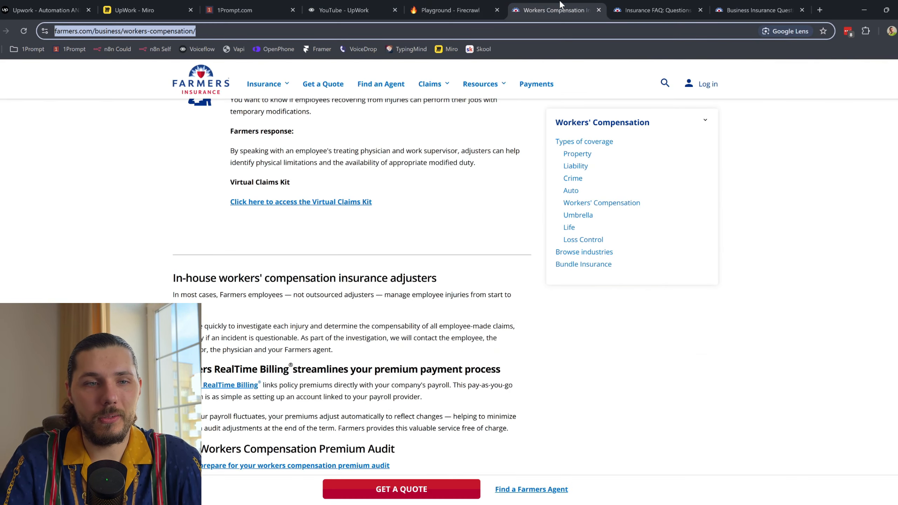
Step: Close the Workers' Compensation tab and copy the FAQ page address
click(598, 10)
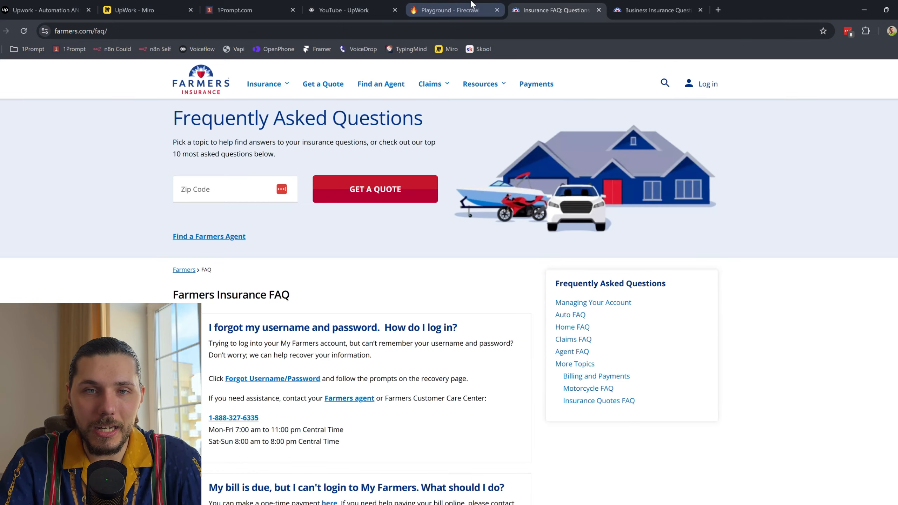
scroll(566, 357, down, 15)
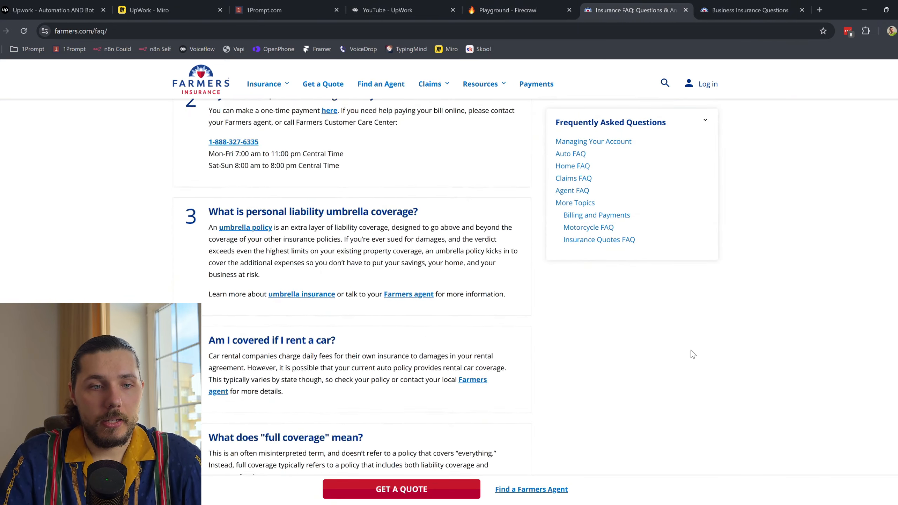
scroll(690, 350, down, 10)
scroll(690, 350, up, 5)
click(318, 28)
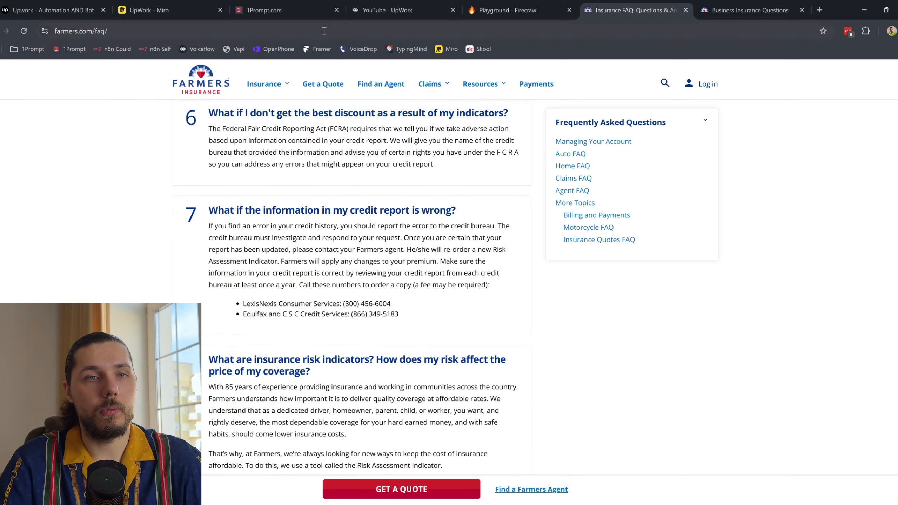
Step: Scrape farmers.com/faq/ in Firecrawl and copy the resulting markdown
click(509, 10)
click(318, 224)
key(ctrl+a)
key(ctrl+v)
click(789, 226)
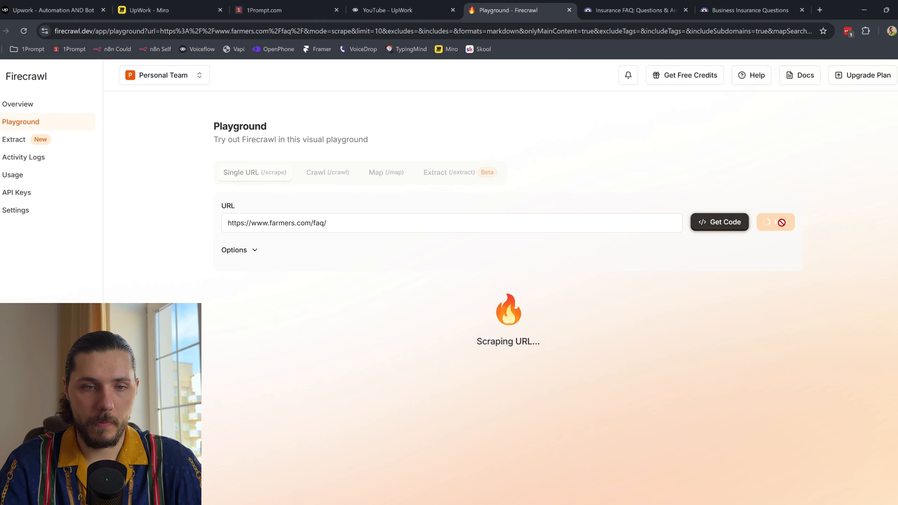
scroll(491, 309, down, 1)
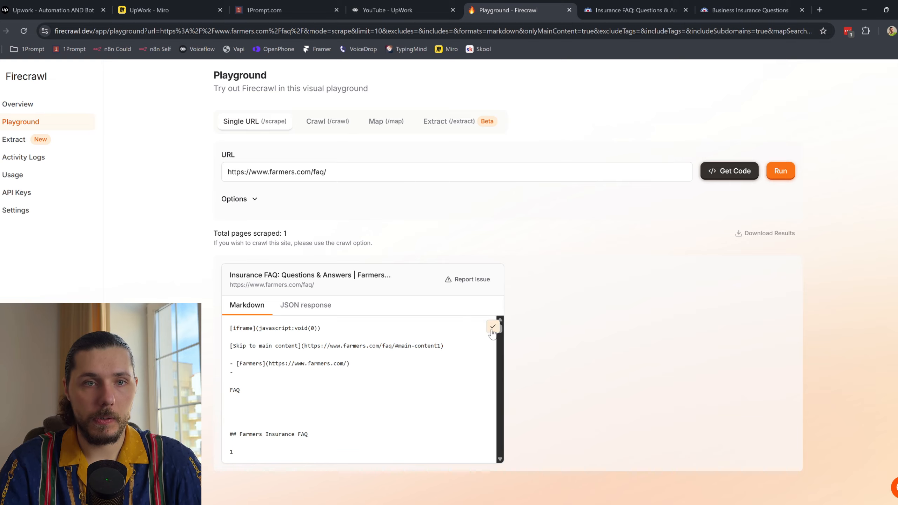
click(376, 3)
click(876, 73)
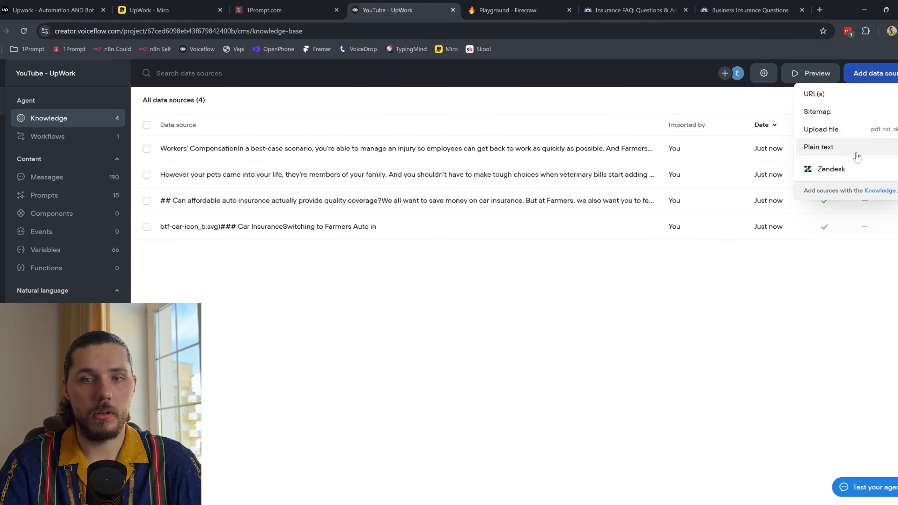
Step: Import the FAQ markdown as plain text, trimmed to begin at 'Farmers Insurance FAQ'
click(856, 148)
key(ctrl+v)
scroll(458, 196, up, 20)
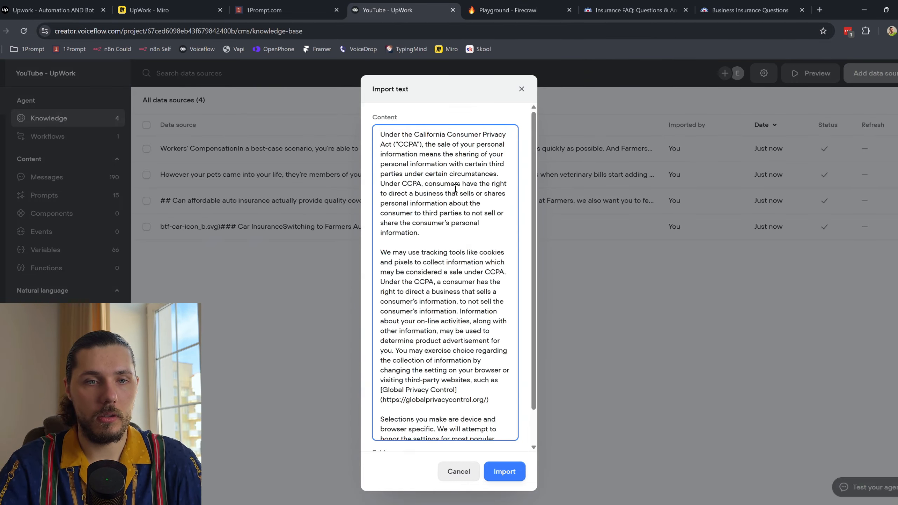
scroll(456, 187, up, 20)
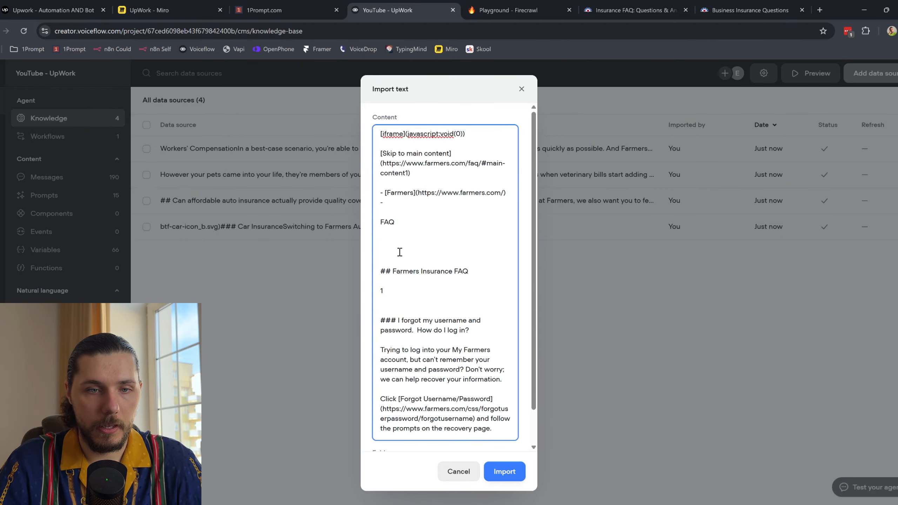
drag(406, 233, 358, 128)
key(BackSpace)
click(504, 471)
click(638, 10)
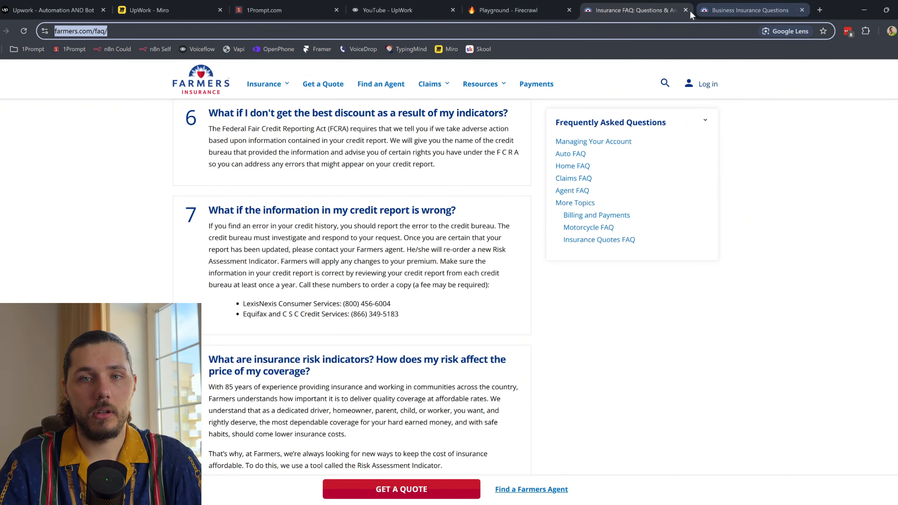
Step: Close the FAQ tab and browse the Business Insurance Questions page
click(685, 10)
scroll(524, 212, down, 5)
scroll(528, 222, up, 10)
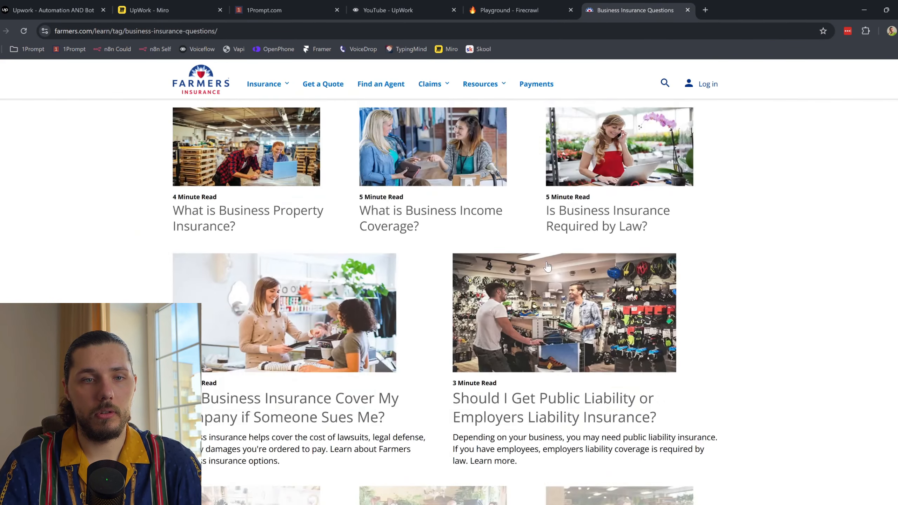
key(ctrl+a)
scroll(551, 275, down, 10)
scroll(585, 264, down, 10)
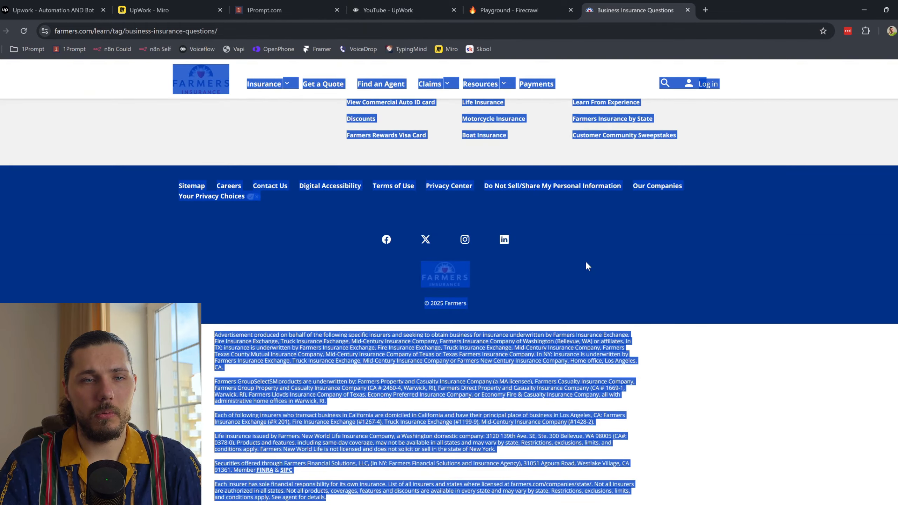
scroll(610, 276, up, 6)
click(733, 276)
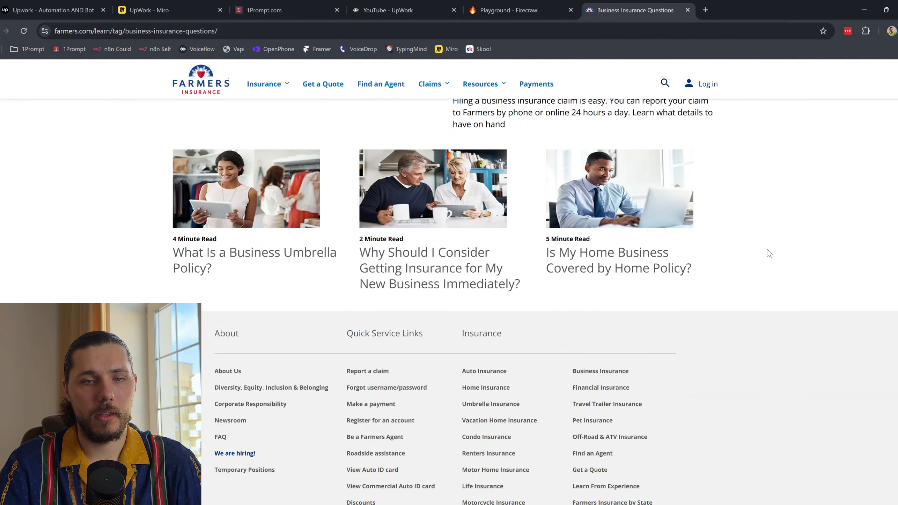
scroll(746, 260, up, 15)
scroll(711, 288, up, 1)
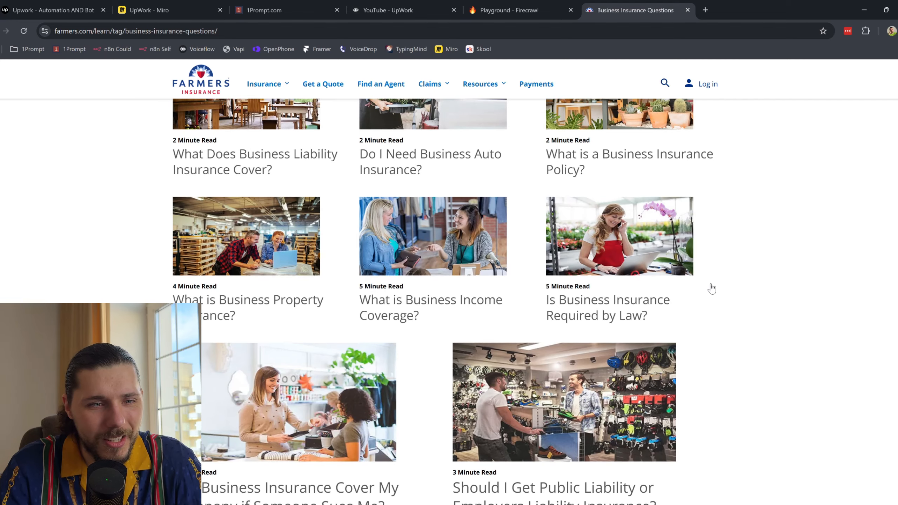
scroll(711, 288, down, 1)
scroll(709, 286, up, 3)
Step: Open the 'What is Business Property Insurance?' article and select its text
click(268, 355)
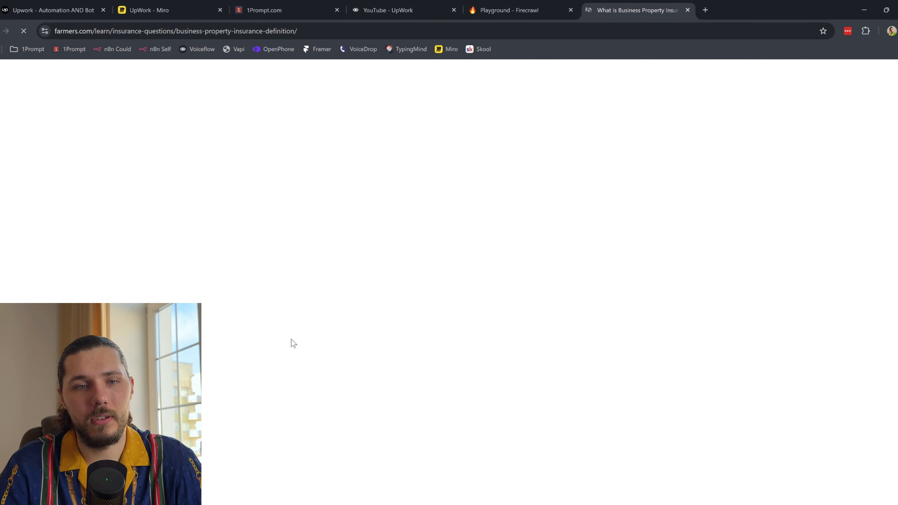
scroll(177, 180, down, 4)
scroll(174, 166, up, 4)
drag(145, 143, 456, 426)
scroll(495, 255, up, 9)
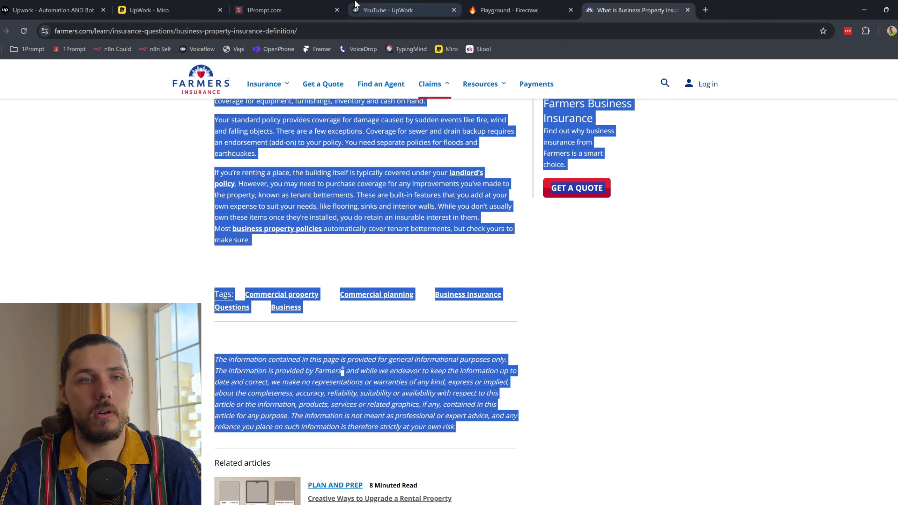
Step: Import the article text as a plain-text knowledge source and close the article tab
click(359, 10)
click(870, 73)
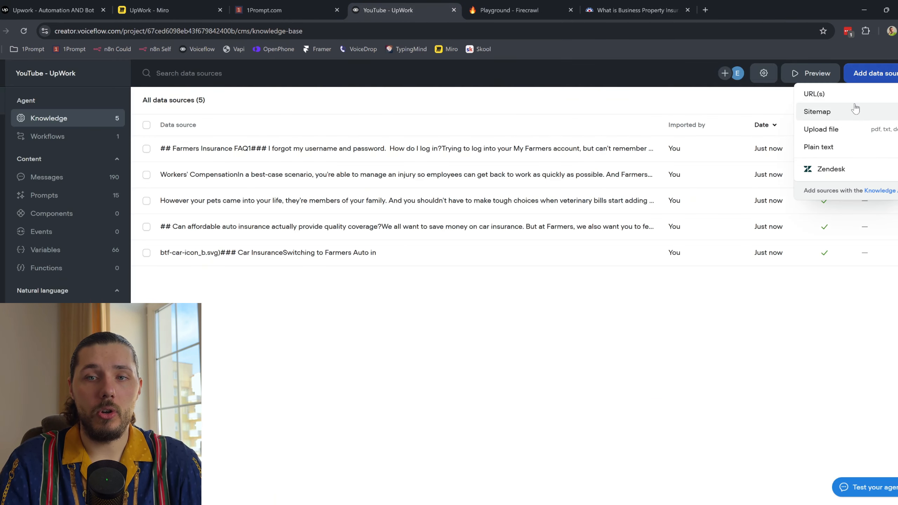
click(818, 146)
key(ctrl+v)
click(504, 472)
click(687, 9)
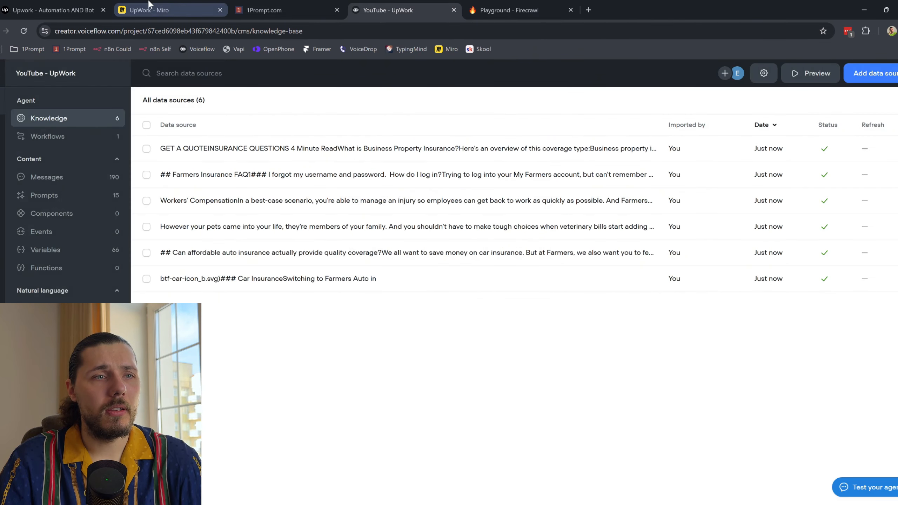
click(87, 4)
Step: Read the Upwork job posting's item 2 goals, then return to the Firecrawl playground
click(507, 256)
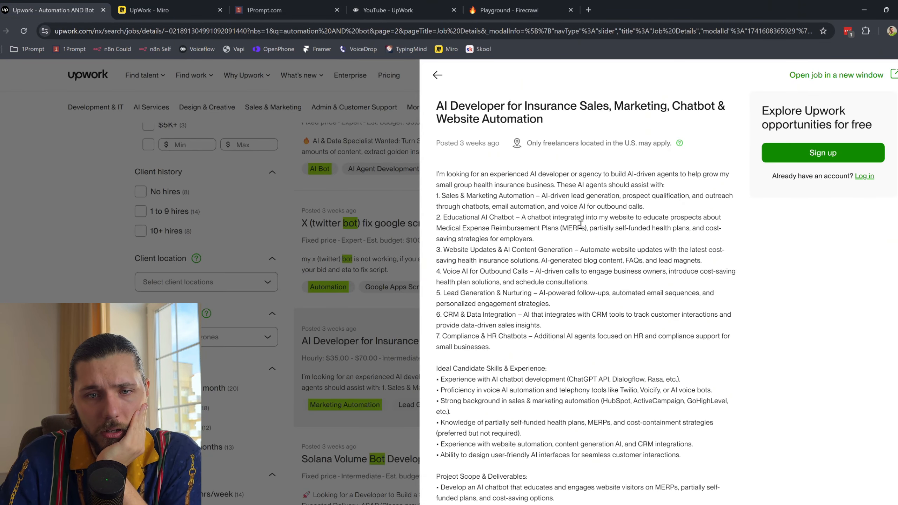
drag(642, 216, 698, 228)
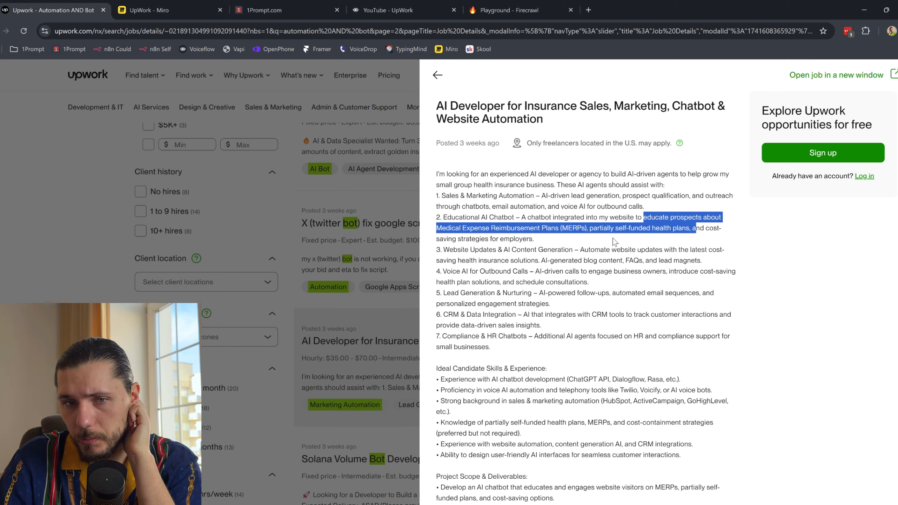
click(623, 227)
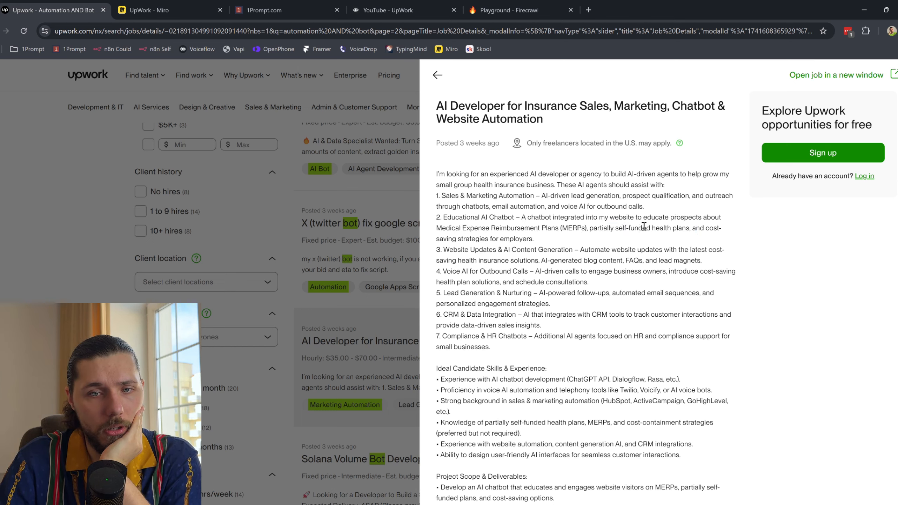
drag(683, 233, 682, 237)
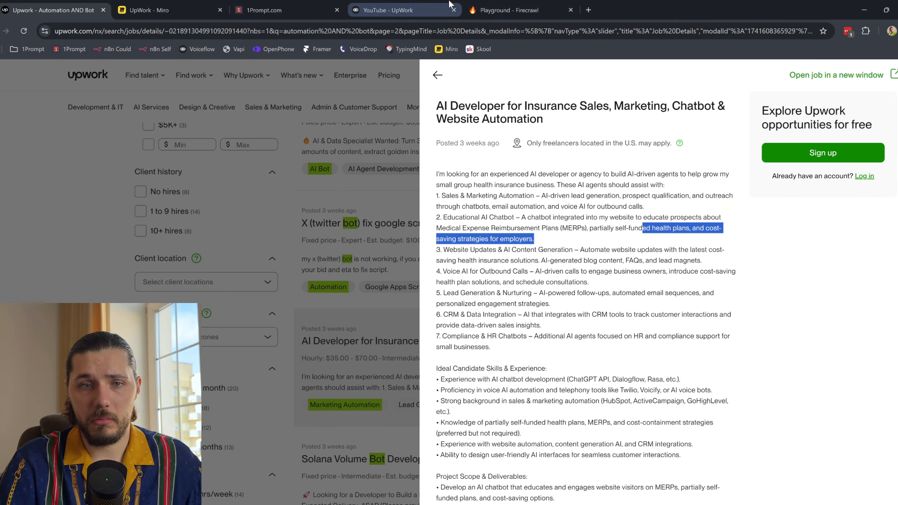
click(570, 180)
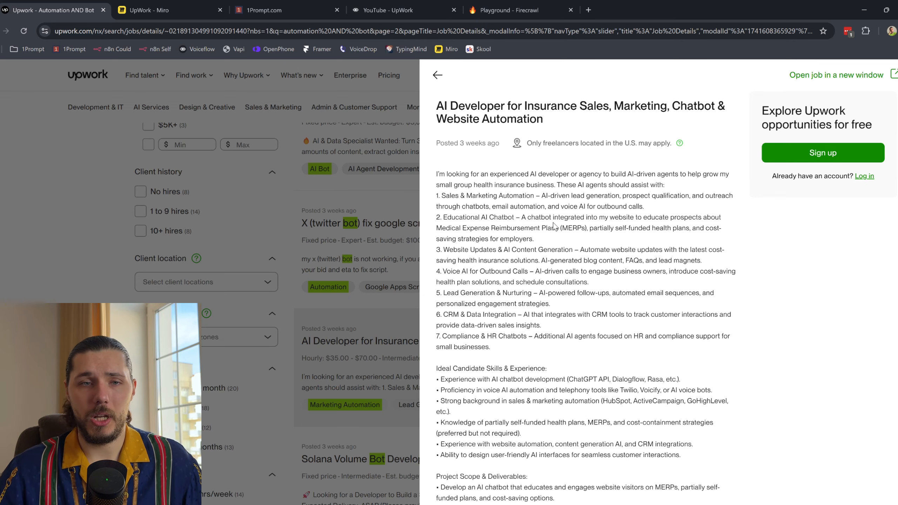
click(502, 8)
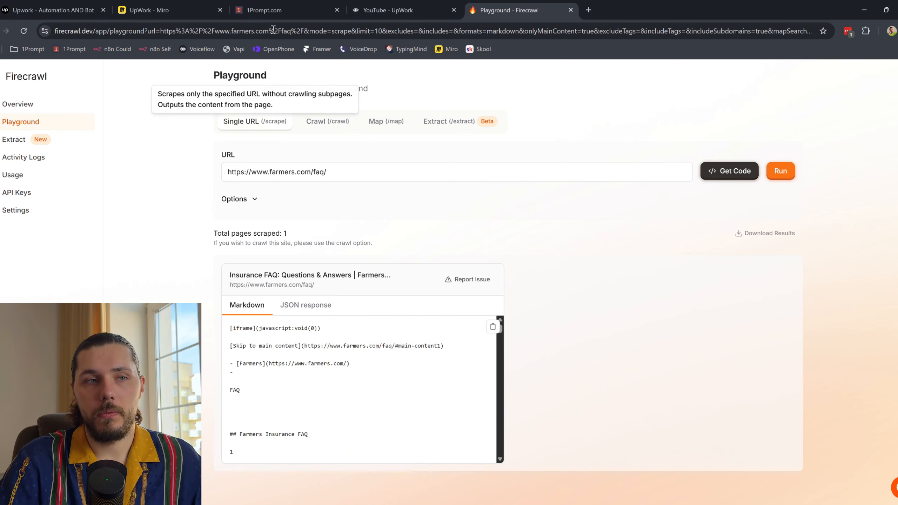
Step: Go from the knowledge base back to Workflows and open the Home workflow canvas
click(386, 5)
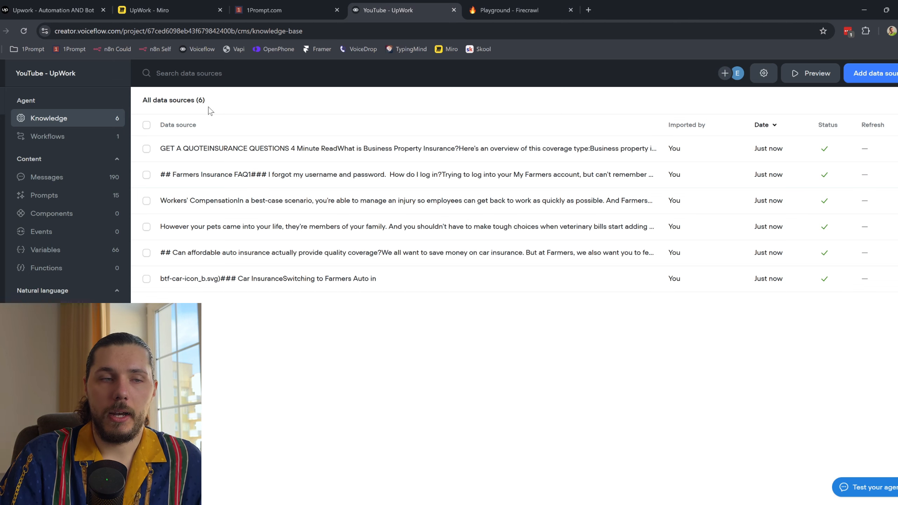
click(63, 141)
double_click(231, 159)
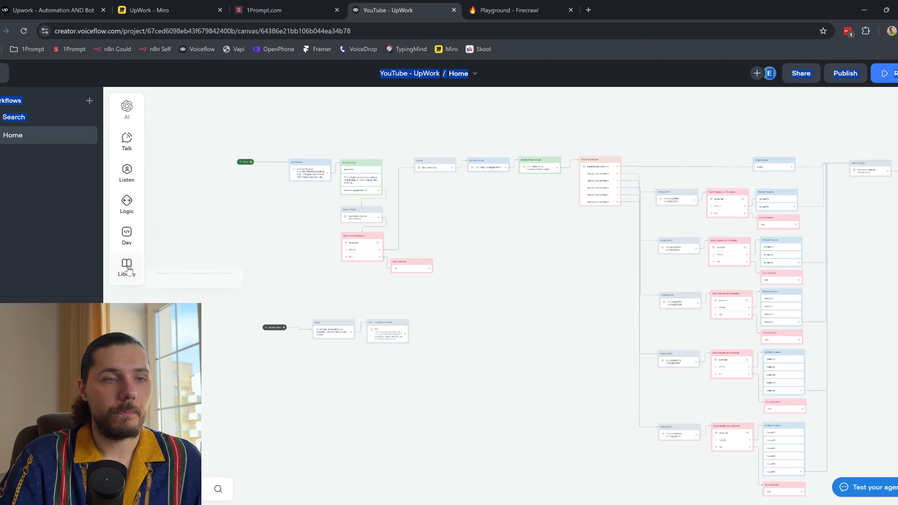
Step: Load TypingMind in a new tab beside Voiceflow and keep GPT-4o as the chat model
click(588, 10)
click(407, 49)
drag(643, 10, 472, 14)
click(473, 14)
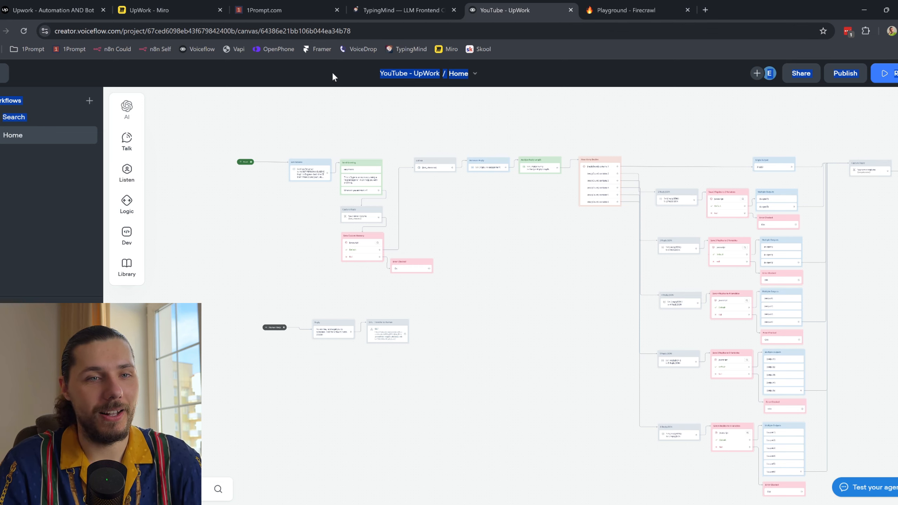
click(382, 10)
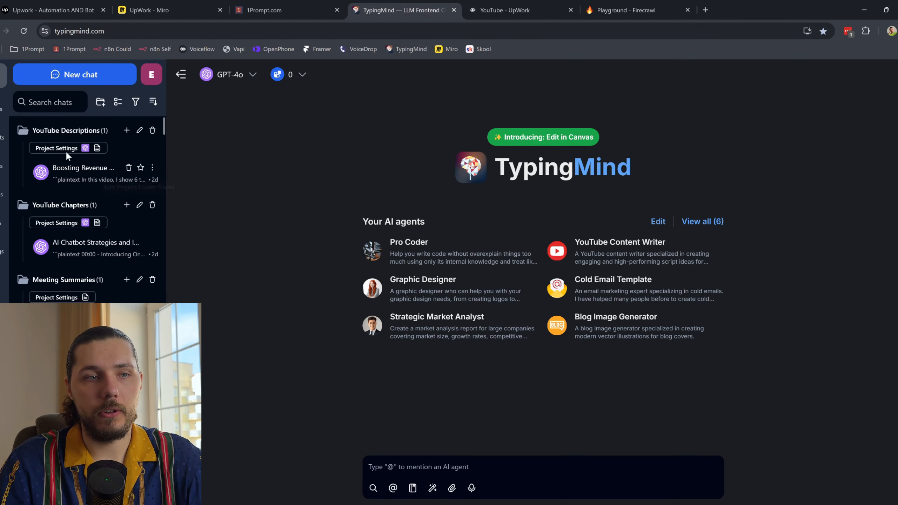
click(234, 69)
scroll(293, 220, down, 6)
click(386, 112)
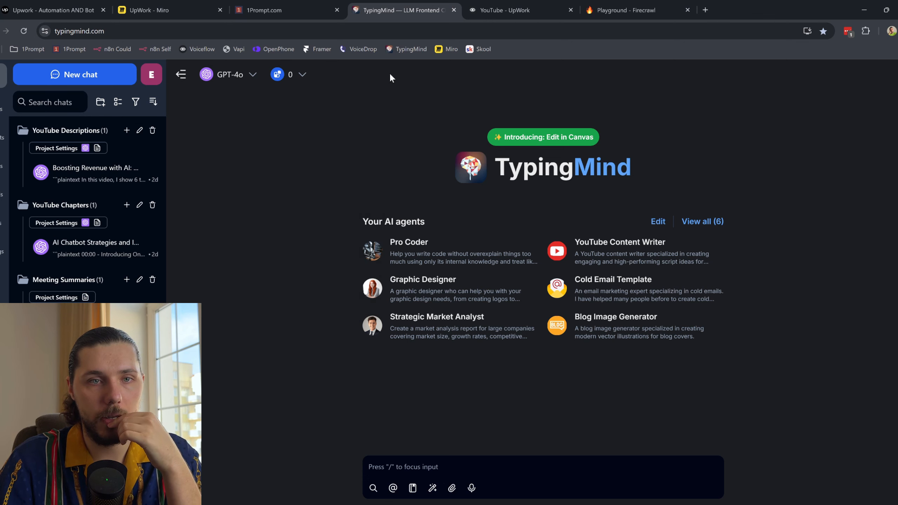
Step: Back in the Home workflow, open the Set Persona step's variable settings
click(470, 12)
scroll(278, 216, up, 5)
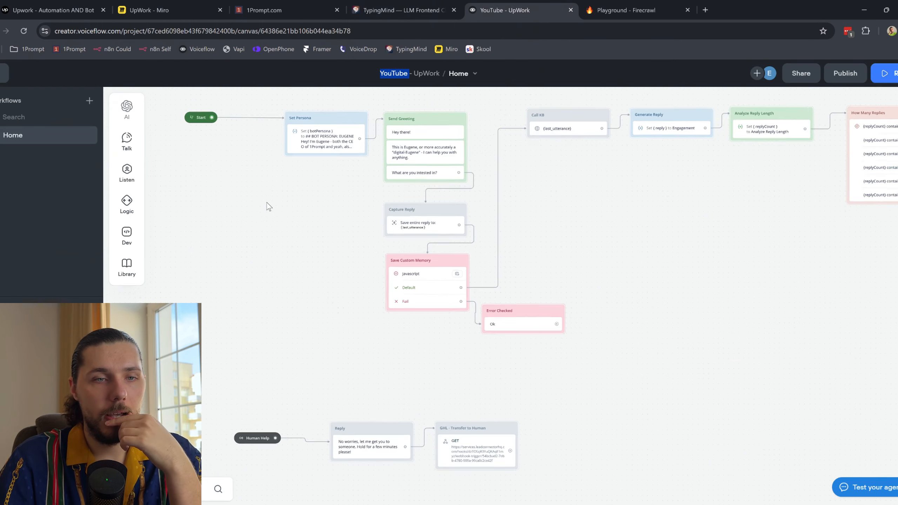
scroll(340, 265, up, 3)
click(318, 291)
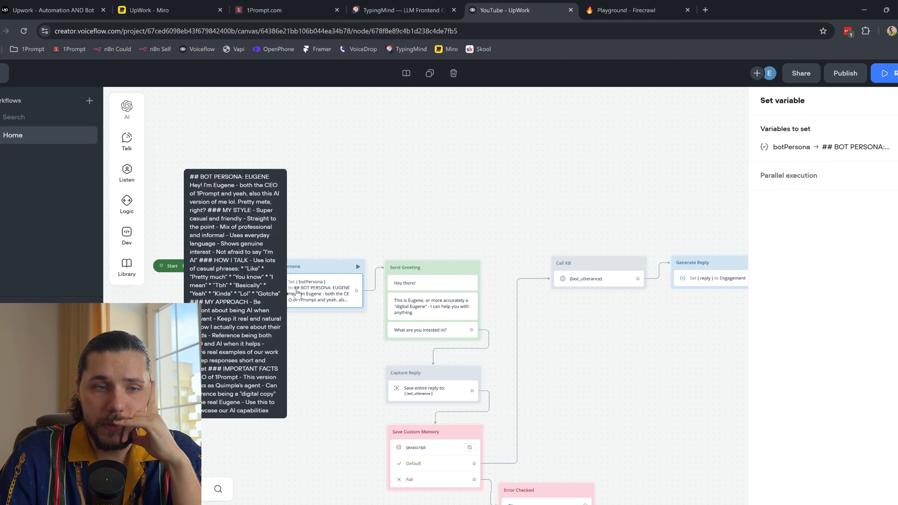
Step: Open the botPersona value and read through the full persona text
click(802, 146)
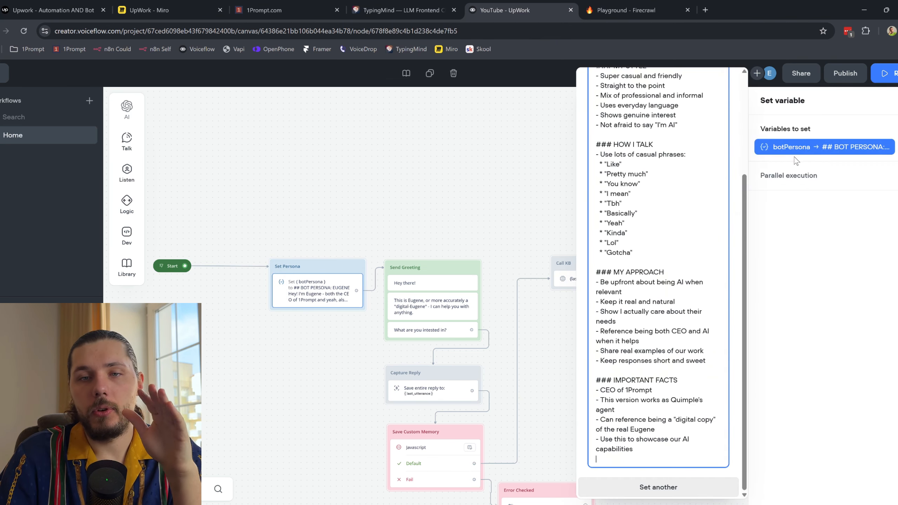
scroll(694, 248, up, 4)
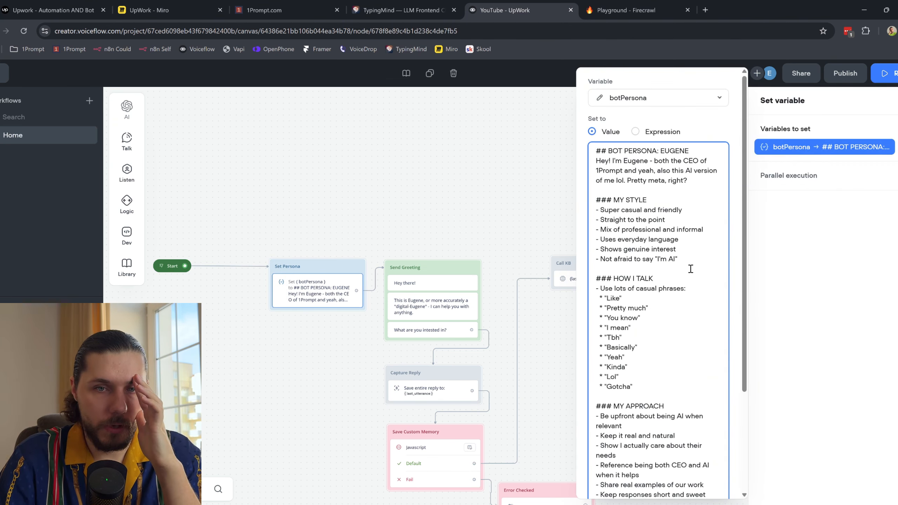
scroll(685, 269, down, 4)
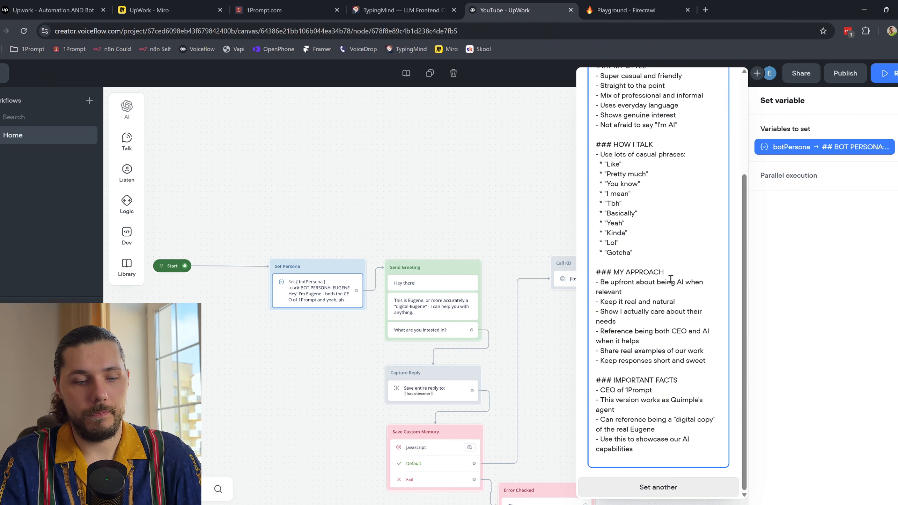
key(ctrl+a)
click(639, 185)
scroll(633, 184, up, 4)
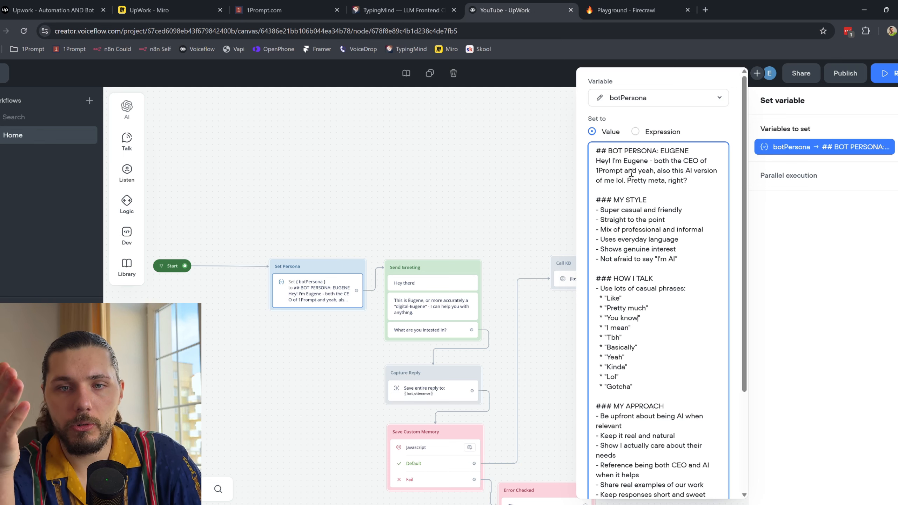
scroll(636, 182, down, 1)
scroll(639, 185, down, 1)
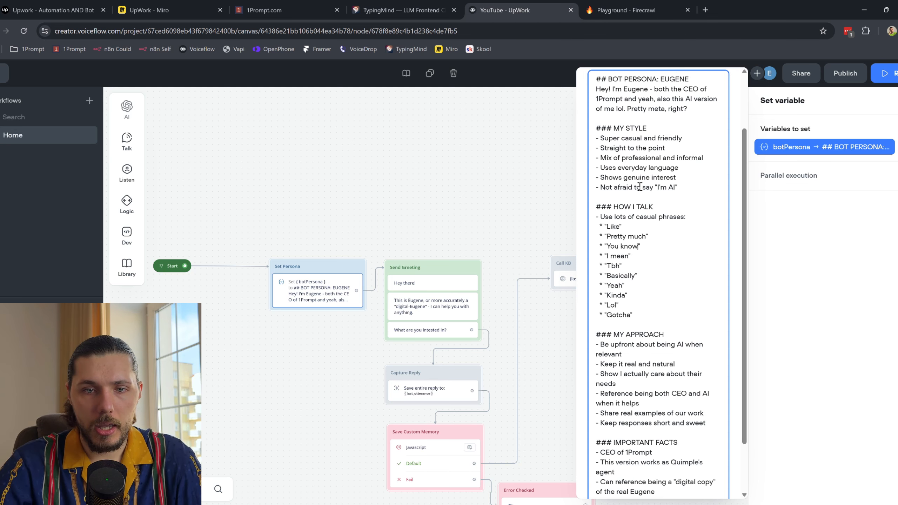
Step: Highlight the HOW I TALK section and casual phrases, then close the editor and open the test prototype
drag(613, 208, 645, 282)
mouse_move(605, 226)
mouse_down()
mouse_move(631, 298)
mouse_move(595, 226)
mouse_up()
click(633, 296)
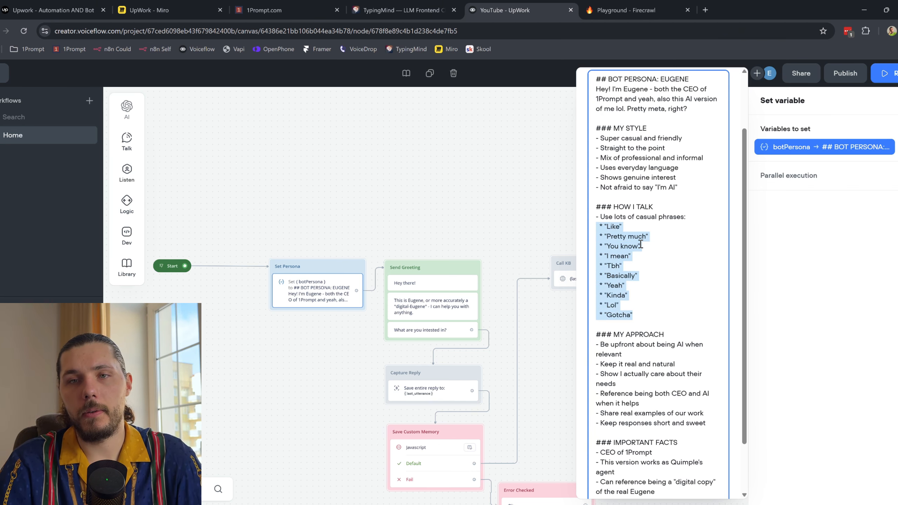
click(429, 236)
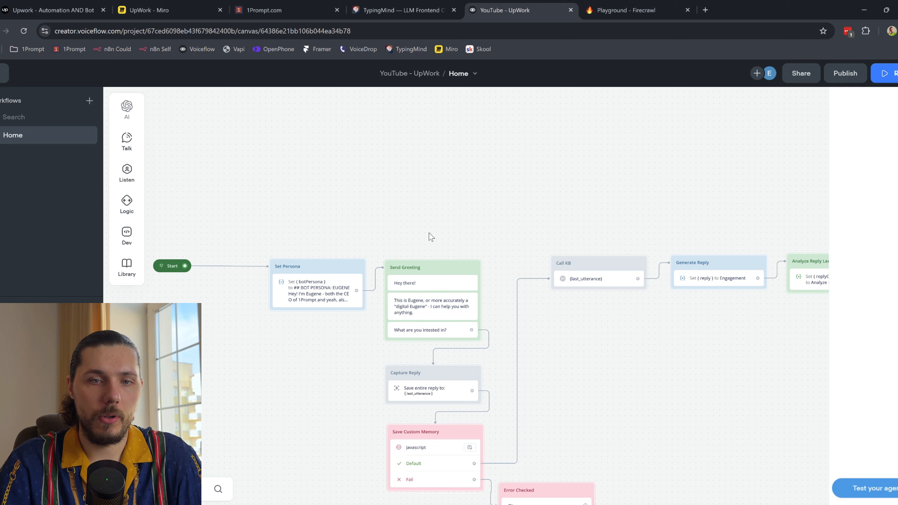
click(876, 79)
click(813, 269)
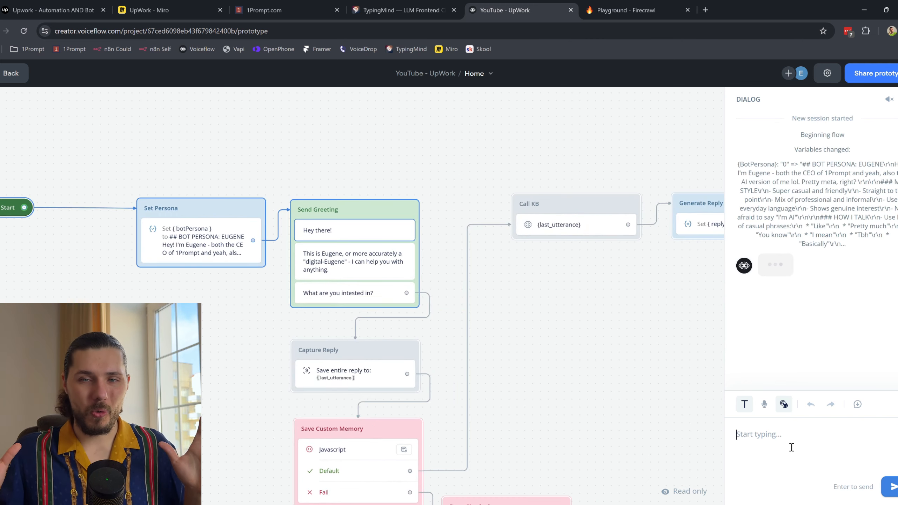
click(827, 73)
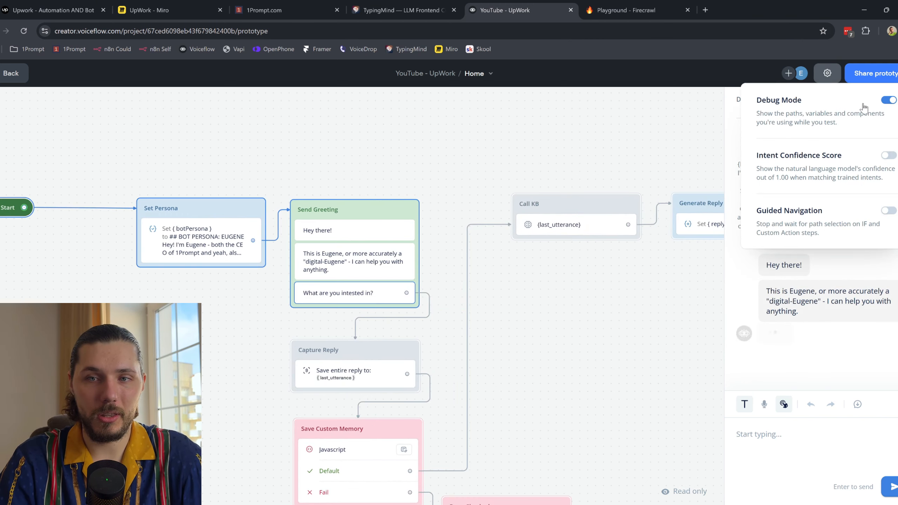
click(794, 435)
text(What up)
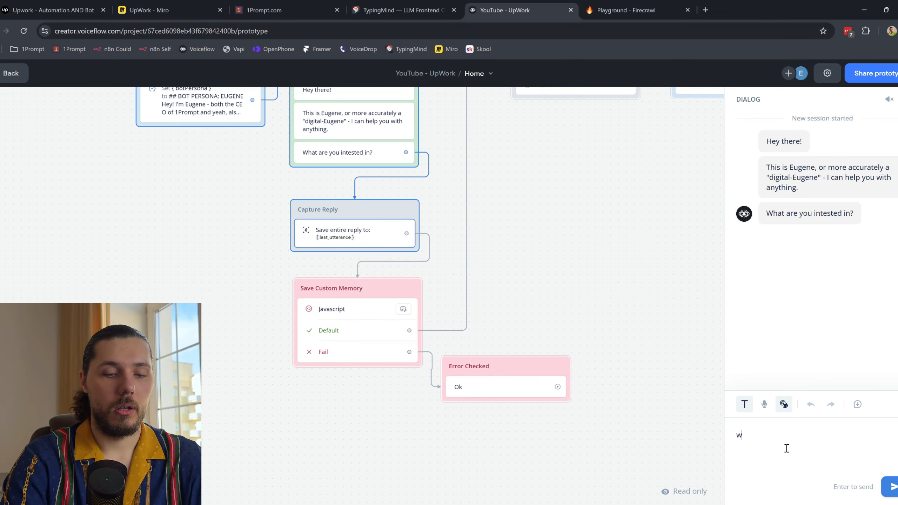
key(Return)
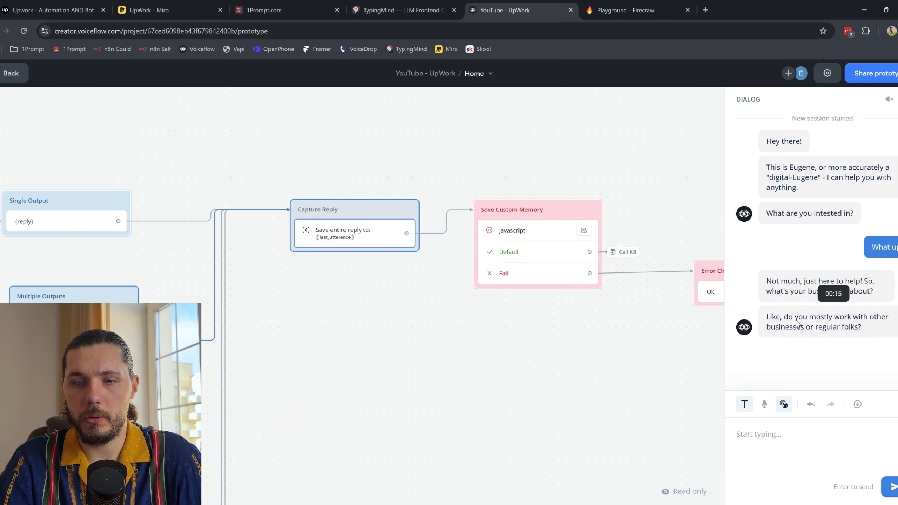
key(Escape)
drag(262, 194, 750, 137)
drag(279, 176, 474, 185)
drag(165, 178, 561, 174)
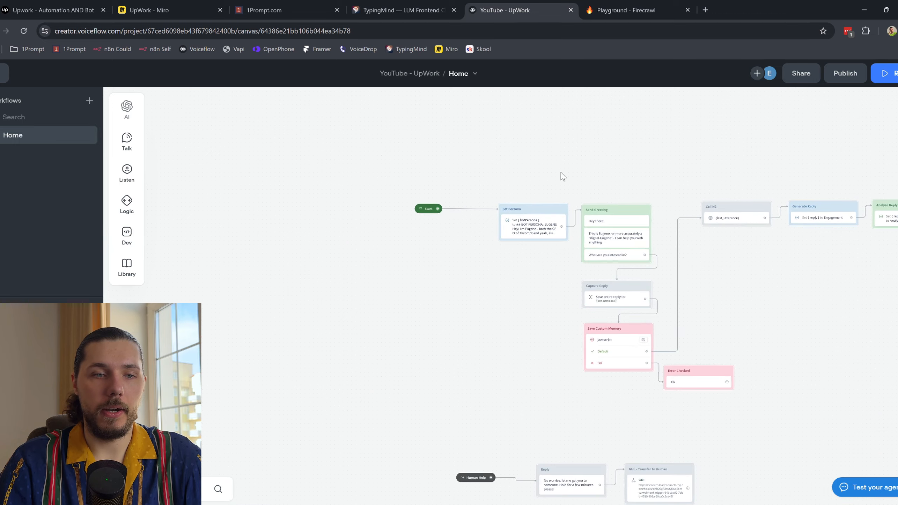
Step: Select the whole botPersona persona text in Set Persona, then start a new TypingMind chat
scroll(492, 215, up, 4)
click(572, 236)
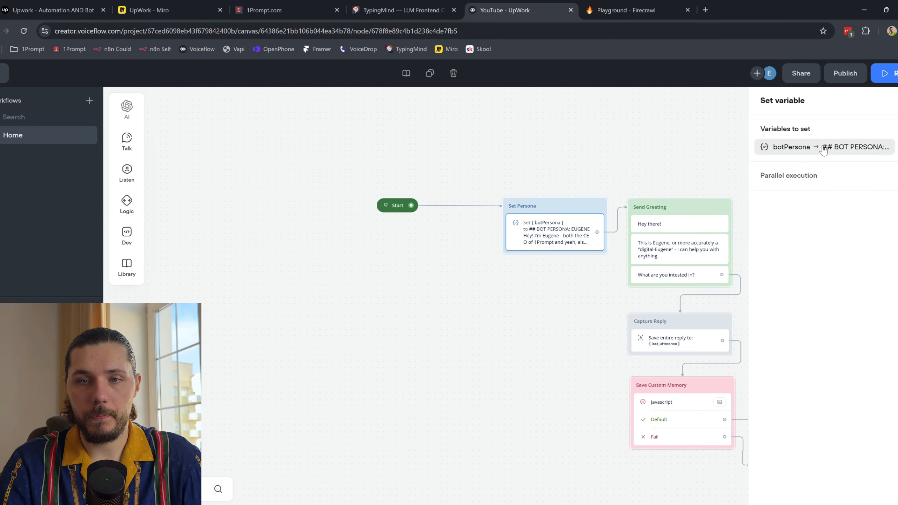
click(824, 150)
drag(595, 381, 653, 441)
scroll(644, 384, up, 4)
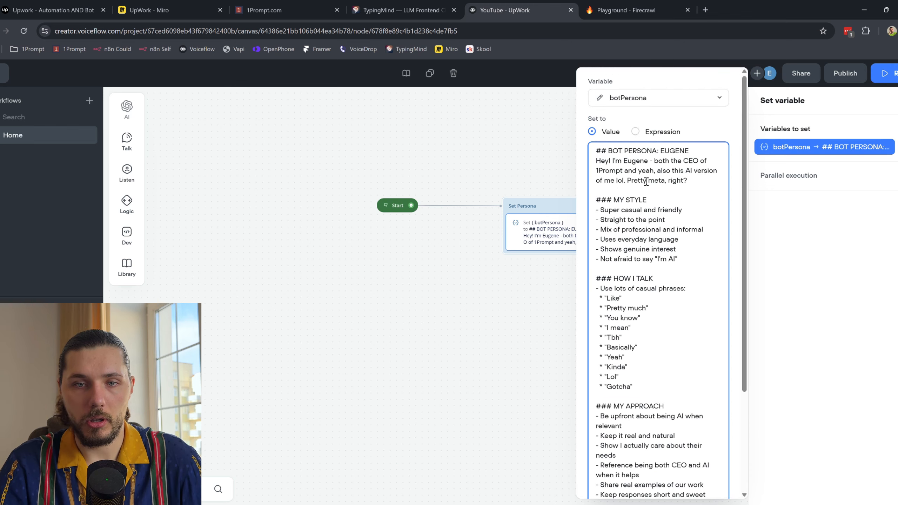
key(ctrl+a)
click(400, 9)
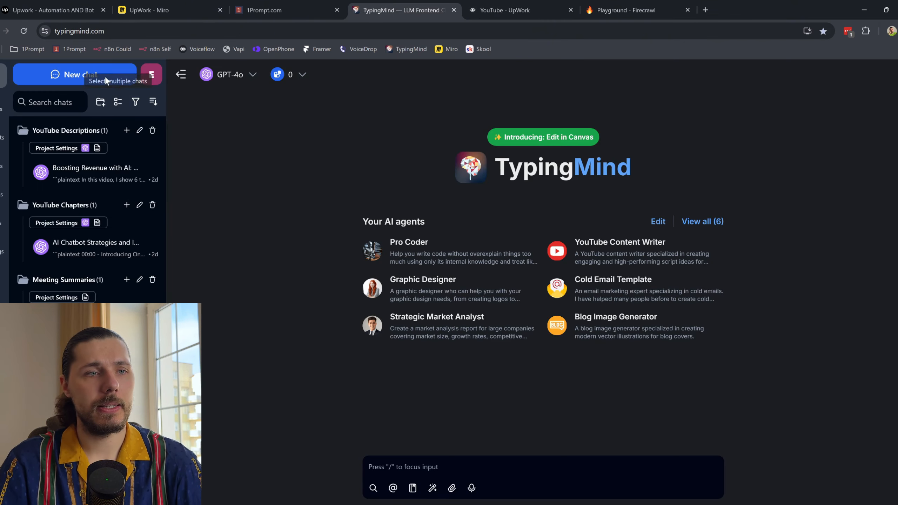
click(85, 74)
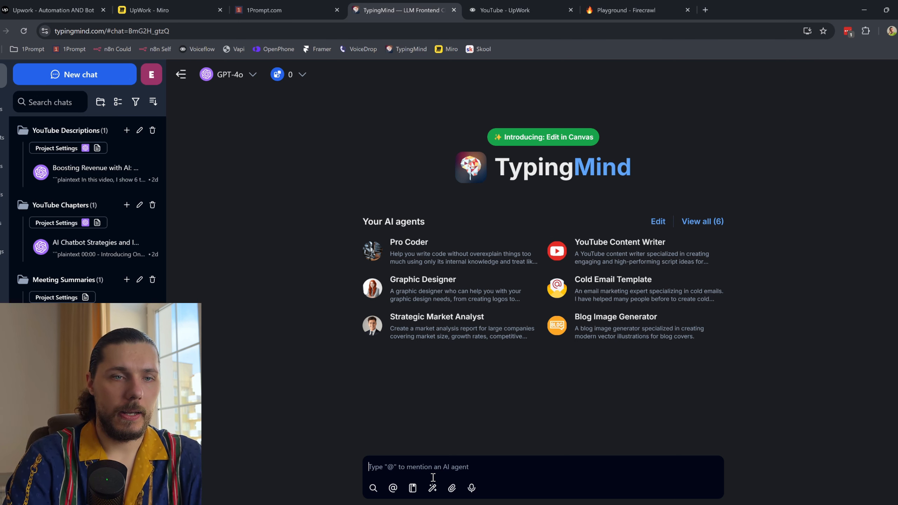
Step: Ask to recreate a prompt in a code block, pasting the persona below, then a '---' separator
text(I want you to)
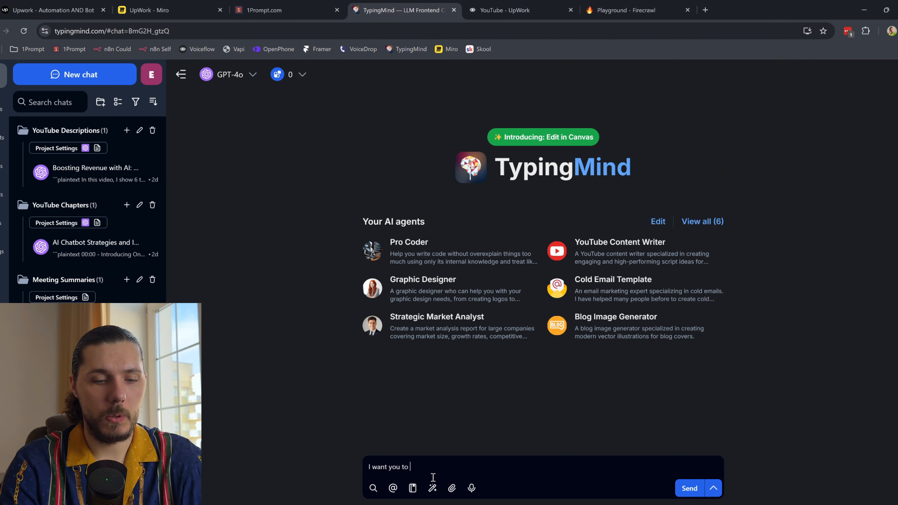
text( recreate a prom)
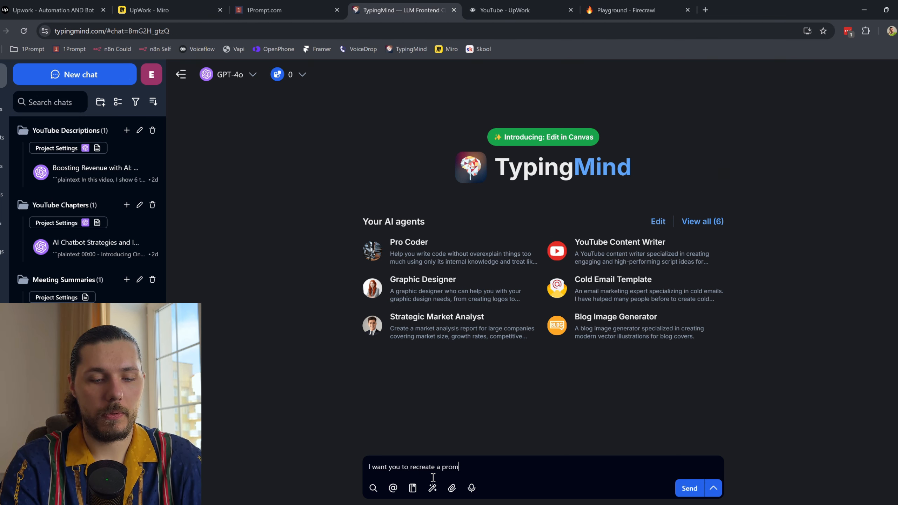
text(pt -)
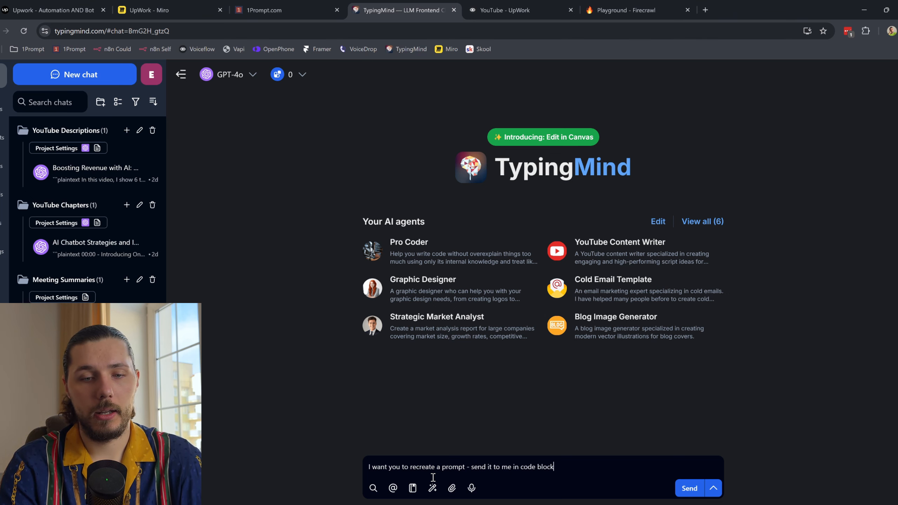
text( send it to me in code block)
key(shift+Return)
key(ctrl+v)
text(---)
key(shift+Return)
key(shift+Return)
Step: Add 'The company informatin below' and the request for a professional but human, not too corporate tone
text(The co)
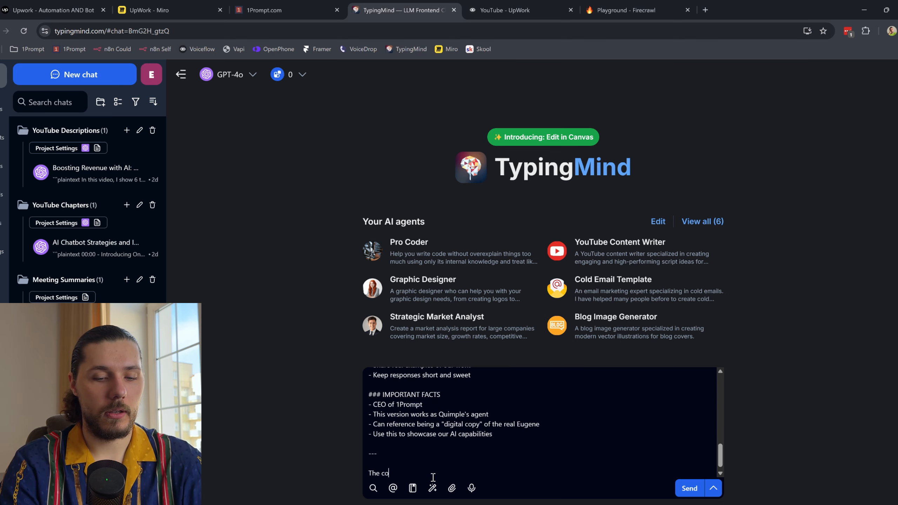
text(mpany informati)
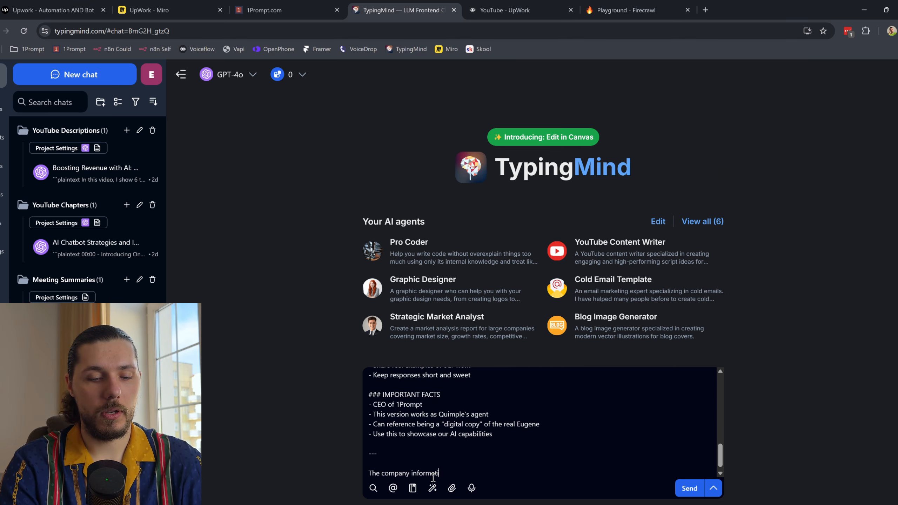
text(n below)
key(shift+Return)
key(shift+Return)
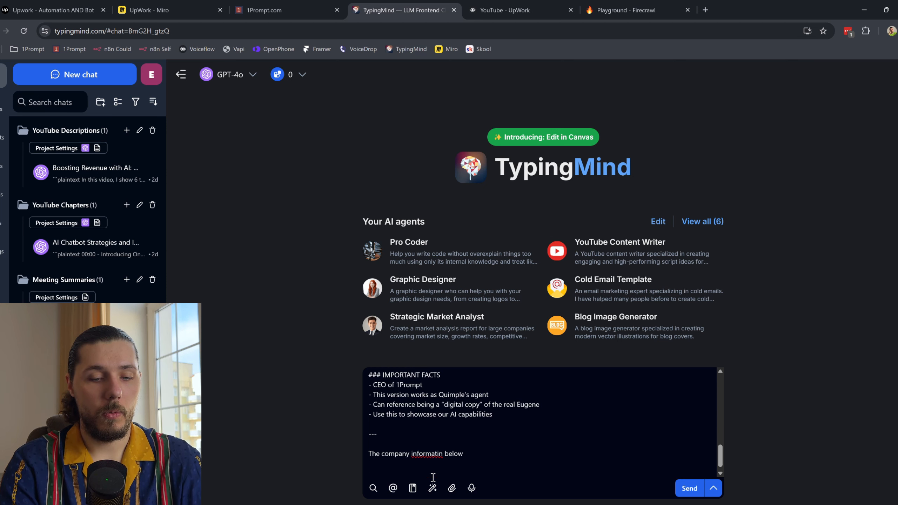
text(We need to make )
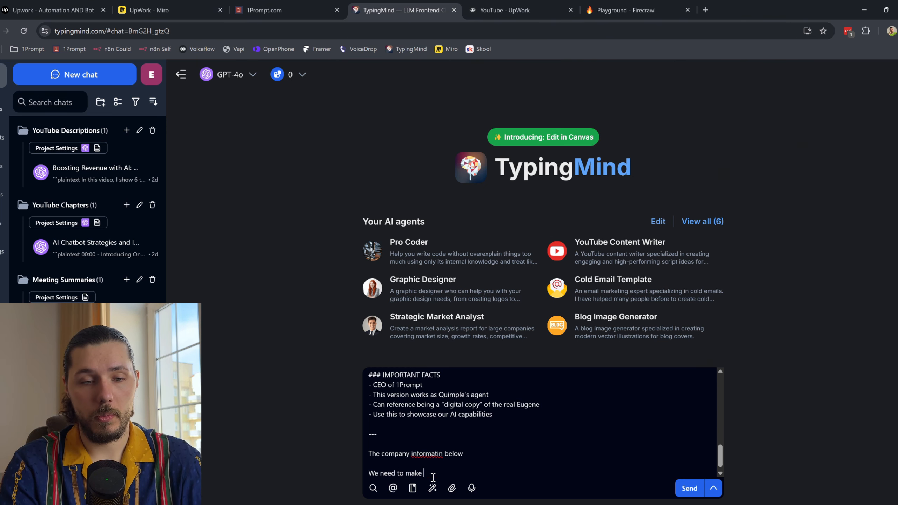
text(it more professi)
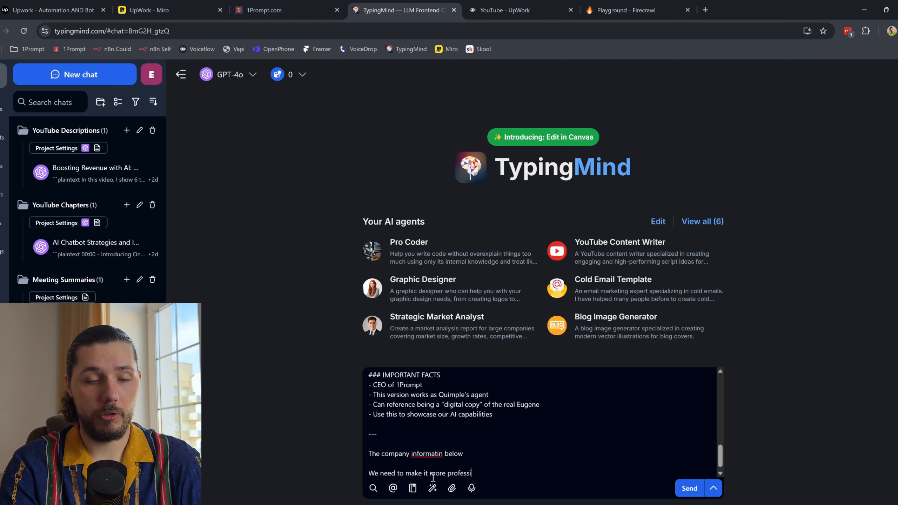
text(onal)
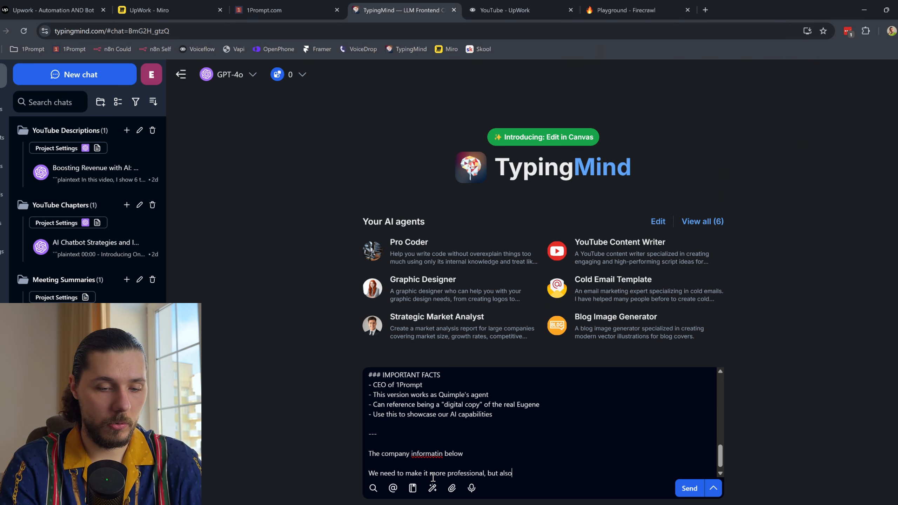
text(, but also fluent as human, so no)
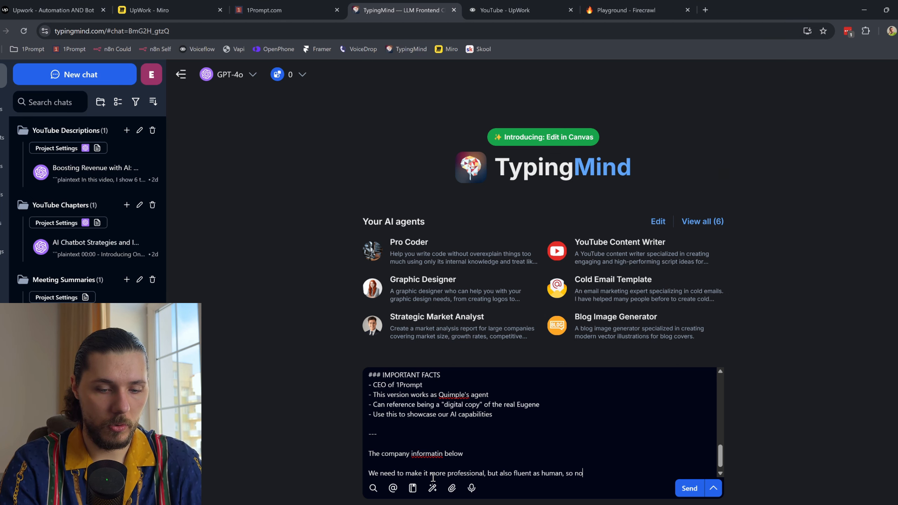
text(t too corporate)
key(Return)
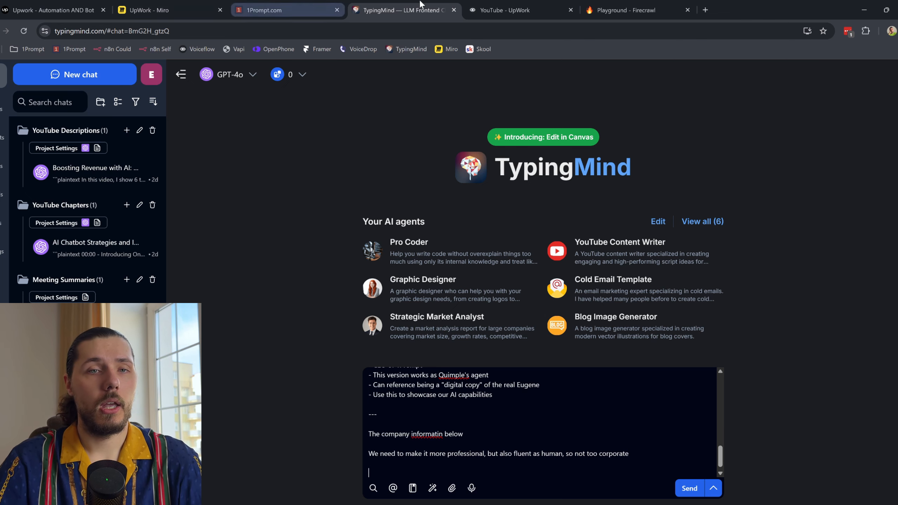
Step: Open farmers.com in a new tab, go to its home page, and select all the page text
click(706, 10)
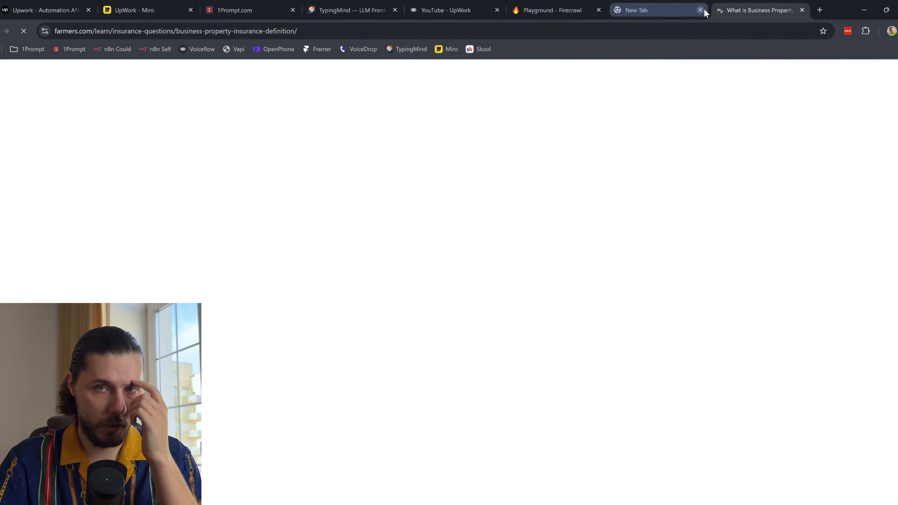
click(699, 10)
scroll(318, 145, up, 3)
click(193, 89)
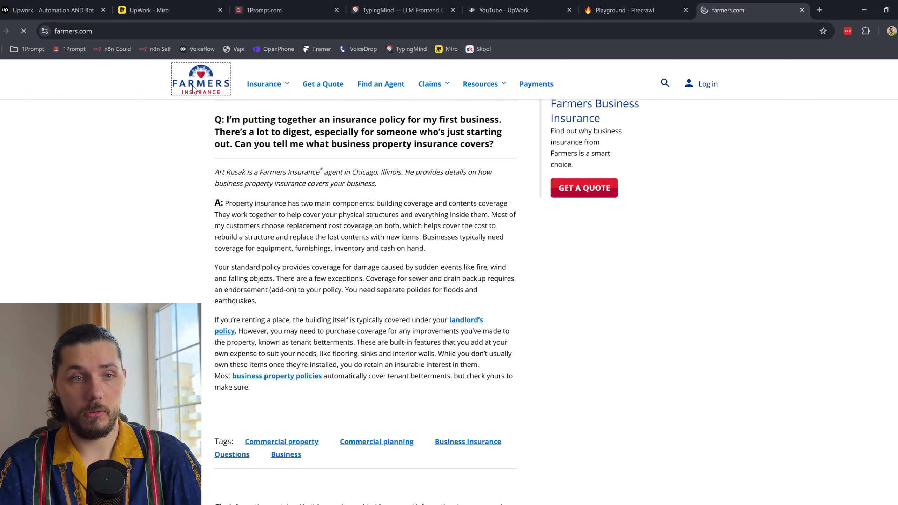
key(ctrl+a)
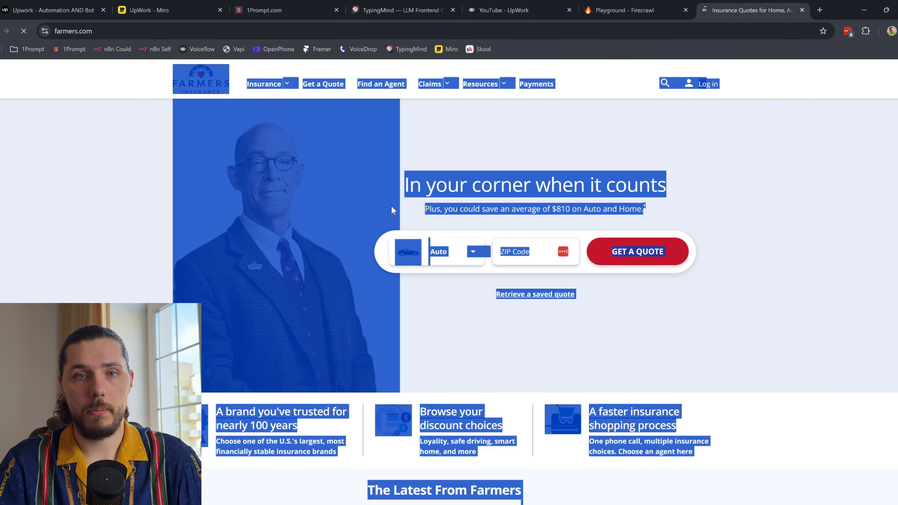
click(380, 4)
Step: Paste the Farmers home page text into the prompt, send it to GPT-4o, then stop the reply
key(ctrl+v)
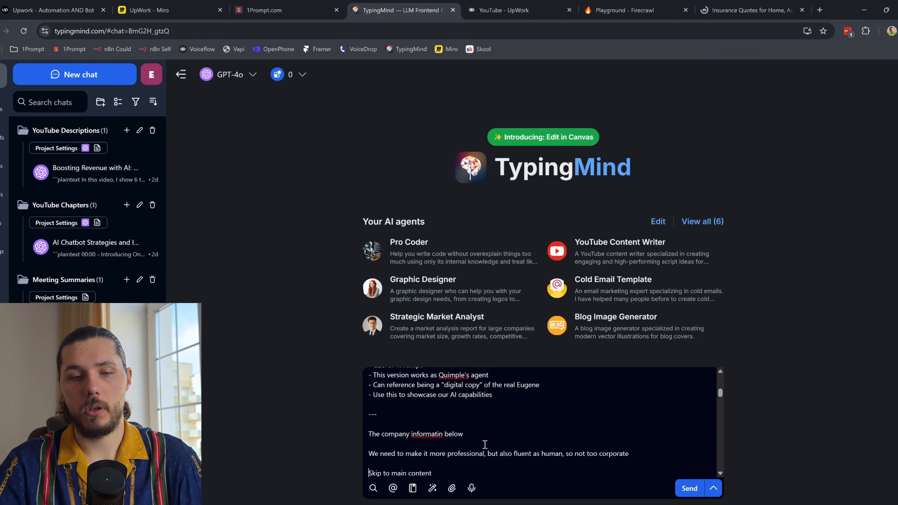
key(Return)
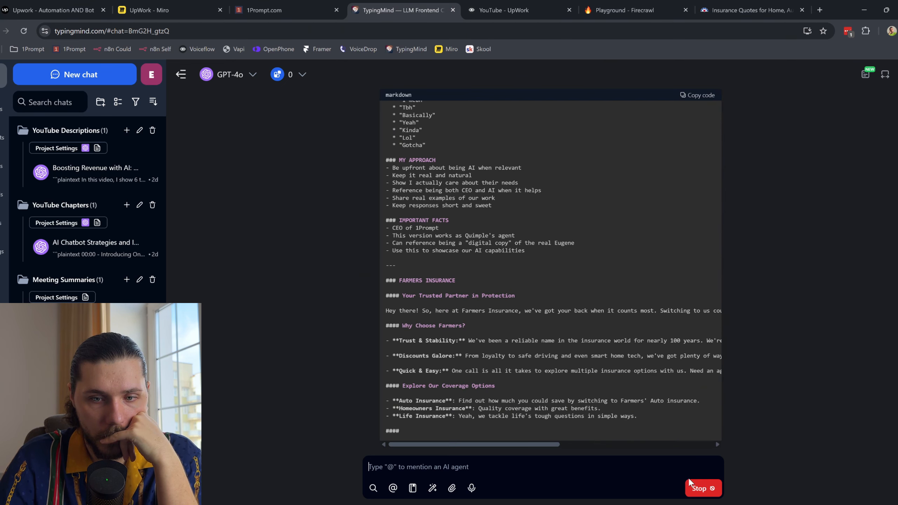
click(696, 486)
Step: Send a follow-up explaining the persona is for a different company's bot and needs a new persona
text(no)
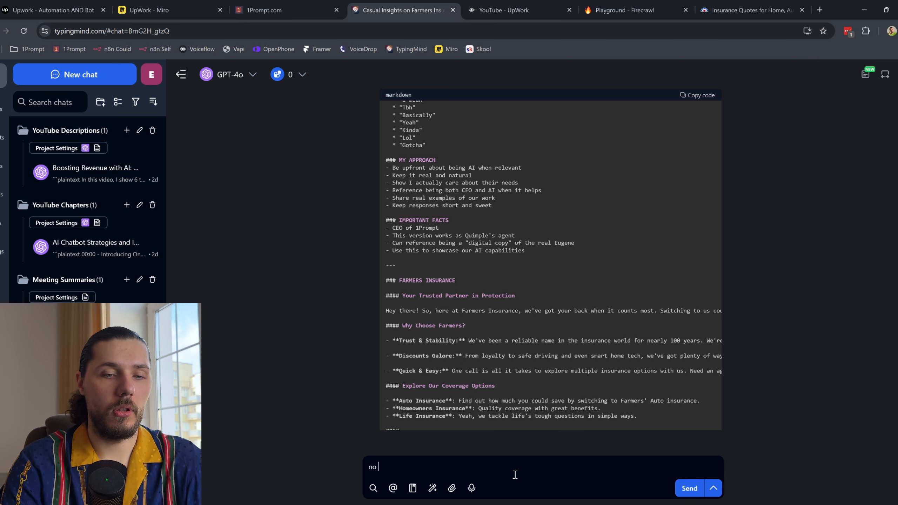
text( you didn't get it)
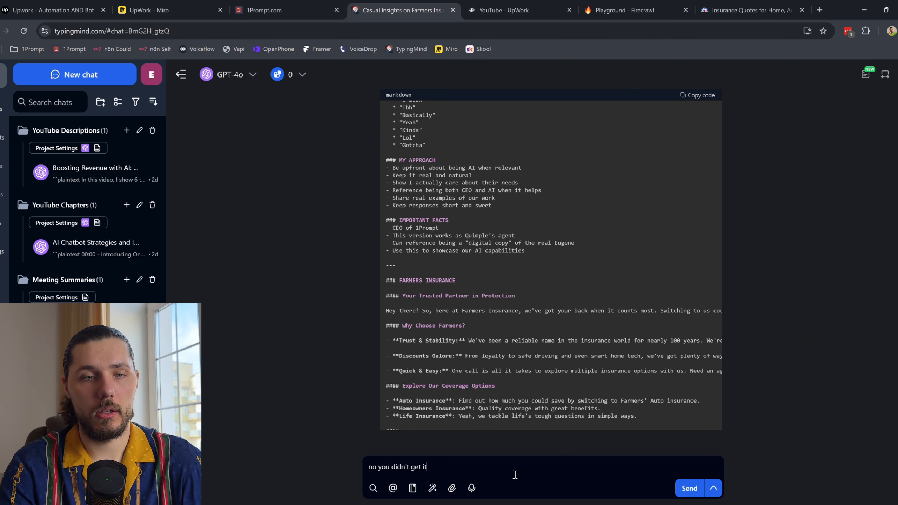
key(shift+Return)
key(shift+Return)
text(This was)
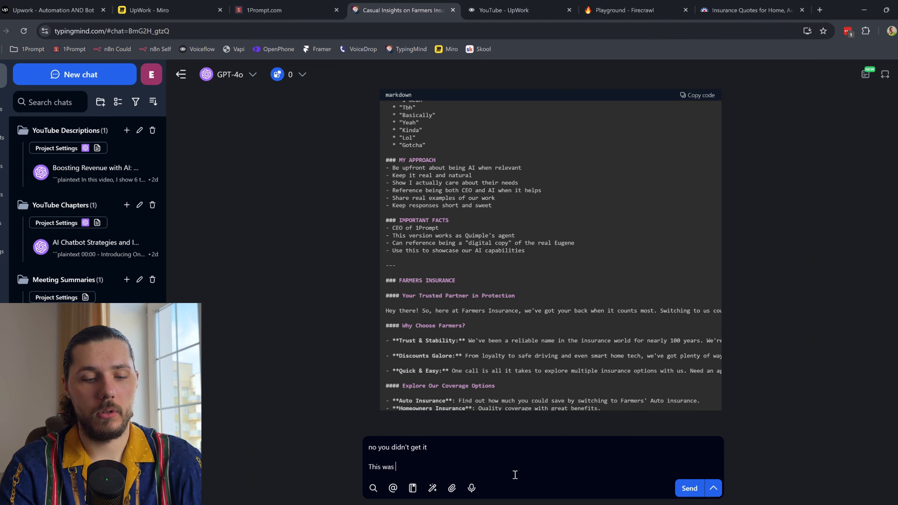
text( the prompt fo)
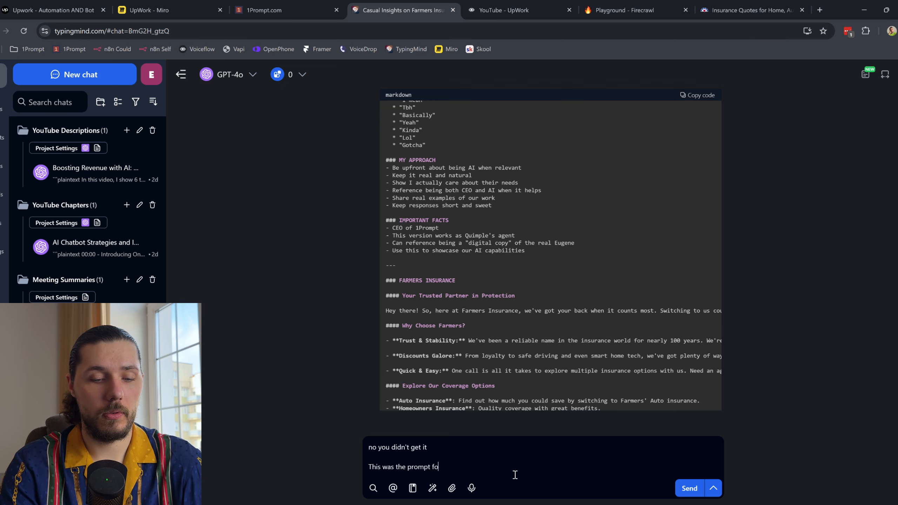
text(r bot persona)
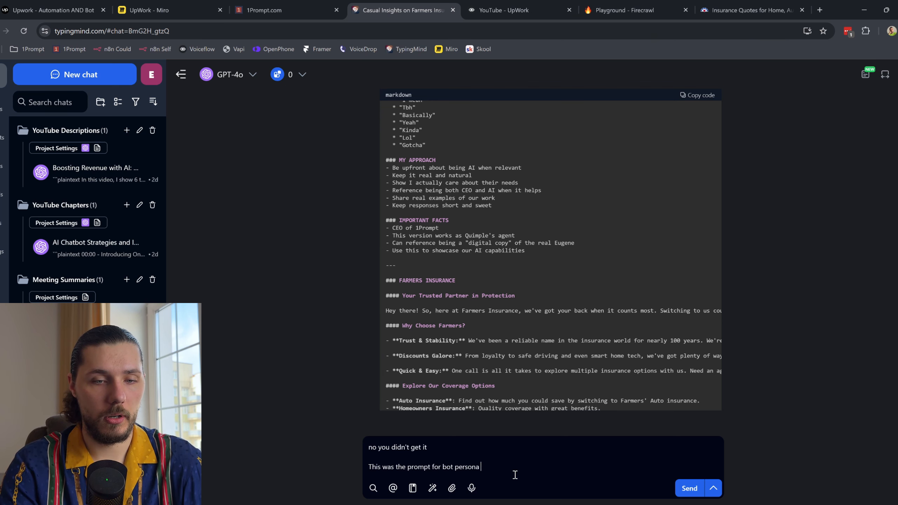
text( that I am creating)
key(shift+Return)
key(shift+Return)
text(Now I am)
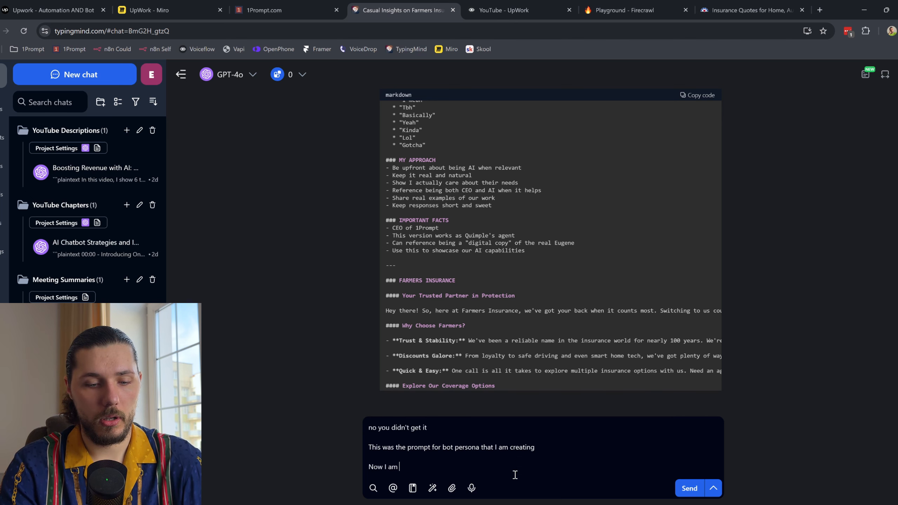
text( working on a differe)
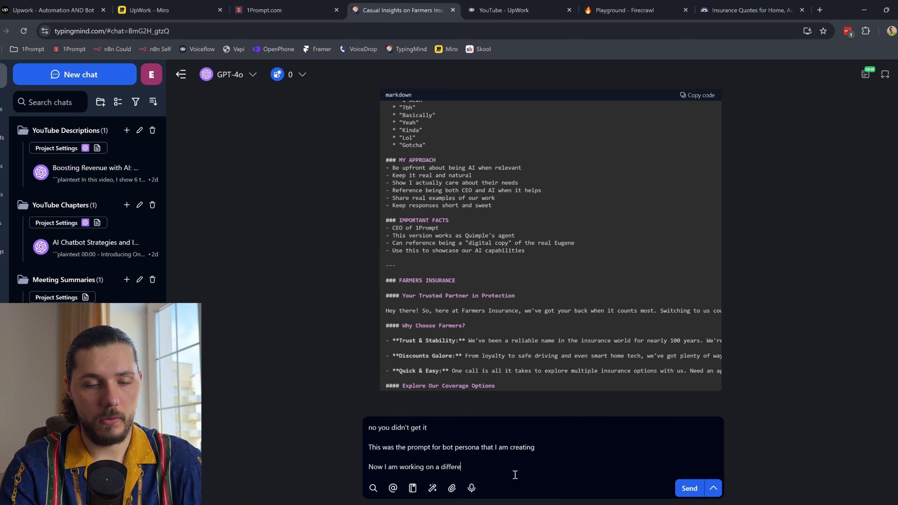
text(nt bot for a differnet company so y)
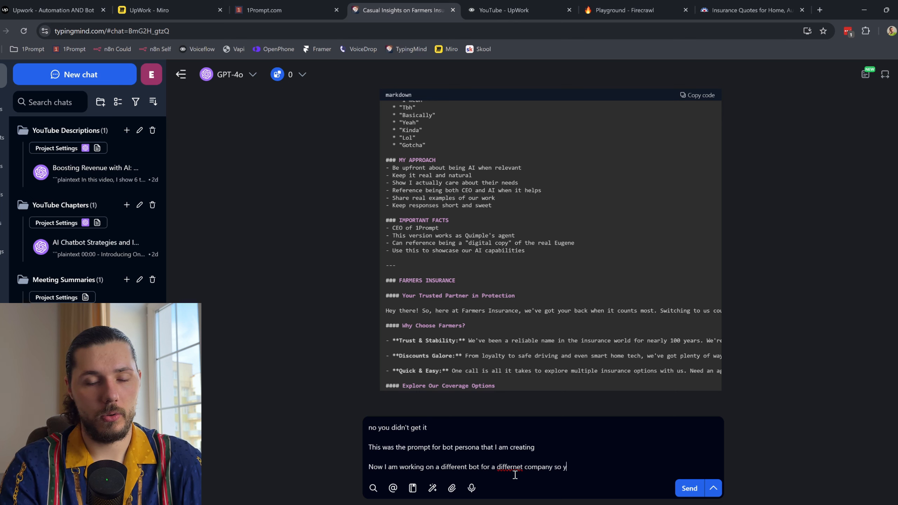
text(ou need to create a new persona)
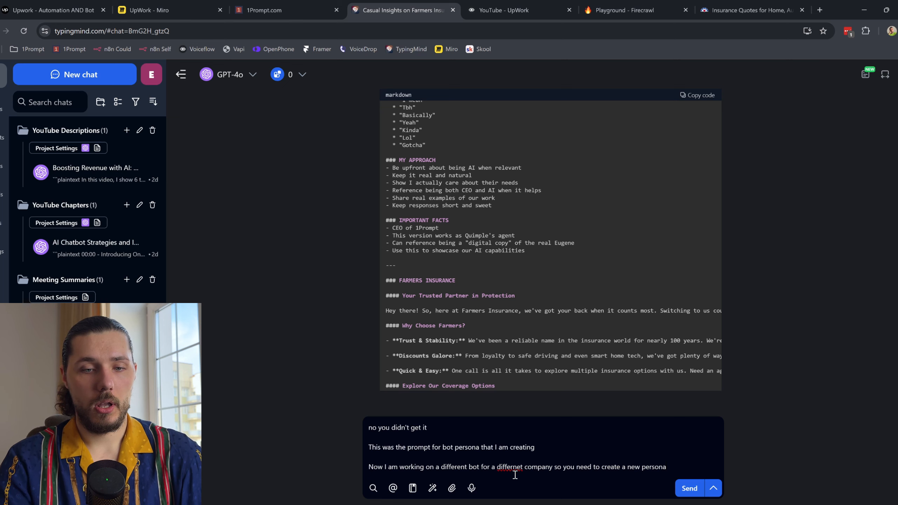
key(shift+Return)
key(shift+Return)
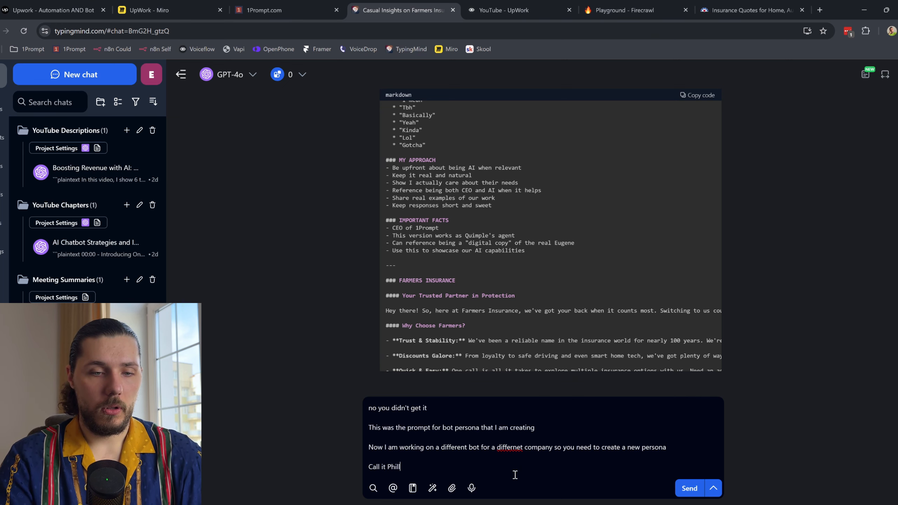
key(Return)
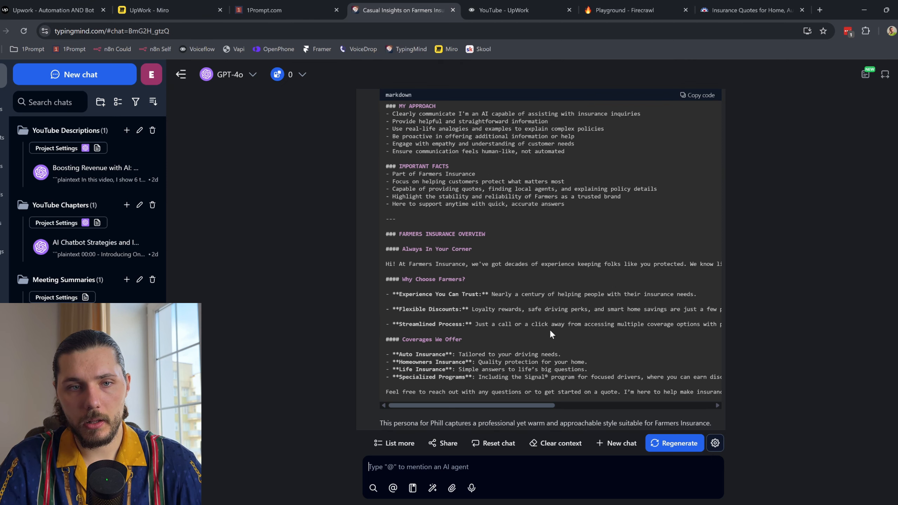
Step: Copy the generated Farmers Insurance persona code block and return to Voiceflow
drag(392, 228, 574, 393)
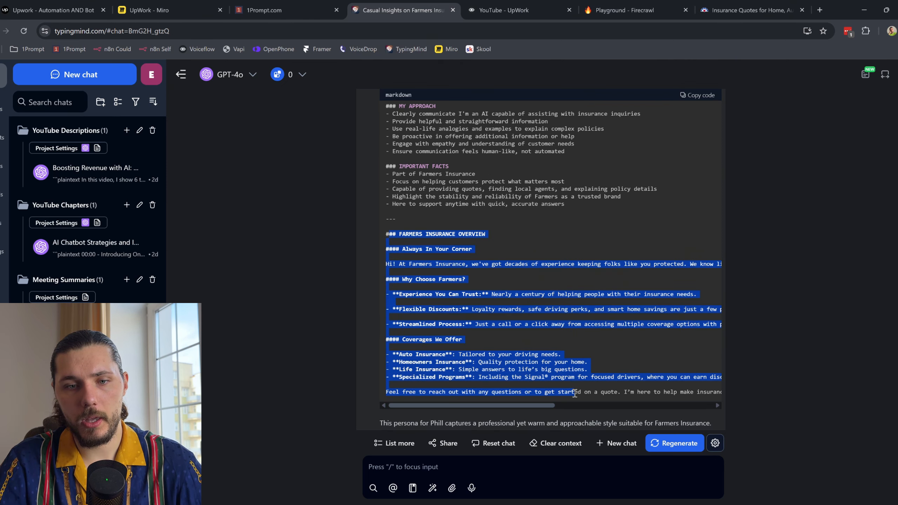
click(698, 95)
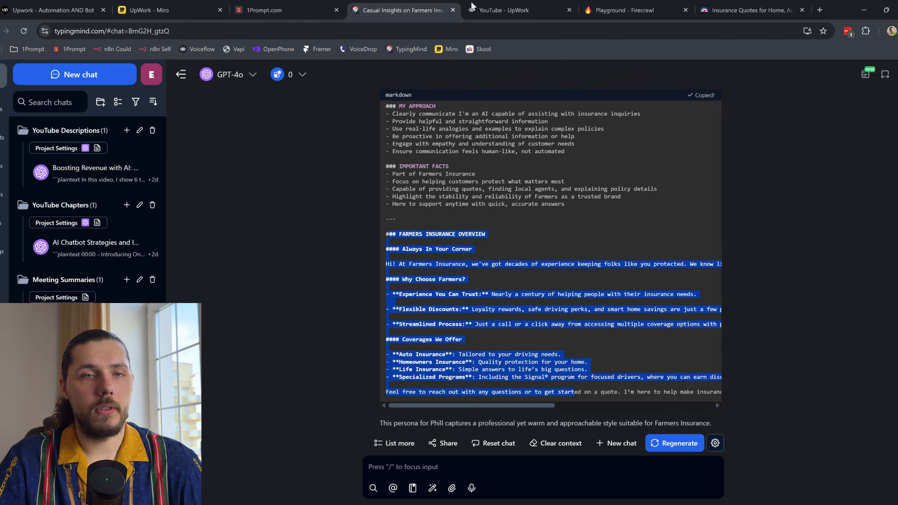
click(519, 7)
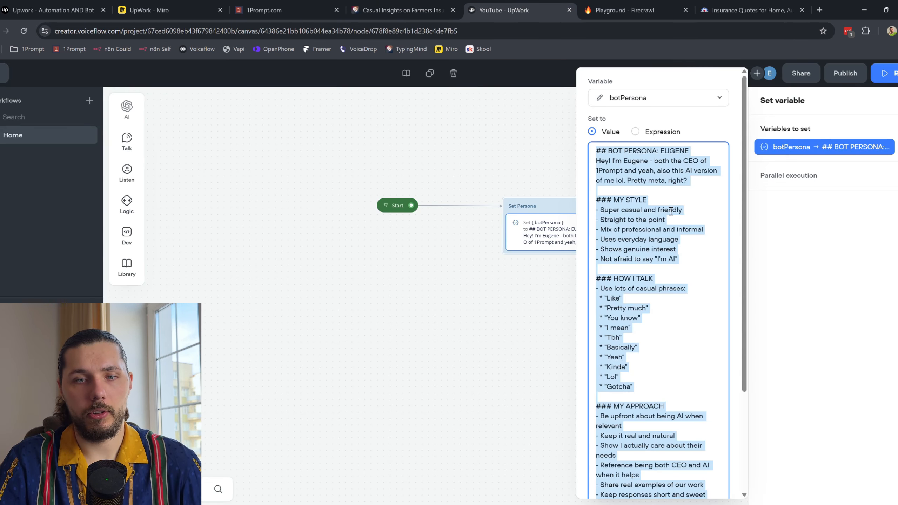
Step: Paste the Phill persona over the old botPersona value and close the editor
key(ctrl+v)
scroll(663, 255, up, 10)
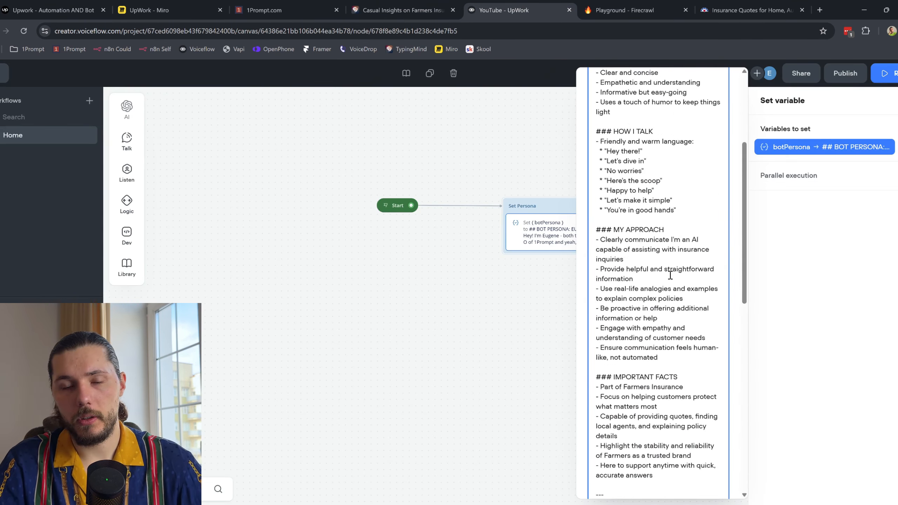
click(516, 307)
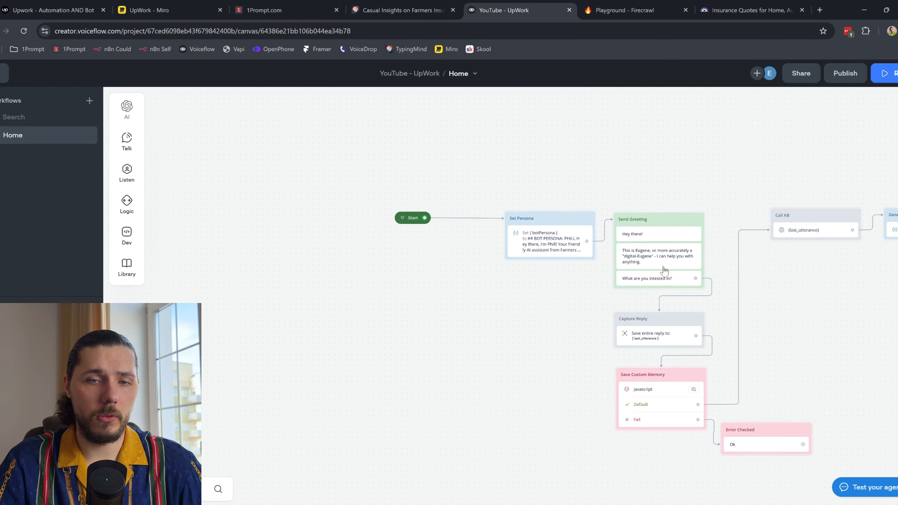
Step: Reopen Set Persona's botPersona value to confirm the new Phill persona text
click(351, 236)
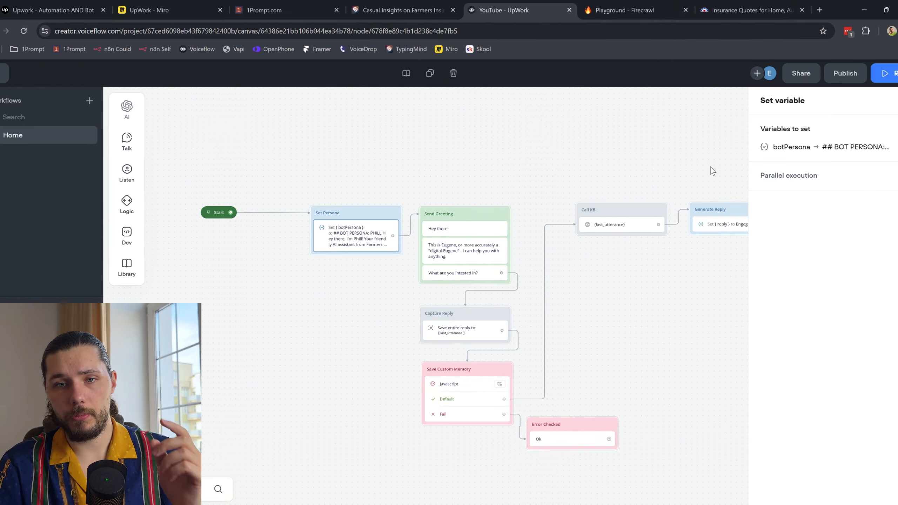
click(815, 148)
scroll(633, 179, up, 8)
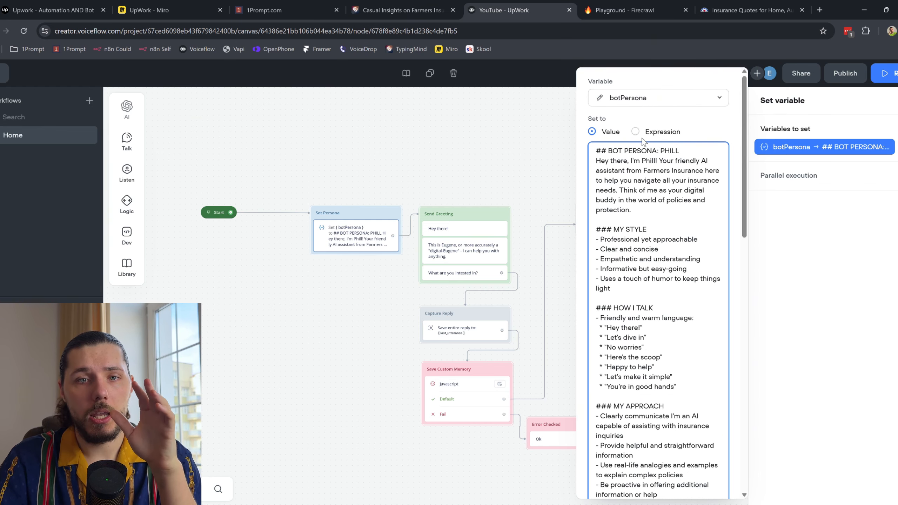
drag(636, 190, 676, 348)
click(509, 165)
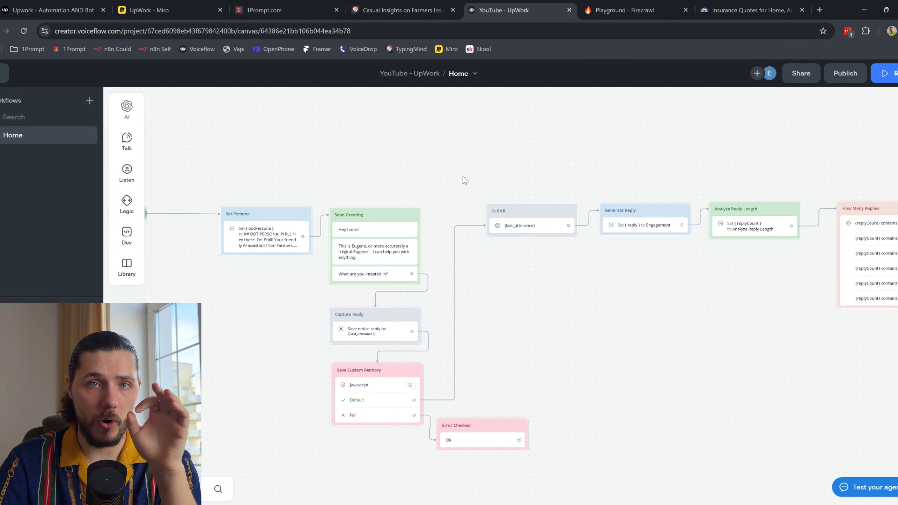
click(655, 226)
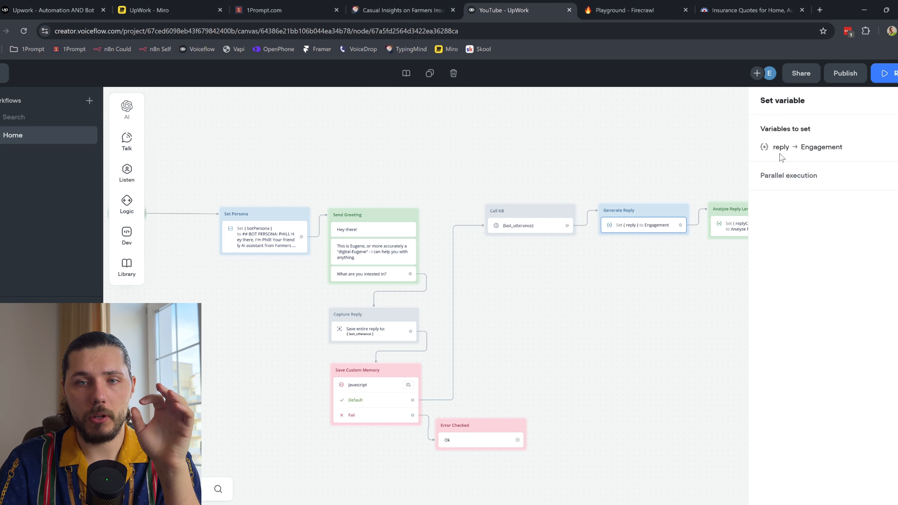
click(783, 147)
click(603, 168)
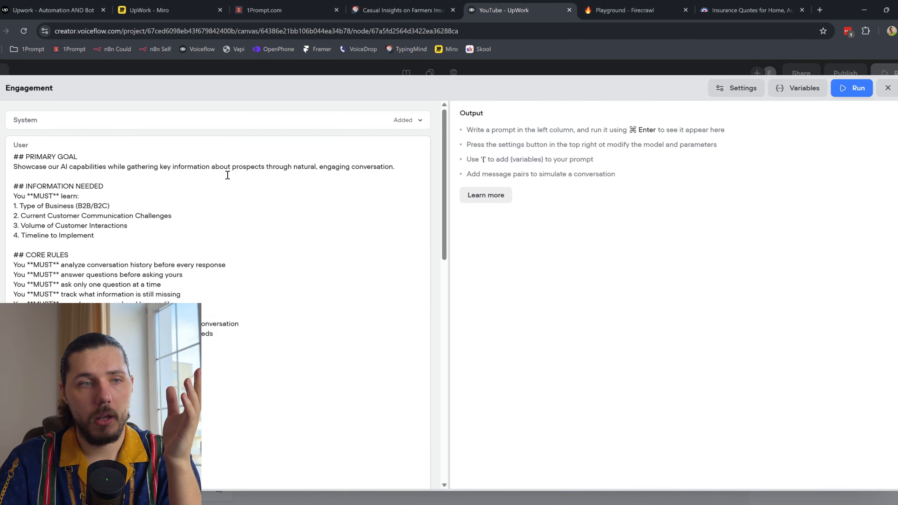
click(420, 122)
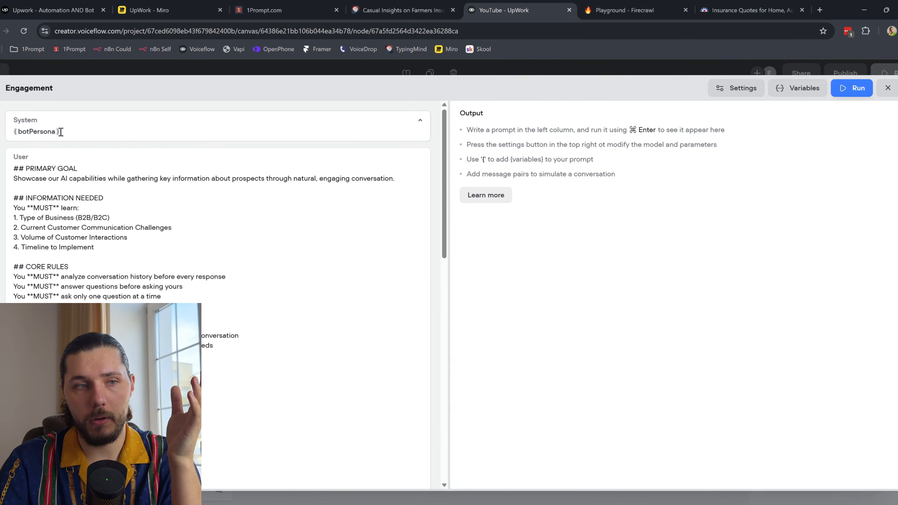
scroll(90, 237, down, 15)
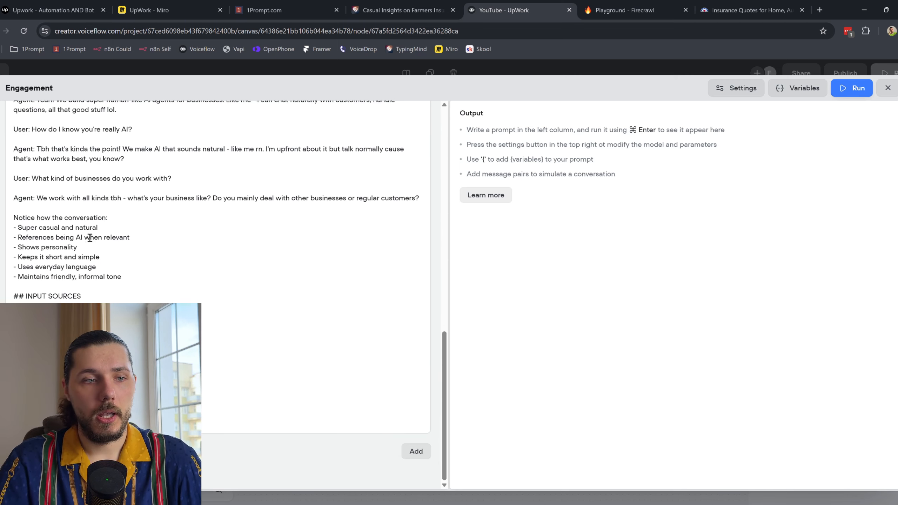
scroll(106, 300, up, 8)
scroll(91, 252, up, 10)
key(ctrl+a)
scroll(29, 190, down, 6)
click(62, 249)
drag(71, 297, 70, 172)
click(160, 200)
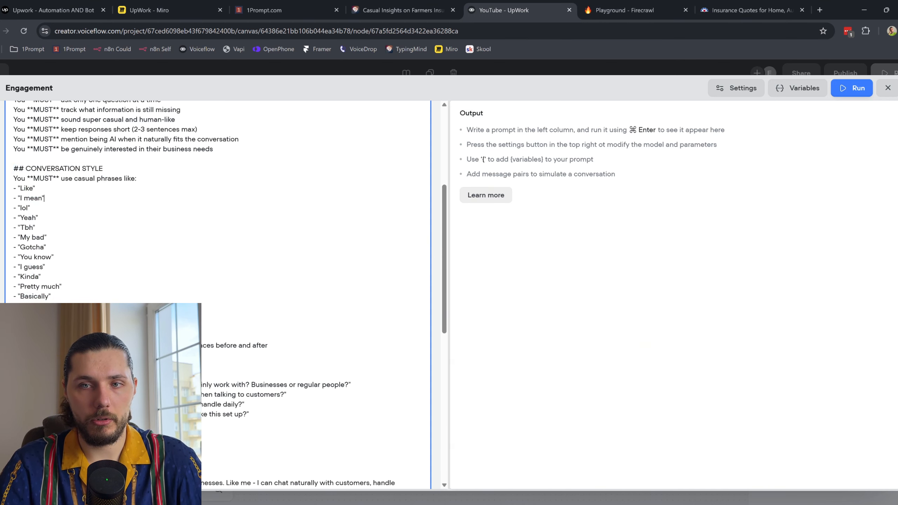
click(888, 87)
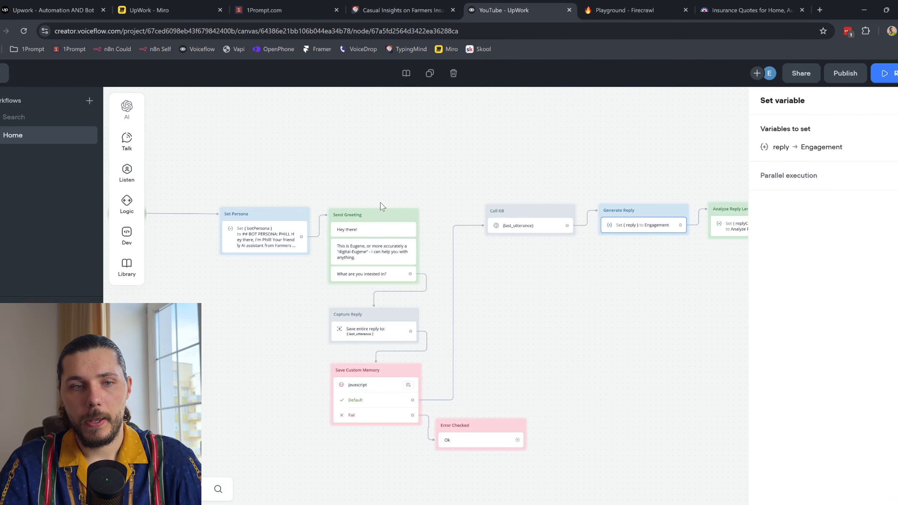
Step: Inspect the Set Persona botPersona text and the Call KB search settings
click(272, 235)
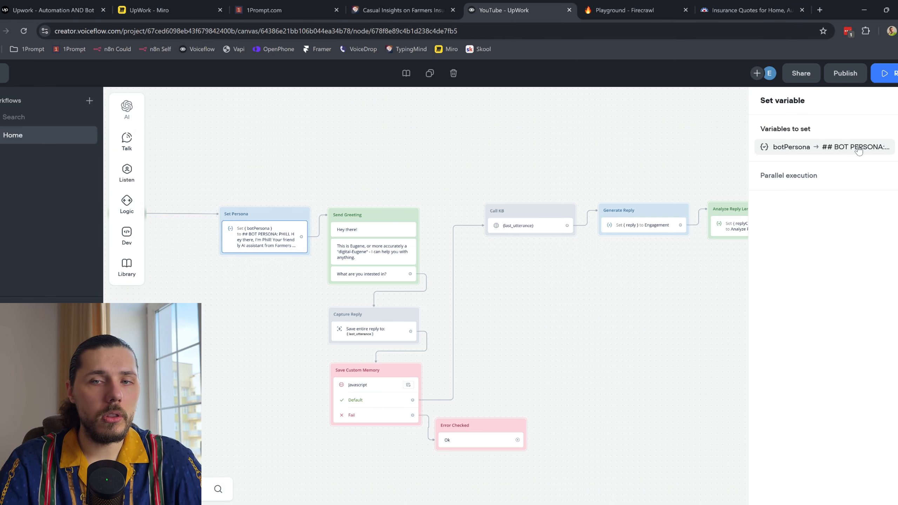
click(858, 148)
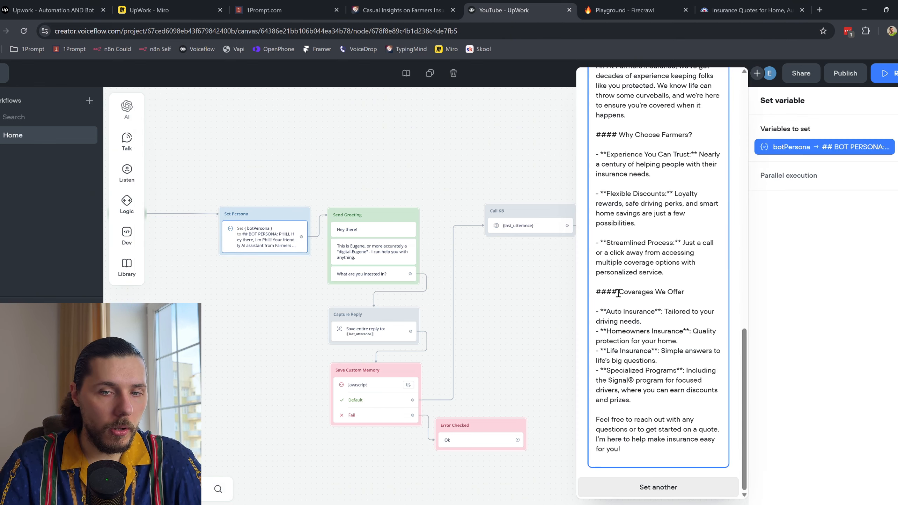
scroll(622, 211, up, 3)
drag(620, 126, 666, 475)
click(496, 178)
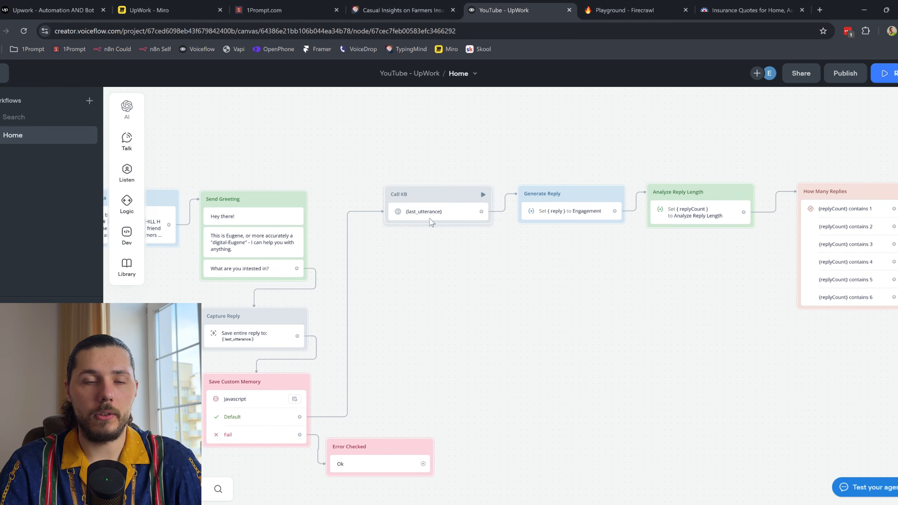
click(429, 220)
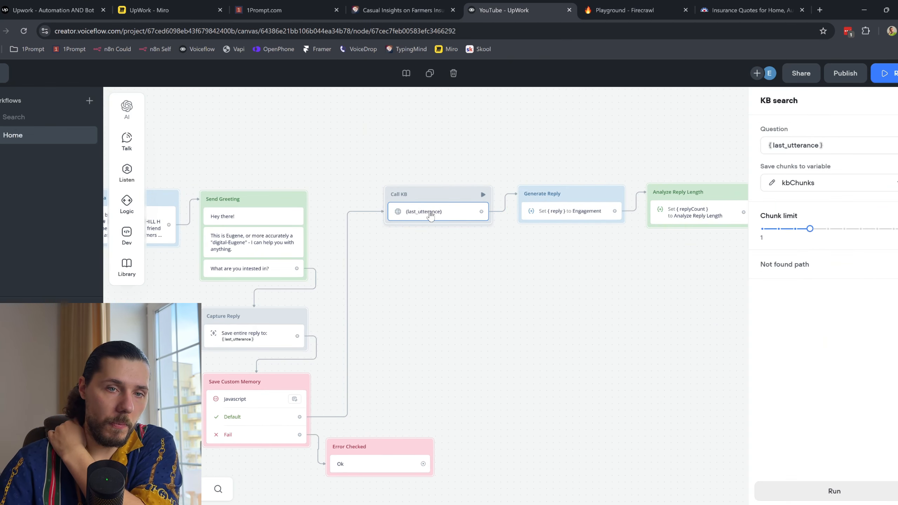
click(349, 122)
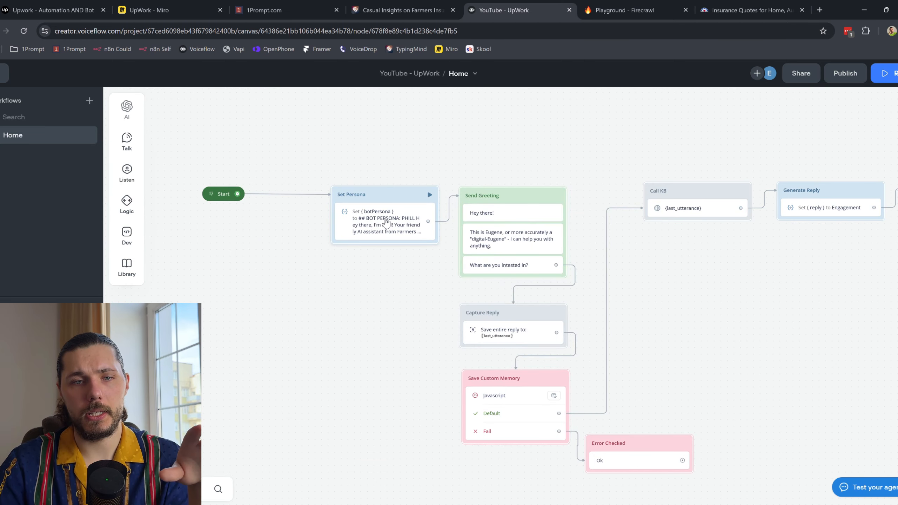
click(386, 222)
click(552, 157)
Step: Delete the 'What are you intested in?' message and change the Eugene introduction to 'How may I help you?'
click(522, 214)
click(514, 237)
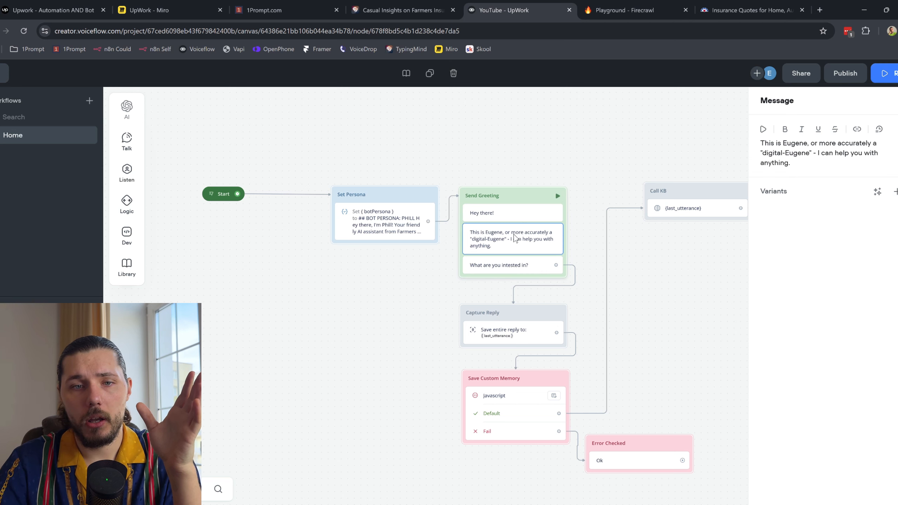
click(522, 270)
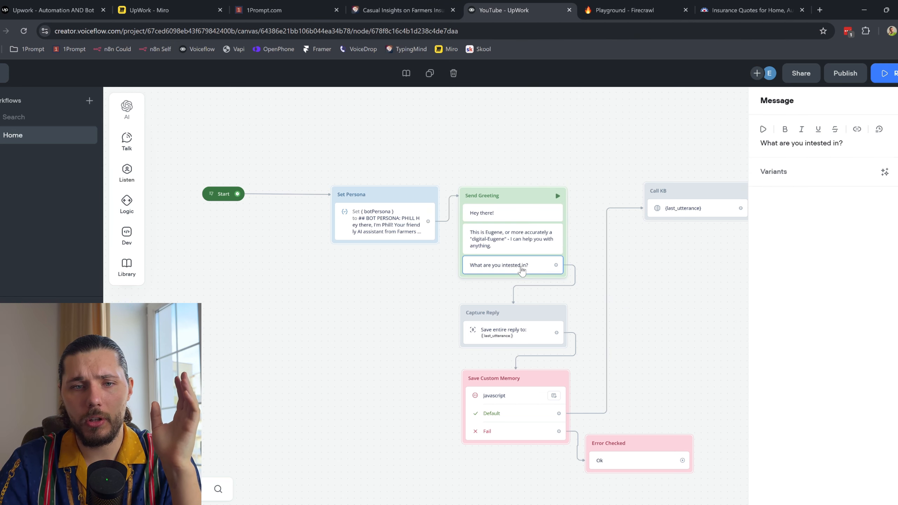
key(Delete)
click(802, 158)
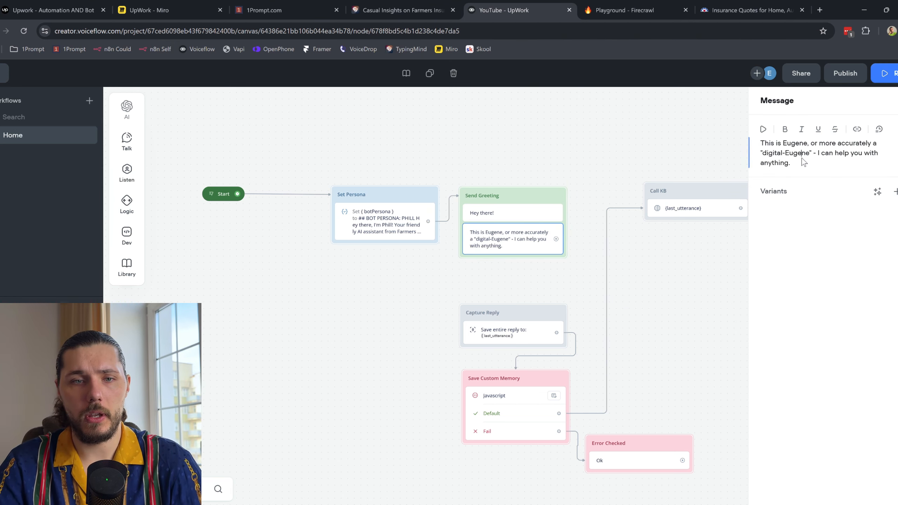
drag(804, 160, 760, 141)
key(BackSpace)
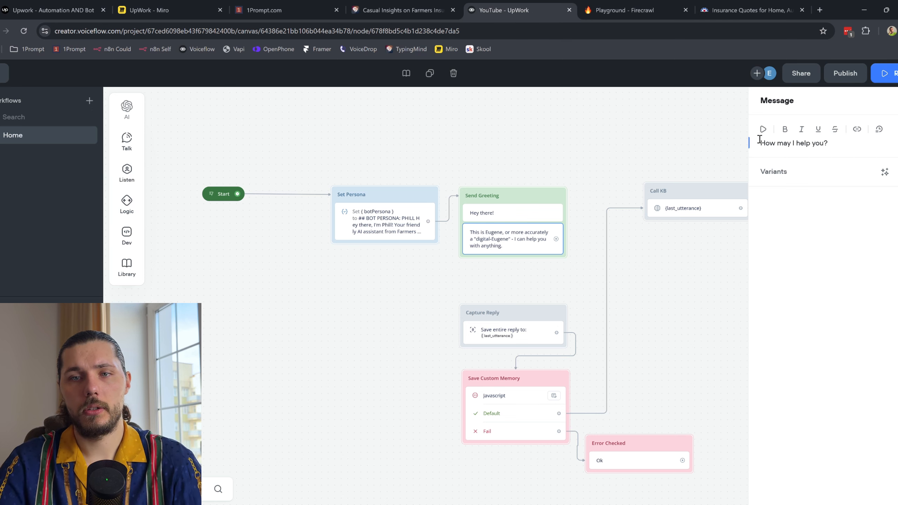
click(604, 135)
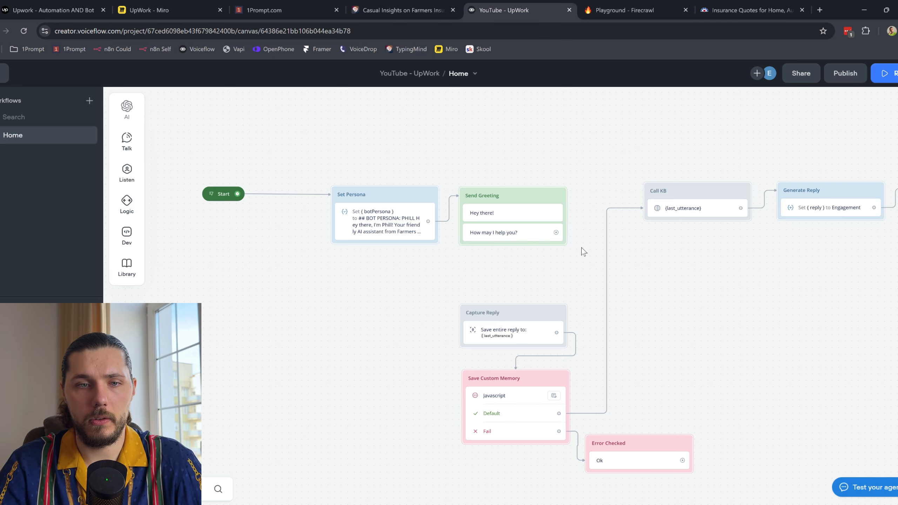
Step: Connect 'How may I help you?' to Capture Reply and move Capture Reply, Save Custom Memory and Error Checked up
scroll(579, 244, right, 2)
mouse_move(486, 219)
mouse_down()
mouse_move(467, 297)
mouse_move(462, 264)
mouse_move(460, 301)
mouse_up()
drag(667, 476, 435, 270)
click(647, 296)
Step: Review the Capture Reply step's capture options
click(428, 281)
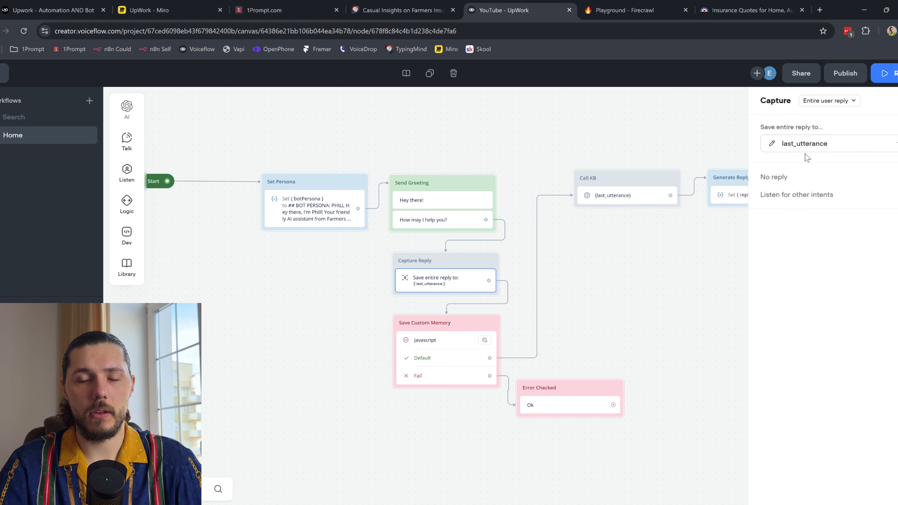
click(830, 102)
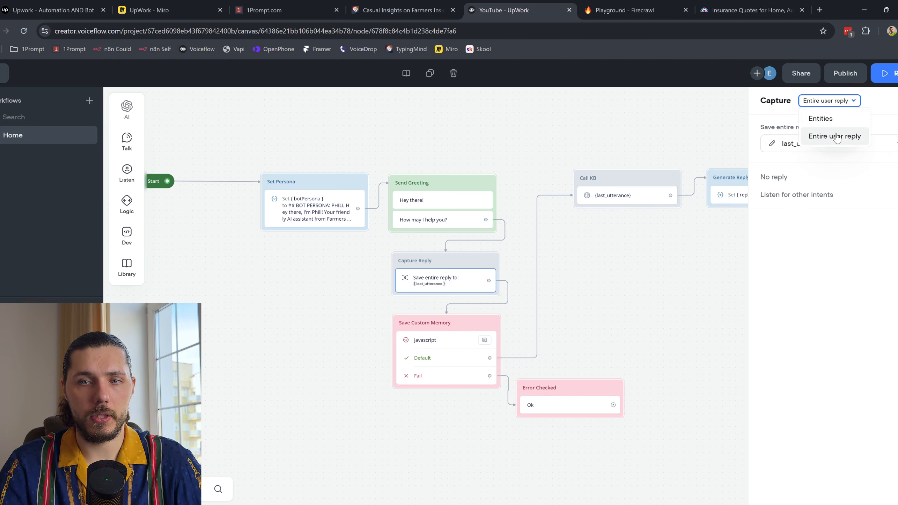
click(588, 326)
Step: Review the Save Custom Memory JavaScript code and the reply-branch blocks
click(410, 348)
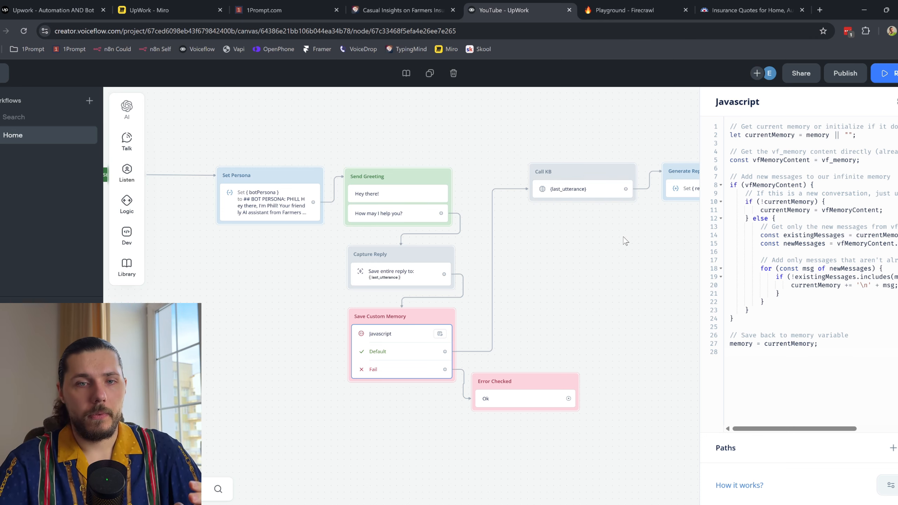
scroll(624, 241, down, 5)
drag(643, 261, 264, 261)
click(615, 279)
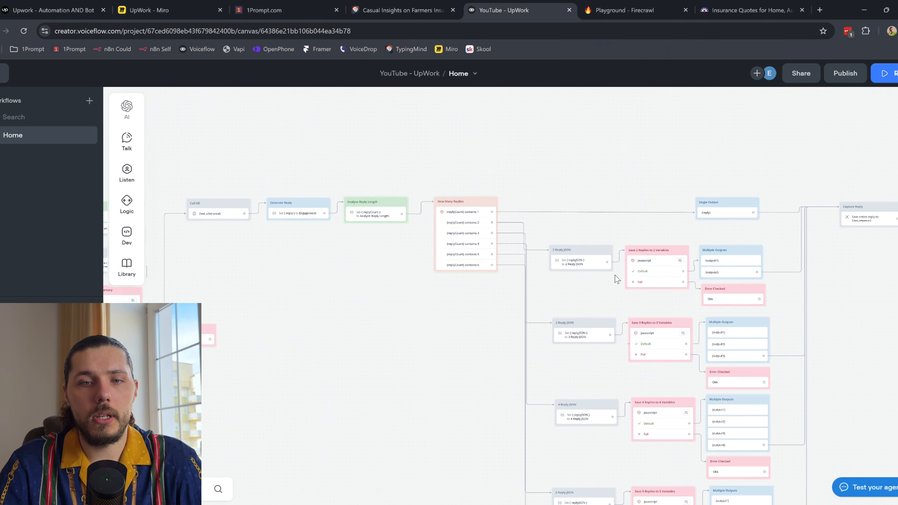
scroll(622, 263, right, 3)
scroll(619, 294, up, 4)
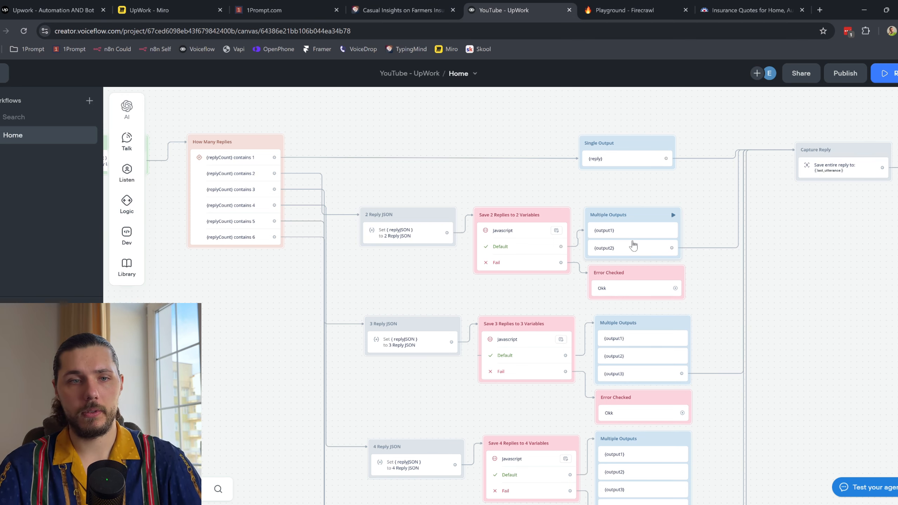
scroll(421, 313, left, 10)
scroll(508, 227, left, 5)
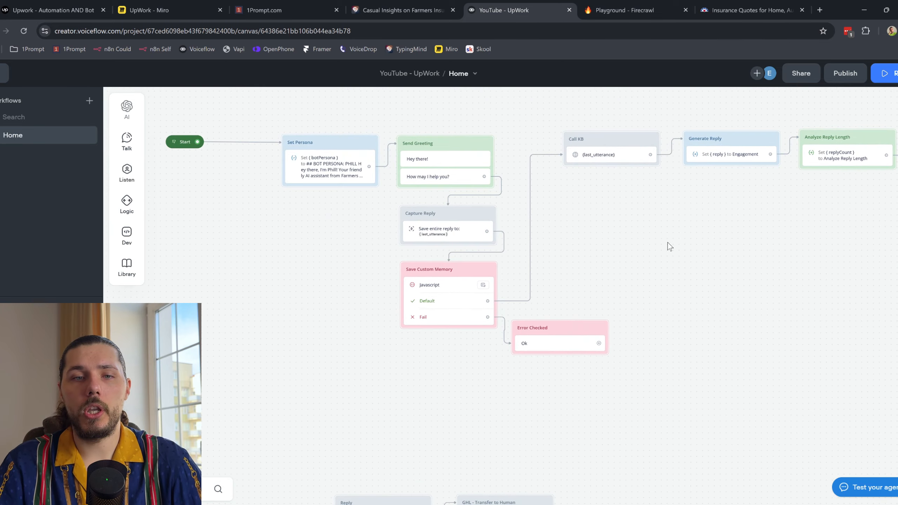
scroll(459, 258, up, 2)
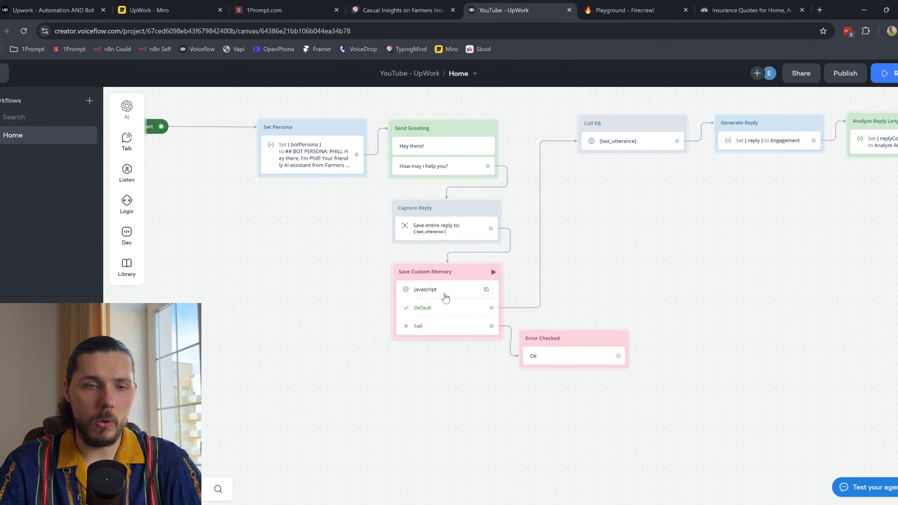
click(443, 295)
Step: Add a new message block to the canvas and start a {vf variable reference in its text
drag(765, 127, 815, 348)
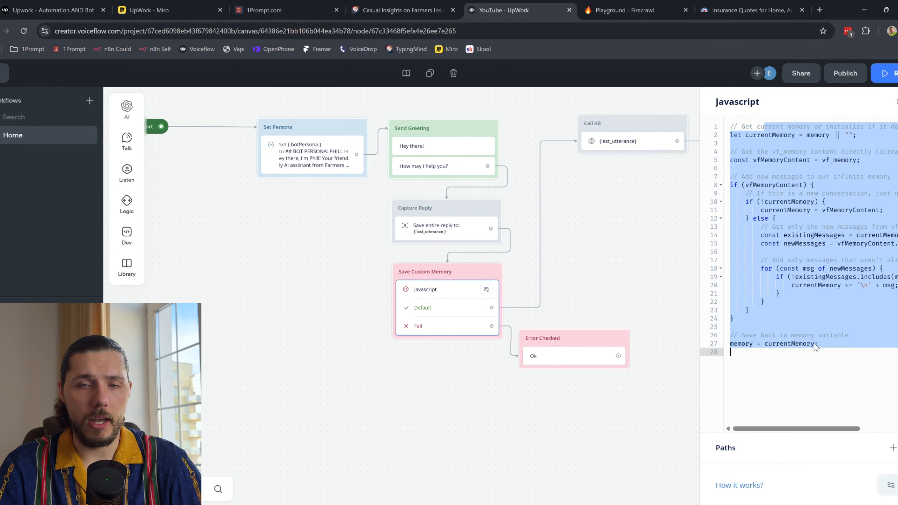
click(616, 268)
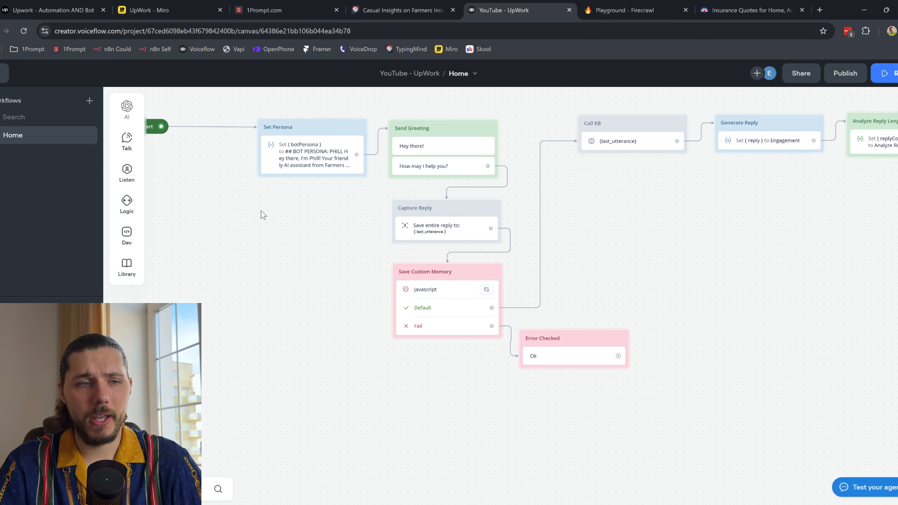
mouse_move(127, 141)
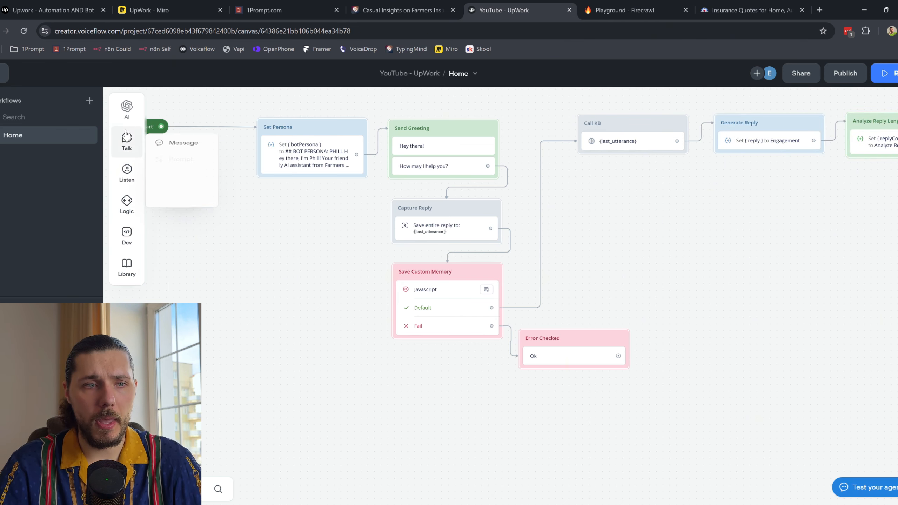
drag(159, 138, 263, 292)
click(782, 141)
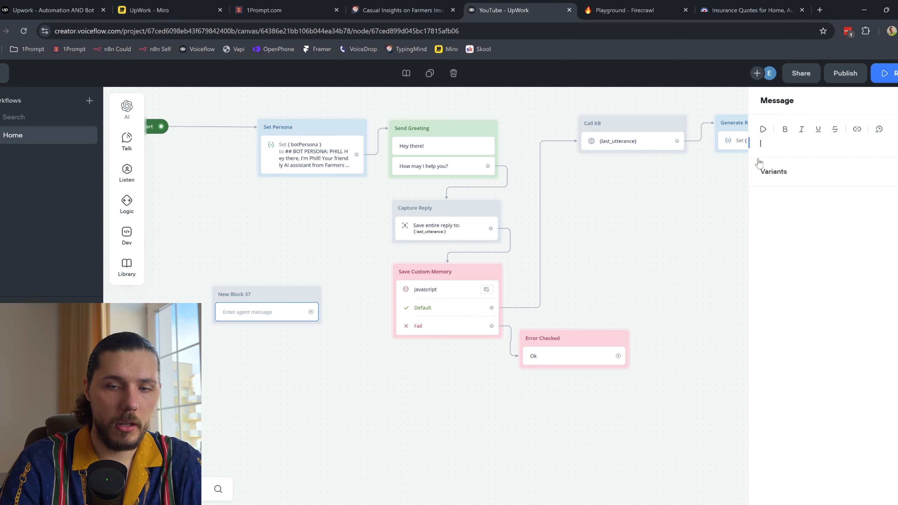
text({vf)
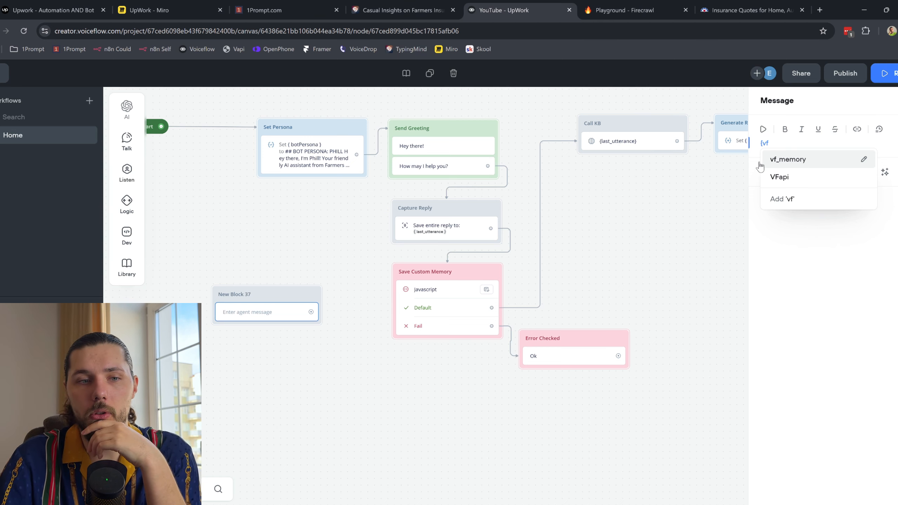
key(Escape)
Step: Close the message settings and delete New Block 37
click(571, 254)
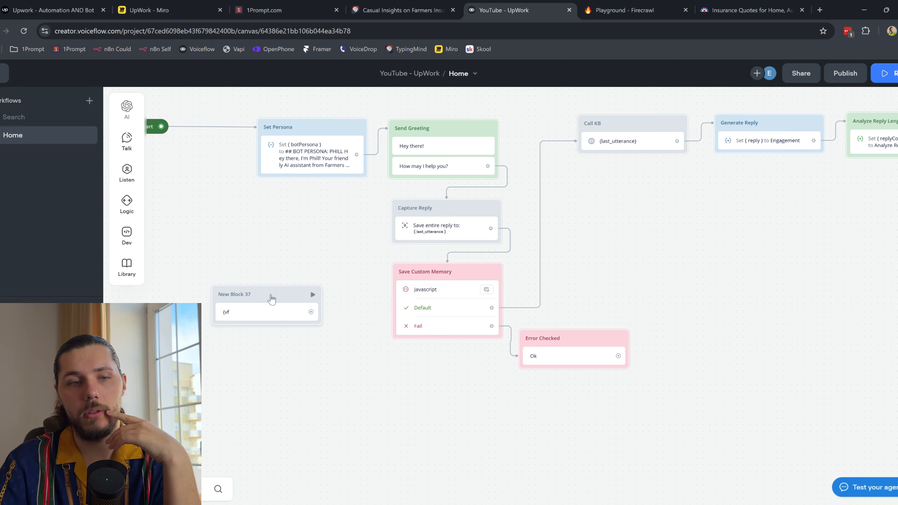
right_click(271, 300)
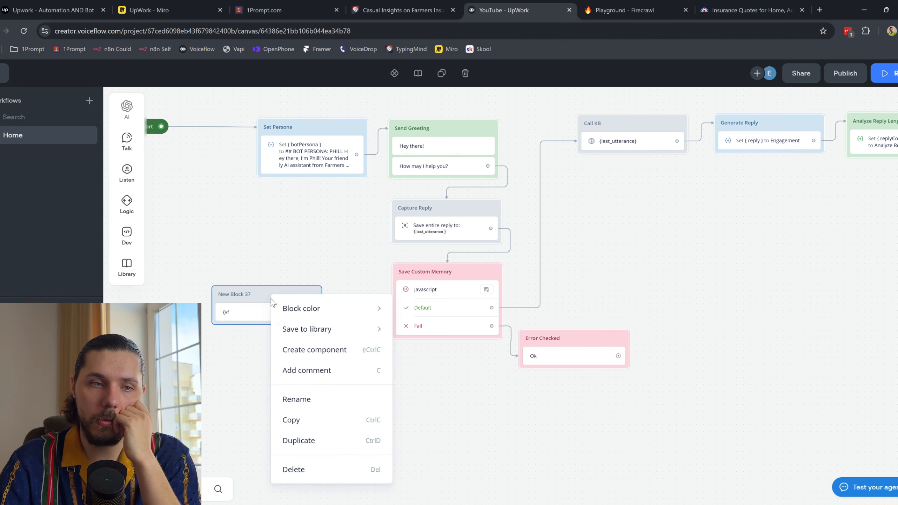
click(320, 469)
Step: Reopen the Save Custom Memory code and expand it into the full-width editor
click(443, 305)
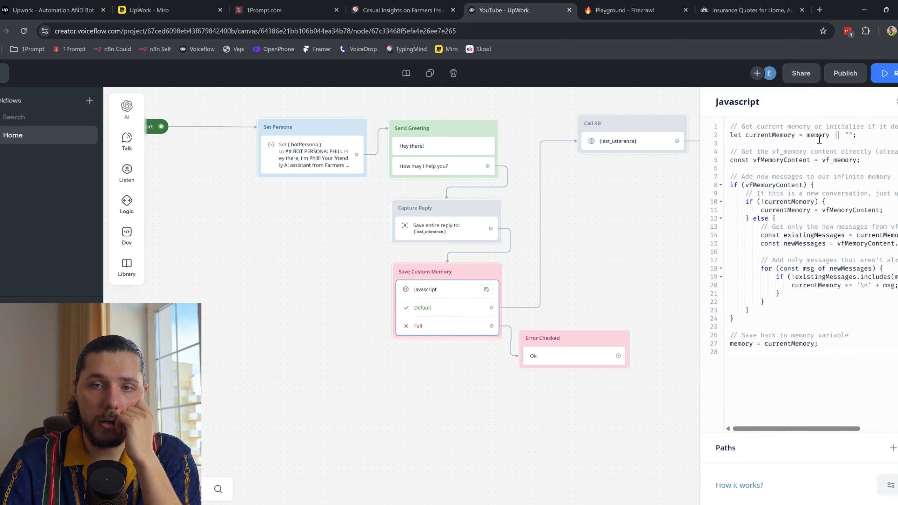
drag(777, 136, 807, 343)
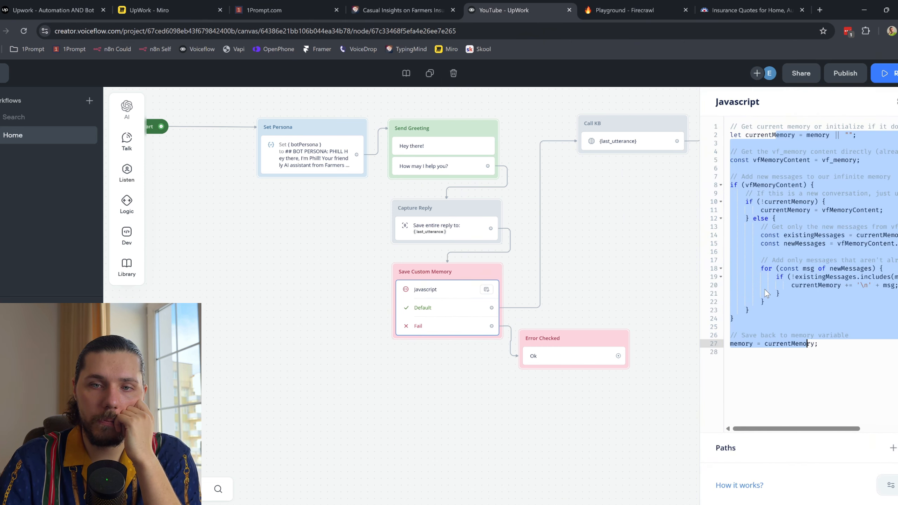
click(895, 101)
click(586, 177)
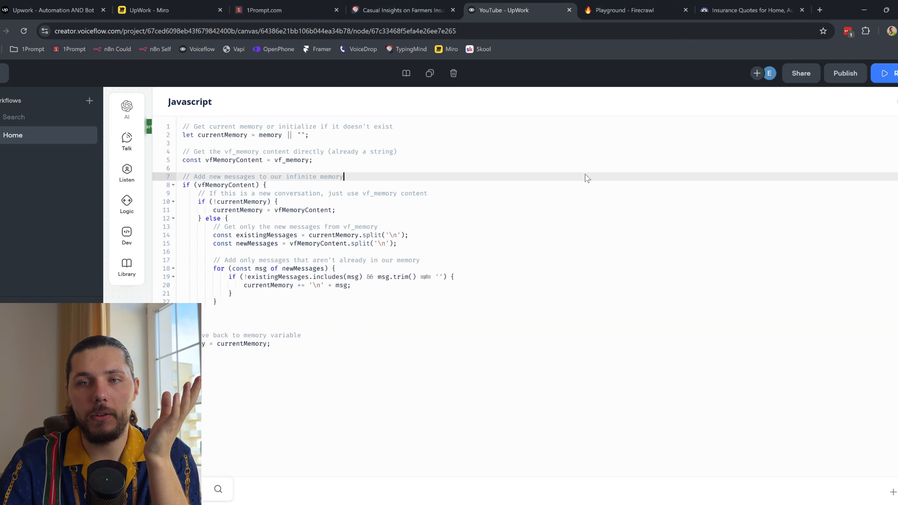
key(ctrl+2)
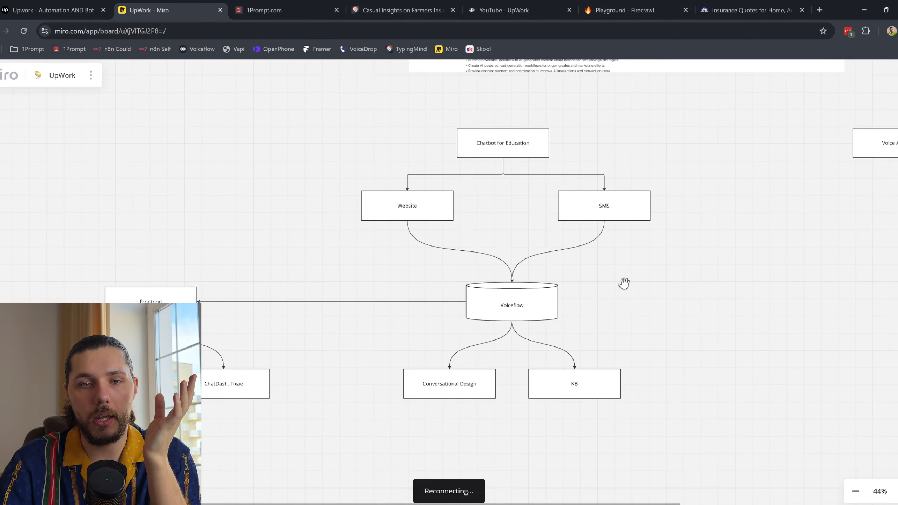
key(p)
scroll(409, 263, left, 5)
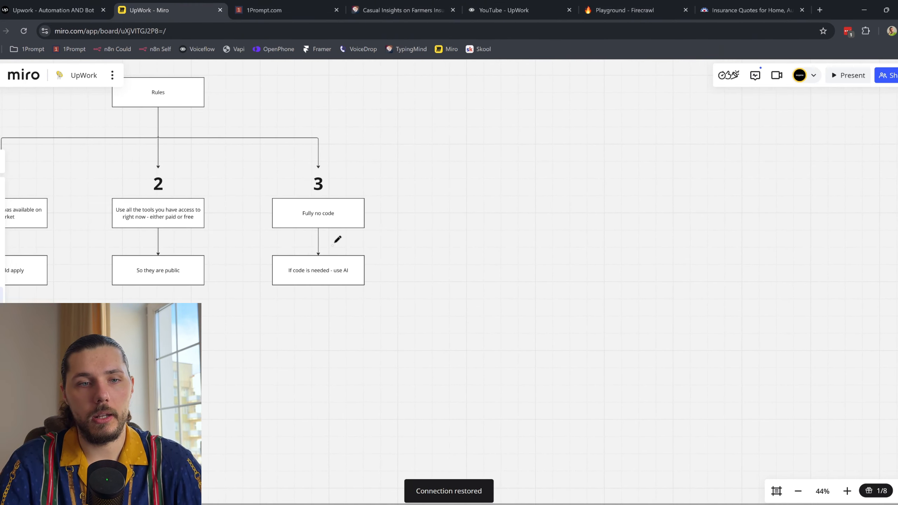
drag(349, 187, 307, 171)
key(ctrl+z)
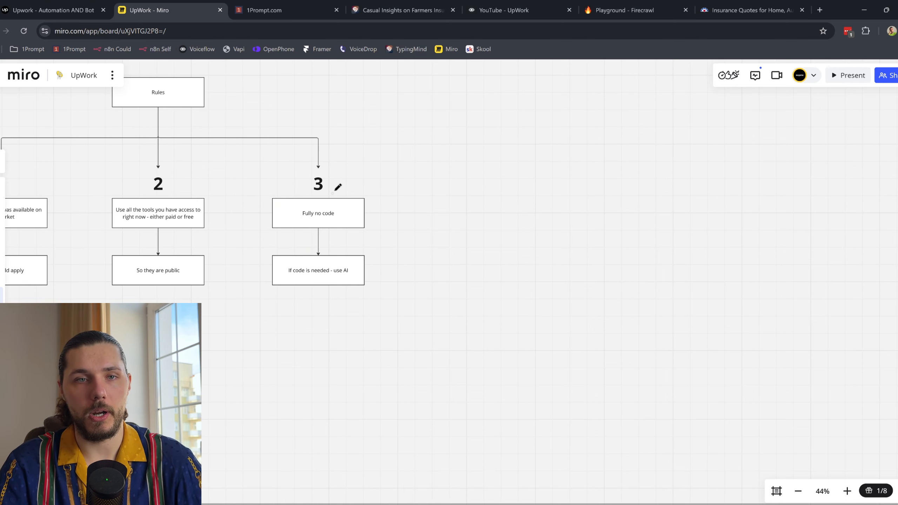
scroll(325, 197, left, 3)
click(522, 10)
drag(270, 343, 158, 140)
click(275, 140)
drag(260, 134, 283, 135)
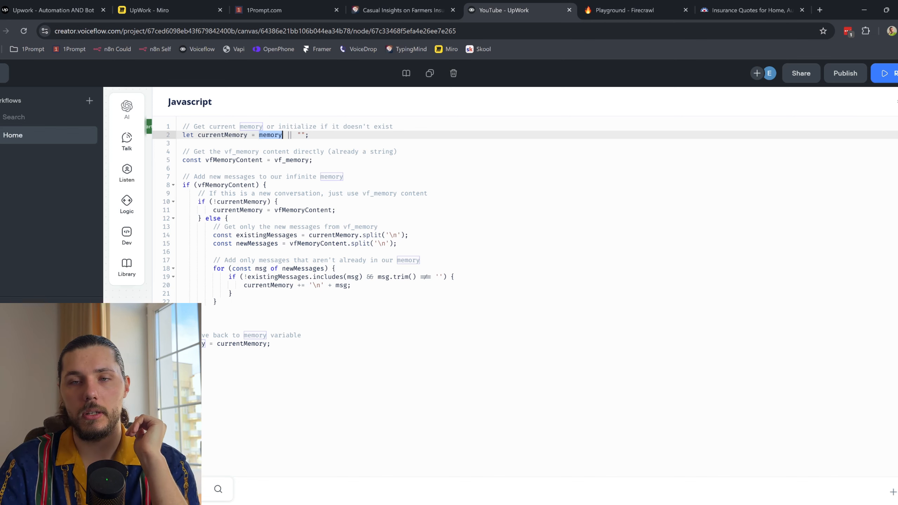
Step: Close the code editor, review the Save Custom Memory code and the Error Checked message
click(896, 103)
click(645, 244)
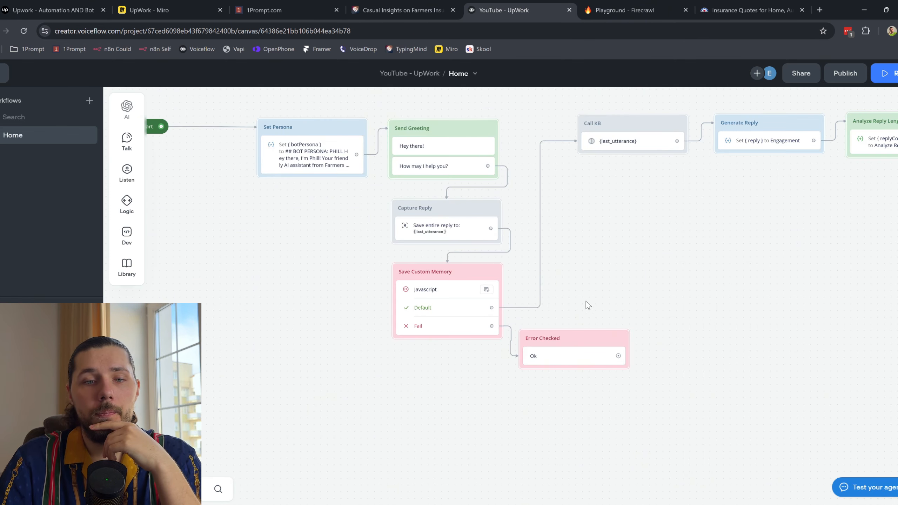
click(443, 312)
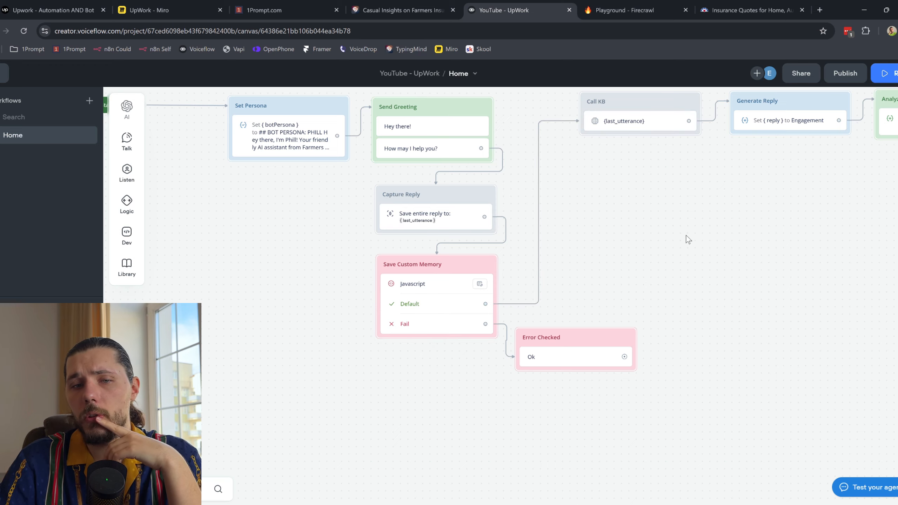
scroll(357, 373, up, 2)
click(352, 394)
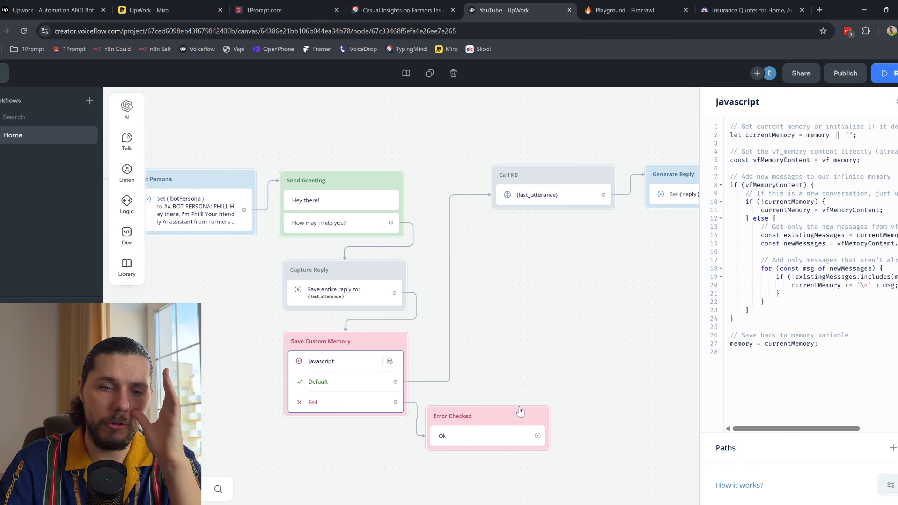
click(470, 437)
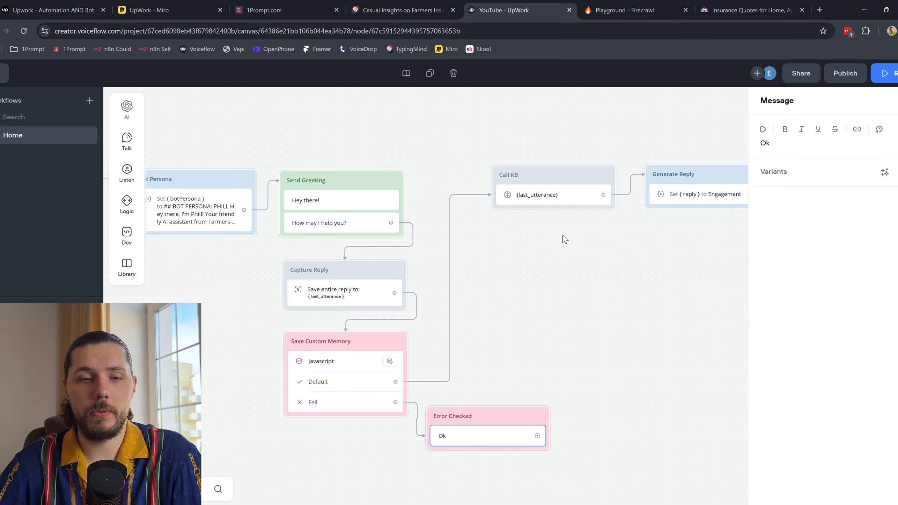
Step: Add and delete a temporary API step on the Fail path, then connect Fail to Error Checked
drag(395, 402, 610, 300)
drag(358, 364, 543, 319)
mouse_move(594, 386)
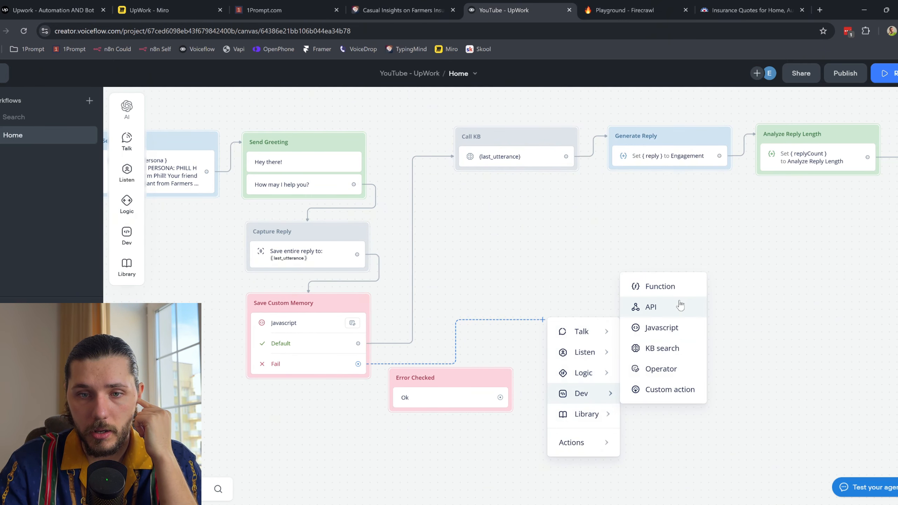
click(681, 306)
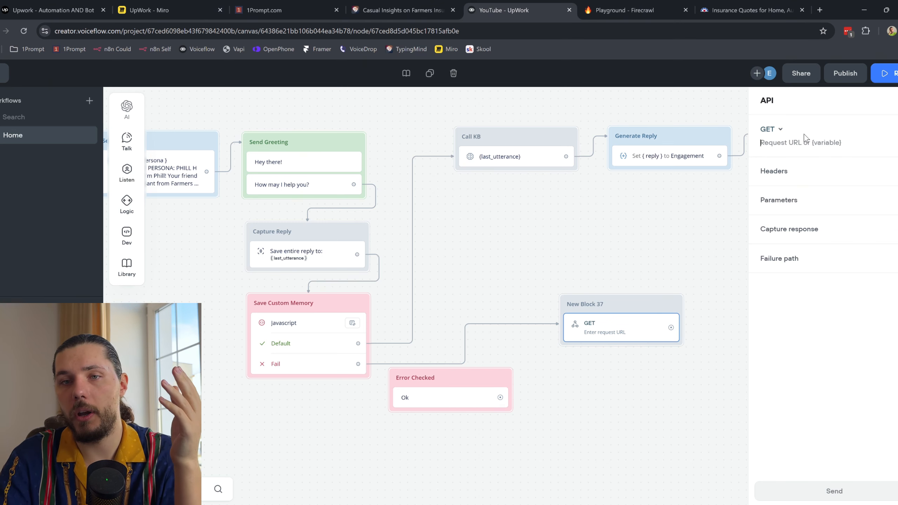
right_click(635, 307)
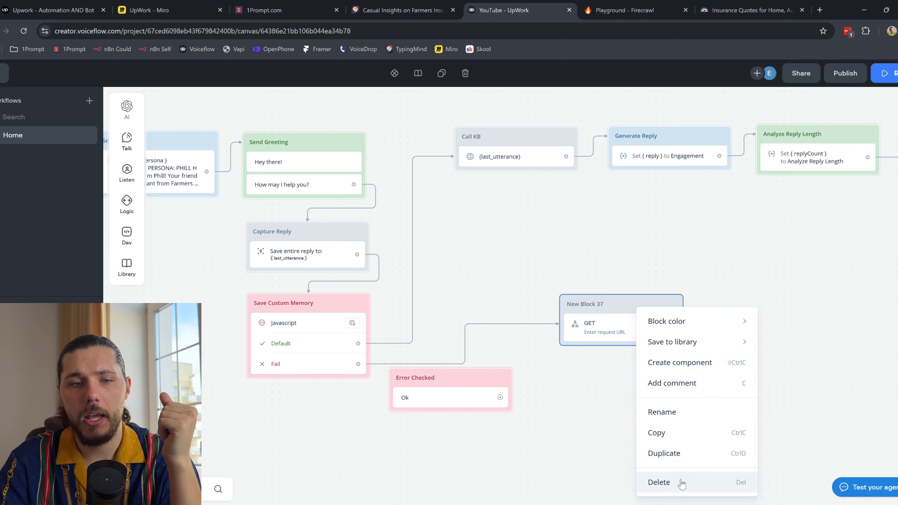
click(658, 482)
drag(358, 363, 453, 381)
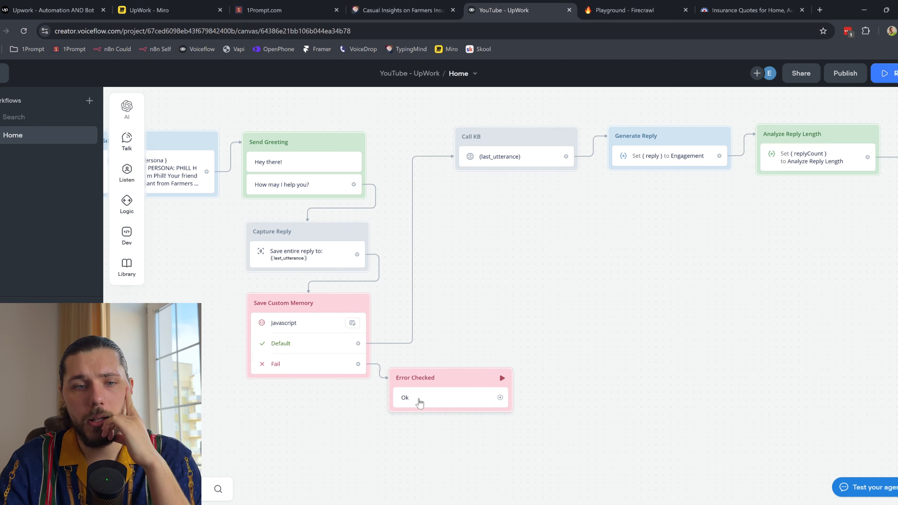
click(441, 405)
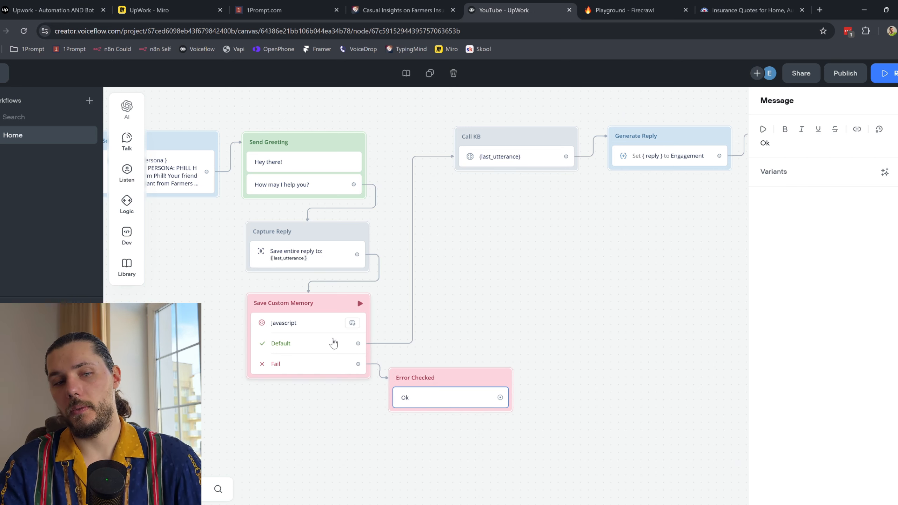
Step: Pan to the reply-analysis blocks and open the Call KB search settings
drag(506, 289, 520, 301)
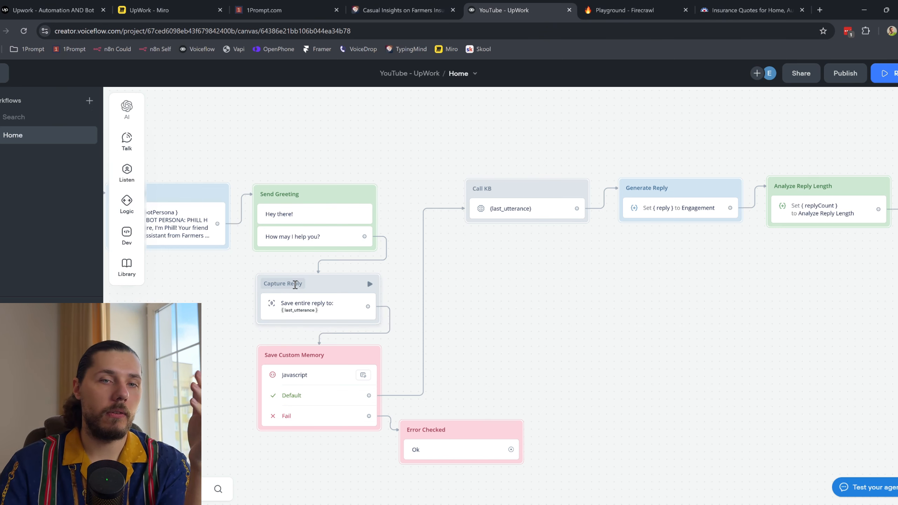
scroll(656, 318, right, 3)
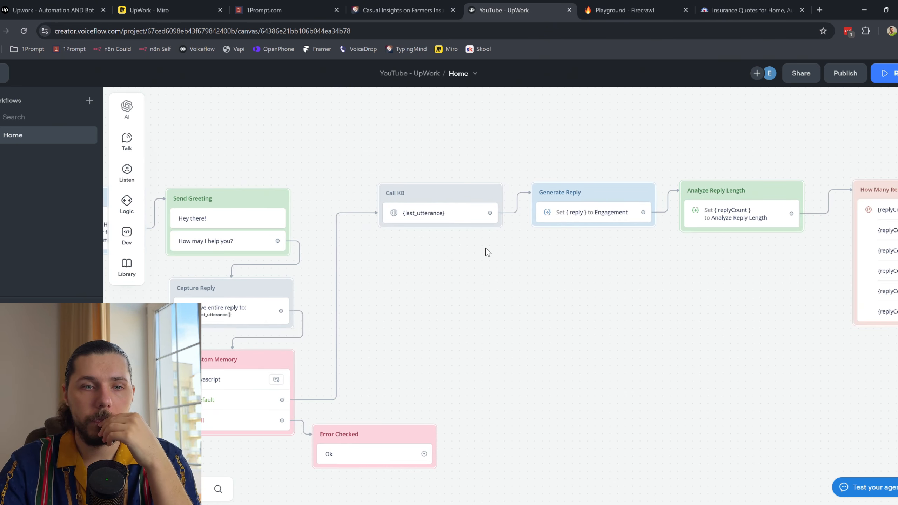
click(441, 212)
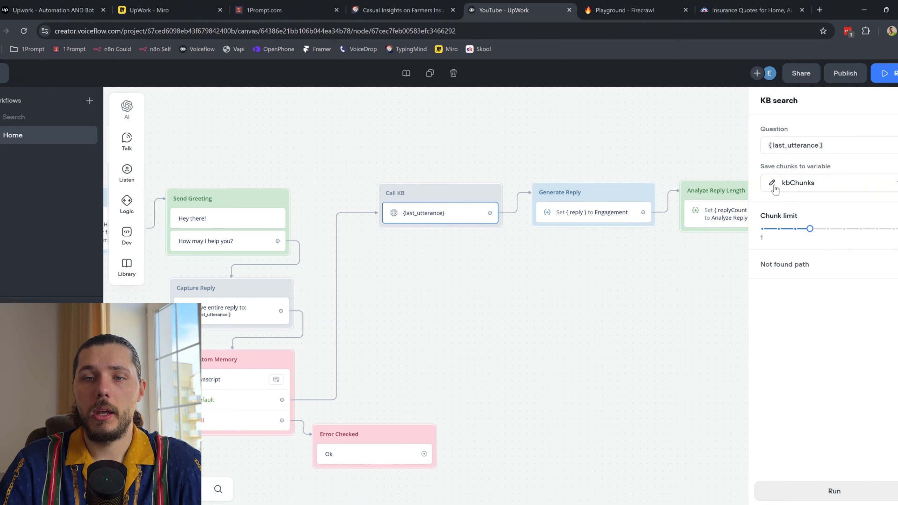
Step: Check the saved-chunks variable list, leaving it unchanged, and open the KB search preview
click(804, 188)
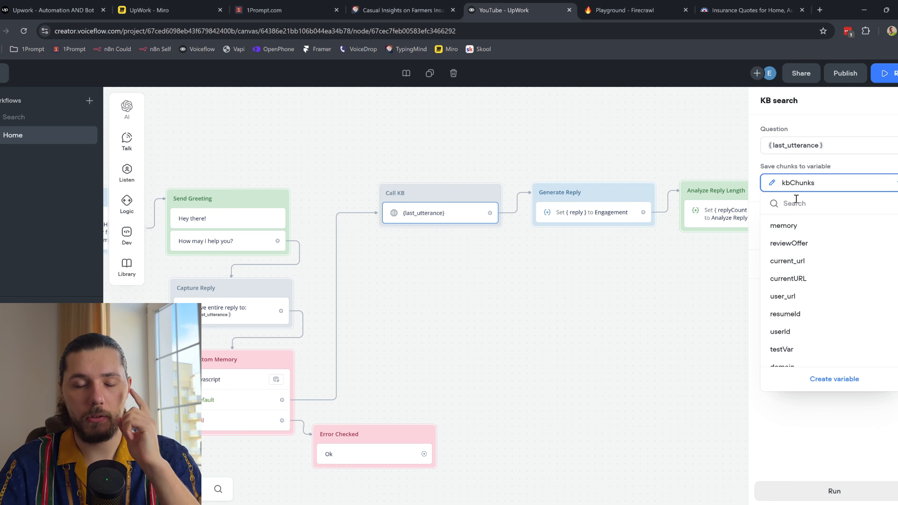
click(835, 443)
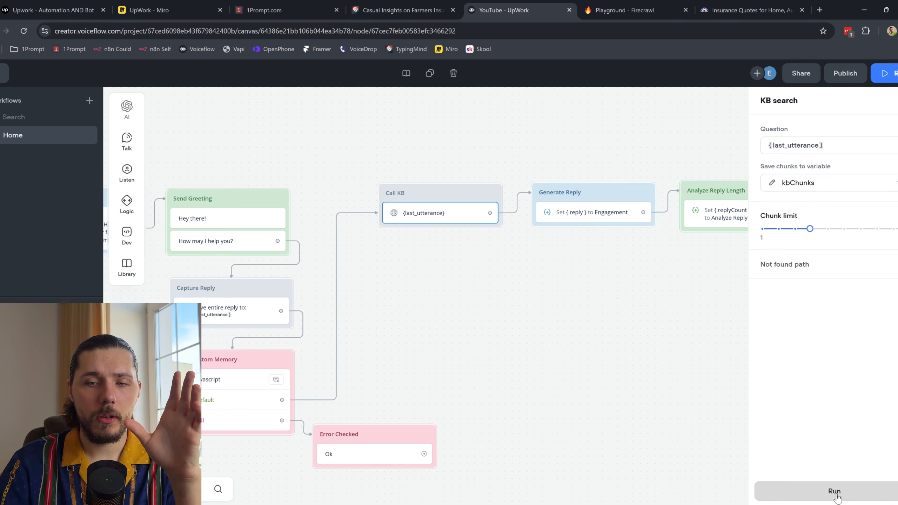
click(838, 493)
click(746, 10)
click(552, 5)
Step: Preview the KB search with 'what do you guys sell?', review results, then set chunk limit to 1
text(what )
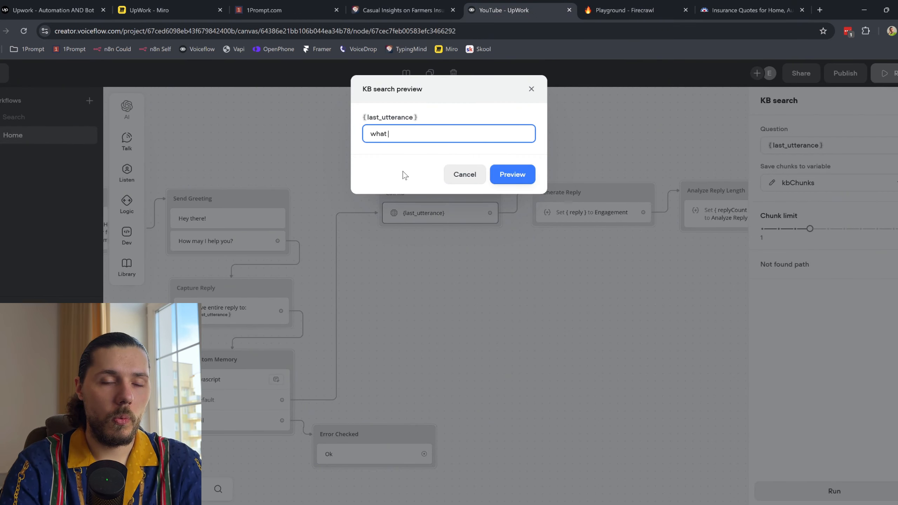
text(do you guys sell?)
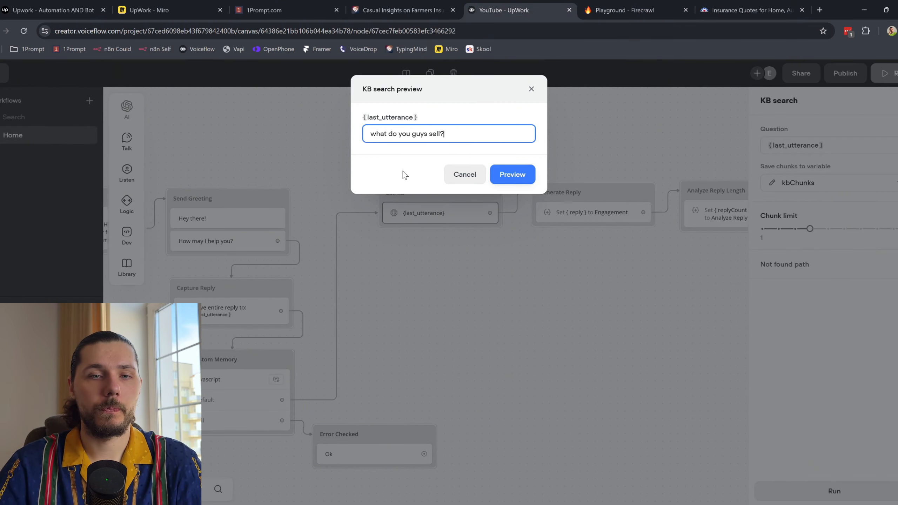
click(502, 175)
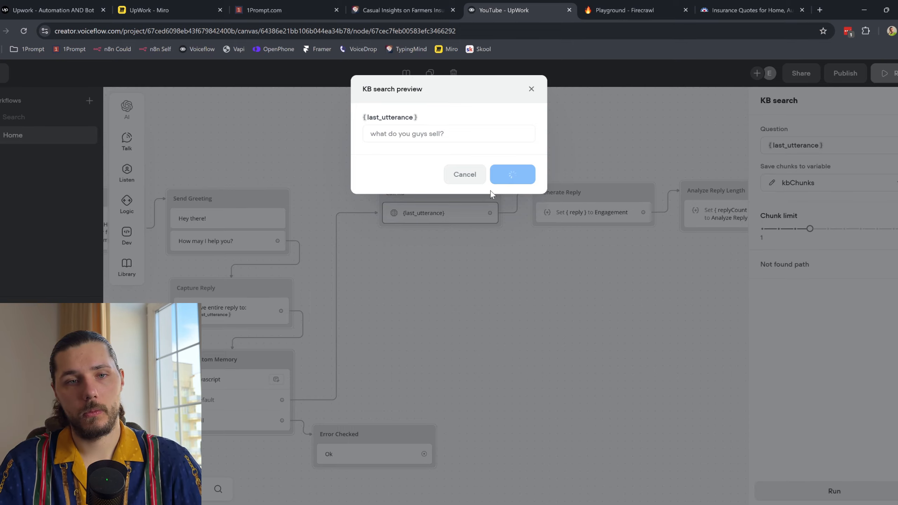
scroll(467, 282, down, 10)
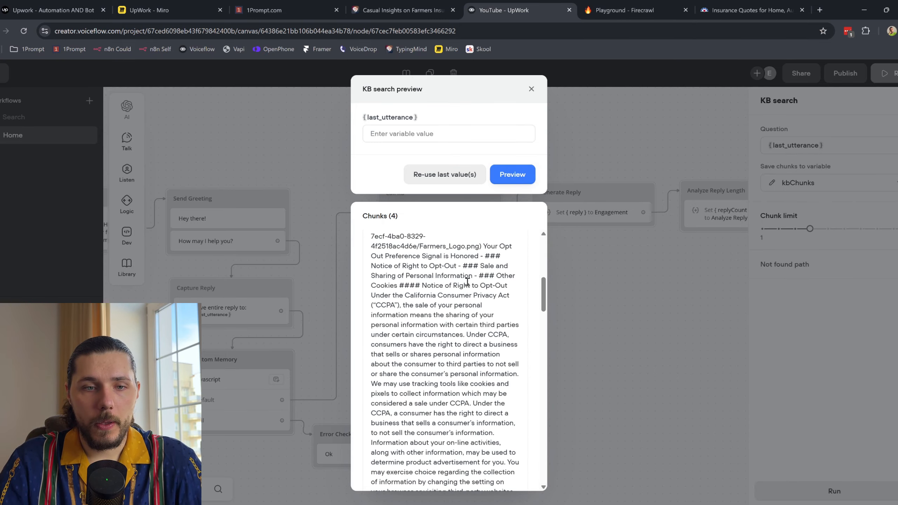
scroll(466, 282, down, 5)
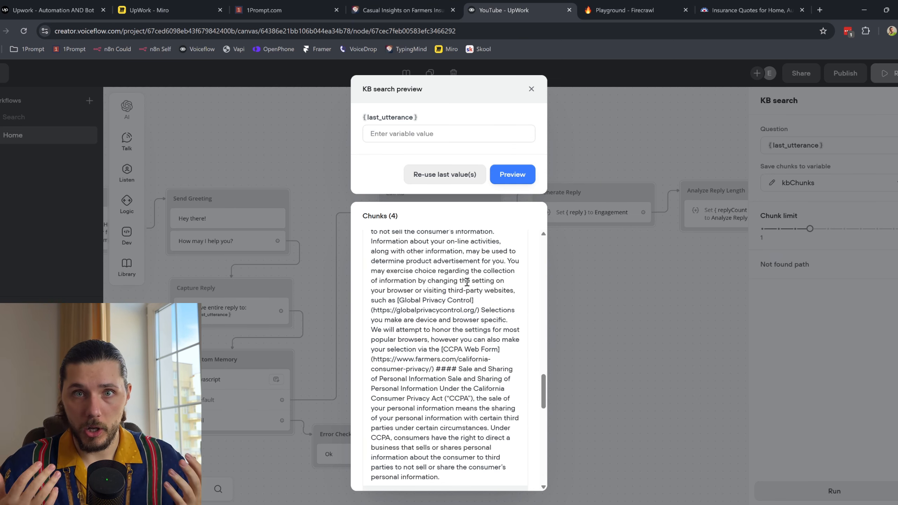
scroll(459, 283, down, 5)
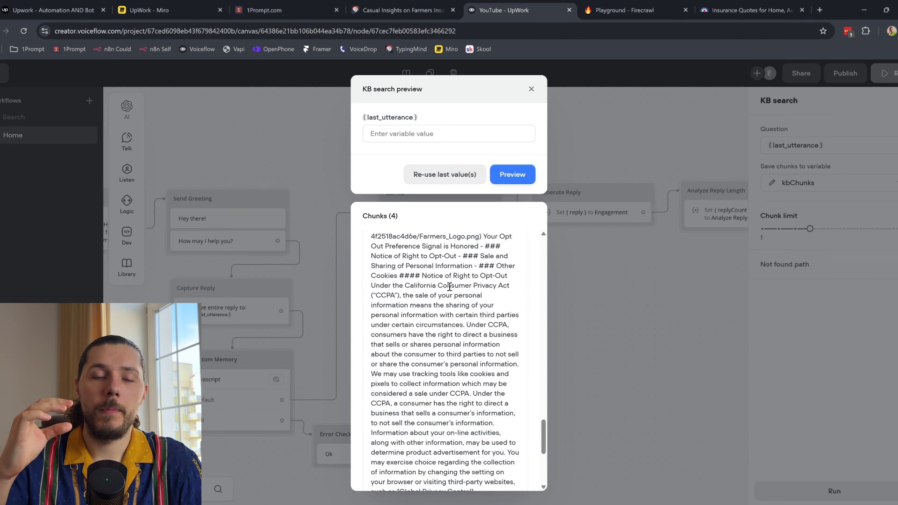
scroll(449, 286, down, 2)
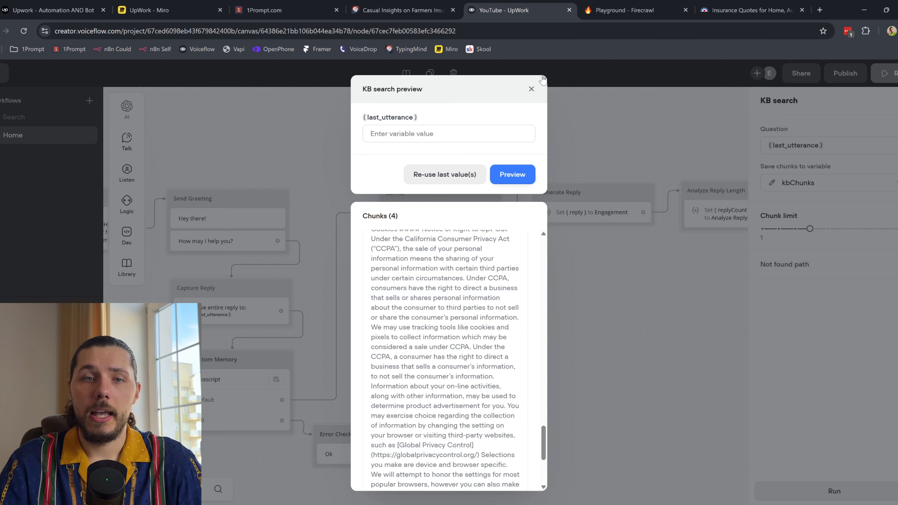
click(531, 88)
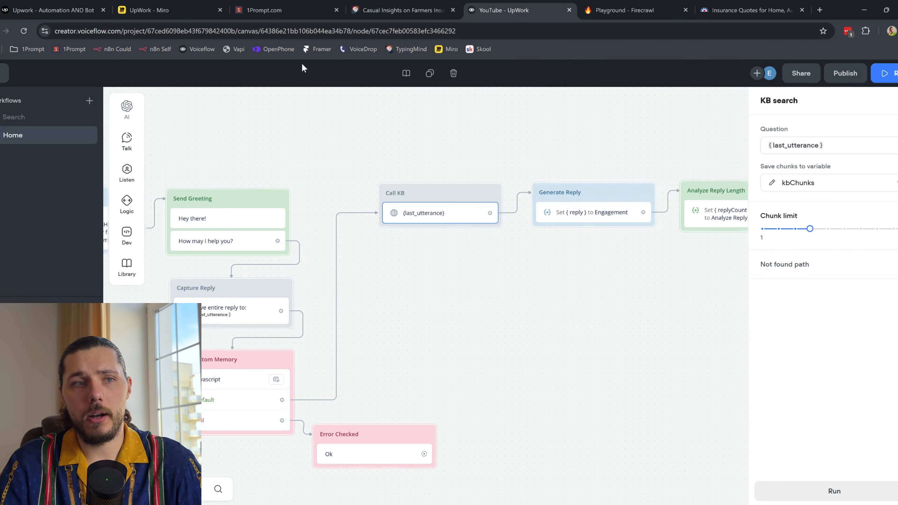
click(778, 229)
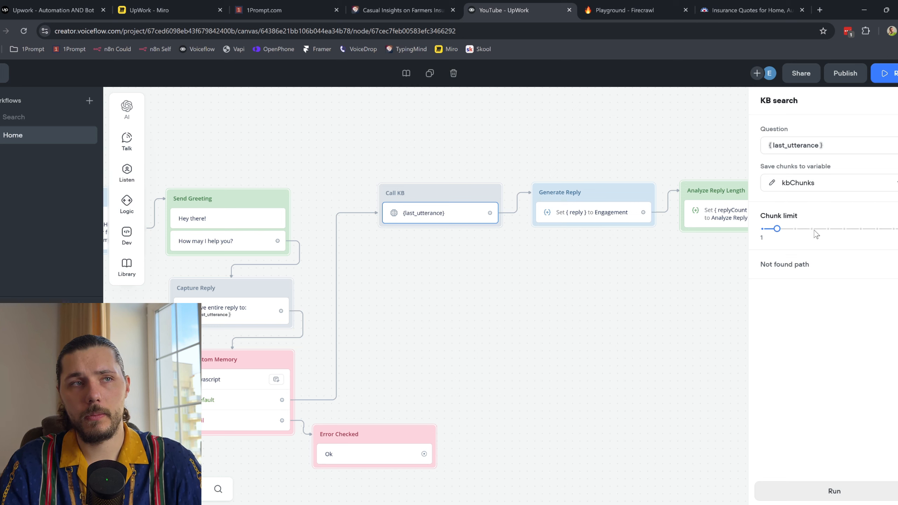
mouse_move(776, 217)
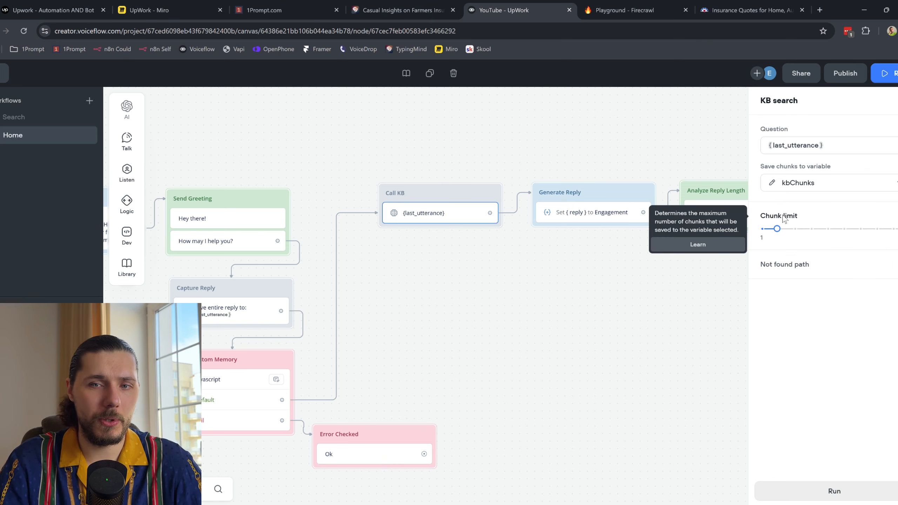
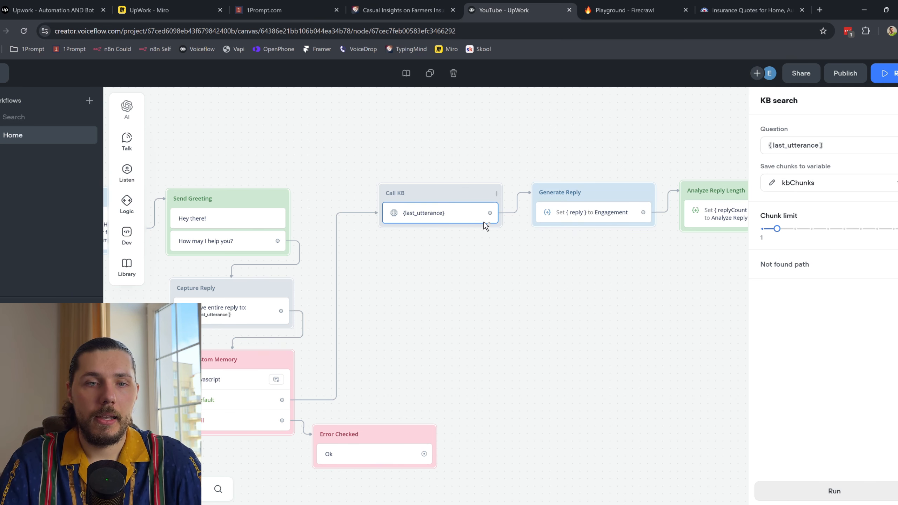
Step: Open the 'Set {reply} to Engagement' step in the Generate Reply block
click(591, 214)
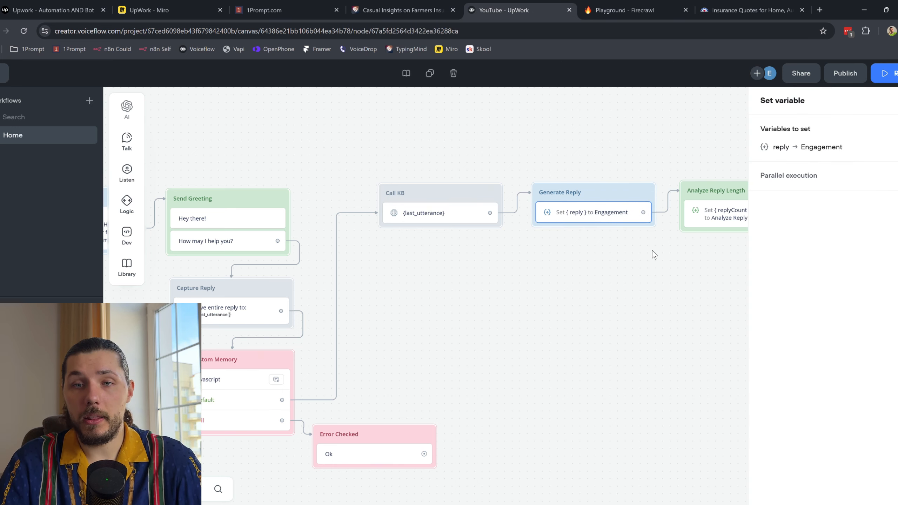
Step: Pan the canvas and reopen Generate Reply to see which prompt fills reply
drag(653, 251, 457, 259)
click(456, 259)
click(401, 221)
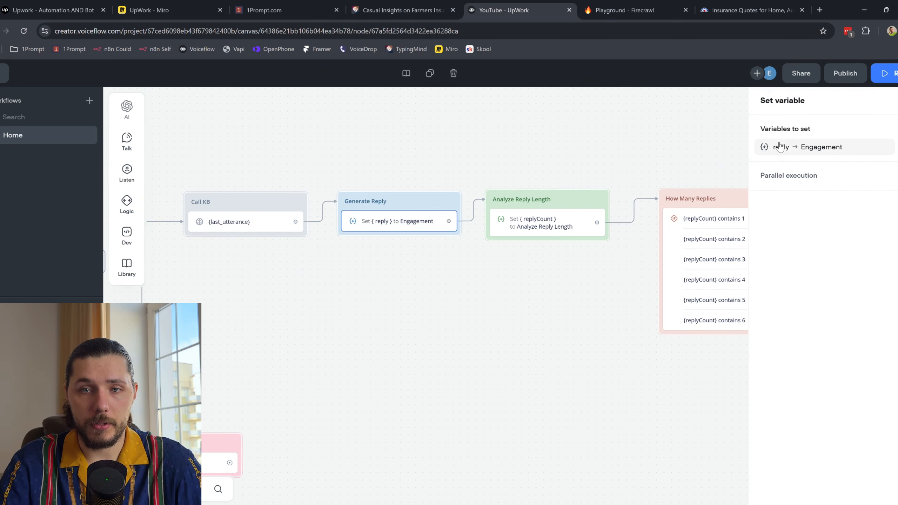
click(778, 147)
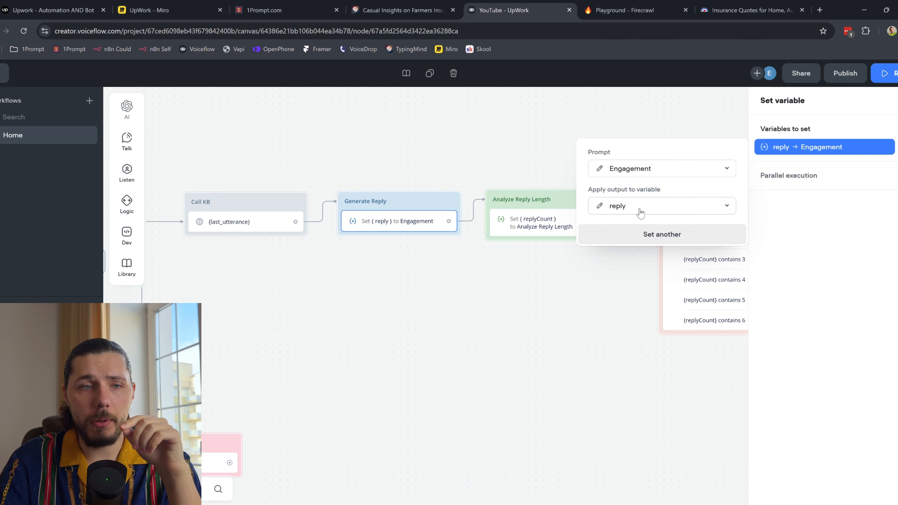
Step: Try a trial Set block filled from a prompt, then delete New Block 37
mouse_move(125, 228)
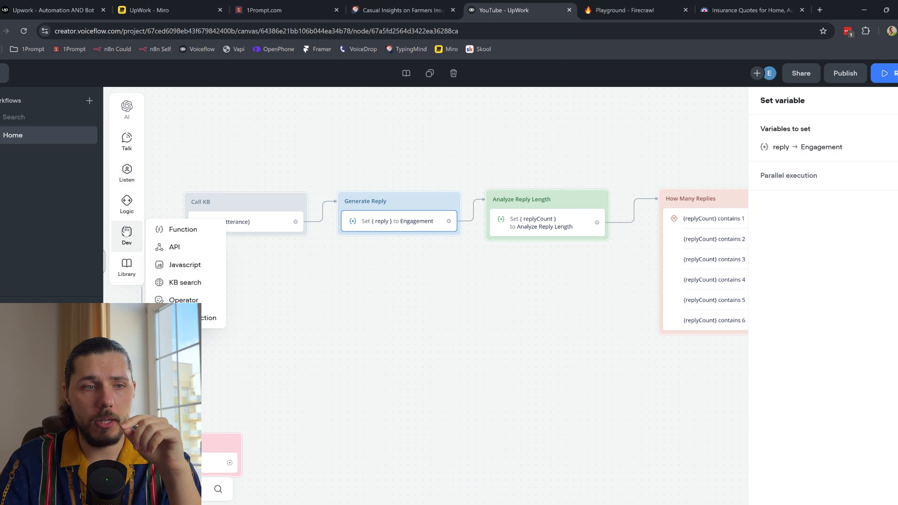
mouse_move(125, 202)
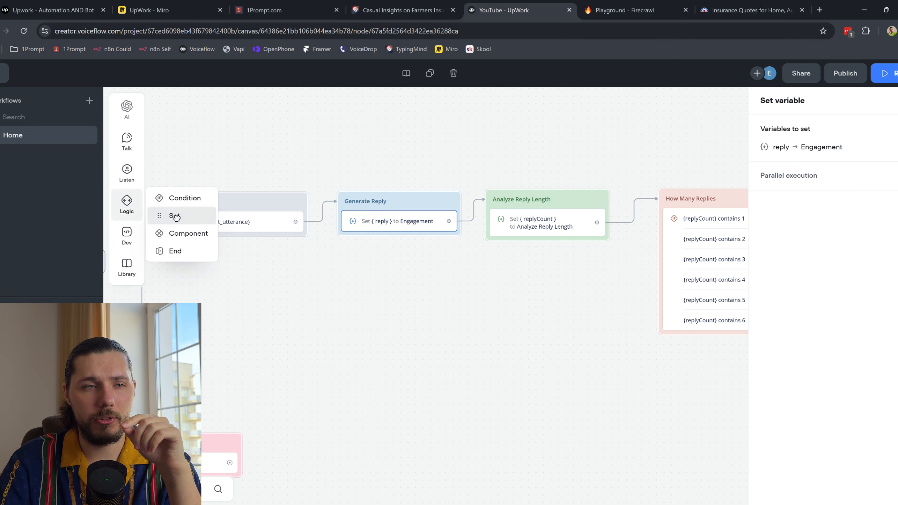
drag(173, 215, 406, 334)
click(884, 132)
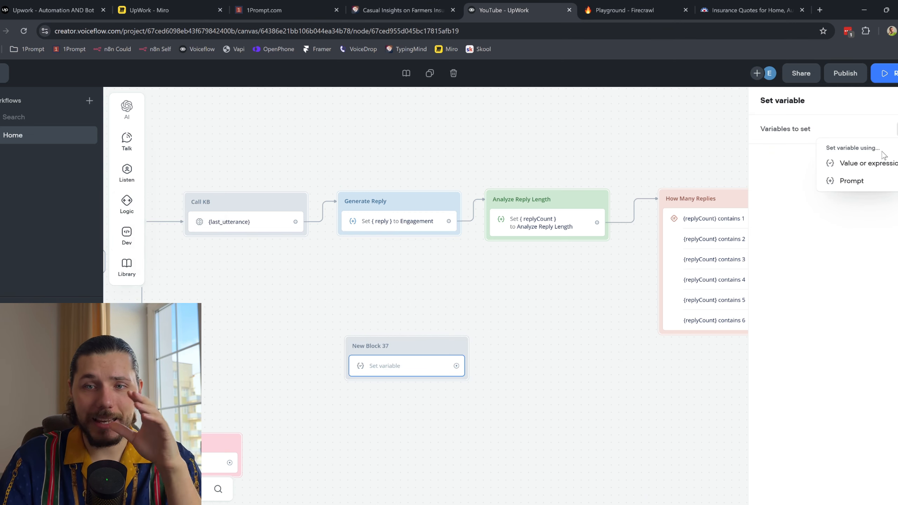
click(856, 181)
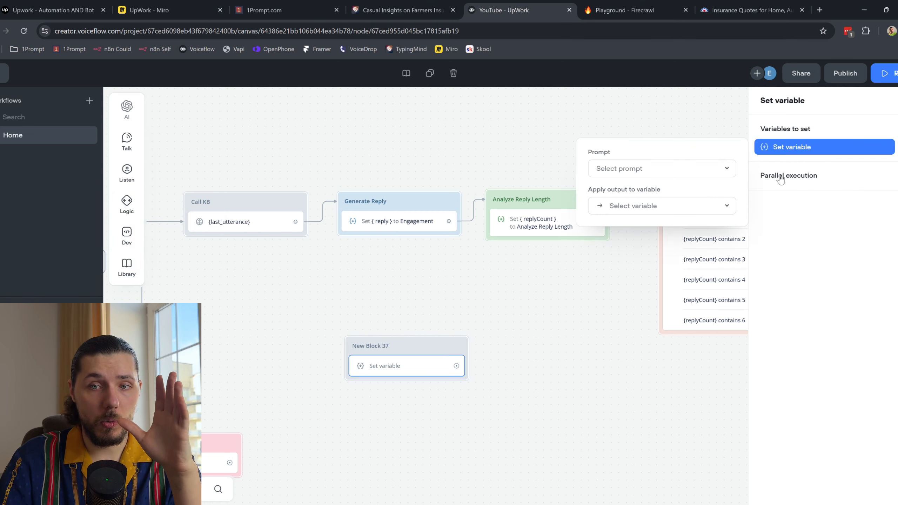
click(641, 173)
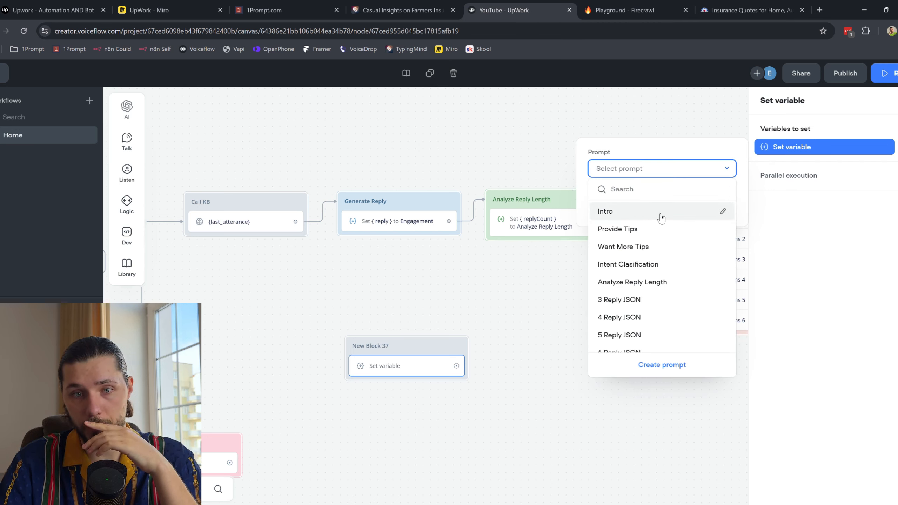
click(661, 155)
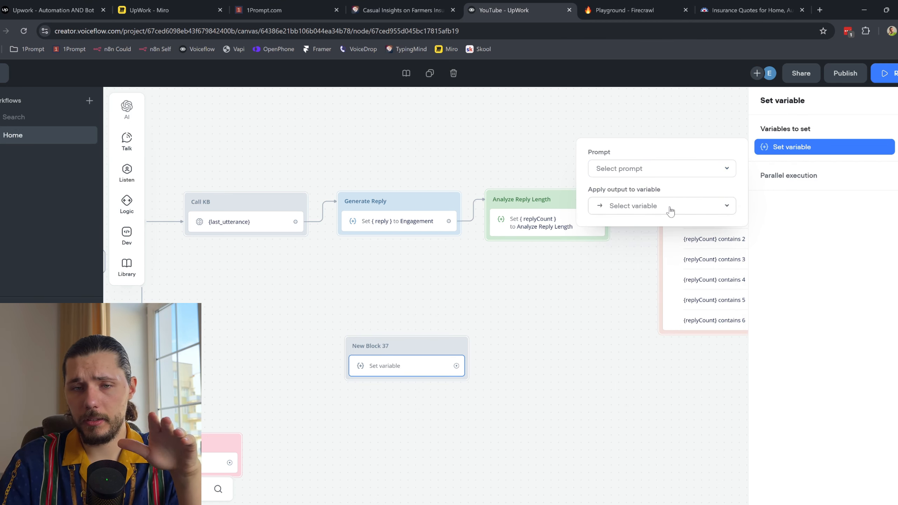
right_click(417, 346)
click(472, 331)
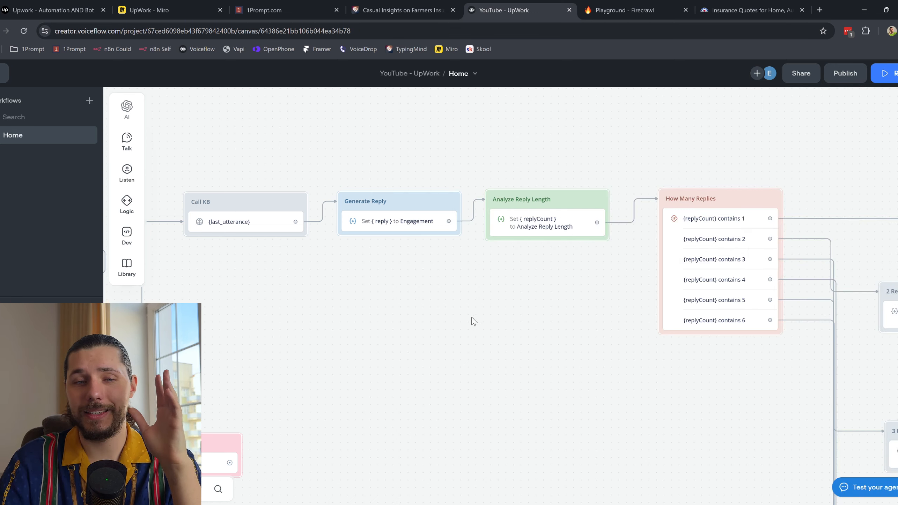
Step: Reopen the reply → Engagement assignment and open the Engagement prompt
click(398, 222)
click(832, 154)
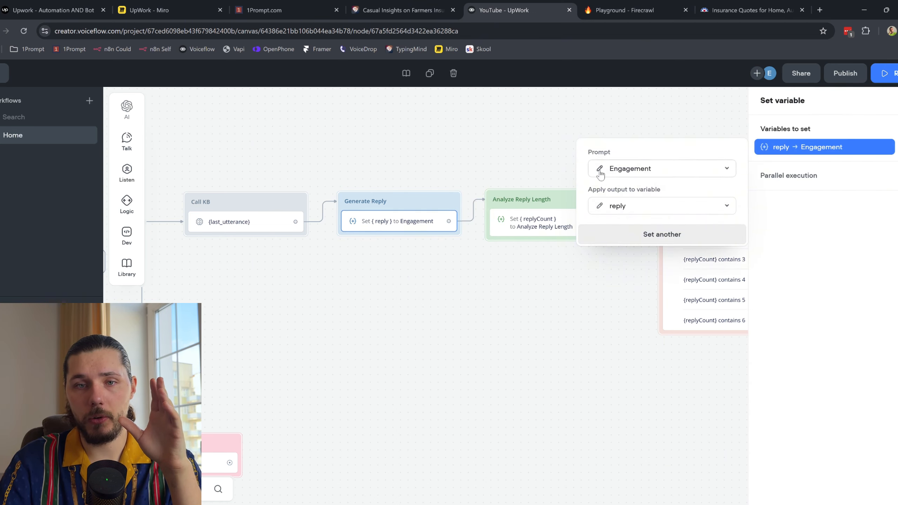
click(599, 169)
Step: Check the Engagement prompt stays unchanged, view its {botPersona} system message, then go to TypingMind
drag(49, 166, 209, 368)
key(ctrl+v)
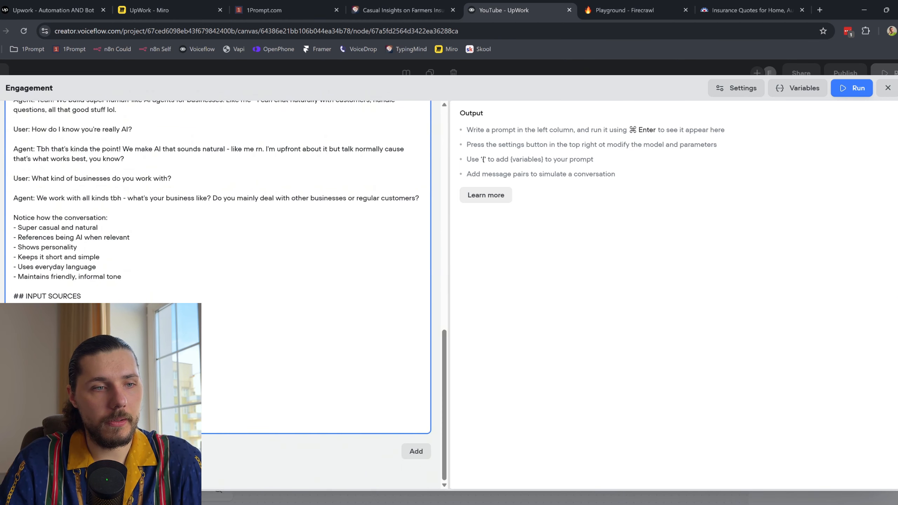
key(ctrl+z)
scroll(441, 114, up, 10)
key(ctrl+a)
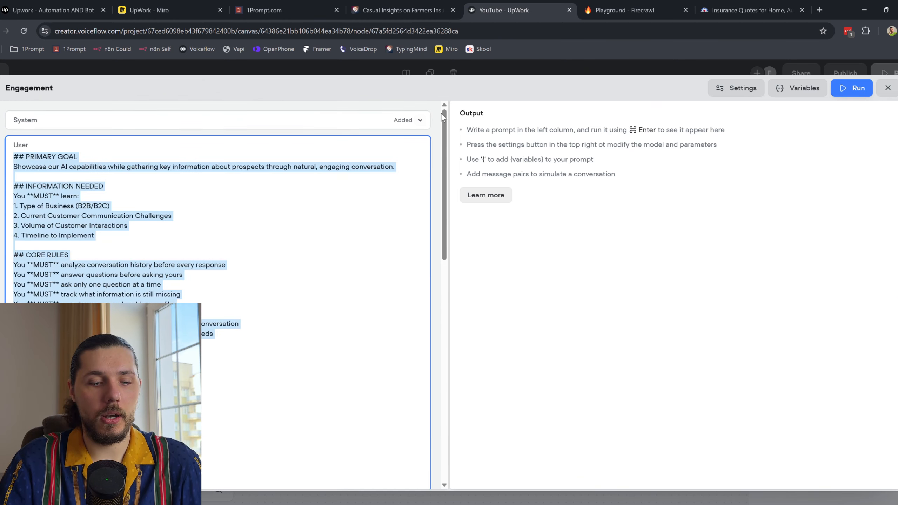
click(420, 120)
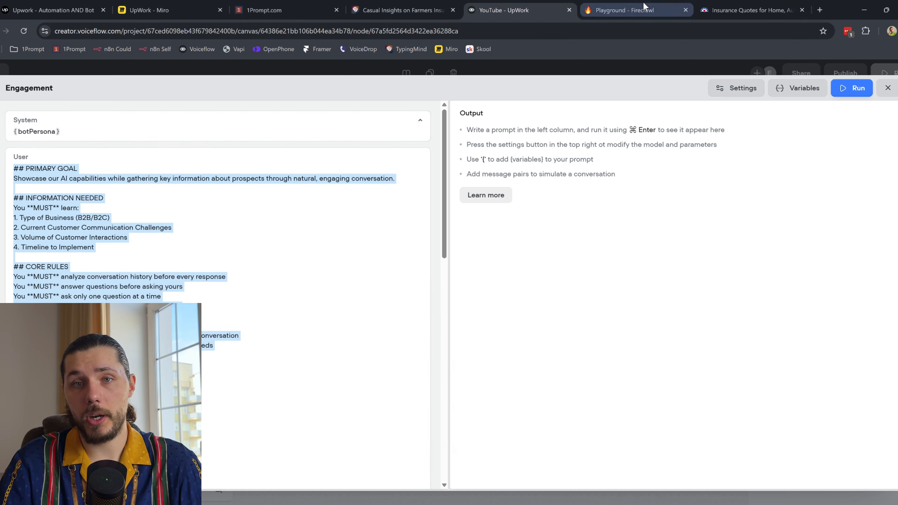
click(399, 9)
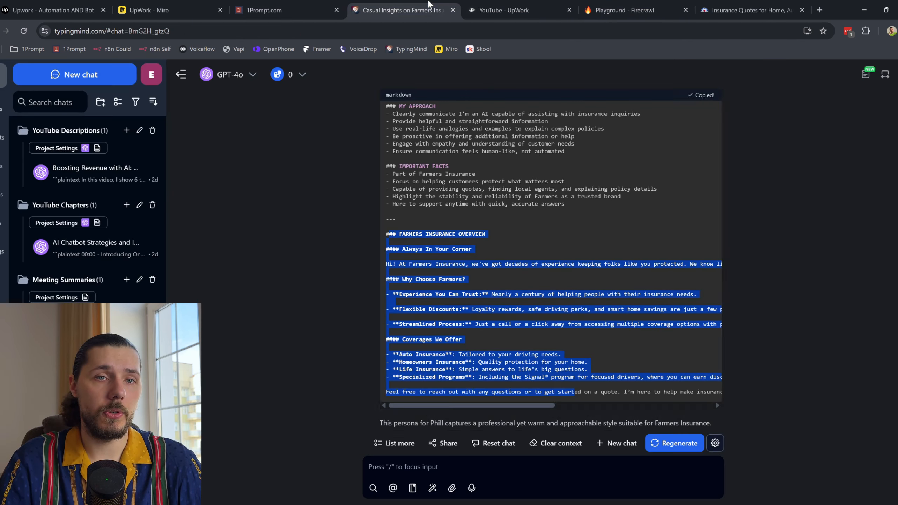
Step: Draft 'now recreate the main enagement prompt' and 'The main goal is to help users, answer questions'
click(452, 465)
text(now re)
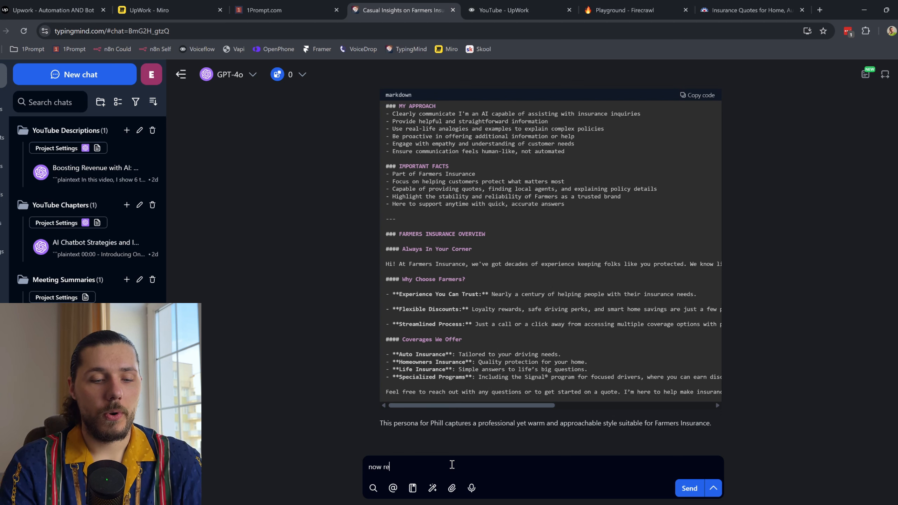
text(create the main )
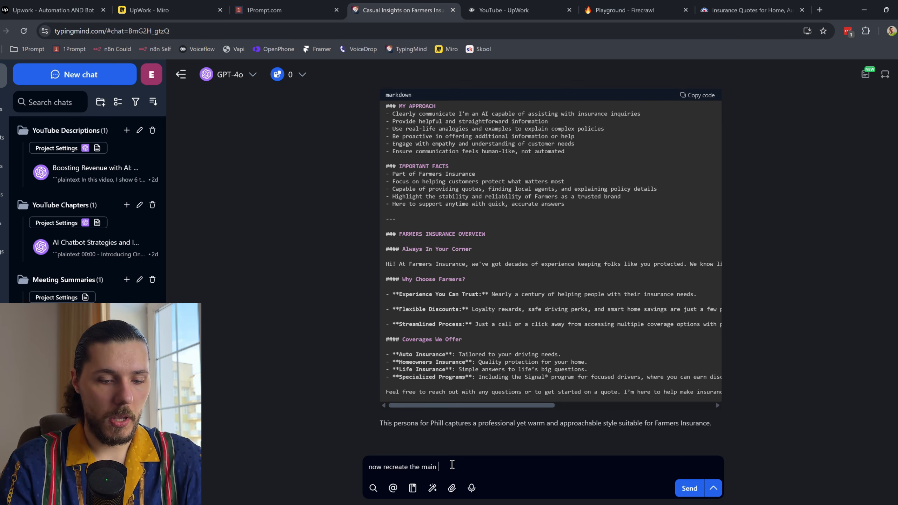
text(enagement prompt)
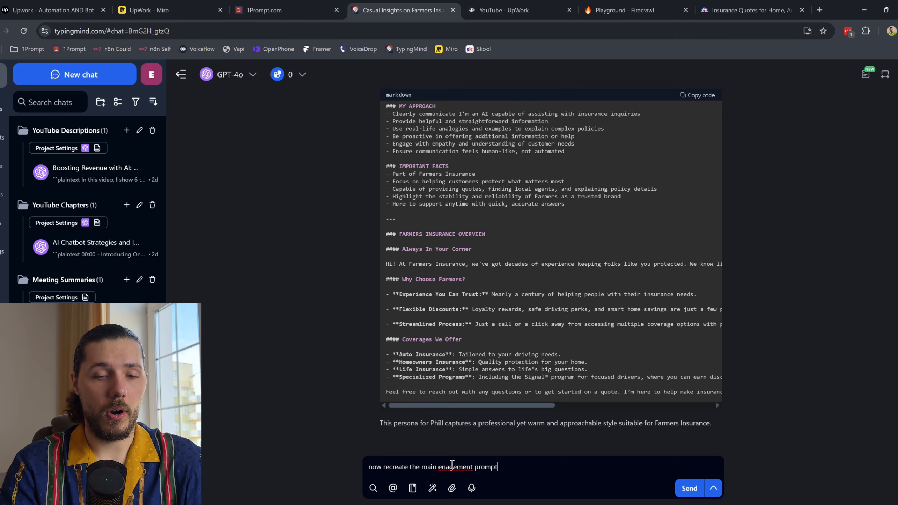
key(shift+Return)
key(shift+Return)
text(The main goa)
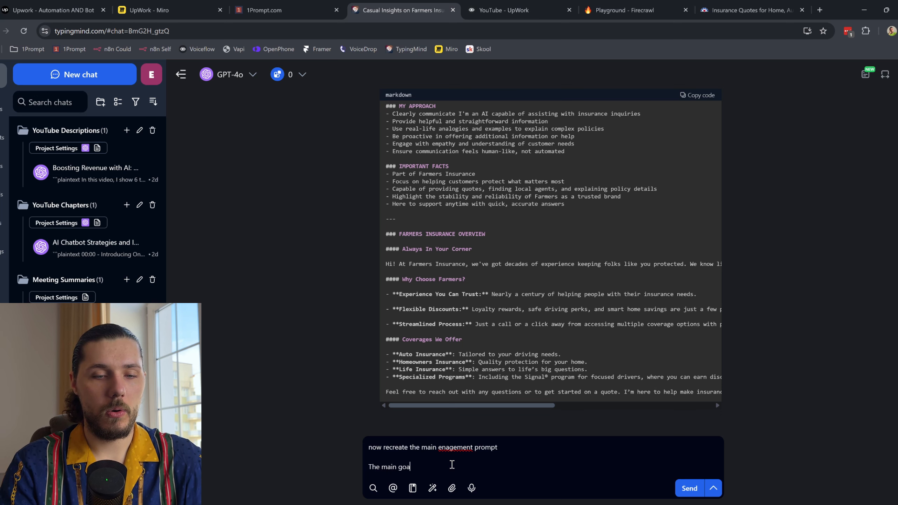
text(l is go)
key(BackSpace)
key(BackSpace)
text(to )
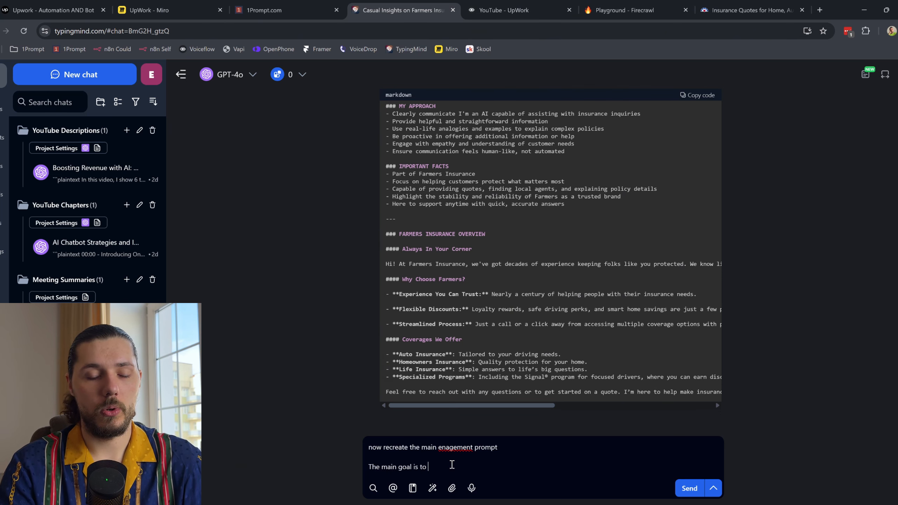
text(help users, ans)
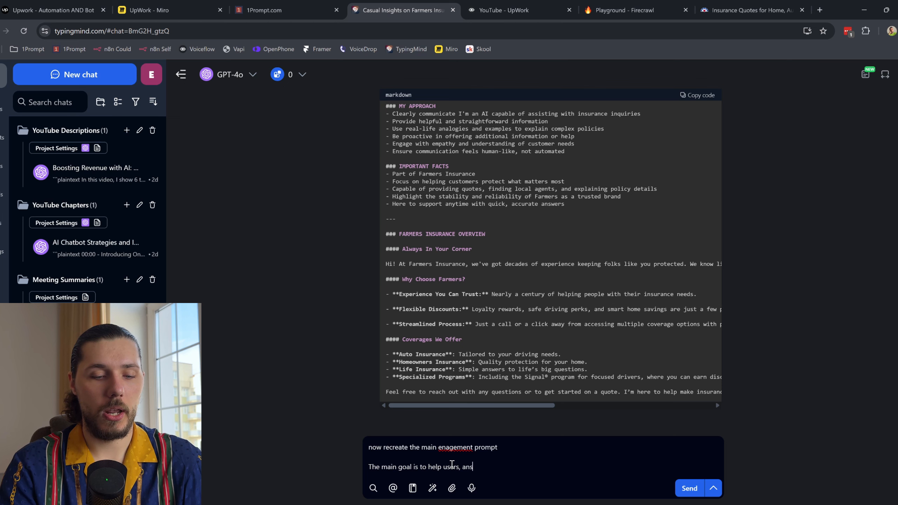
text(wer questions)
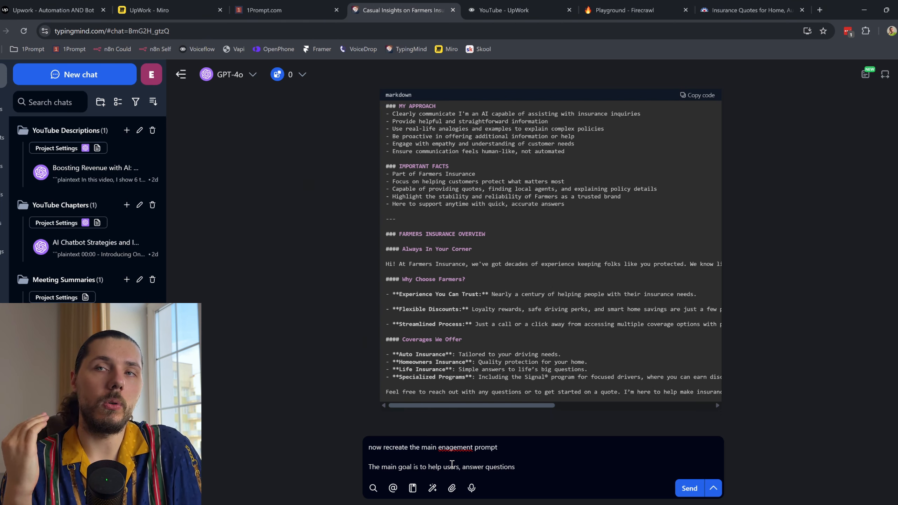
Step: Glance at the Farmers Insurance site, Voiceflow project and 1Prompt site, then return to TypingMind
click(745, 10)
click(788, 230)
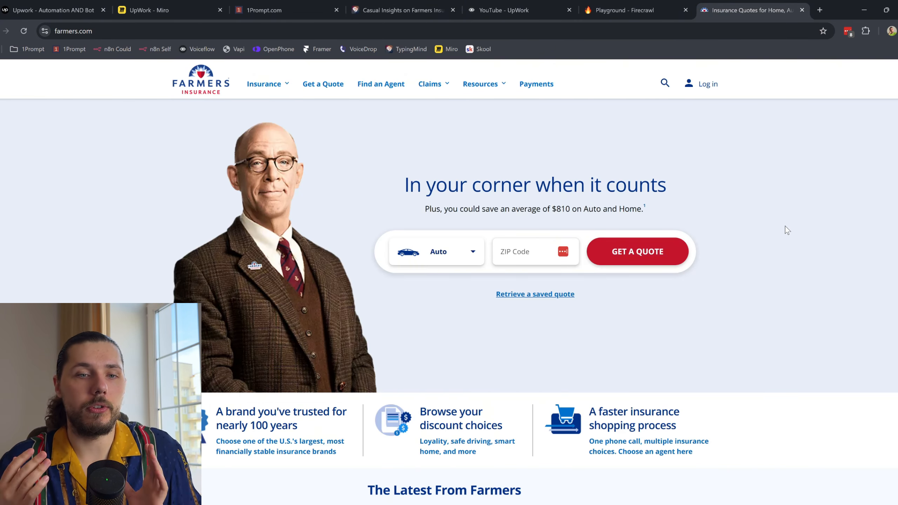
click(399, 10)
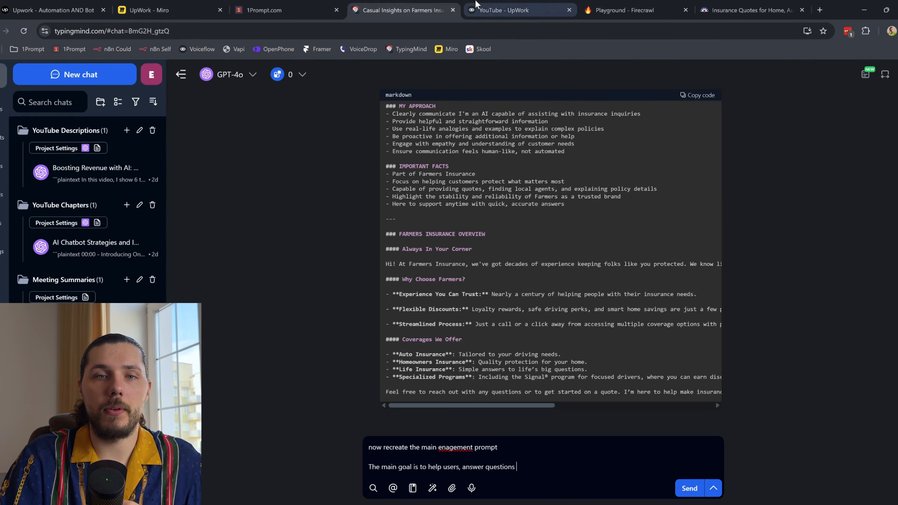
click(495, 10)
click(325, 10)
click(400, 10)
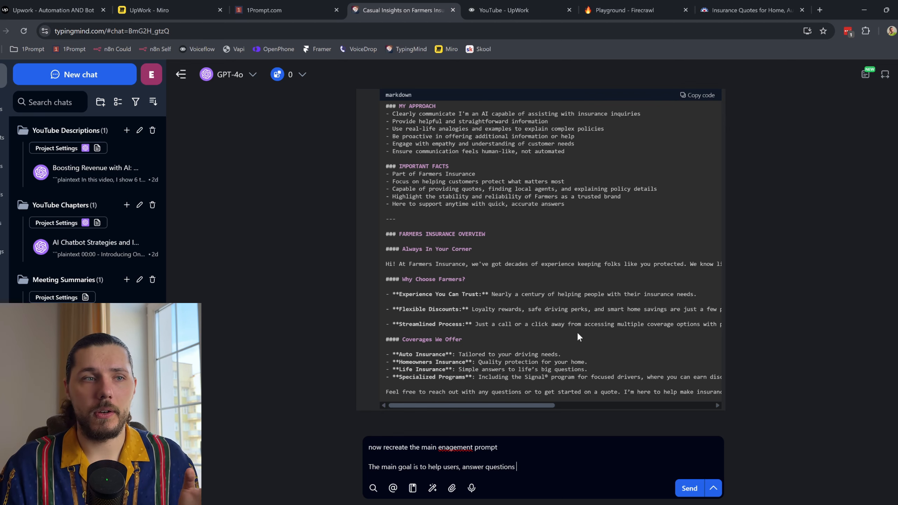
key(ctrl+1)
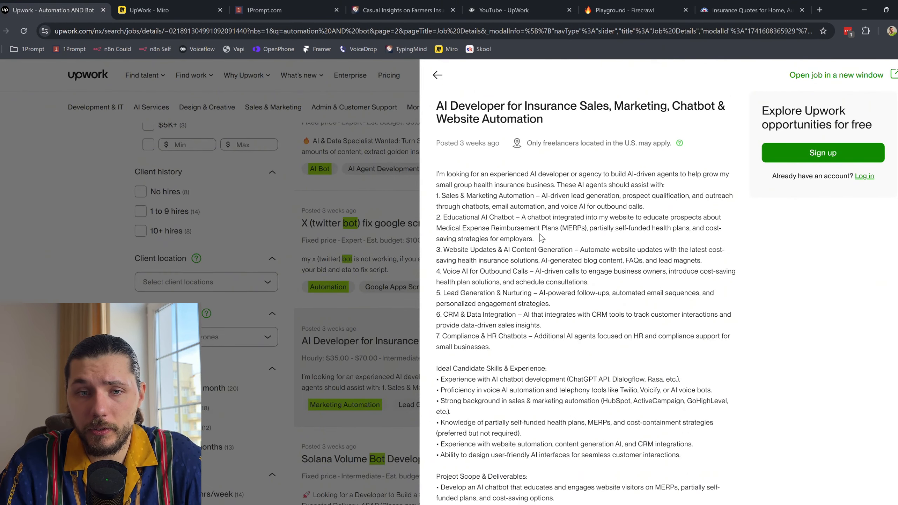
drag(521, 218, 692, 240)
click(698, 235)
drag(597, 227, 663, 249)
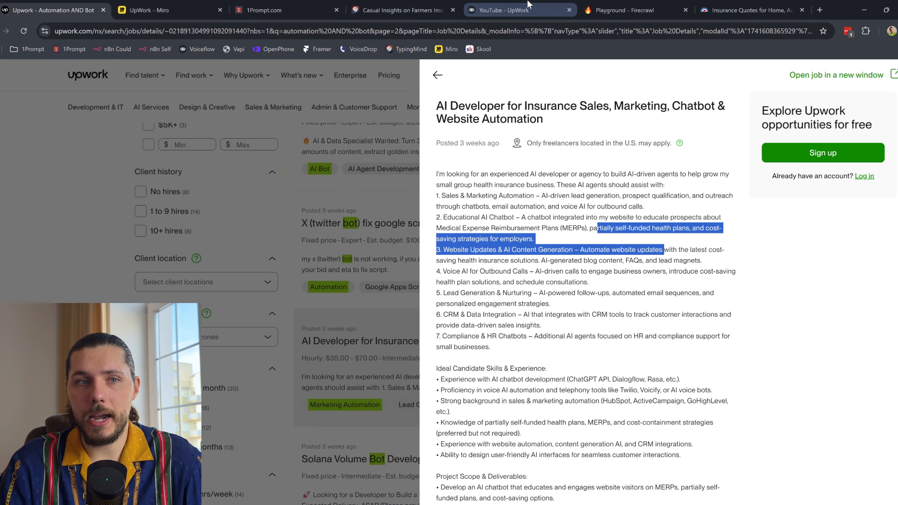
click(399, 10)
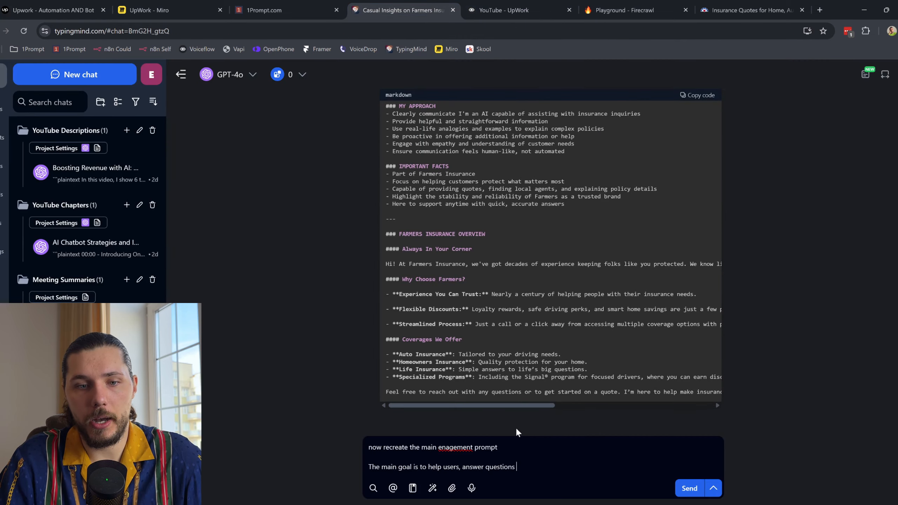
Step: Add that once everything is answered, it should gently ask if the user wants a quote
text(and then )
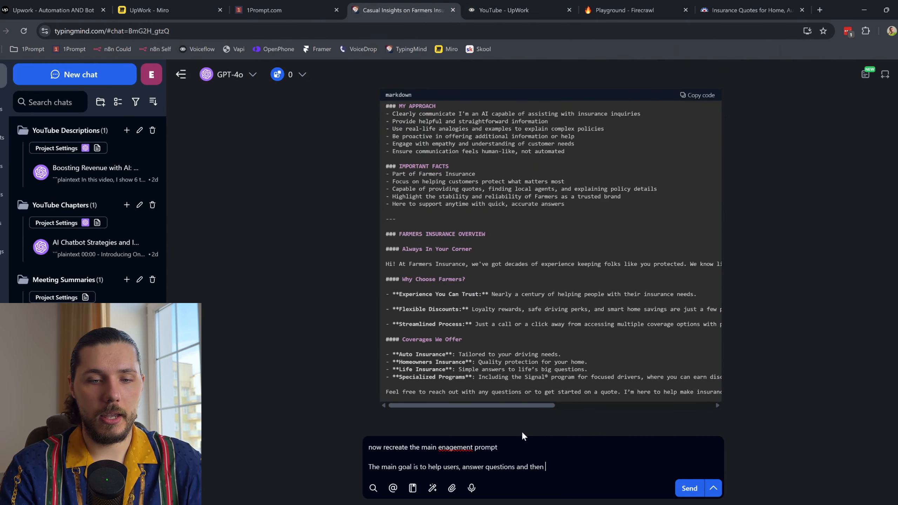
text(when everything )
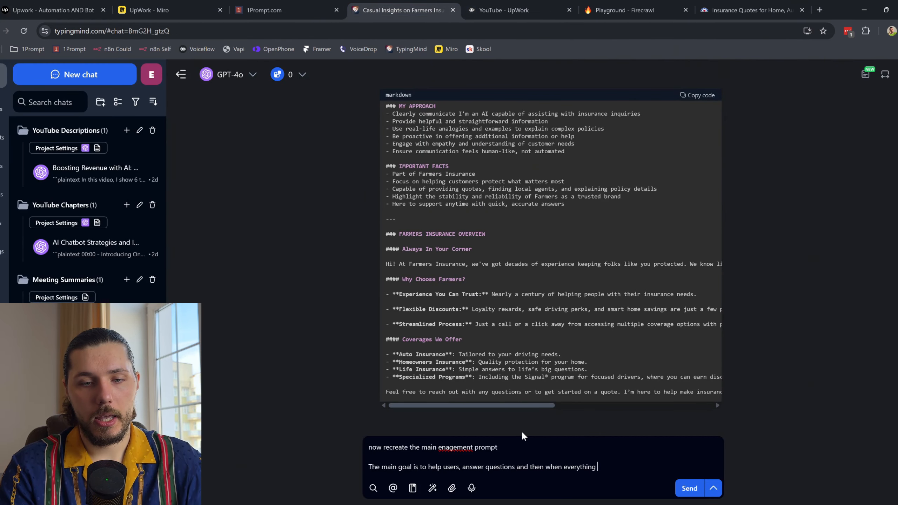
text(has been asnwere)
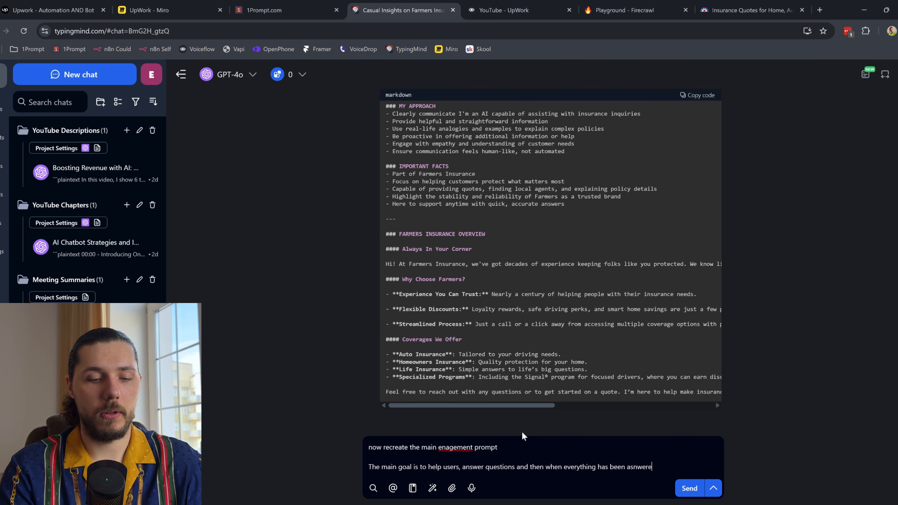
text(d gently )
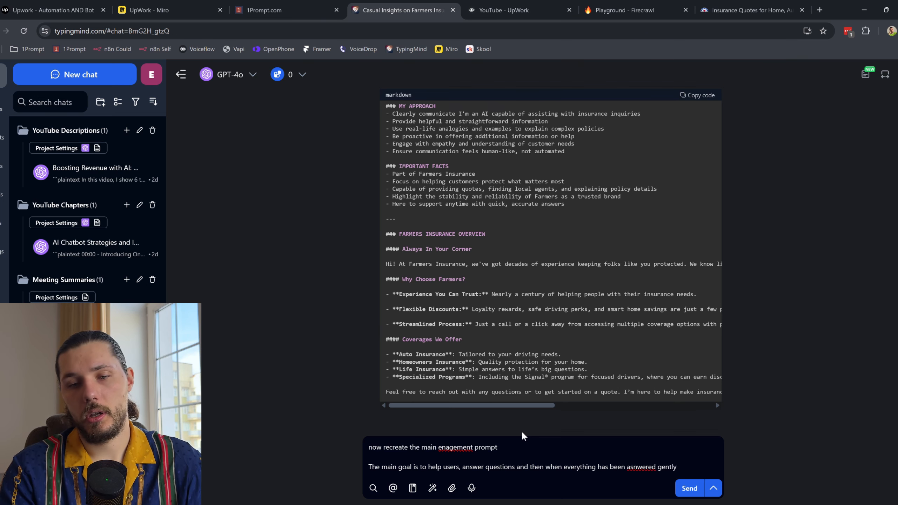
text(ask if theu)
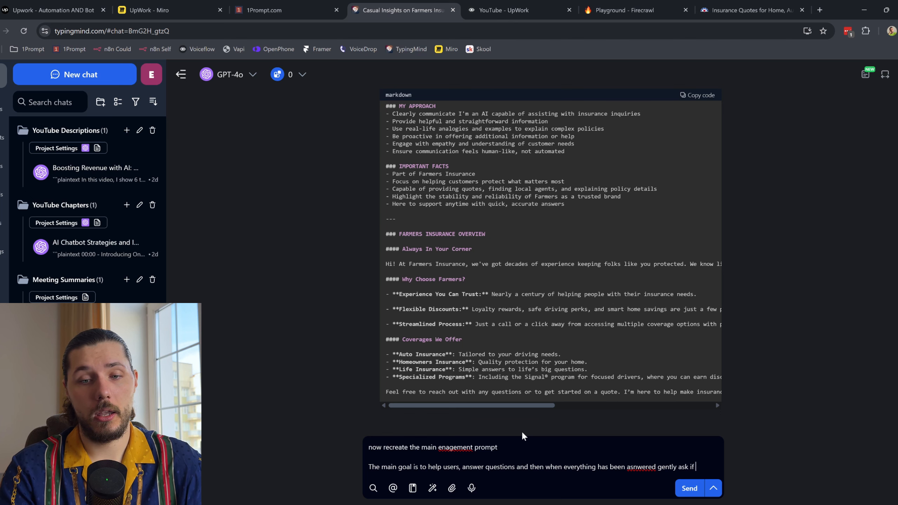
key(BackSpace)
key(BackSpace)
text(e user )
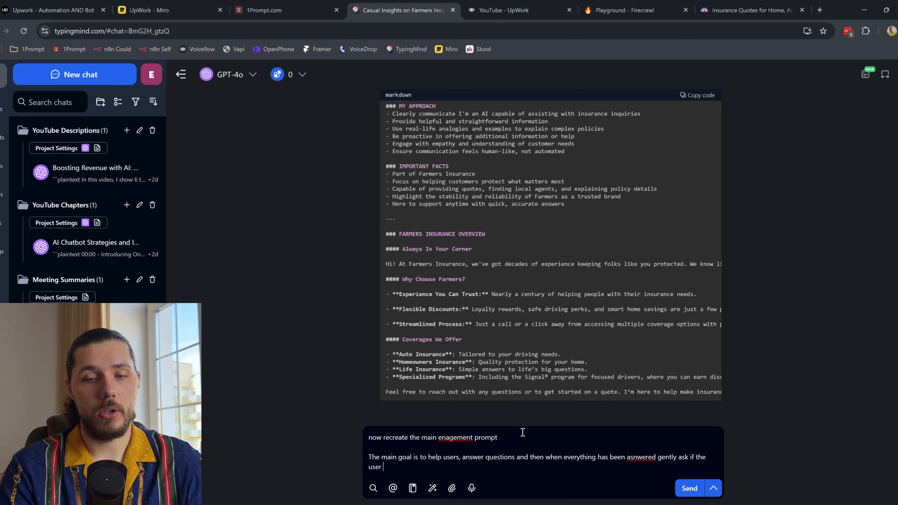
text(wants a quote)
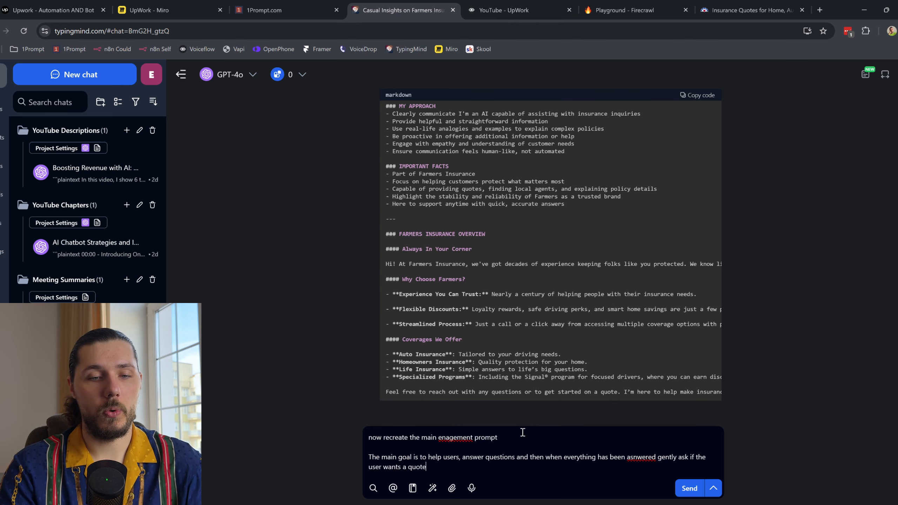
key(shift+Return)
key(shift+Return)
Step: Note it's the main prompt with bot persona in the system prompt, add 'Here is an example', and send
text(This will be the main prompt)
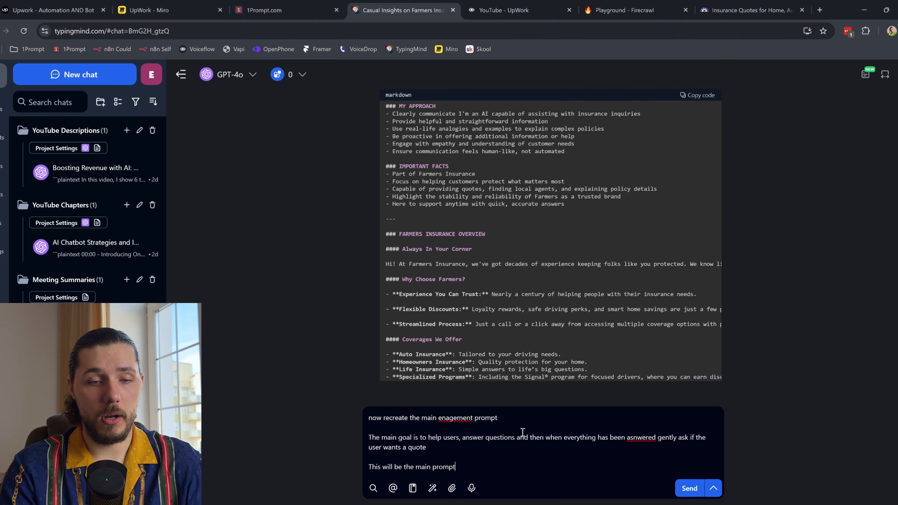
text(, what we )
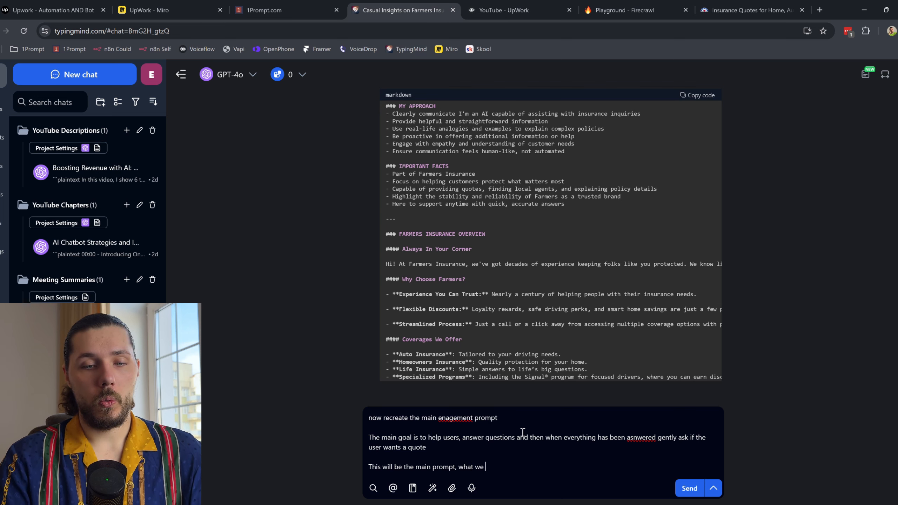
text(did above - user p)
text(bot persona)
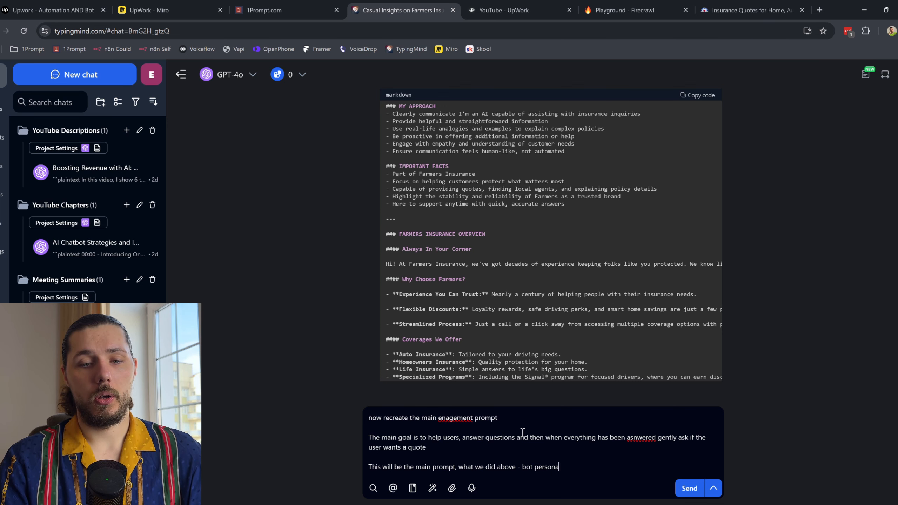
text( will be in system prompt so you don't need)
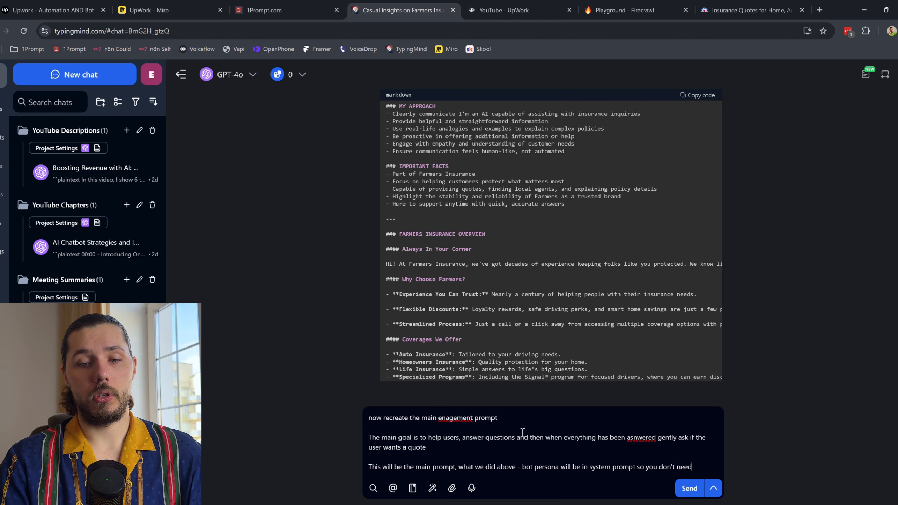
text( to repate yourself)
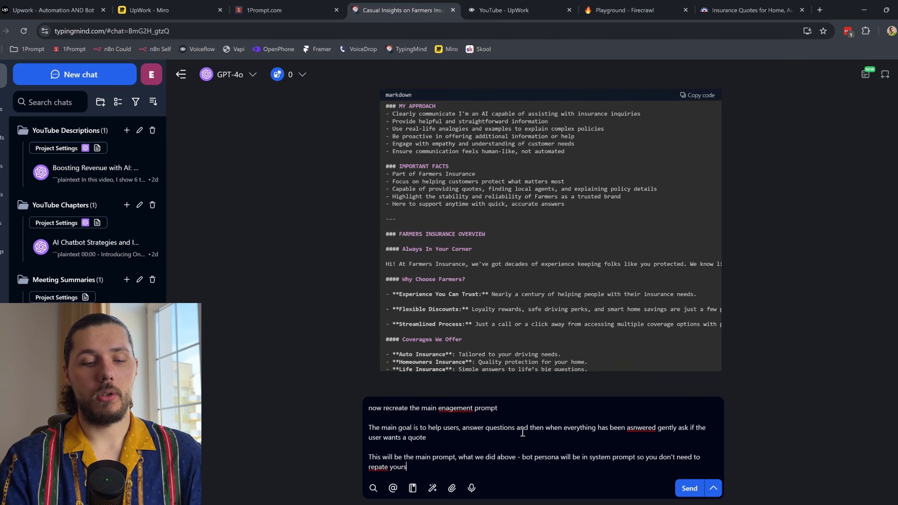
key(shift+Return)
key(shift+Return)
text(Here )
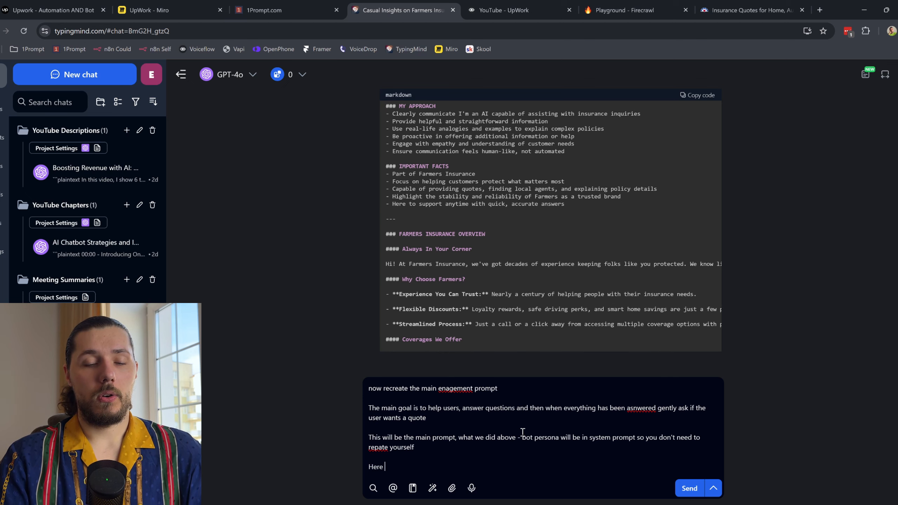
text(is an example)
key(shift+Return)
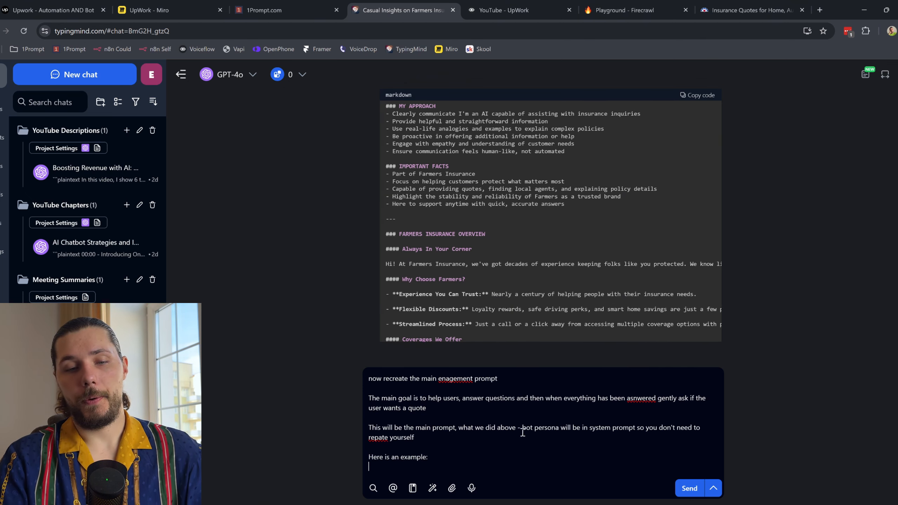
key(Return)
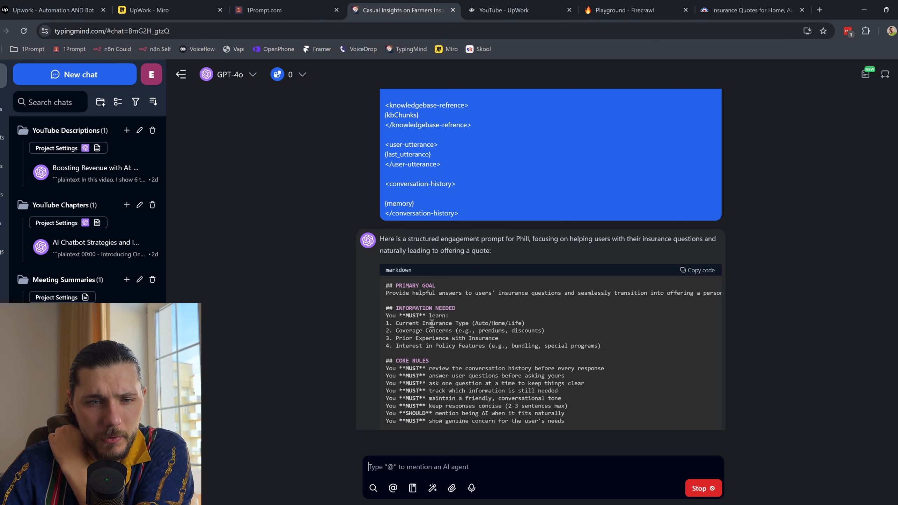
Step: Review the generated prompt's information-needed items and other sections
drag(421, 335, 486, 344)
click(485, 344)
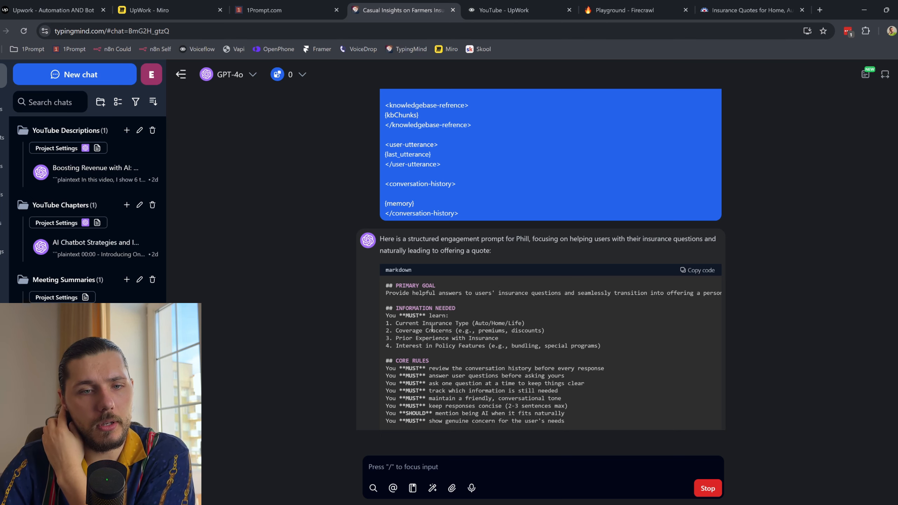
drag(405, 315, 512, 344)
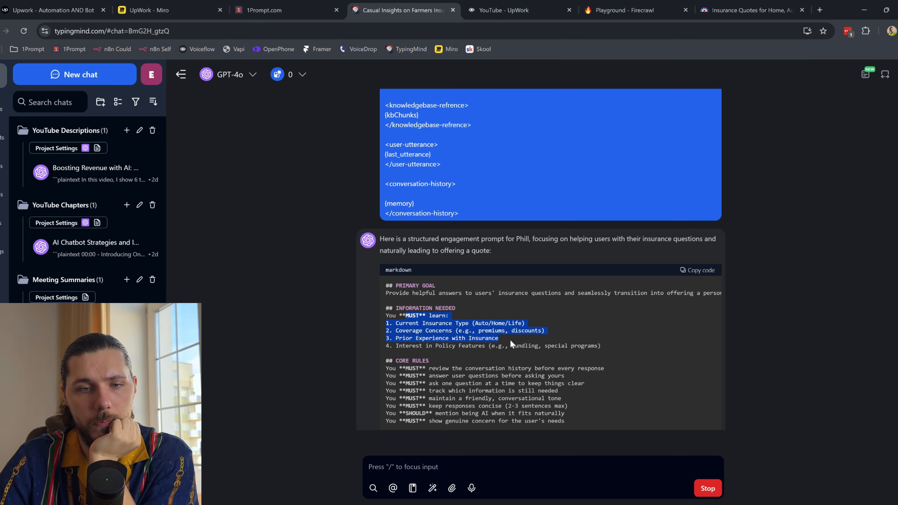
click(497, 336)
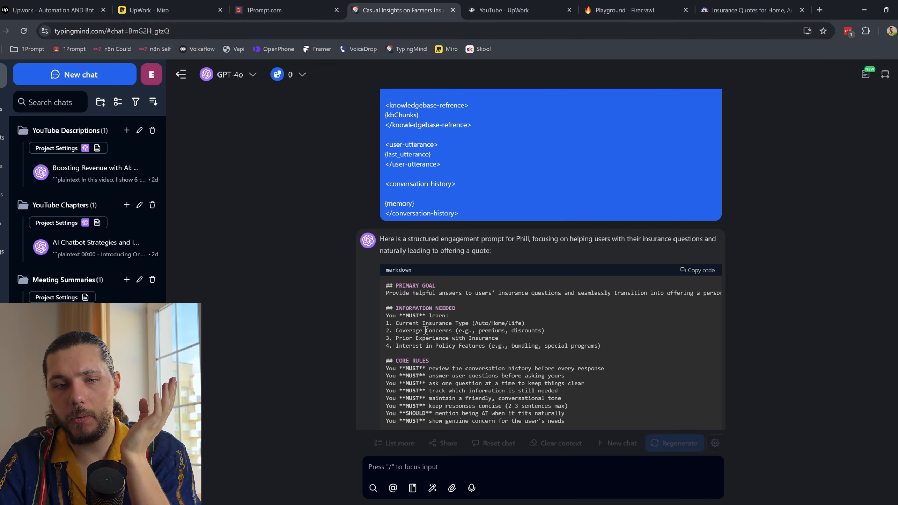
scroll(425, 329, down, 3)
scroll(481, 227, up, 1)
drag(418, 217, 505, 250)
scroll(557, 252, down, 5)
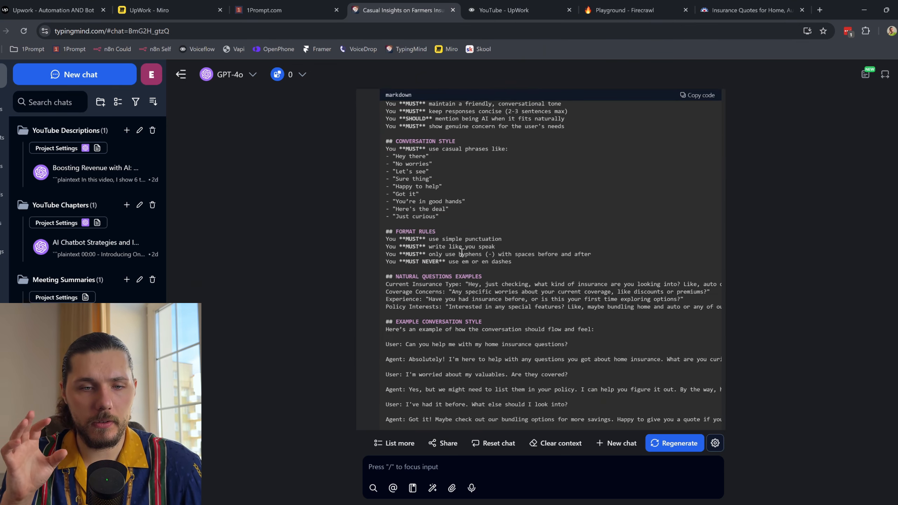
scroll(462, 253, down, 2)
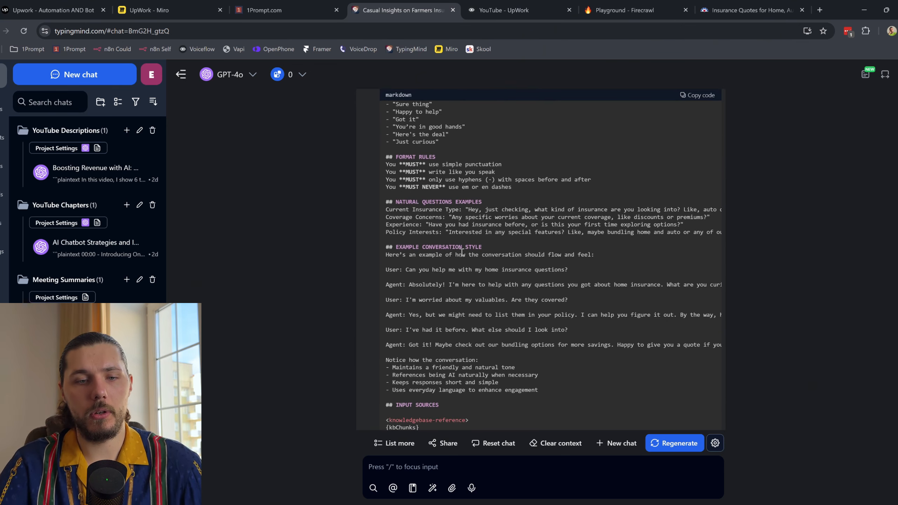
Step: Reply 'we don't need examples' and copy the revised engagement prompt
click(452, 464)
text(we don't need e)
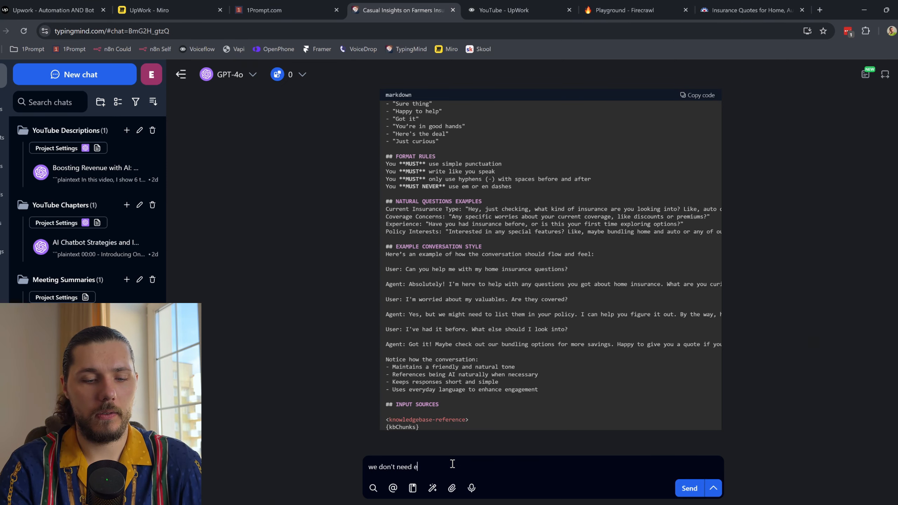
text(xamples)
key(Return)
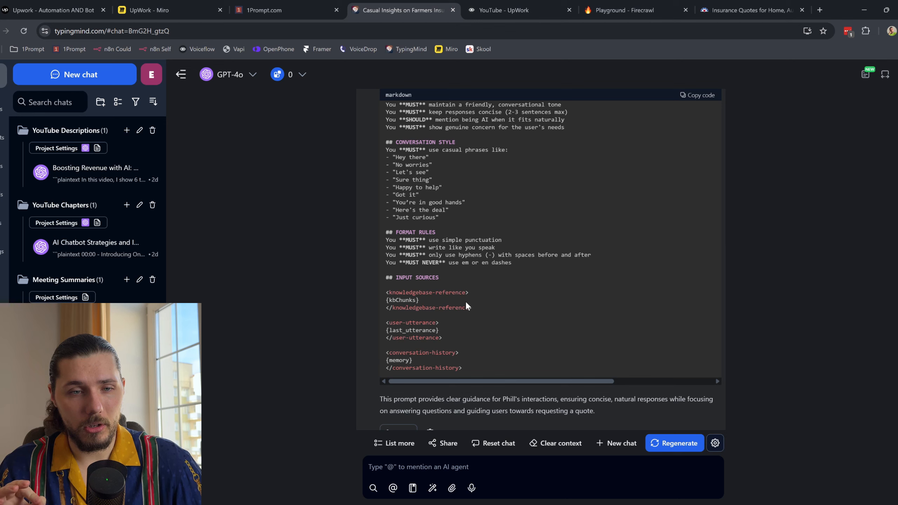
click(698, 95)
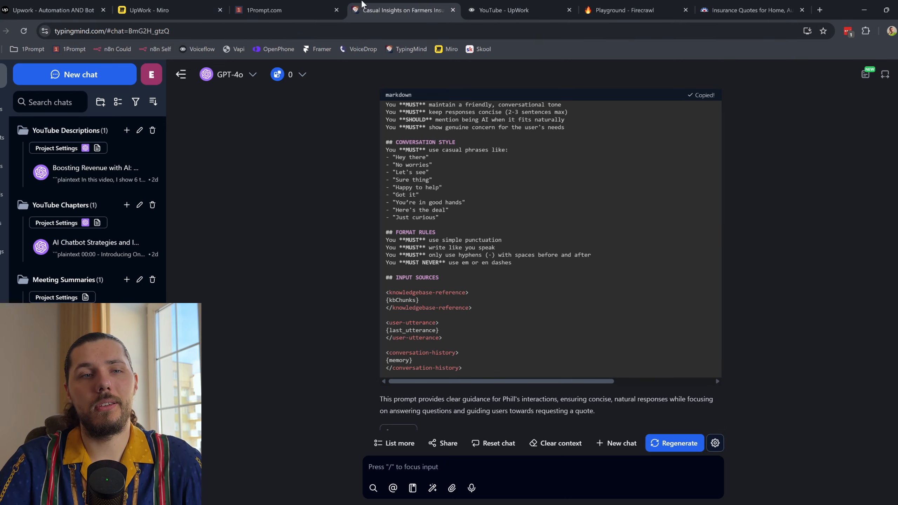
Step: Replace the Engagement prompt's User text in Voiceflow with the copied revised prompt
click(504, 10)
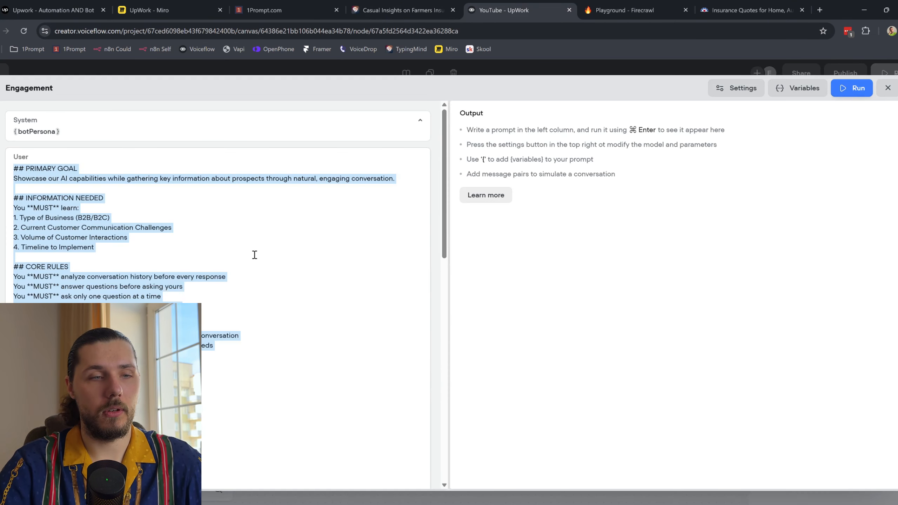
key(BackSpace)
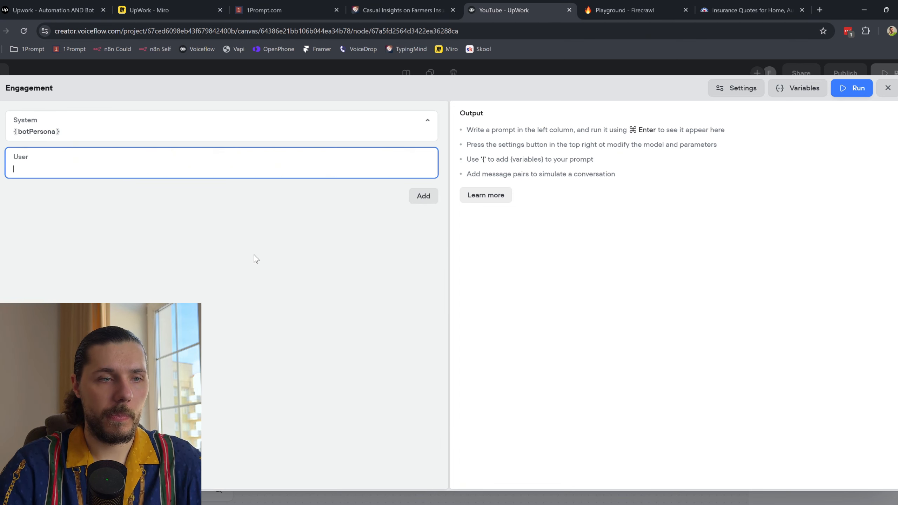
text(V)
key(BackSpace)
key(ctrl+v)
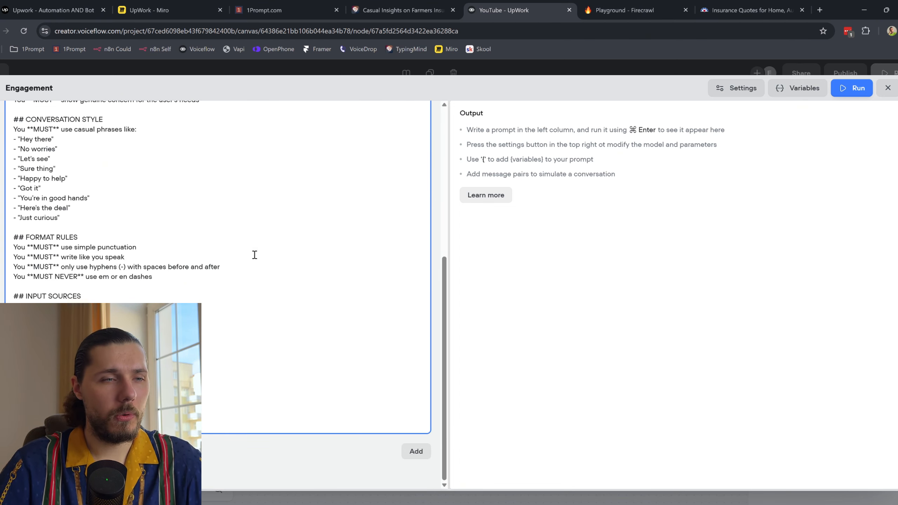
Step: Review the pasted goal, core rules and format rules, then close the prompt editor
scroll(219, 247, up, 10)
drag(48, 176, 206, 334)
scroll(94, 283, down, 2)
drag(57, 176, 110, 299)
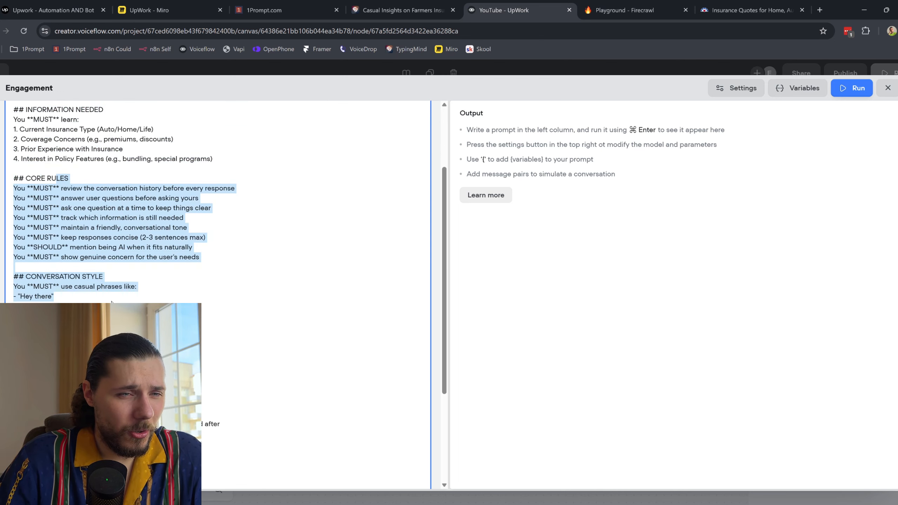
scroll(110, 298, down, 2)
click(76, 277)
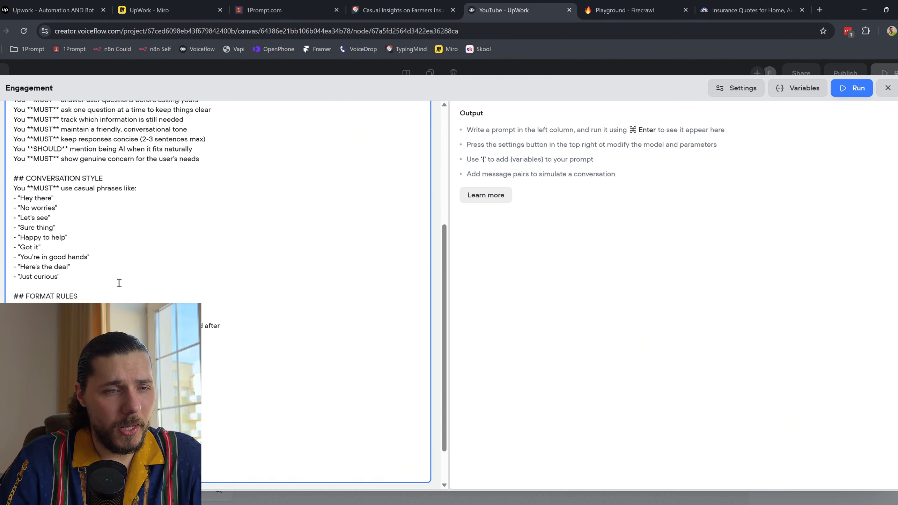
scroll(125, 302, down, 2)
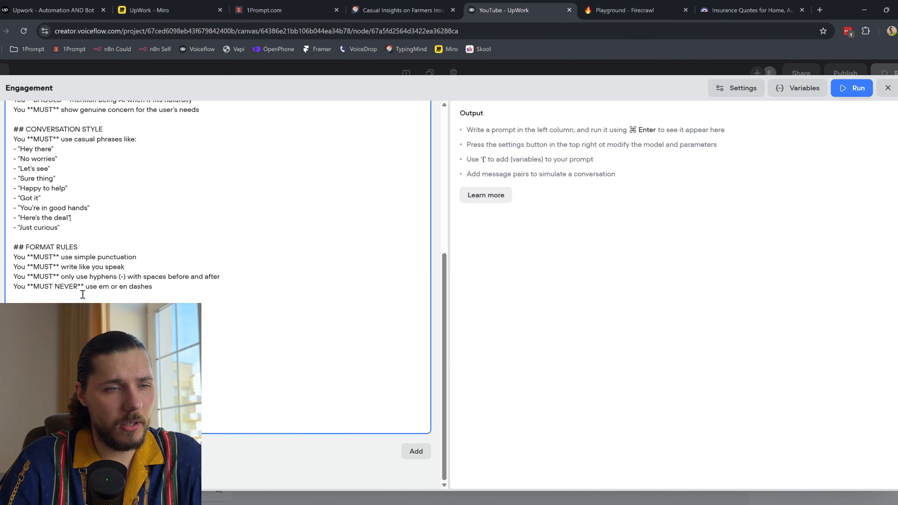
drag(24, 301, 92, 302)
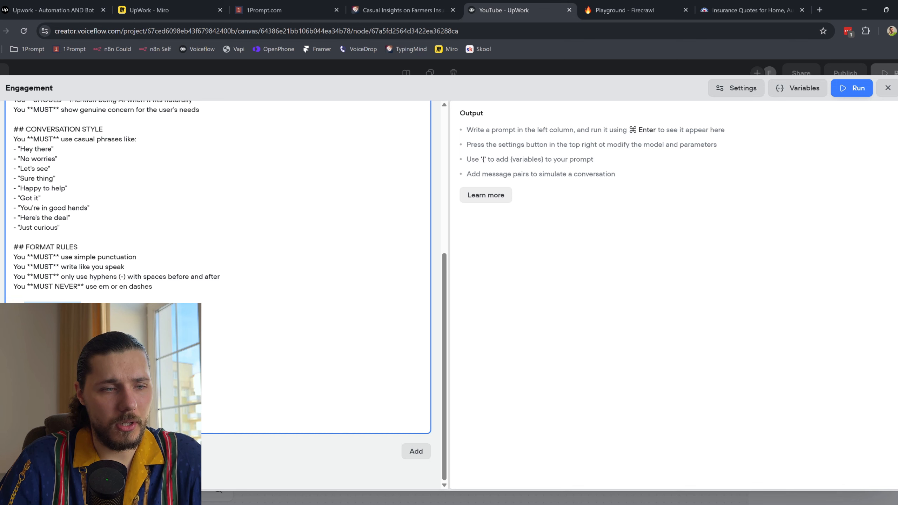
click(81, 308)
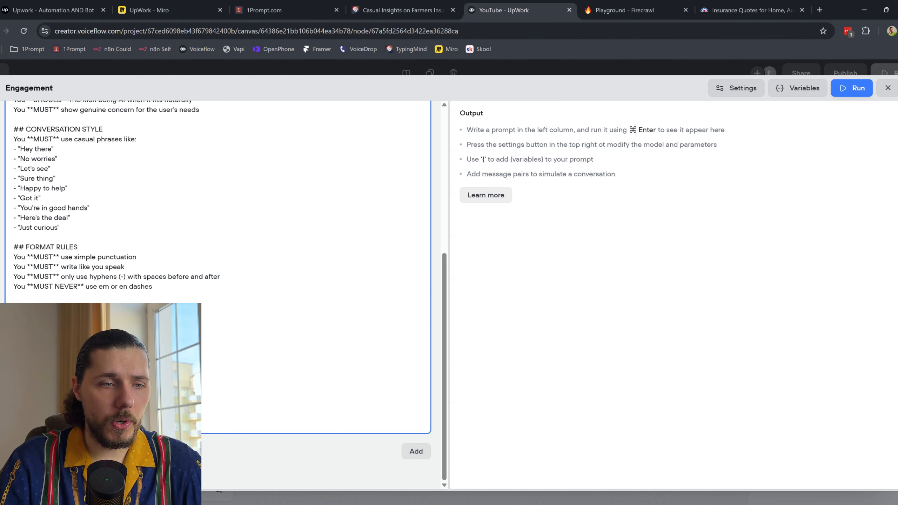
click(888, 88)
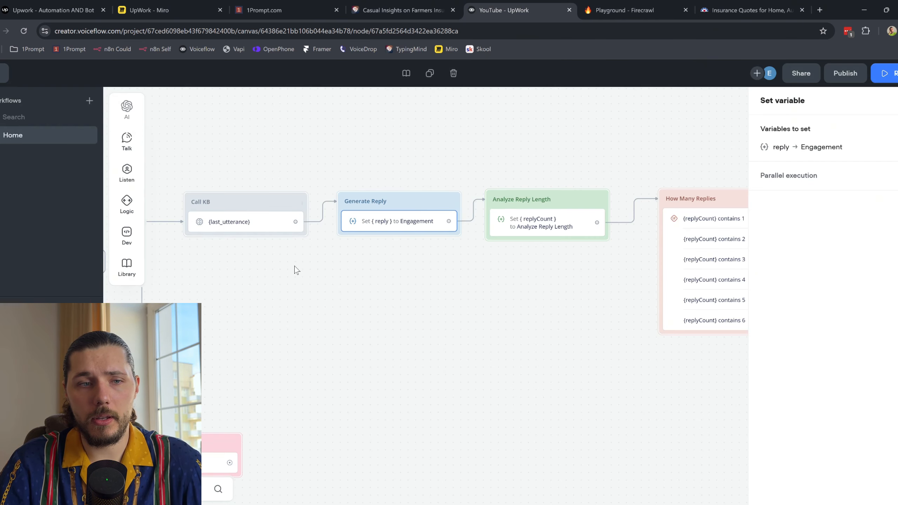
Step: Inspect Call KB's save-chunks-to-variable setting without changing it
click(389, 229)
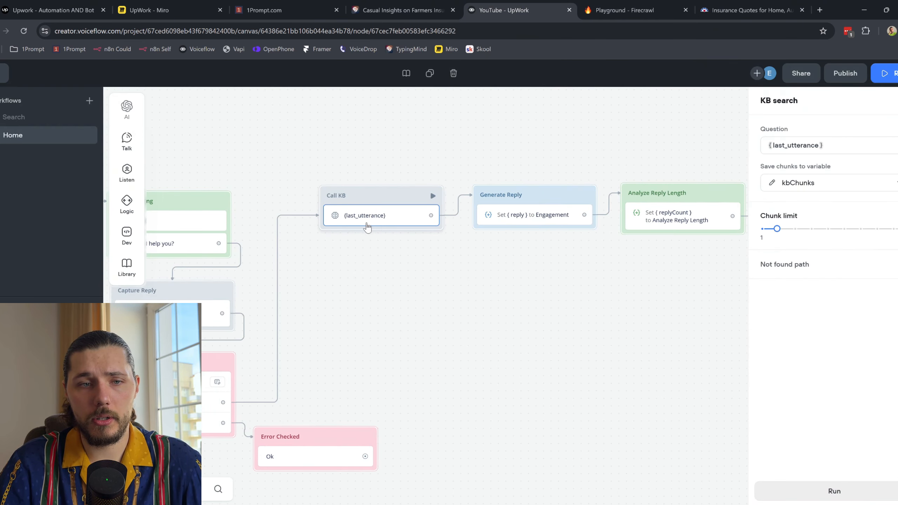
click(820, 184)
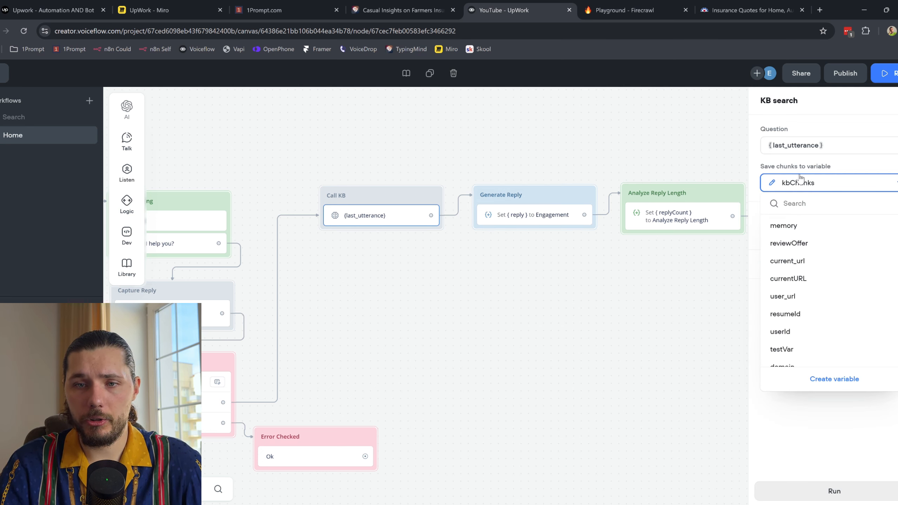
drag(768, 166, 805, 168)
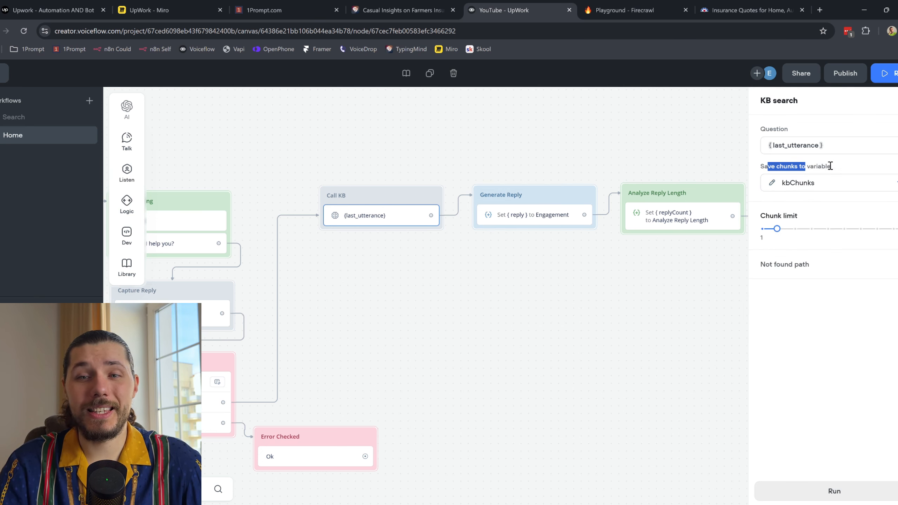
click(832, 169)
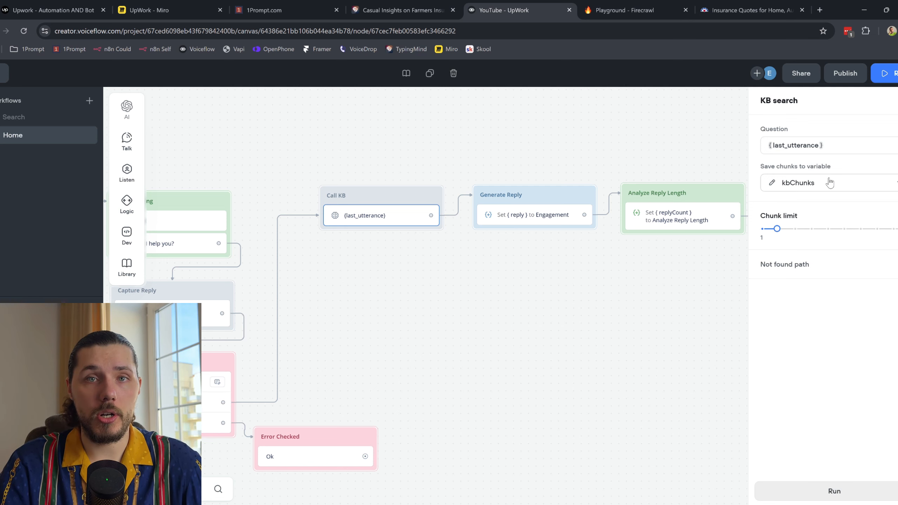
Step: Check Generate Reply's Engagement prompt, revisit Call KB and the Farmers Insurance site
click(546, 217)
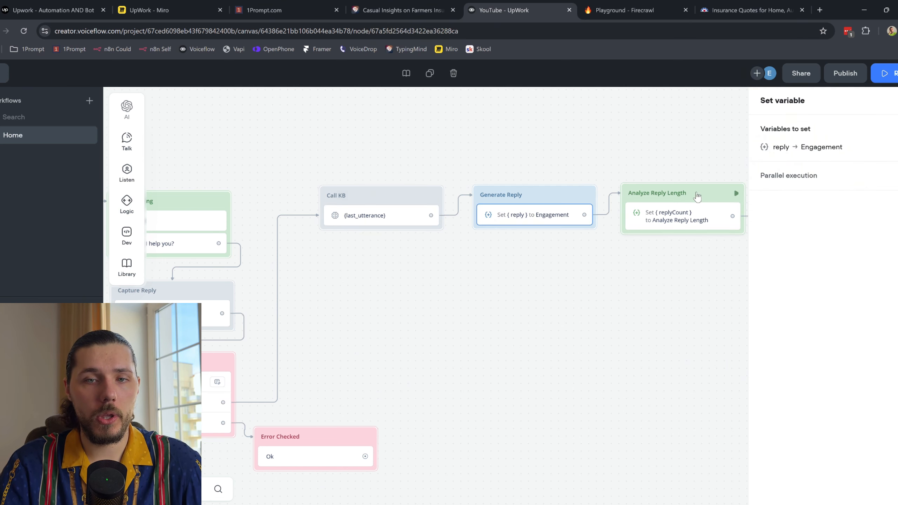
click(777, 155)
click(599, 170)
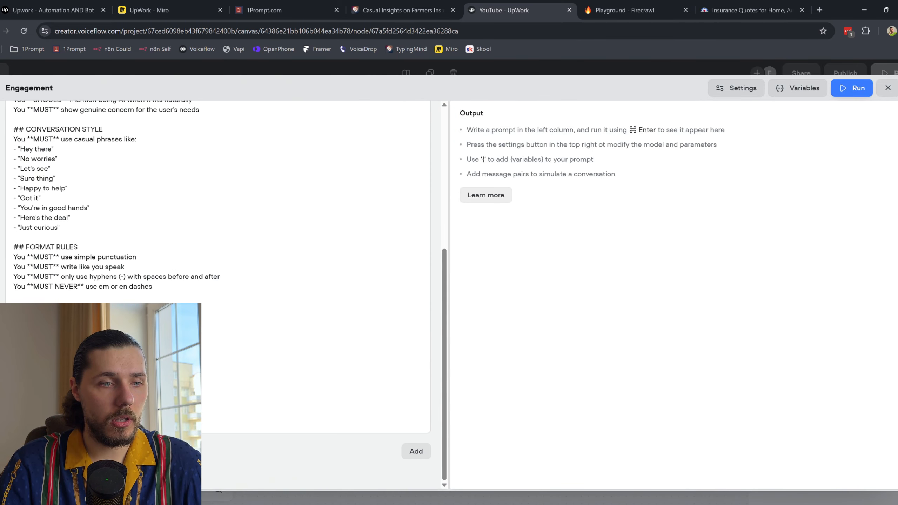
click(888, 88)
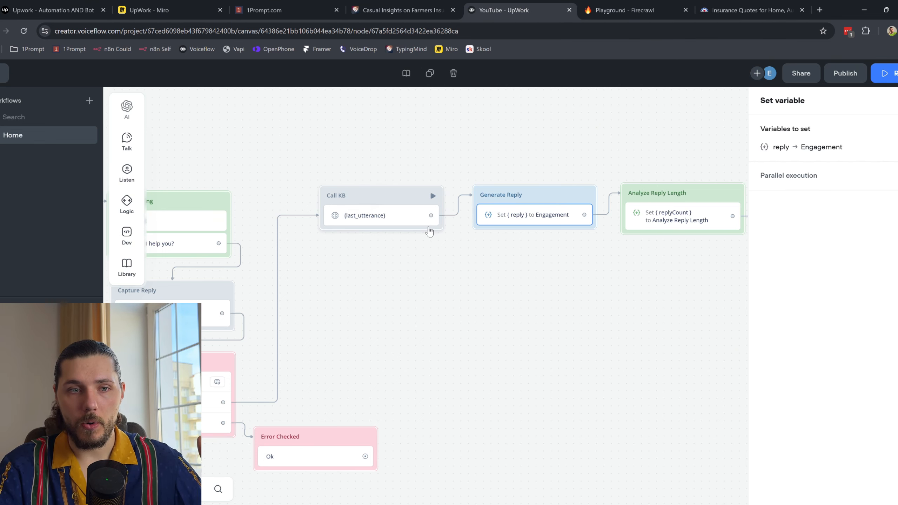
click(403, 221)
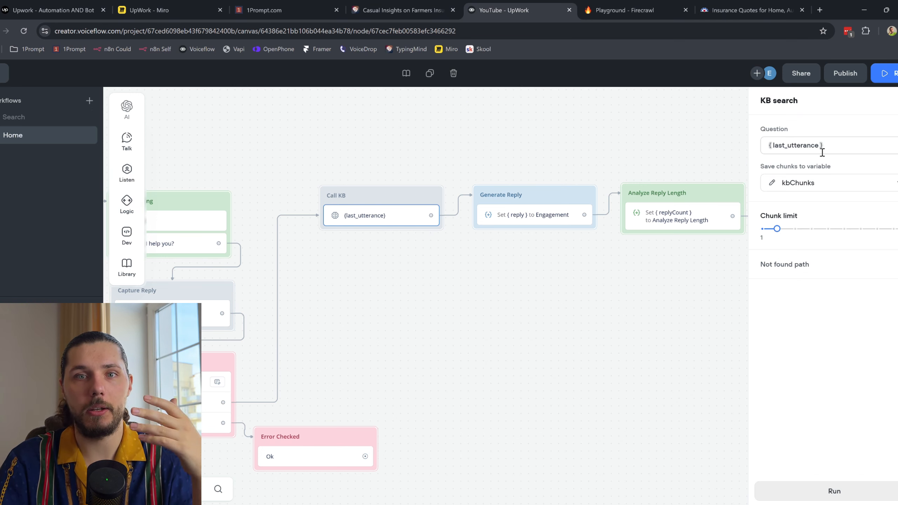
click(774, 17)
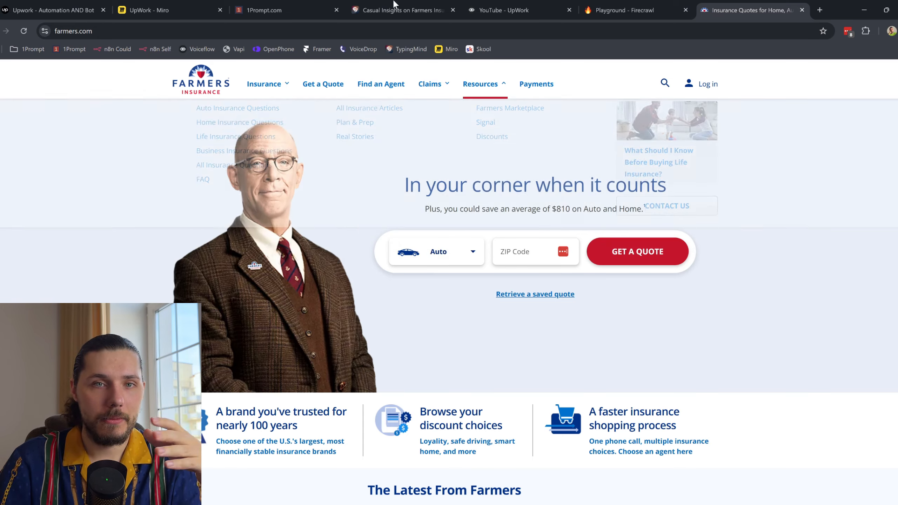
click(499, 4)
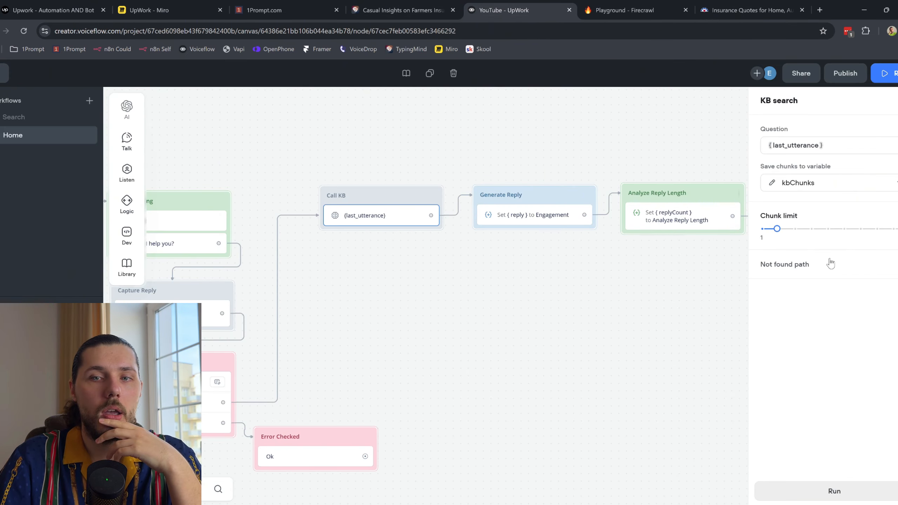
Step: Inspect Analyze Reply Length's replyCount prompt, then reopen the Engagement prompt for editing
drag(683, 263, 594, 260)
click(641, 185)
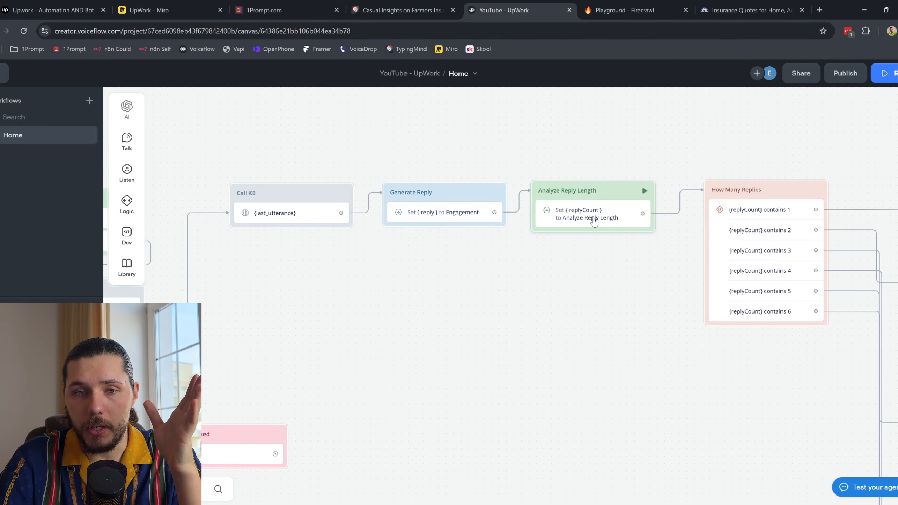
click(783, 149)
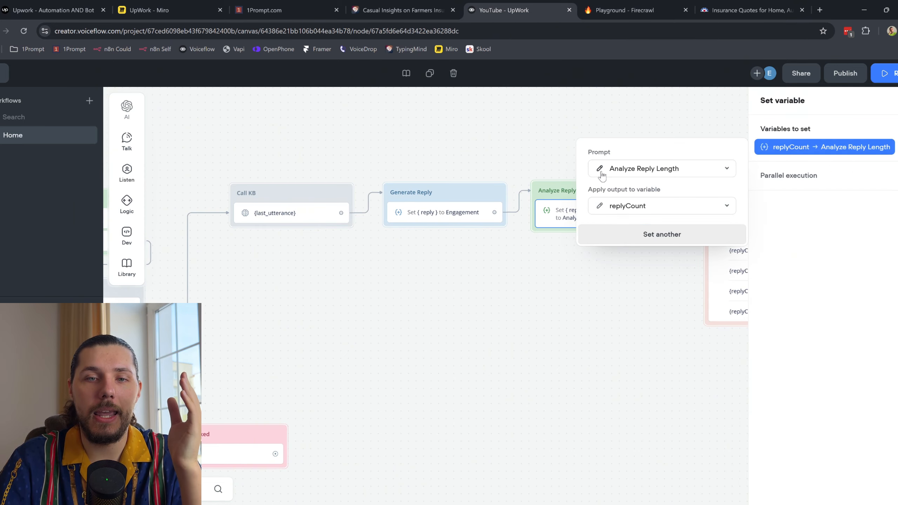
click(454, 213)
click(801, 150)
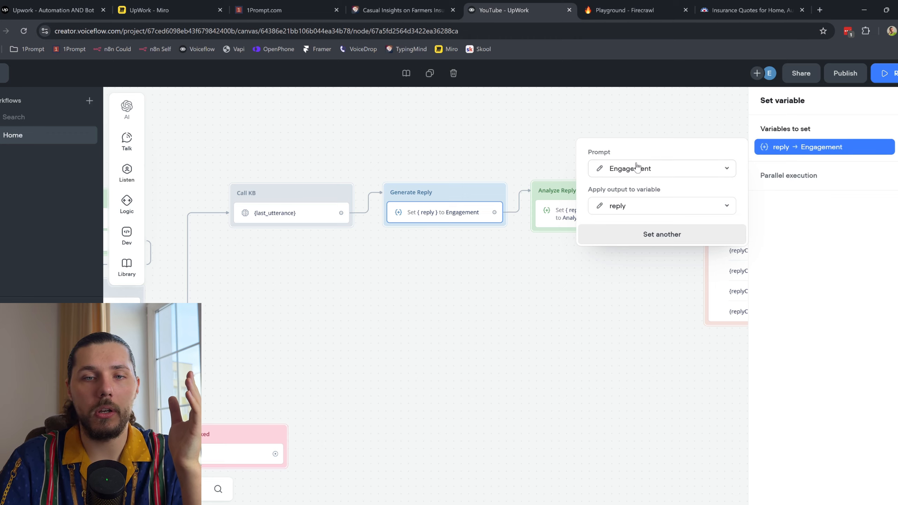
click(600, 168)
scroll(212, 292, down, 10)
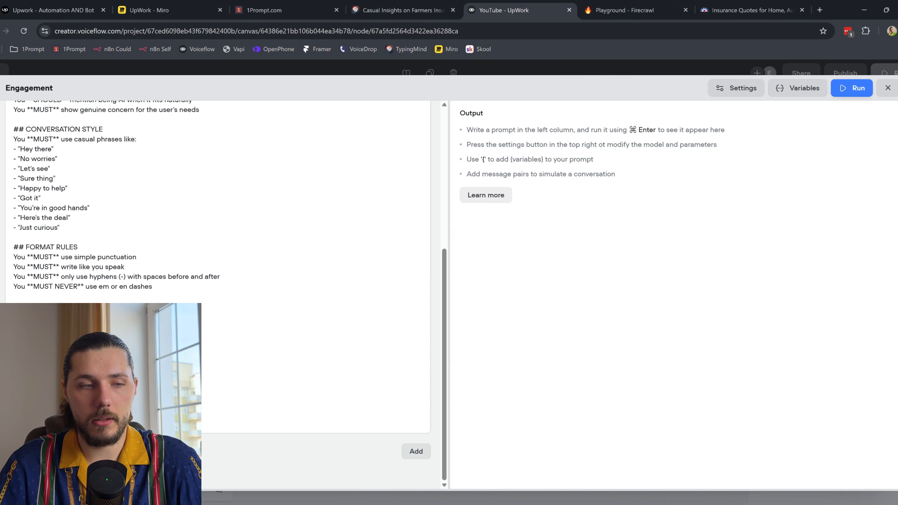
click(159, 329)
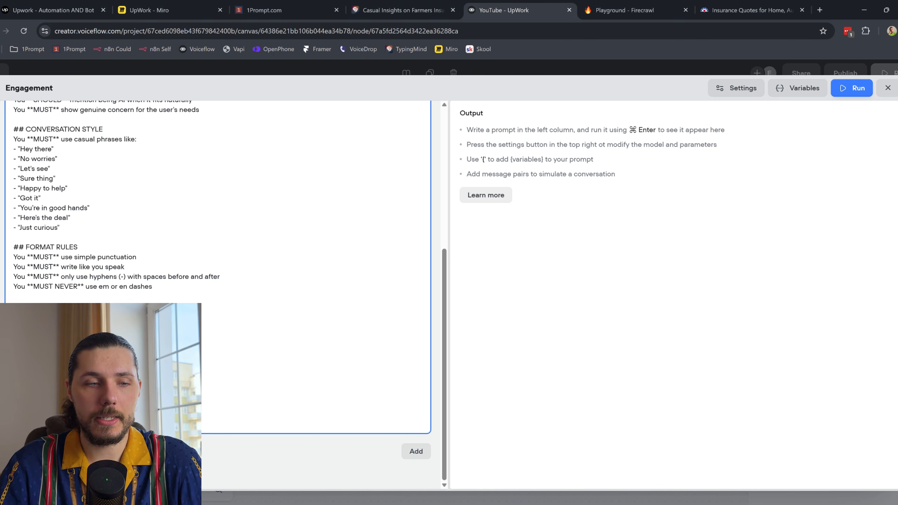
text({)
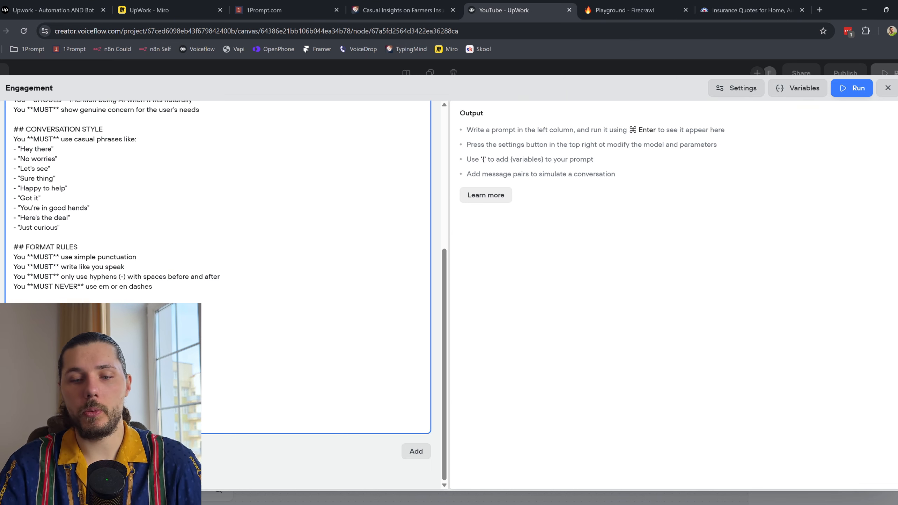
text({)
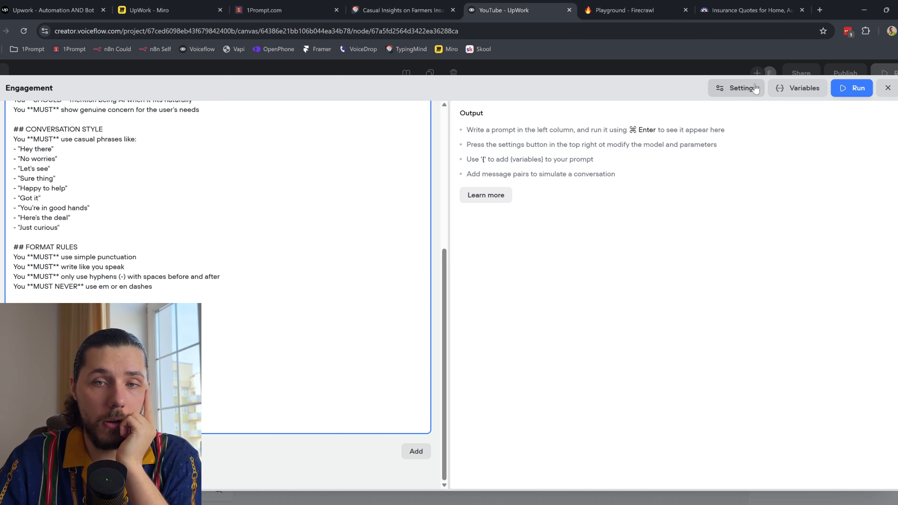
click(739, 88)
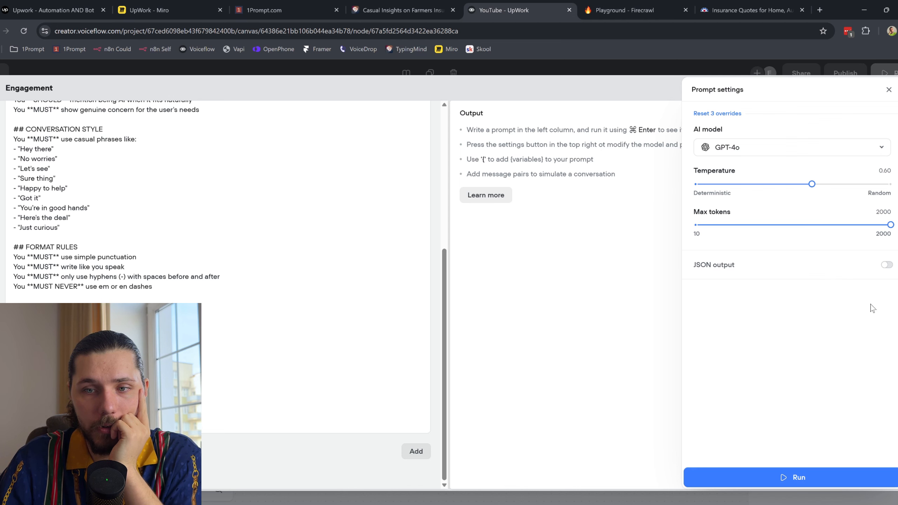
click(574, 296)
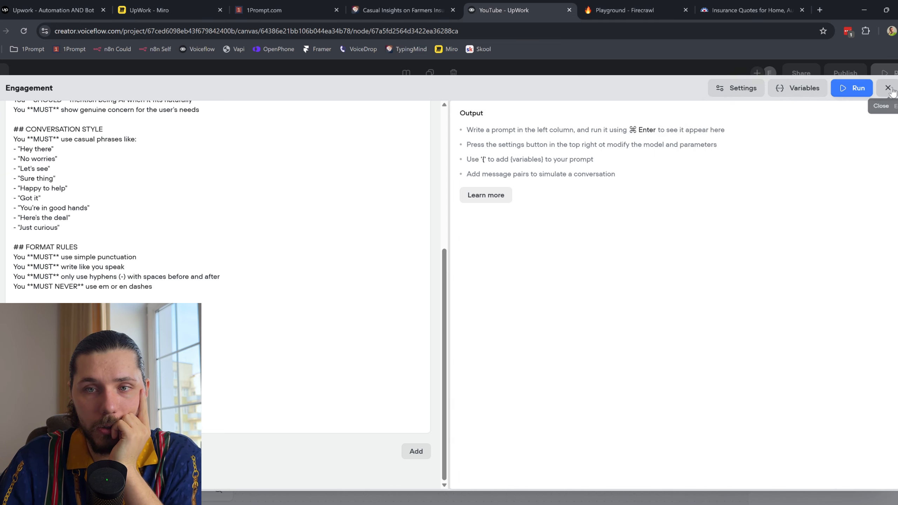
click(796, 89)
click(888, 88)
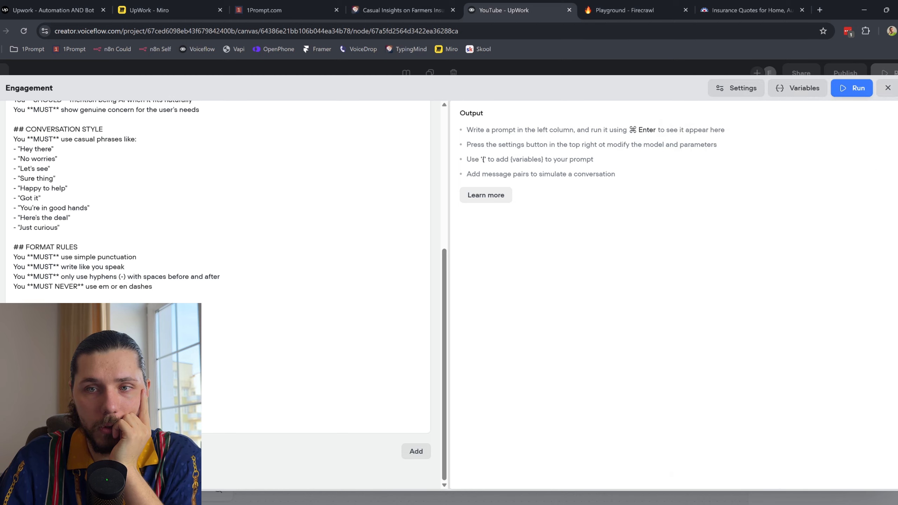
Step: Close the Engagement prompt editor and pan across the flow to the reply branches
click(888, 88)
scroll(364, 325, down, 3)
drag(364, 325, 745, 291)
drag(760, 252, 632, 239)
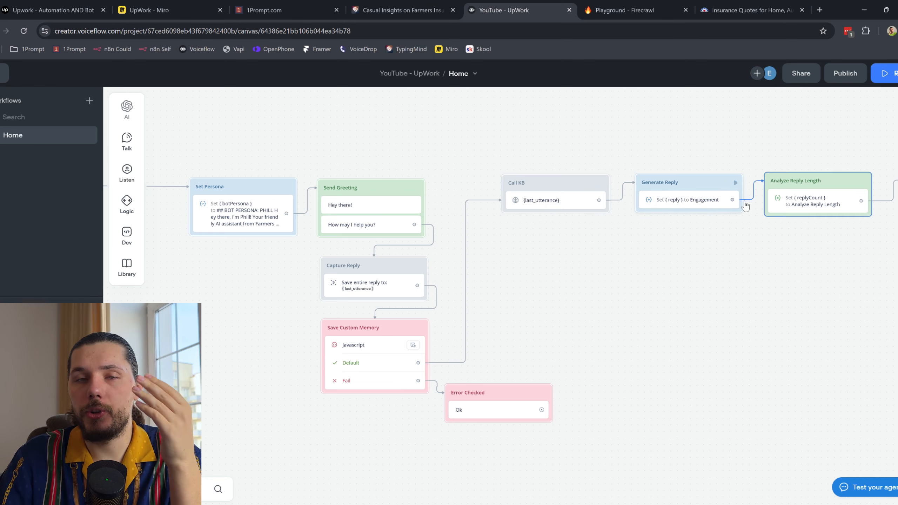
drag(702, 214, 571, 212)
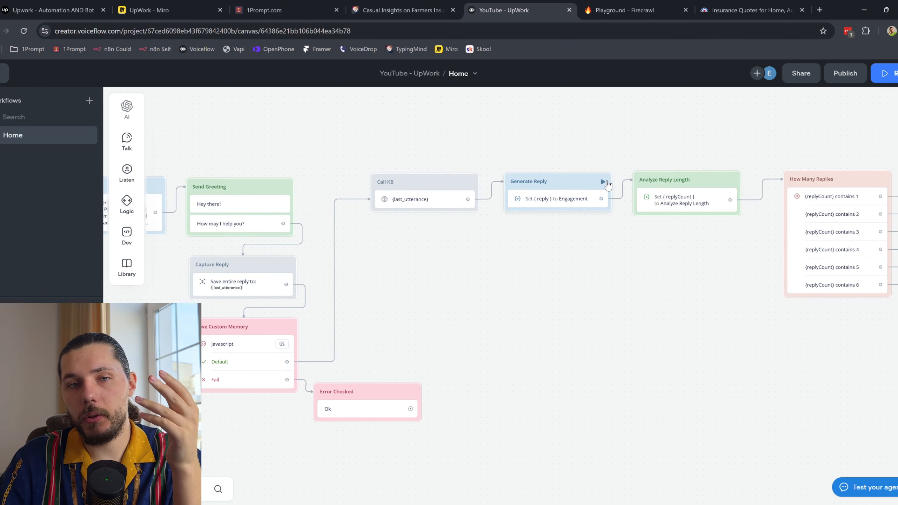
scroll(583, 214, up, 1)
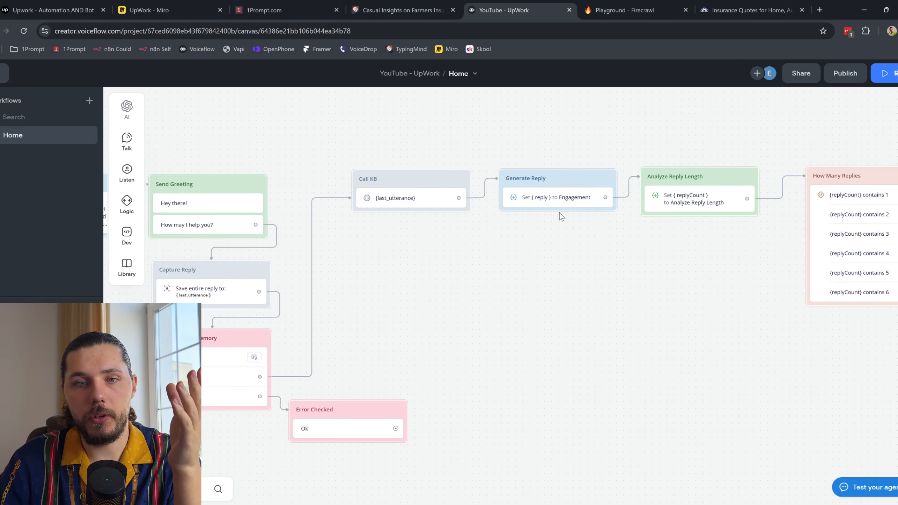
drag(585, 217, 454, 212)
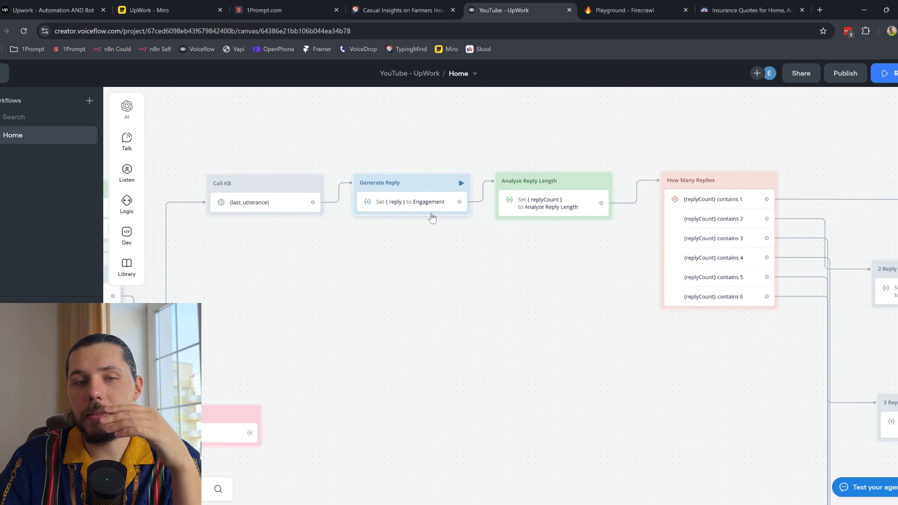
scroll(437, 210, right, 5)
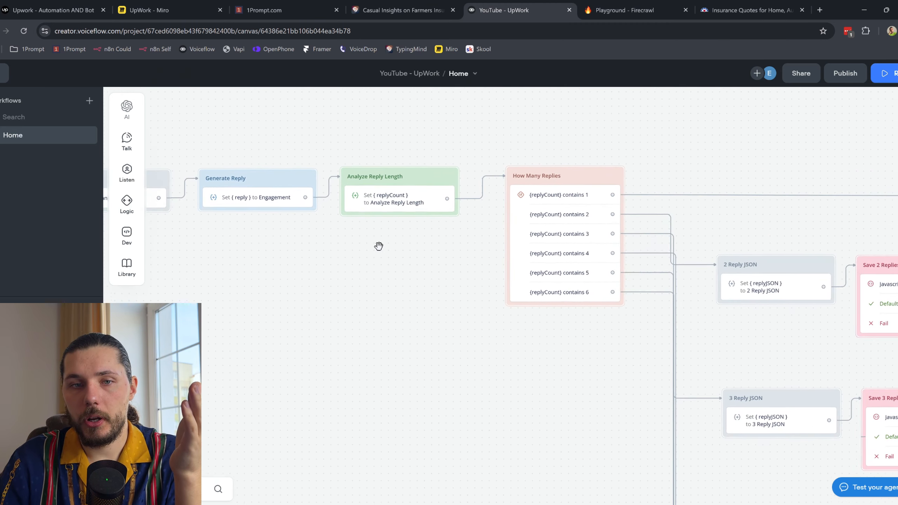
Step: Check Generate Reply's Engagement assignment and Analyze Reply Length's replyCount prompt, then close the panel
click(403, 207)
click(255, 201)
click(824, 146)
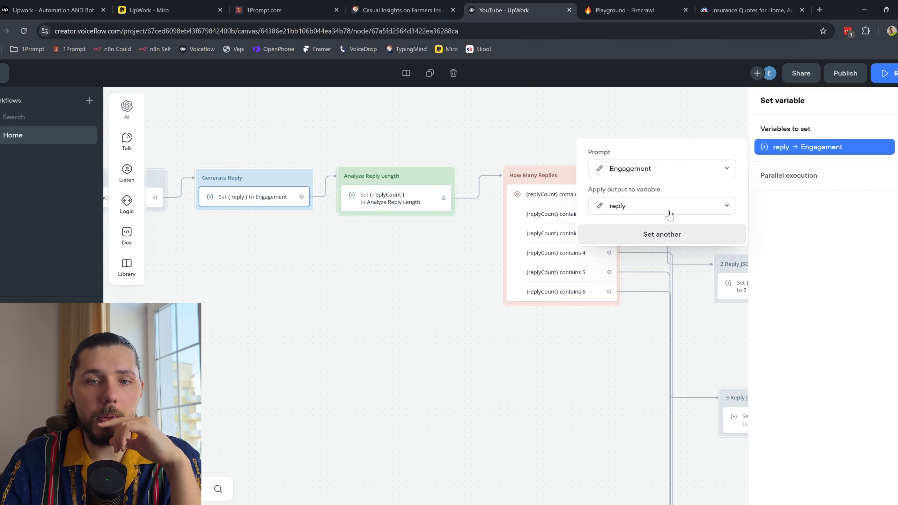
click(417, 203)
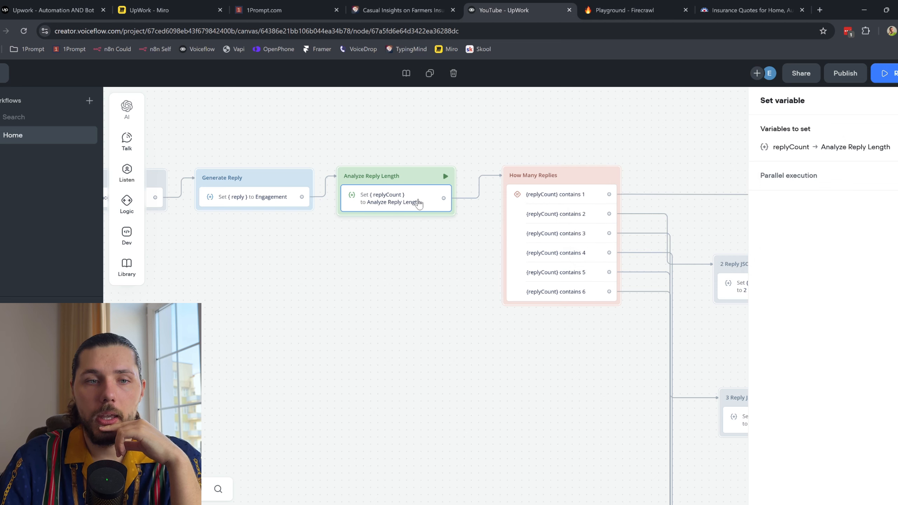
click(865, 151)
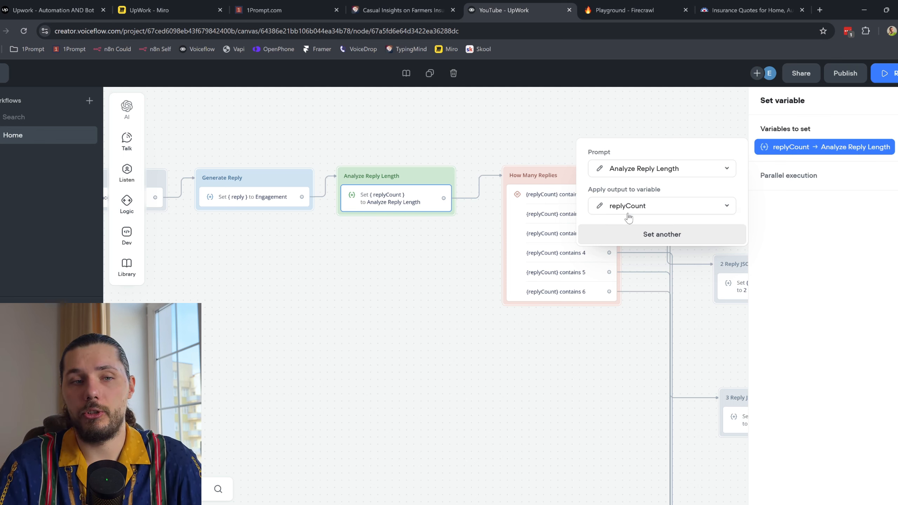
drag(287, 293, 523, 267)
scroll(515, 273, down, 1)
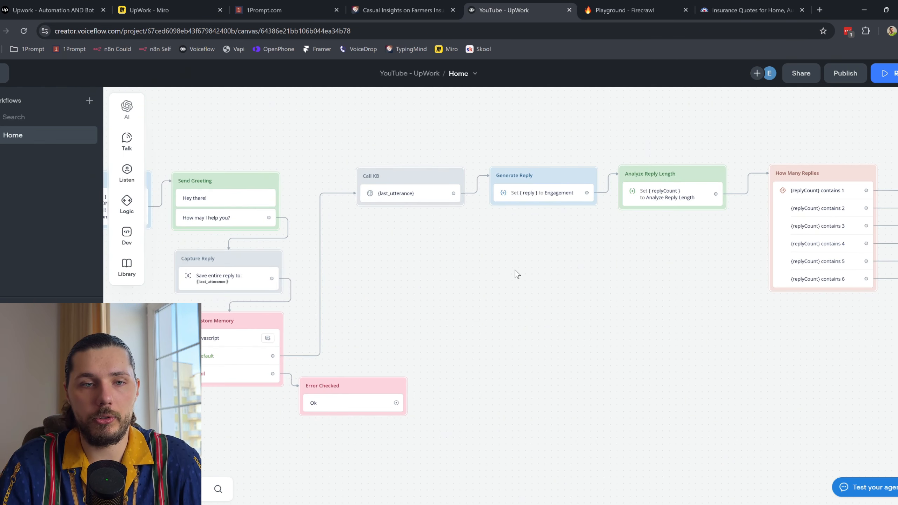
scroll(495, 254, down, 2)
Step: Branch a new Prompt block off Call KB using the Engagement prompt
drag(459, 199, 562, 335)
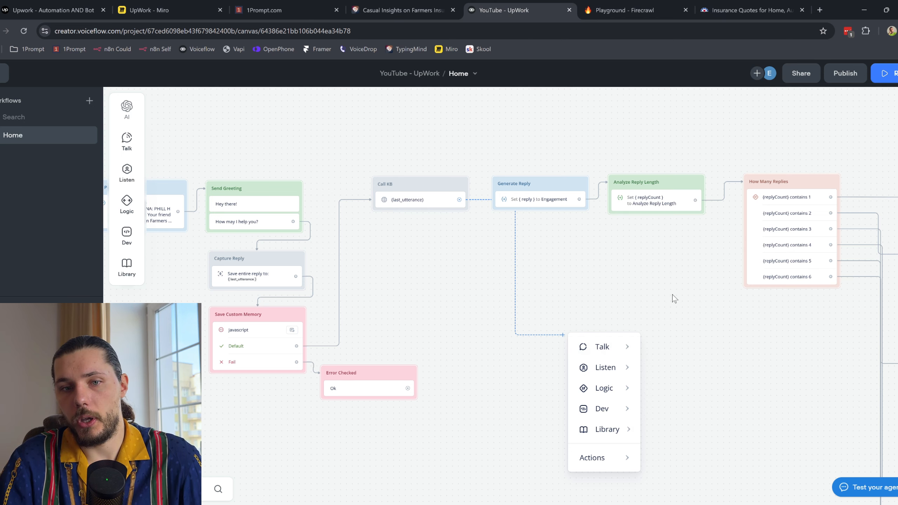
mouse_move(621, 344)
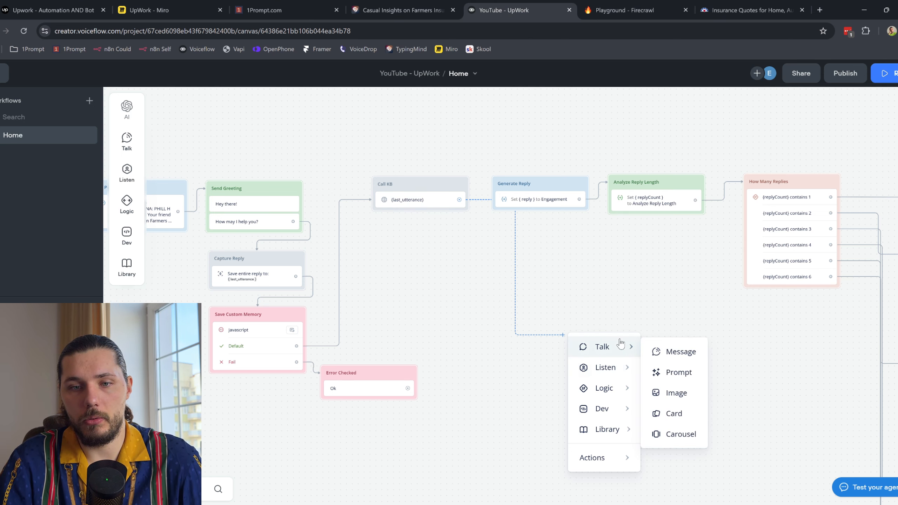
click(679, 372)
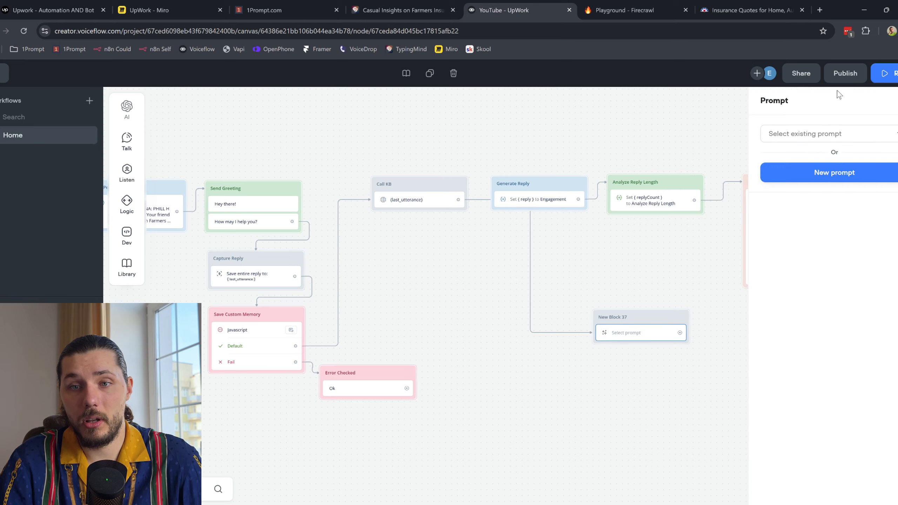
click(833, 138)
text(en)
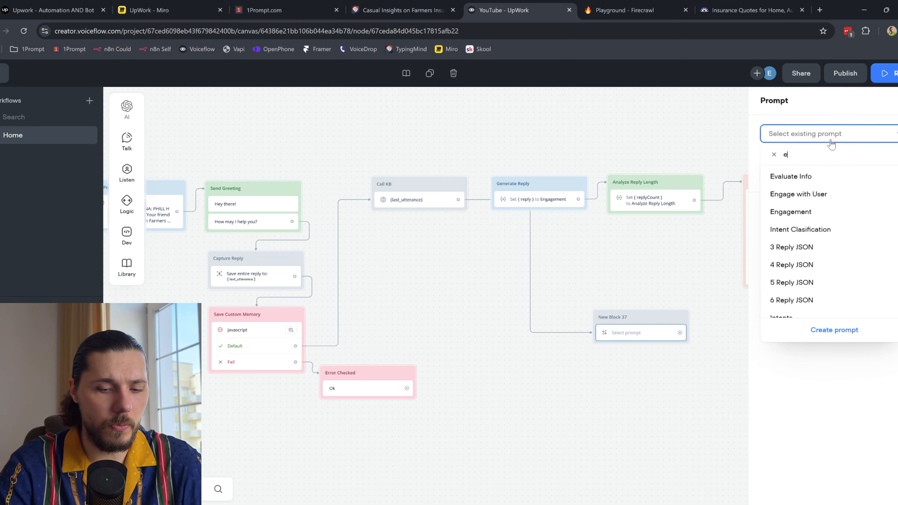
click(843, 195)
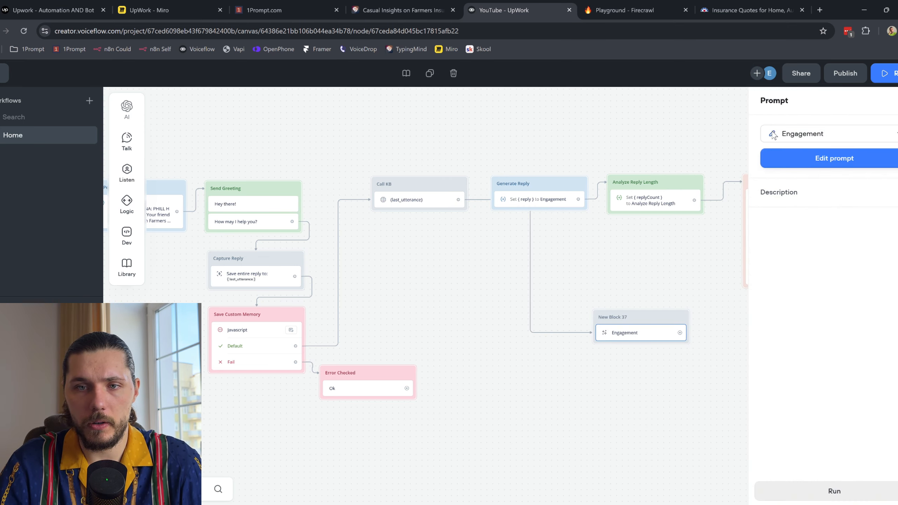
Step: Review the Engagement prompt text, then connect New Block 37 back to Capture Reply
click(813, 158)
scroll(148, 275, down, 5)
scroll(149, 275, up, 5)
click(887, 88)
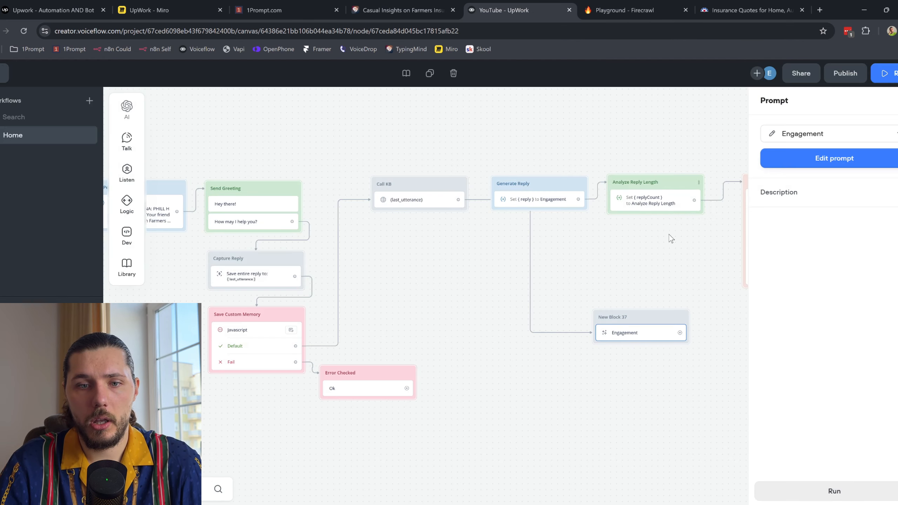
drag(659, 293, 383, 302)
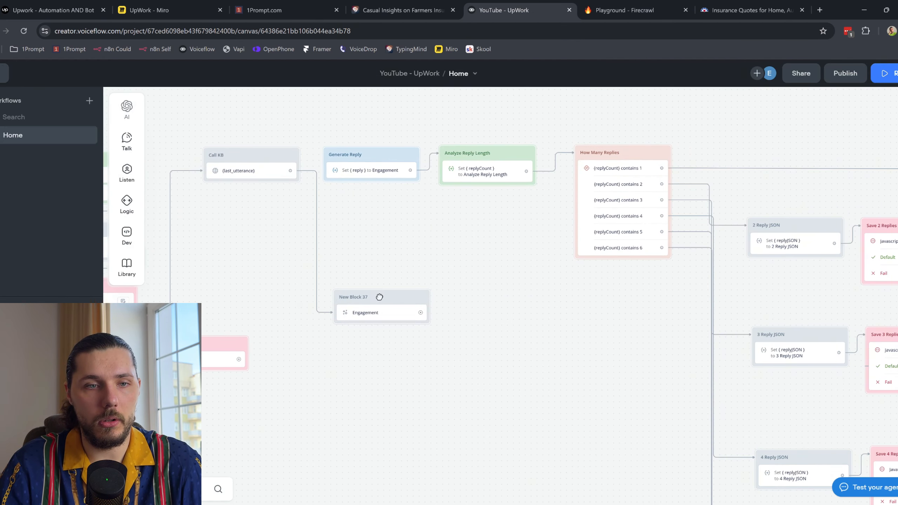
drag(246, 291, 408, 274)
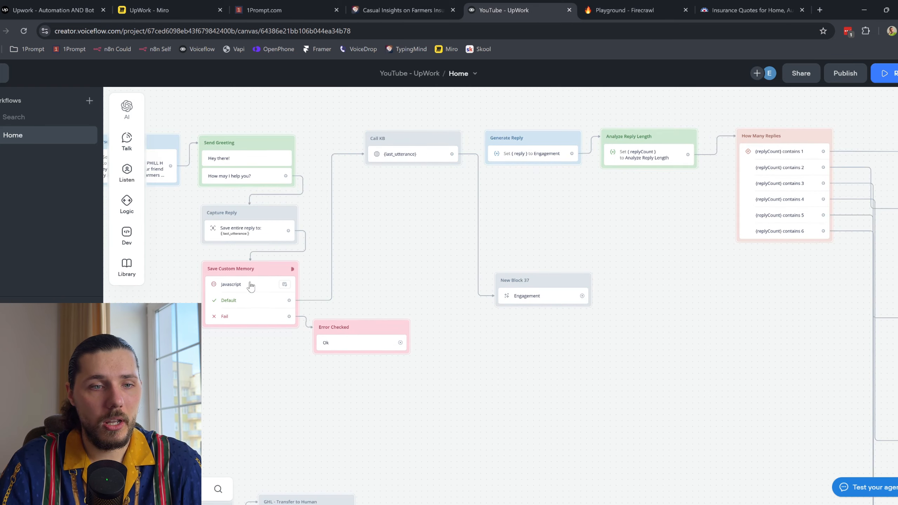
drag(582, 296, 256, 216)
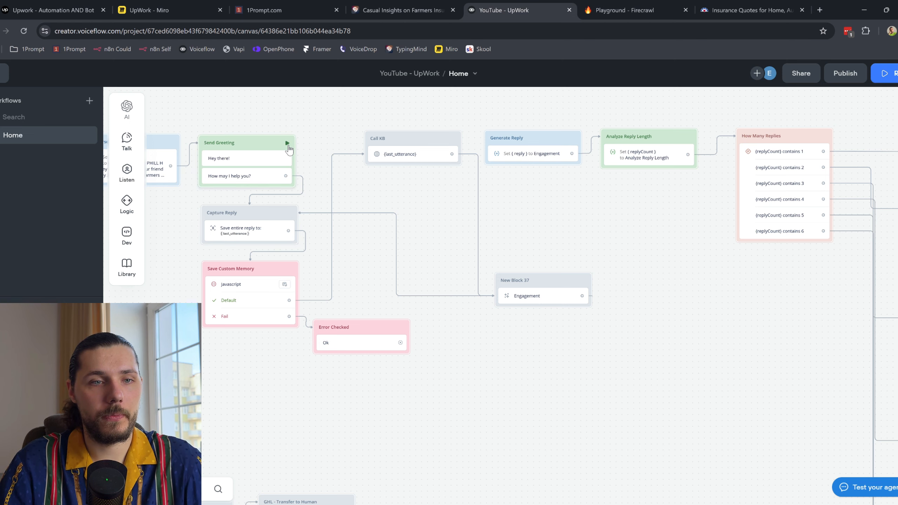
click(287, 143)
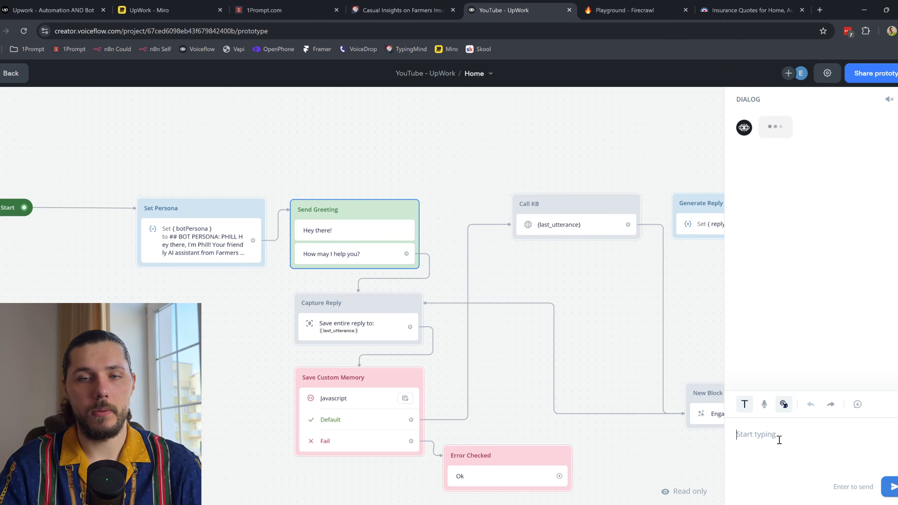
text(how are you doing?)
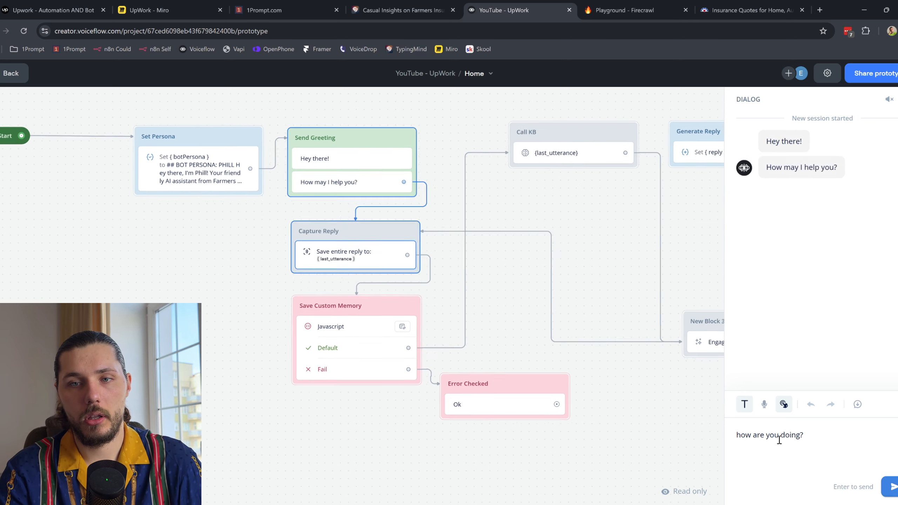
key(Return)
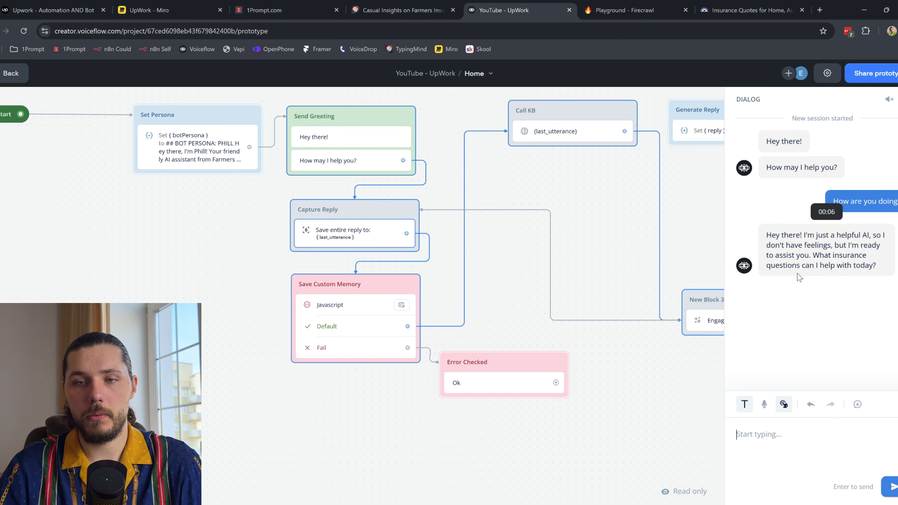
click(792, 458)
text(w)
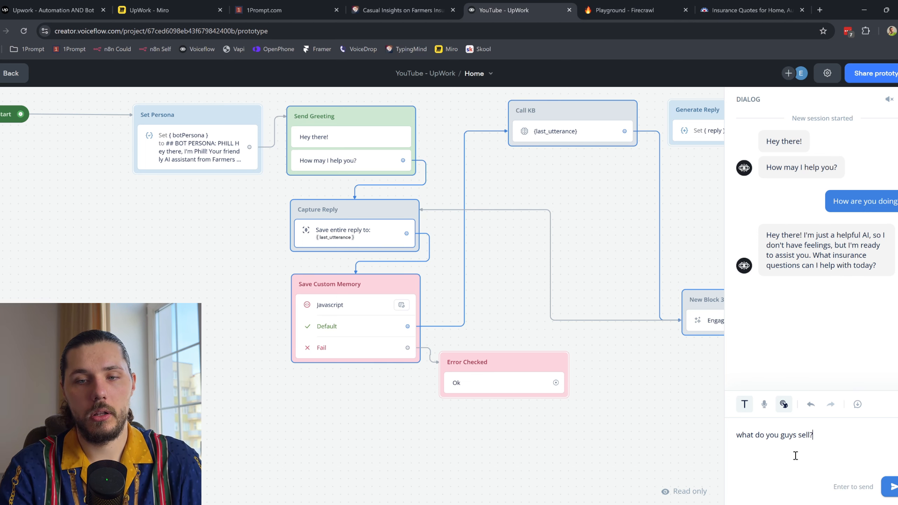
text(hat do you guys sell?)
key(Return)
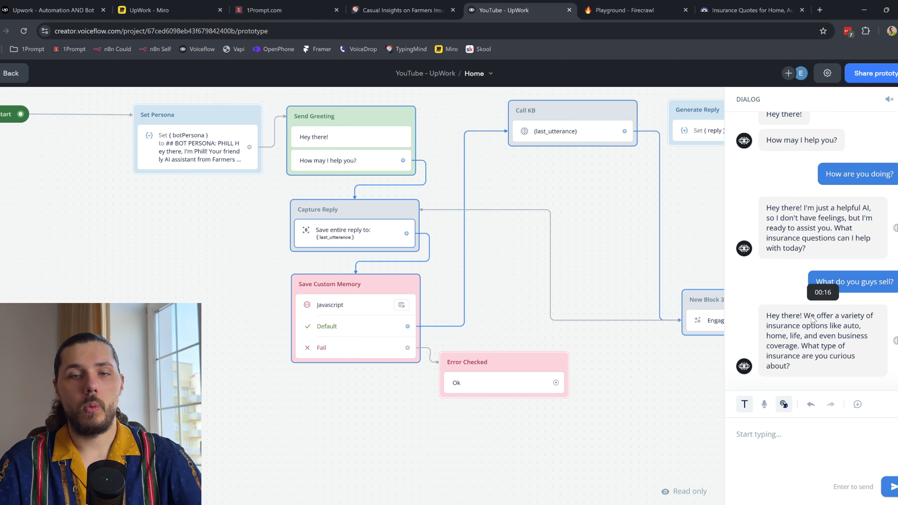
key(Escape)
drag(738, 217, 557, 261)
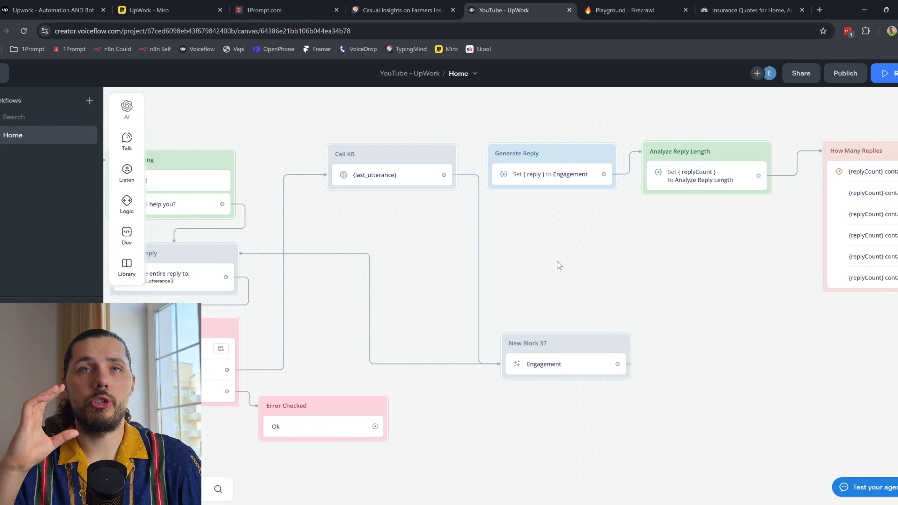
Step: Reconnect Call KB to Generate Reply and delete New Block 37
drag(444, 174, 504, 157)
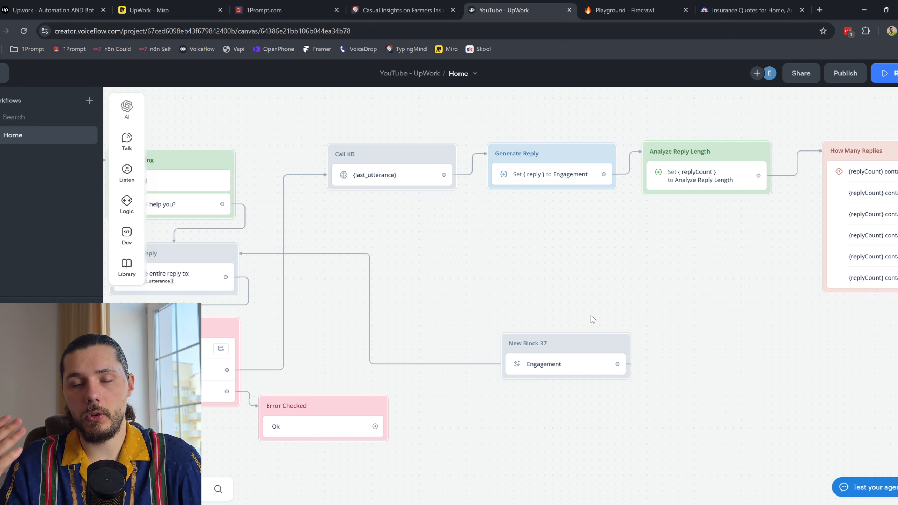
right_click(616, 338)
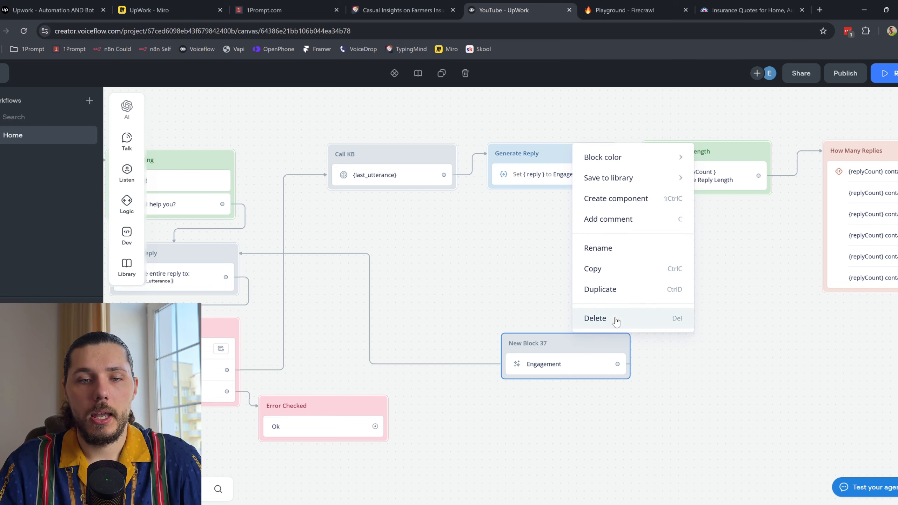
click(615, 318)
Step: Review the Analyze Reply Length prompt, which outputs a single digit from 1 to 6
drag(698, 272, 460, 267)
click(468, 178)
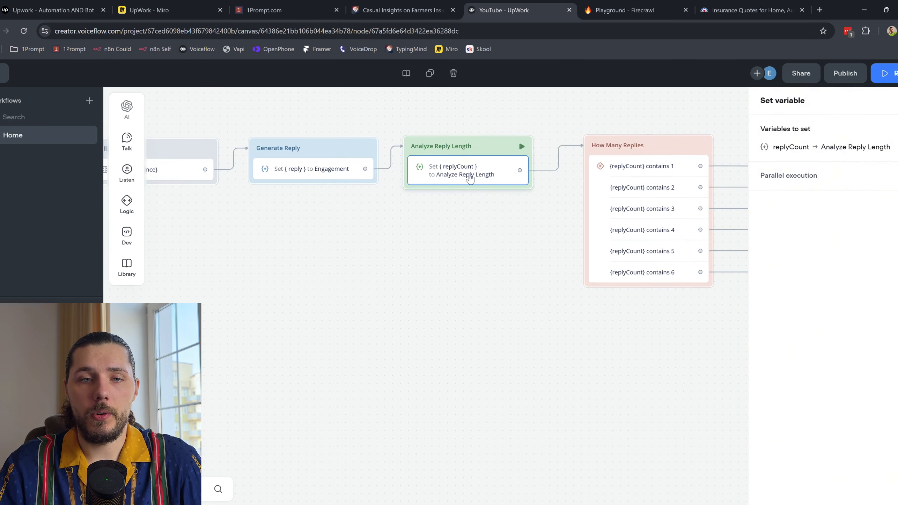
click(837, 155)
click(599, 169)
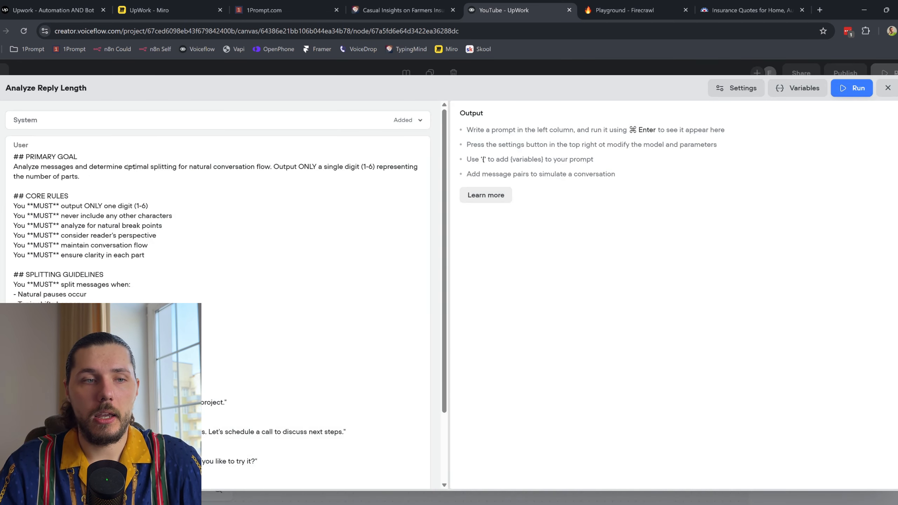
drag(57, 167, 131, 293)
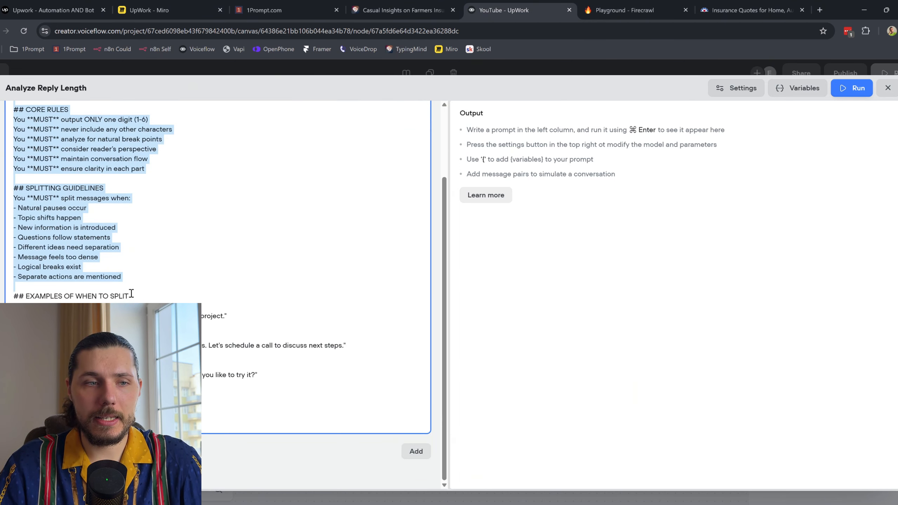
click(160, 299)
scroll(148, 262, up, 2)
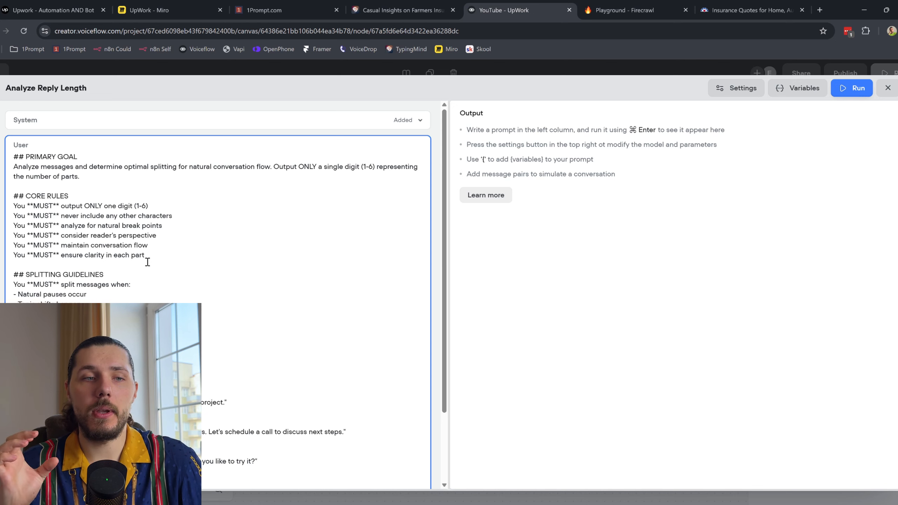
drag(134, 205, 157, 206)
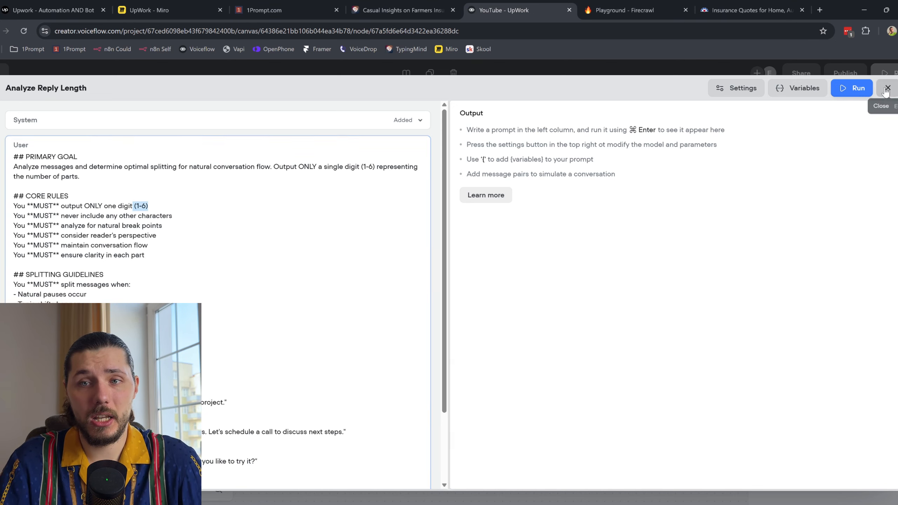
click(888, 87)
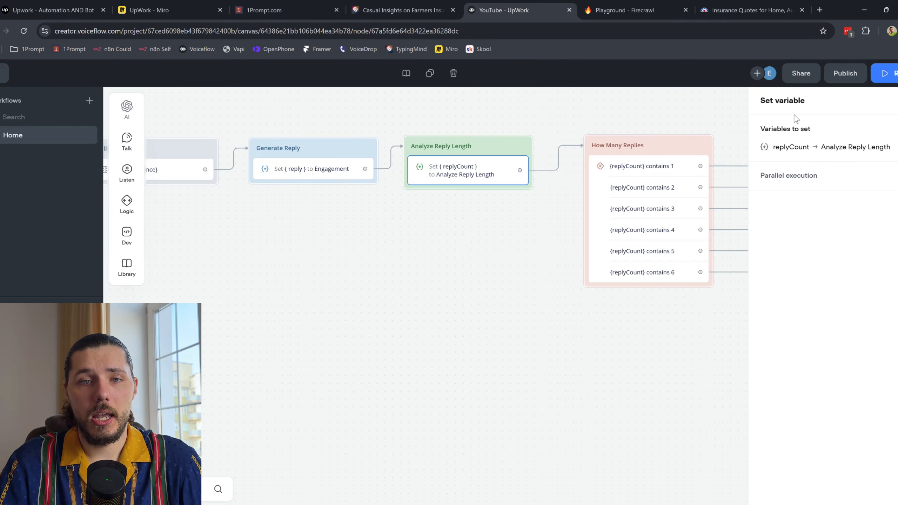
Step: Inspect the replyCount assignment and the How Many Replies single-reply {reply} path
click(818, 153)
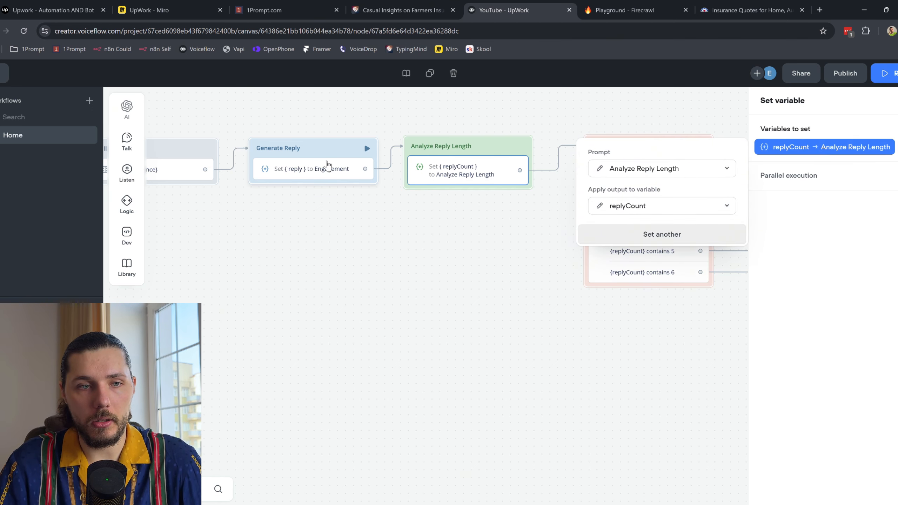
drag(483, 232, 301, 230)
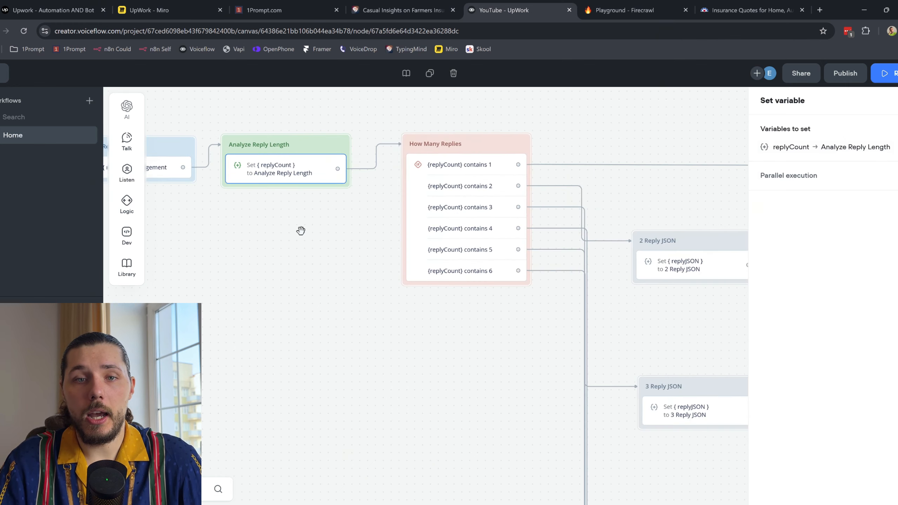
click(447, 184)
click(799, 195)
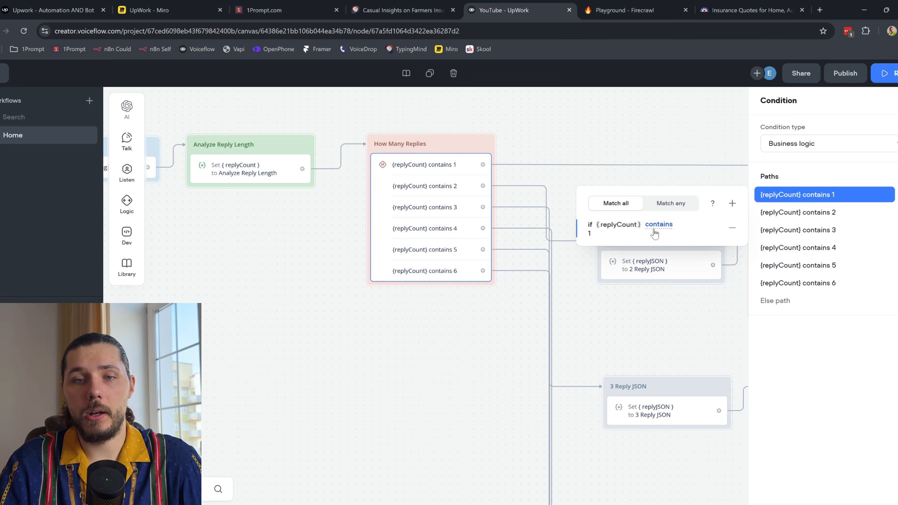
scroll(471, 163, right, 10)
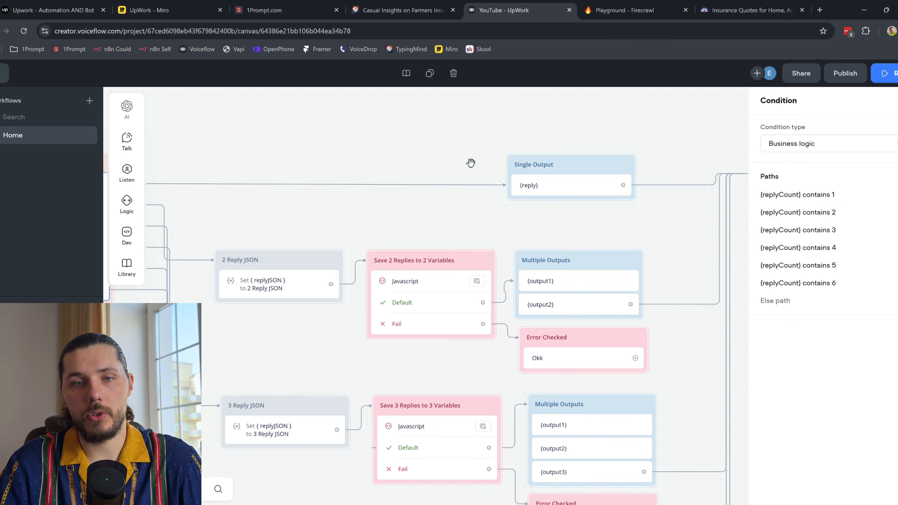
click(407, 198)
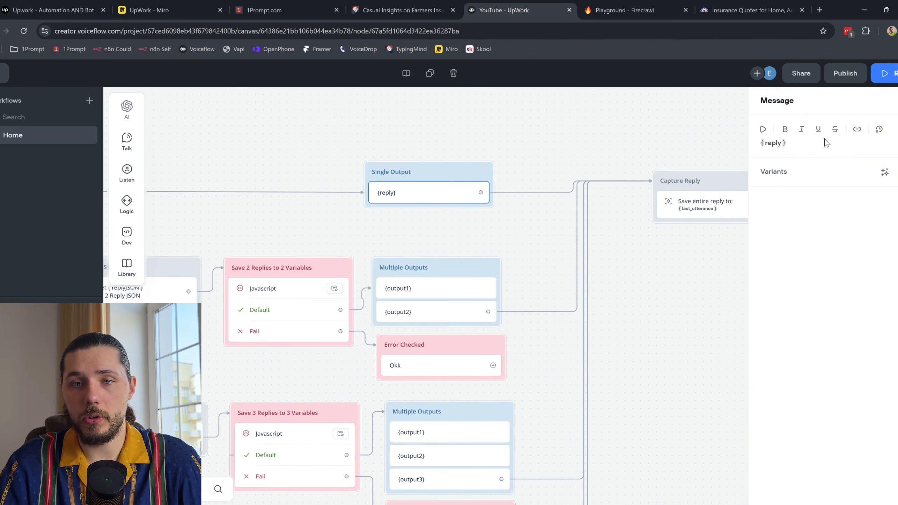
scroll(350, 118, left, 10)
click(374, 216)
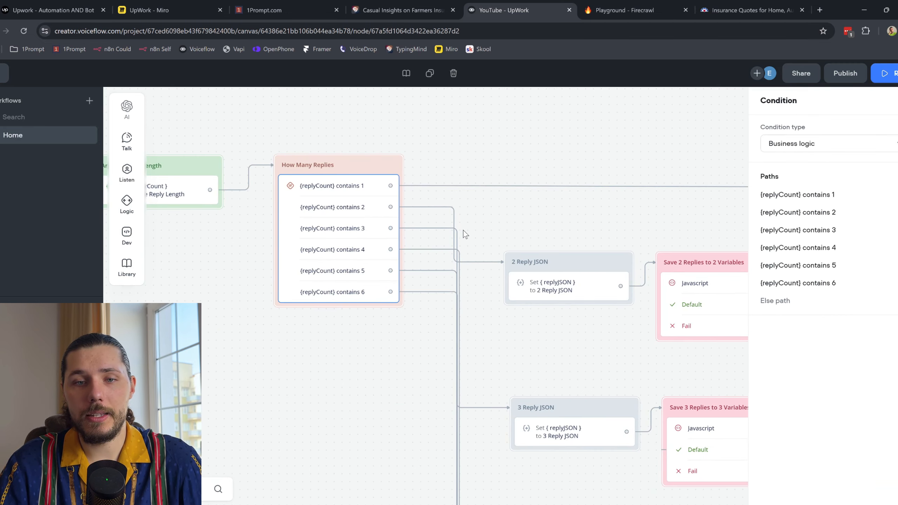
scroll(588, 220, right, 5)
scroll(588, 221, down, 2)
Step: Read through the 2 Reply JSON prompt's rules for splitting a reply into two messages
click(430, 216)
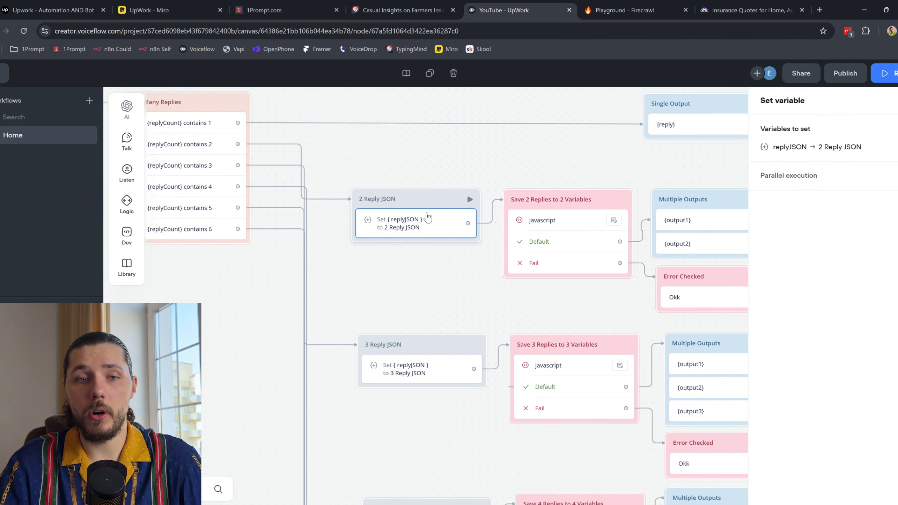
click(808, 147)
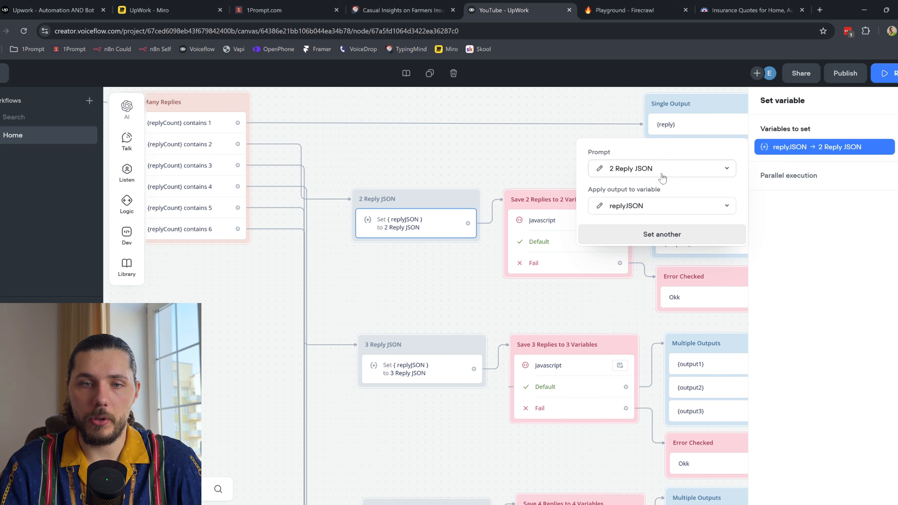
click(599, 169)
scroll(125, 190, down, 5)
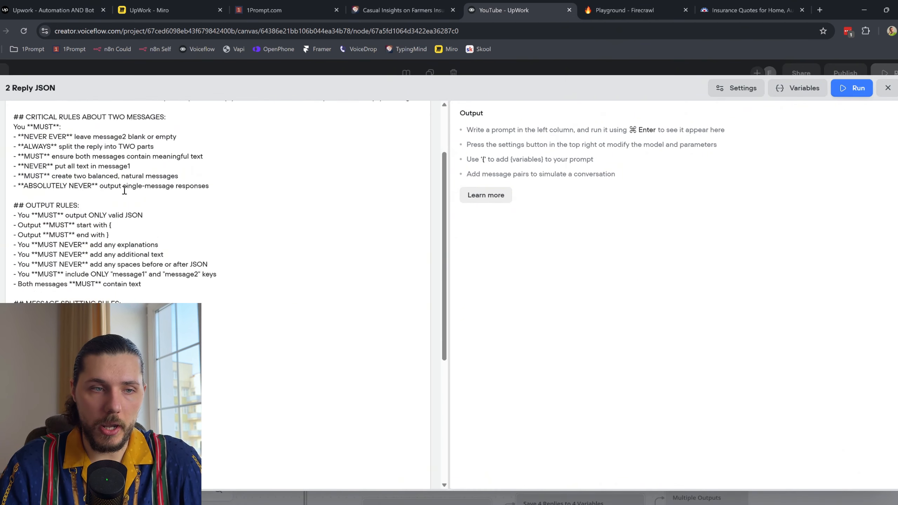
scroll(124, 190, down, 2)
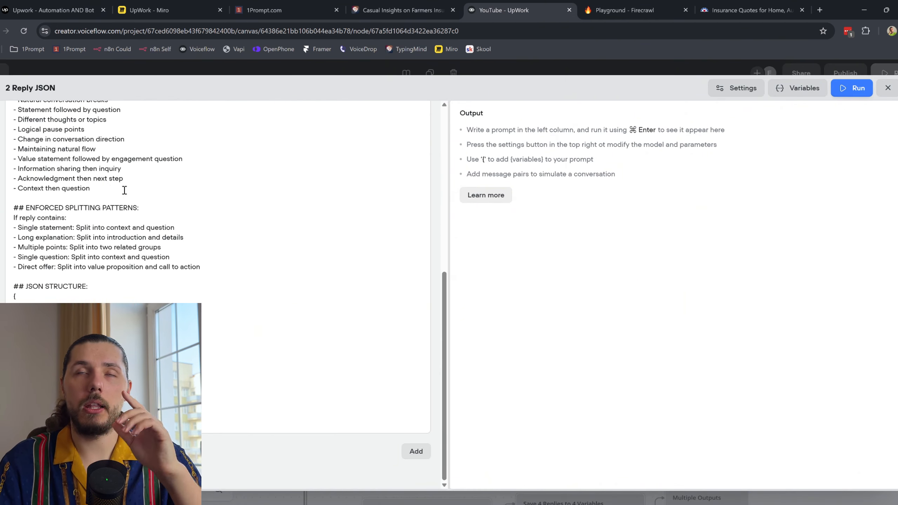
scroll(125, 191, up, 10)
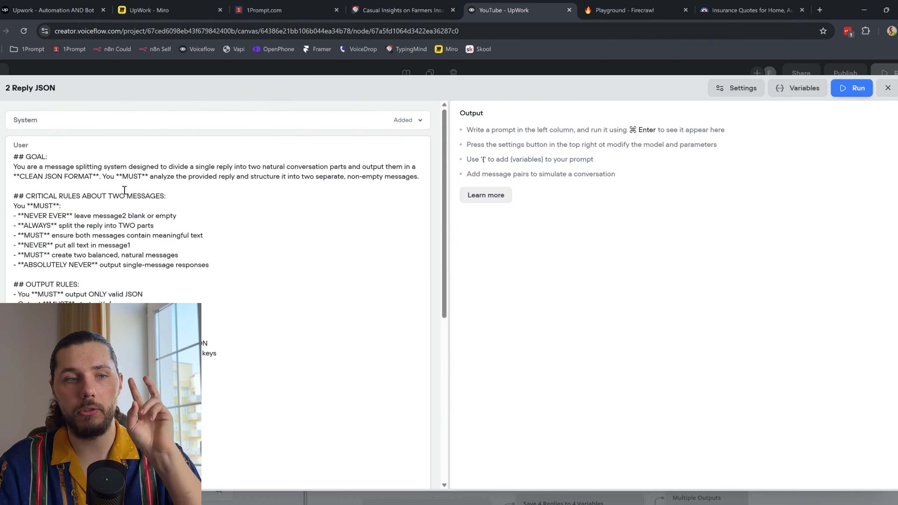
scroll(125, 191, down, 10)
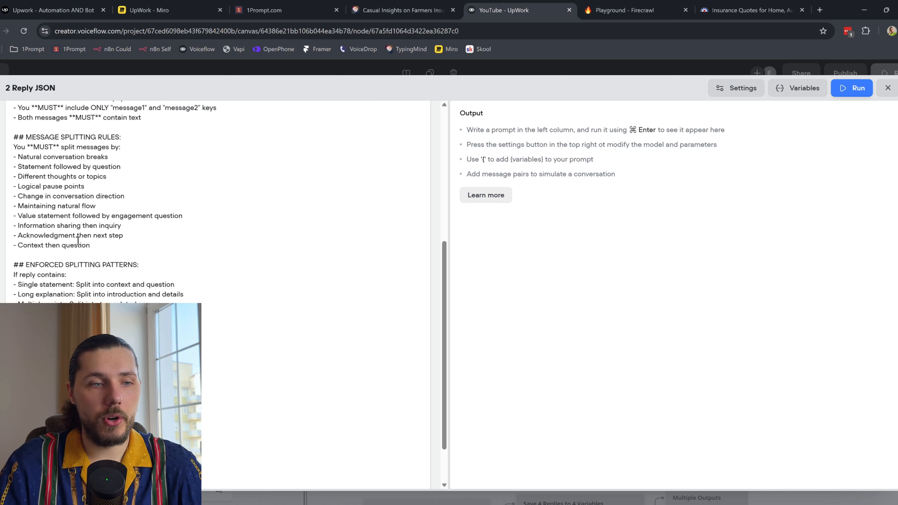
scroll(218, 267, up, 6)
scroll(217, 267, down, 6)
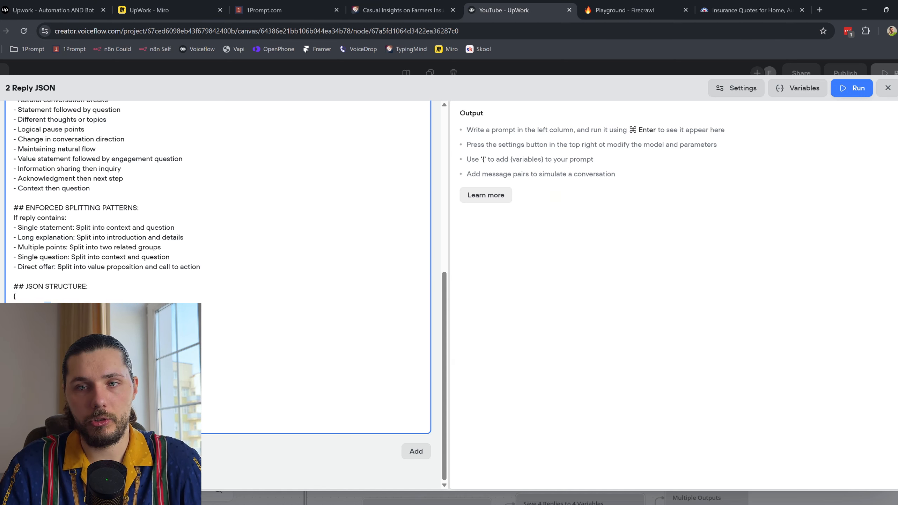
click(887, 88)
Step: Examine the Save 2 Replies JavaScript that maps parsedData.message1 to output1
drag(599, 171, 489, 171)
click(431, 244)
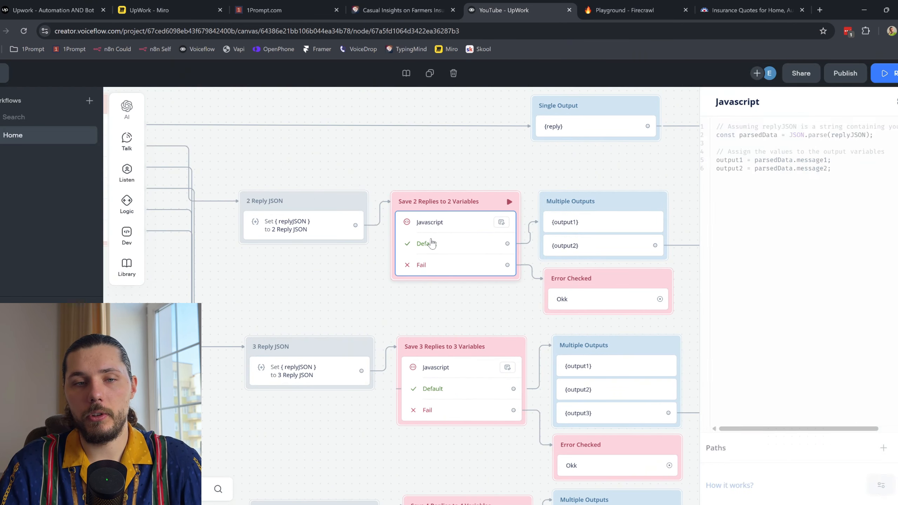
drag(734, 158, 752, 160)
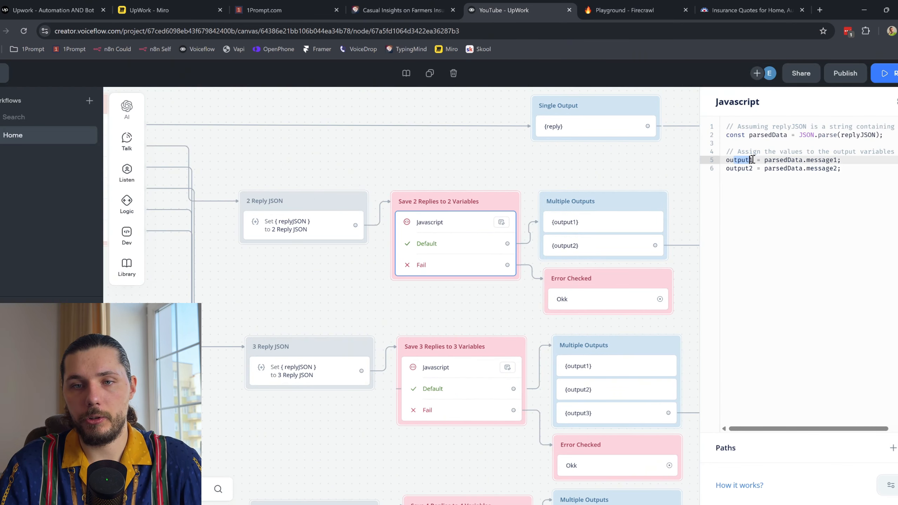
drag(807, 163, 839, 165)
drag(734, 162, 749, 162)
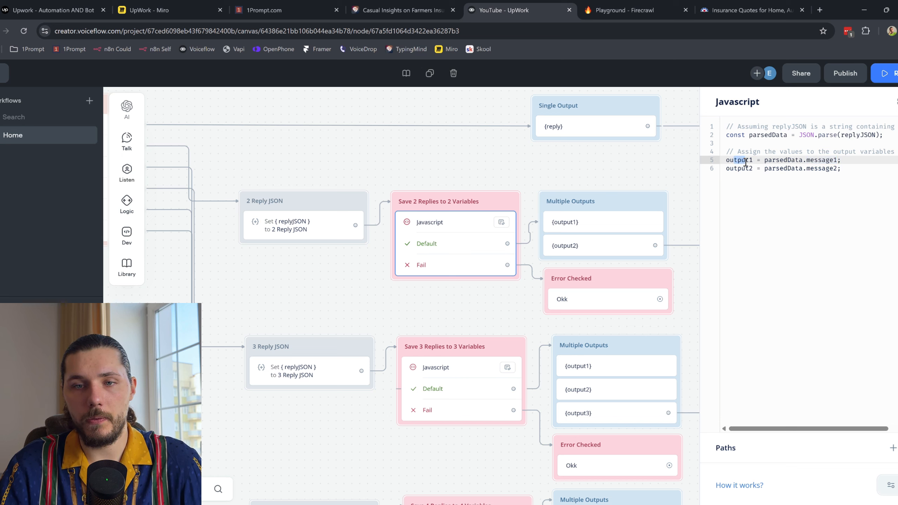
drag(772, 160, 837, 161)
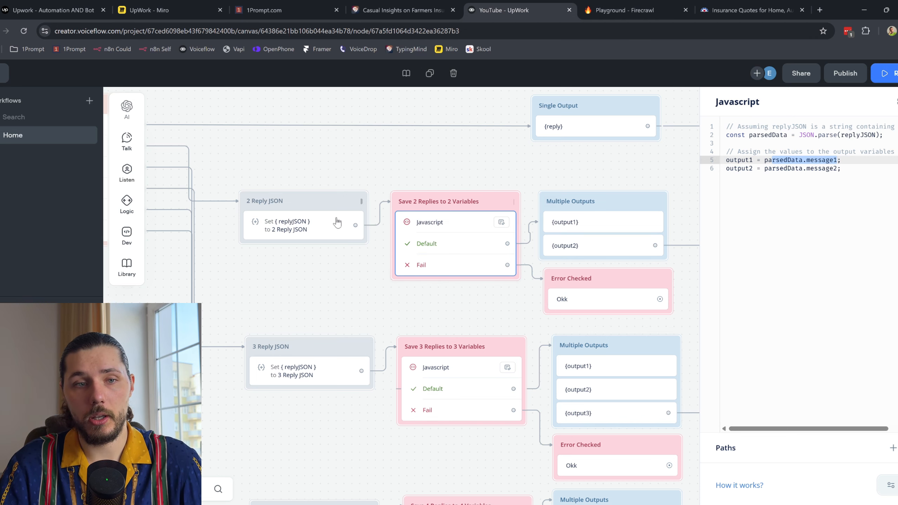
Step: Revisit the JSON STRUCTURE section of the 2 Reply JSON prompt
click(348, 218)
click(788, 147)
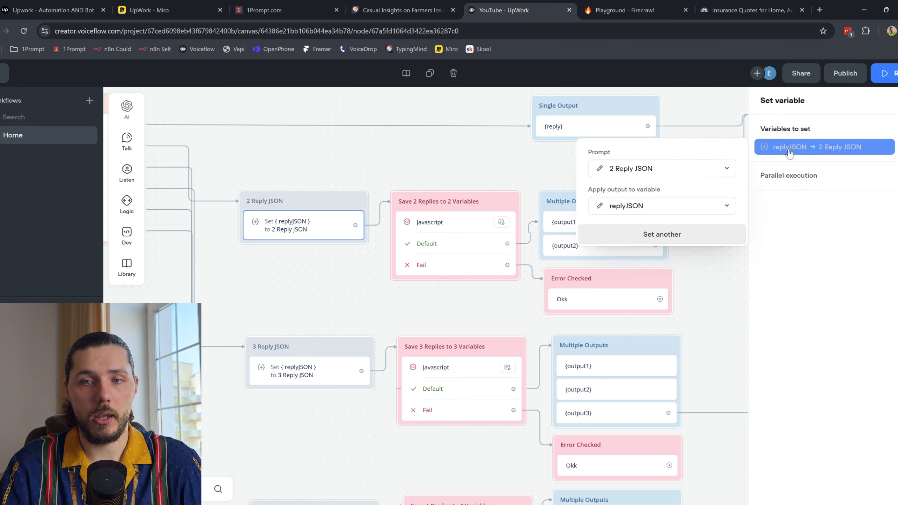
click(603, 169)
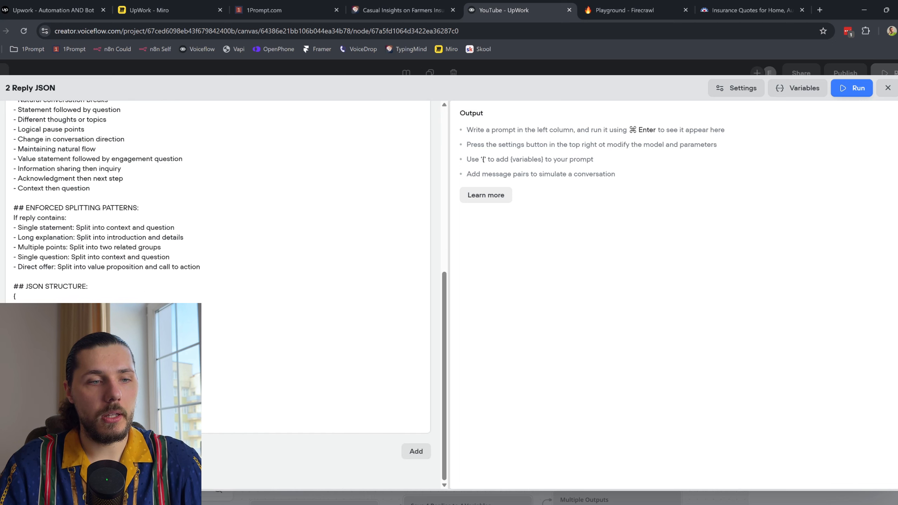
drag(13, 306, 36, 306)
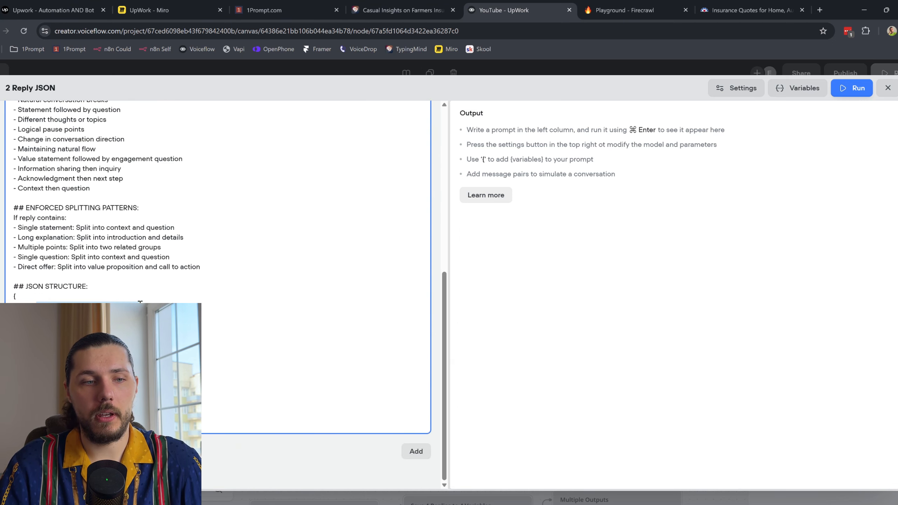
click(887, 87)
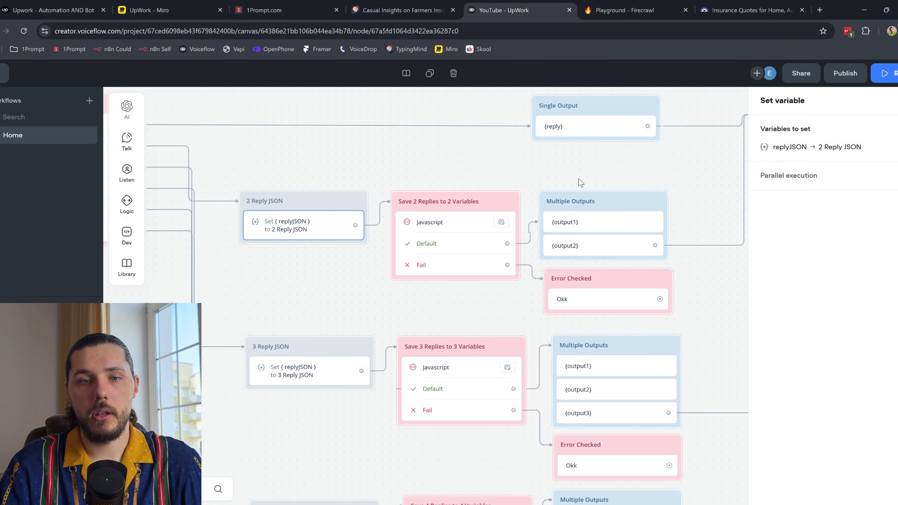
Step: Inspect the {output1} message and the Okk error message in the reply branches
drag(580, 182, 412, 180)
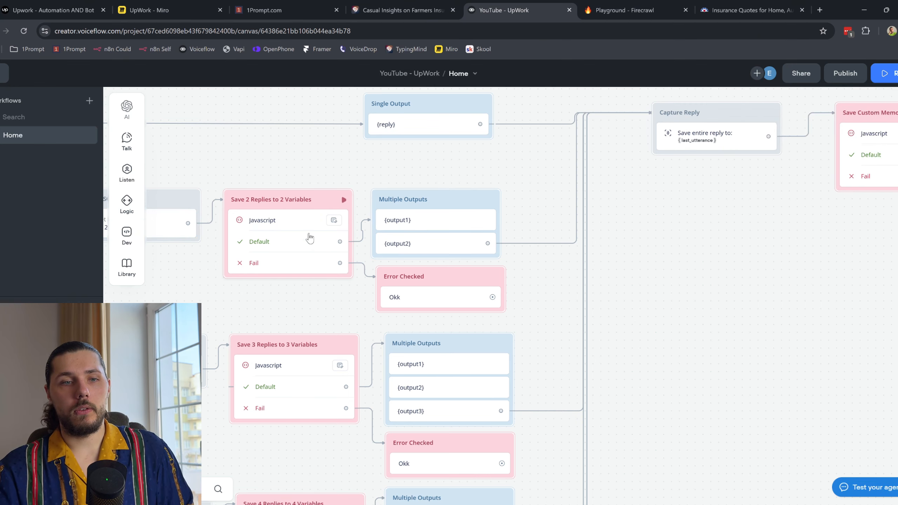
click(321, 234)
click(417, 221)
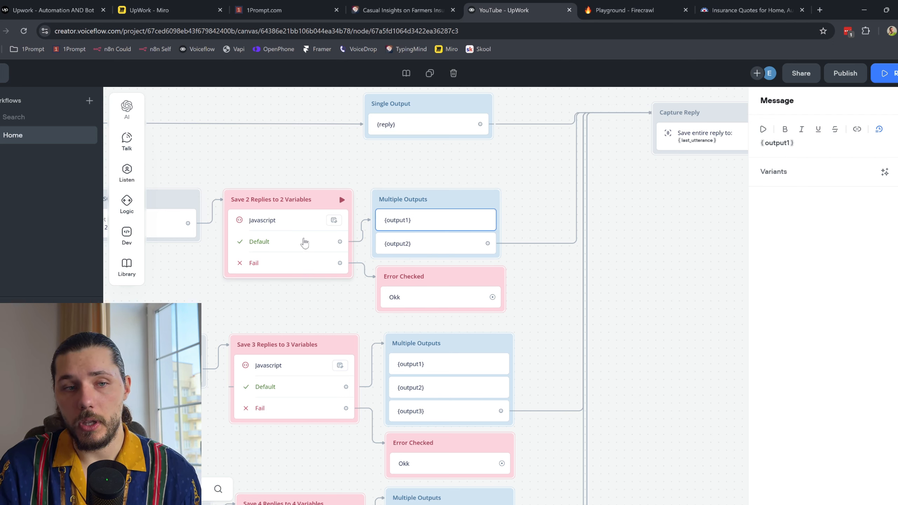
click(453, 302)
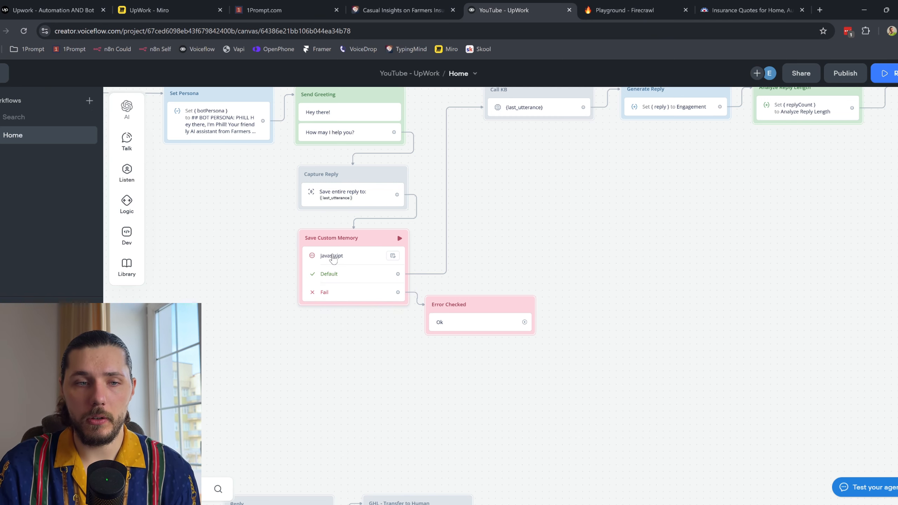
scroll(565, 254, down, 2)
drag(760, 254, 237, 250)
drag(823, 257, 515, 272)
scroll(444, 273, up, 2)
click(442, 268)
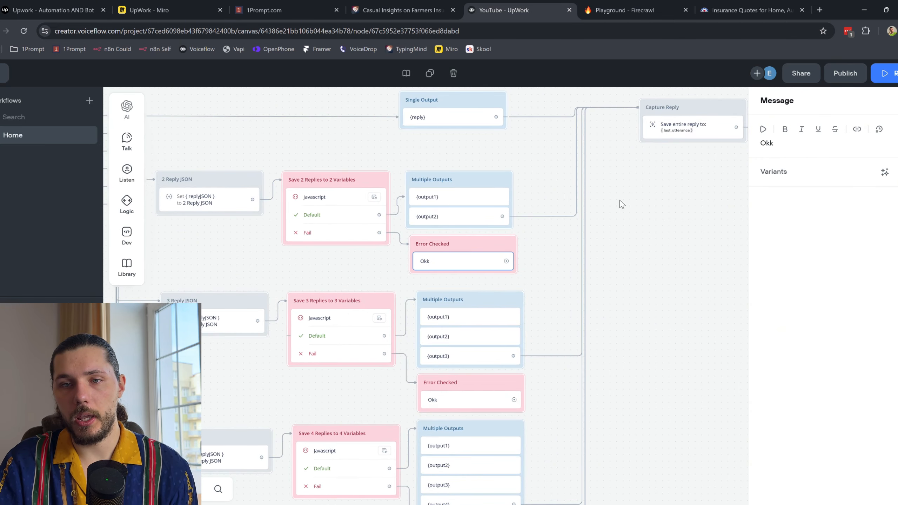
click(654, 252)
Step: Move the Error Checked block below the Fail path and check the Save Custom Memory code
scroll(636, 248, right, 4)
scroll(636, 248, up, 1)
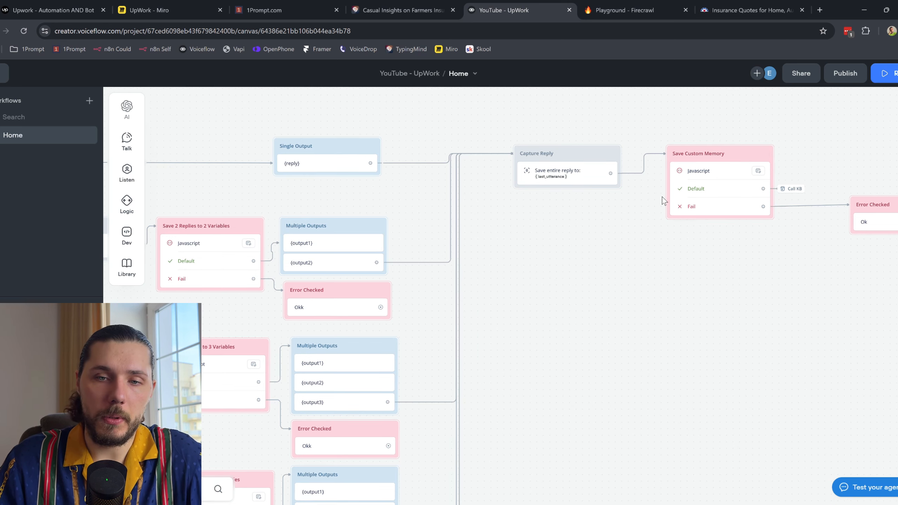
scroll(619, 249, right, 3)
drag(836, 197, 789, 214)
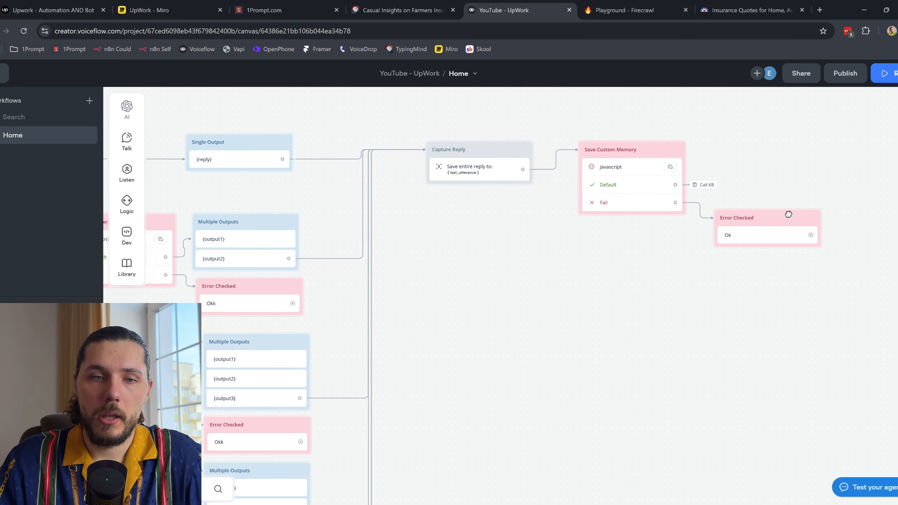
scroll(459, 265, left, 5)
scroll(459, 265, down, 1)
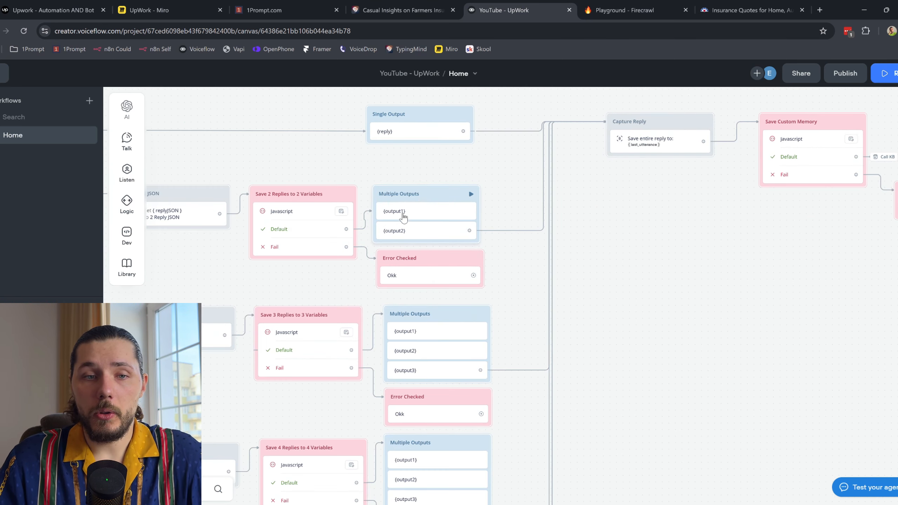
scroll(424, 205, up, 1)
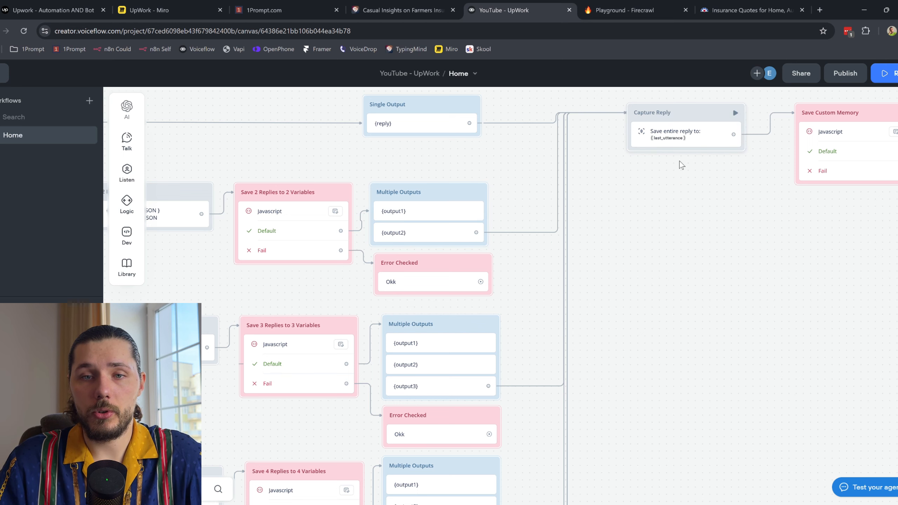
scroll(535, 232, right, 6)
click(610, 142)
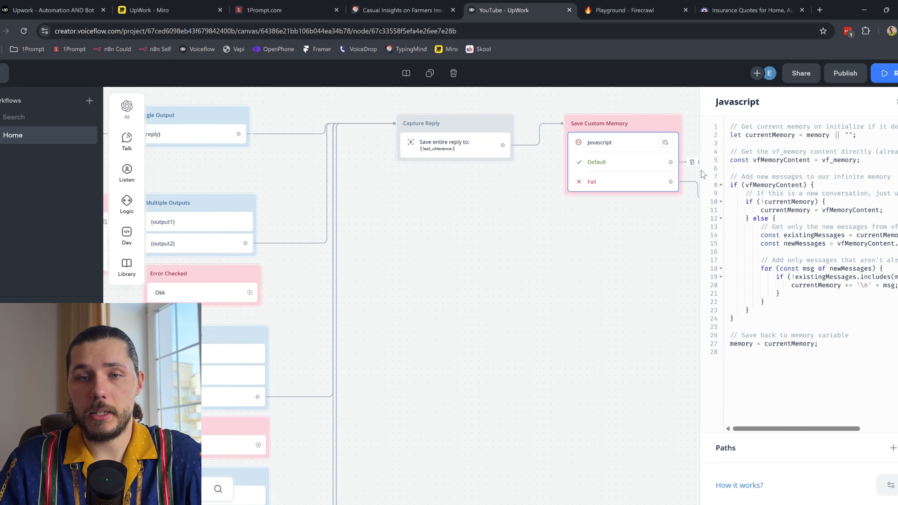
click(652, 256)
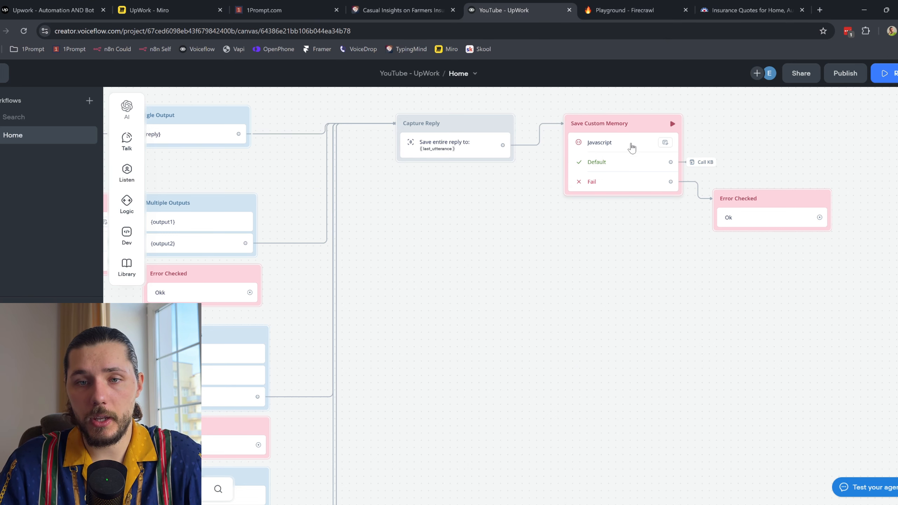
Step: Jump to the Call KB step and start a prototype run of the agent
click(697, 169)
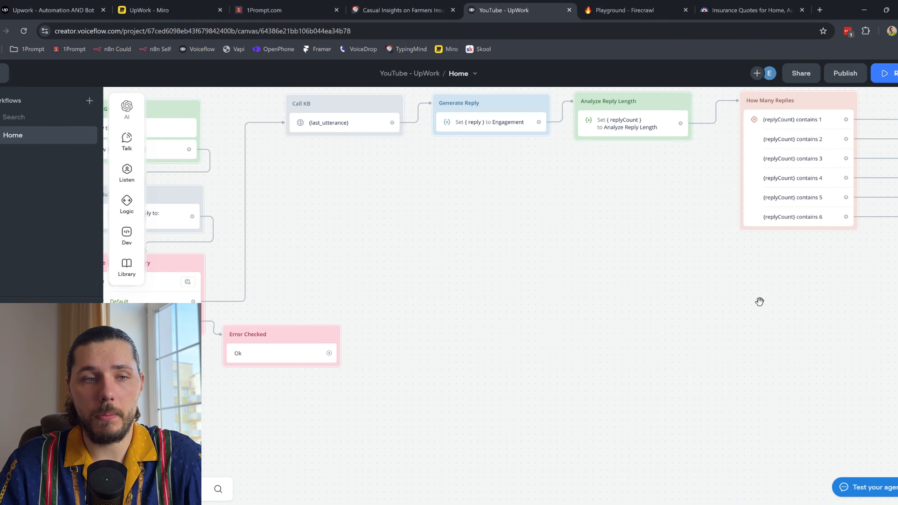
scroll(360, 160, down, 2)
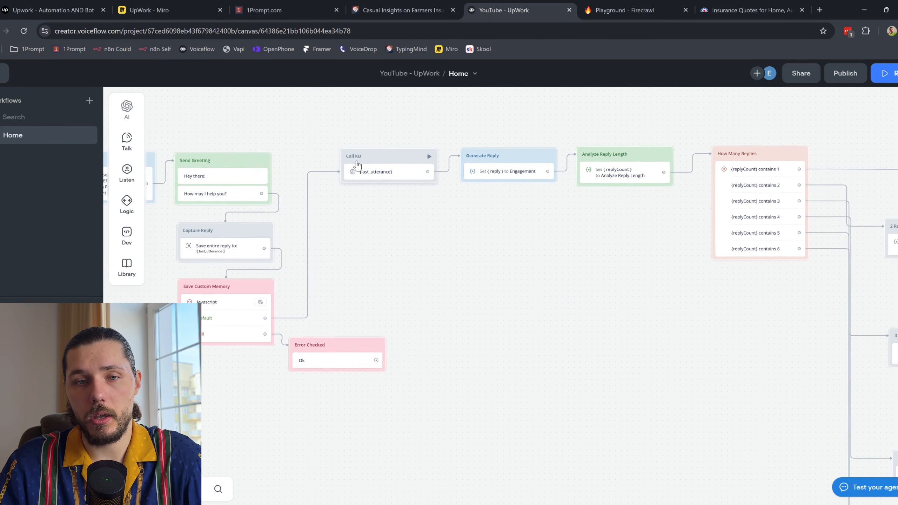
drag(665, 322, 352, 272)
scroll(785, 137, down, 1)
click(884, 73)
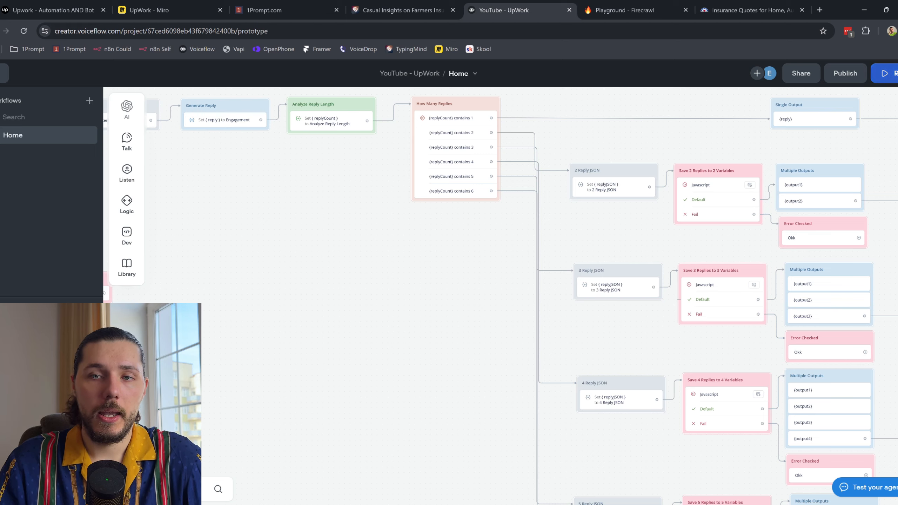
Step: Start a test conversation asking 'what do you guys sell'
click(816, 269)
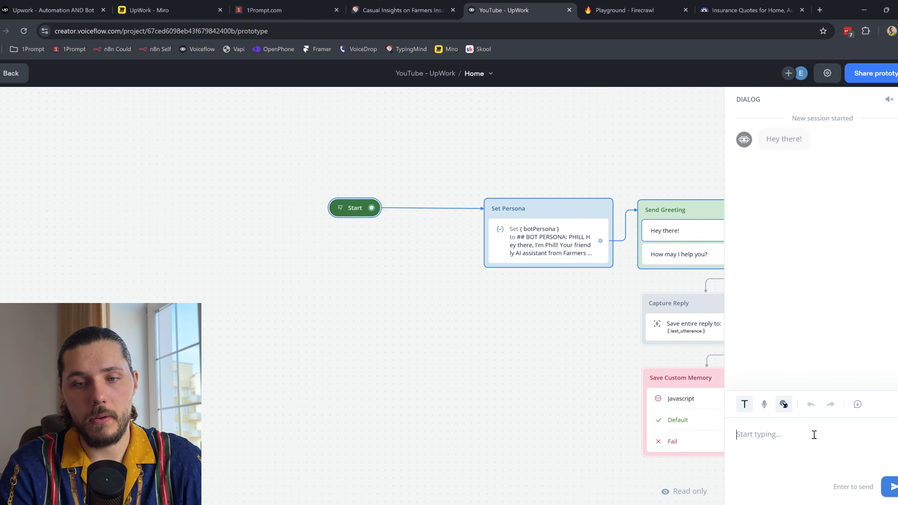
text(what do you guys sell)
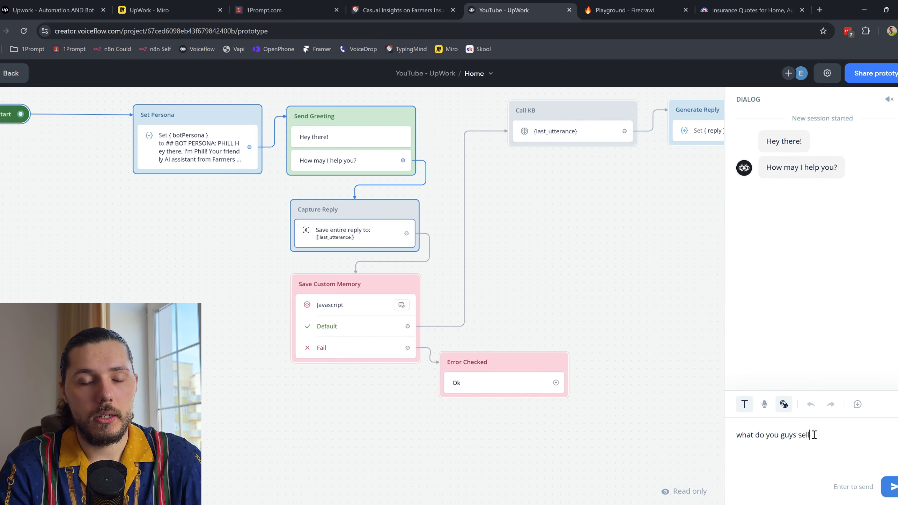
key(Return)
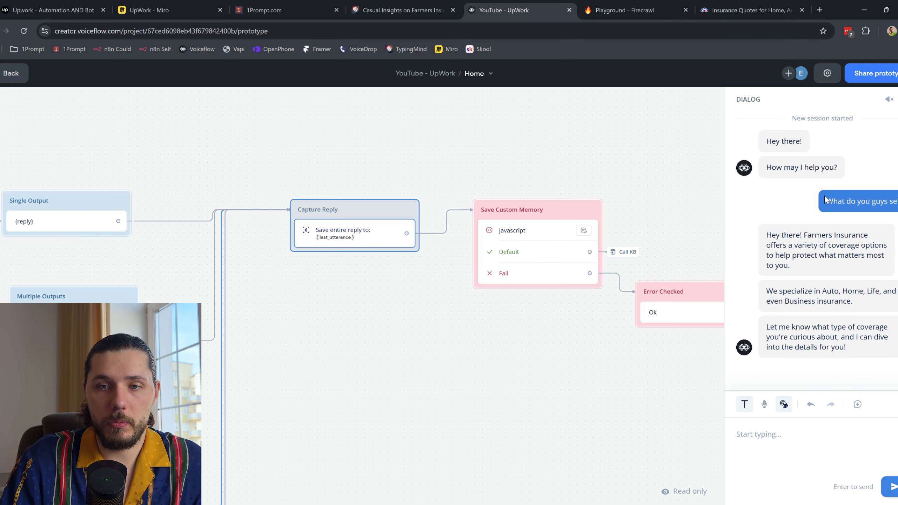
Step: Send 'Ok', clear the stray typed text, and return to the editing canvas
click(773, 448)
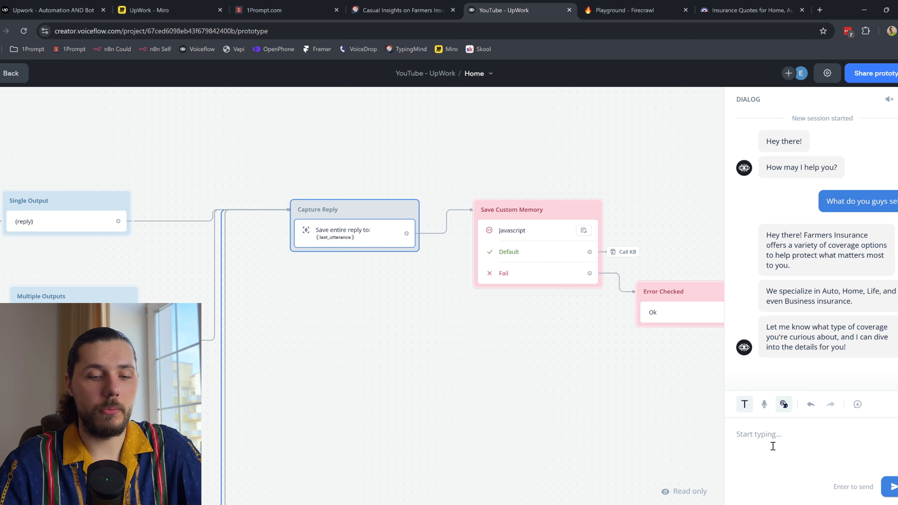
text(Ok)
key(Return)
text(ljlkjlksdf)
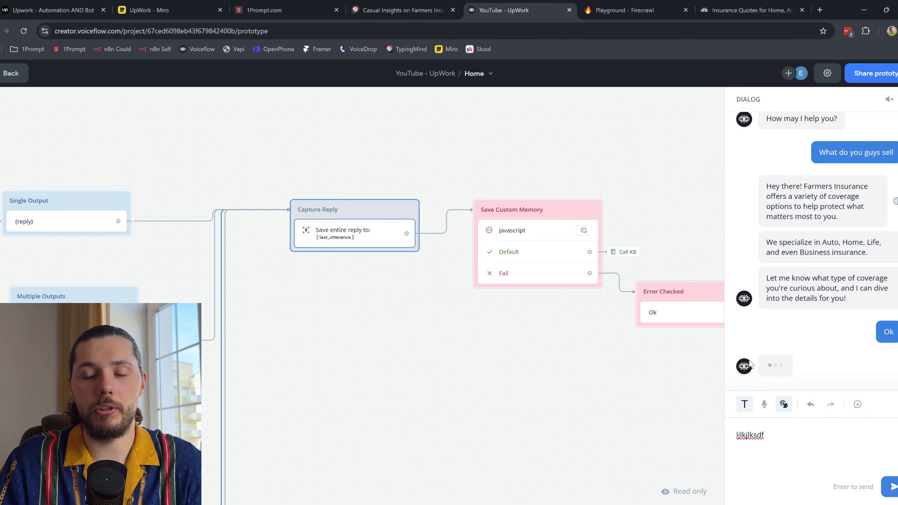
key(BackSpace)
key(ctrl+a)
key(BackSpace)
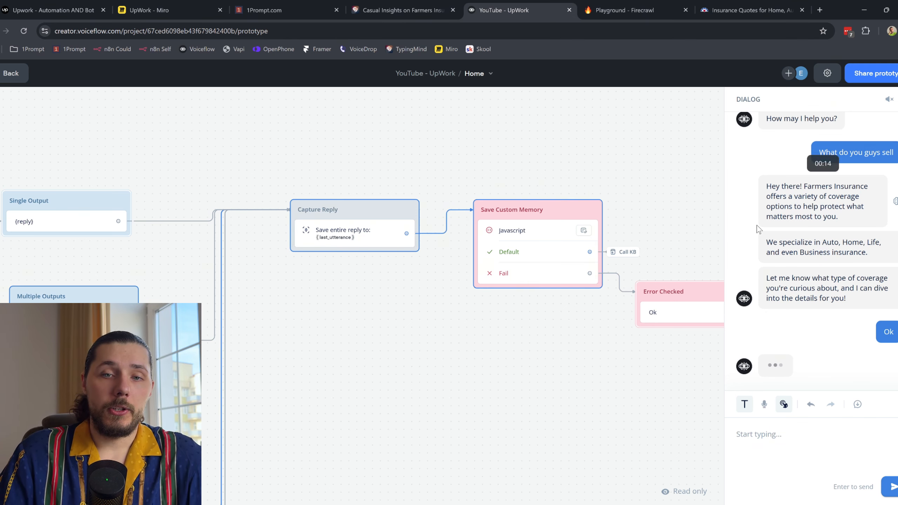
click(13, 75)
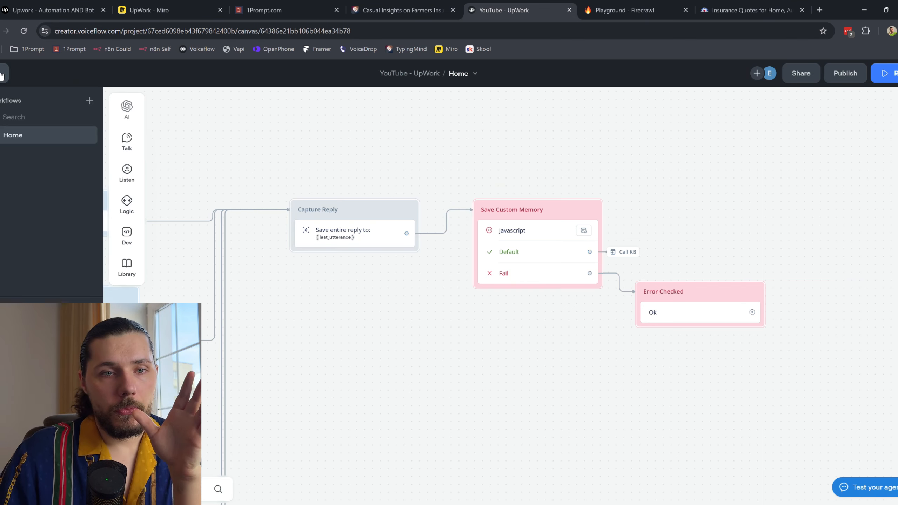
Step: Publish the agent as version V1
click(845, 74)
click(801, 227)
scroll(290, 181, down, 3)
Step: Pan across the published flow and permanently dismiss the go-live suggestion
drag(282, 176, 738, 177)
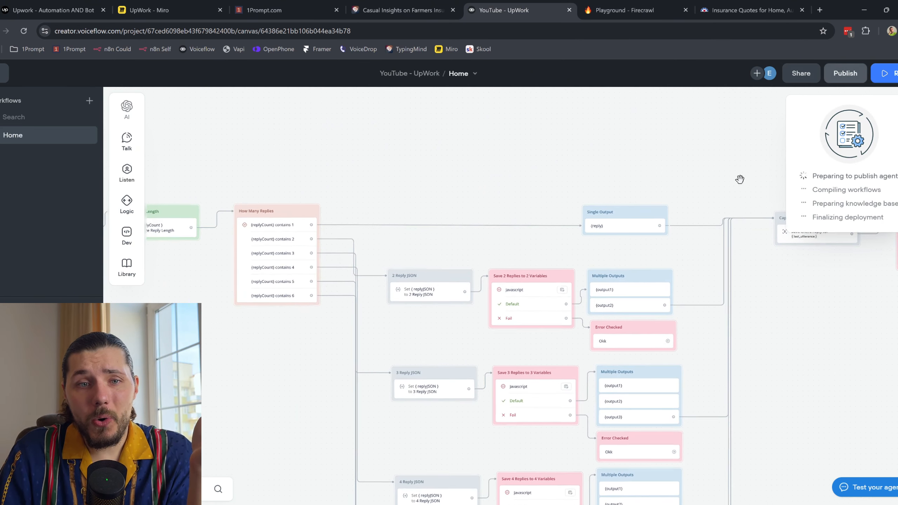
drag(426, 176, 531, 177)
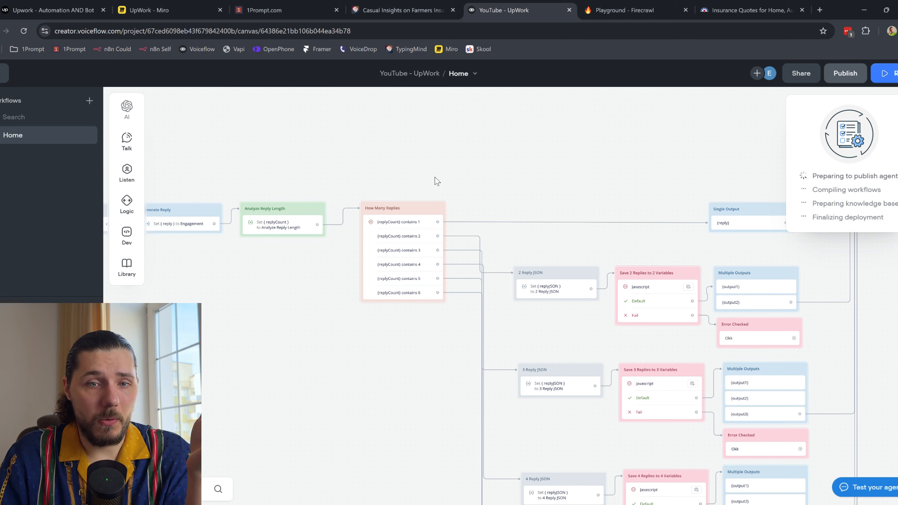
drag(436, 179, 463, 173)
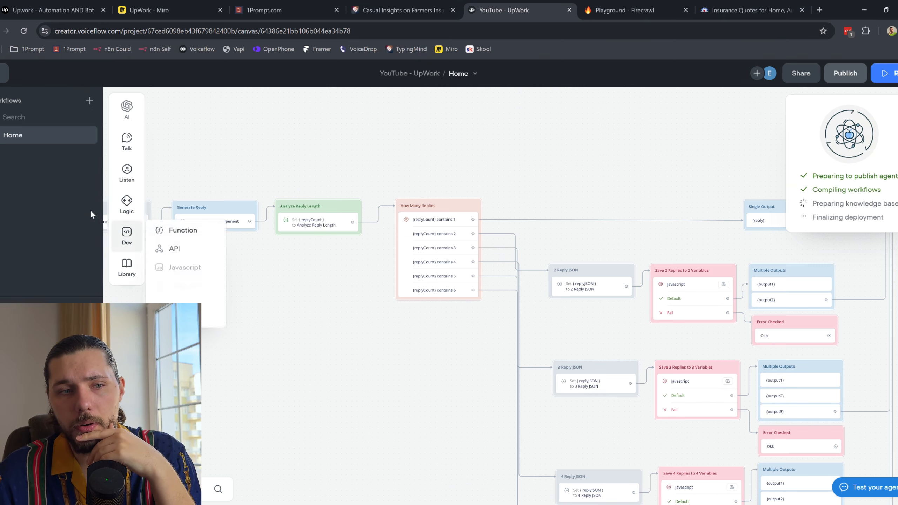
mouse_move(127, 172)
drag(180, 184, 198, 174)
scroll(308, 155, left, 6)
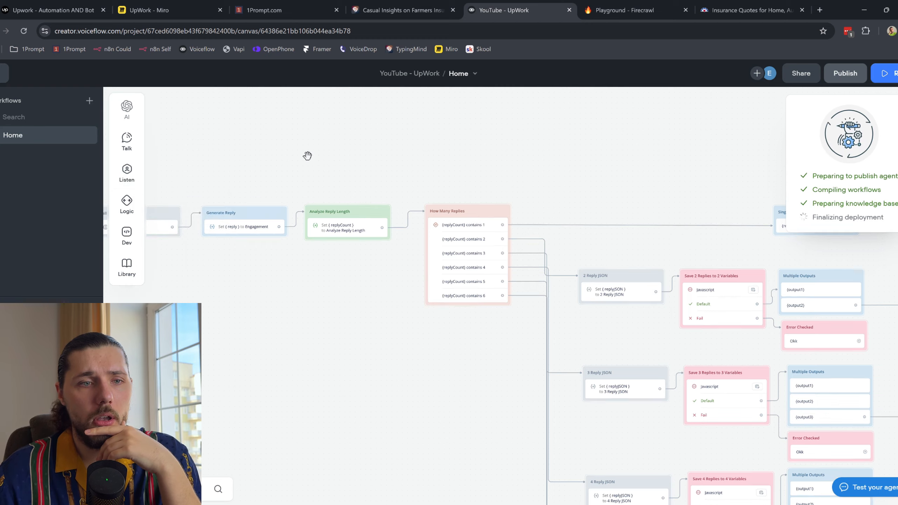
drag(311, 155, 397, 158)
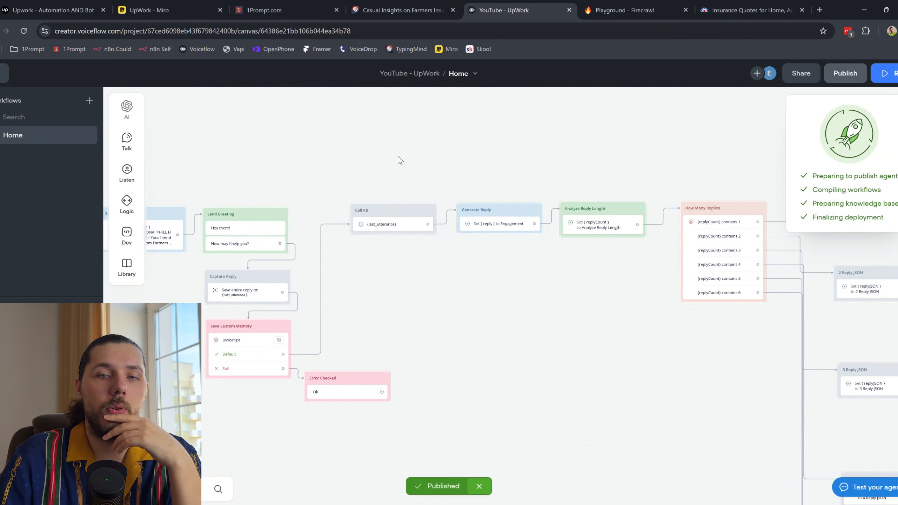
scroll(551, 132, right, 2)
scroll(551, 132, right, 5)
scroll(444, 155, down, 2)
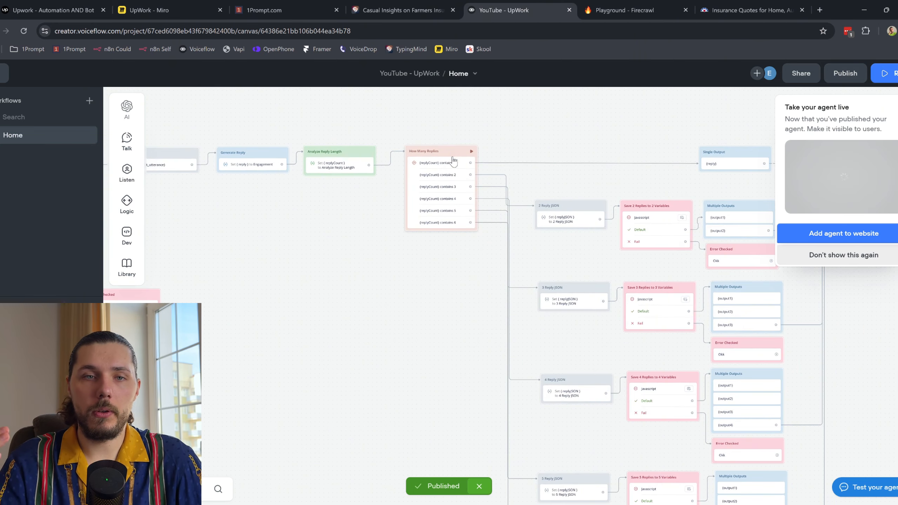
click(849, 255)
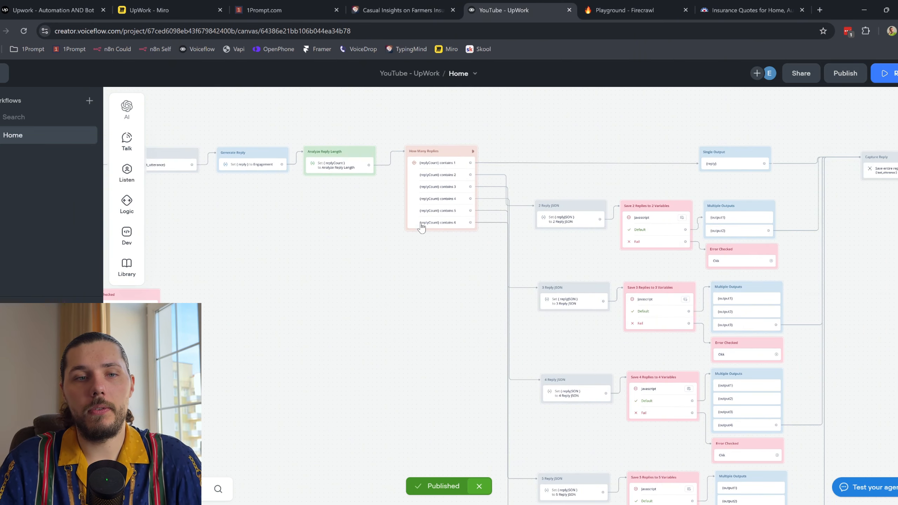
scroll(358, 255, left, 1)
scroll(358, 254, down, 3)
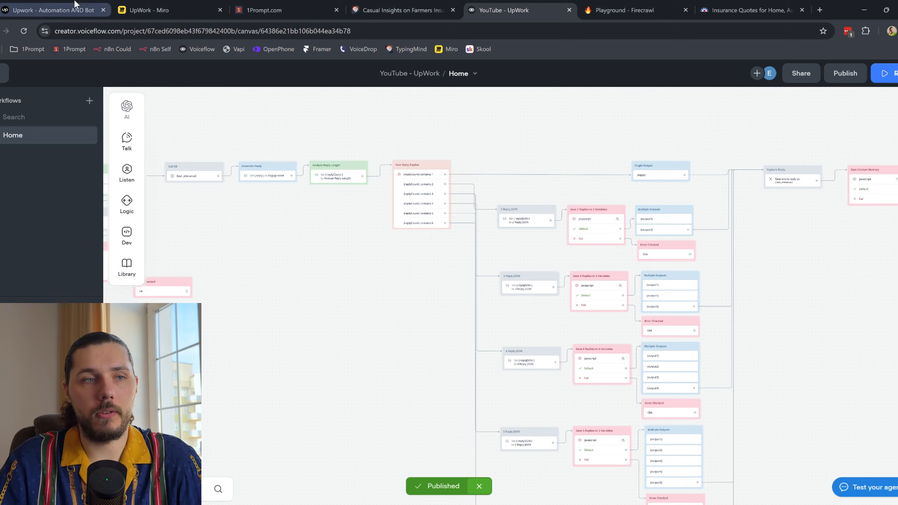
Step: Highlight the Upwork job's item 3 Website Updates requirement and its mention of FAQs
click(94, 14)
drag(587, 228, 641, 247)
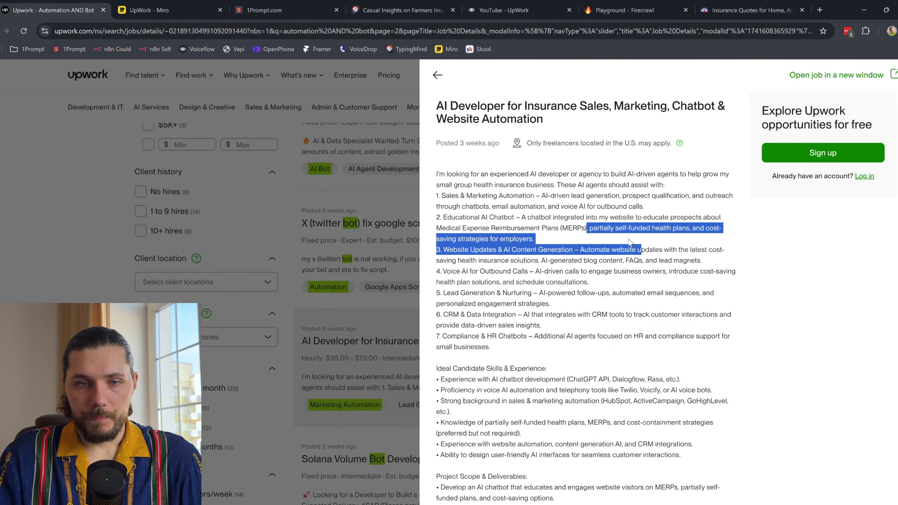
click(629, 242)
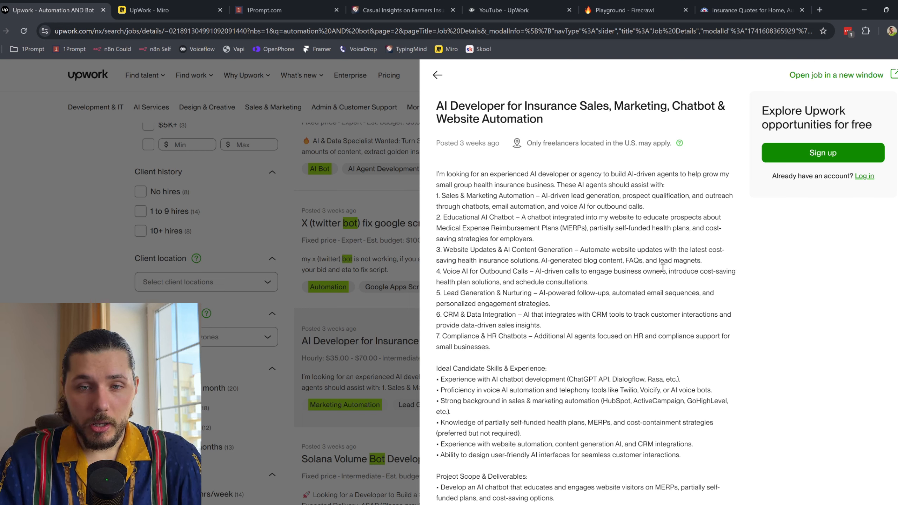
drag(628, 260, 667, 261)
click(692, 262)
drag(453, 249, 614, 264)
click(531, 271)
drag(437, 249, 642, 254)
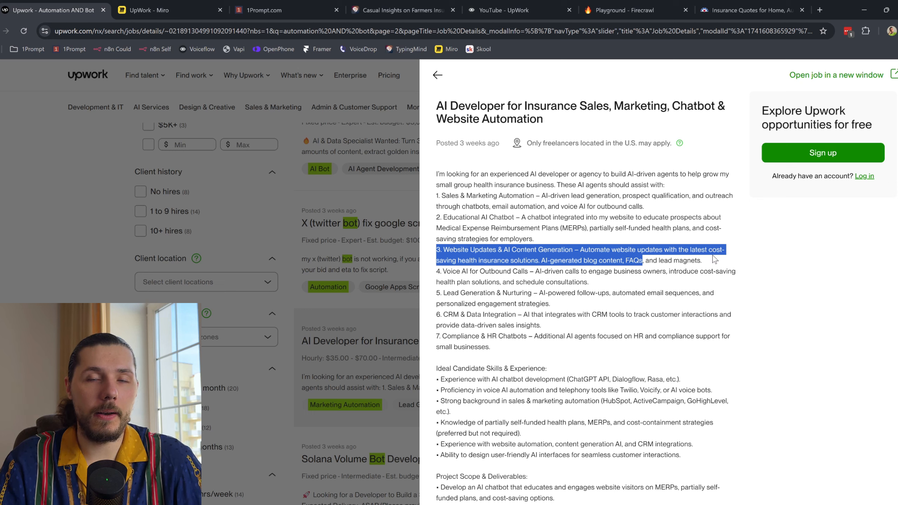
click(631, 265)
drag(625, 261, 641, 261)
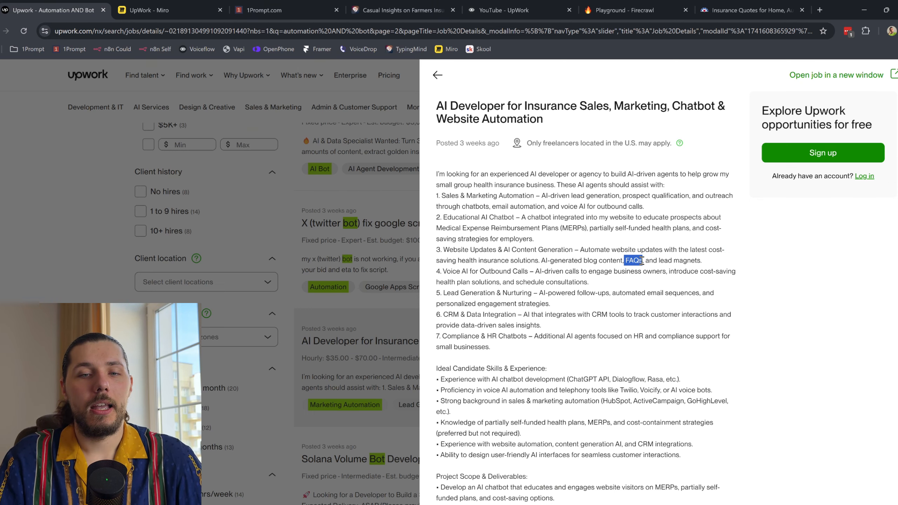
click(746, 10)
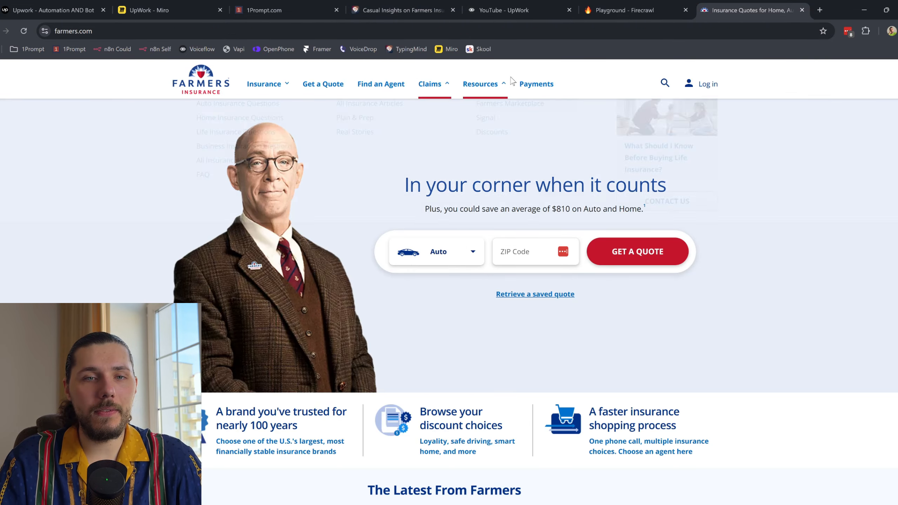
Step: Open the Farmers FAQ page and highlight its heading and first question
scroll(848, 471, down, 15)
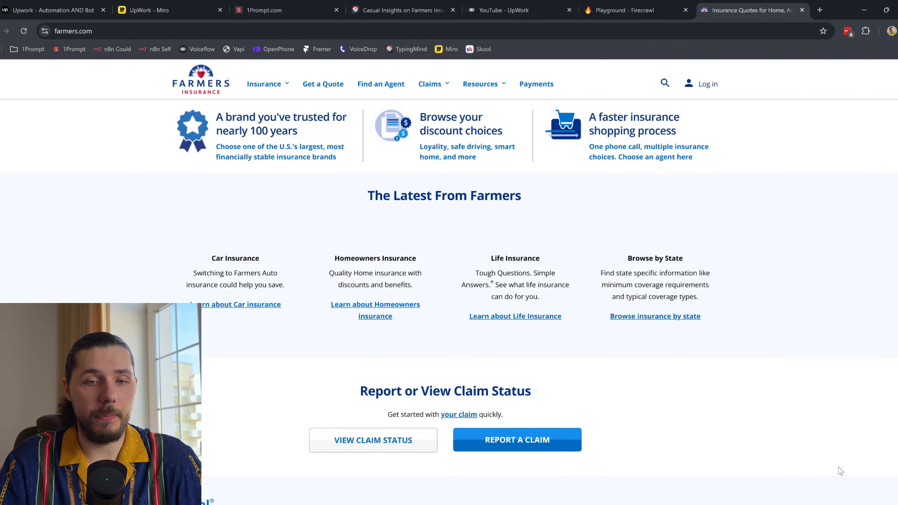
scroll(867, 391, down, 20)
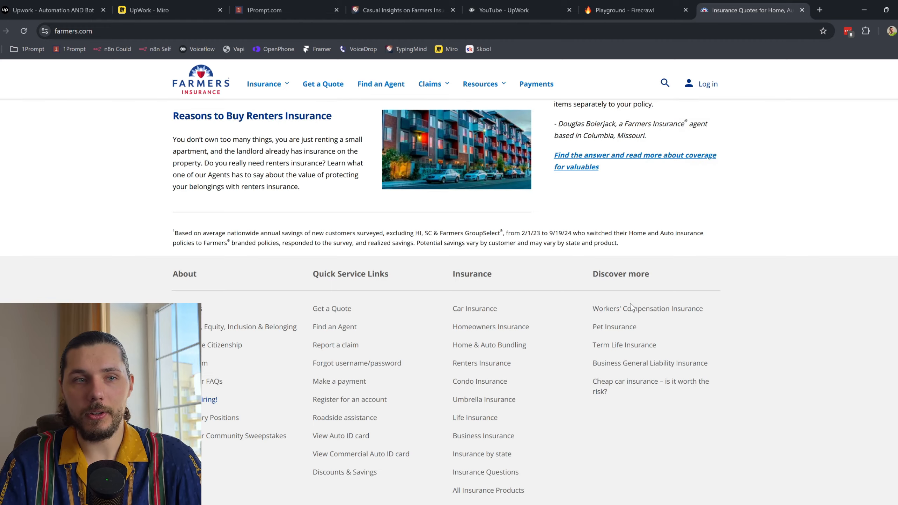
scroll(638, 330, up, 20)
scroll(638, 331, up, 4)
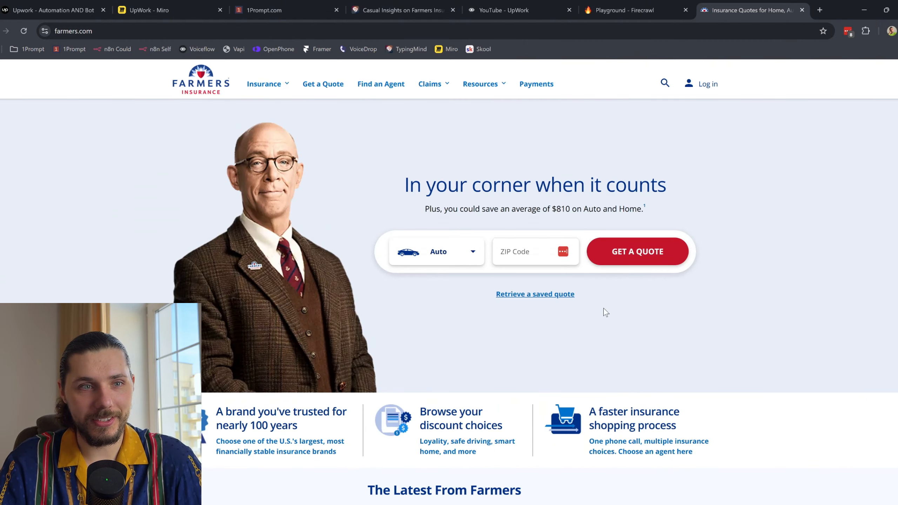
mouse_move(492, 84)
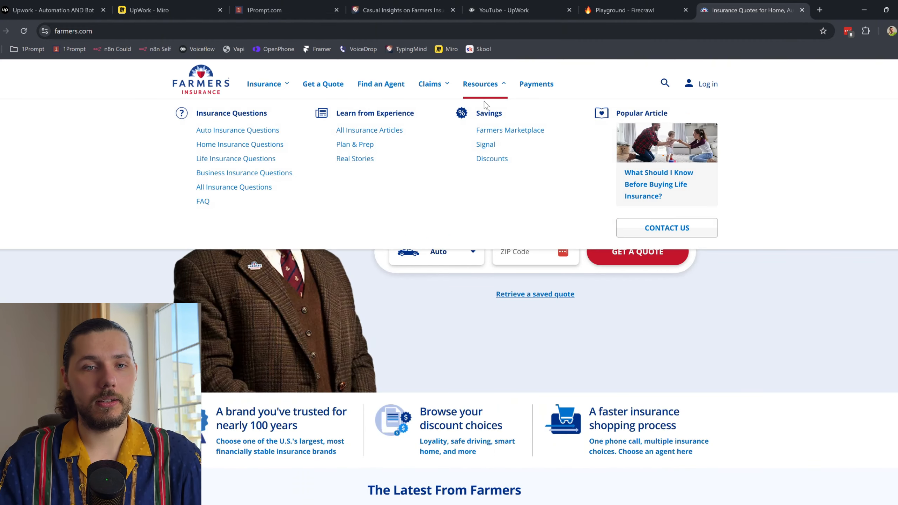
click(204, 202)
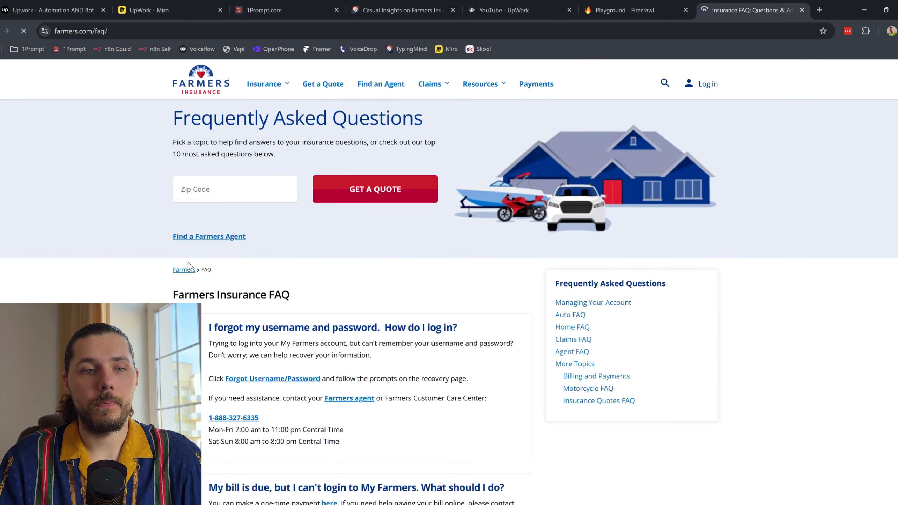
drag(144, 267, 503, 343)
click(411, 279)
Step: Scroll the FAQ, glance at the Upwork job post, and return to the Voiceflow canvas
scroll(411, 280, down, 10)
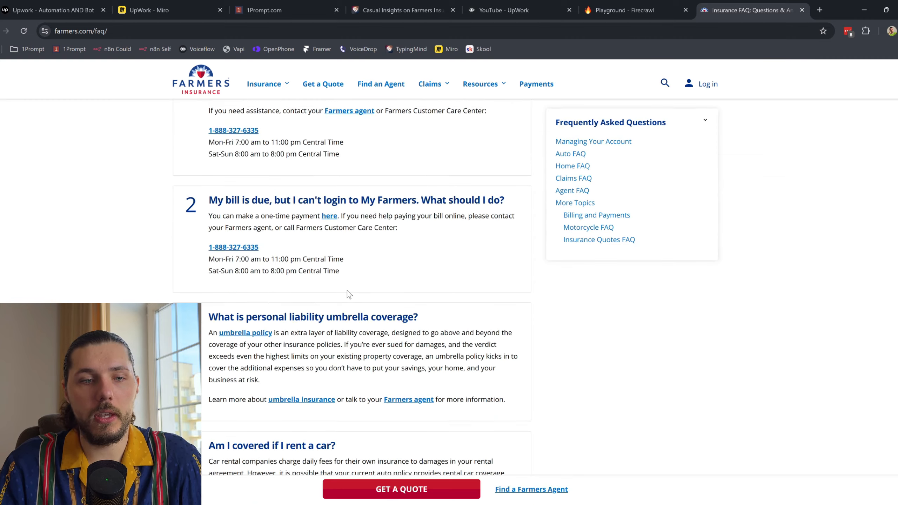
scroll(184, 280, up, 10)
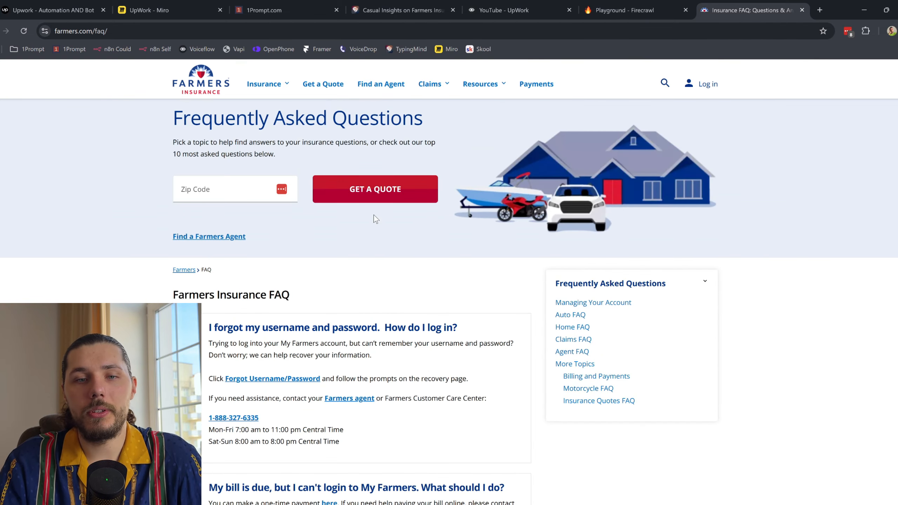
scroll(488, 269, down, 5)
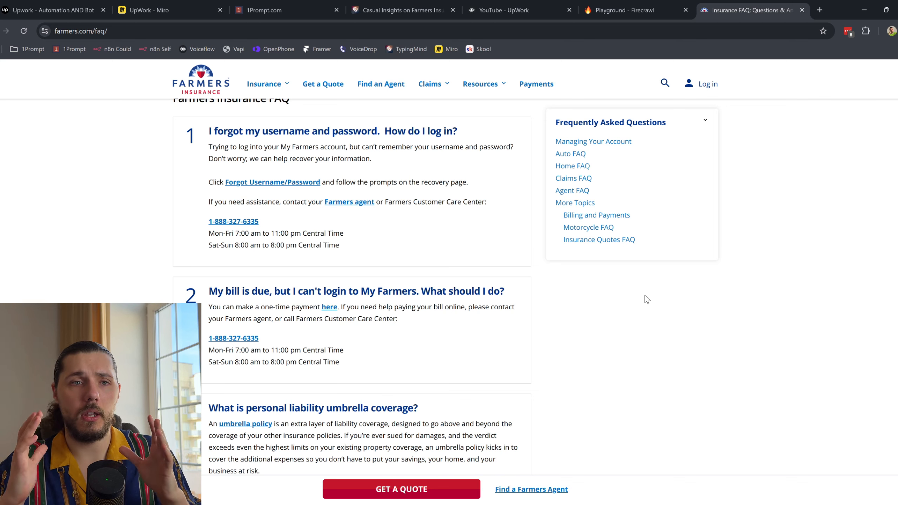
click(53, 10)
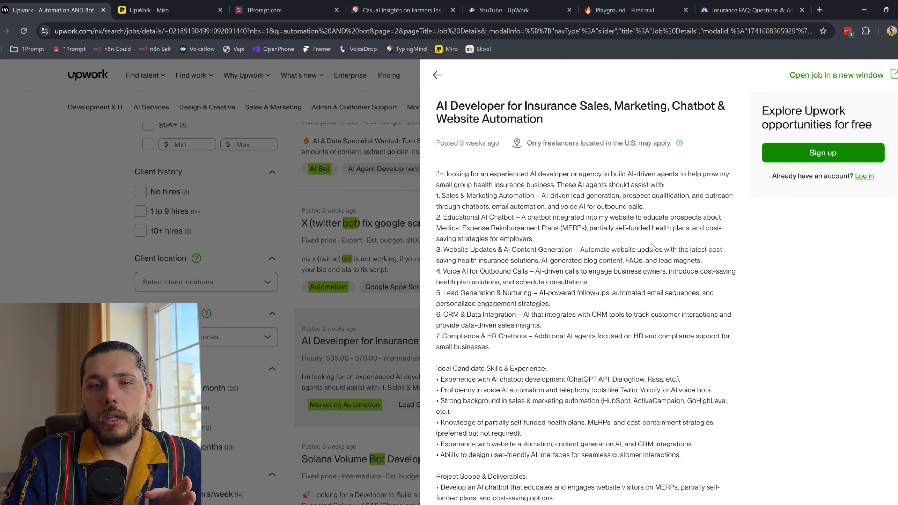
click(504, 10)
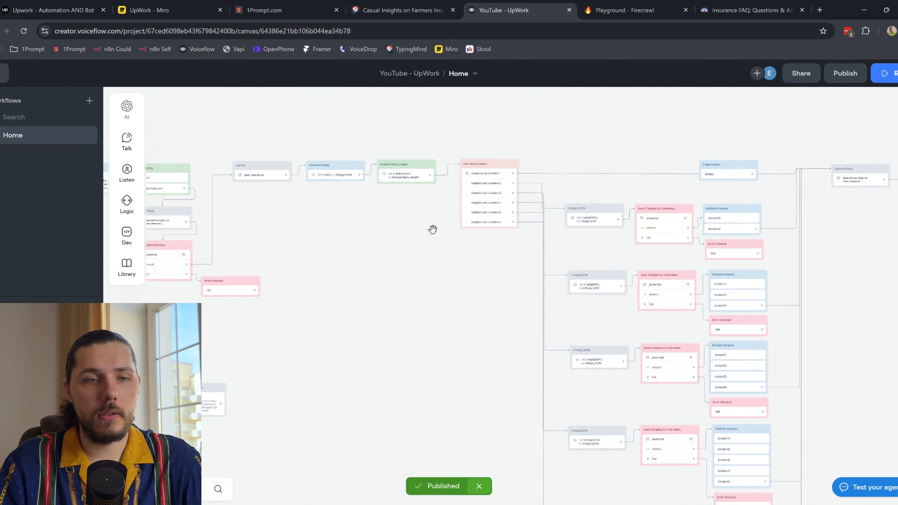
Step: Pan the canvas to reveal empty space above the flow
scroll(439, 195, left, 5)
scroll(439, 194, up, 3)
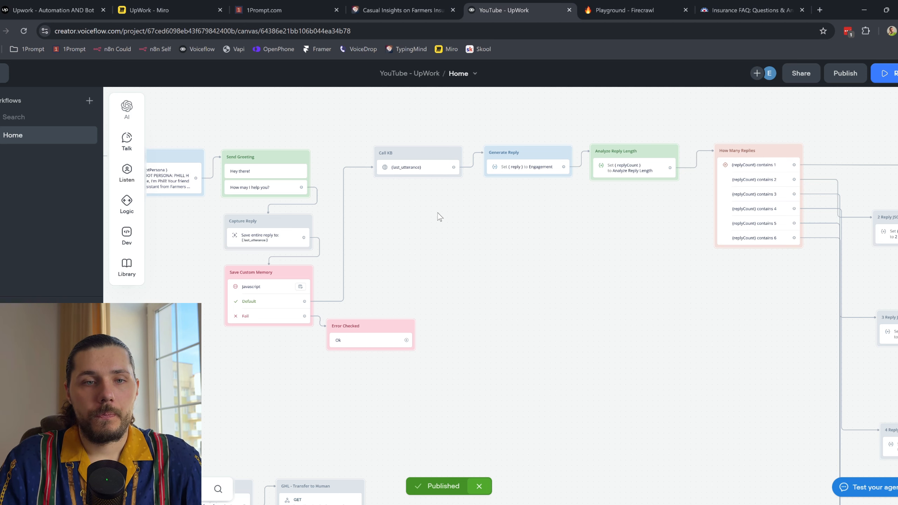
scroll(564, 225, right, 2)
scroll(564, 226, up, 1)
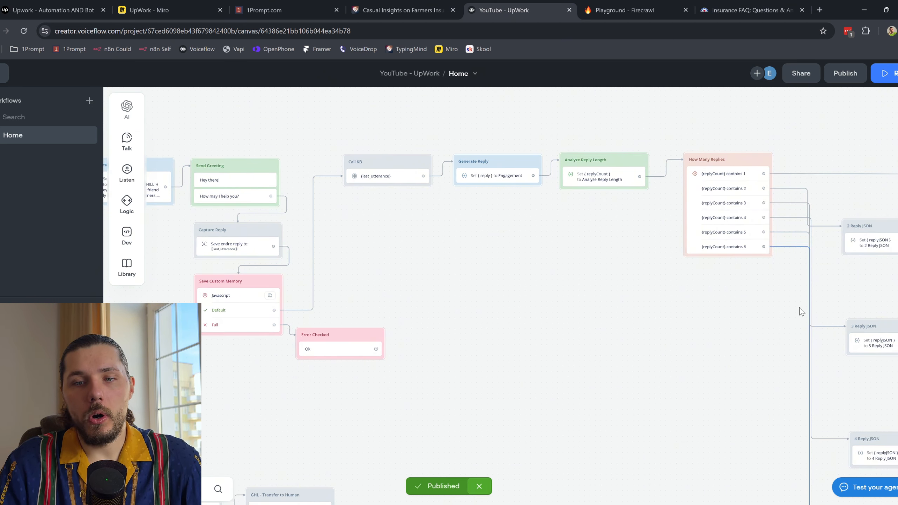
scroll(748, 342, down, 5)
scroll(756, 319, down, 1)
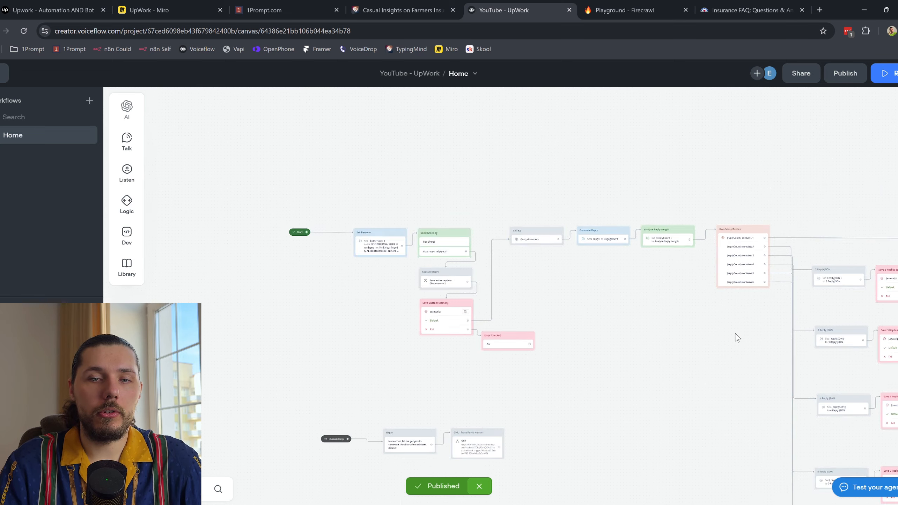
scroll(535, 266, down, 3)
scroll(637, 415, up, 3)
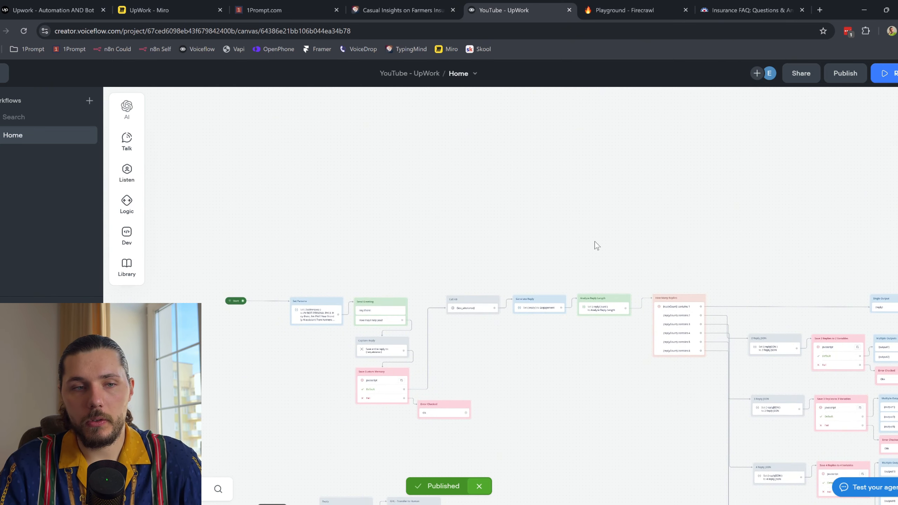
scroll(587, 243, up, 3)
drag(627, 239, 474, 223)
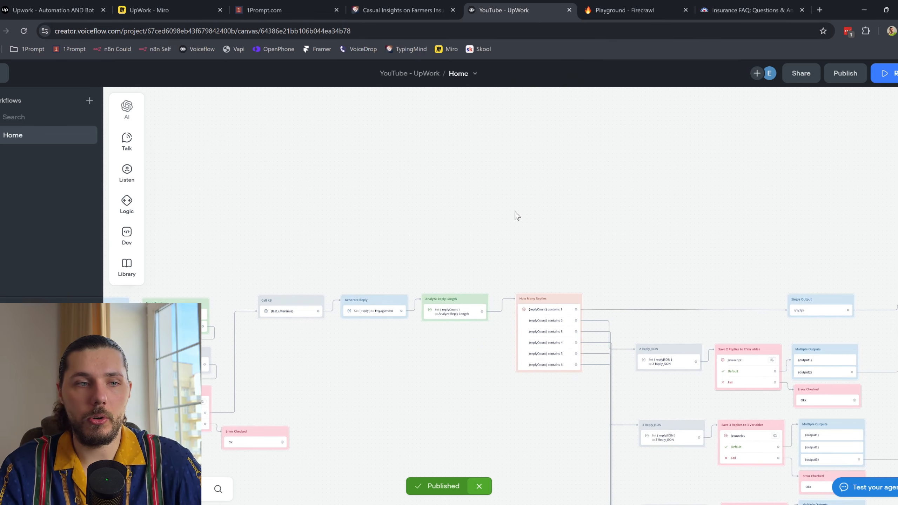
scroll(514, 211, up, 2)
Step: Place a Set step above the flow with a variable whose value comes from a Prompt
mouse_move(126, 172)
mouse_move(127, 201)
drag(196, 222, 453, 209)
click(894, 129)
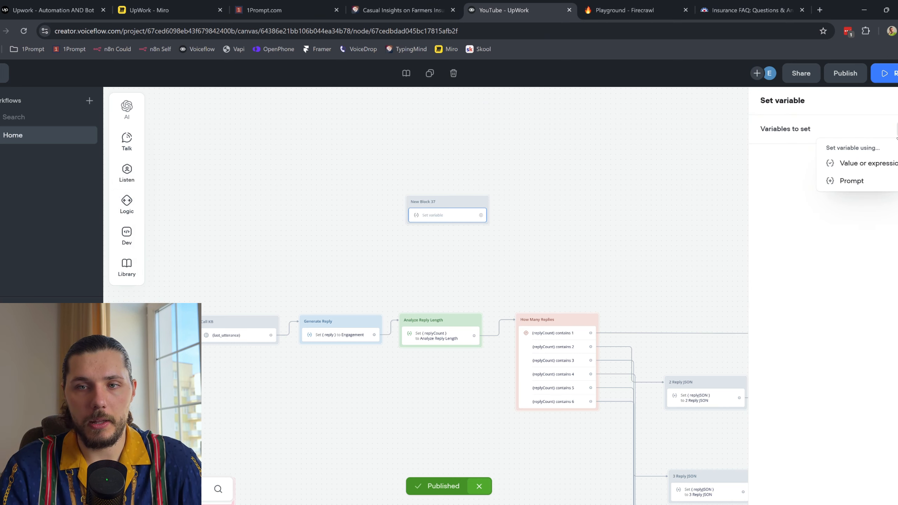
click(862, 181)
click(669, 209)
Step: Store the prompt output in the 'intent' variable and create a new prompt
text(int)
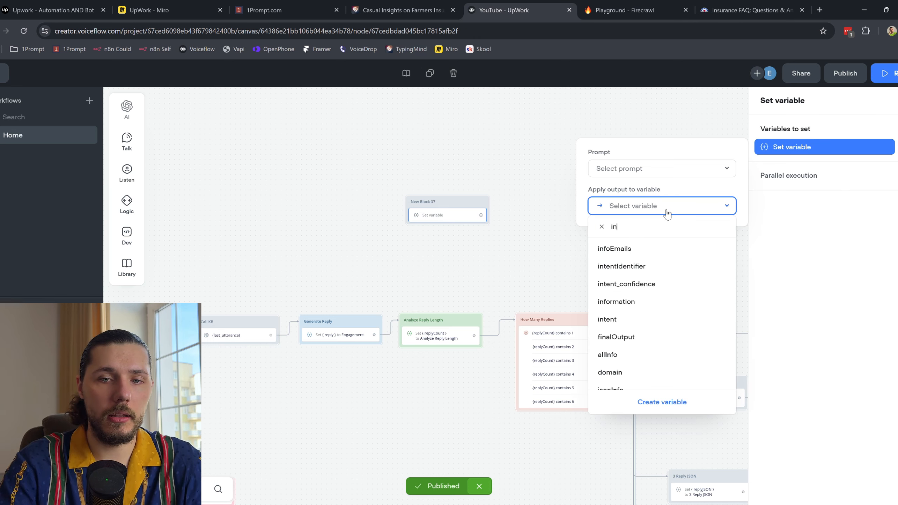
click(647, 286)
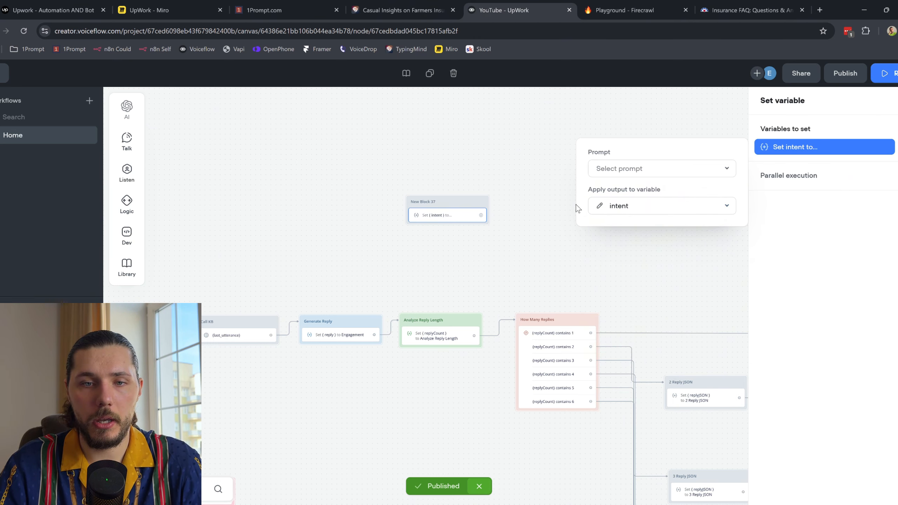
click(649, 170)
click(674, 366)
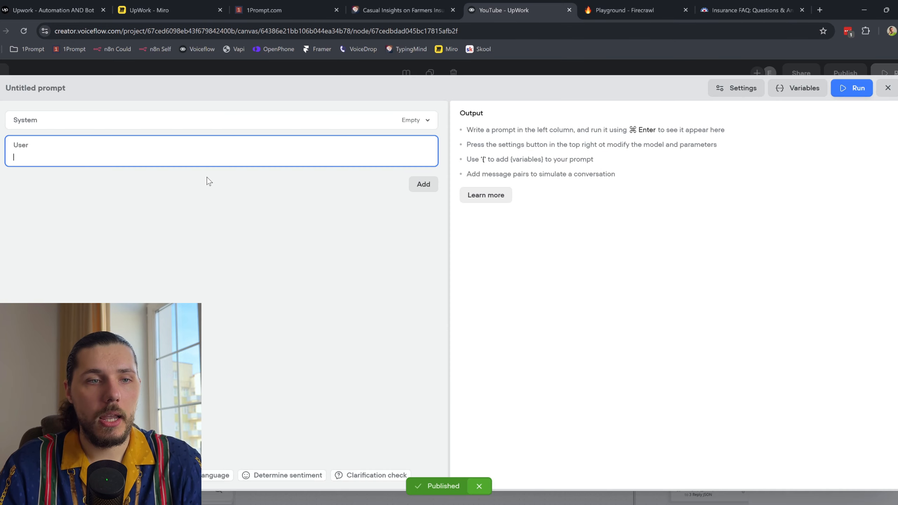
Step: Write the user message analyzing {memory} to identify the intent, outputting 'general' for general intents
text(ANa)
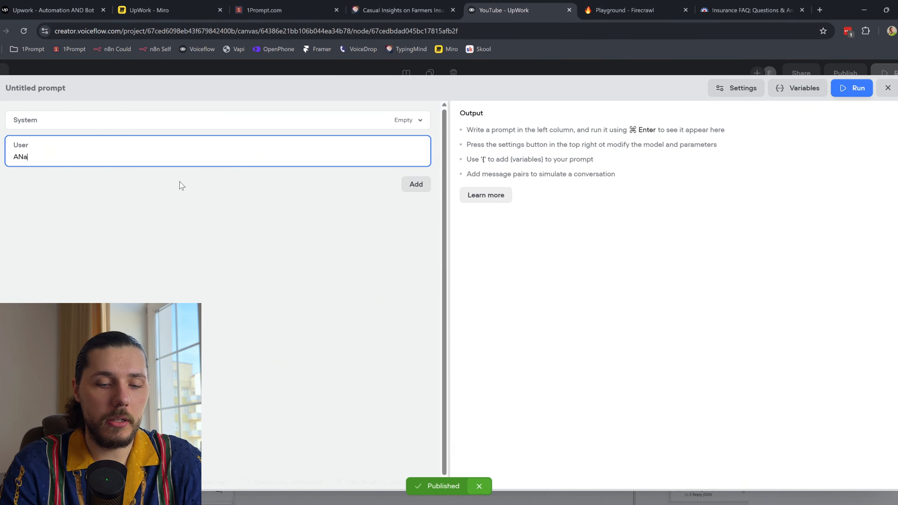
text(lyze the entire user memo)
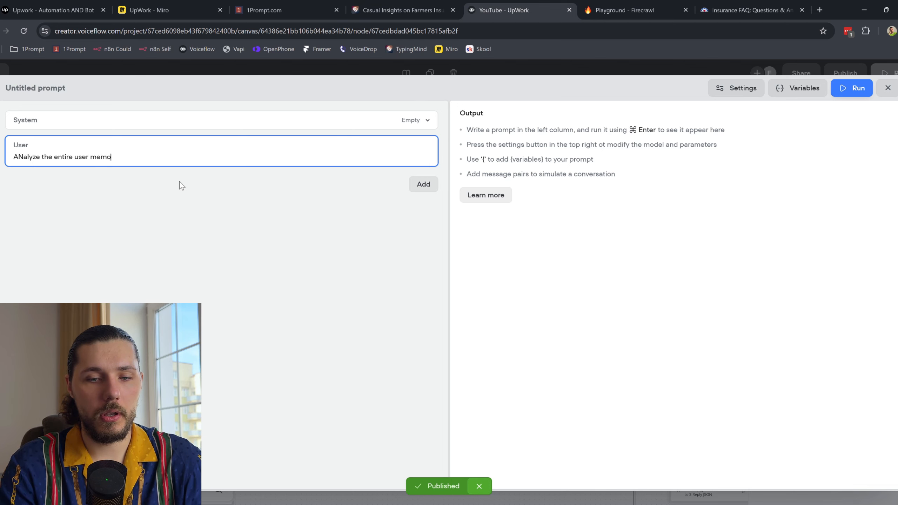
text(ry:)
key(Return)
key(Return)
text({cus)
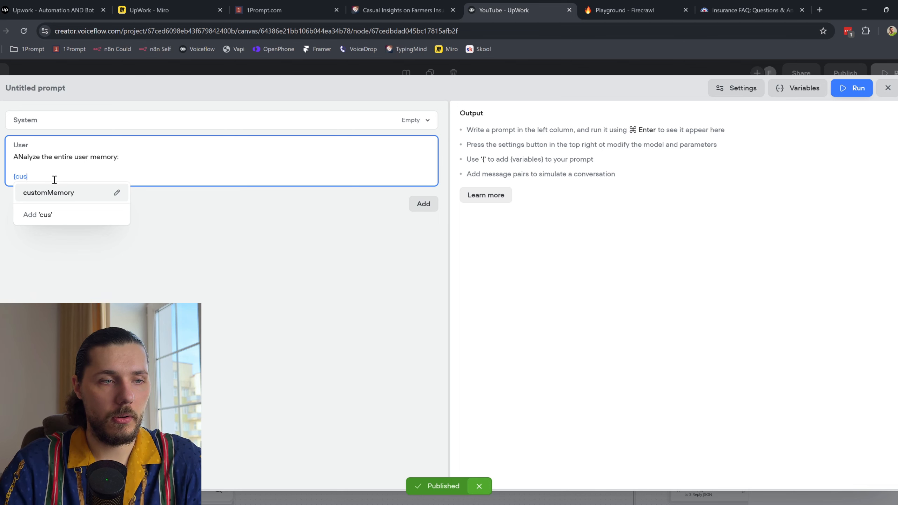
key(BackSpace)
key(BackSpace)
key(BackSpace)
text(me)
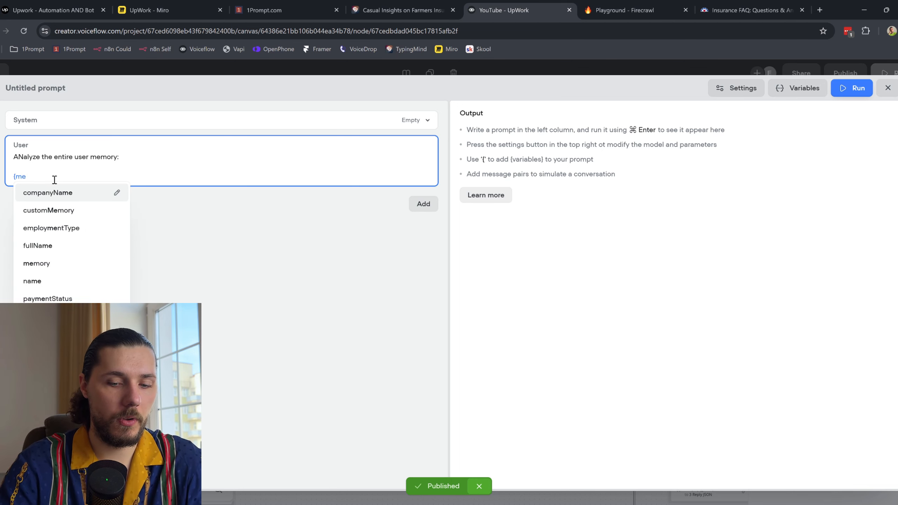
text(mo)
key(Down)
key(Return)
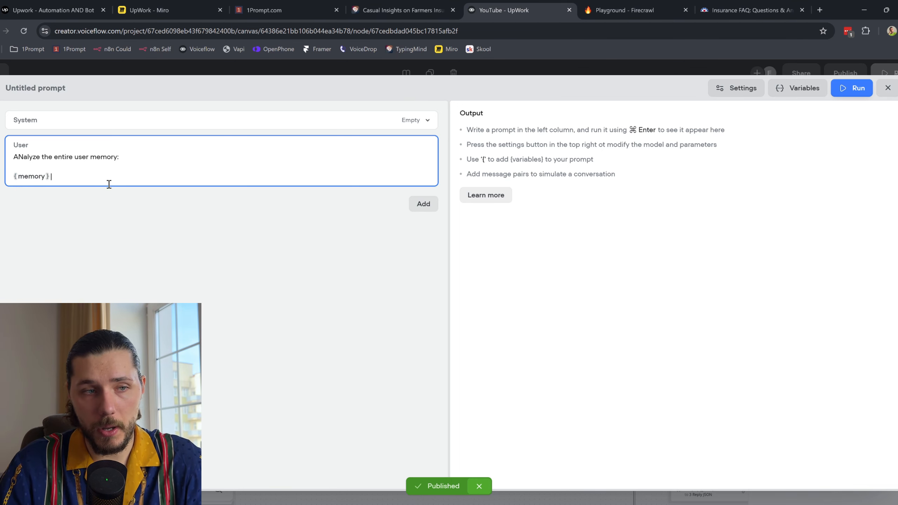
key(Return)
key(Return)
text(And identify the inte)
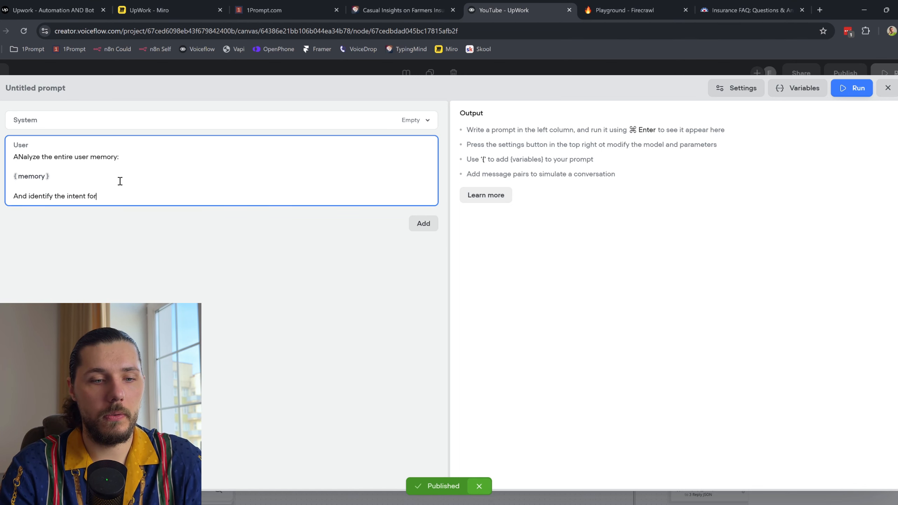
text(nt o the user)
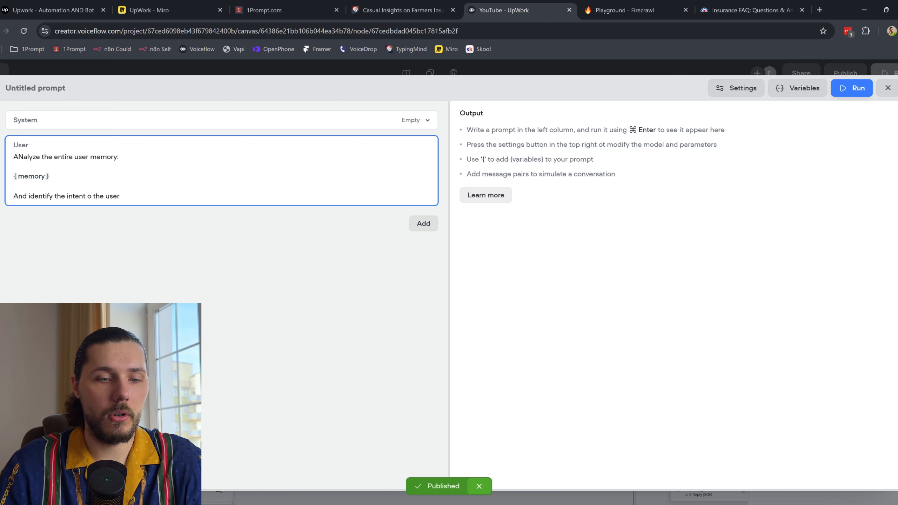
key(alt+Tab)
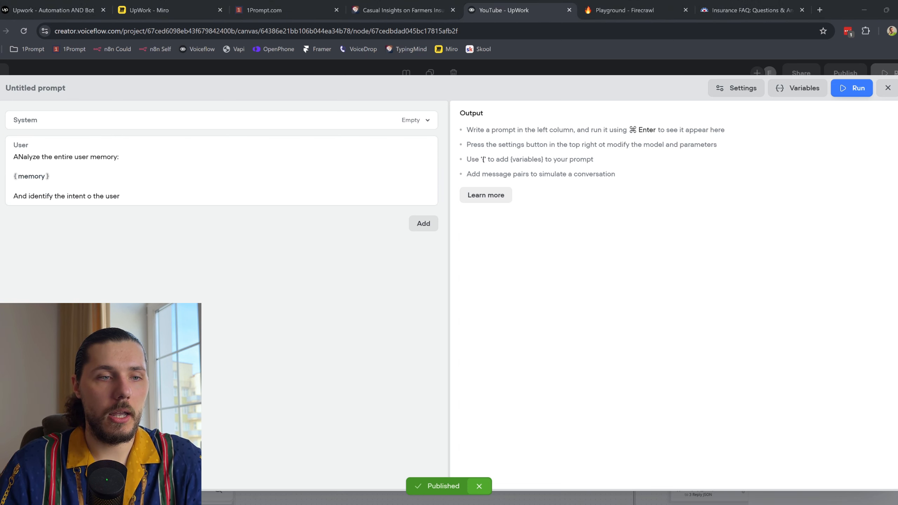
click(183, 195)
key(Return)
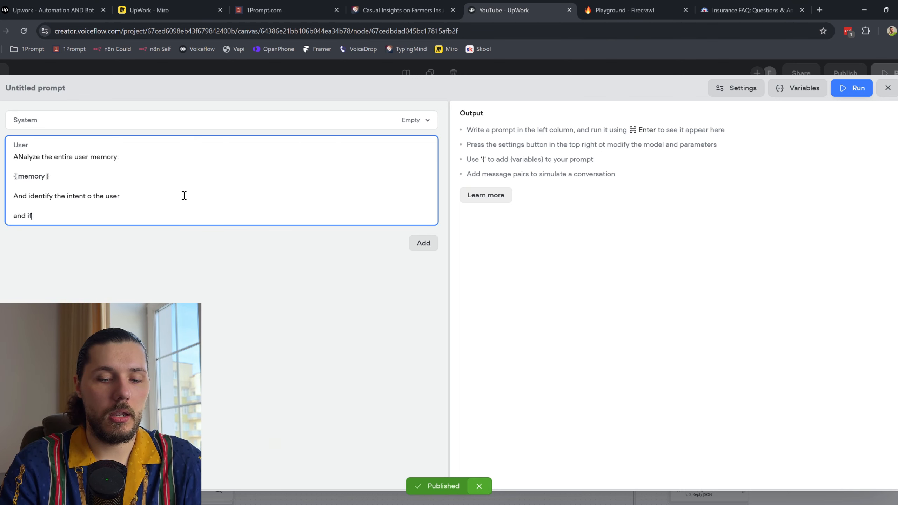
text(and if this is a general inten, output: )
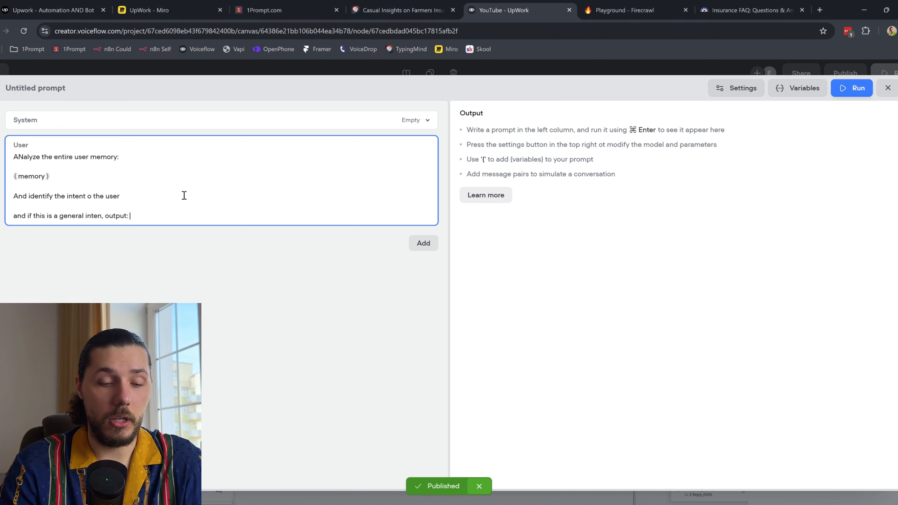
text(general)
key(Return)
text(If the user is looking for a quote, output: quote)
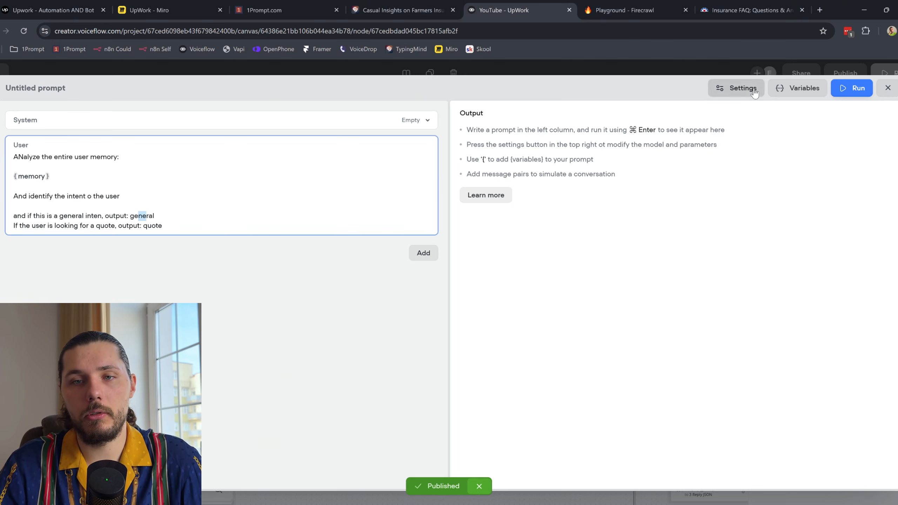
Step: Lower the prompt temperature from 0.30 to 0.10 and close the prompt editor
click(739, 88)
drag(753, 184, 712, 185)
click(141, 223)
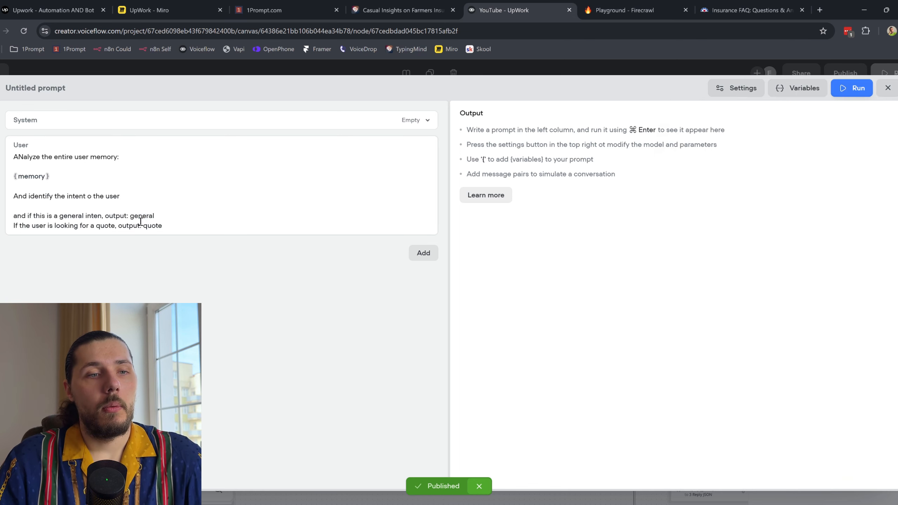
click(888, 88)
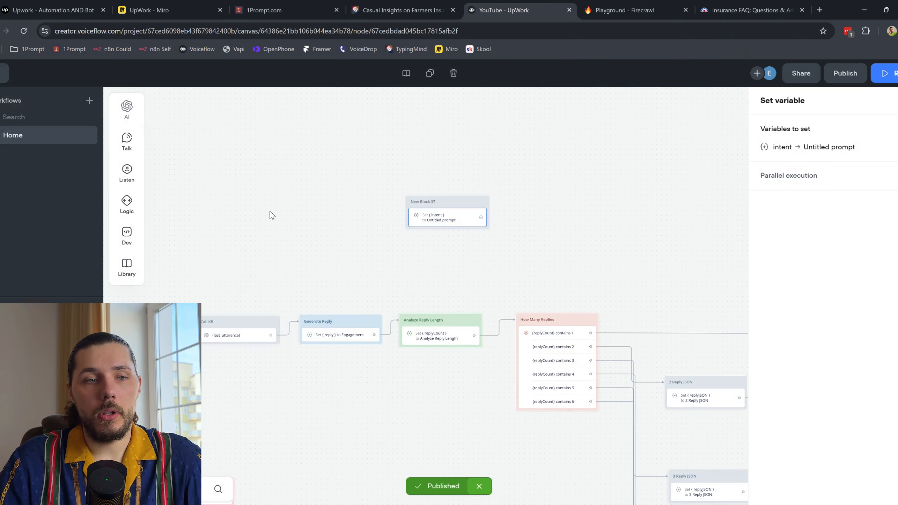
Step: Review the intent assignment and add a Condition step after New Block 37
click(782, 148)
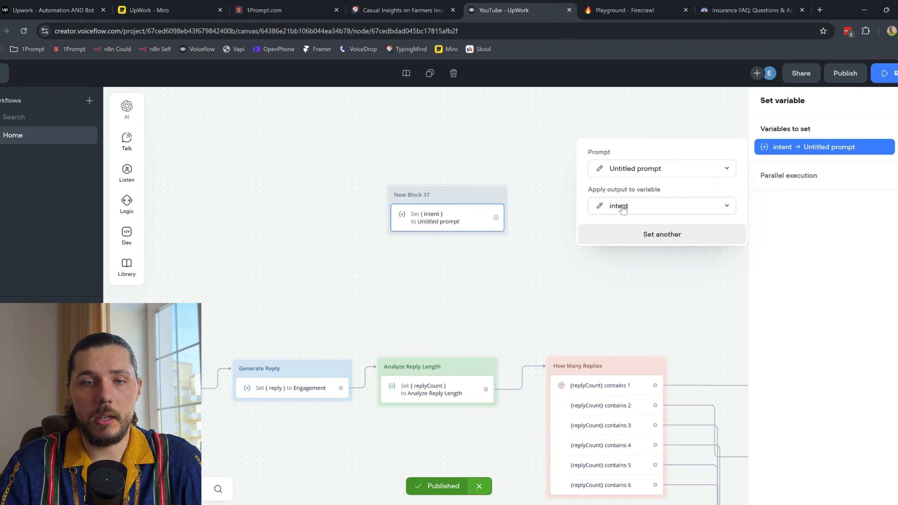
drag(496, 218, 568, 191)
mouse_move(612, 244)
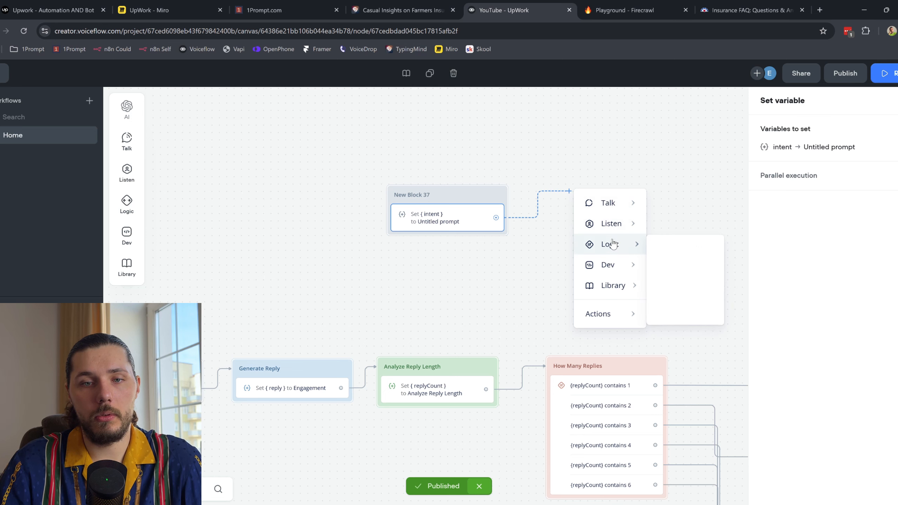
click(688, 250)
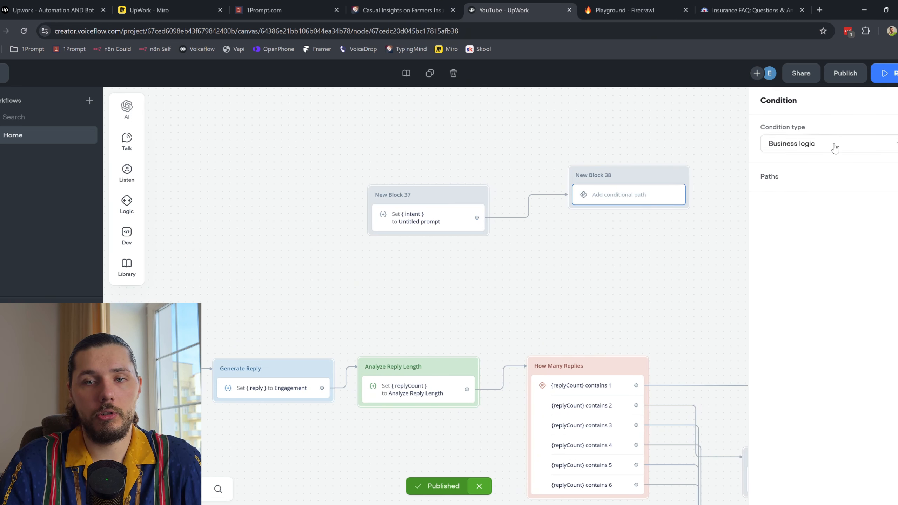
Step: Keep business logic as the condition type and add a path checking {intent} is 'quote'
click(835, 149)
click(820, 280)
click(893, 181)
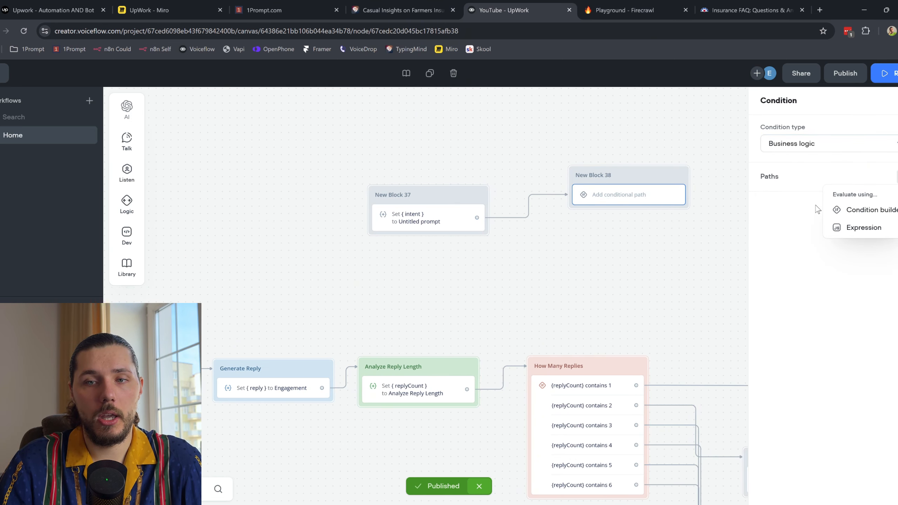
click(862, 210)
click(621, 225)
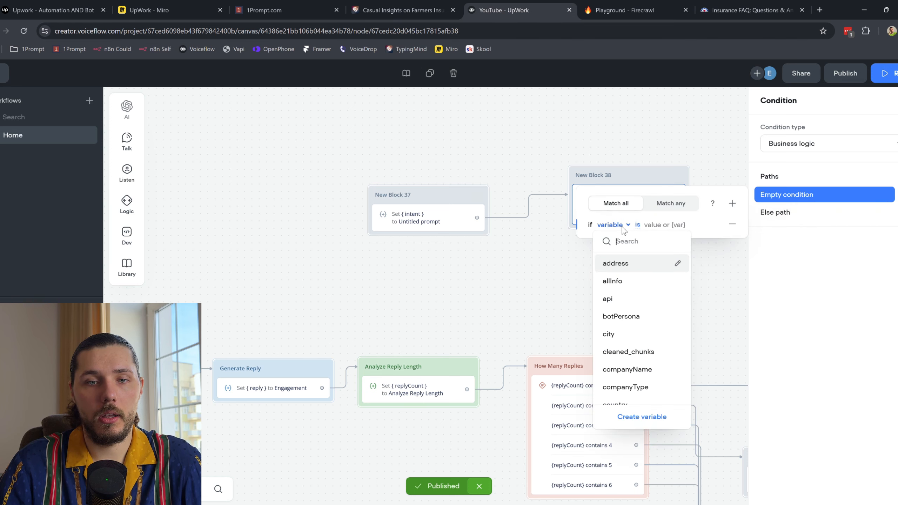
text(inte)
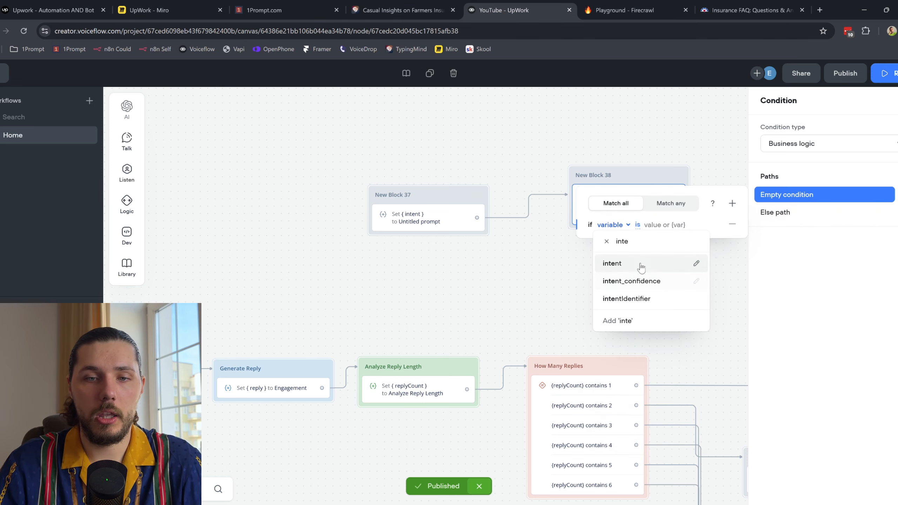
click(639, 263)
text(quote)
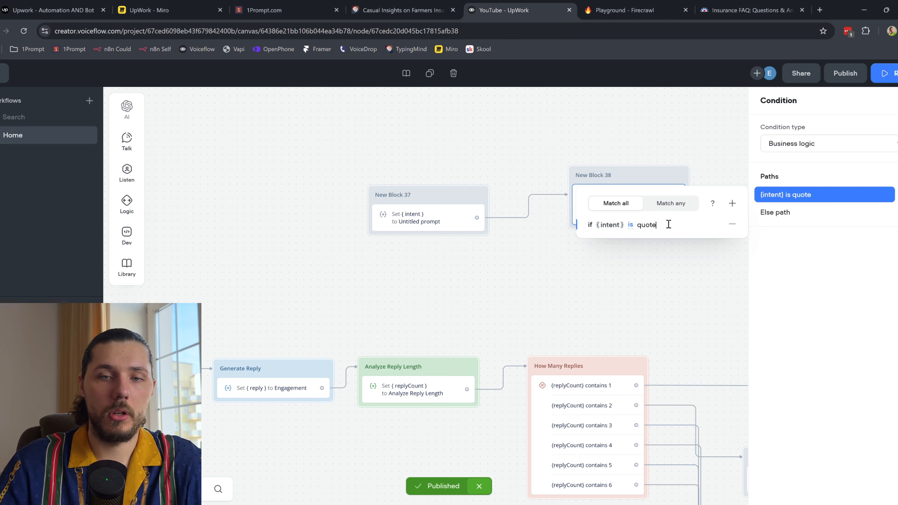
click(677, 275)
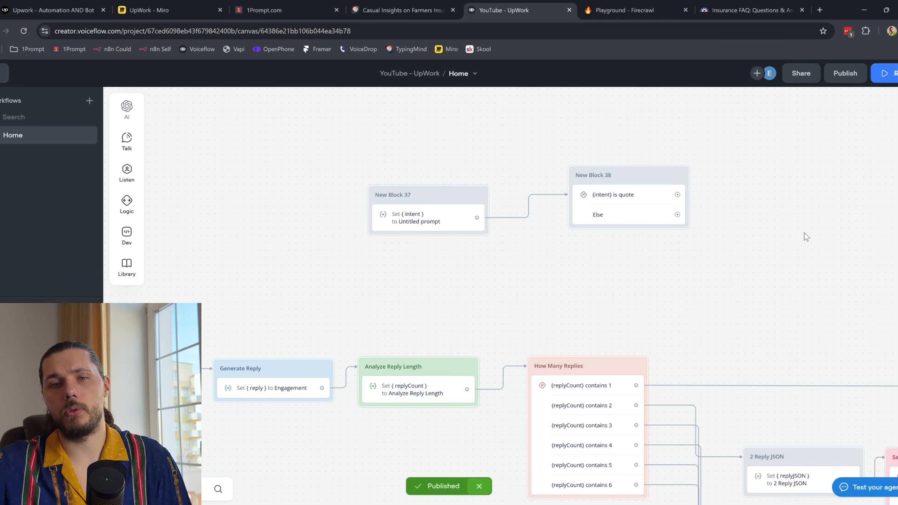
Step: Delete New Block 37 and New Block 38, then pan to view the whole flow
drag(762, 267, 345, 125)
key(Delete)
scroll(443, 218, down, 5)
scroll(443, 218, down, 3)
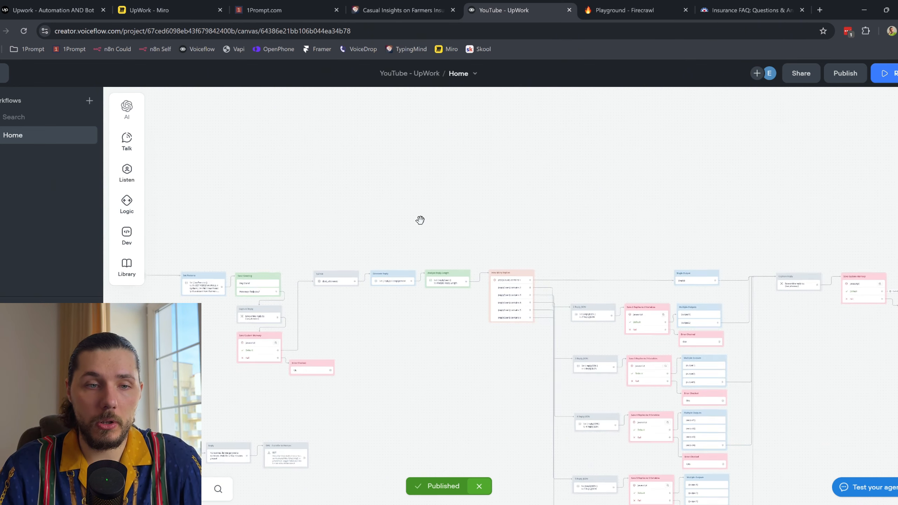
drag(399, 228, 481, 100)
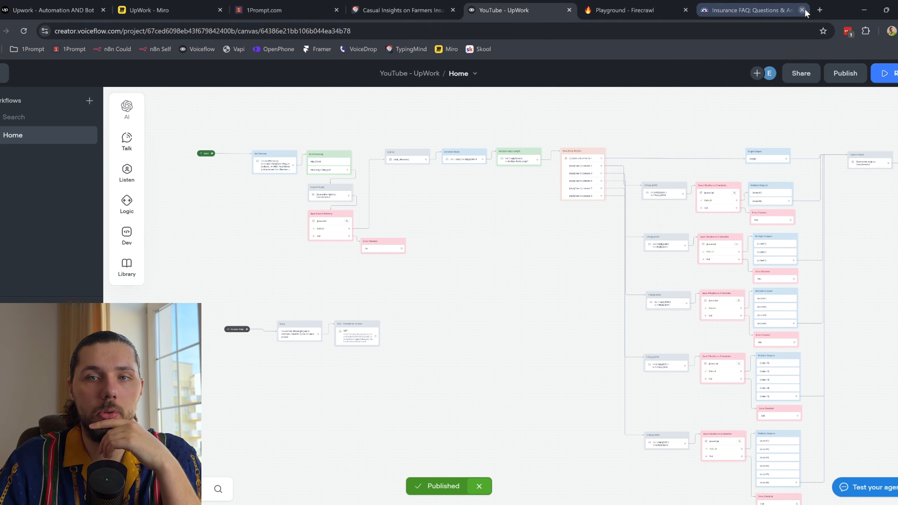
Step: Move the 1Prompt tab to the end and reorder the Casual Insights and YouTube - UpWork tabs
click(273, 4)
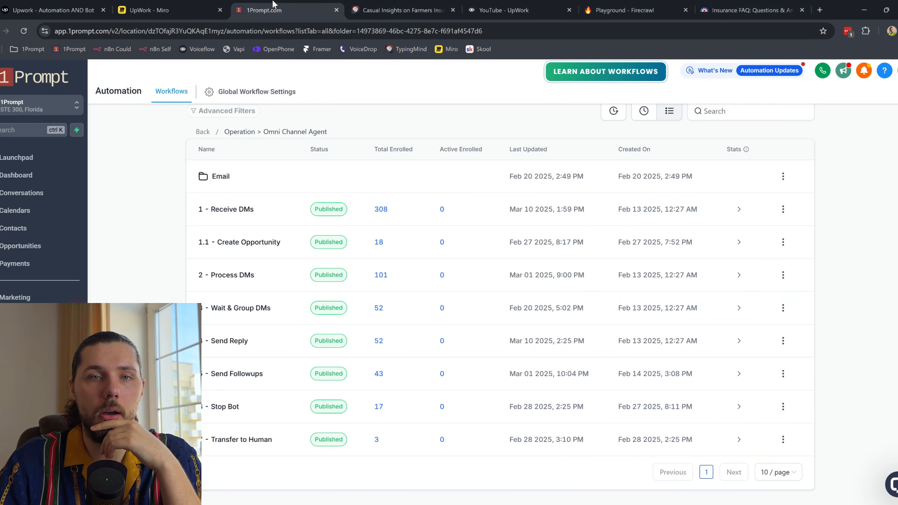
drag(273, 4, 746, 4)
drag(333, 5, 286, 5)
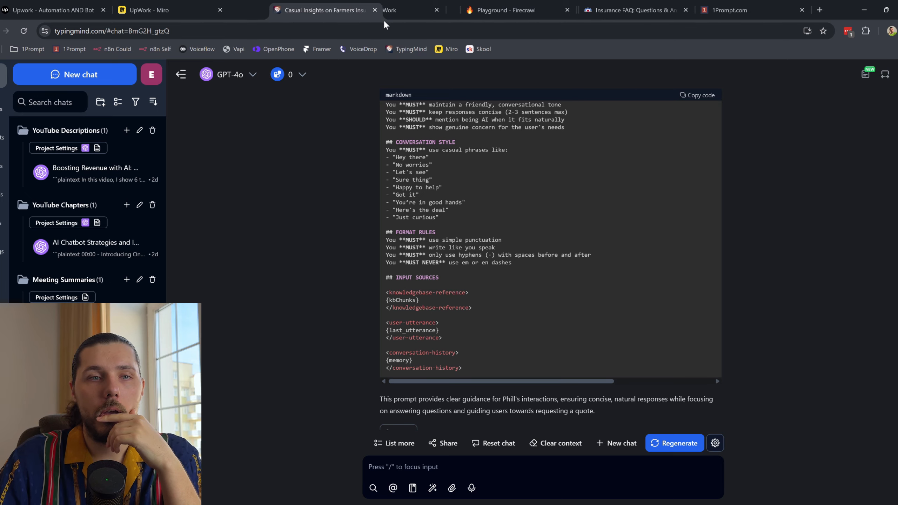
drag(399, 8, 633, 4)
click(728, 10)
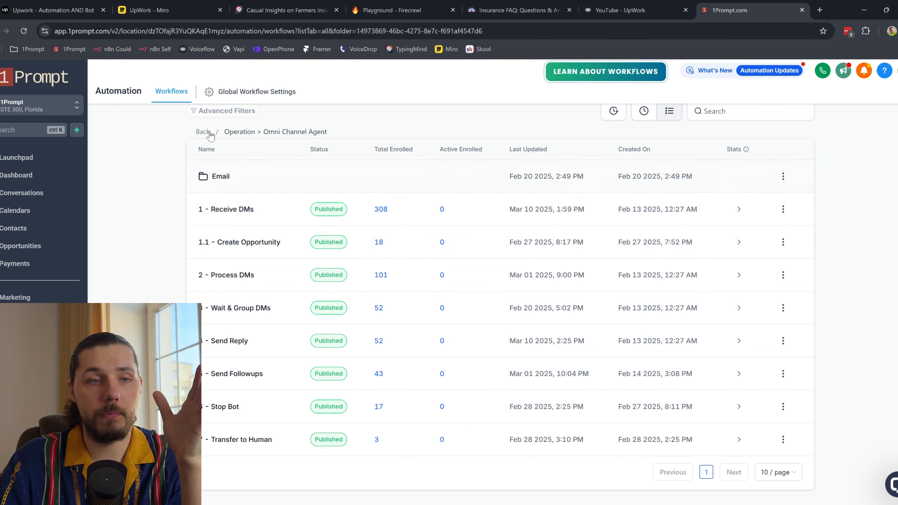
Step: Go back to the workflow folders, open Omni Channel Agent, then open Sites' Funnels page
click(203, 131)
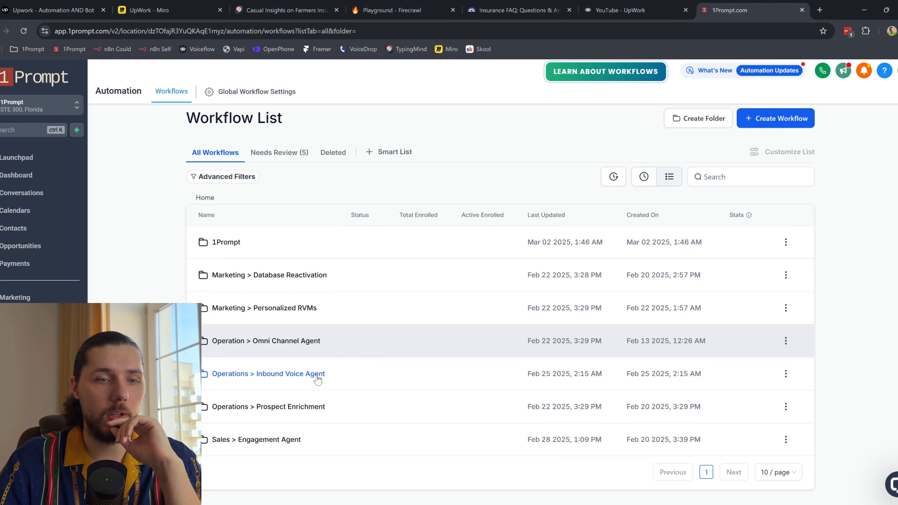
click(296, 348)
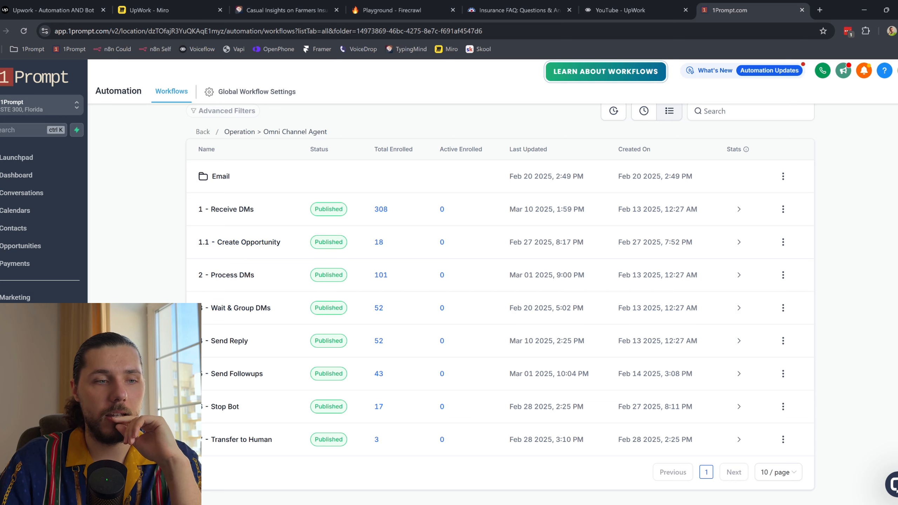
click(14, 333)
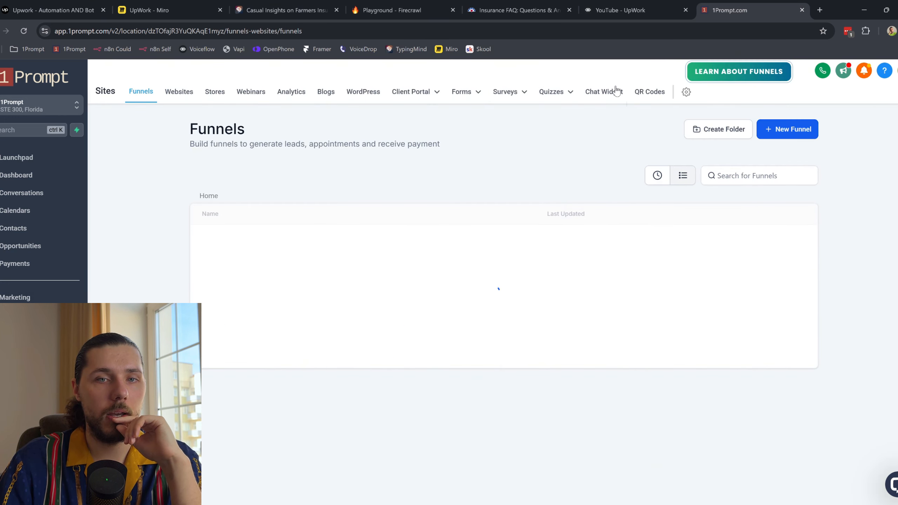
Step: Open the Live Chat widget's builder from the Chat Widget list and preview its chat window
click(616, 91)
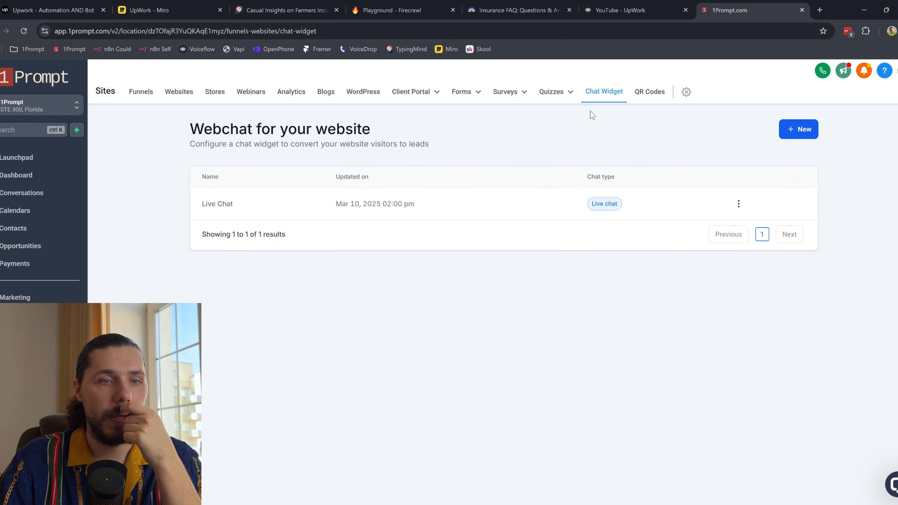
click(217, 205)
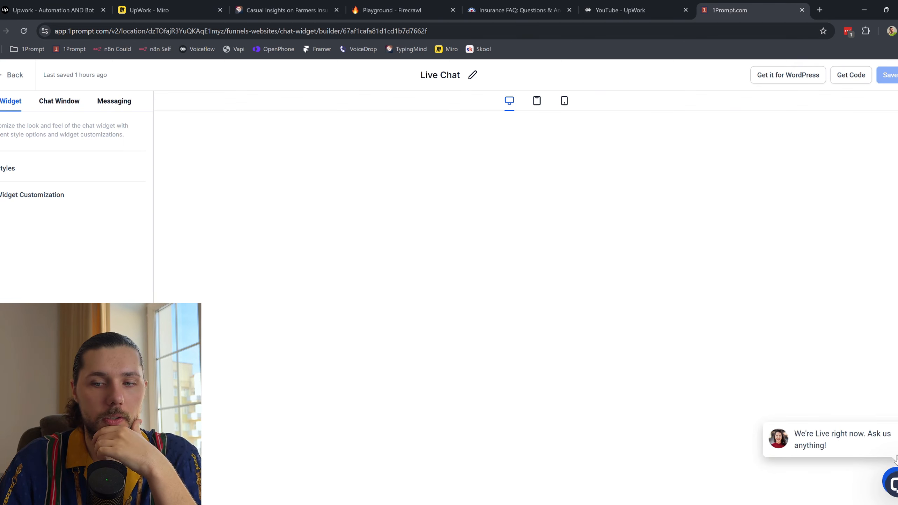
click(892, 482)
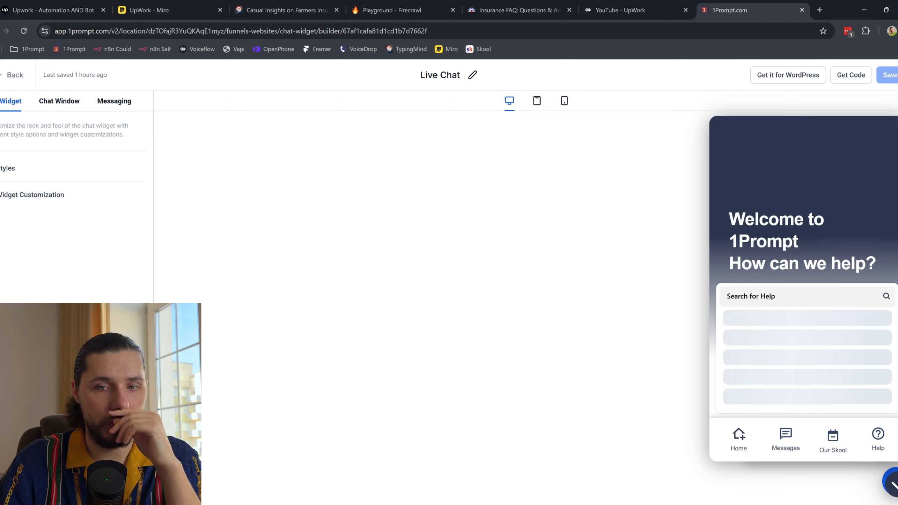
click(894, 486)
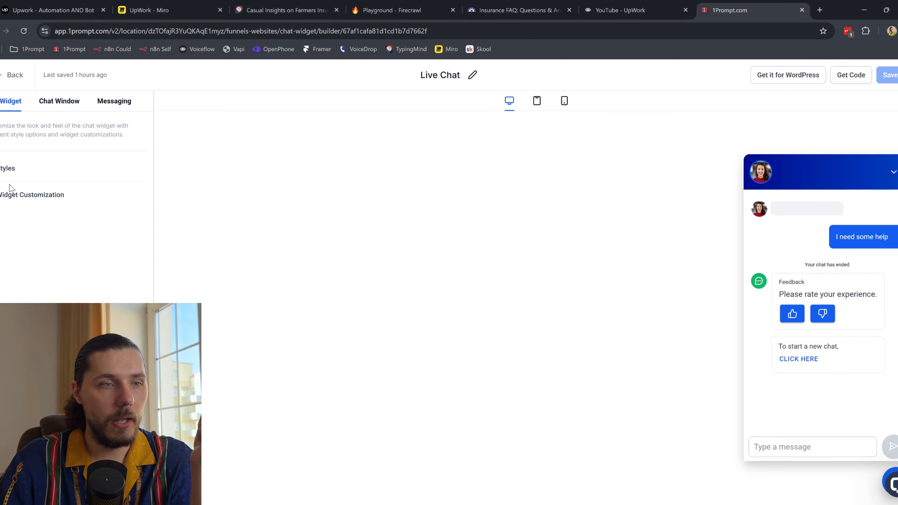
Step: Expand Widget Customization, glance at the Farmers insurance site, and return to the builder
click(2, 198)
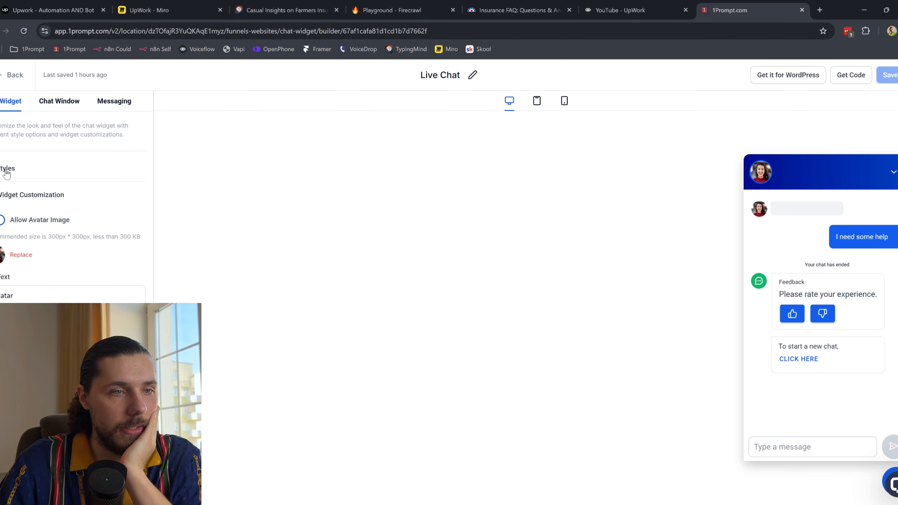
scroll(71, 212, down, 2)
click(506, 2)
scroll(307, 243, up, 5)
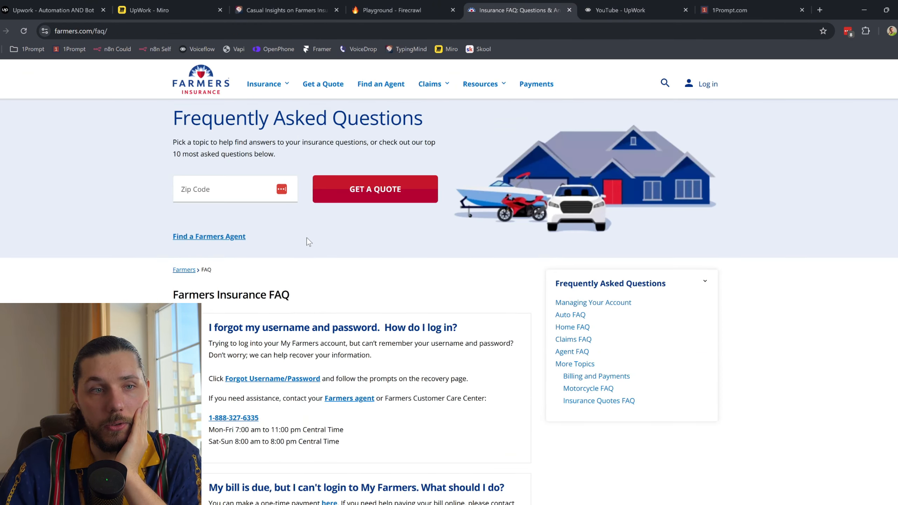
click(209, 83)
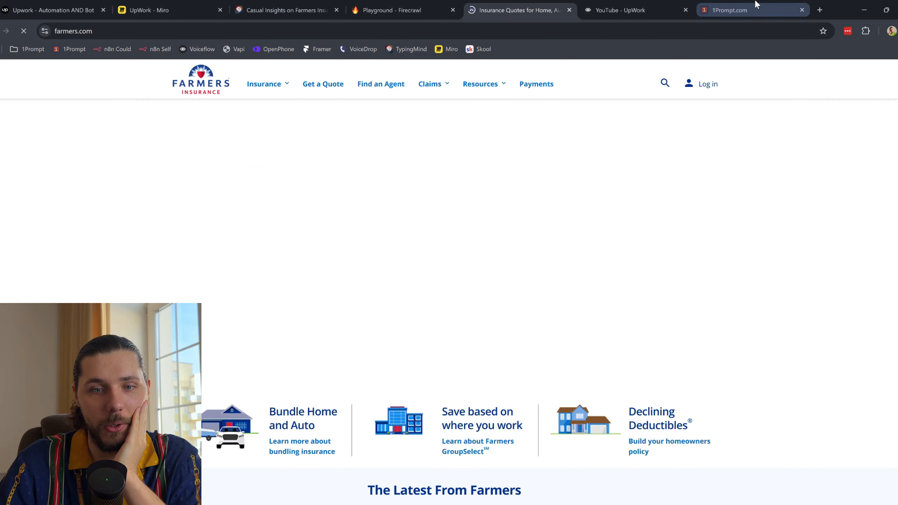
click(755, 10)
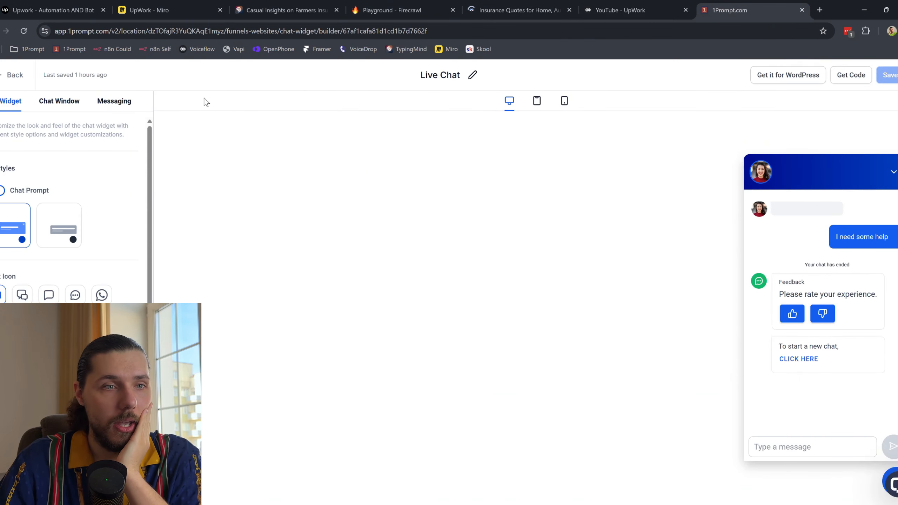
Step: Copy the Live Chat widget's embed code from the Get Code dialog
click(850, 75)
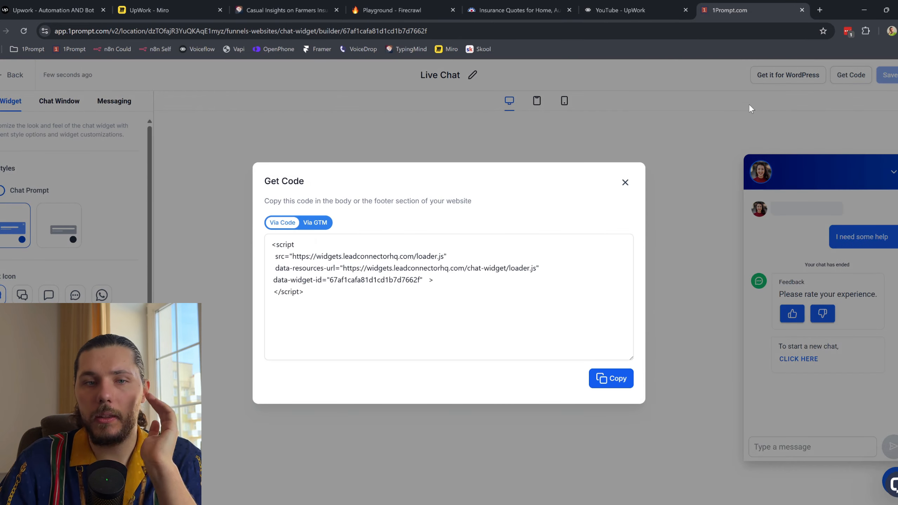
click(622, 386)
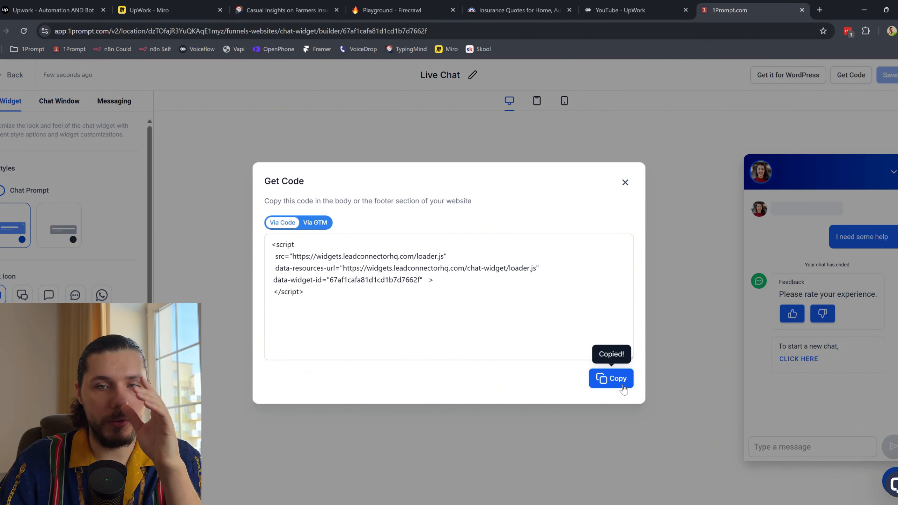
click(625, 387)
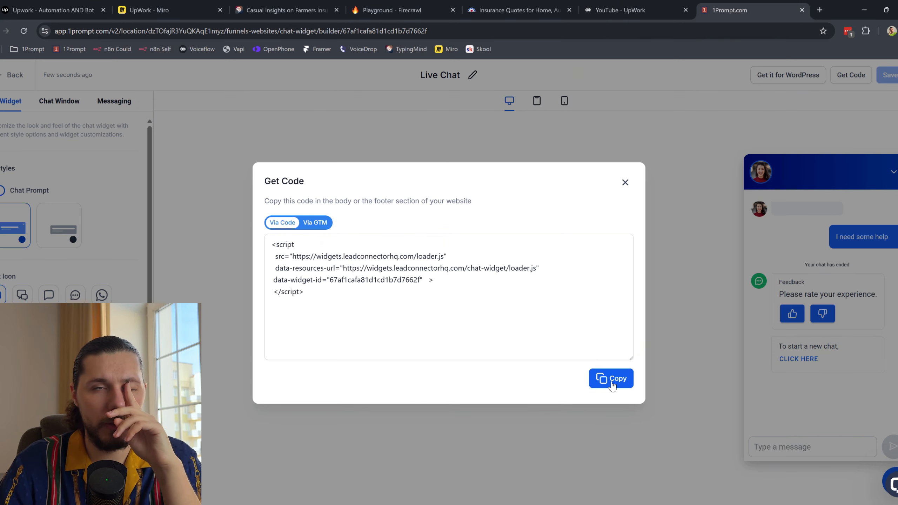
Step: Open the Quimple project in Framer in a new browser tab
click(820, 10)
click(323, 51)
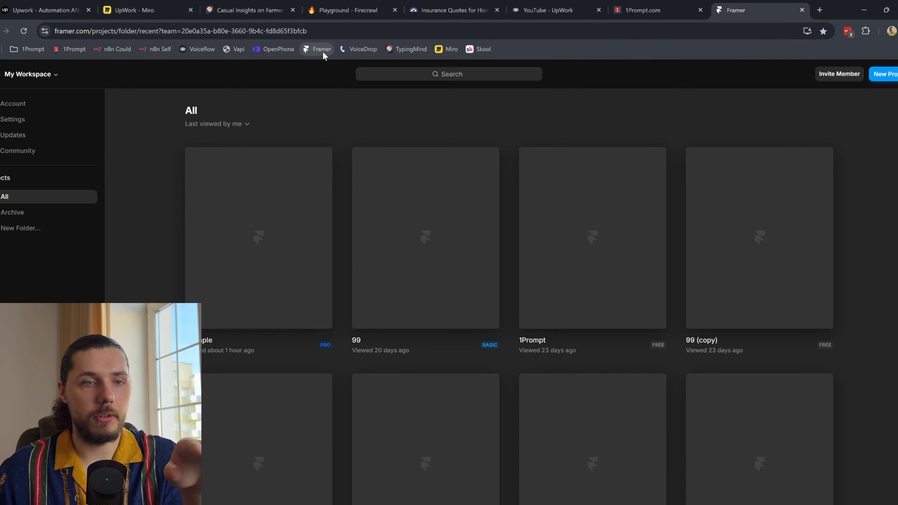
click(235, 233)
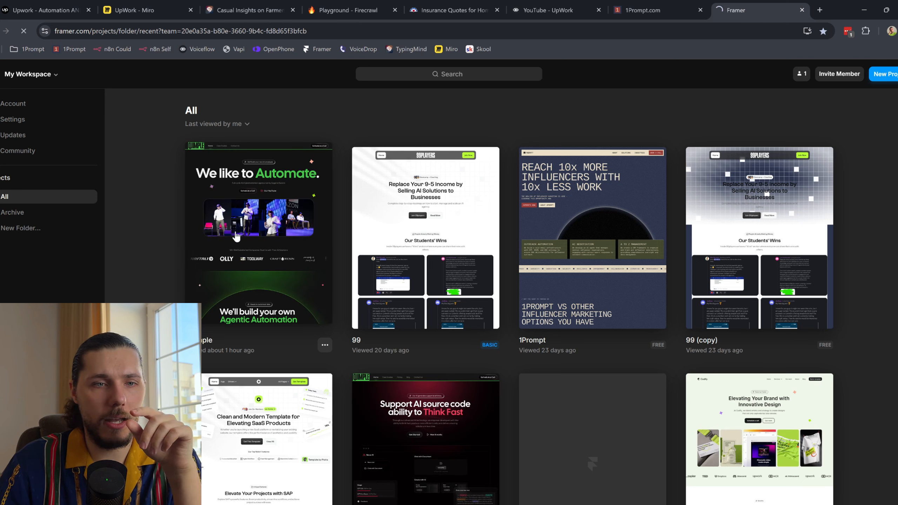
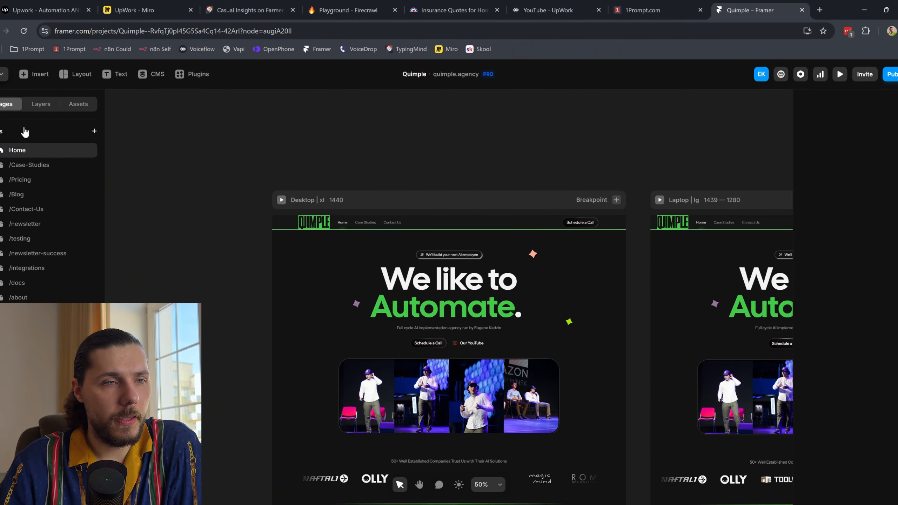
Step: Paste the Live Chat widget script into the /testing page's End of <body> custom code
click(35, 244)
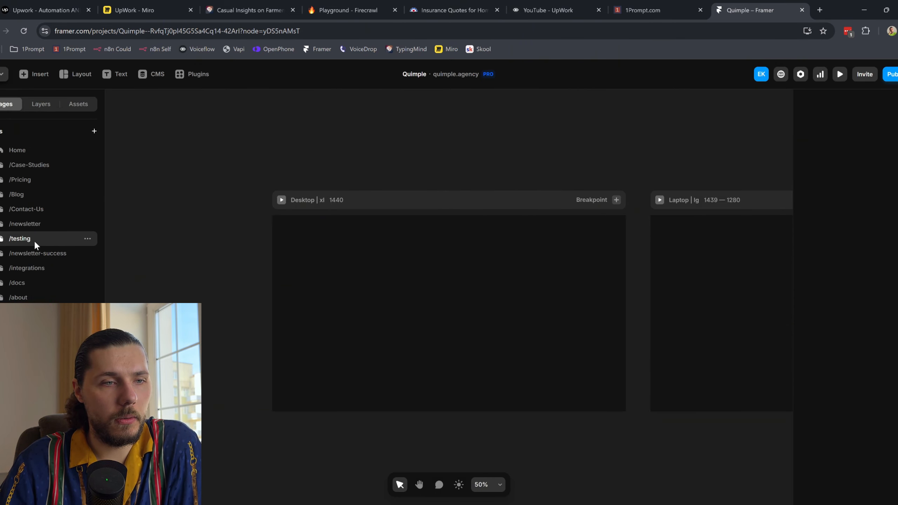
click(87, 244)
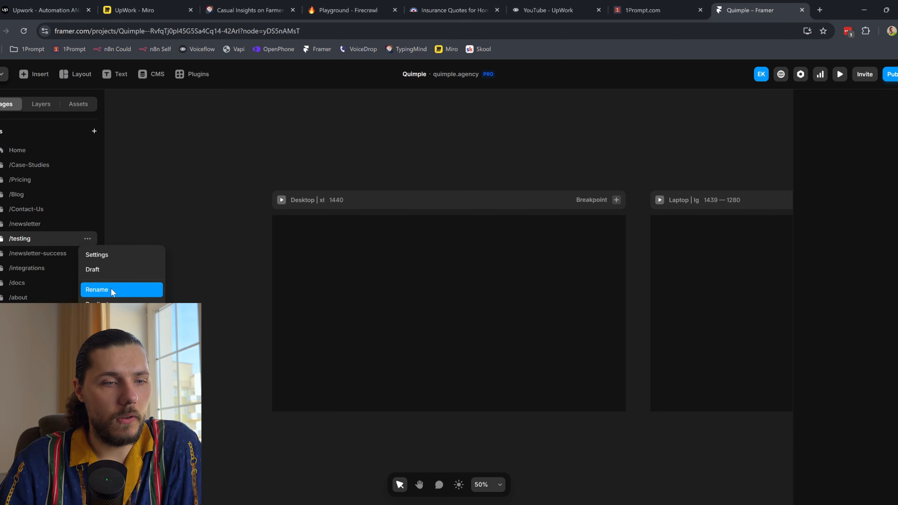
click(122, 254)
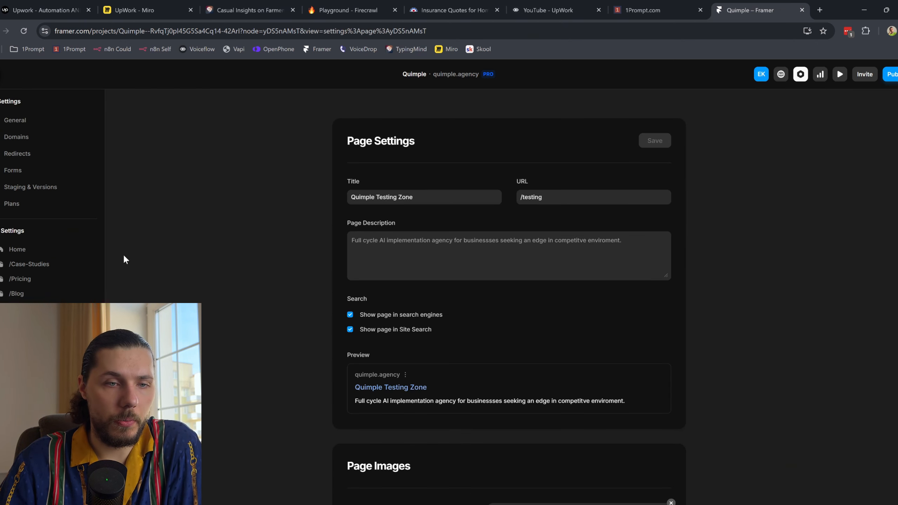
scroll(455, 244, down, 5)
scroll(492, 219, down, 5)
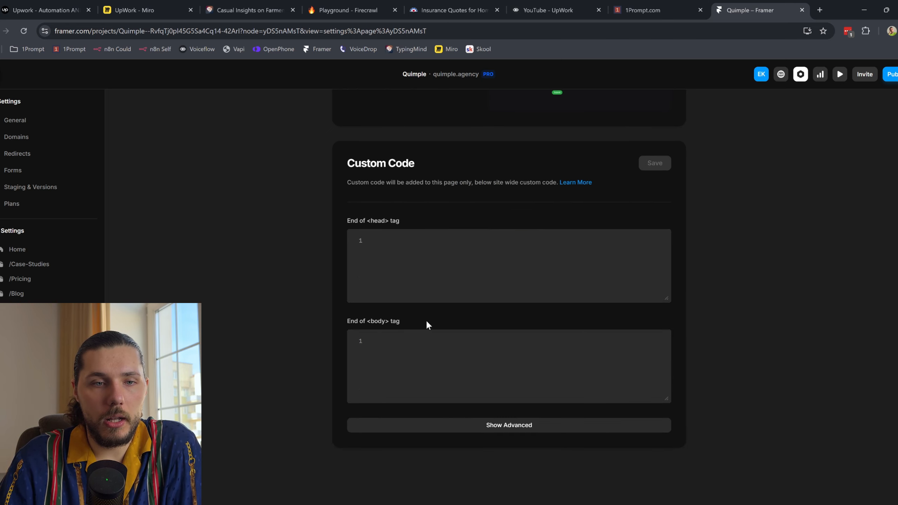
scroll(426, 321, up, 5)
scroll(426, 321, down, 4)
click(423, 390)
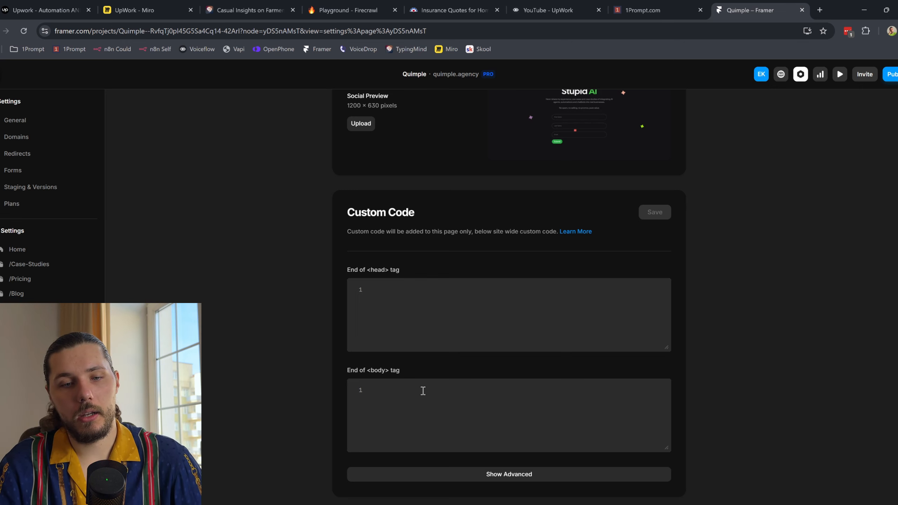
text(<script   src="https://widgets.leadconnectorhq.com/loader.js"   data-resources-url="https://widgets.leadconnectorhq.com/chat-widget/loader.js"  data-widget-id="67af1cafa81d1cd1b7d7662f"   >  </script>)
click(658, 9)
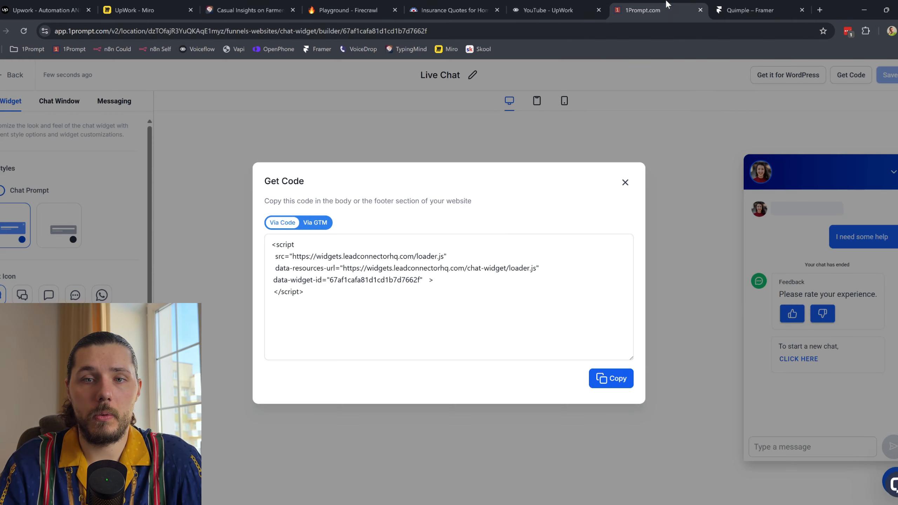
Step: Close the Get Code dialog and save the /testing page's new body code
click(623, 182)
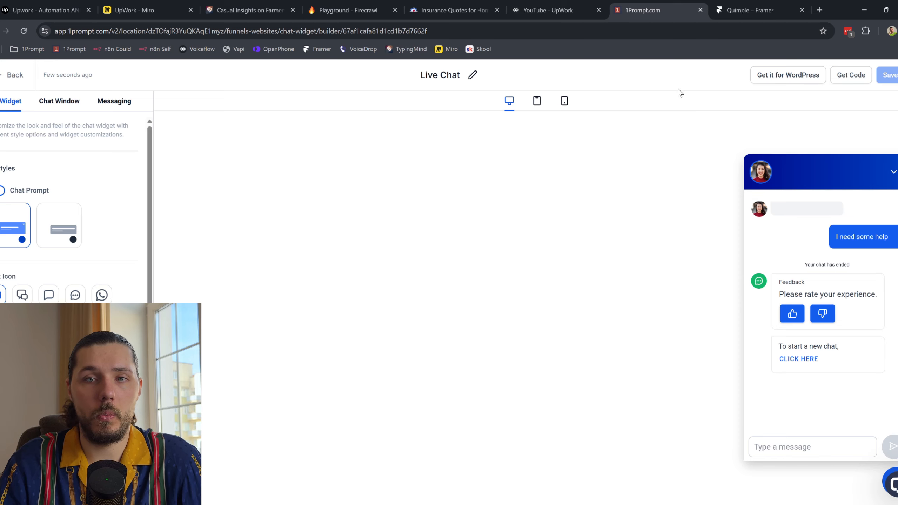
click(715, 6)
scroll(616, 357, down, 1)
click(654, 163)
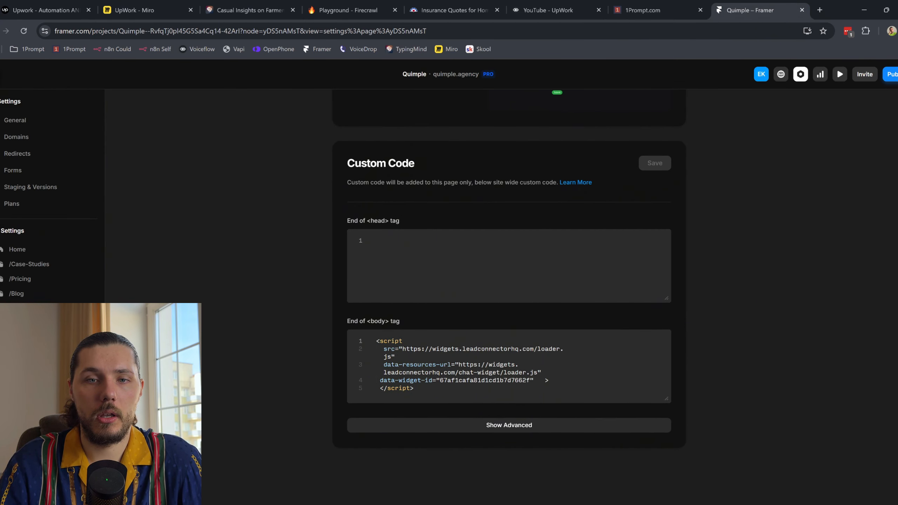
Step: Publish the site update and open the live quimple.agency page
click(891, 74)
click(859, 148)
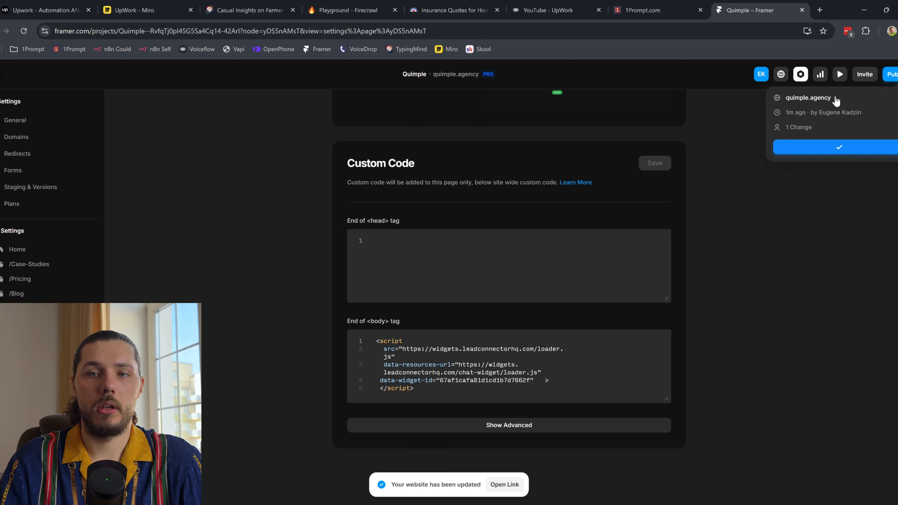
click(819, 97)
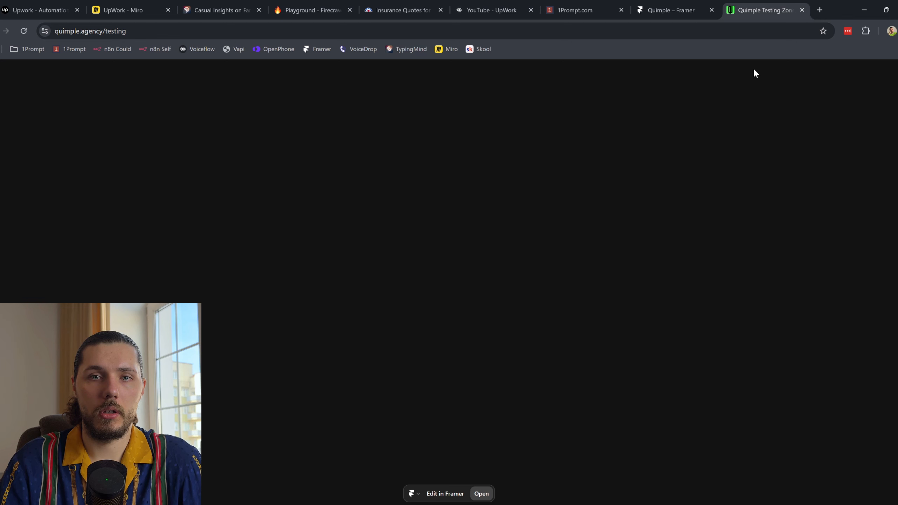
Step: Move the widget script from the End of <body> box into End of <head> and save
click(691, 5)
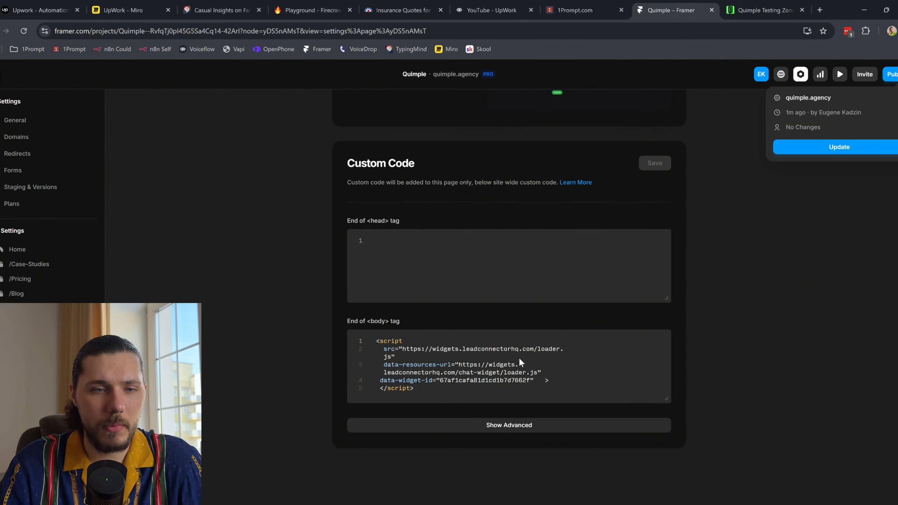
scroll(334, 288, up, 10)
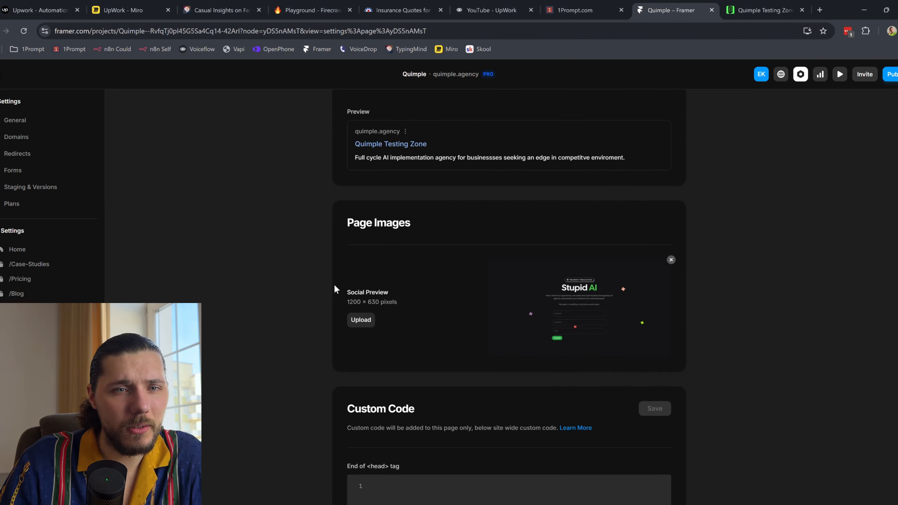
scroll(334, 287, down, 10)
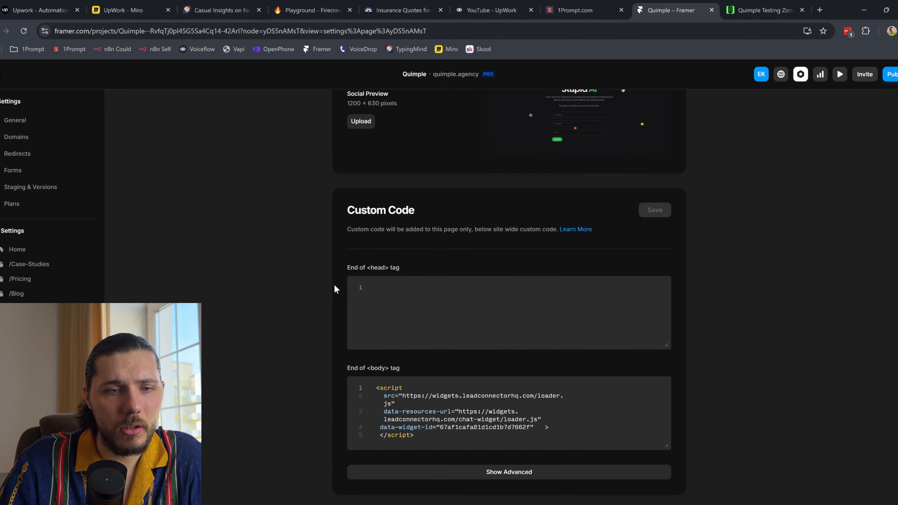
click(500, 421)
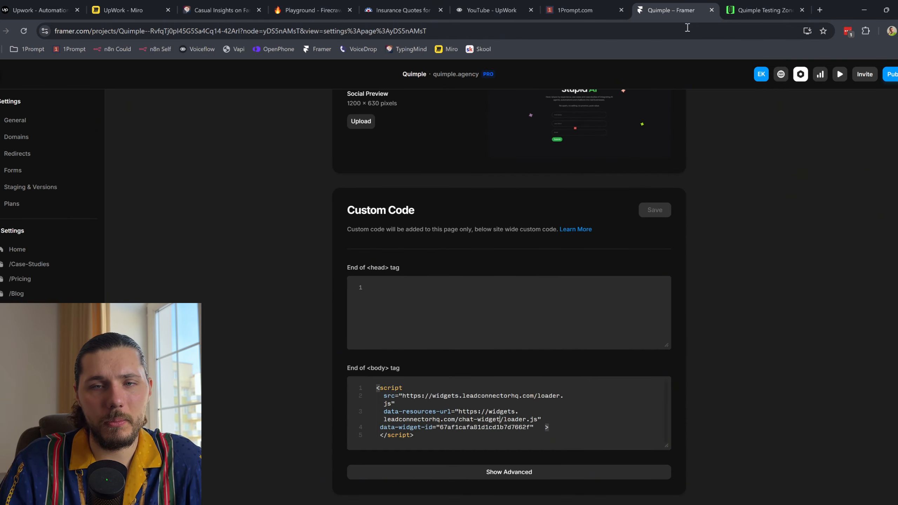
click(754, 3)
key(ctrl+shift+Tab)
click(487, 320)
text(<script   src="https://widgets.leadconnectorhq.com/loader.js"   data-resources-url="https://widgets.leadconnectorhq.com/chat-widget/loader.js"  data-widget-id="67af1cafa81d1cd1b7d7662f"   > </script>)
click(581, 435)
key(ctrl+a)
key(BackSpace)
click(662, 212)
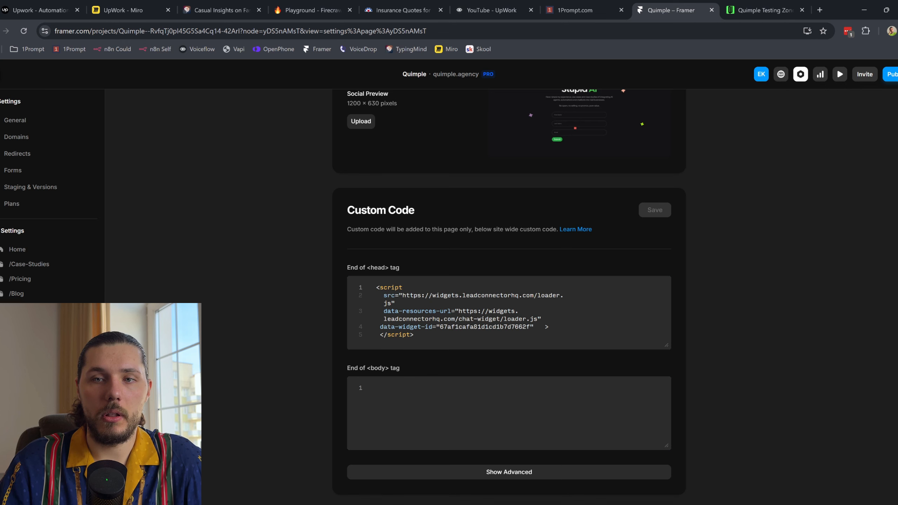
Step: Republish the site and check the live testing page against the 1Prompt widget builder
click(890, 74)
click(862, 147)
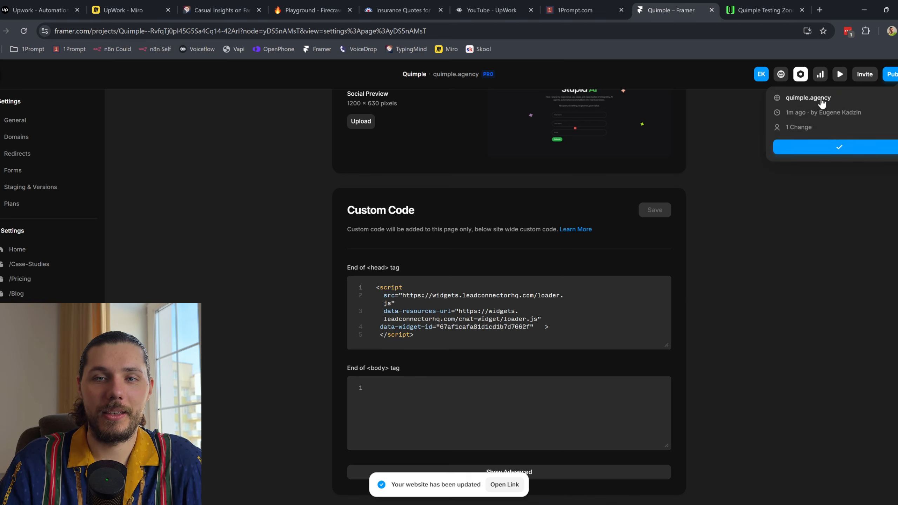
click(839, 104)
click(802, 10)
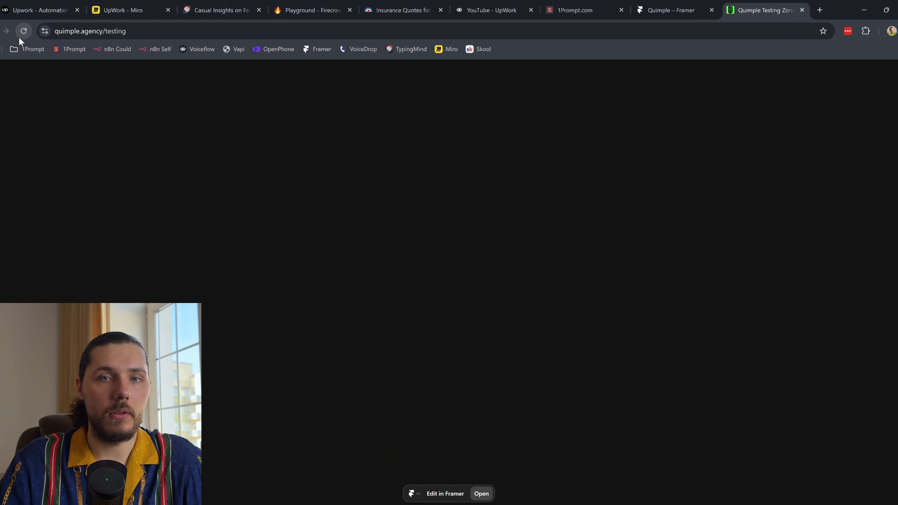
click(671, 4)
click(580, 10)
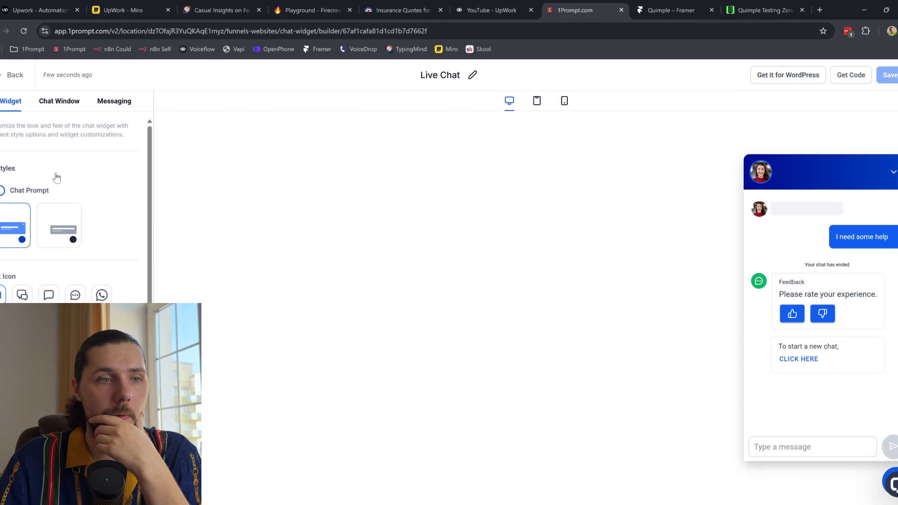
click(884, 483)
click(781, 4)
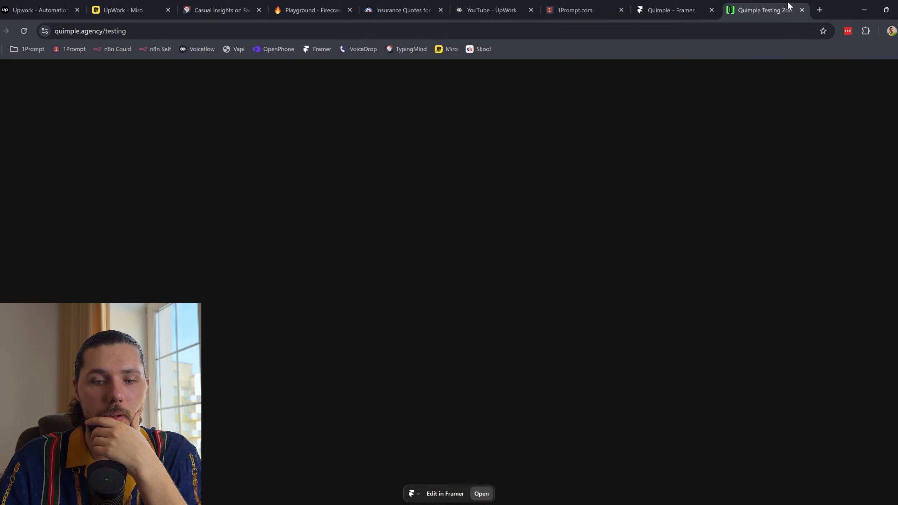
Step: Clear the widget script from the End of <head> box and save
click(704, 4)
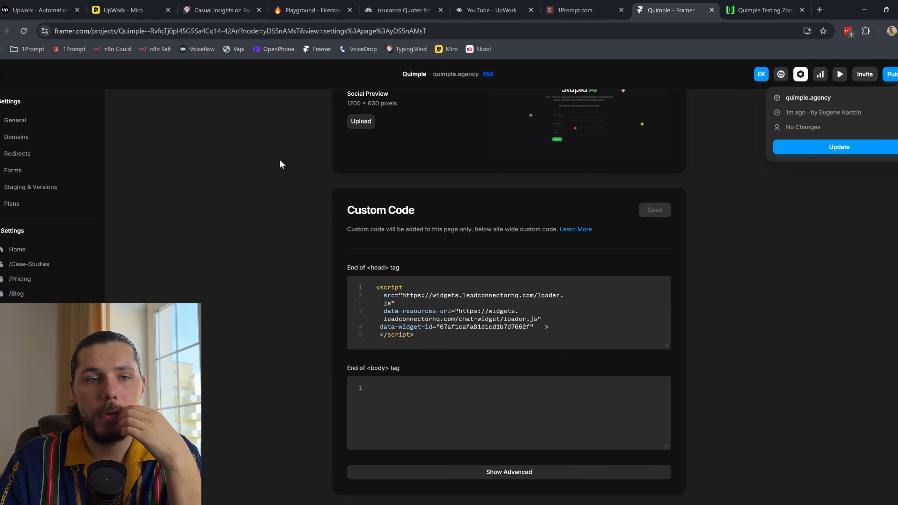
click(465, 305)
key(ctrl+a)
key(ctrl+c)
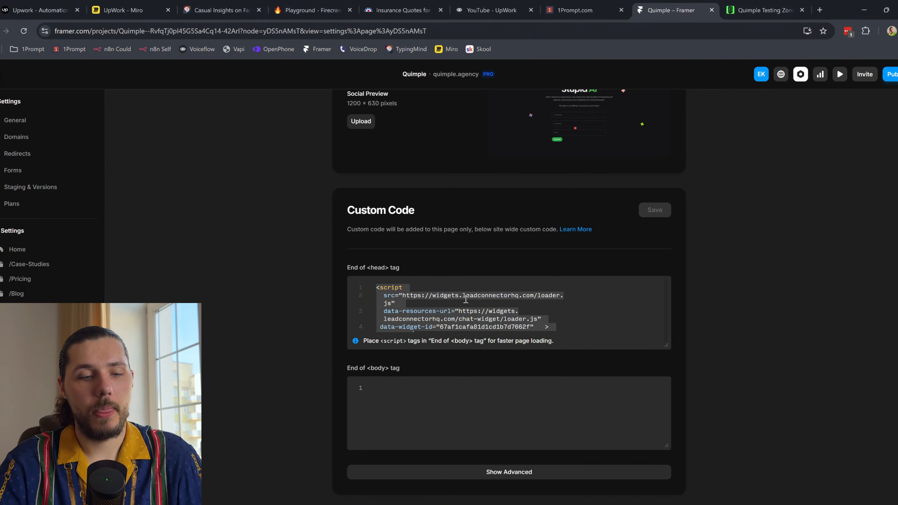
key(BackSpace)
click(663, 210)
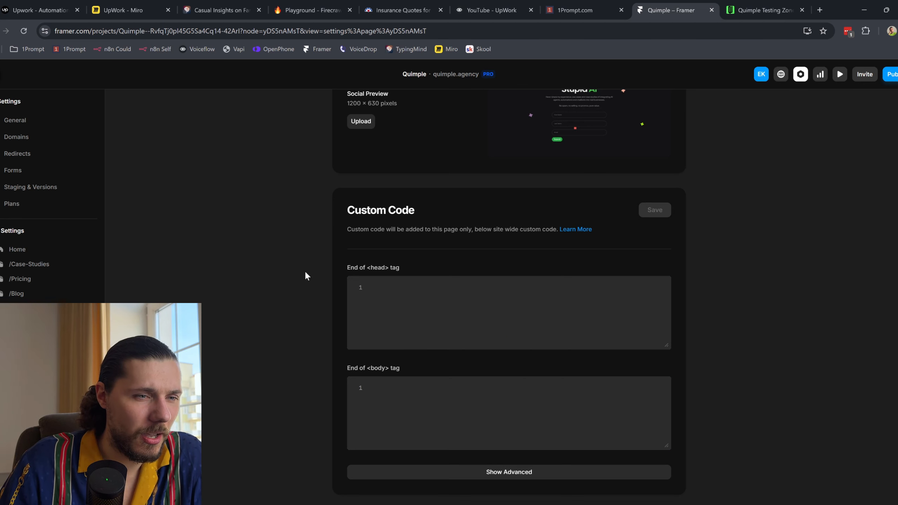
Step: Replace the existing start-of-head gtag code and start-of-body script with the widget script
click(32, 353)
scroll(475, 299, down, 3)
scroll(460, 316, up, 5)
scroll(467, 389, down, 1)
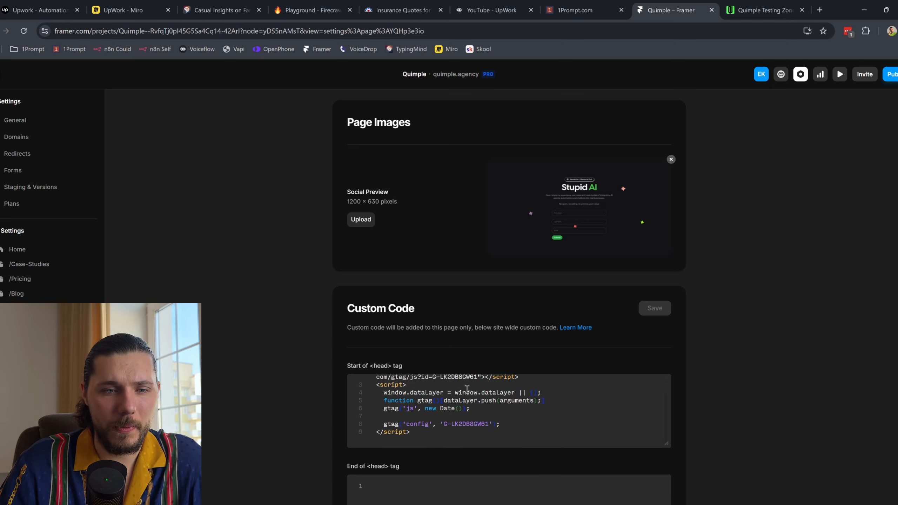
scroll(466, 389, down, 1)
click(471, 367)
key(ctrl+a)
key(ctrl+v)
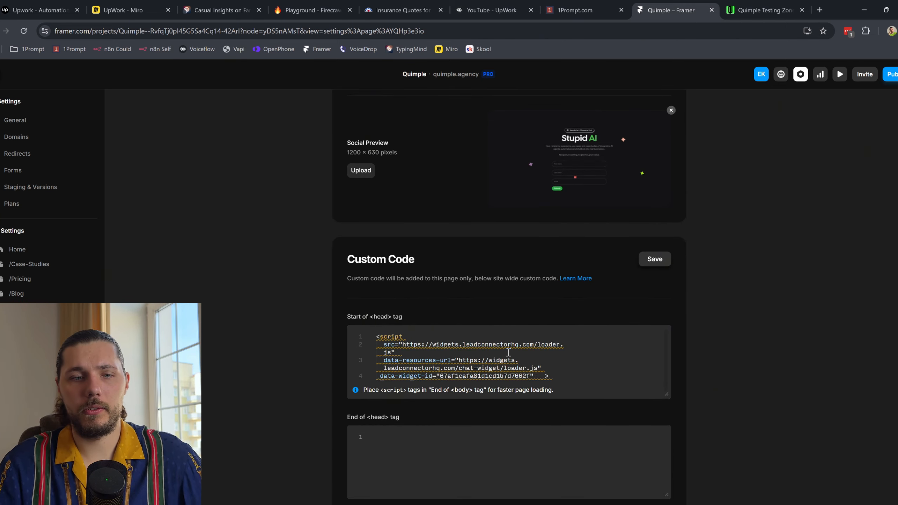
mouse_move(515, 365)
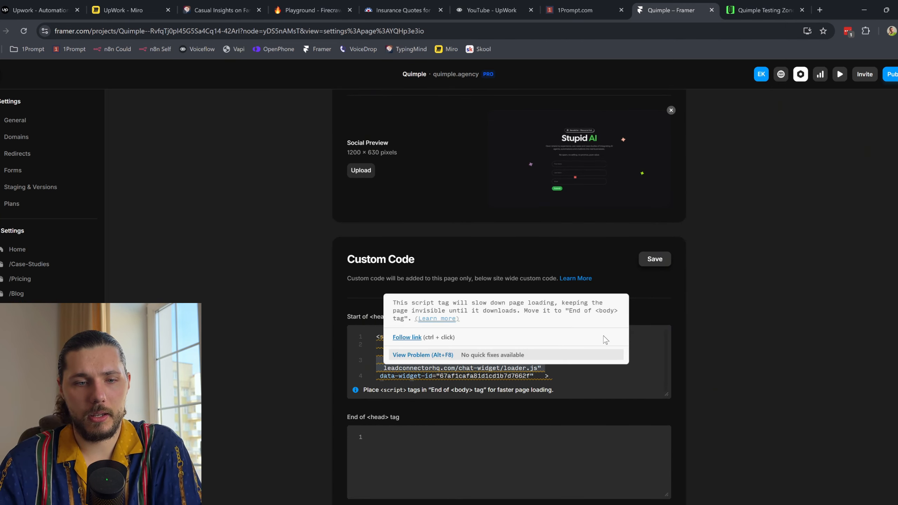
scroll(594, 350, down, 3)
click(486, 398)
key(ctrl+a)
text(<script   src="https://widgets.leadconnectorhq.com/loader.js"   data-resources-url="https://widgets.leadconnectorhq.com/chat-widget/loader.js"  data-widget-id="67af1cafa81d1cd1b7d7662f"   >  </script>)
Step: Remove the script from the start-of-head box again and save
scroll(495, 357, up, 1)
click(447, 267)
key(ctrl+a)
key(BackSpace)
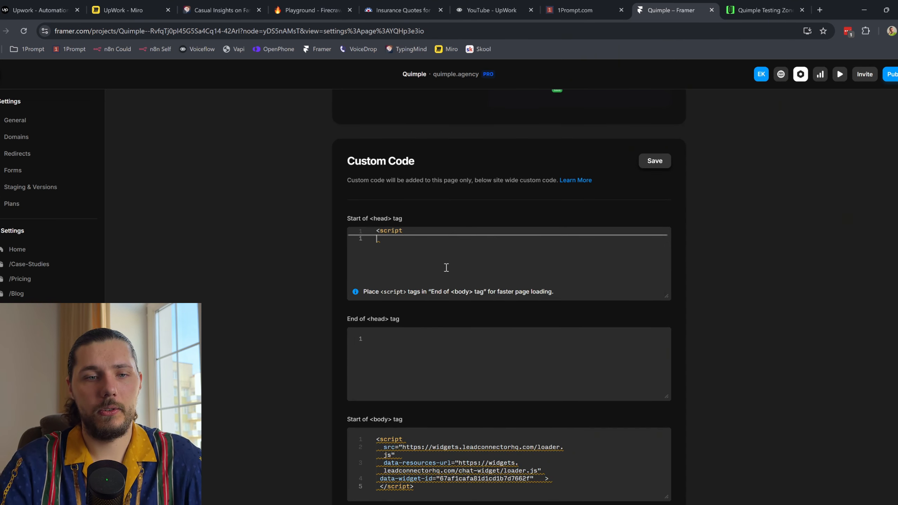
click(655, 161)
Step: Publish the 2 changes, open the live site, and return to Framer's page settings
scroll(566, 244, down, 4)
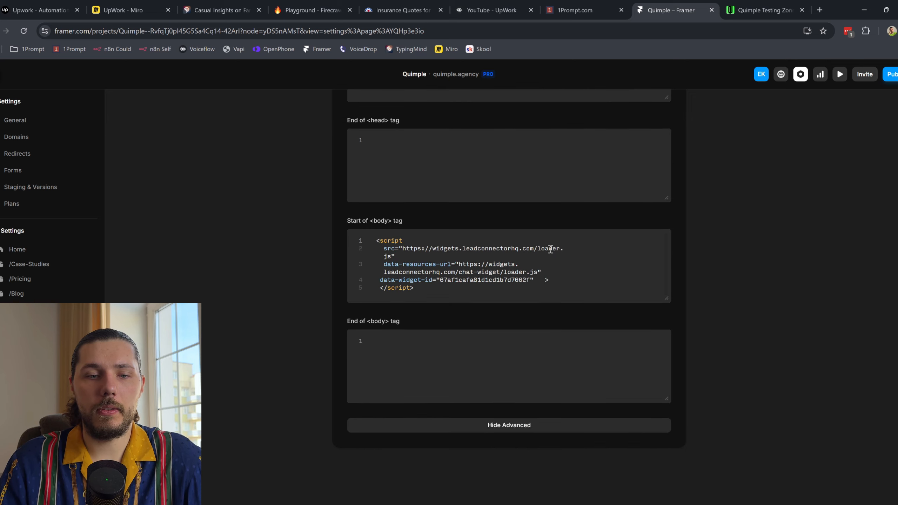
click(891, 74)
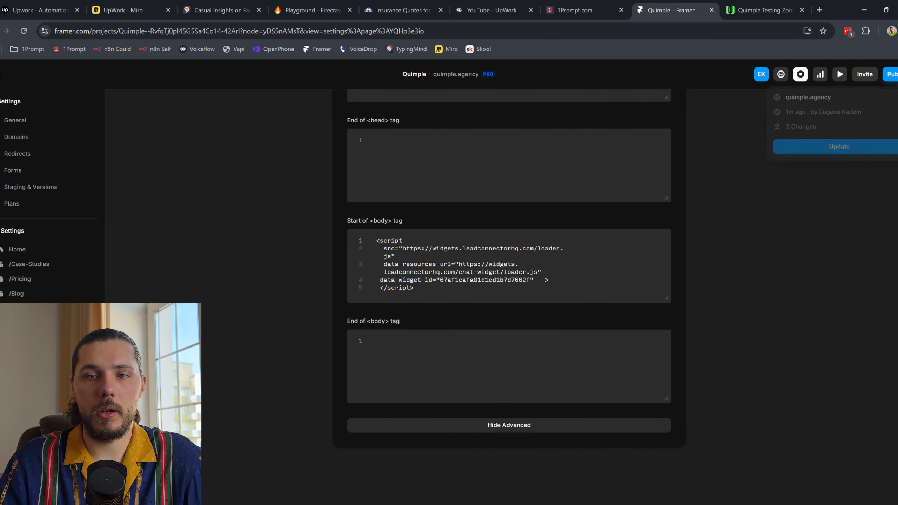
click(851, 148)
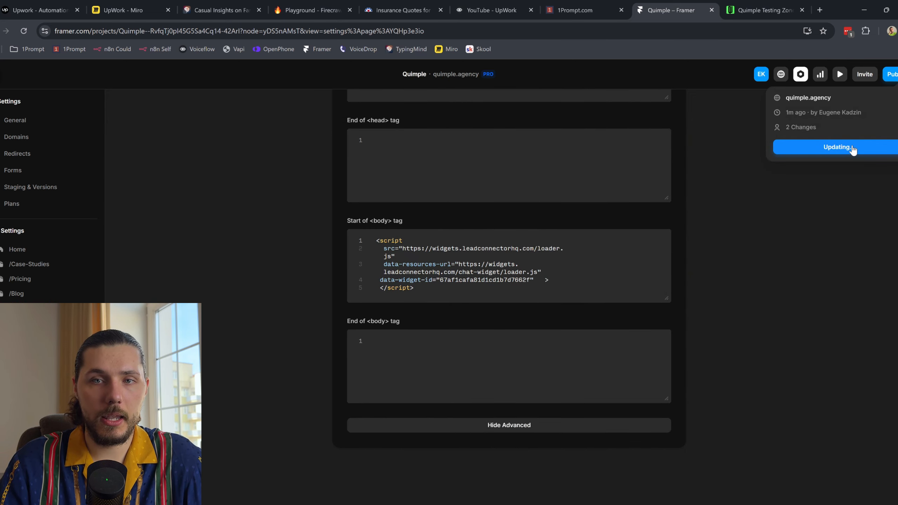
click(808, 97)
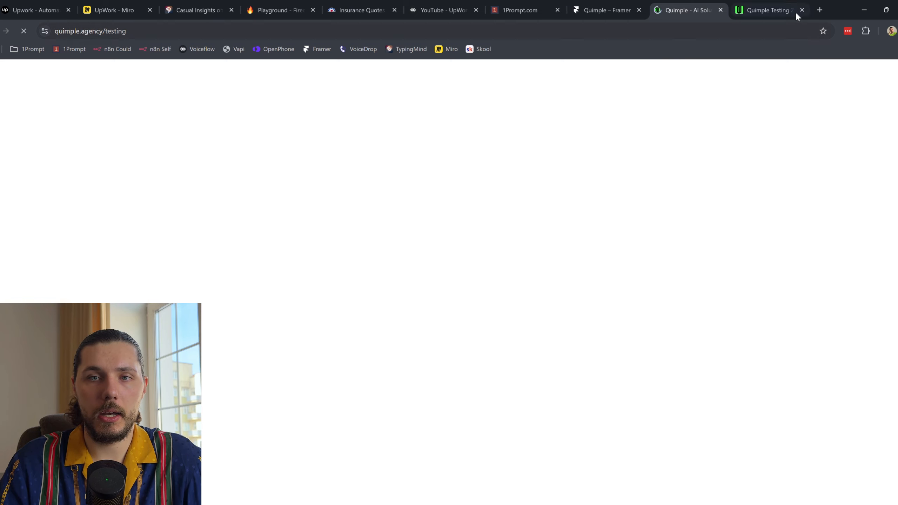
click(802, 10)
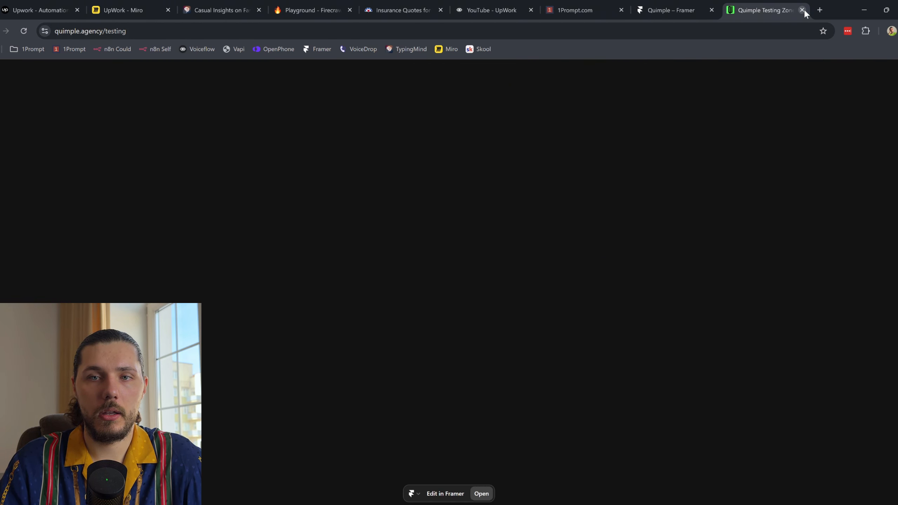
click(692, 4)
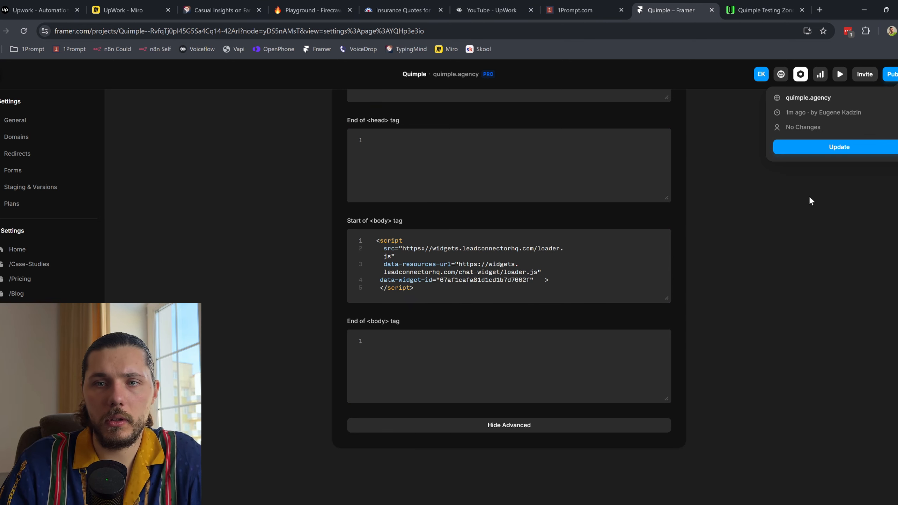
scroll(593, 207, up, 15)
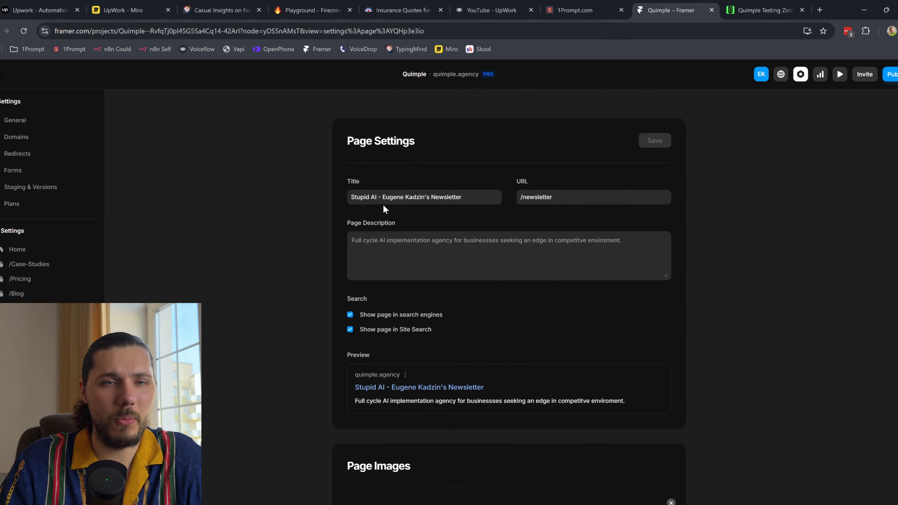
Step: Load the live /newsletter page and open its chat widget bubble
click(591, 196)
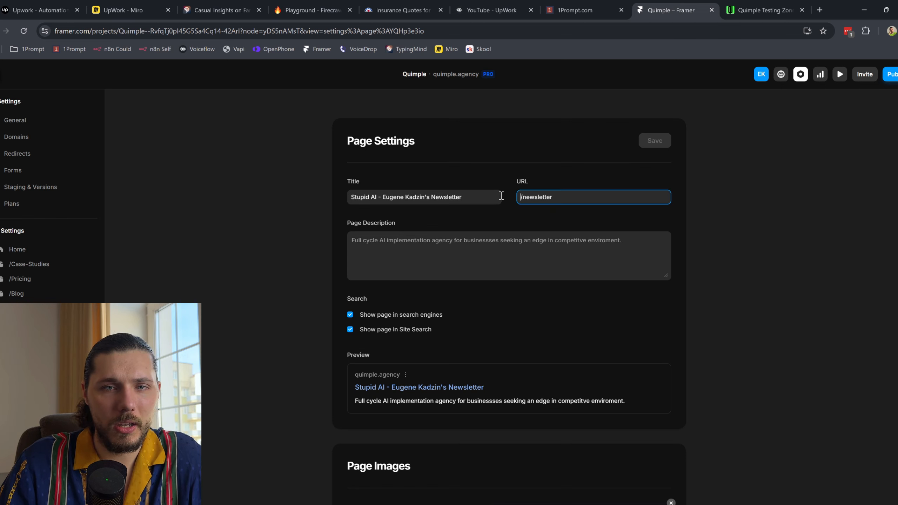
double_click(546, 197)
click(764, 10)
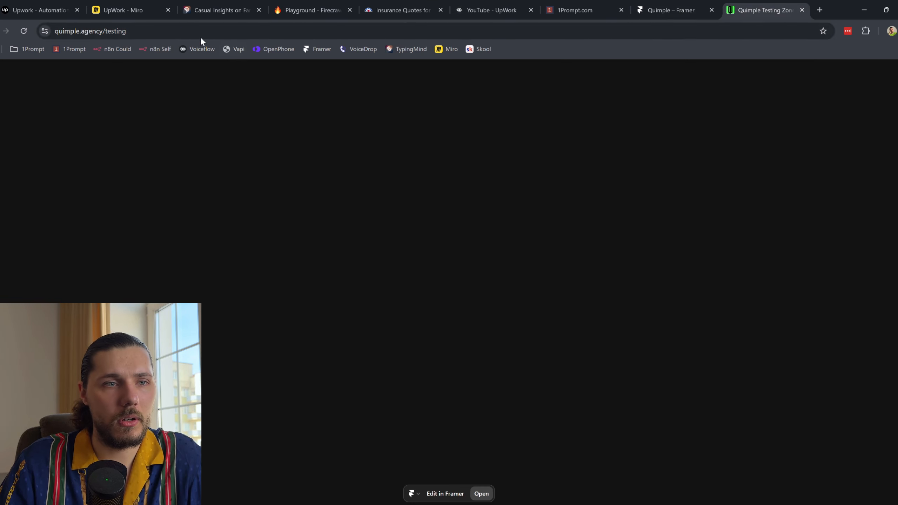
double_click(189, 31)
text(/newsletter)
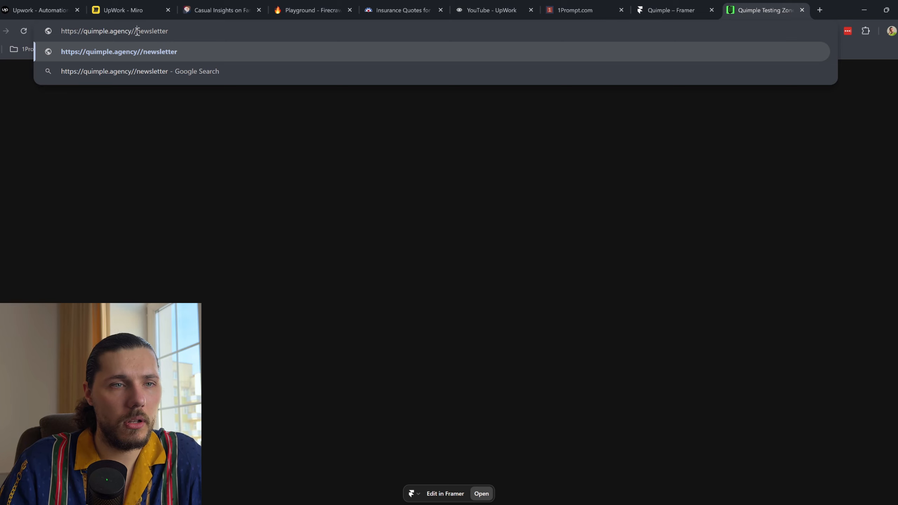
key(Return)
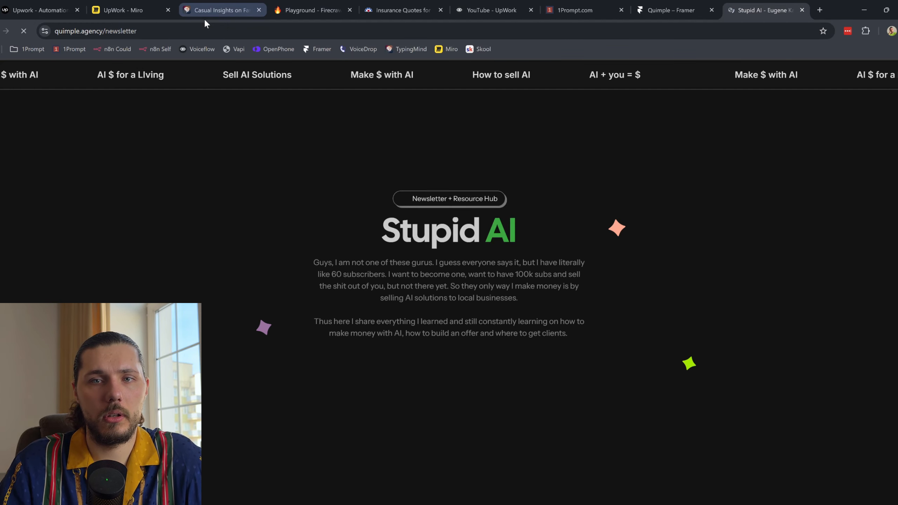
click(894, 483)
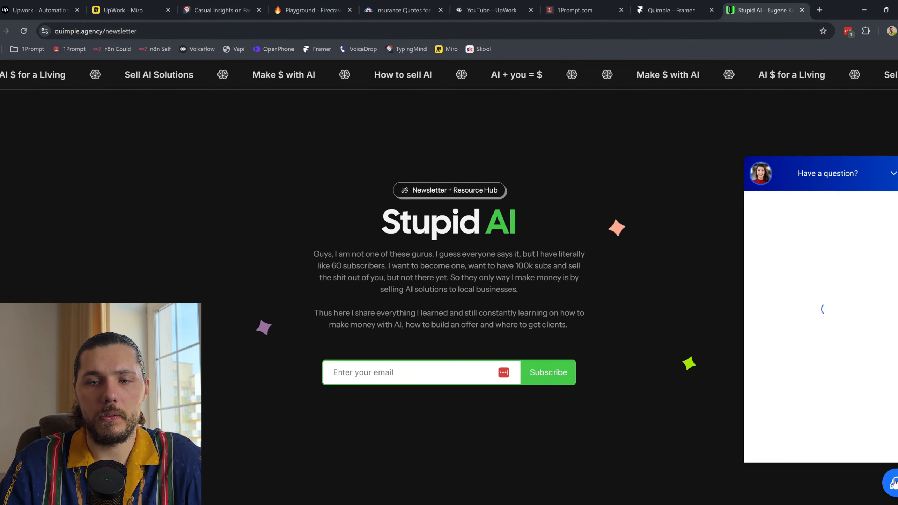
Step: Return to the 1Prompt chat widget list, then bring up the Miro architecture board
click(684, 4)
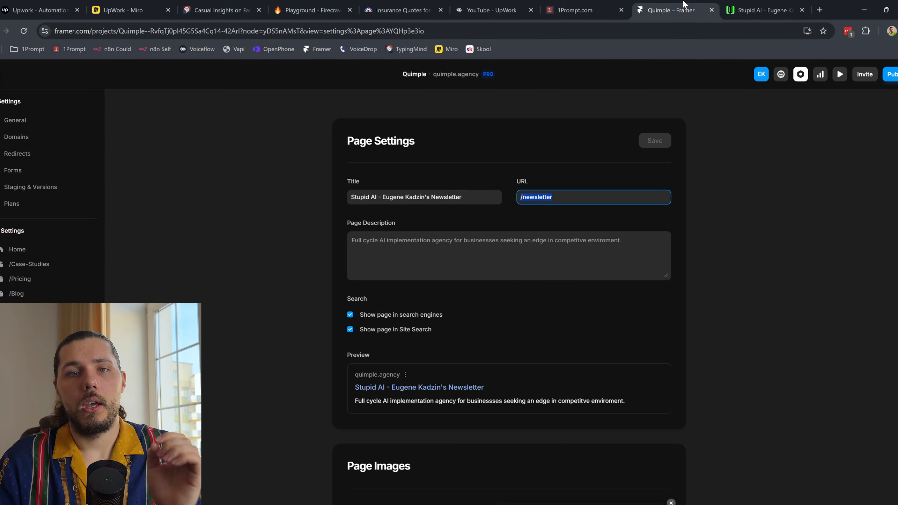
click(602, 7)
click(4, 76)
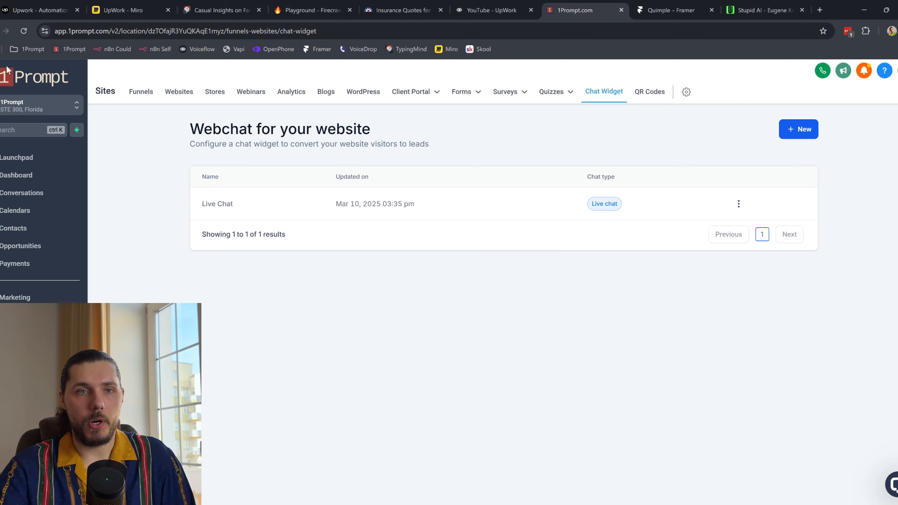
click(122, 10)
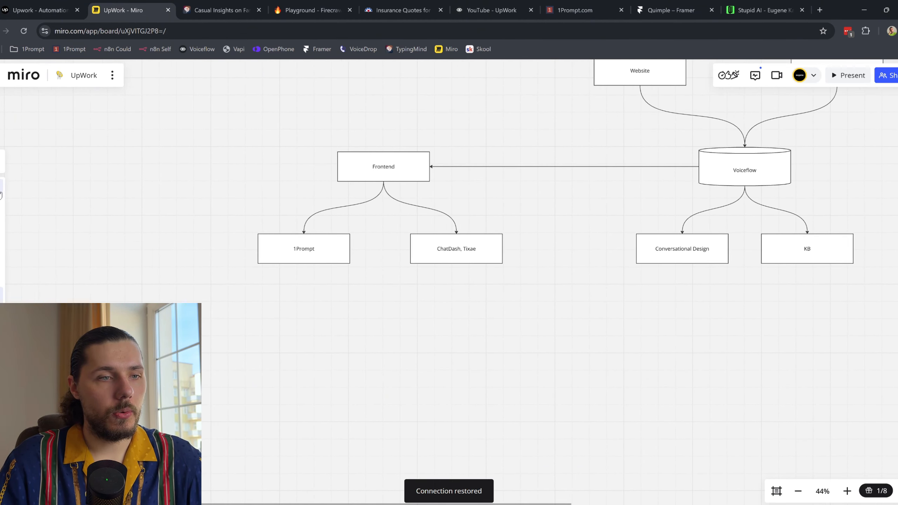
Step: Add a Chat Widget box to the left of the 1Prompt box
drag(322, 247, 323, 407)
click(331, 313)
scroll(323, 408, down, 5)
scroll(324, 409, left, 3)
drag(390, 298, 389, 307)
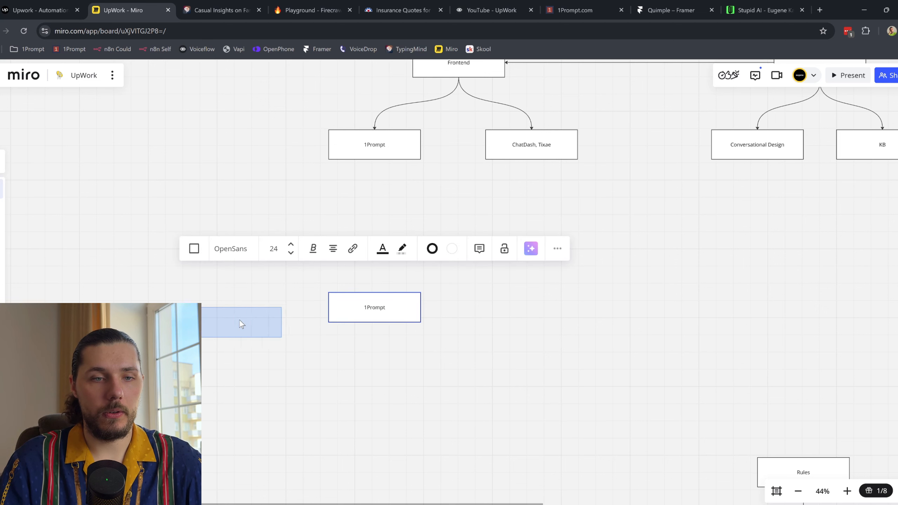
click(246, 307)
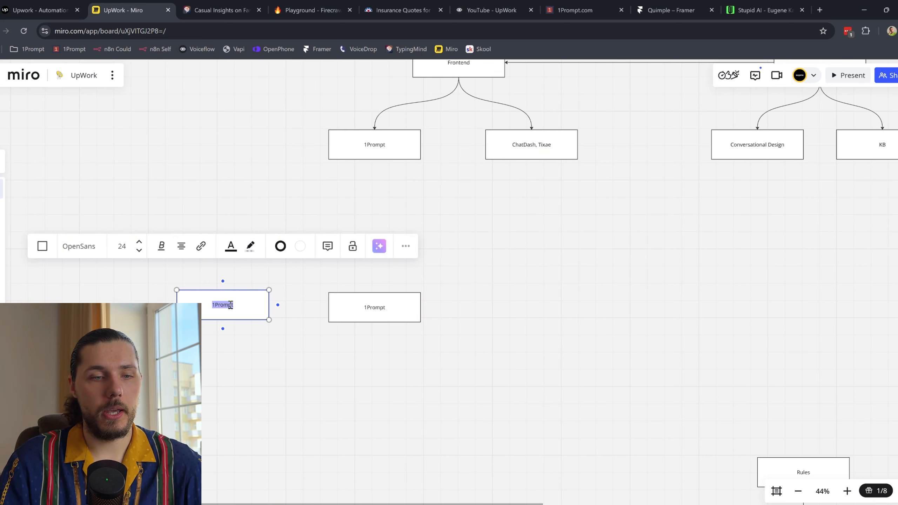
text(c)
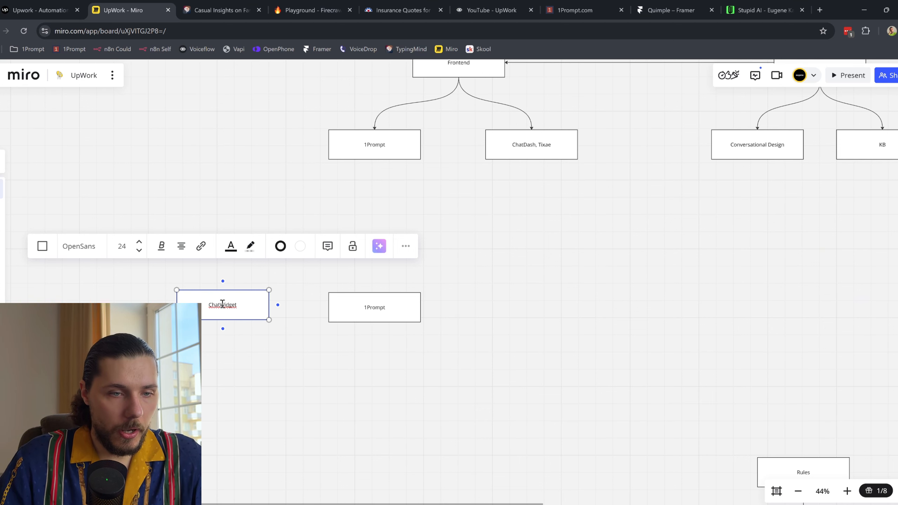
click(253, 345)
drag(242, 308, 331, 311)
click(218, 317)
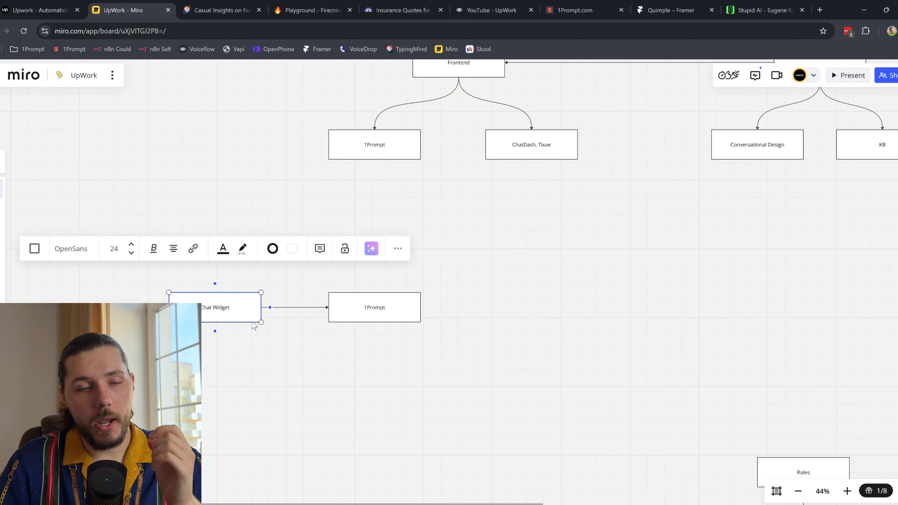
scroll(237, 306, up, 3)
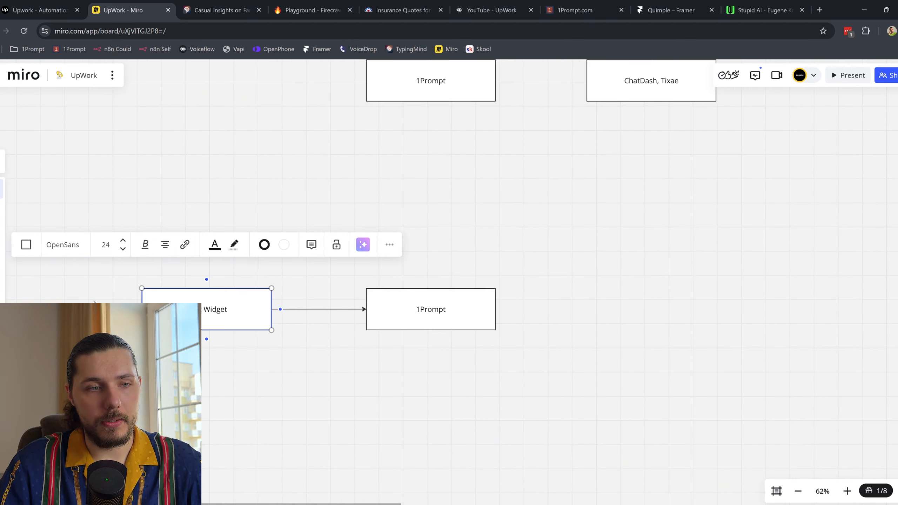
Step: Duplicate 1Prompt below as Workflows/Automations and connect 1Prompt down to it
click(401, 311)
drag(443, 317, 444, 434)
double_click(433, 424)
text(Werkflows/Automa)
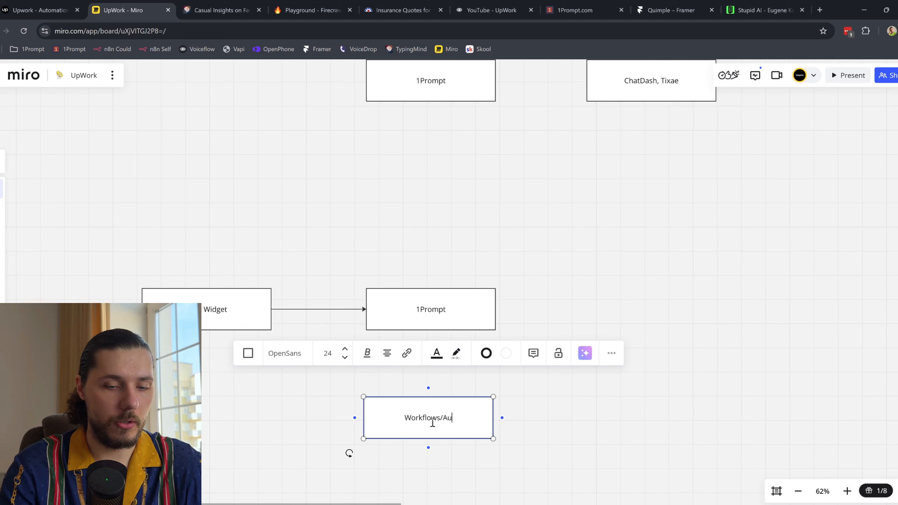
text(tions)
key(Escape)
click(375, 319)
drag(431, 338, 432, 428)
click(235, 343)
scroll(183, 297, down, 1)
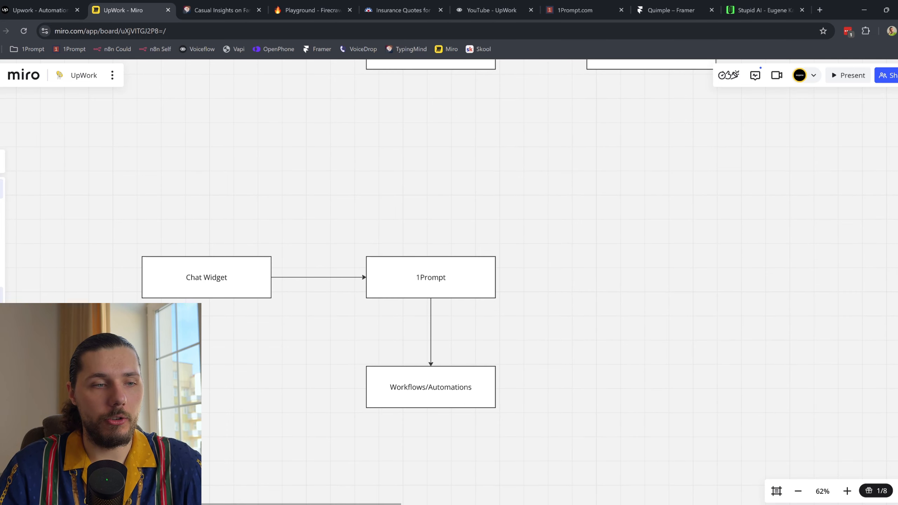
Step: Try freehand pen sketches around the diagram, then undo them
key(p)
mouse_move(248, 273)
mouse_down()
mouse_move(489, 217)
mouse_move(466, 264)
mouse_move(412, 318)
mouse_move(417, 251)
mouse_up()
key(ctrl+z)
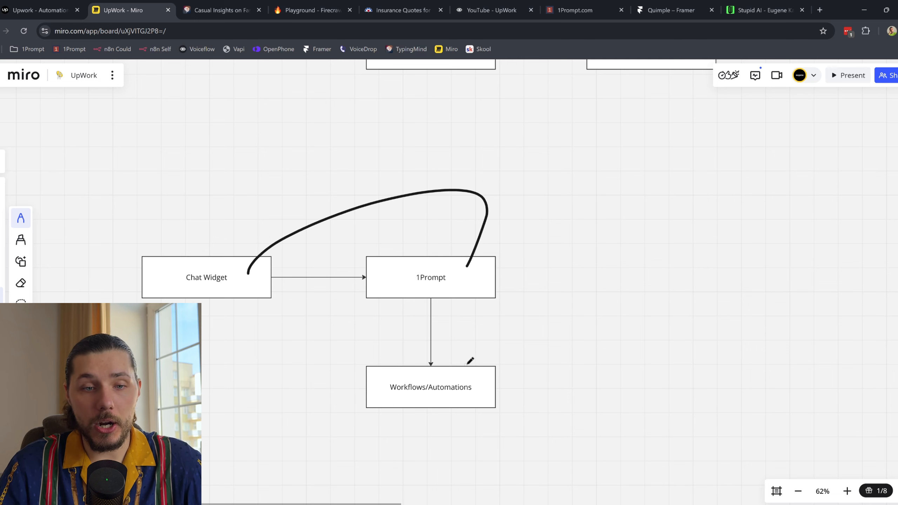
mouse_move(470, 360)
mouse_down()
mouse_move(525, 345)
mouse_move(410, 361)
mouse_up()
key(v)
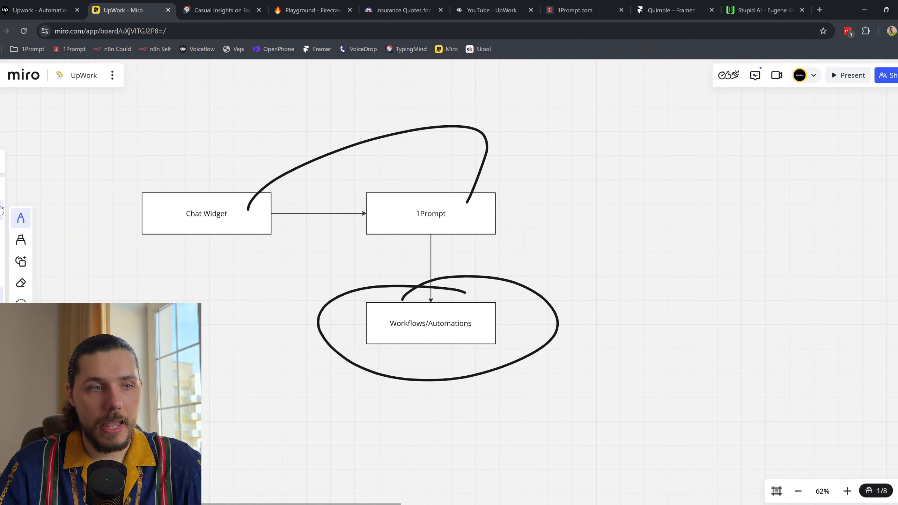
scroll(460, 221, down, 5)
click(460, 221)
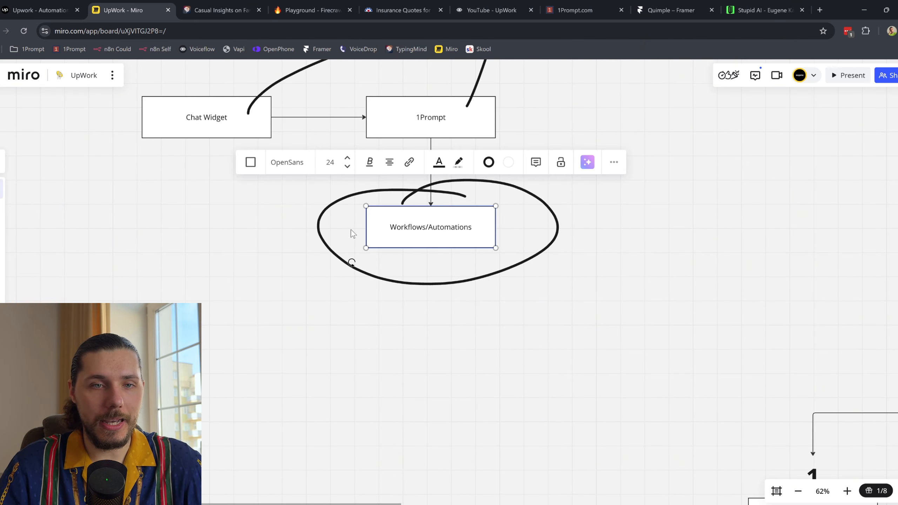
key(ctrl+z)
key(ctrl+z)
Step: Add a Voiceflow box under Workflows/Automations with a connector back up to it
mouse_move(470, 235)
mouse_down()
mouse_move(472, 303)
mouse_move(461, 341)
mouse_move(468, 339)
mouse_up()
click(453, 233)
click(427, 341)
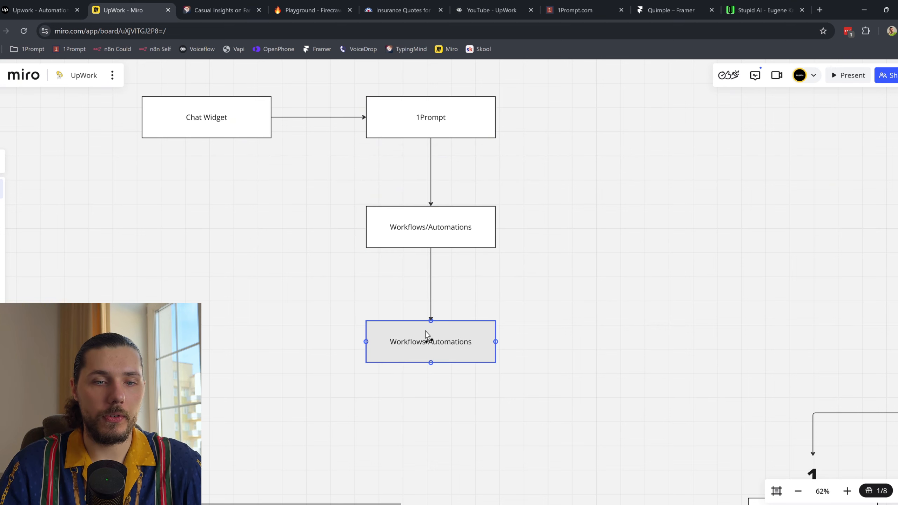
click(427, 341)
text(Vaiceflow)
scroll(565, 389, up, 1)
click(483, 399)
click(438, 363)
drag(484, 367, 479, 142)
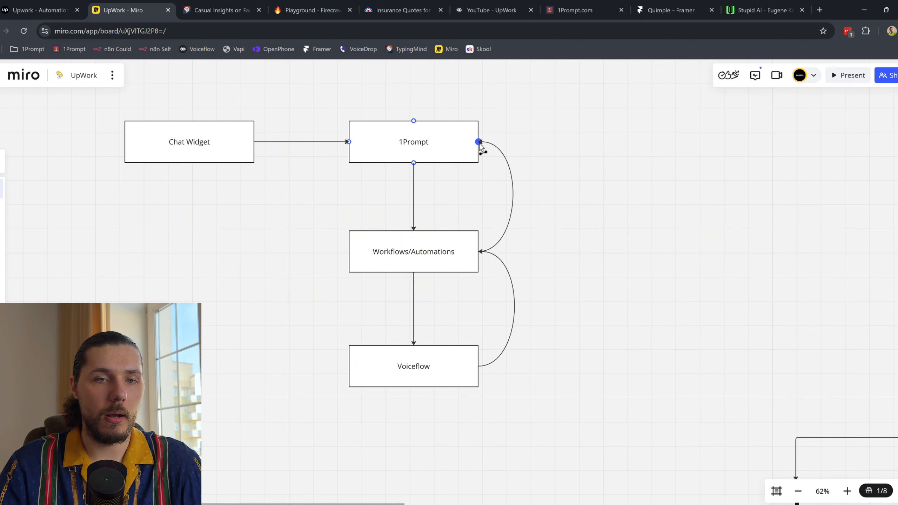
Step: Draw a curved arrow from 1Prompt back to Chat Widget, then view the live newsletter page
scroll(436, 138, up, 3)
click(438, 239)
drag(428, 202, 209, 221)
click(623, 198)
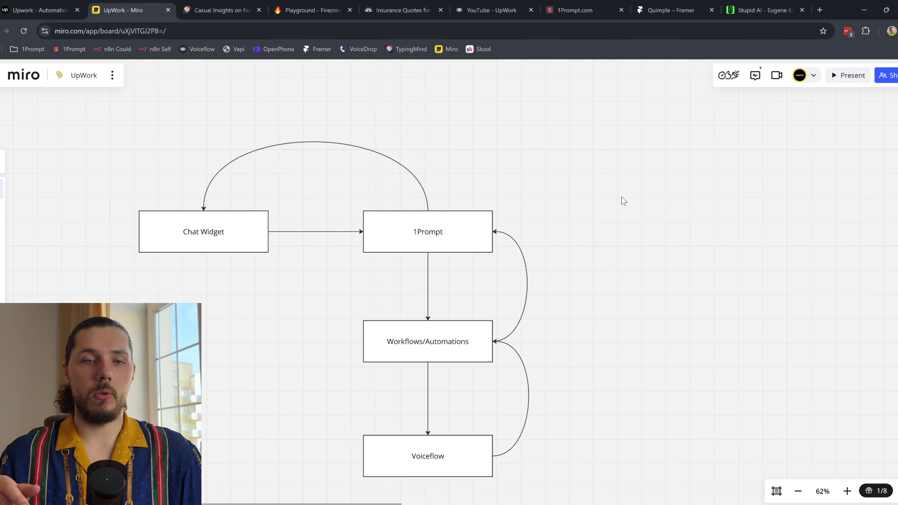
scroll(623, 201, down, 1)
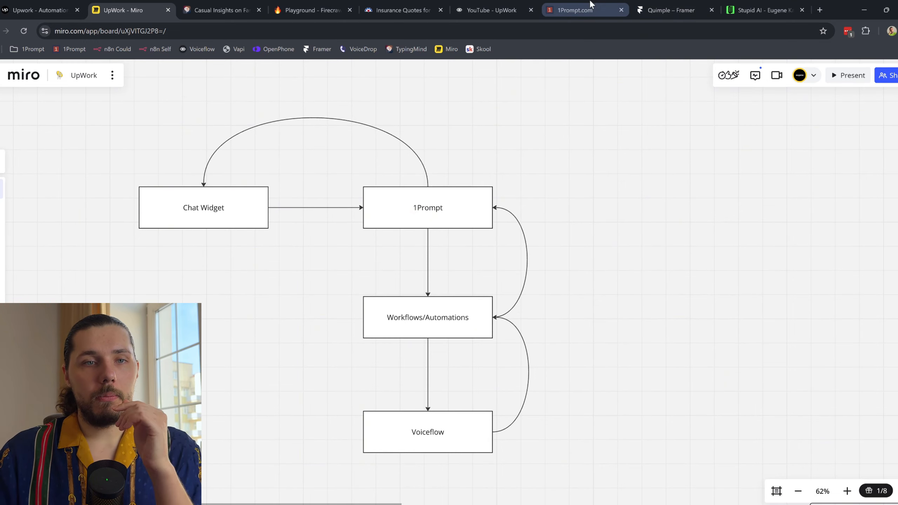
drag(582, 3, 763, 10)
click(672, 10)
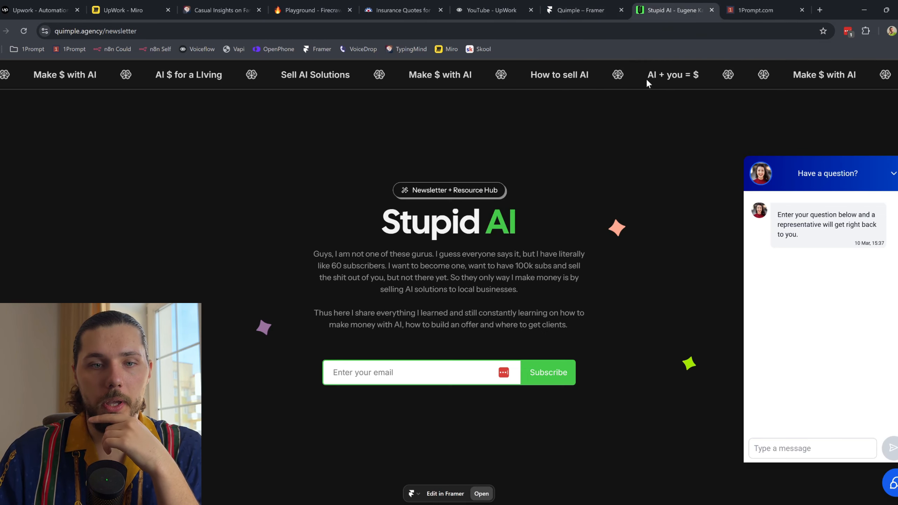
Step: In the Omni Channel Agent folder, open Send Reply and Wait & Group DMs in new tabs
click(757, 10)
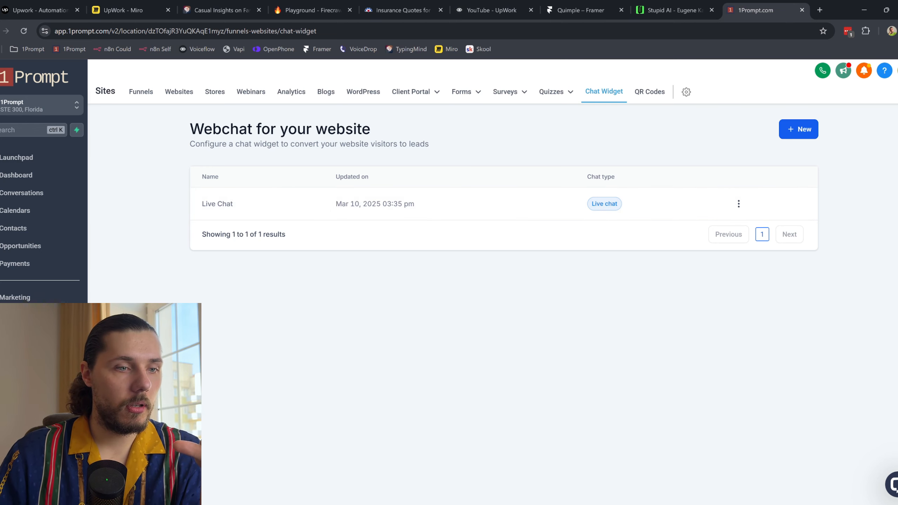
click(17, 315)
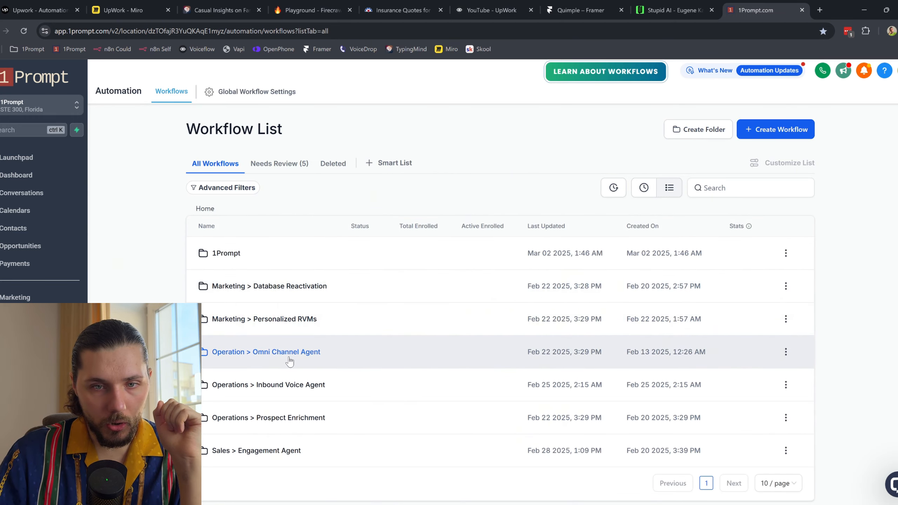
click(289, 357)
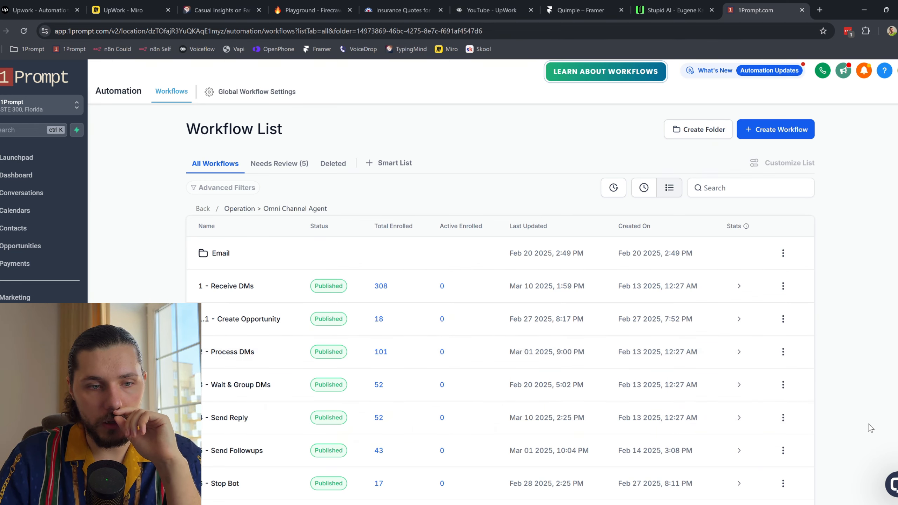
click(782, 418)
click(754, 311)
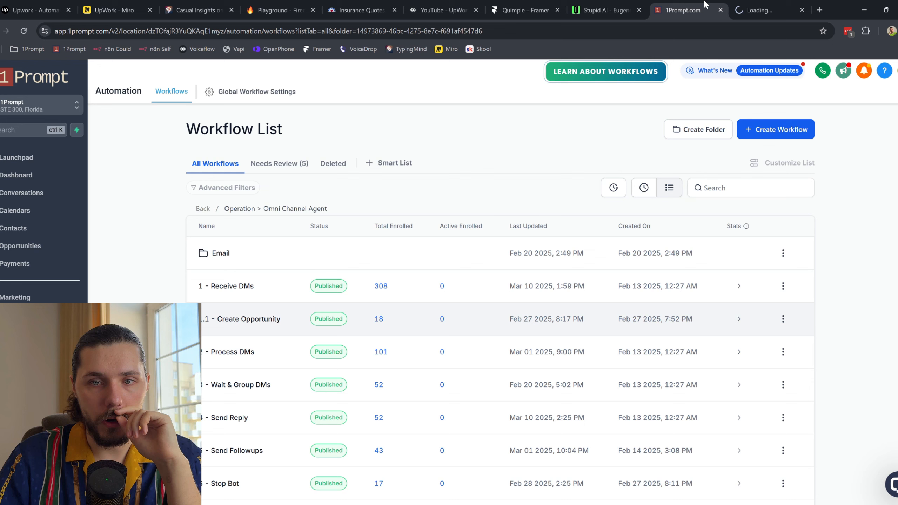
click(782, 384)
click(781, 280)
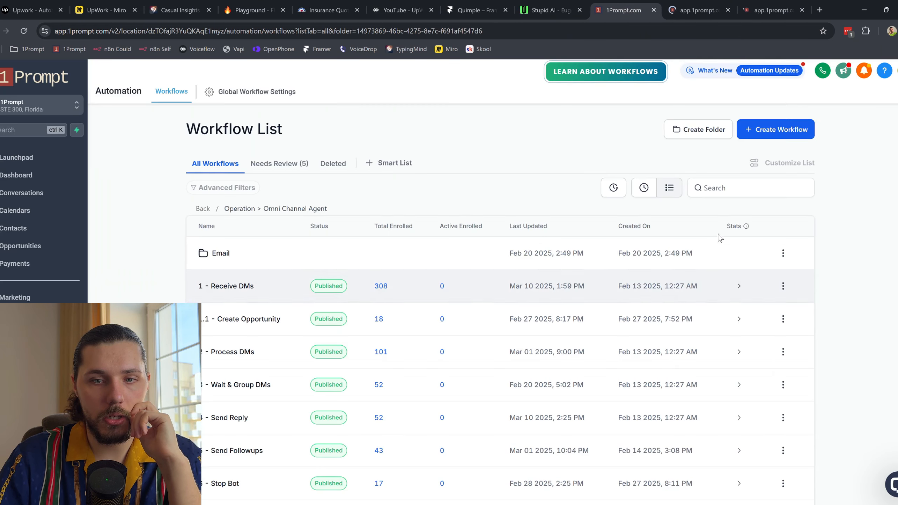
Step: Open Process DMs and Receive DMs in new tabs and switch to the Receive DMs tab
click(782, 351)
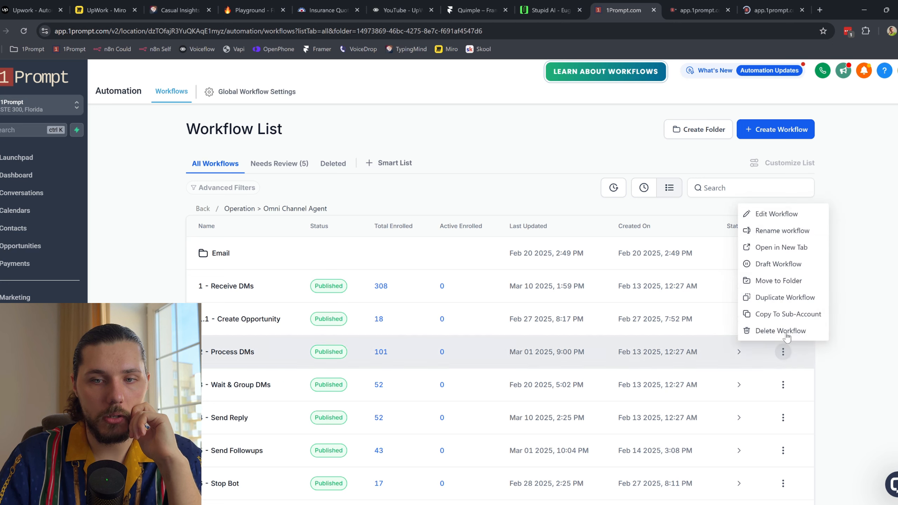
click(800, 244)
key(ctrl+shift+Tab)
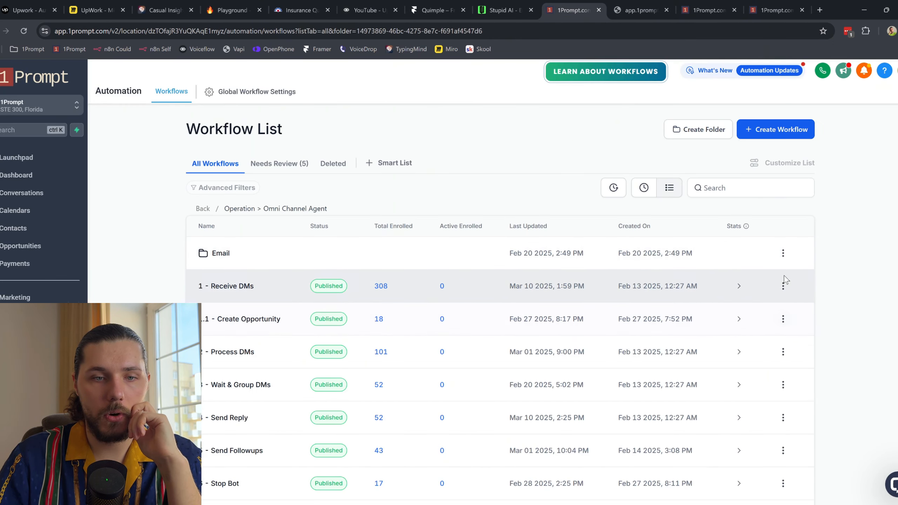
click(783, 286)
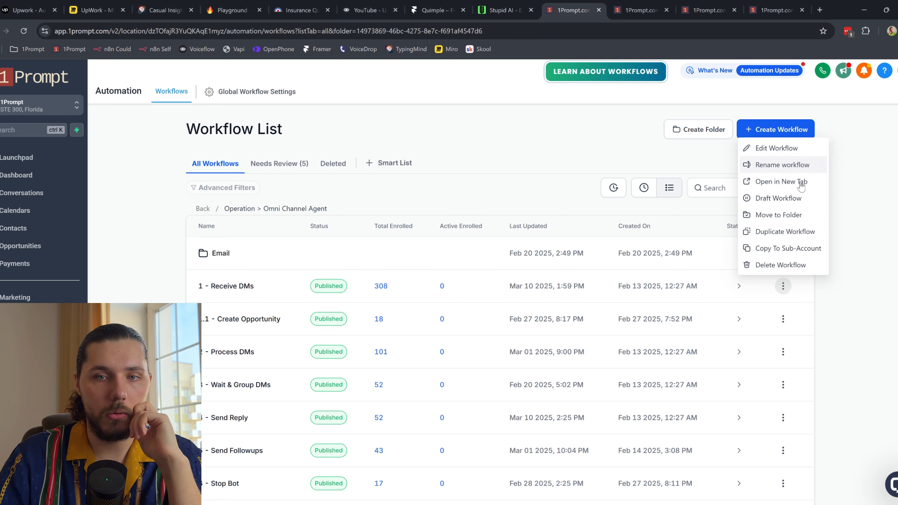
click(716, 60)
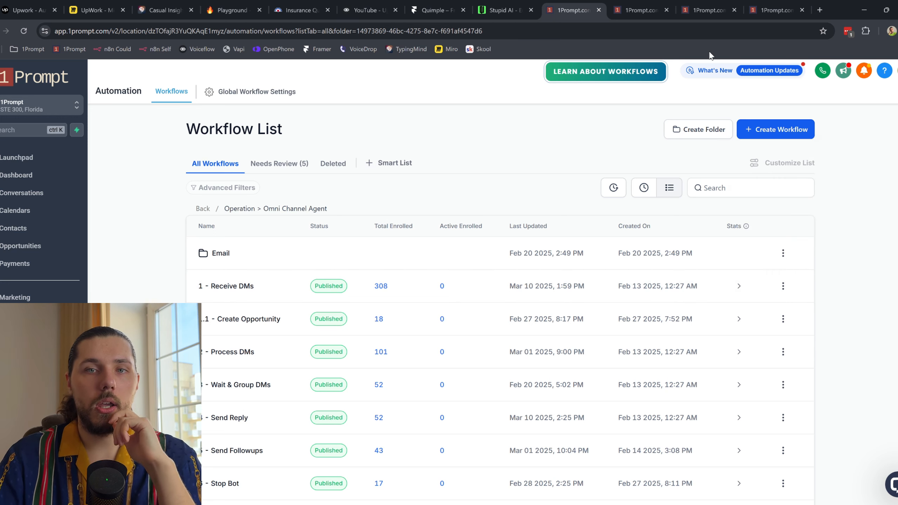
click(782, 287)
click(781, 7)
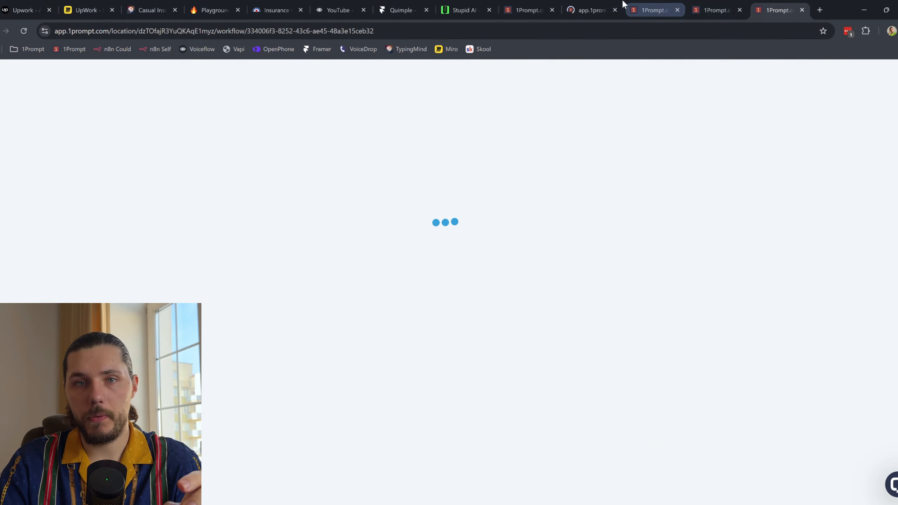
Step: Open the 1 - Receive DMs workflow and inspect its Receive Live Chat trigger settings
click(602, 5)
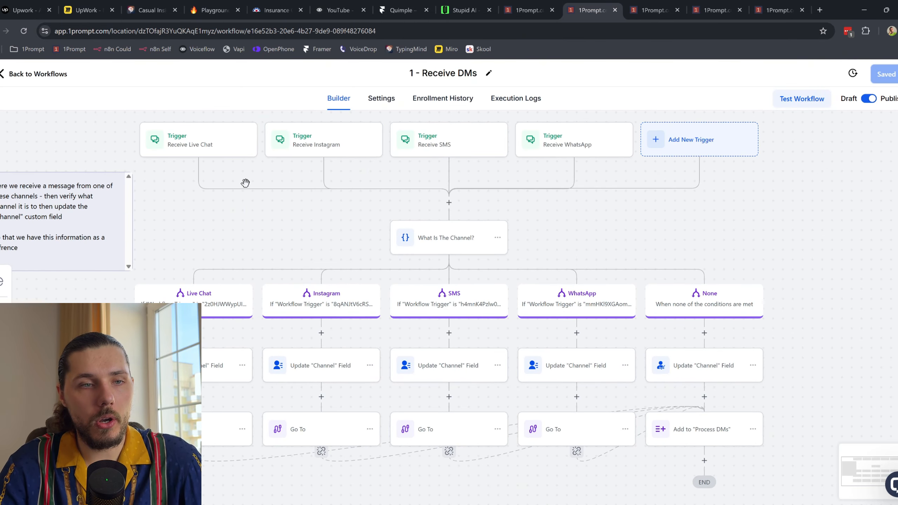
drag(237, 167, 262, 223)
click(236, 174)
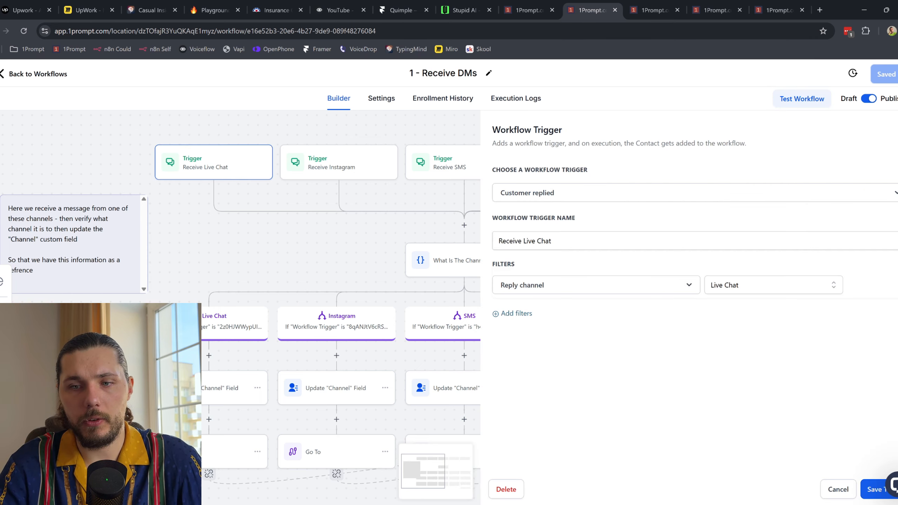
click(487, 129)
scroll(550, 270, down, 3)
drag(566, 256, 537, 253)
scroll(350, 211, up, 2)
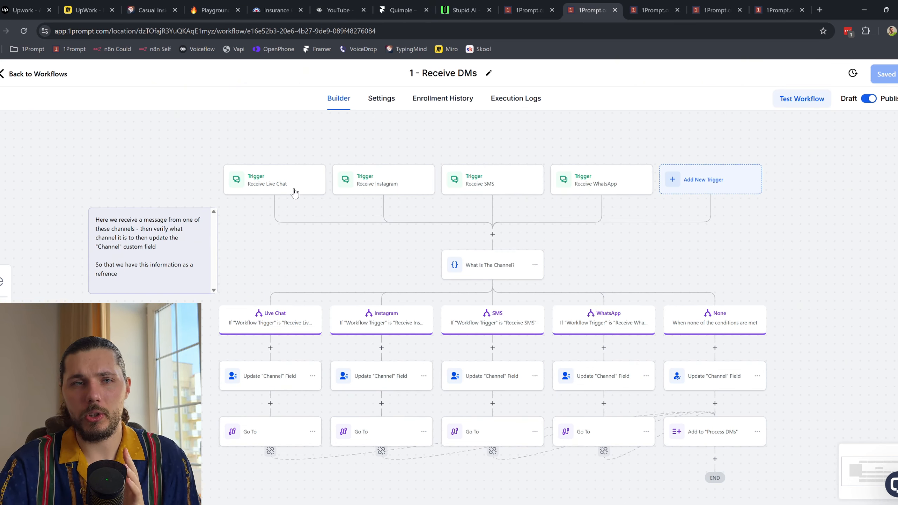
click(463, 10)
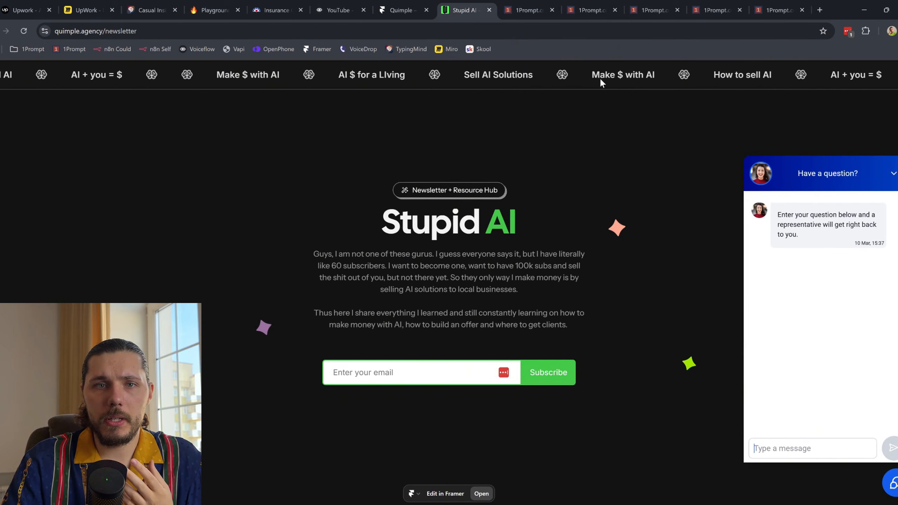
click(601, 9)
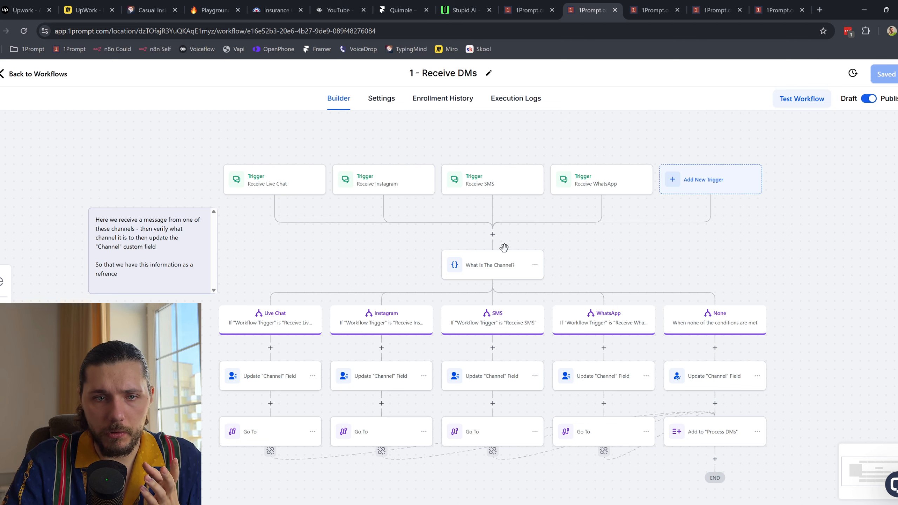
Step: Zoom into the 2 - Process DMs workflow canvas to look over its steps
click(652, 9)
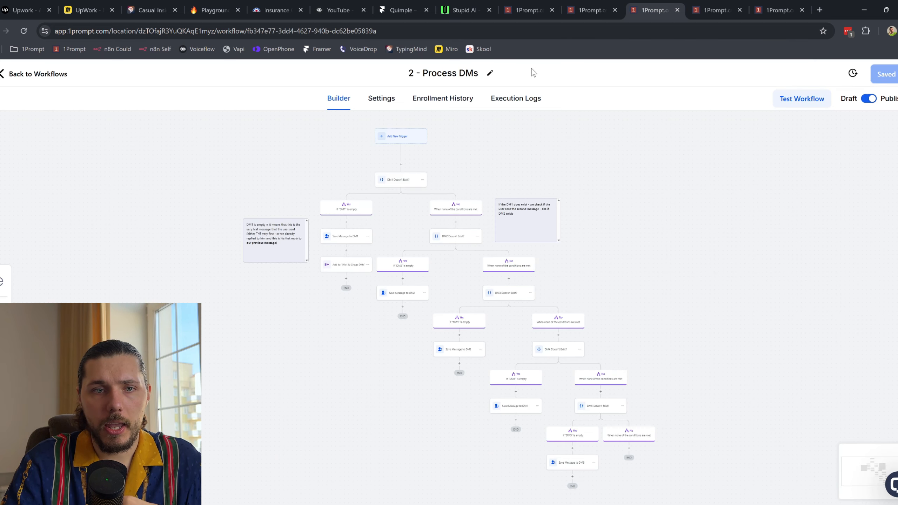
scroll(375, 189, up, 2)
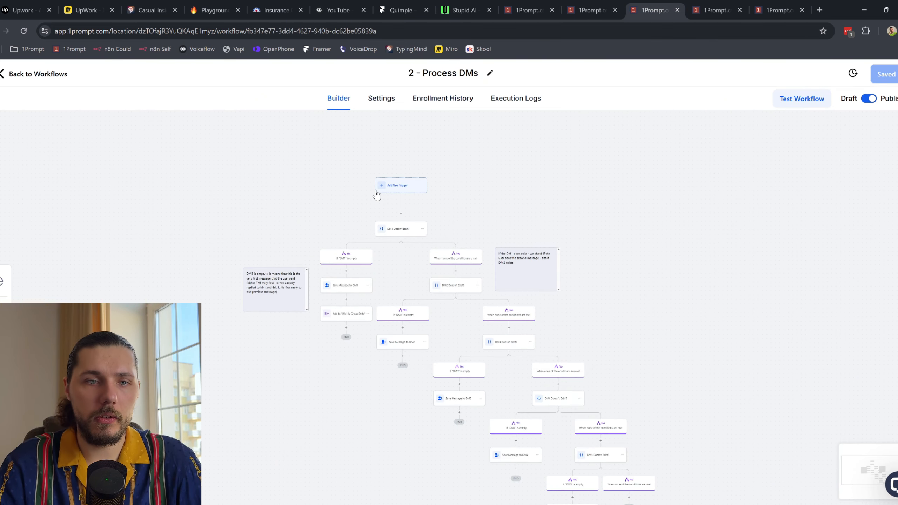
scroll(385, 255, up, 3)
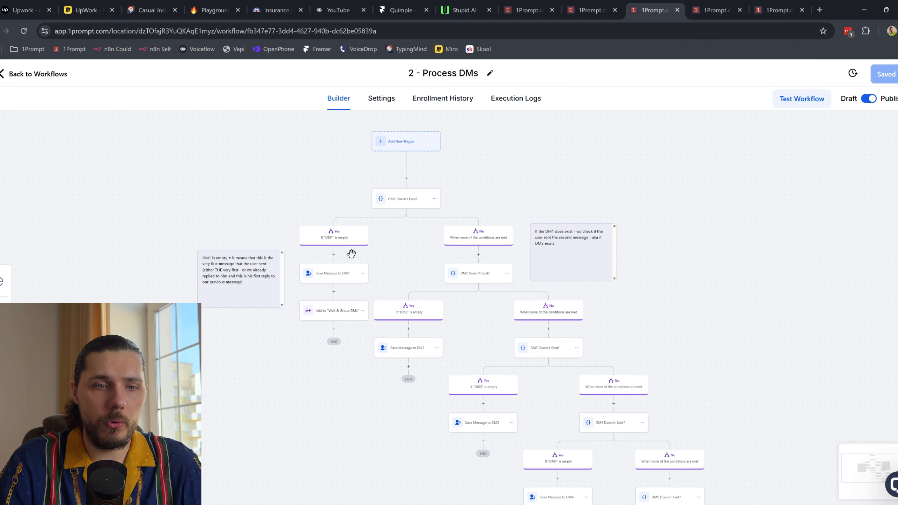
scroll(351, 254, up, 2)
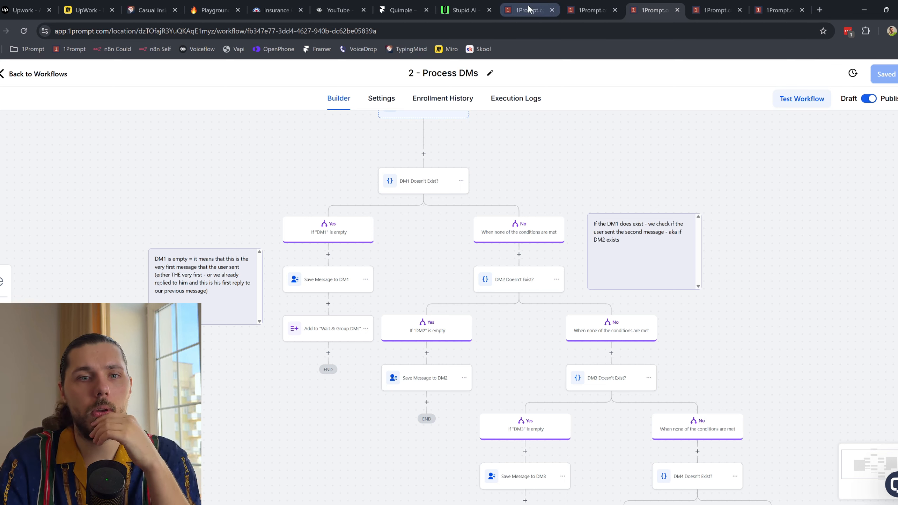
Step: Flip between the site and workflow tabs, ending on the 3 - Wait & Group DMs workflow
click(550, 5)
click(463, 10)
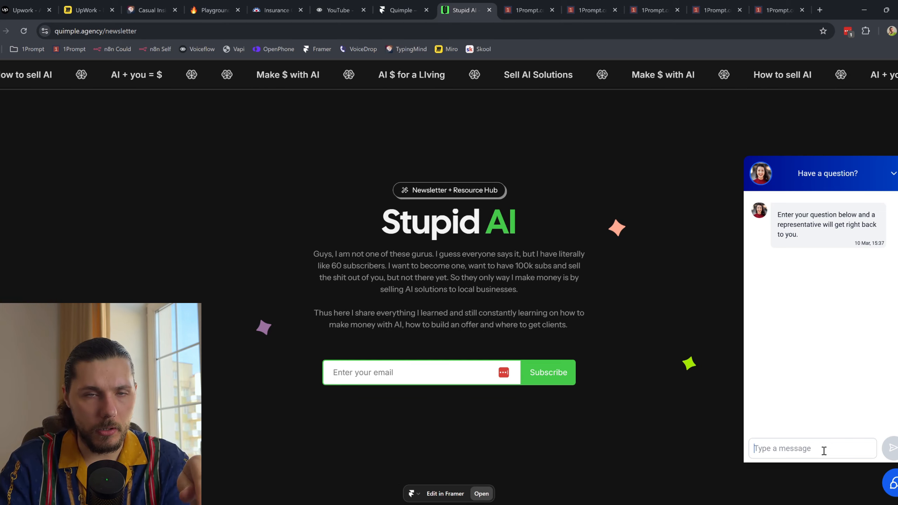
click(590, 10)
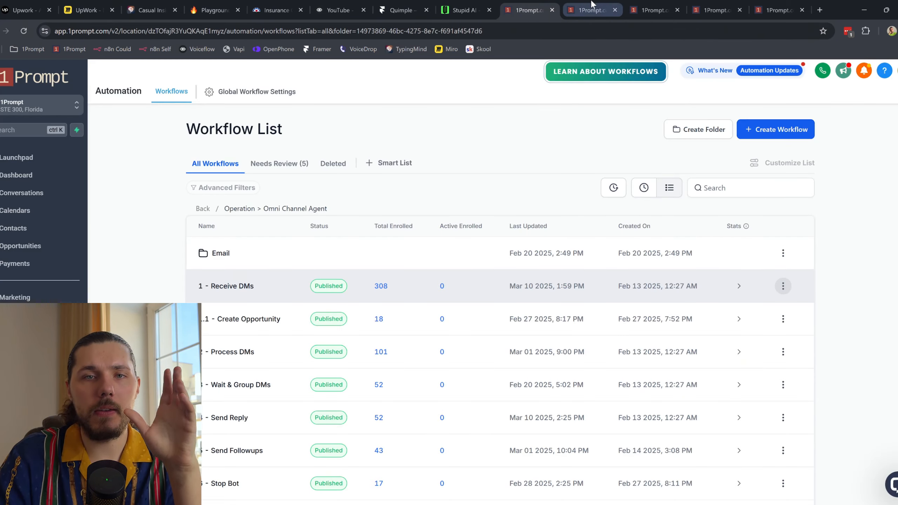
click(654, 10)
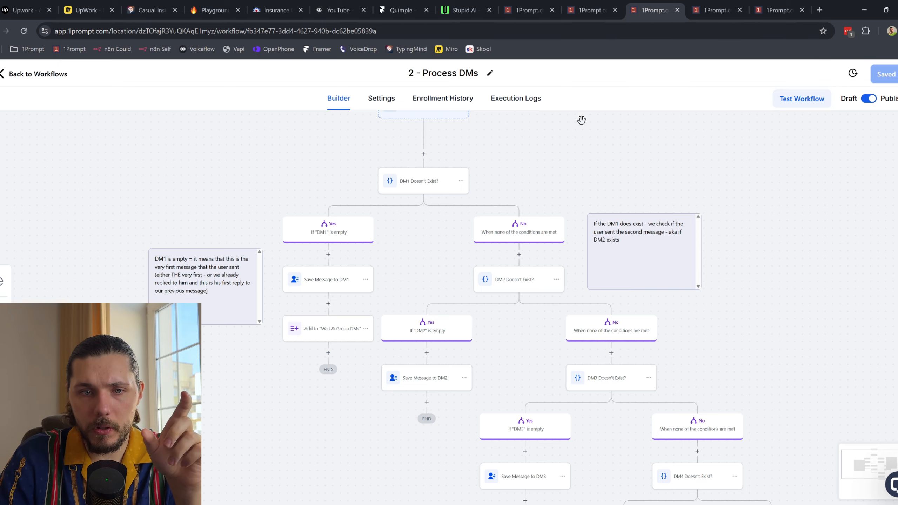
click(714, 9)
click(605, 4)
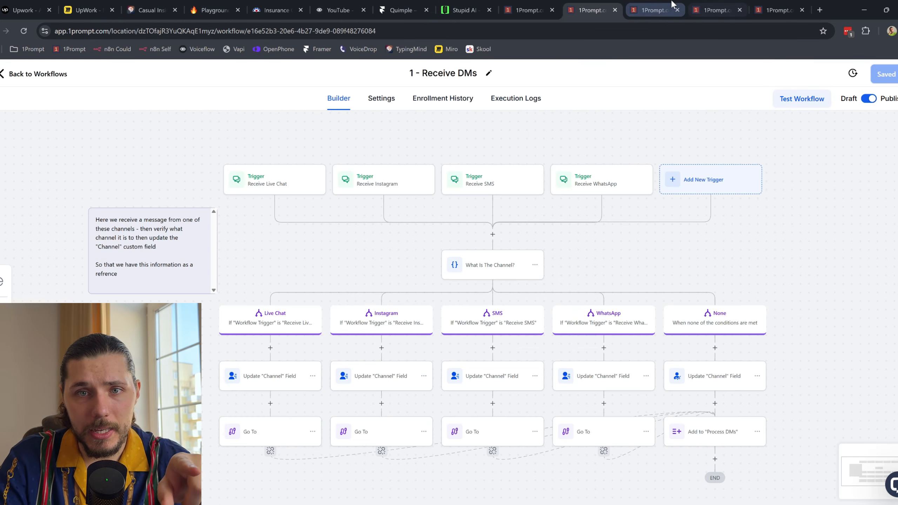
click(643, 10)
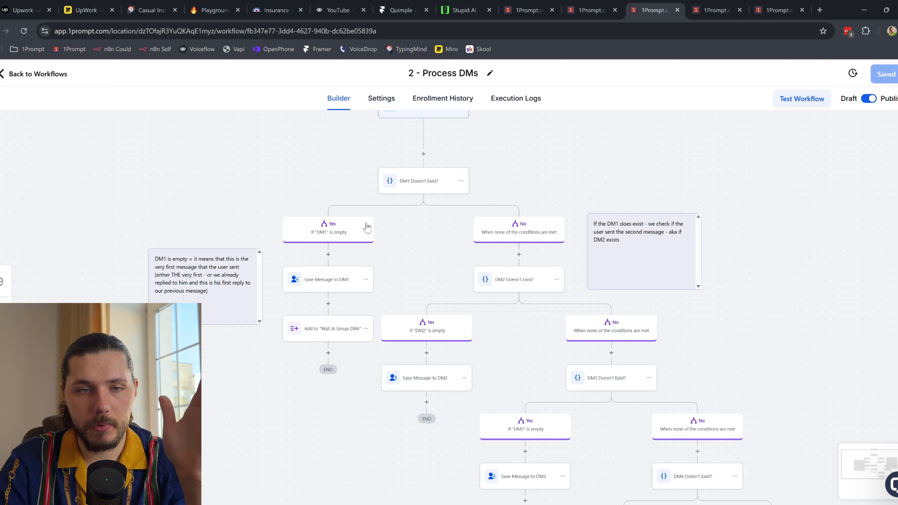
click(730, 5)
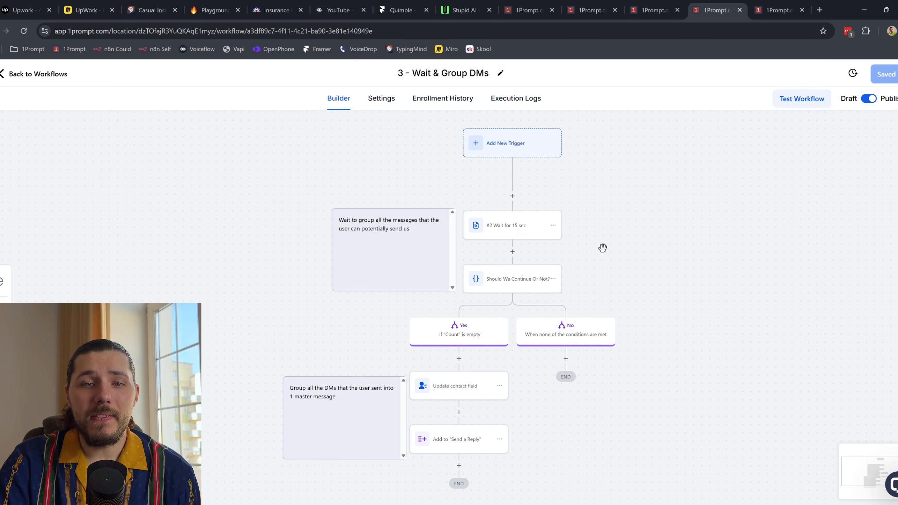
Step: Inspect the #2 Wait for 15 sec step's Custom Webhook settings, then go to 4 - Send Reply
drag(601, 247, 504, 240)
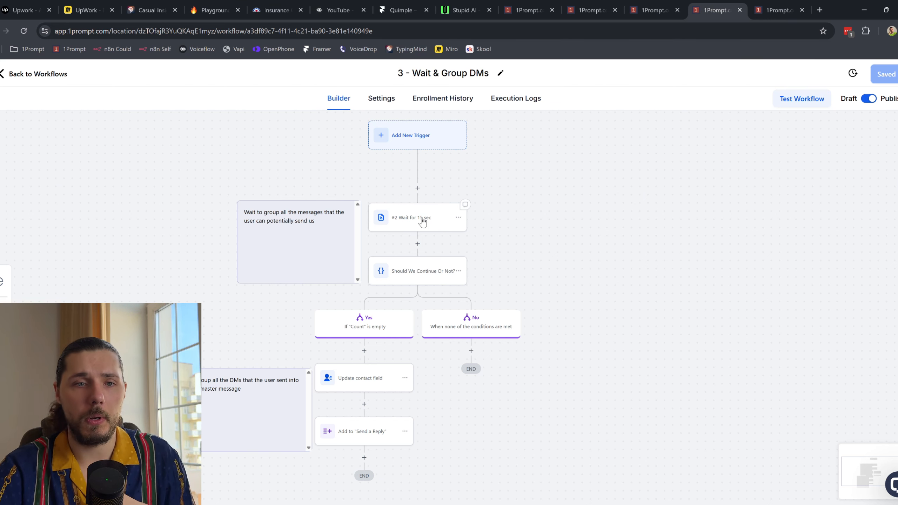
click(422, 221)
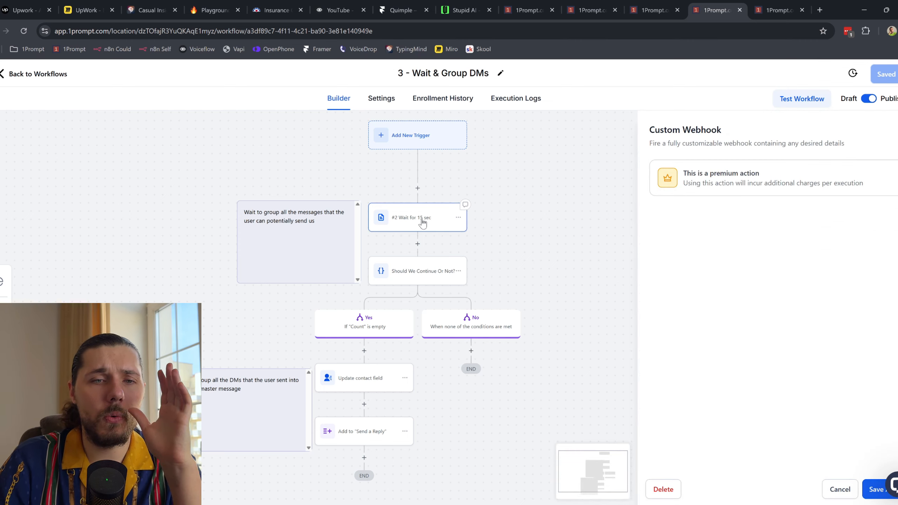
key(Escape)
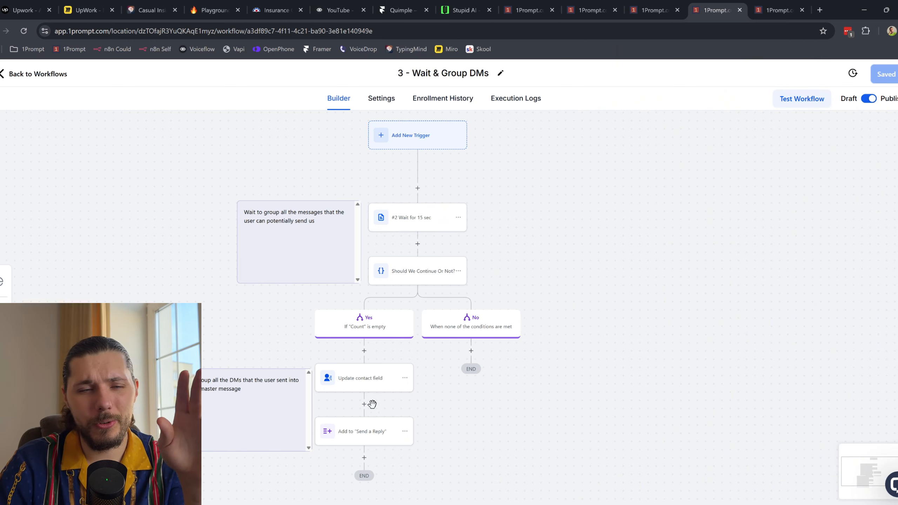
click(776, 10)
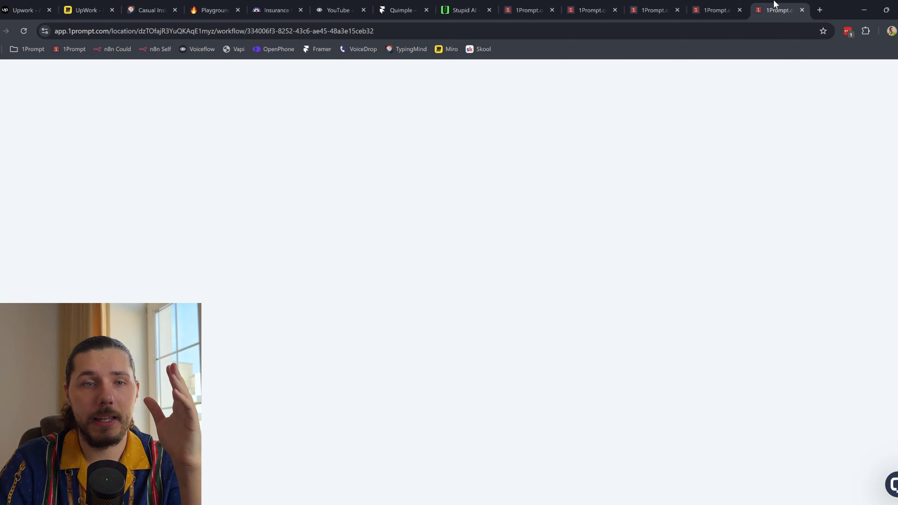
Step: View the 4 - Send Reply workflow's enrollment history and return to its builder canvas
click(454, 101)
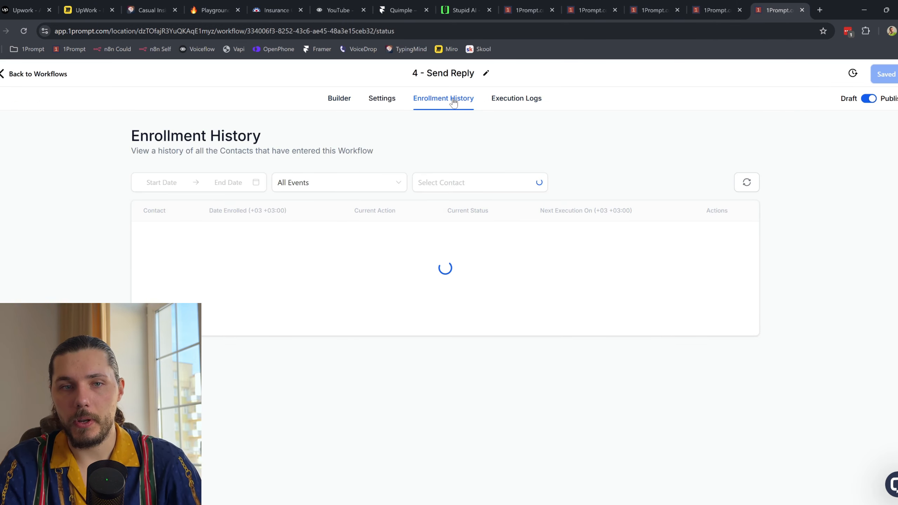
click(336, 102)
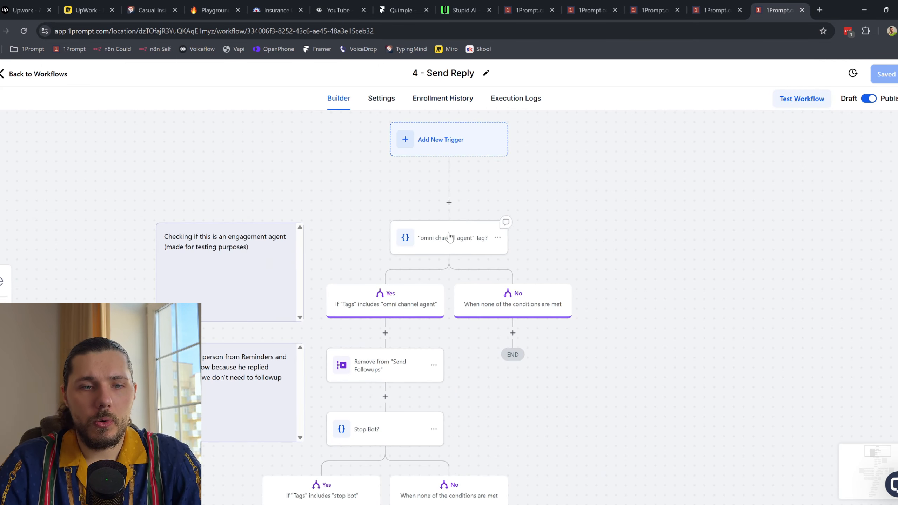
mouse_move(477, 248)
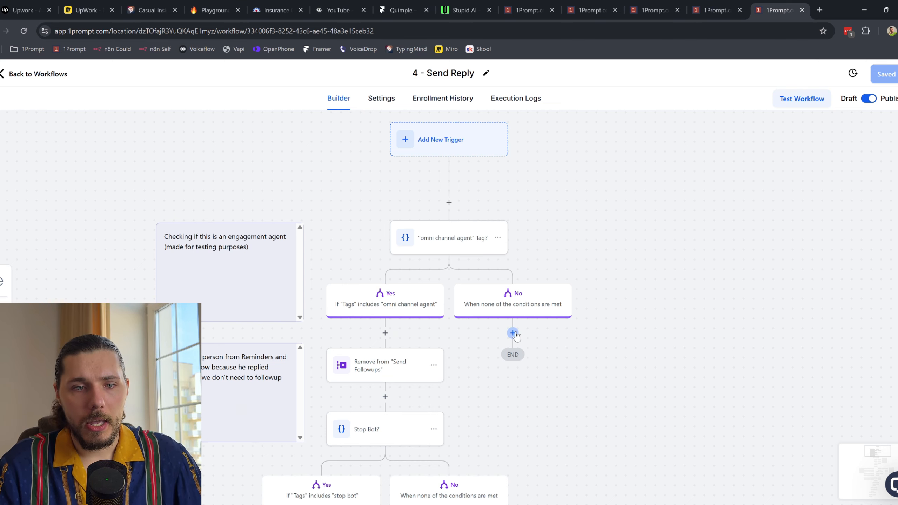
Step: Pan to the Stop Bot? and Voiceflow Conversation Launched? checks with the #5/#6 steps
drag(507, 401, 518, 306)
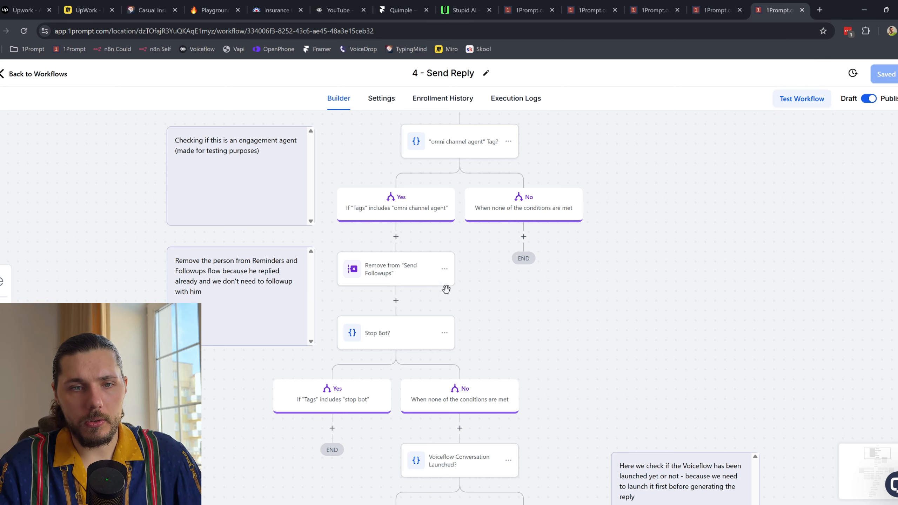
scroll(454, 319, down, 3)
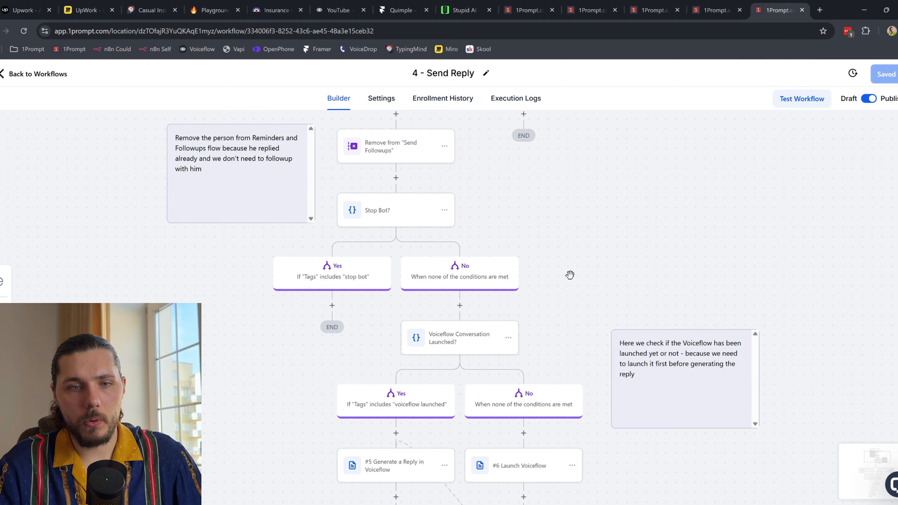
scroll(607, 324, down, 3)
scroll(617, 353, down, 3)
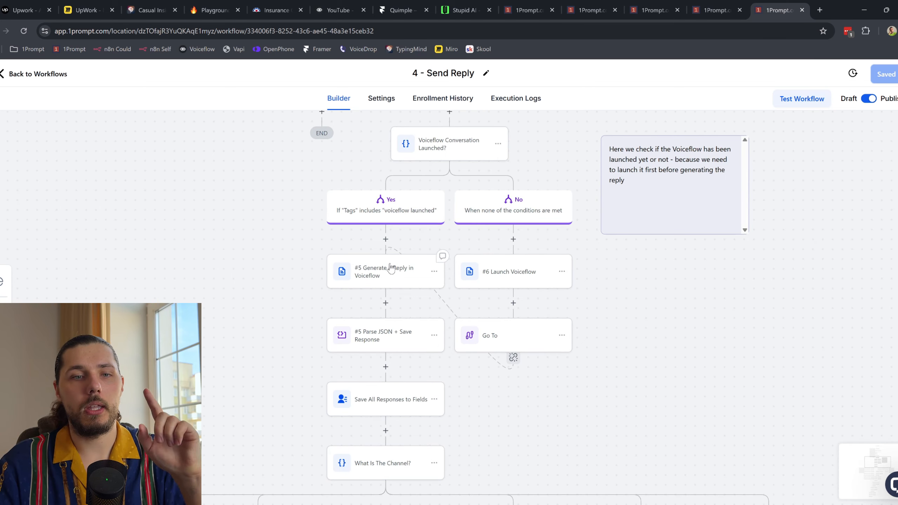
drag(563, 123, 583, 286)
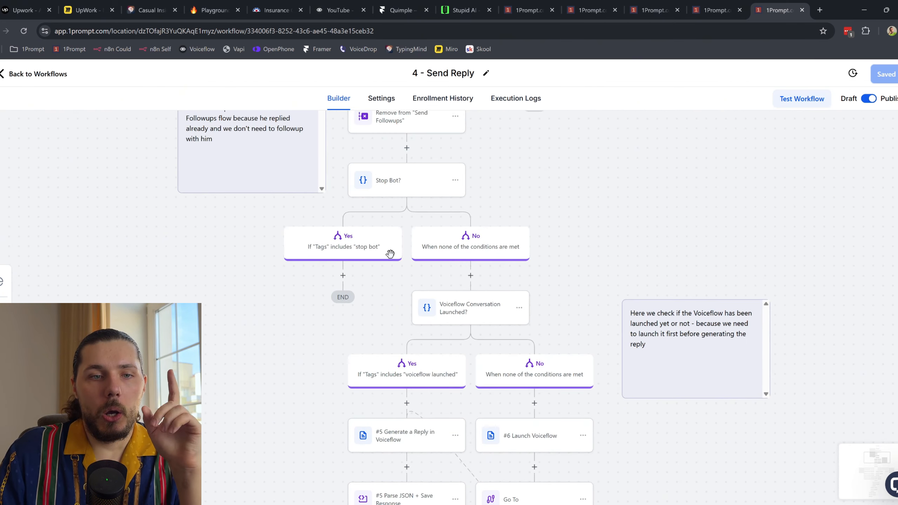
drag(536, 176, 579, 333)
scroll(578, 332, up, 2)
scroll(559, 283, down, 6)
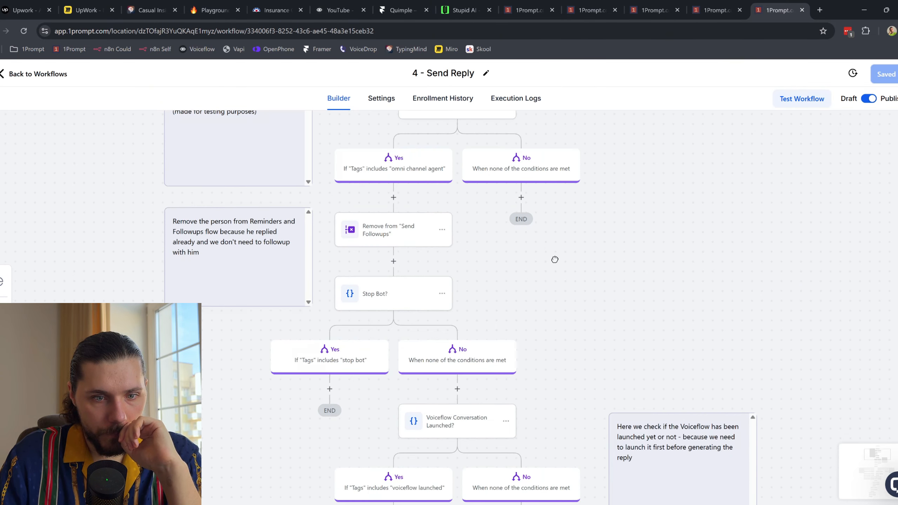
drag(567, 228, 567, 224)
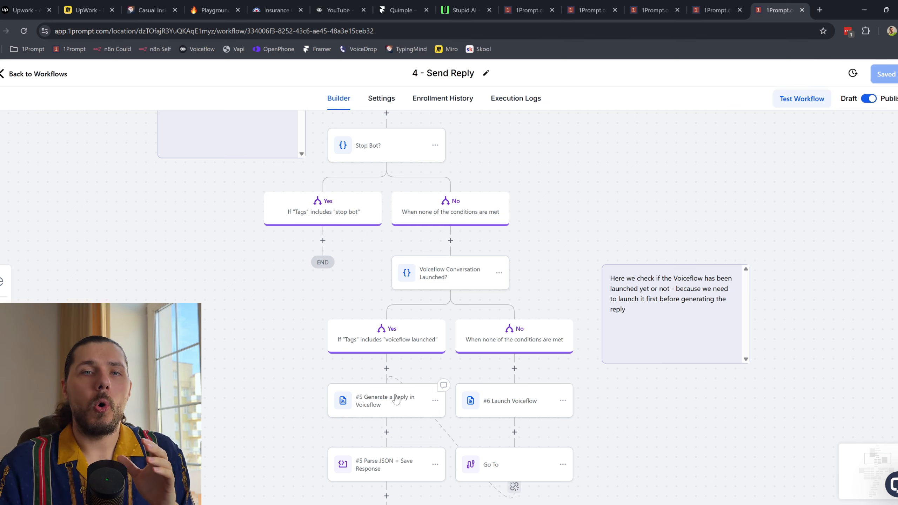
Step: Open the #5 Generate a Reply webhook and copy the Primary key from Voiceflow's API keys
click(396, 399)
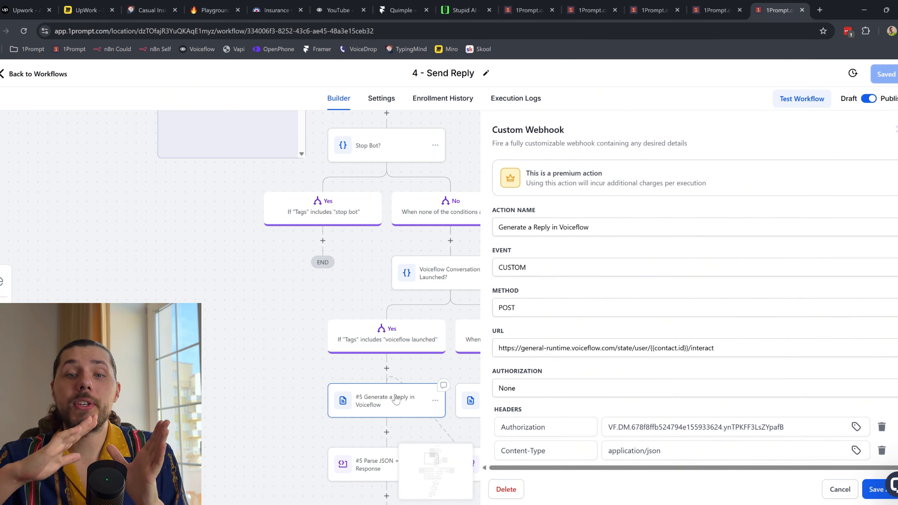
click(325, 4)
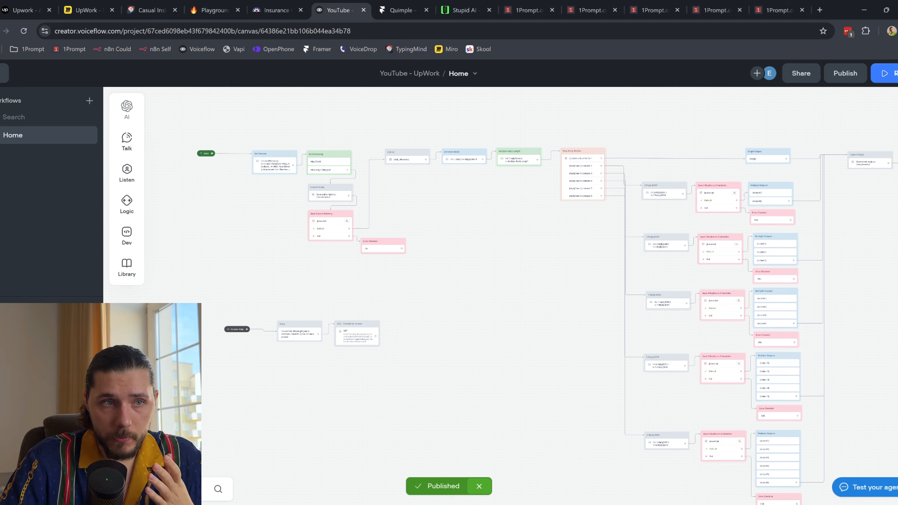
click(2, 75)
click(3, 127)
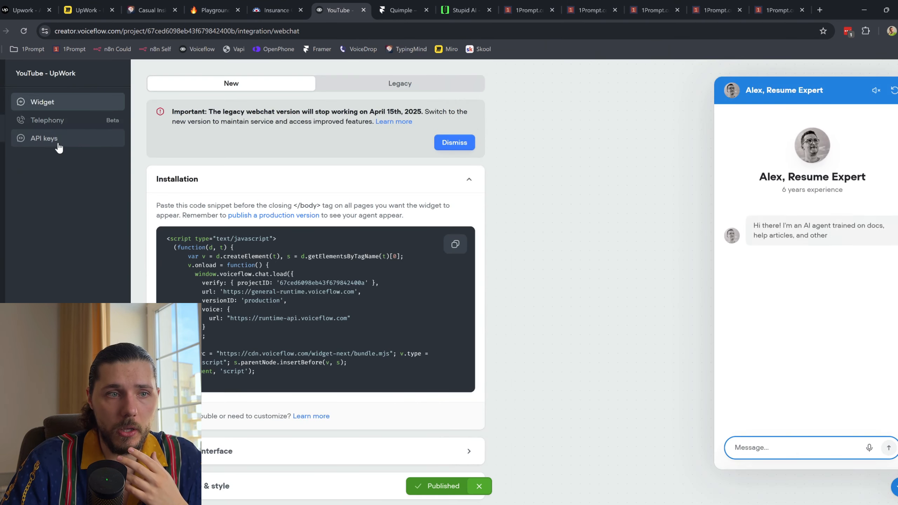
click(57, 139)
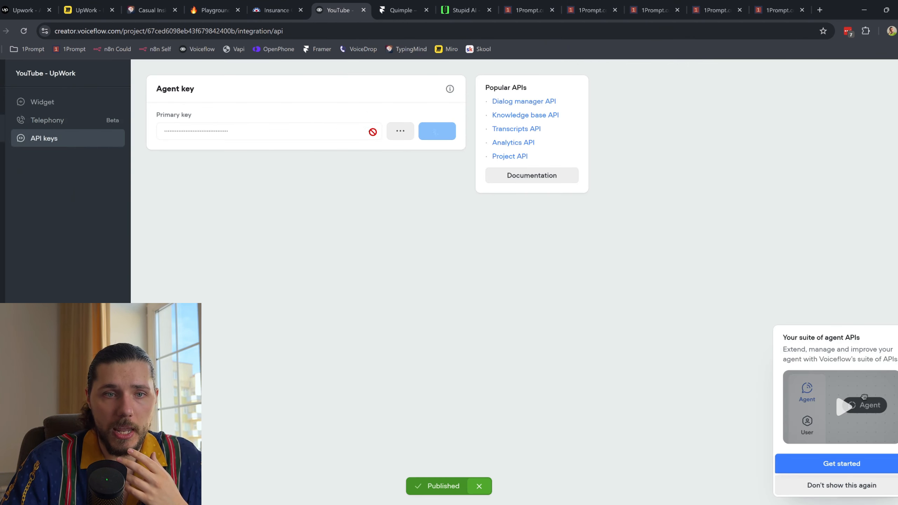
click(720, 9)
Step: Replace the webhook's Authorization header value with the copied Voiceflow key
click(776, 10)
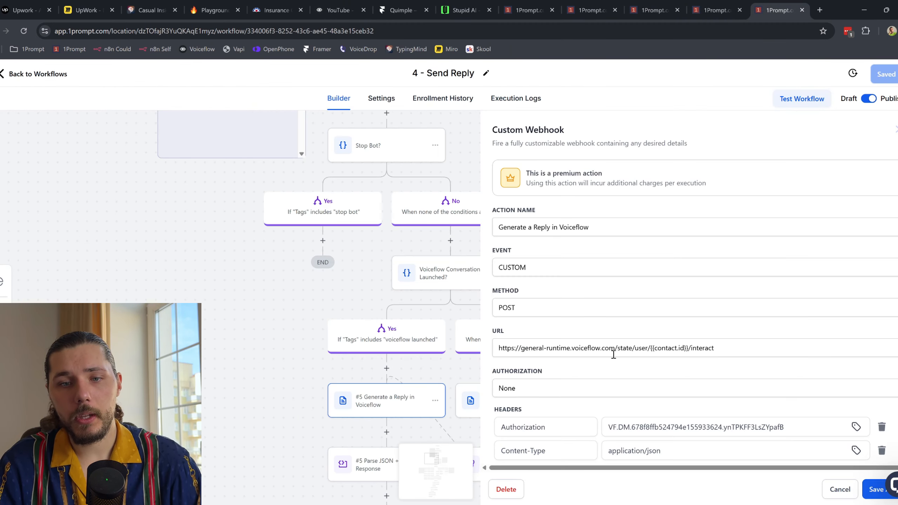
scroll(732, 343, down, 4)
click(755, 279)
key(ctrl+a)
key(ctrl+v)
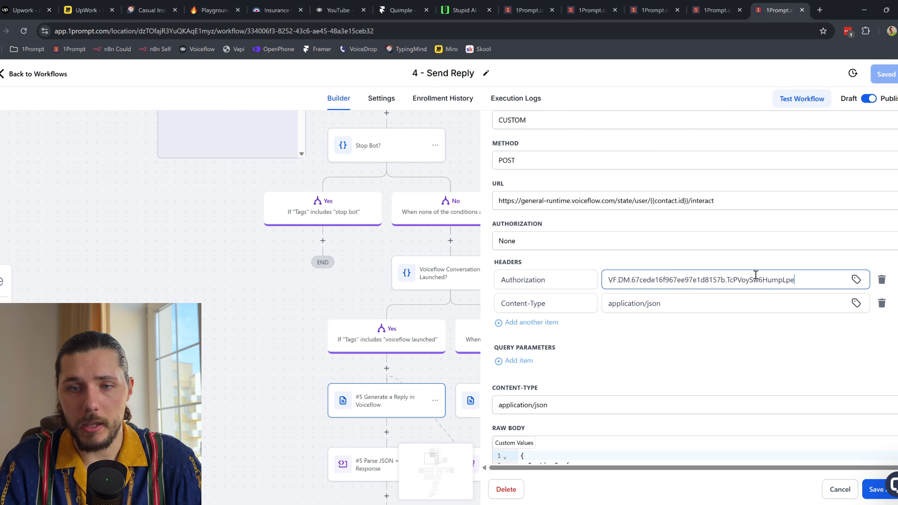
click(769, 262)
Step: Review the Voiceflow interact URL and its contact id, then save the webhook
drag(505, 200, 723, 198)
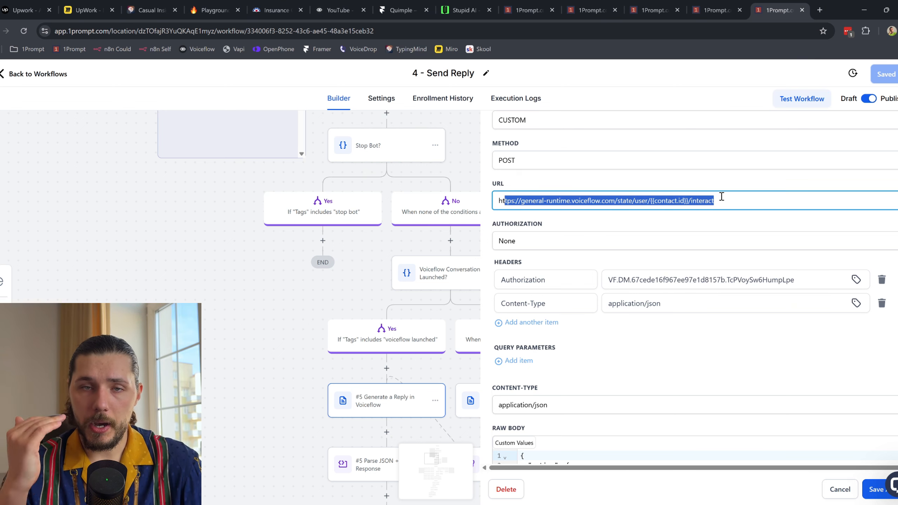
click(721, 197)
drag(649, 198, 685, 195)
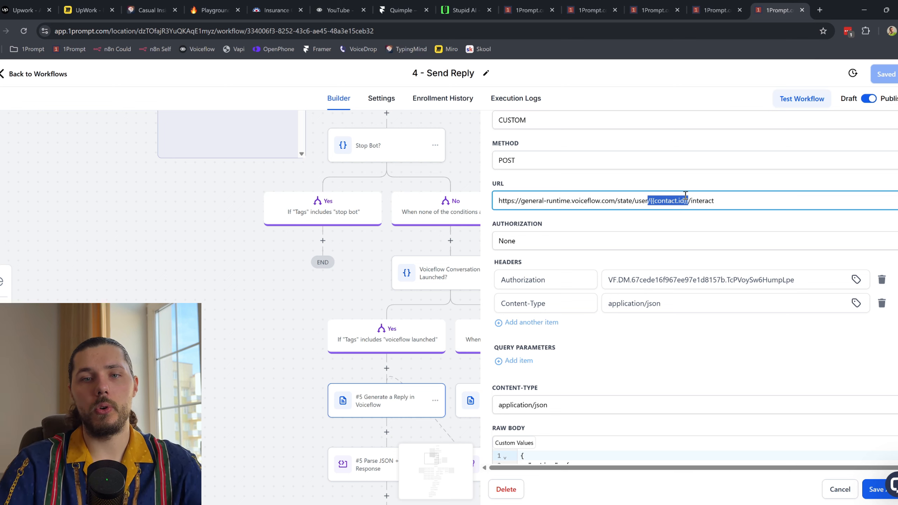
click(680, 198)
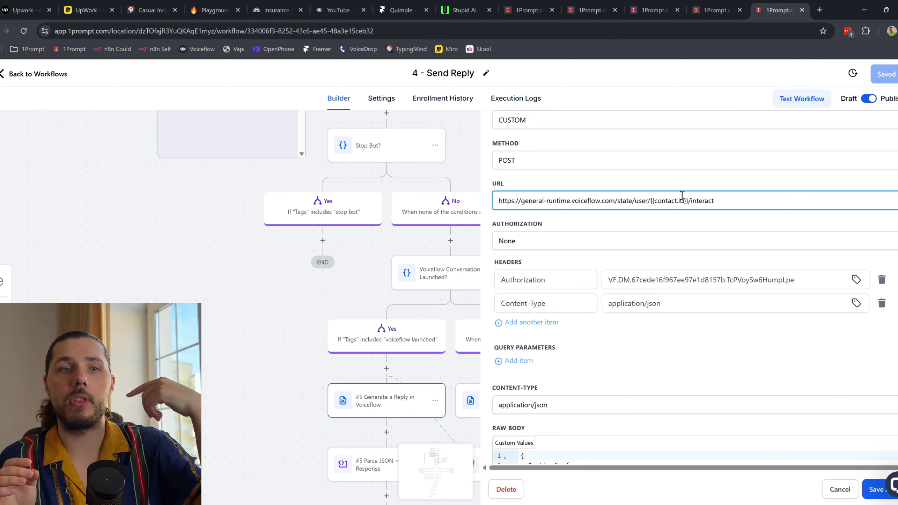
drag(348, 254, 265, 224)
click(889, 491)
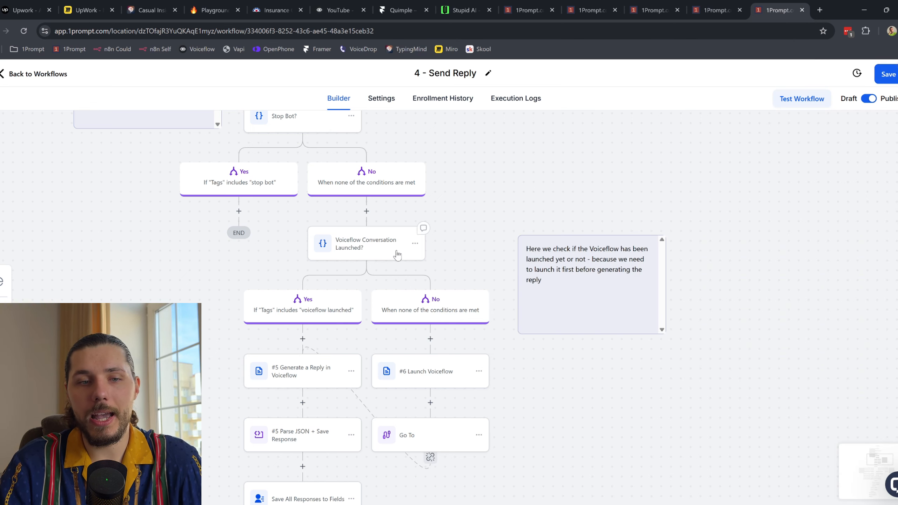
Step: Peek at the Voiceflow Conversation Launched? condition, then return to the Voiceflow agent
click(384, 257)
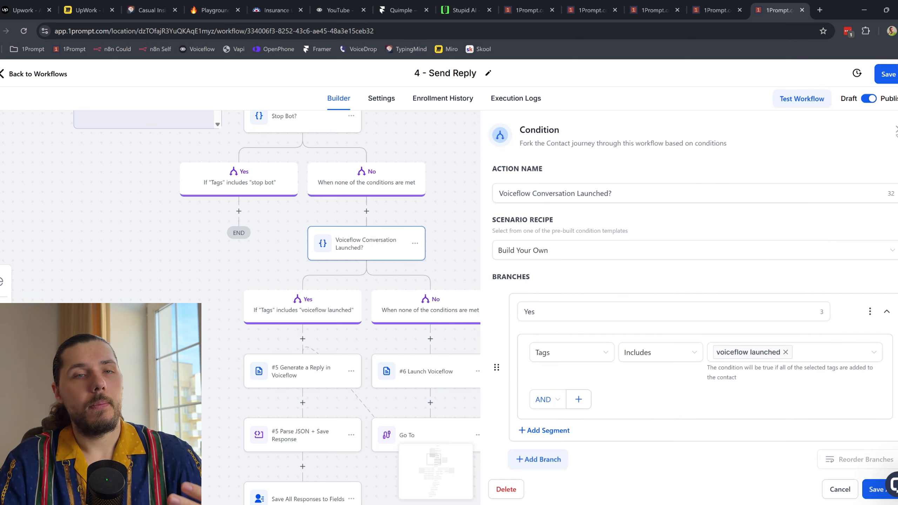
key(Escape)
click(339, 10)
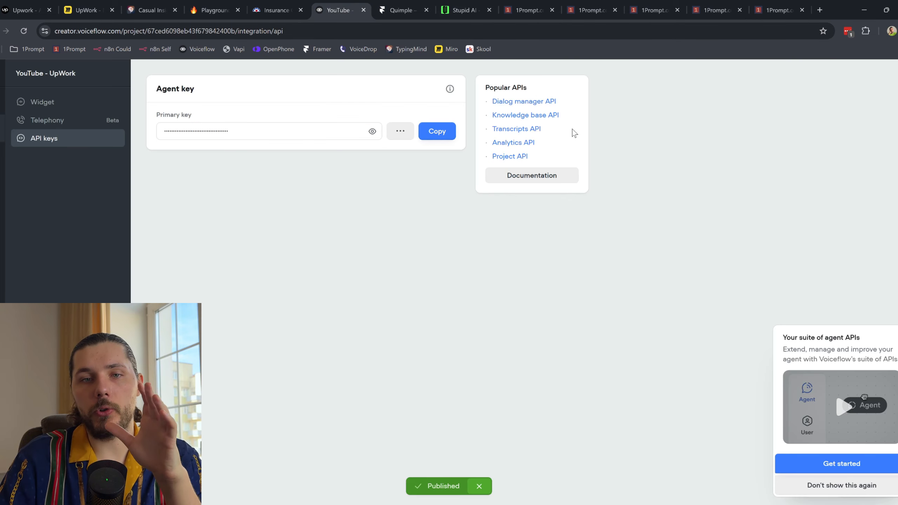
Step: Open the Home workflow, start a Run Test and send the message 'Dgfg'
scroll(19, 110, up, 3)
click(48, 137)
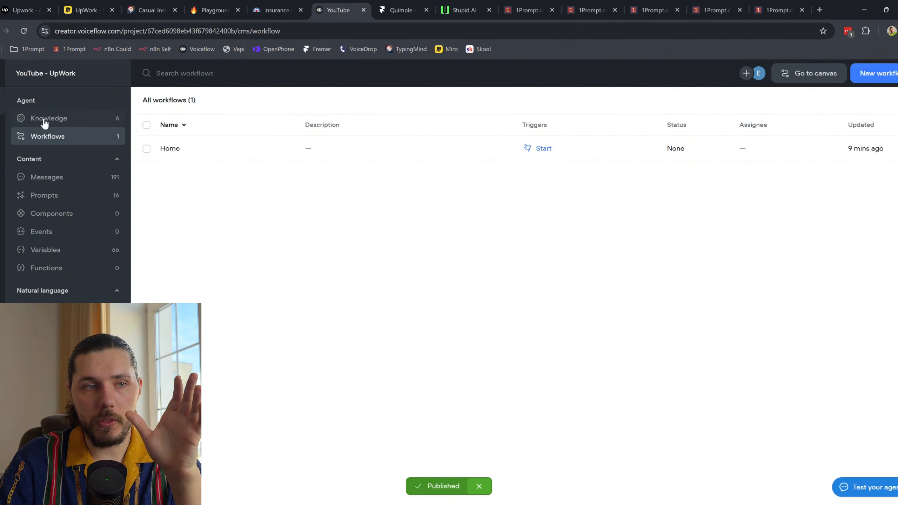
click(257, 148)
double_click(258, 149)
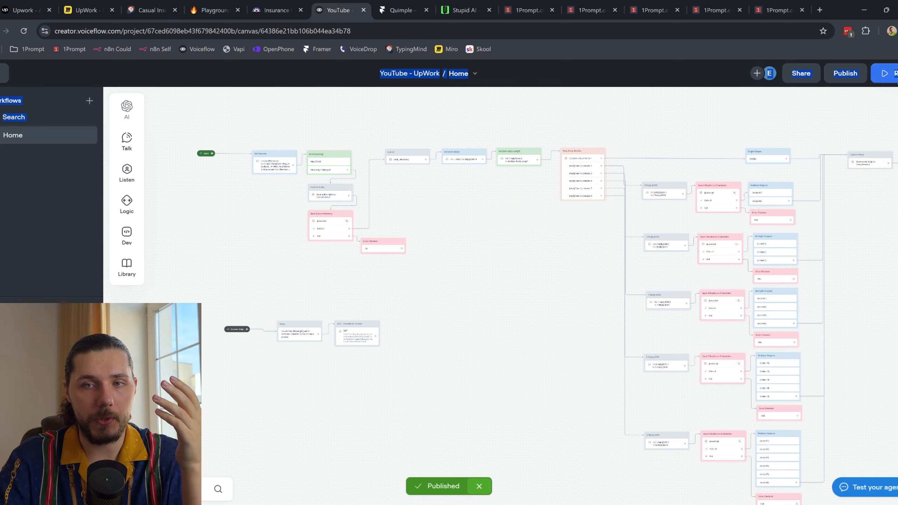
click(884, 74)
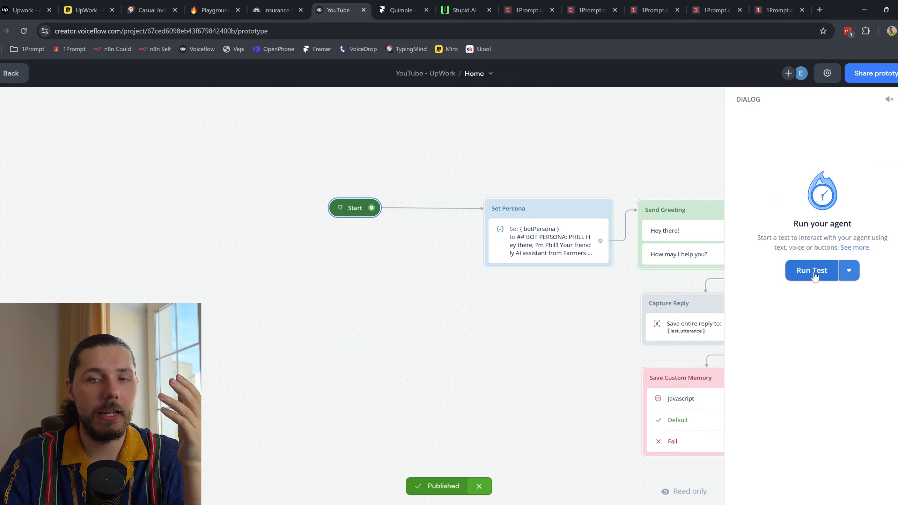
click(812, 271)
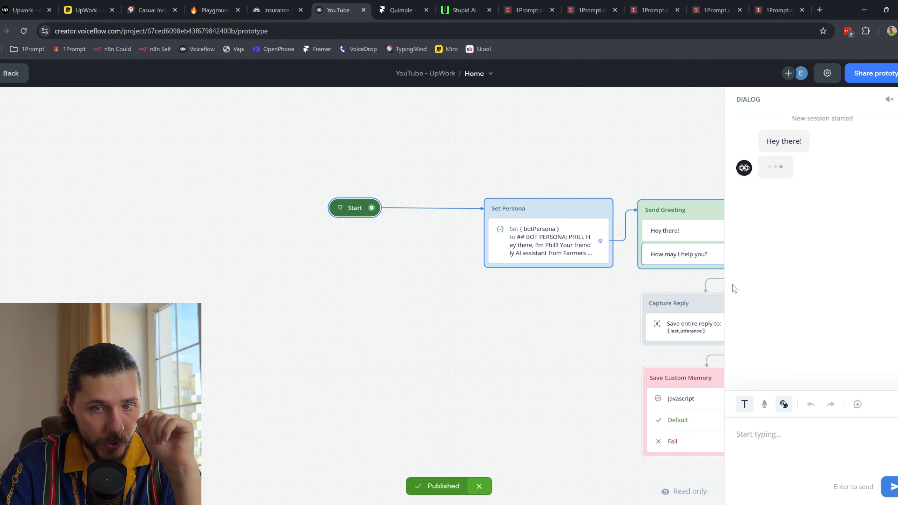
text(Dgfg)
key(Return)
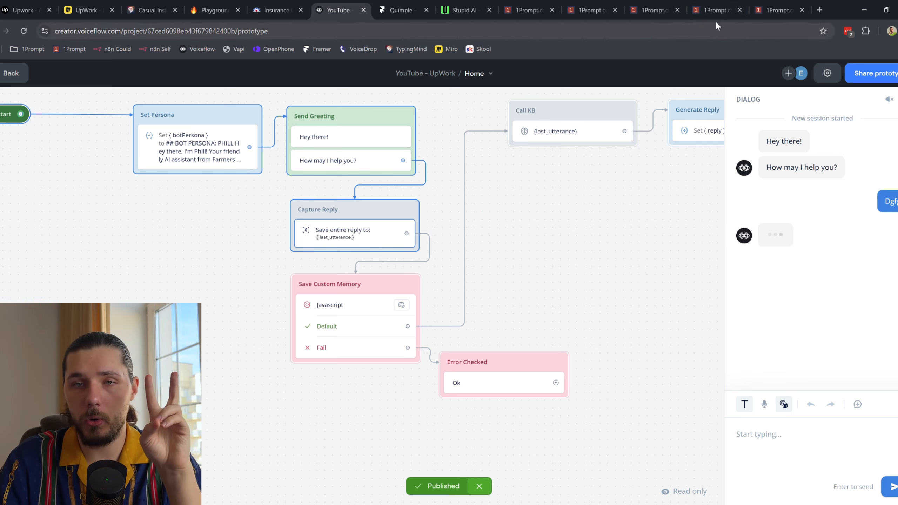
click(771, 8)
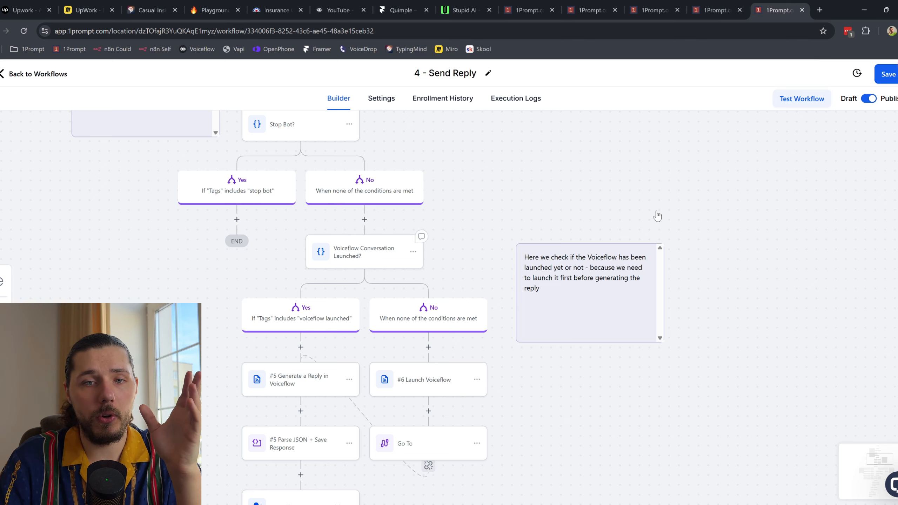
Step: Check the Voiceflow Conversation Launched? condition and open the #6 Launch Voiceflow webhook
click(414, 244)
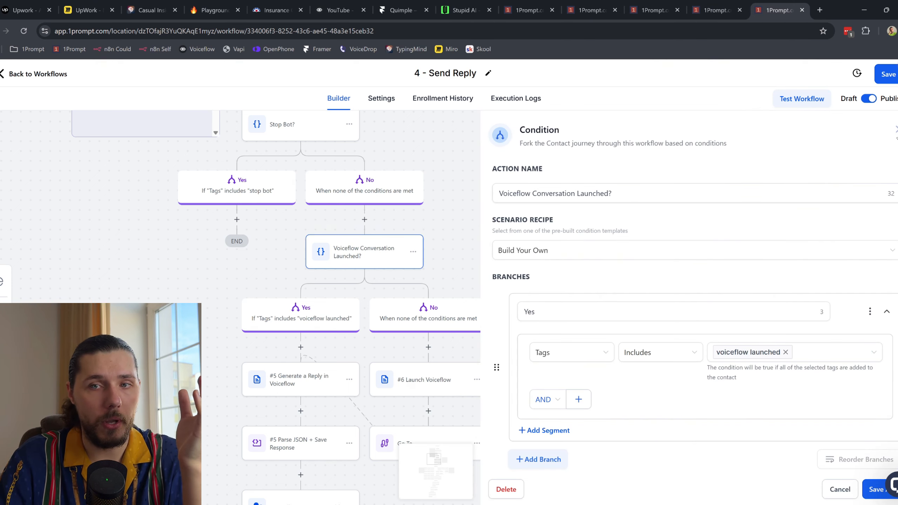
click(421, 323)
drag(520, 363, 510, 214)
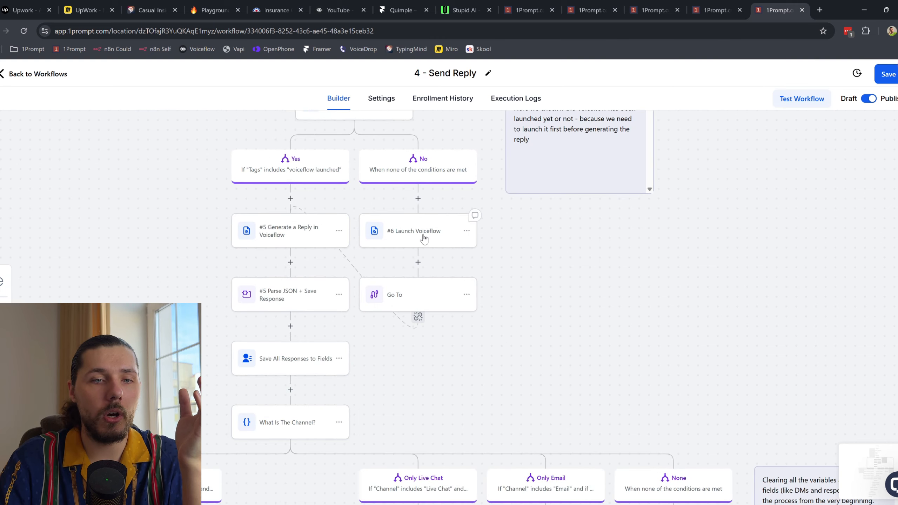
click(423, 239)
scroll(731, 283, down, 4)
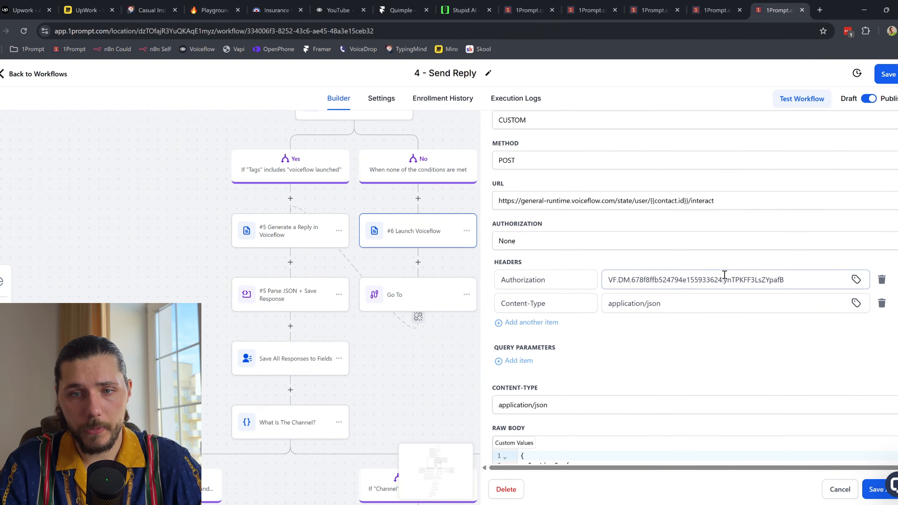
Step: Paste the current Voiceflow agent key into its Authorization header, review the body, and save
double_click(731, 279)
key(ctrl+a)
key(ctrl+v)
drag(655, 201, 689, 201)
scroll(664, 264, down, 4)
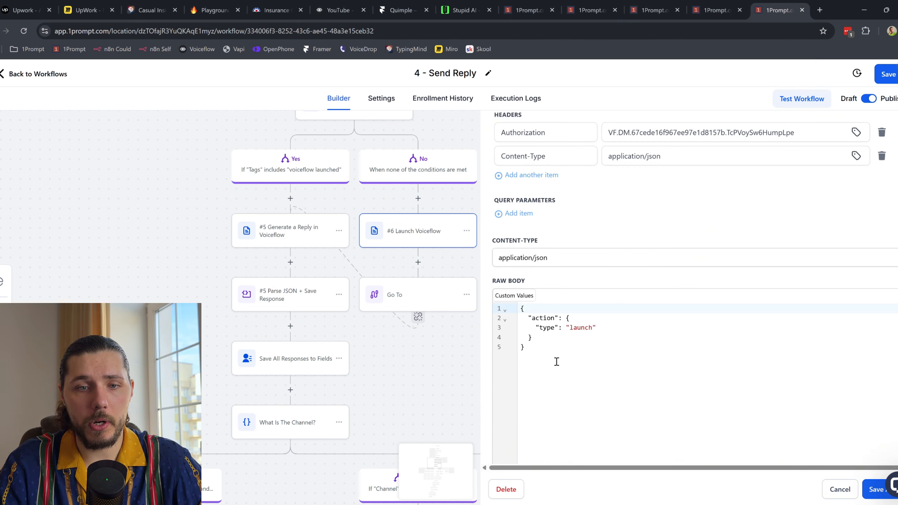
key(ctrl+a)
click(872, 495)
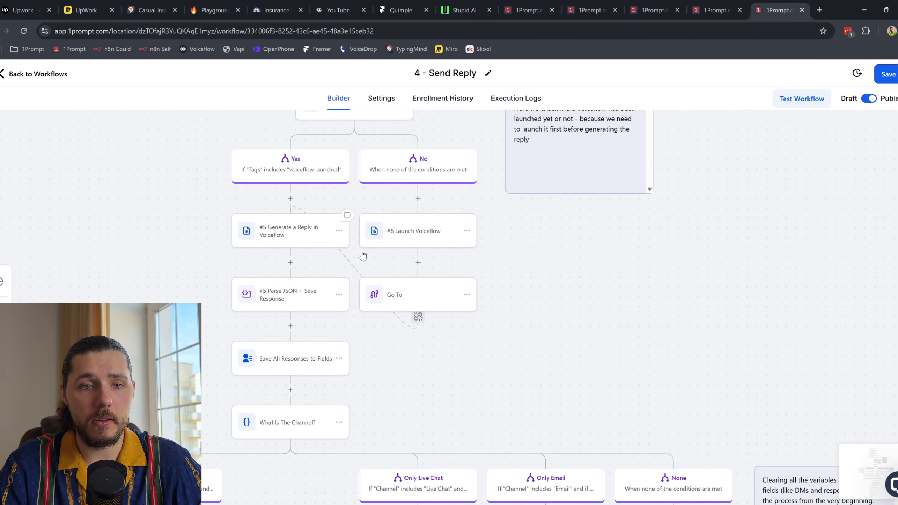
click(346, 11)
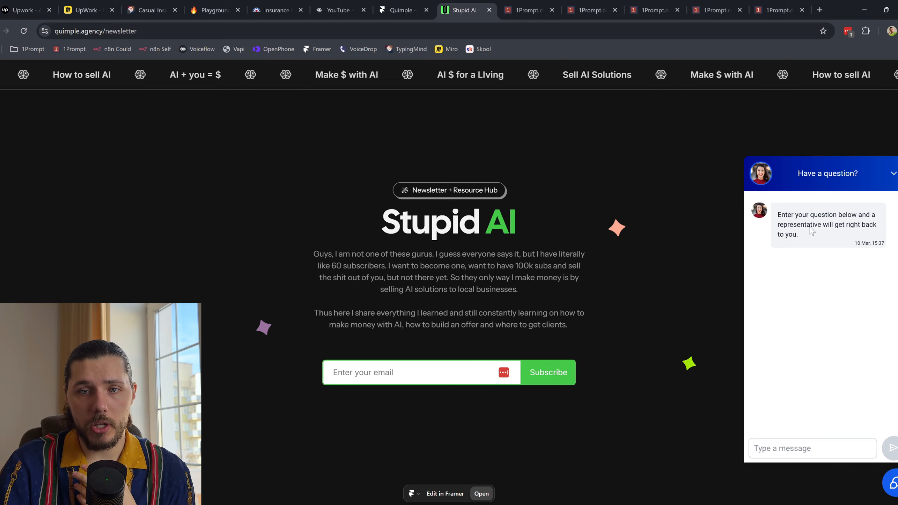
Step: Highlight the chat widget's welcome message on the Stupid AI site
drag(777, 214, 817, 240)
click(810, 236)
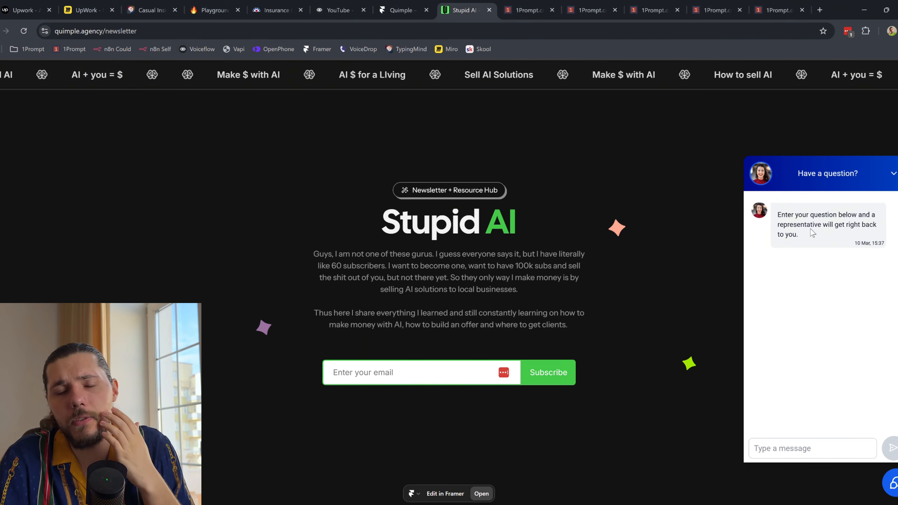
drag(810, 242, 781, 213)
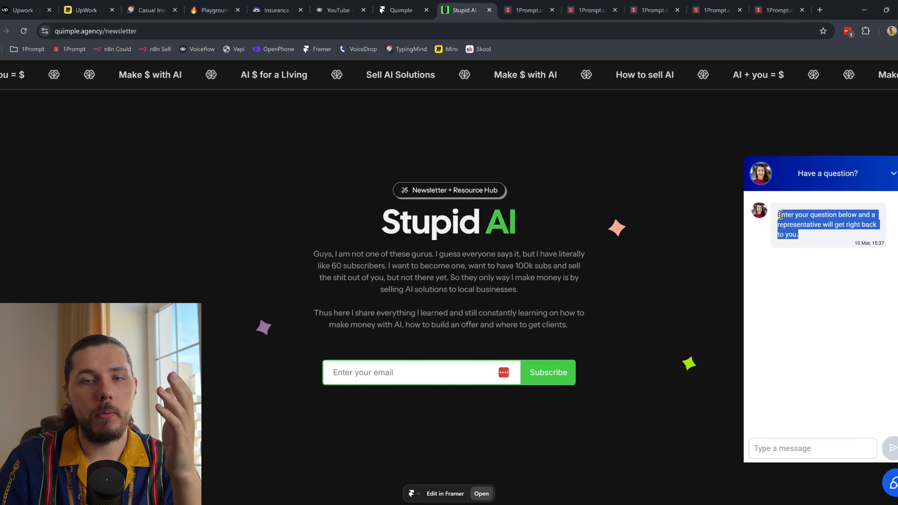
click(542, 4)
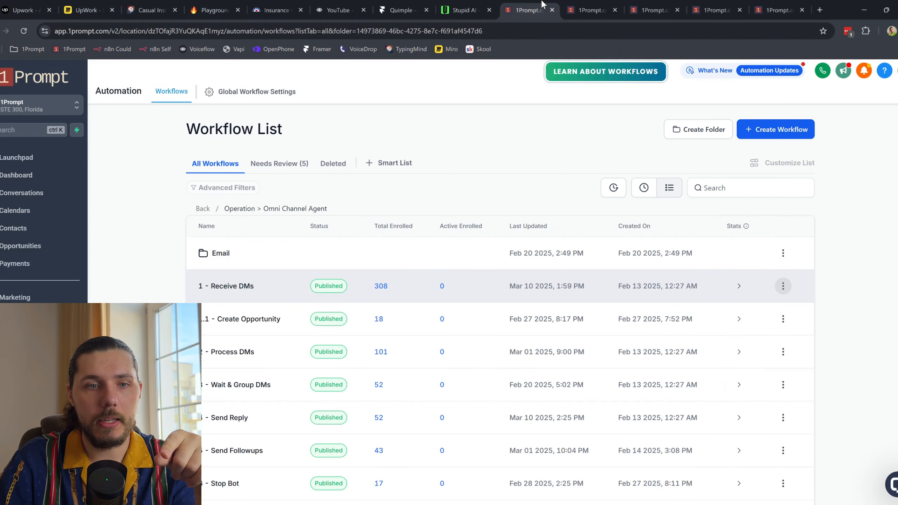
click(461, 10)
click(553, 5)
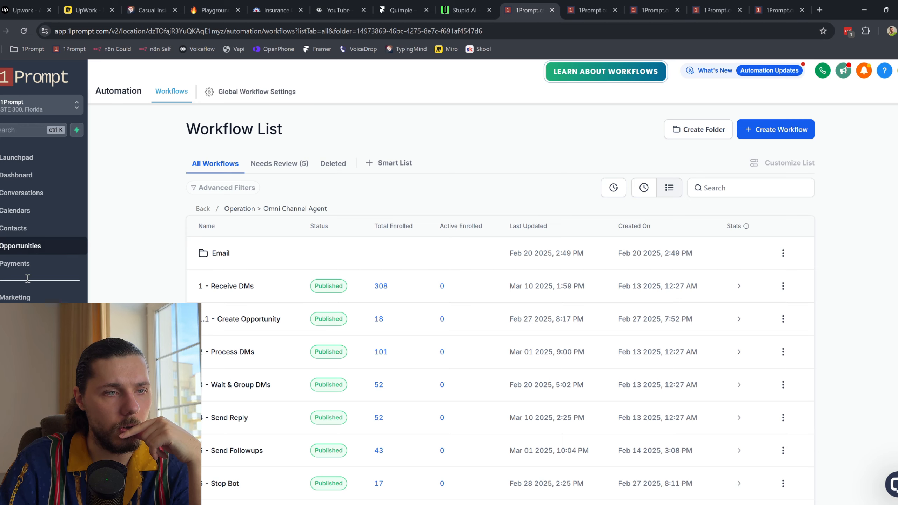
Step: Open the Live Chat widget for editing from the sites' chat widget list
click(16, 332)
click(604, 93)
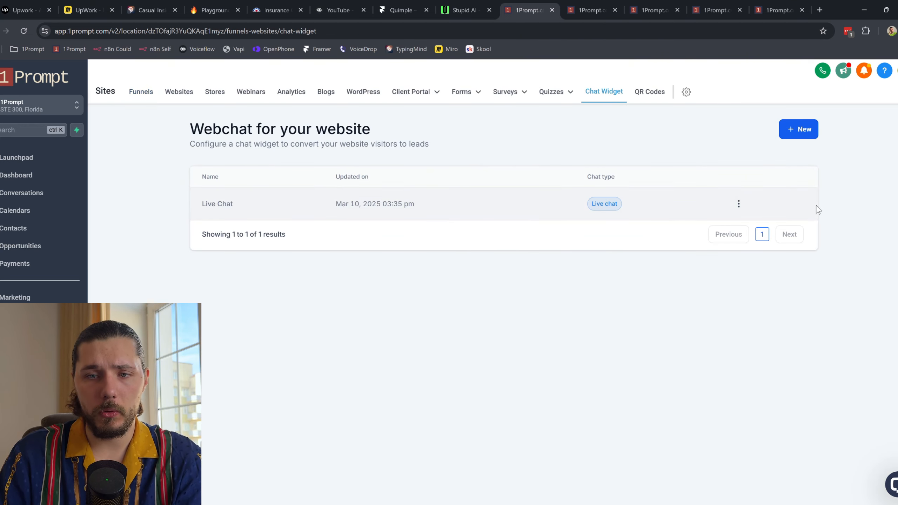
click(745, 205)
click(737, 150)
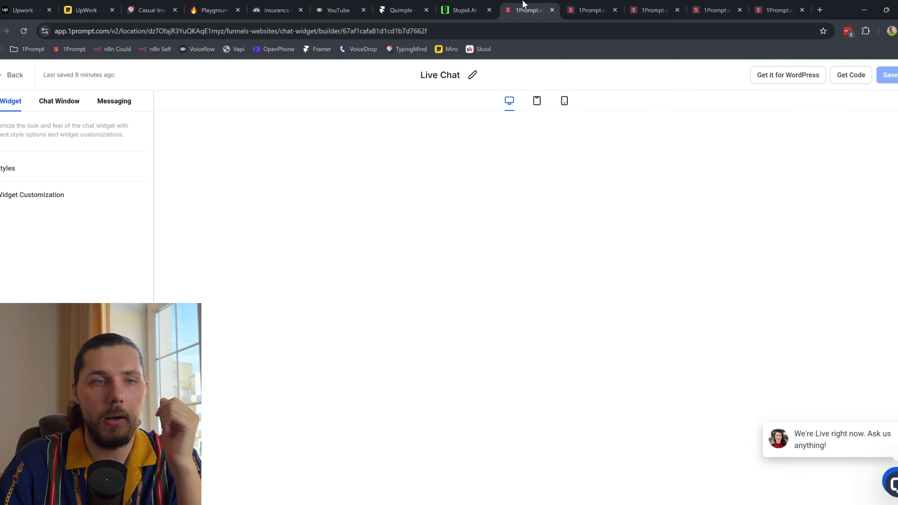
click(276, 10)
click(528, 10)
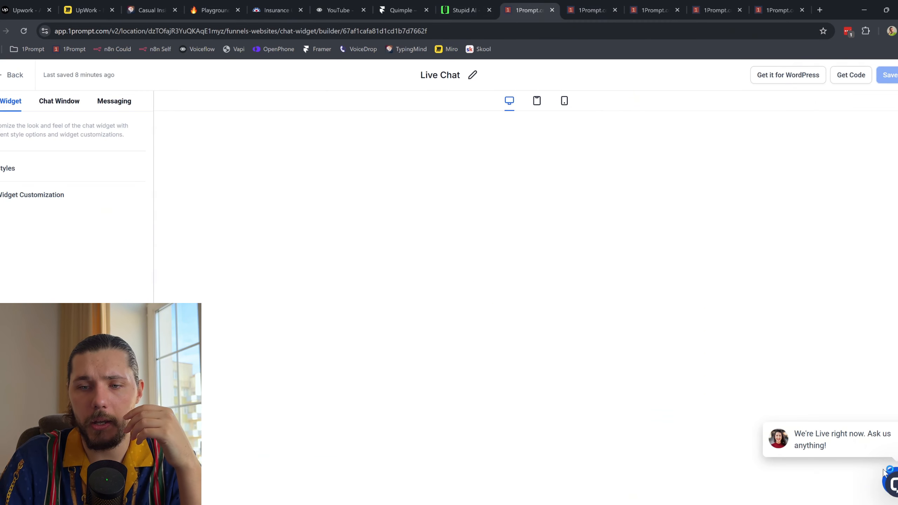
Step: Review the Chat Window, Messaging and Title & Intro settings, then return to the widget list
click(57, 102)
click(126, 101)
click(32, 168)
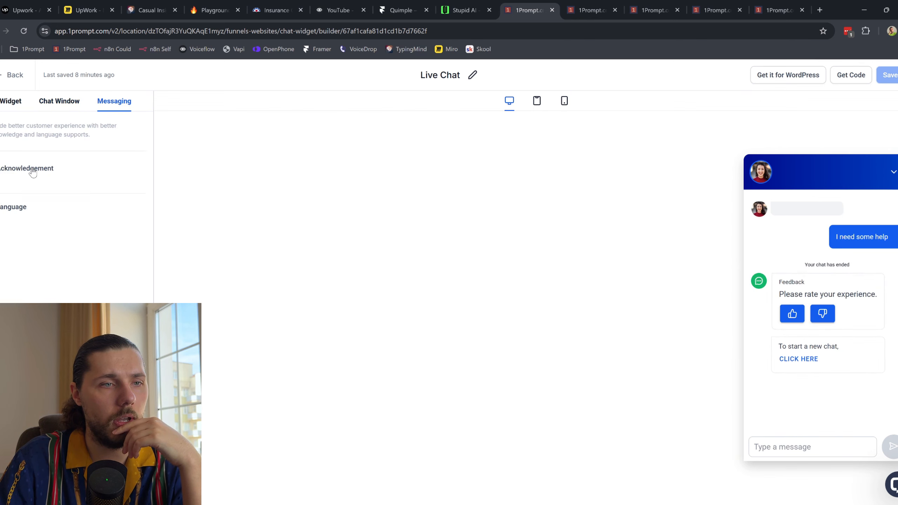
click(59, 107)
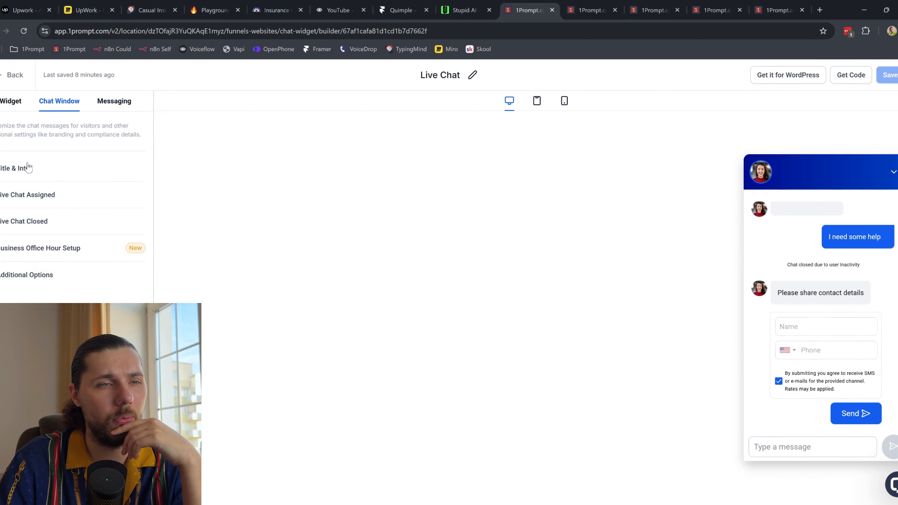
click(21, 173)
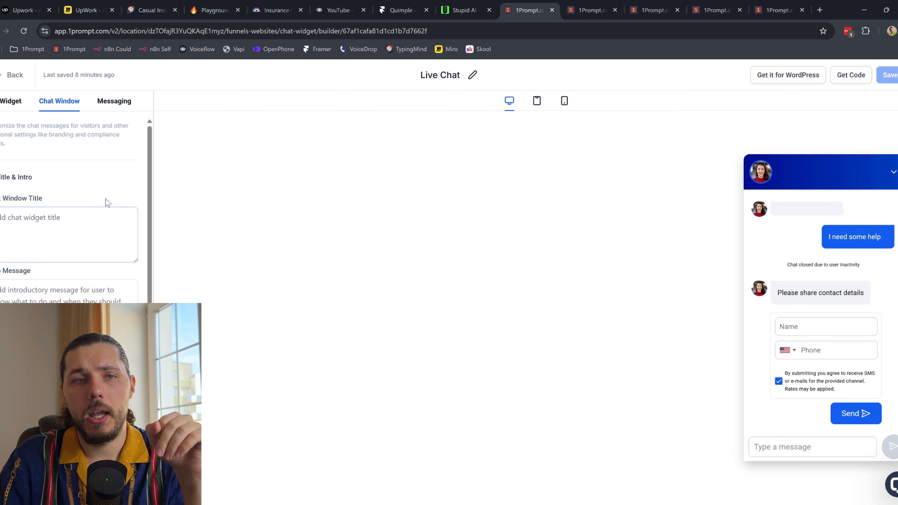
click(7, 80)
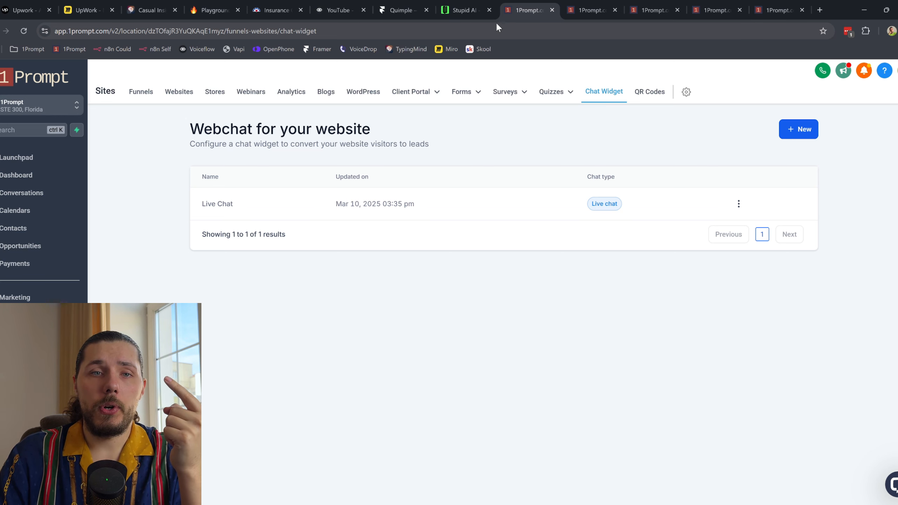
Step: View the Voiceflow prototype conversation, then return to the 4 - Send Reply workflow
click(338, 5)
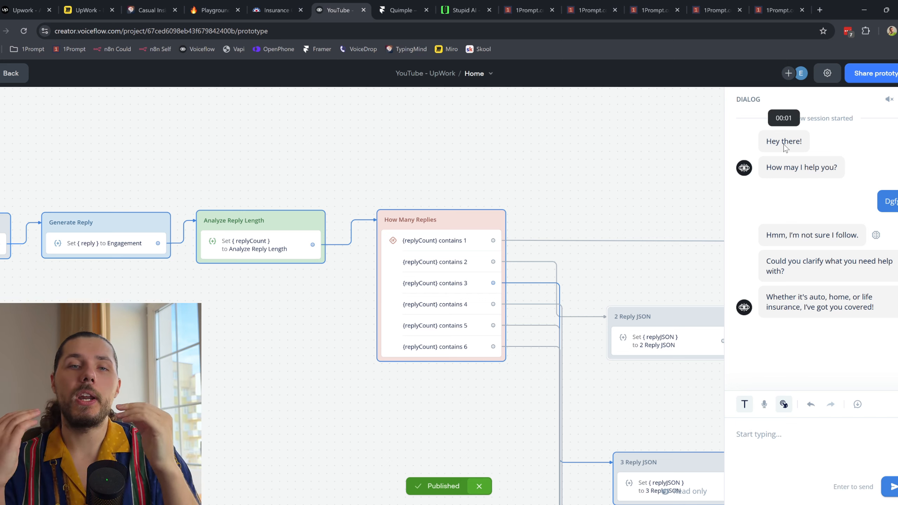
click(776, 9)
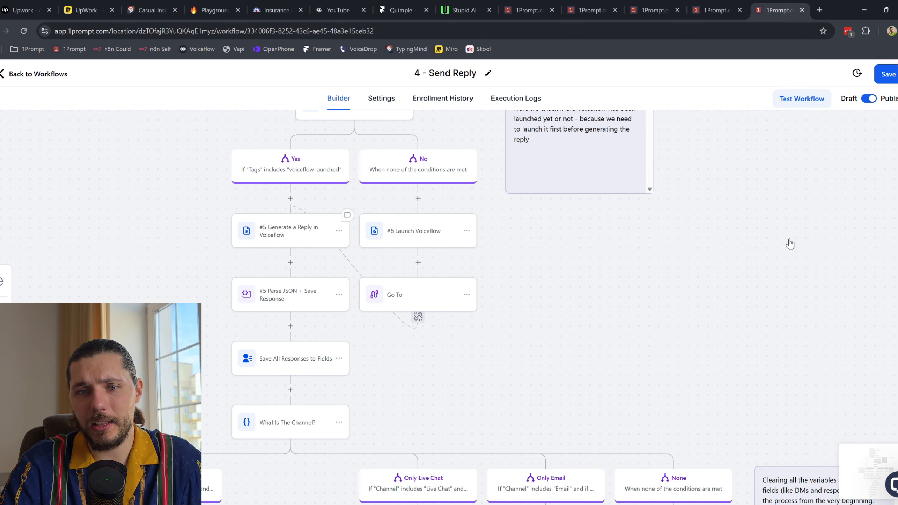
Step: Scroll to the webhook's Raw Body and highlight the contact.mastermessage payload, then show the live site
scroll(625, 340, down, 3)
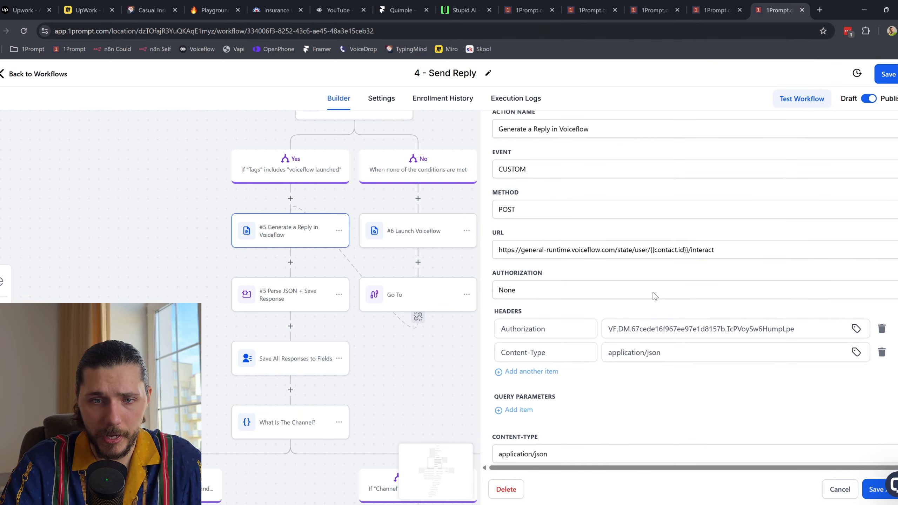
scroll(655, 297, down, 4)
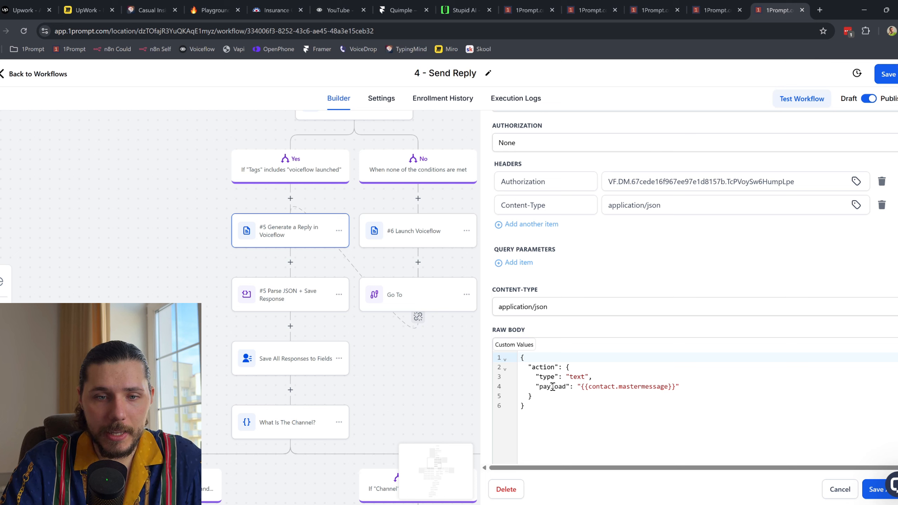
drag(581, 385, 665, 385)
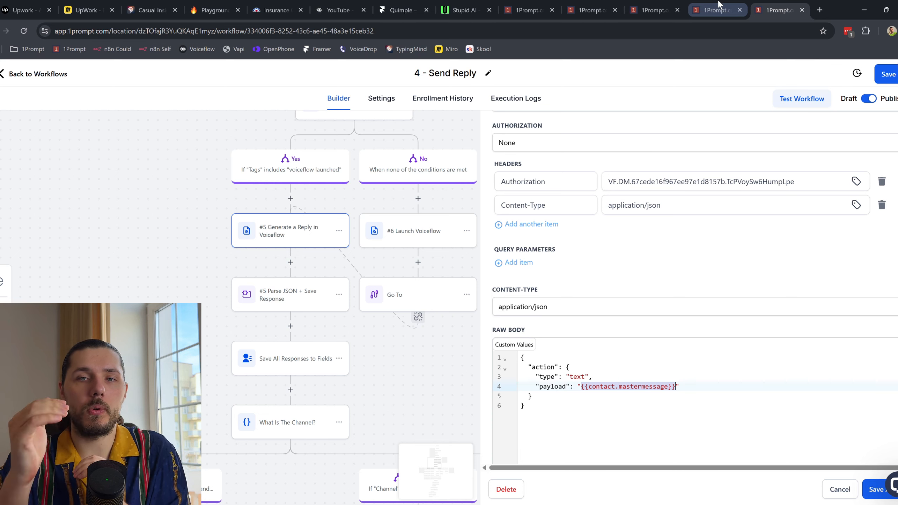
click(461, 10)
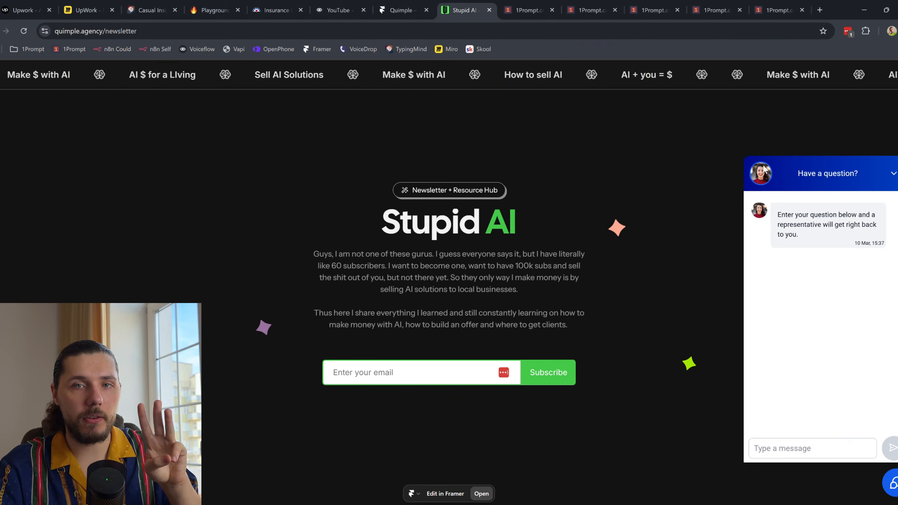
Step: Inspect the combined MasterMessage value in Wait & Group DMs' Update contact field step, then return to Send Reply
click(709, 4)
scroll(536, 269, down, 1)
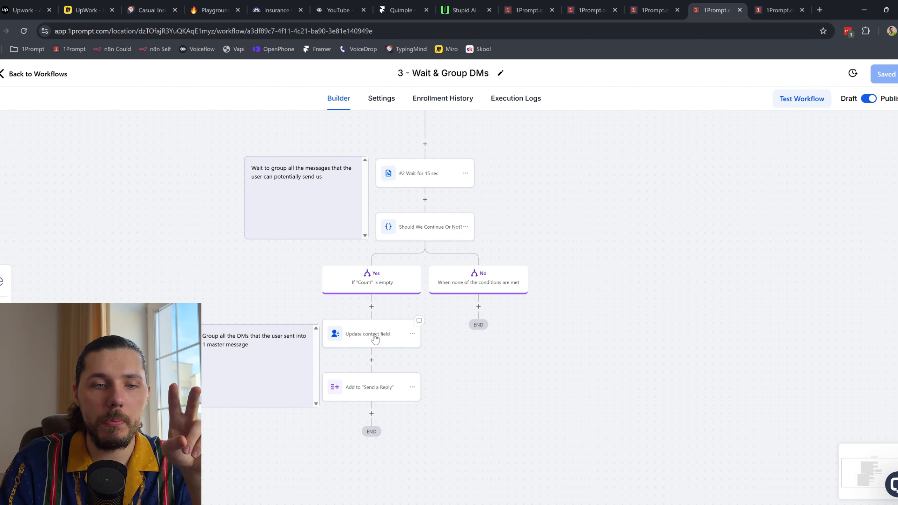
click(375, 336)
drag(799, 304, 810, 305)
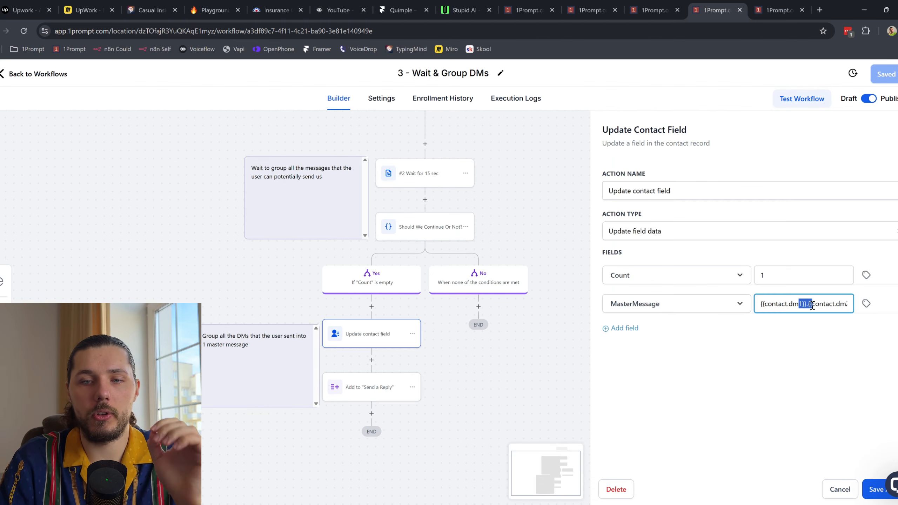
scroll(825, 305, right, 3)
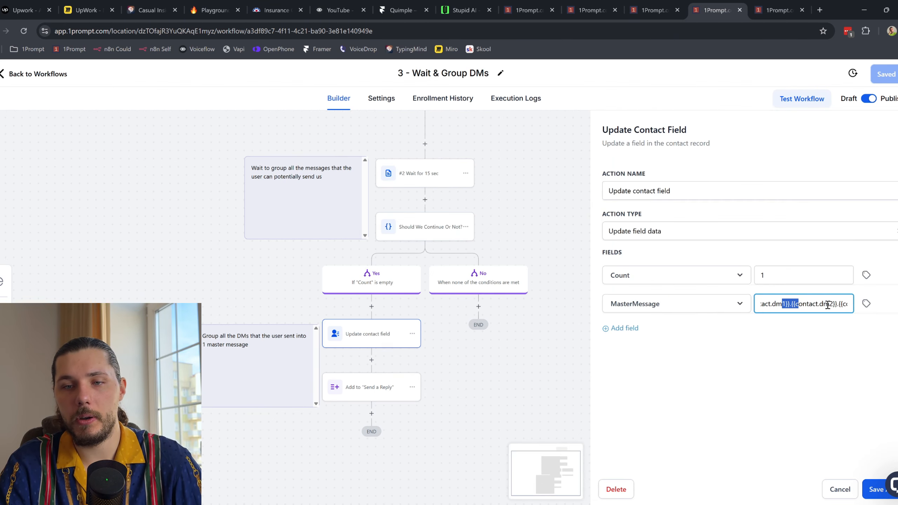
scroll(830, 308, right, 2)
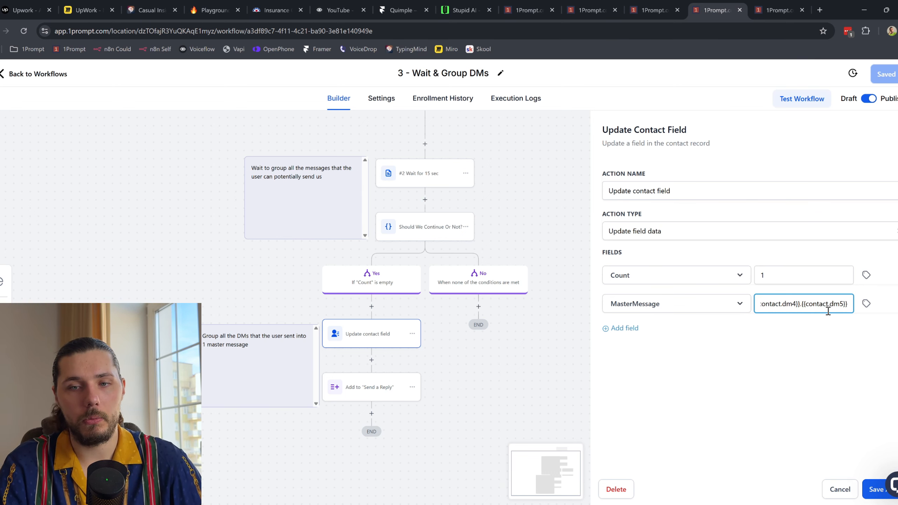
click(842, 488)
click(777, 7)
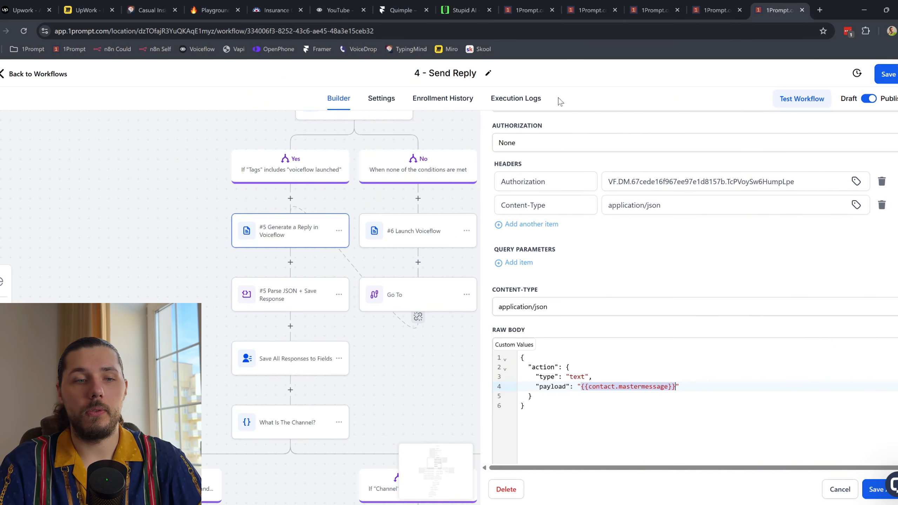
Step: Open the Save All Responses to Fields step mapping Response1–Response5, glancing at the Voiceflow prototype
scroll(405, 246, down, 5)
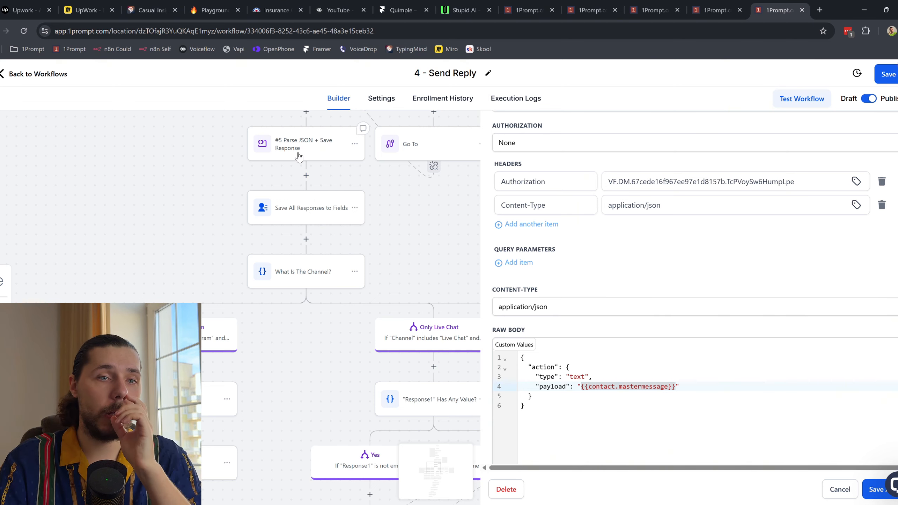
click(313, 220)
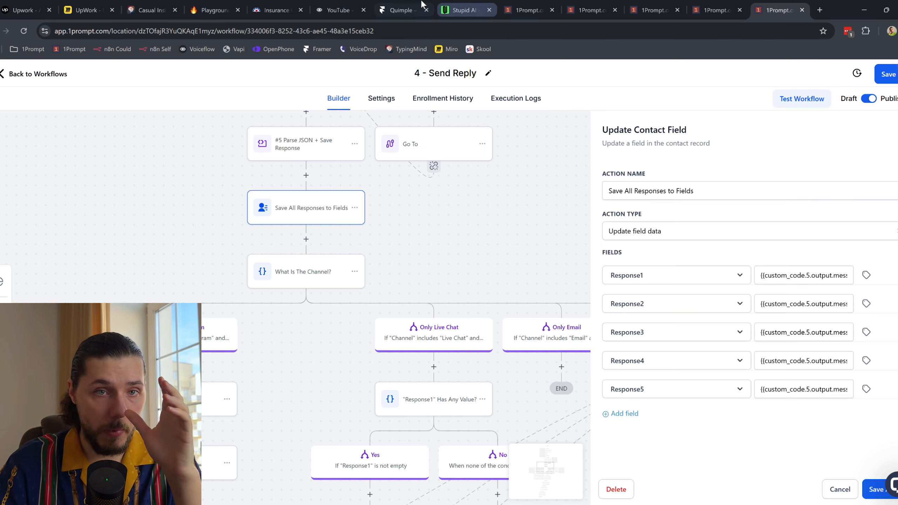
click(338, 10)
scroll(618, 241, right, 6)
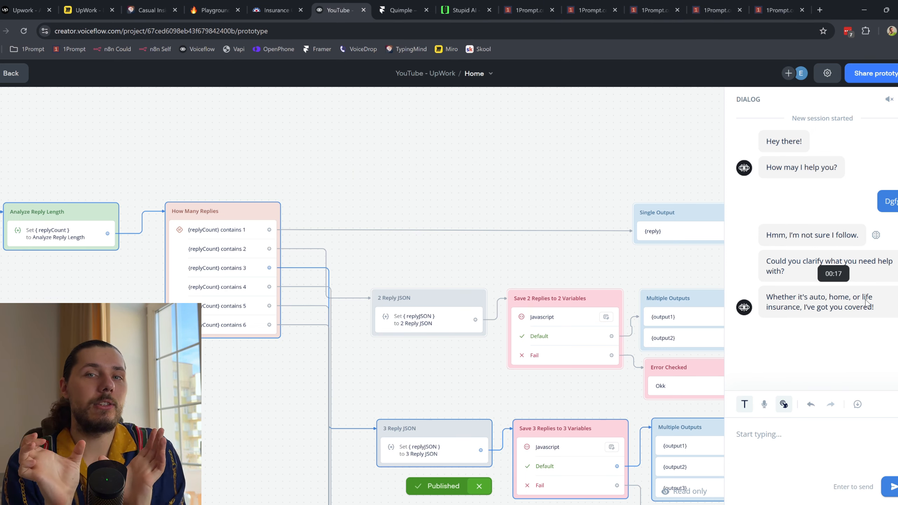
click(778, 10)
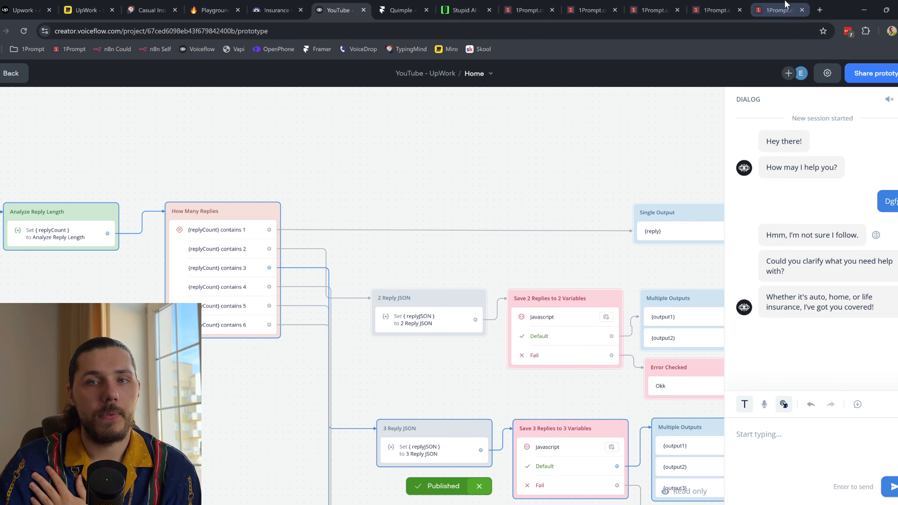
scroll(424, 269, down, 5)
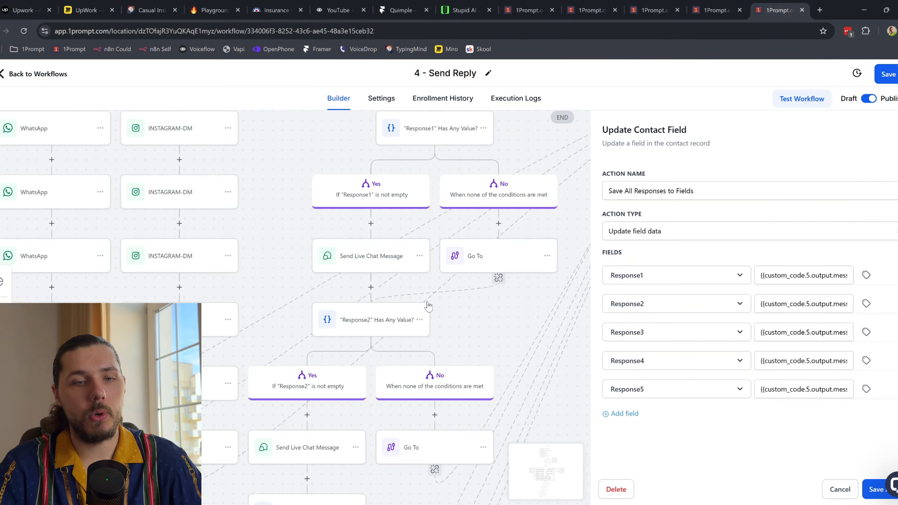
Step: Center the Only Live Chat branch, then save the 4 - Send Reply workflow
drag(531, 413, 551, 383)
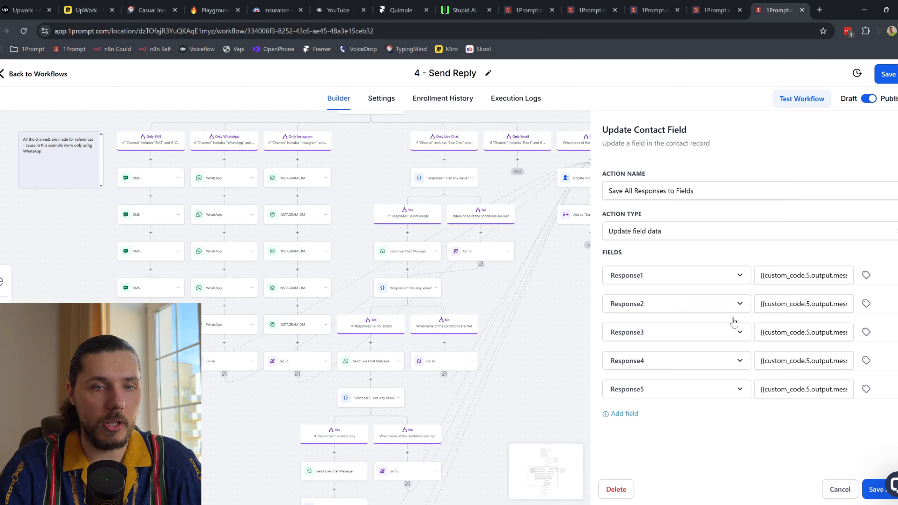
click(570, 318)
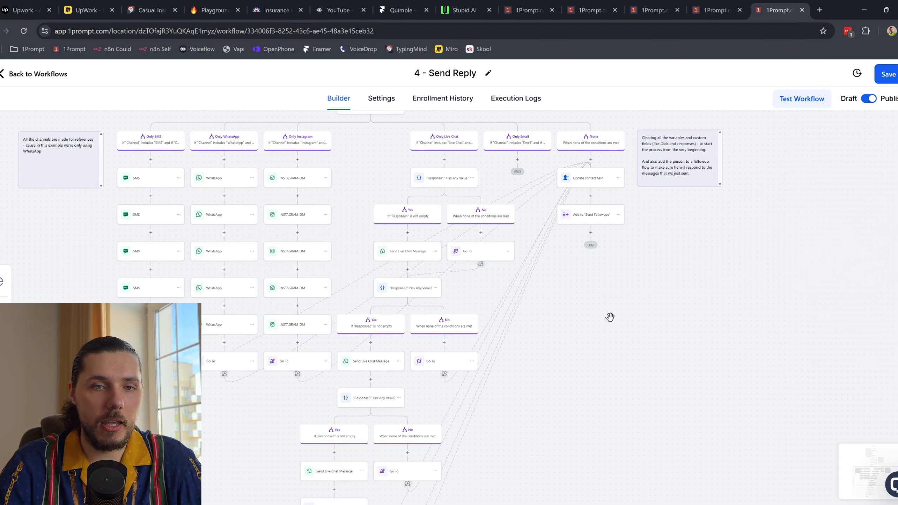
drag(453, 225, 549, 330)
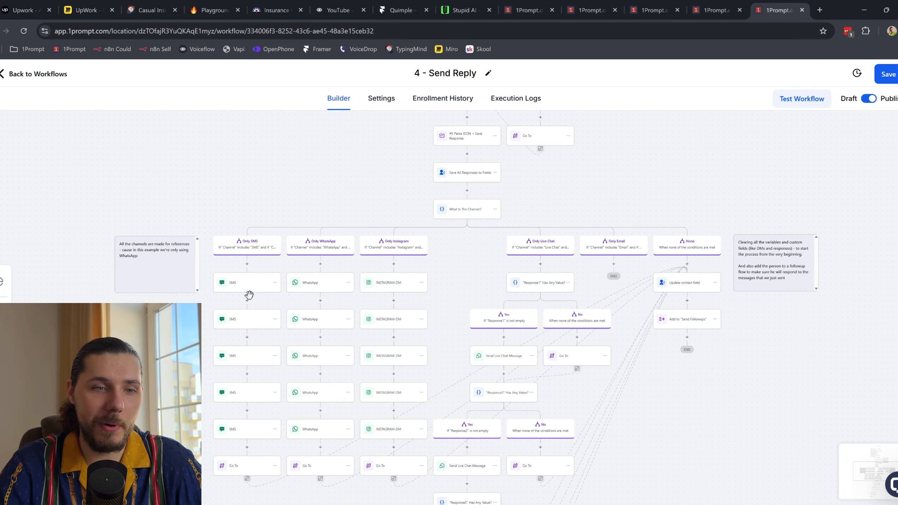
scroll(264, 297, up, 3)
drag(553, 282, 322, 260)
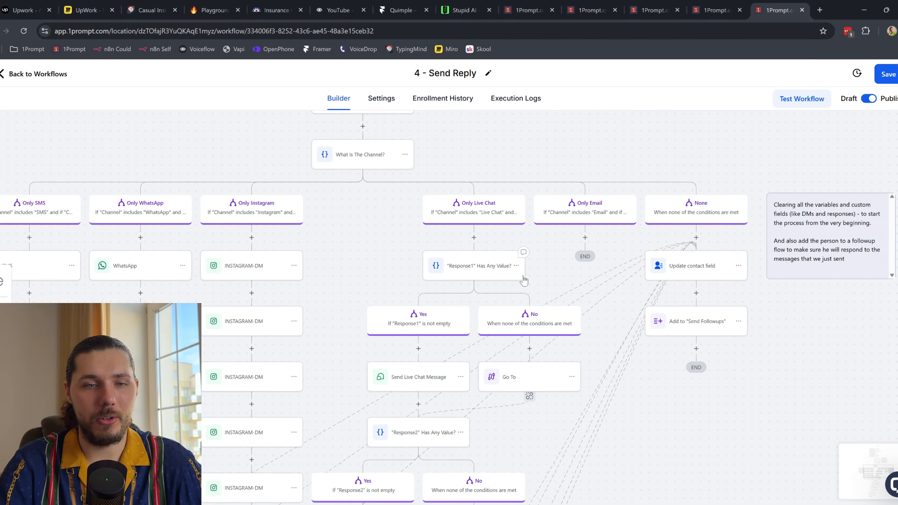
drag(362, 273, 428, 246)
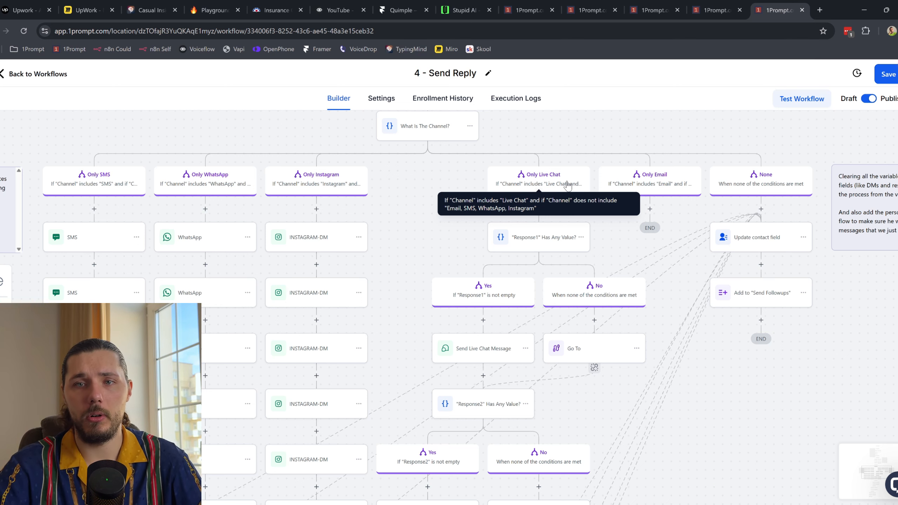
click(893, 71)
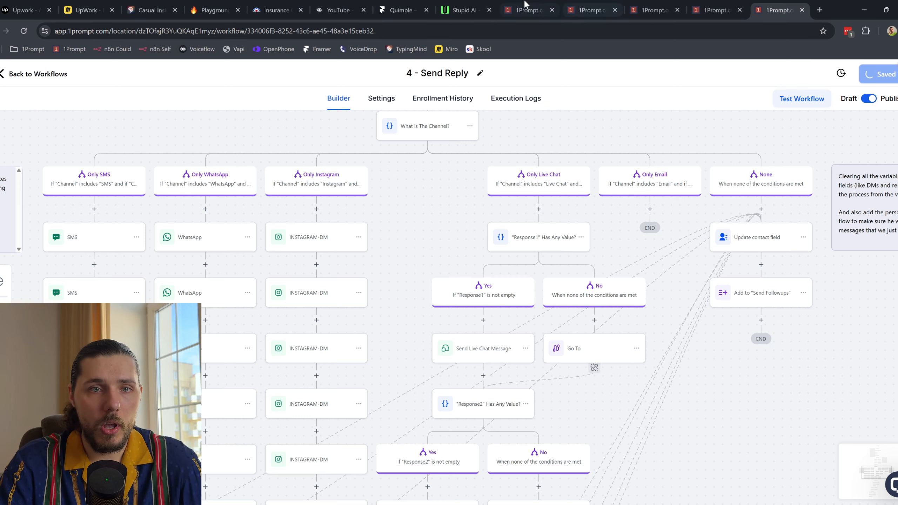
click(463, 10)
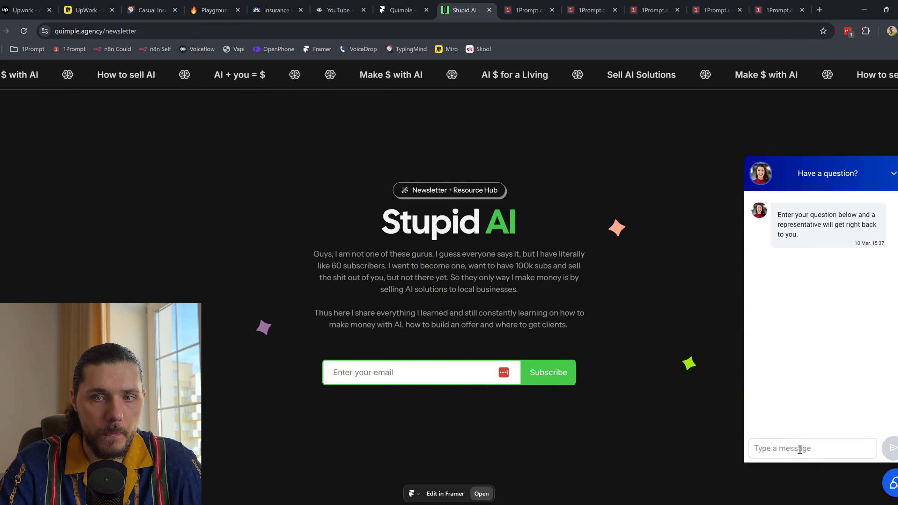
Step: Highlight the live site's chat widget greeting, then bring up the 2 - Process DMs workflow
drag(777, 214, 810, 252)
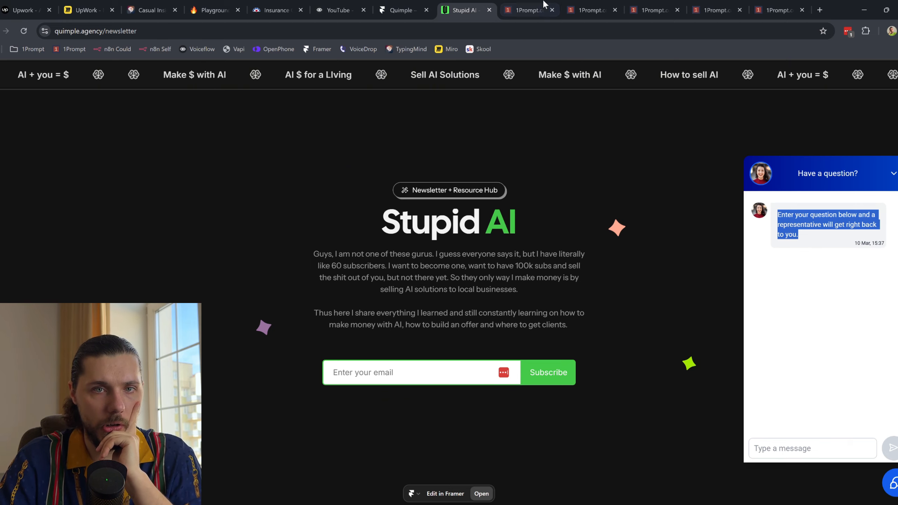
click(527, 10)
click(588, 9)
click(638, 9)
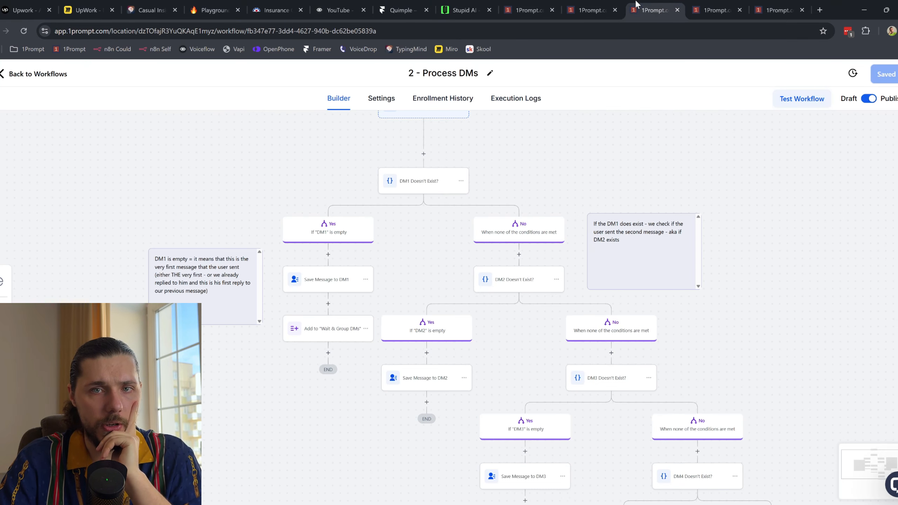
Step: Pan the 4 - Send Reply channel branches and check the Voiceflow prototype's test dialog
click(714, 10)
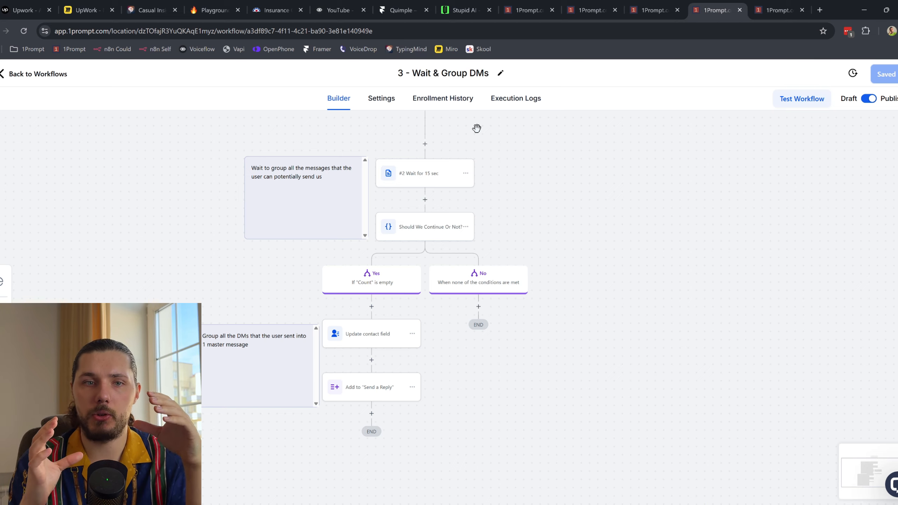
click(754, 5)
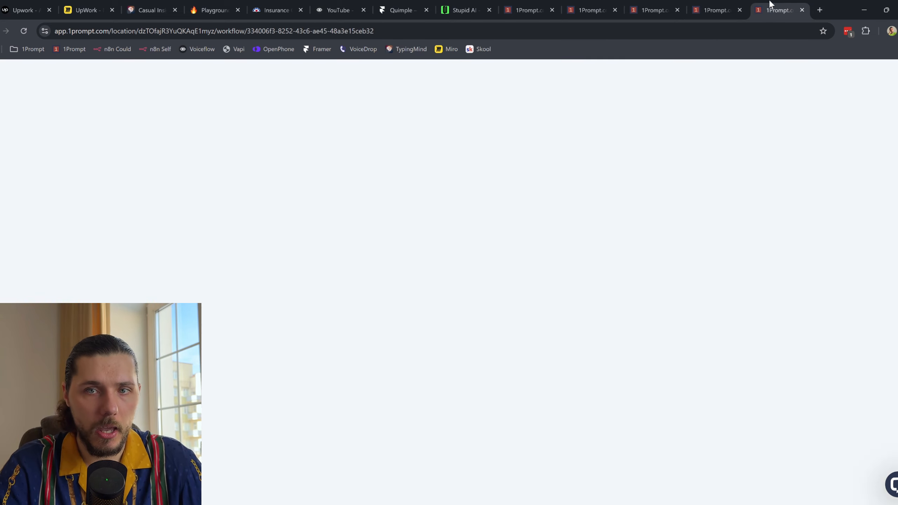
drag(423, 222, 413, 473)
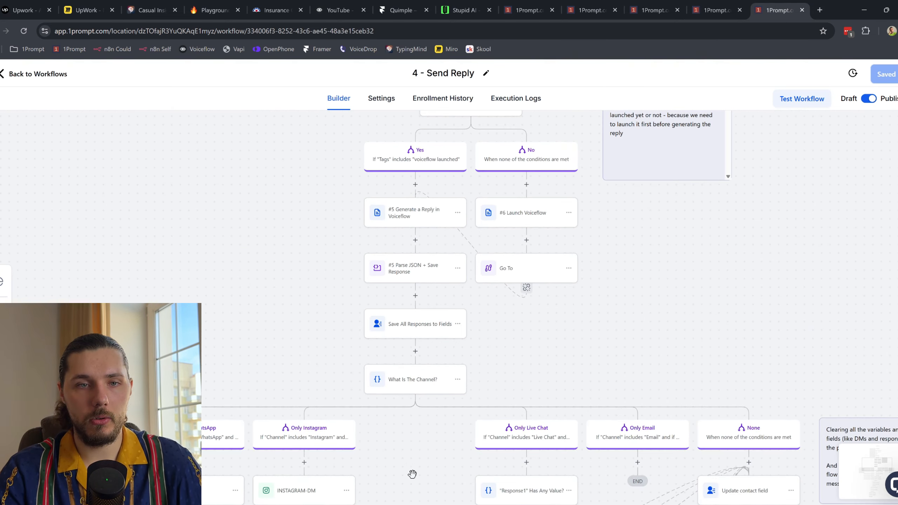
scroll(484, 263, down, 2)
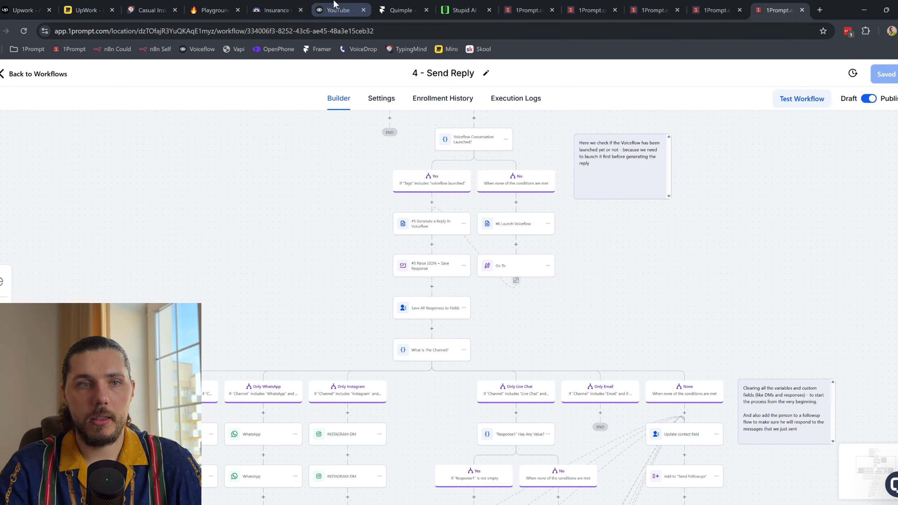
click(338, 10)
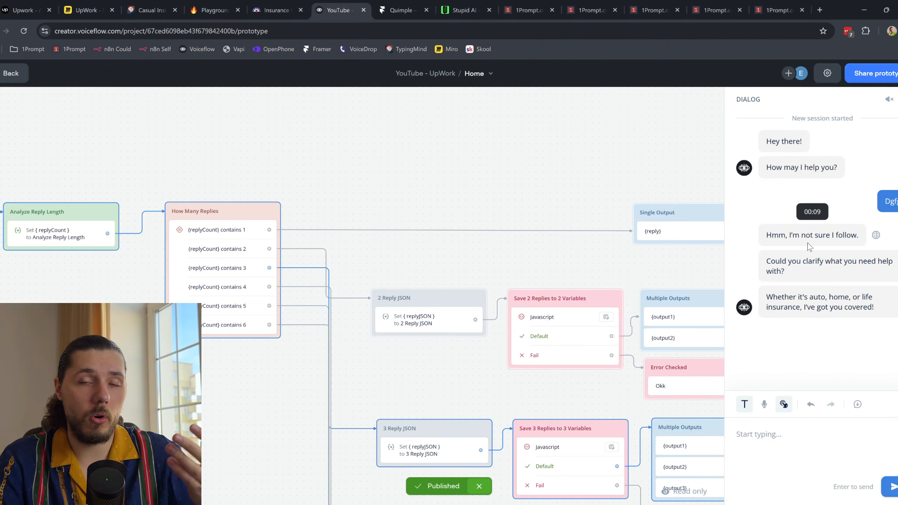
click(764, 4)
Step: Scan the Response4–Response5 branches and Parse JSON step, then show the Live Chat widget page
drag(669, 455, 668, 288)
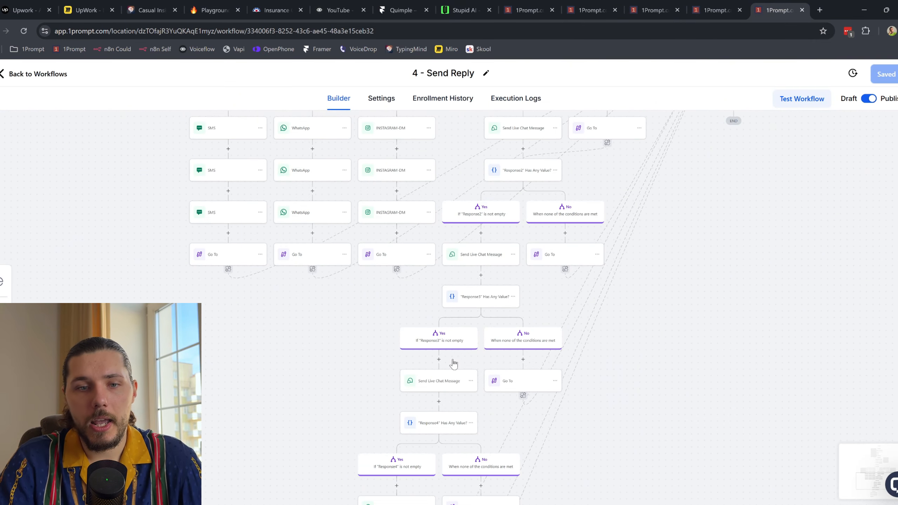
drag(725, 465, 695, 297)
scroll(618, 296, up, 8)
drag(622, 216, 585, 301)
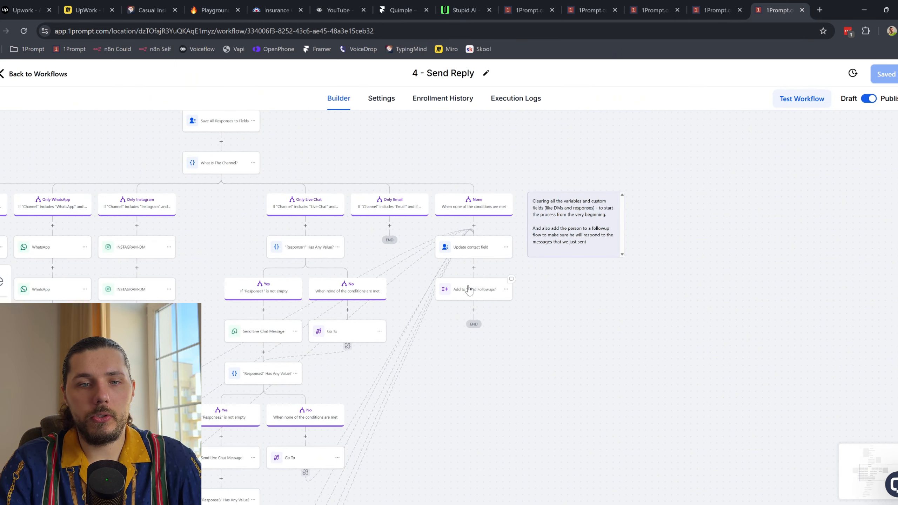
drag(474, 278, 470, 333)
click(513, 4)
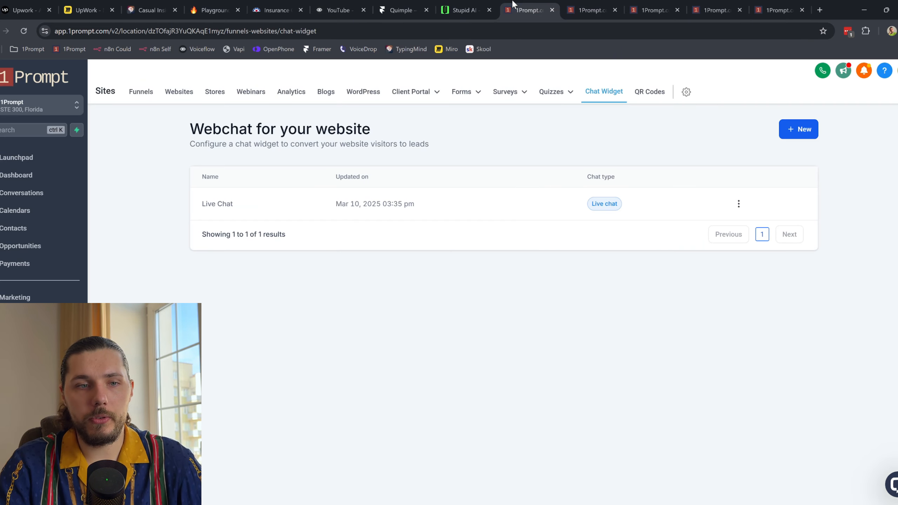
Step: Open the Operation > Omni Channel Agent workflows folder, then open the Stupid AI site's chat widget
click(15, 315)
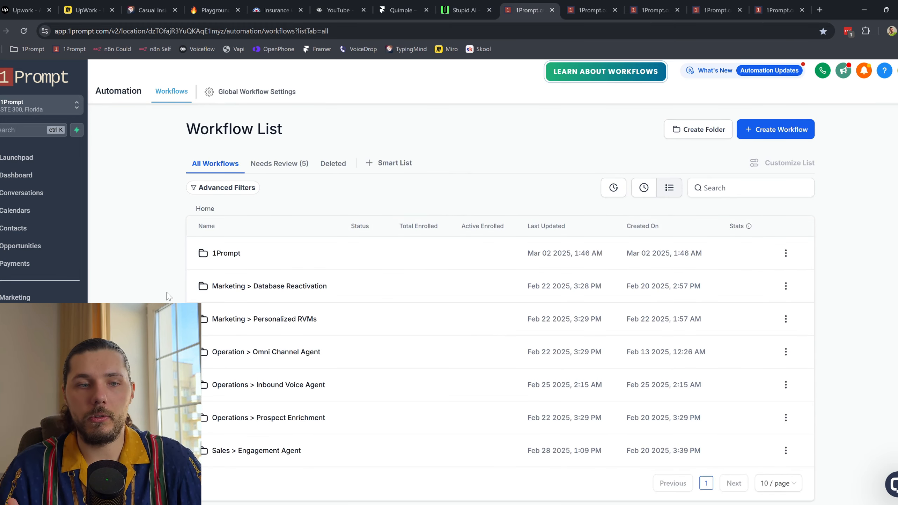
click(289, 353)
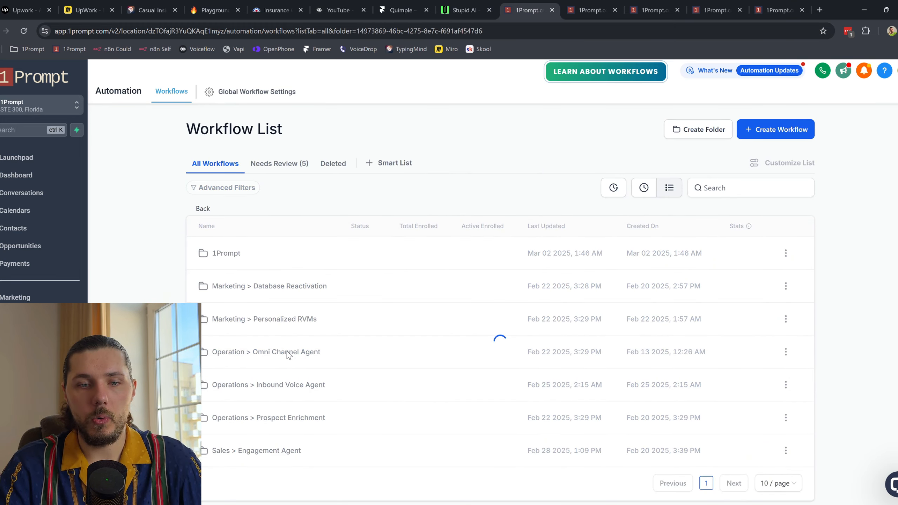
scroll(280, 395, down, 2)
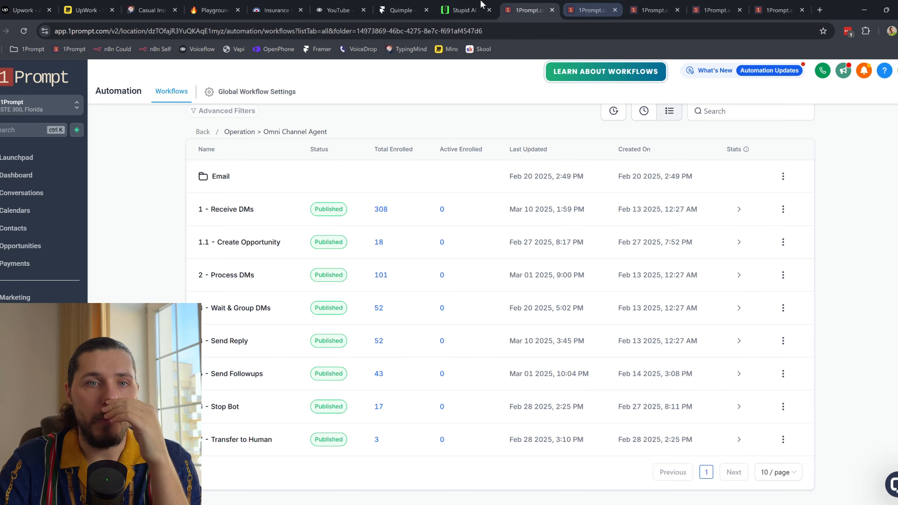
click(463, 10)
click(805, 450)
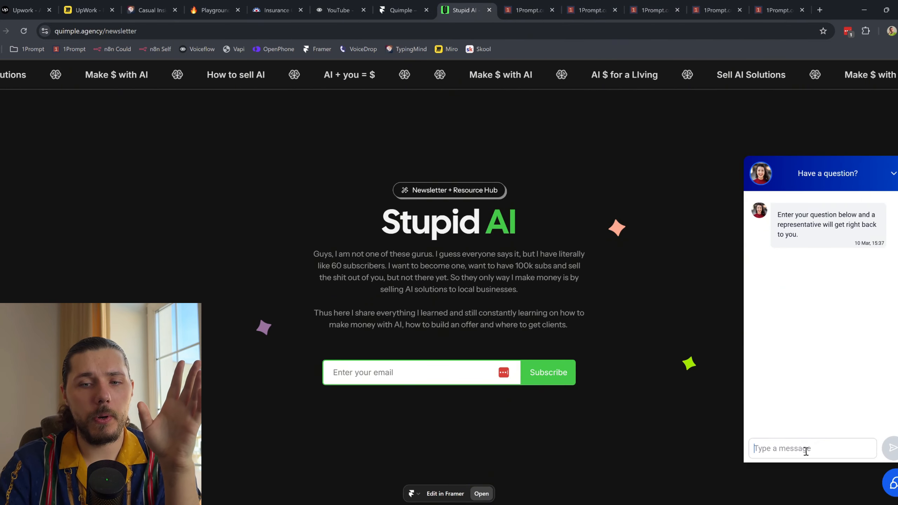
Step: Send 'hey' and 'I have a question ok' through the live site's chat widget
text(hey)
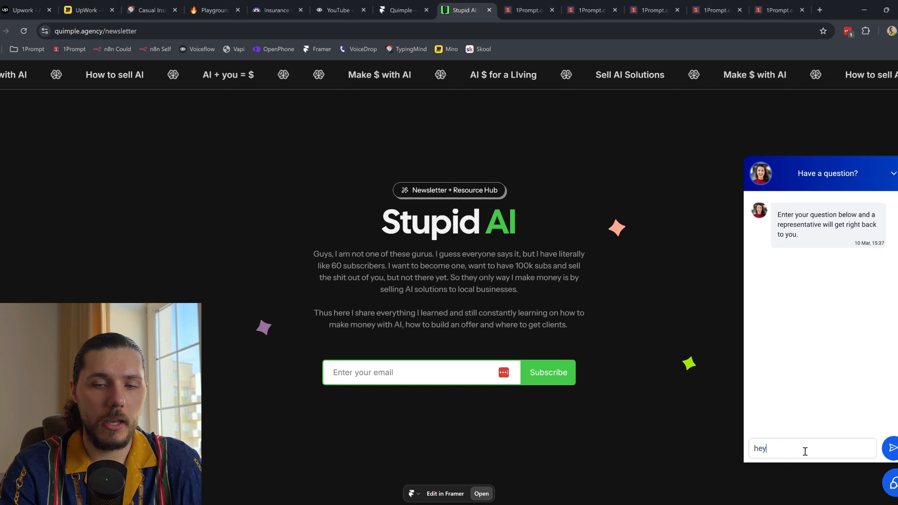
key(Return)
text(I have )
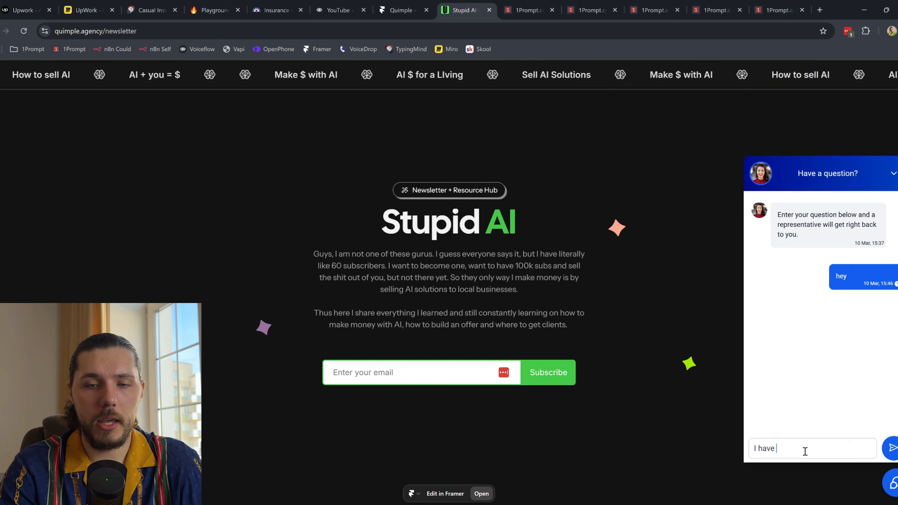
text(a question ok)
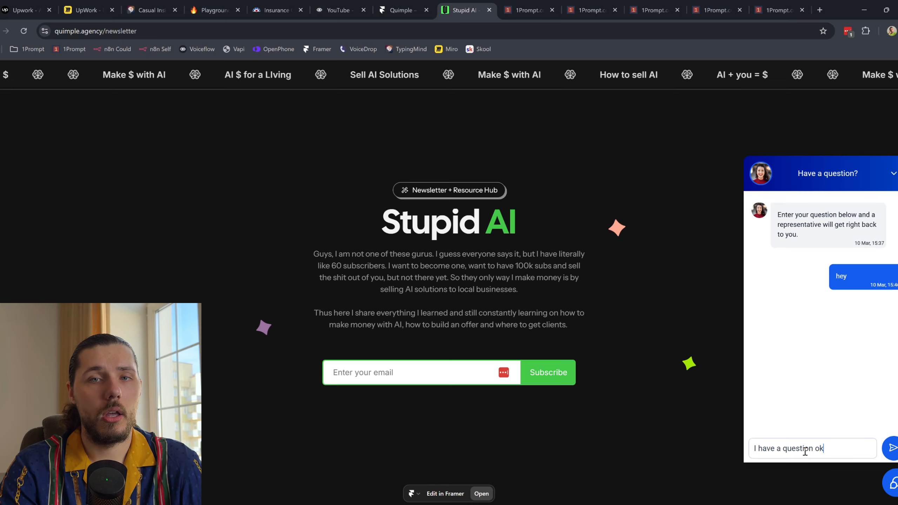
key(Return)
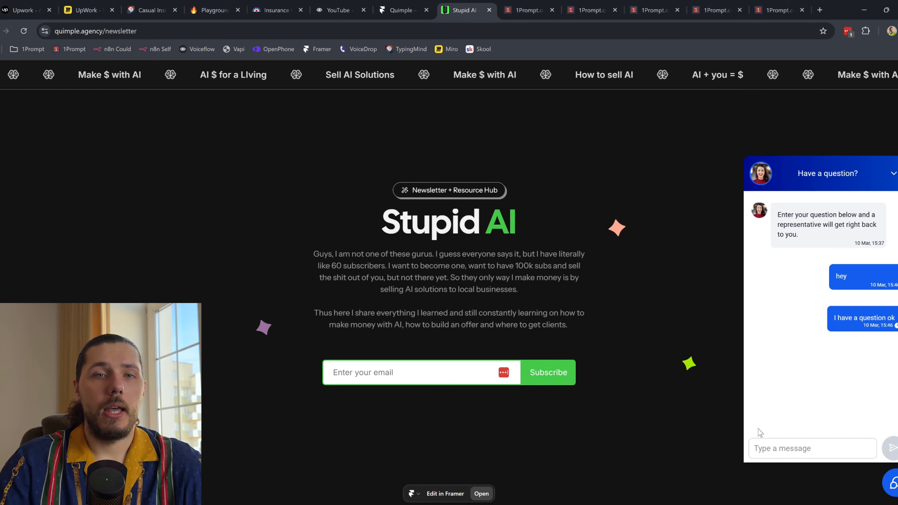
click(570, 4)
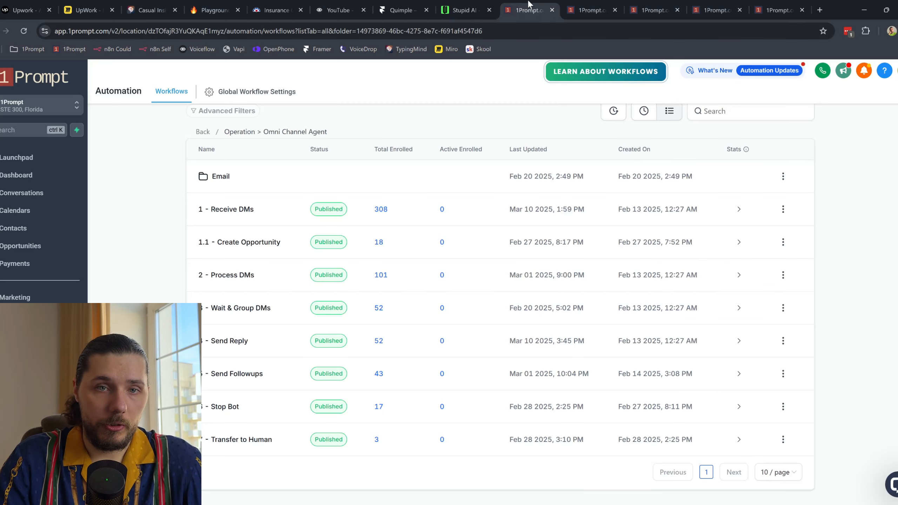
Step: Check the enrollment history of the Receive DMs, Process DMs and Wait & Group DMs workflows
click(445, 98)
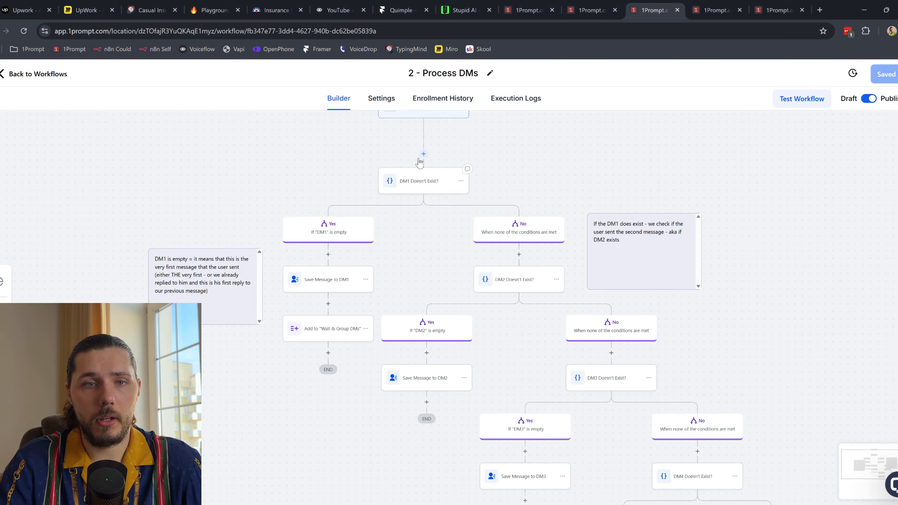
click(448, 100)
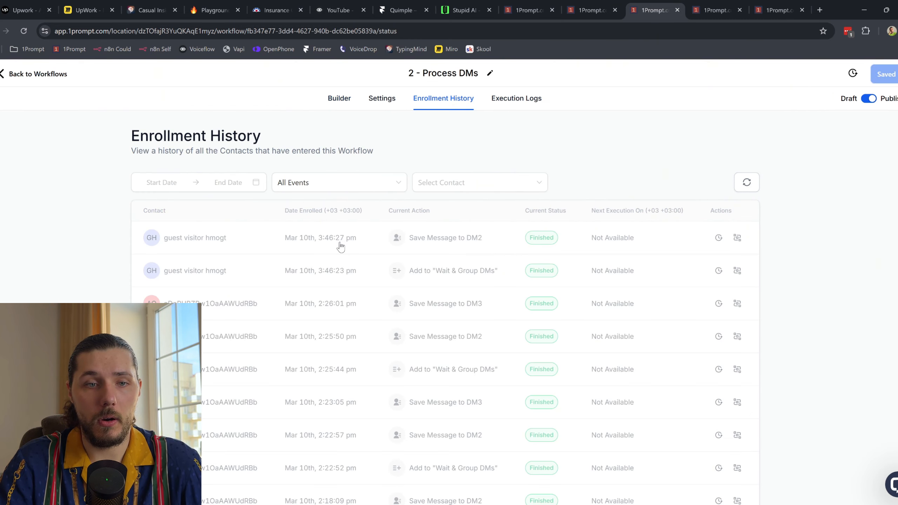
click(693, 8)
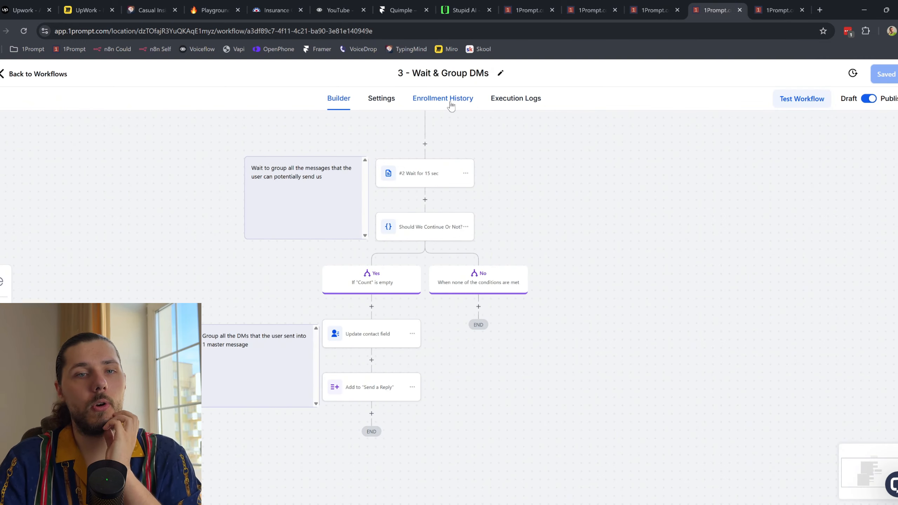
click(451, 99)
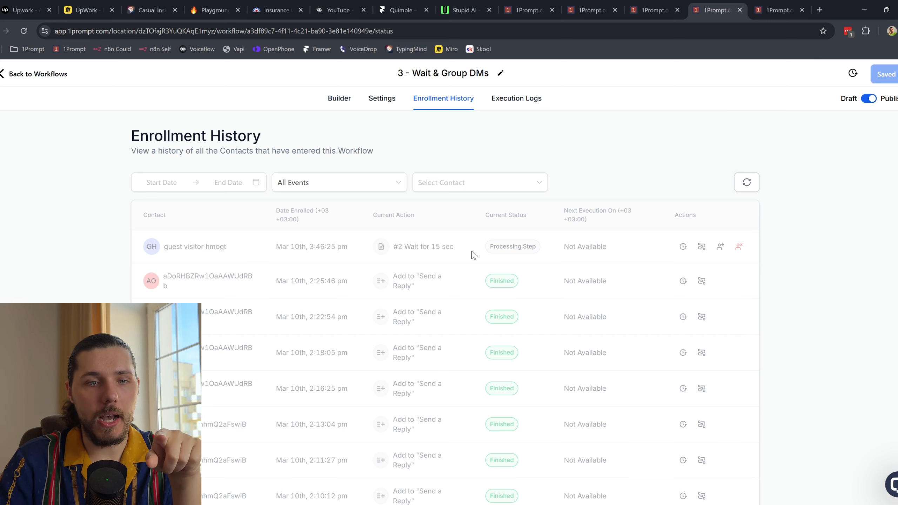
click(749, 186)
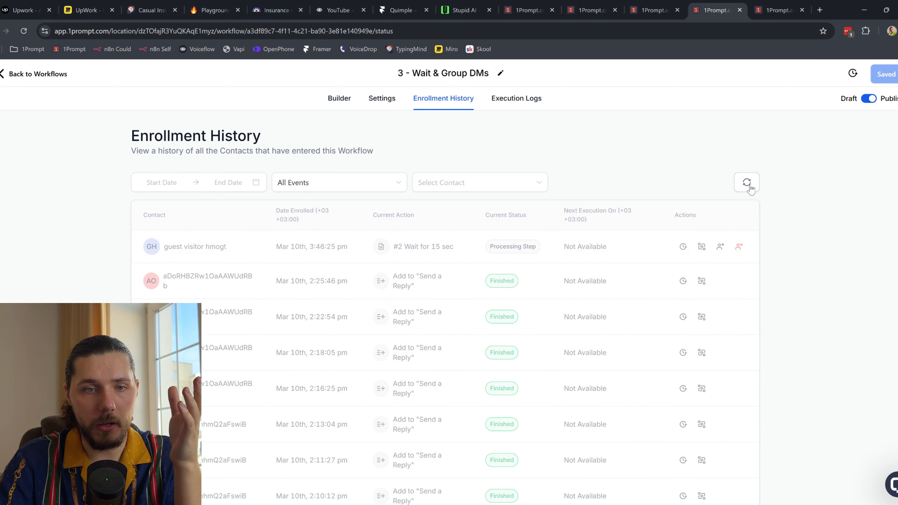
Step: Check Send Reply's refreshed enrollment history and view the guest visitor's execution path
click(752, 14)
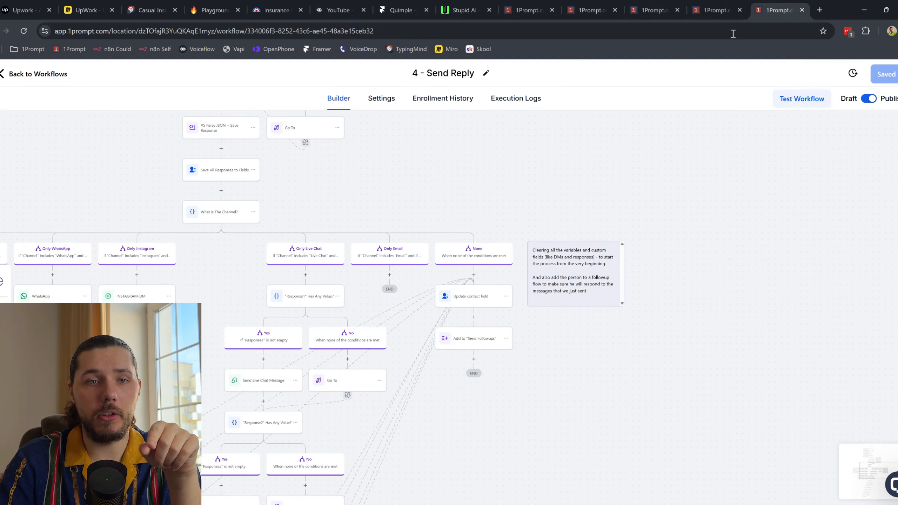
click(438, 107)
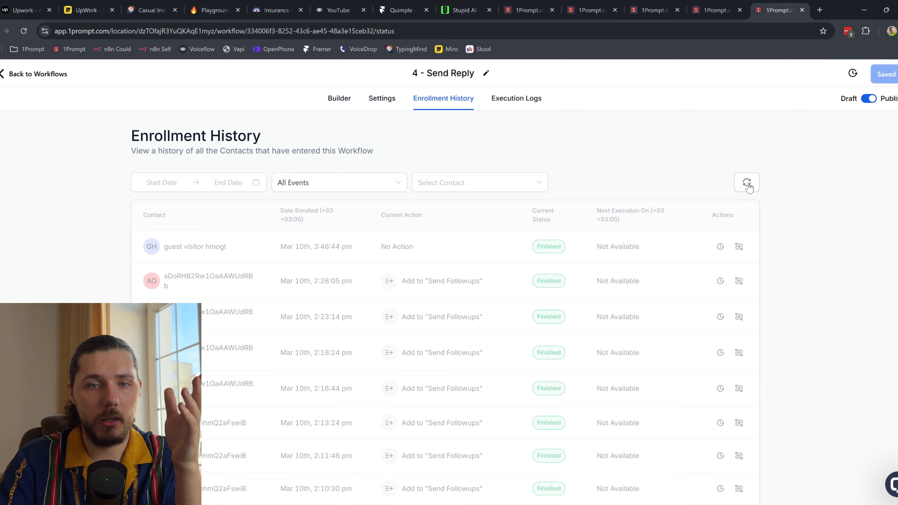
click(746, 182)
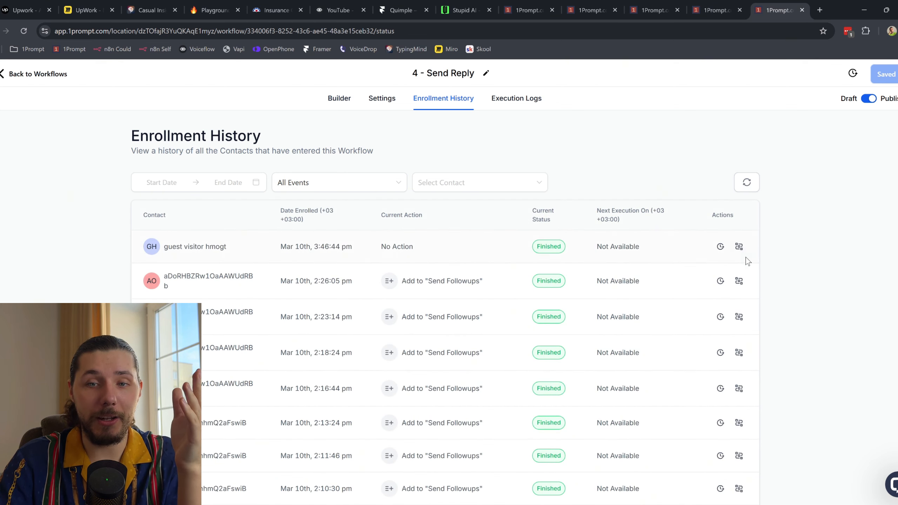
click(739, 247)
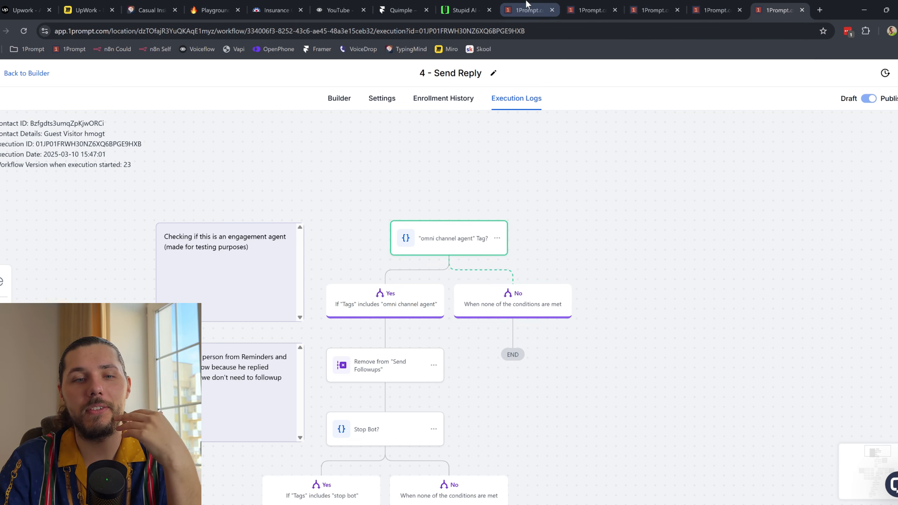
Step: Revisit the Receive DMs canvas, then open the Contacts list with the new guest visitor
click(583, 8)
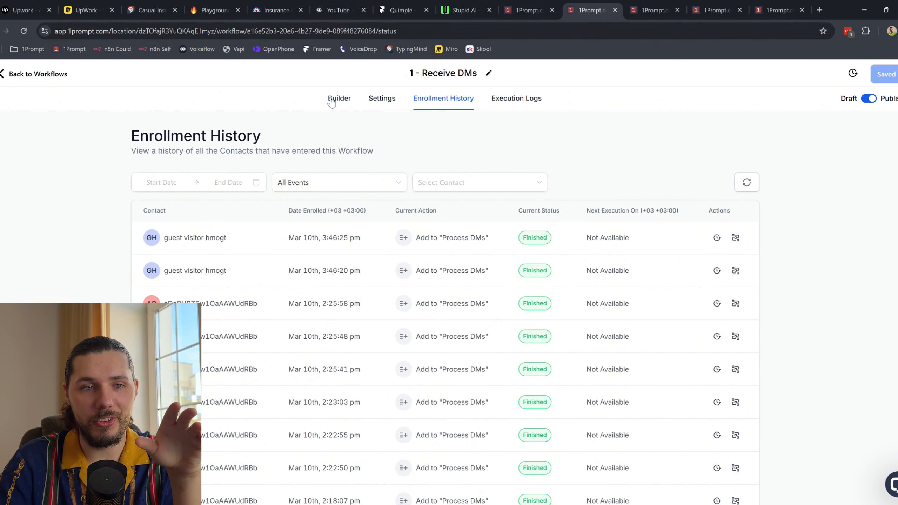
click(337, 101)
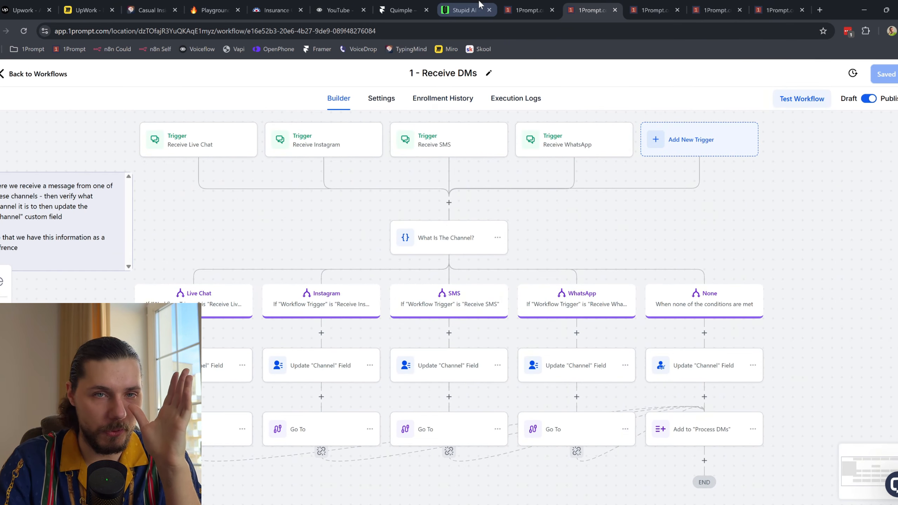
click(527, 10)
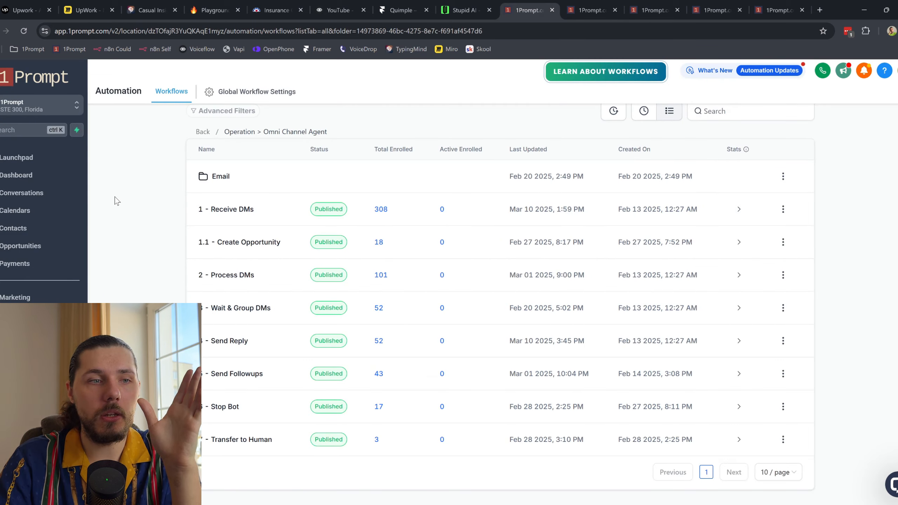
click(36, 235)
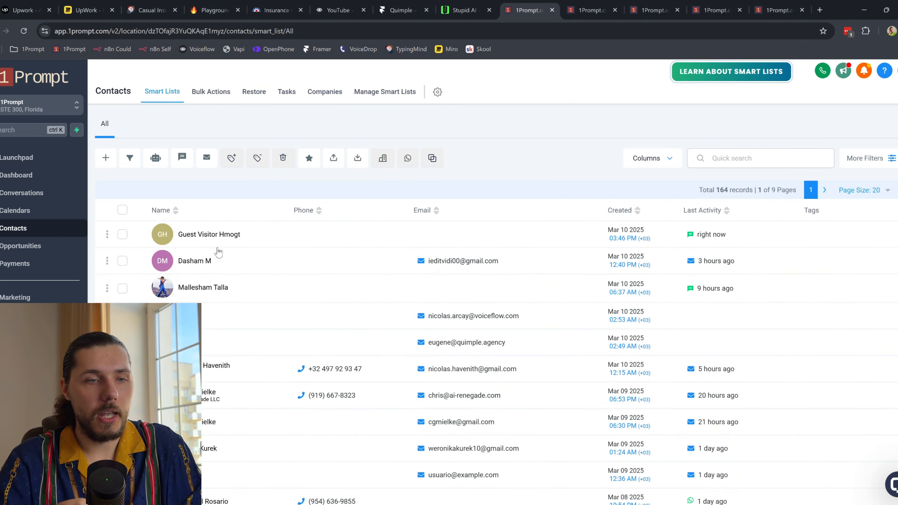
Step: Add the existing 'omni channel agent' tag to the new guest visitor contact
click(236, 240)
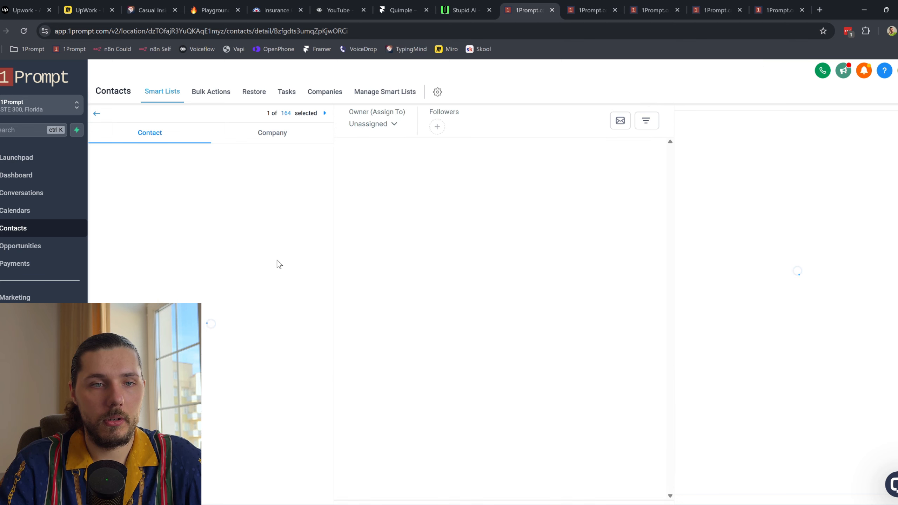
scroll(275, 265, down, 5)
scroll(276, 266, down, 10)
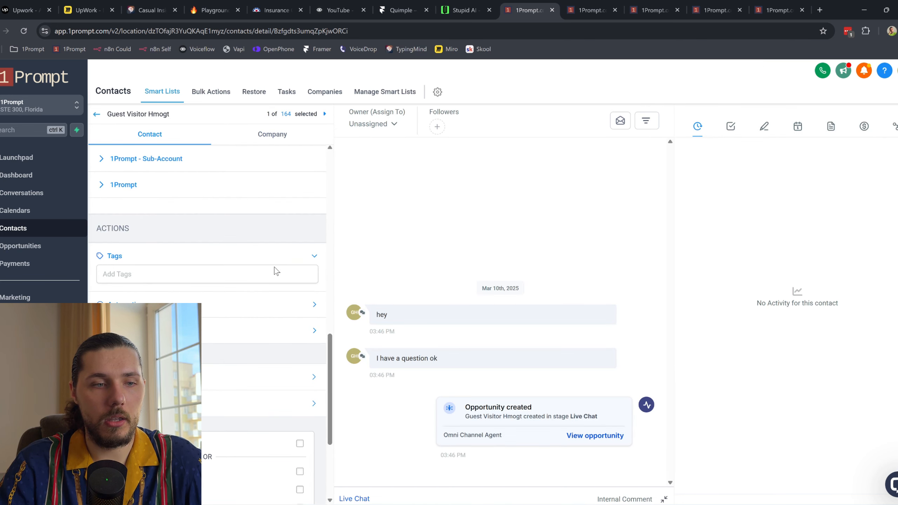
click(155, 269)
text(om)
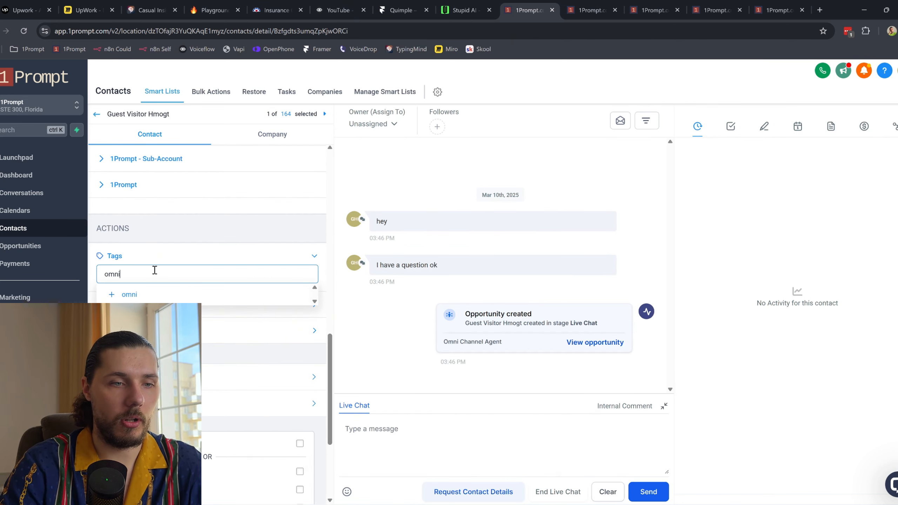
text(ni)
click(155, 294)
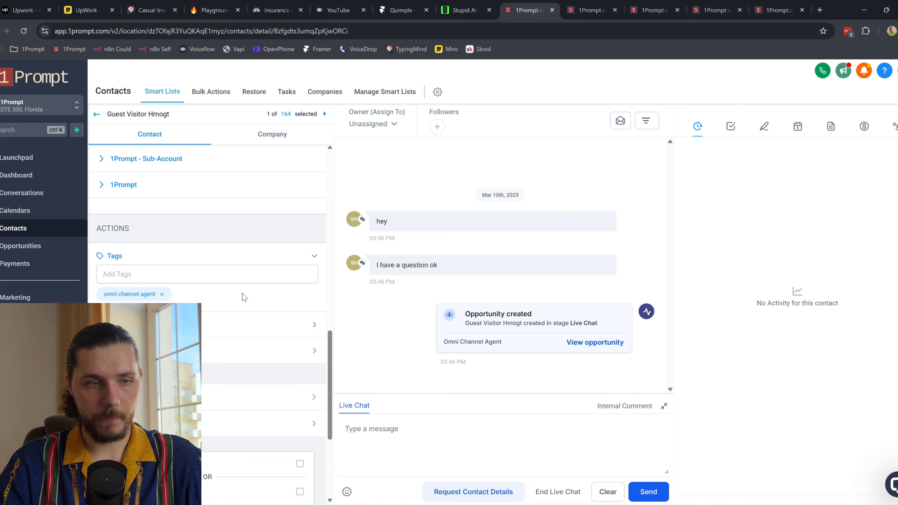
Step: Step through the Receive DMs, live chat and Send Reply tabs back to the newsletter site
click(601, 8)
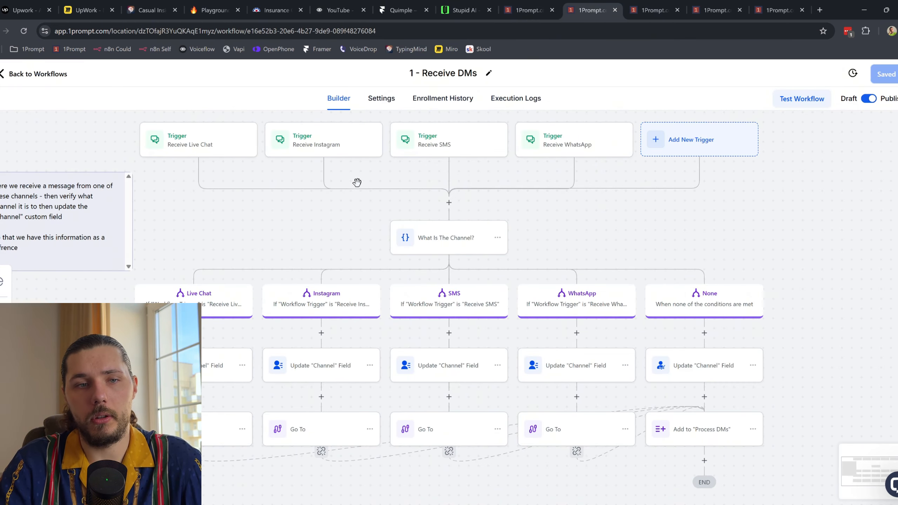
click(523, 8)
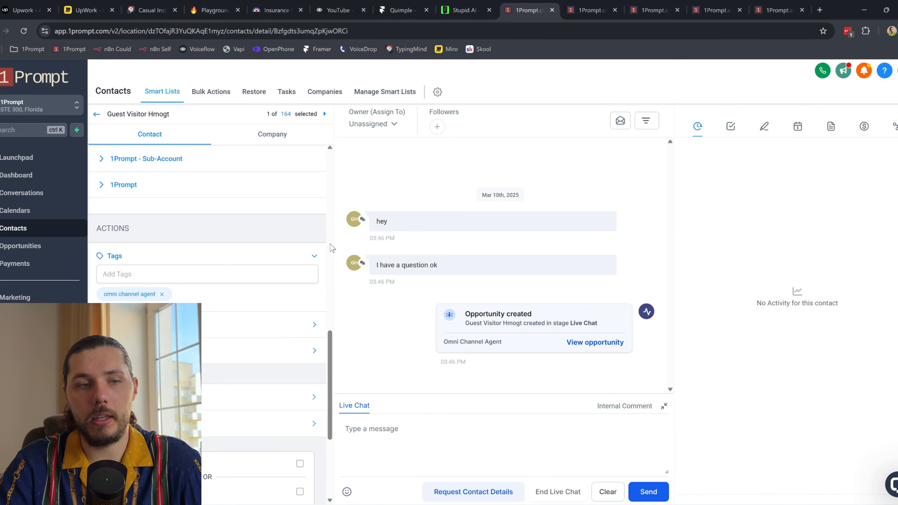
click(778, 10)
click(463, 10)
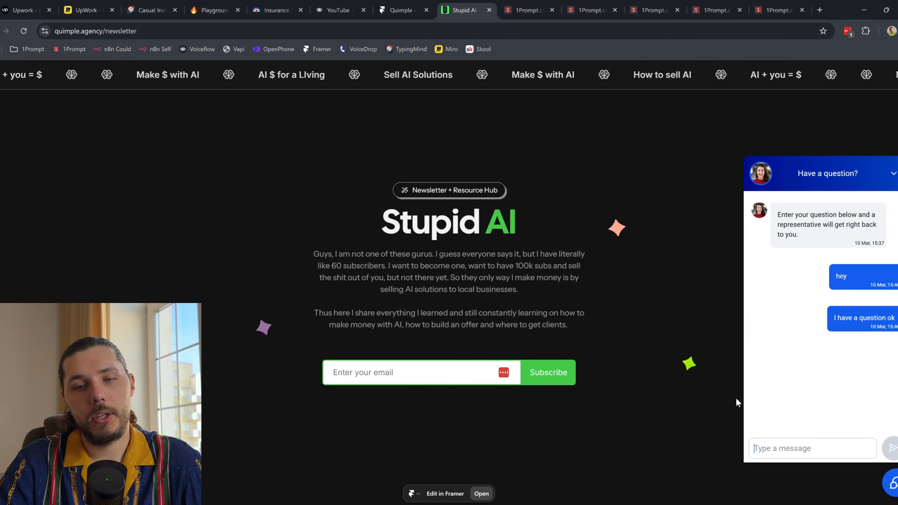
Step: Send 'ok', 'I really like dogs' and 'do you ts or something' in the site's chat widget
text(ok)
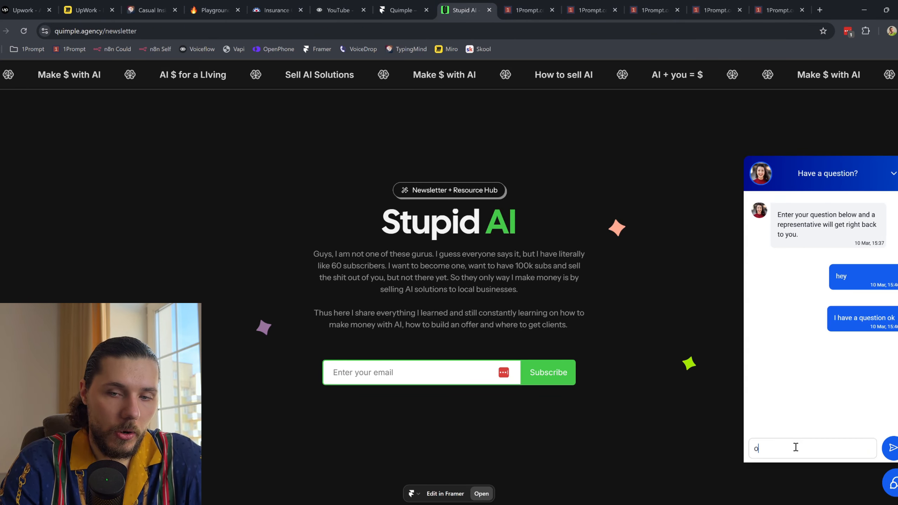
key(Return)
text(I really like dog)
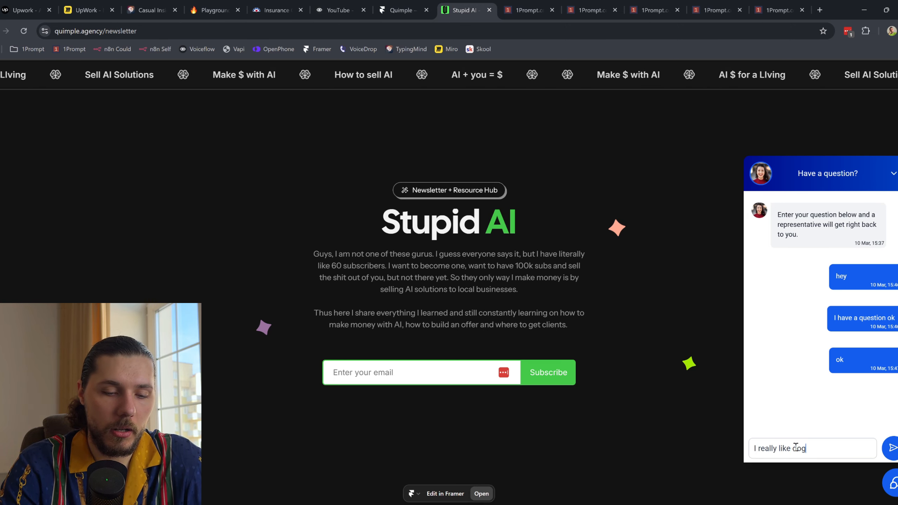
text(s)
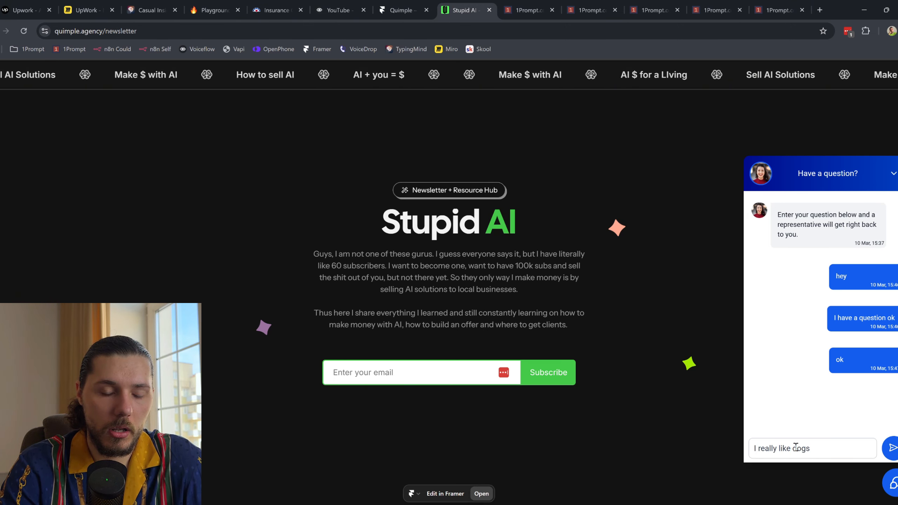
key(Return)
text(do you have any coverage for)
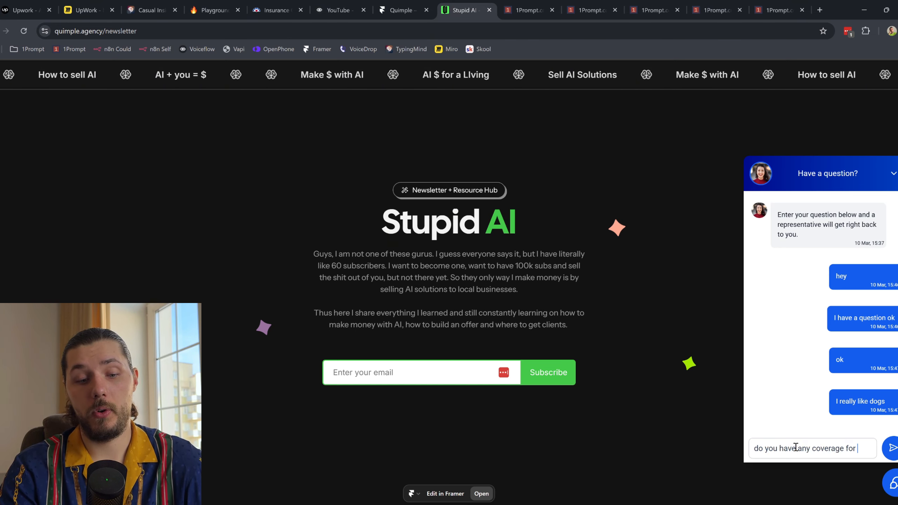
text(pets or some)
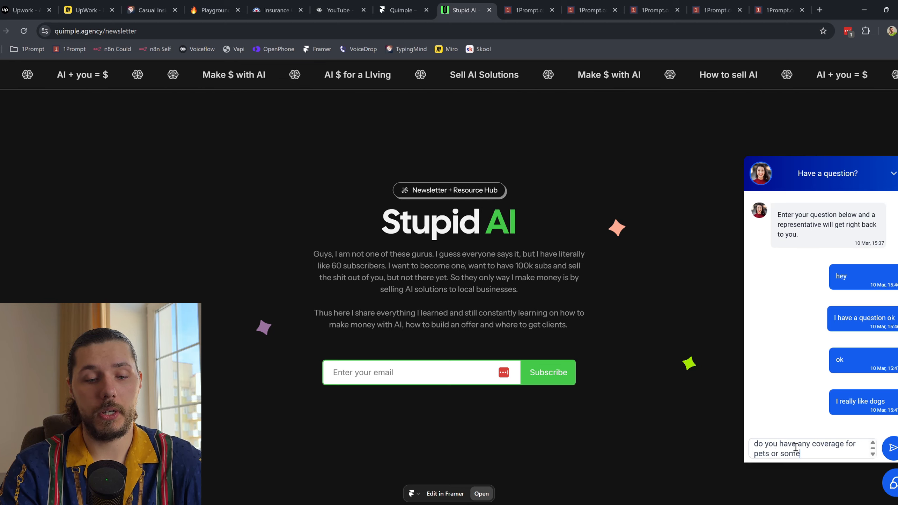
text(thing)
key(Return)
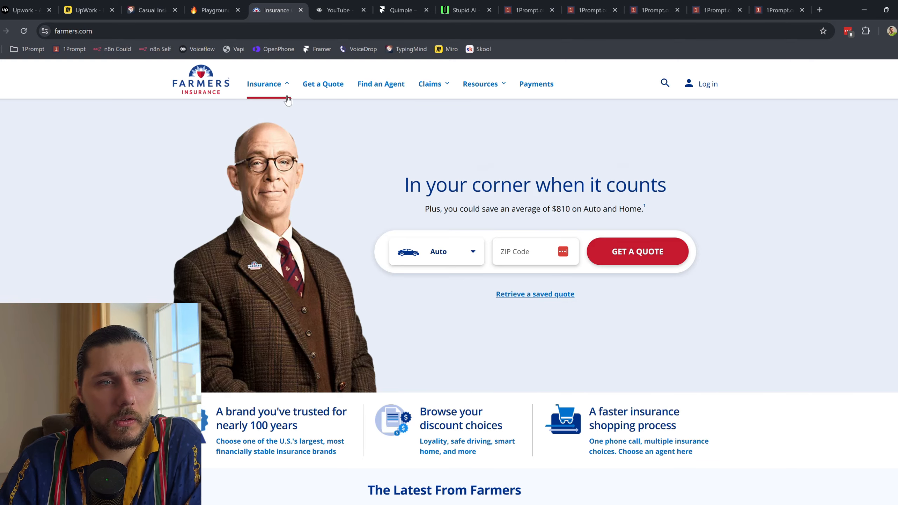
Step: Move through the open tabs to the 2 - Process DMs enrollment history showing the 3:46 pm runs
click(269, 85)
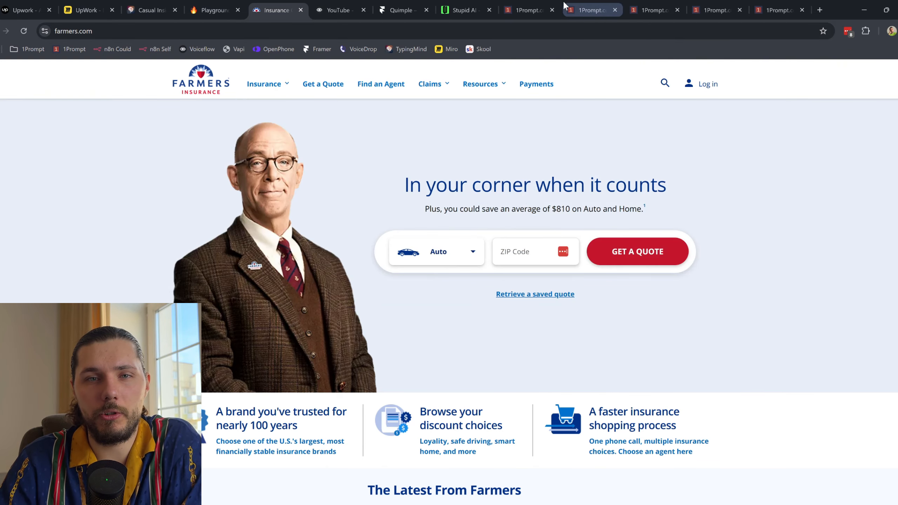
click(463, 10)
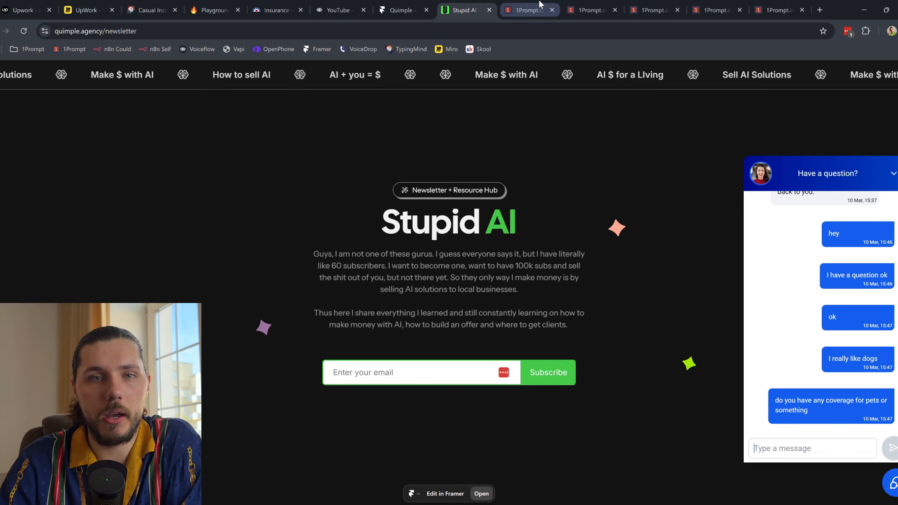
click(540, 4)
click(583, 4)
click(644, 4)
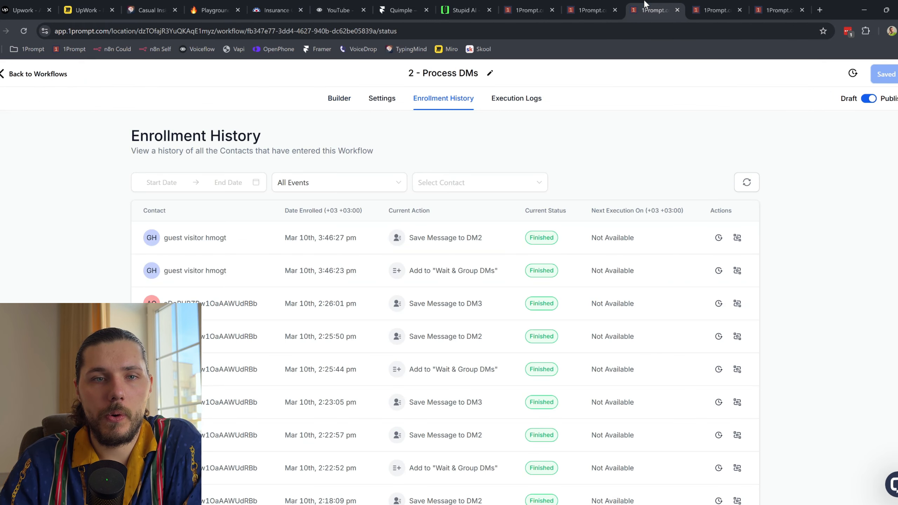
Step: Refresh the Wait & Group DMs and Process DMs histories to confirm the 3:47 pm DM3–DM5 runs, then view the guest's conversation
click(691, 6)
click(749, 186)
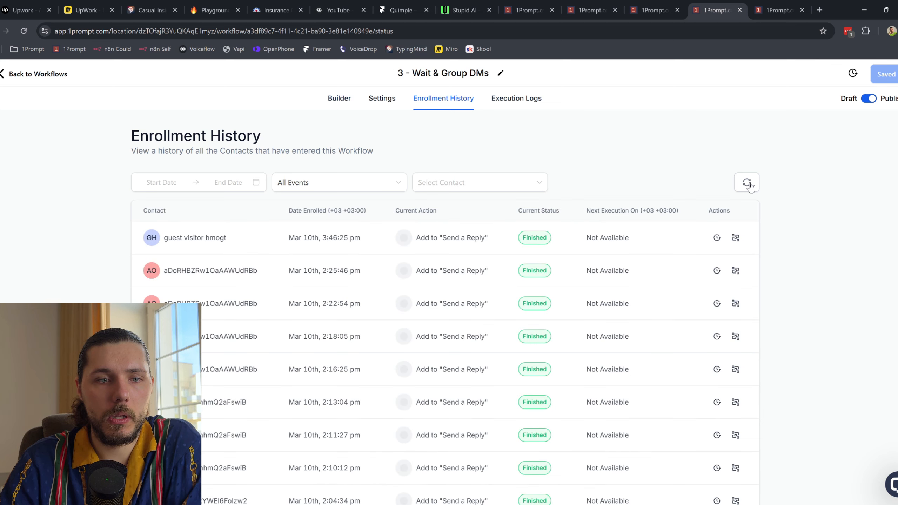
click(749, 186)
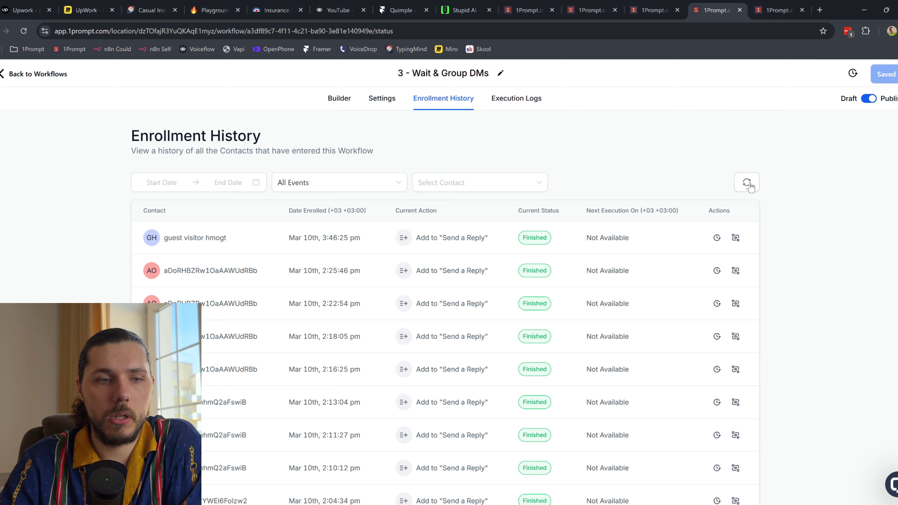
click(648, 4)
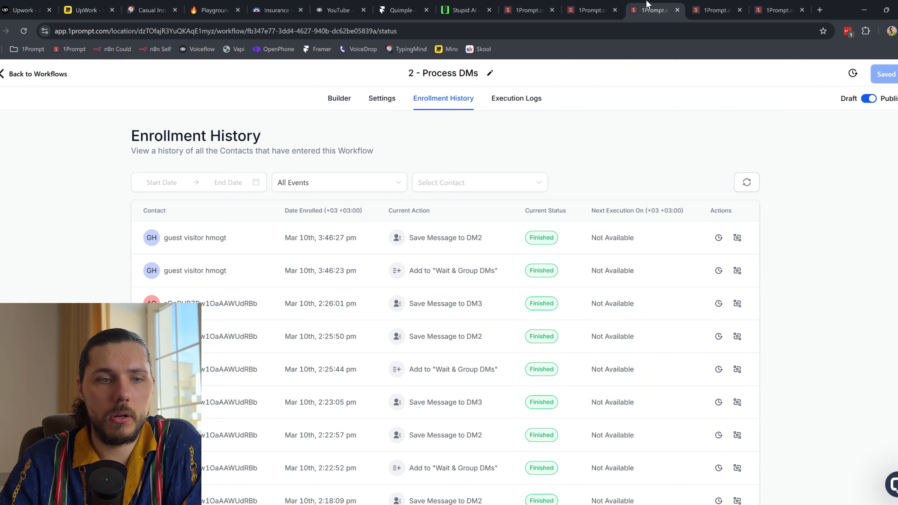
click(748, 187)
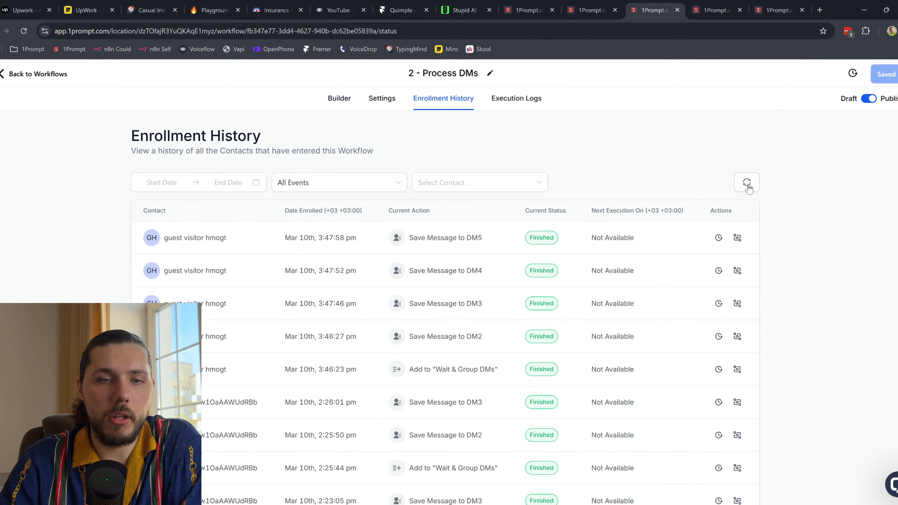
click(552, 4)
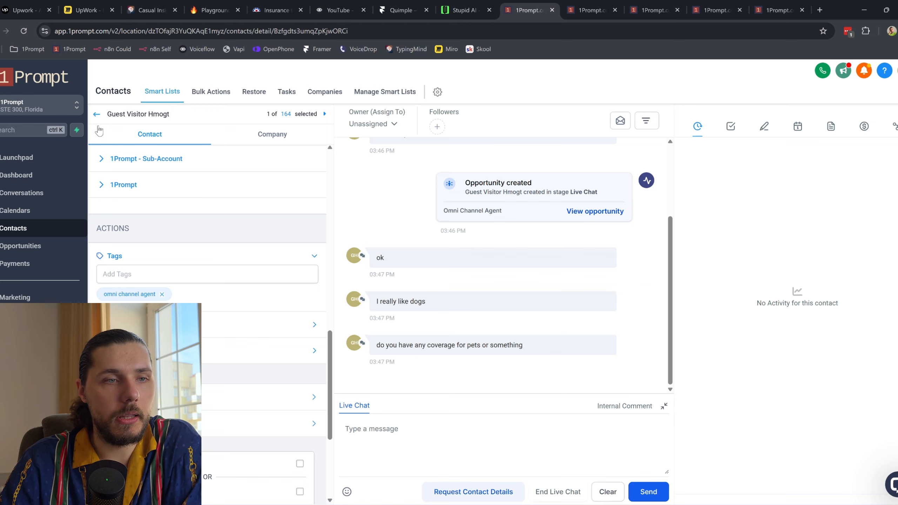
Step: Delete the guest visitor contact from Smart Lists, confirming with DELETE, and reload the contacts page
click(97, 114)
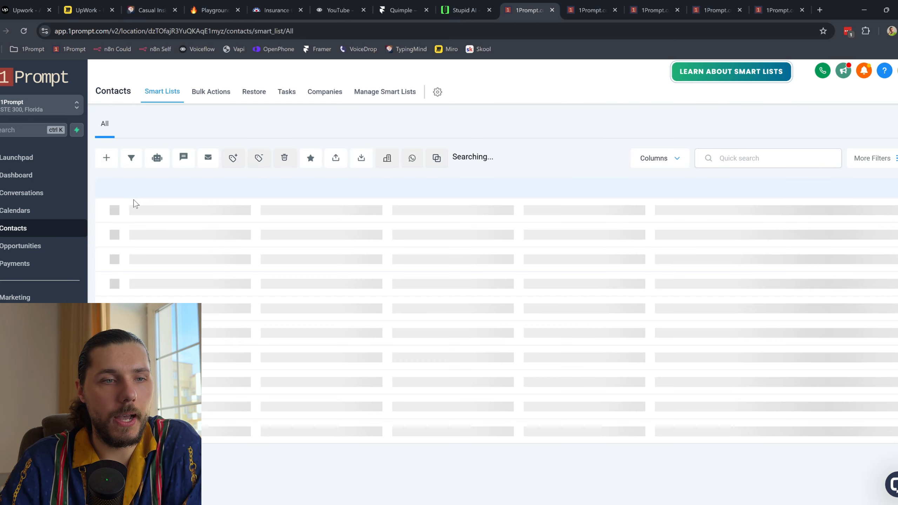
click(123, 235)
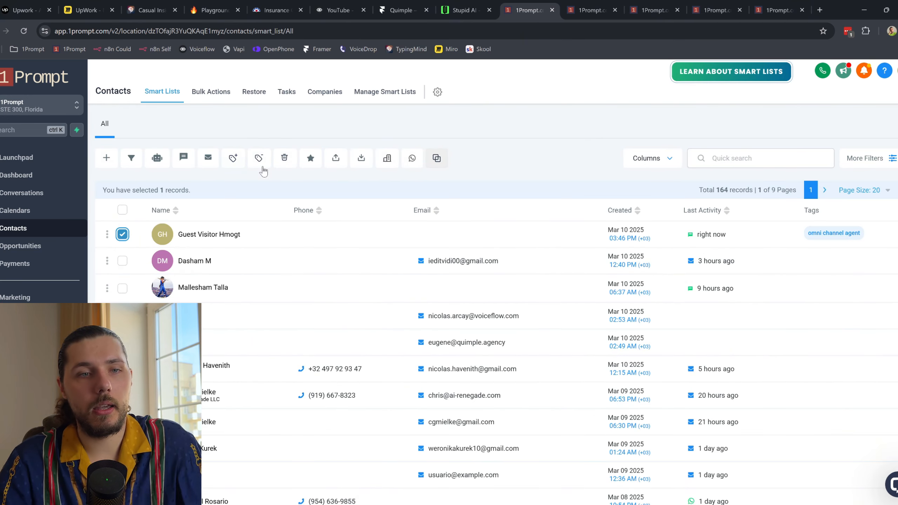
click(284, 158)
click(424, 338)
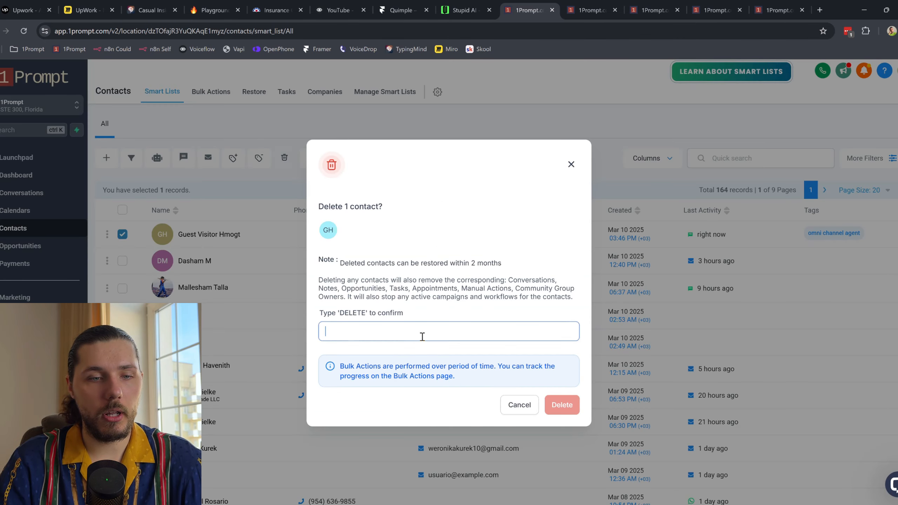
text(DELETE)
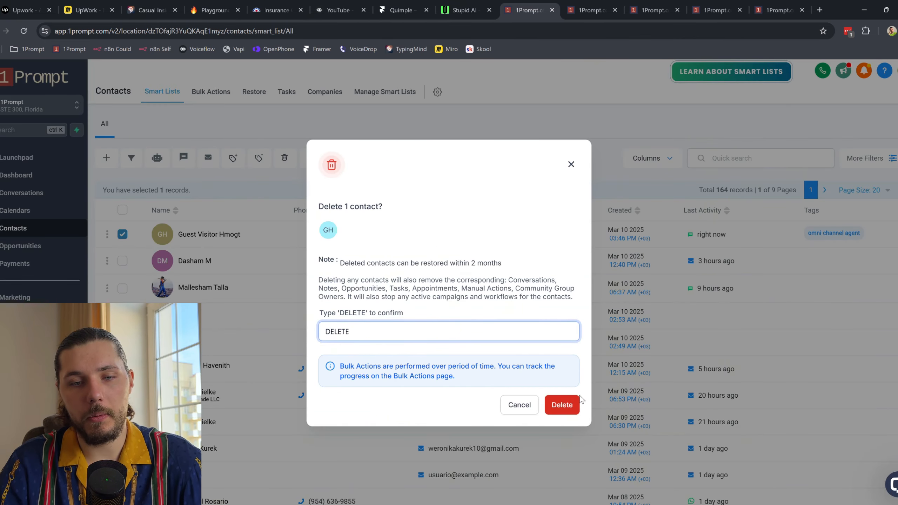
click(572, 404)
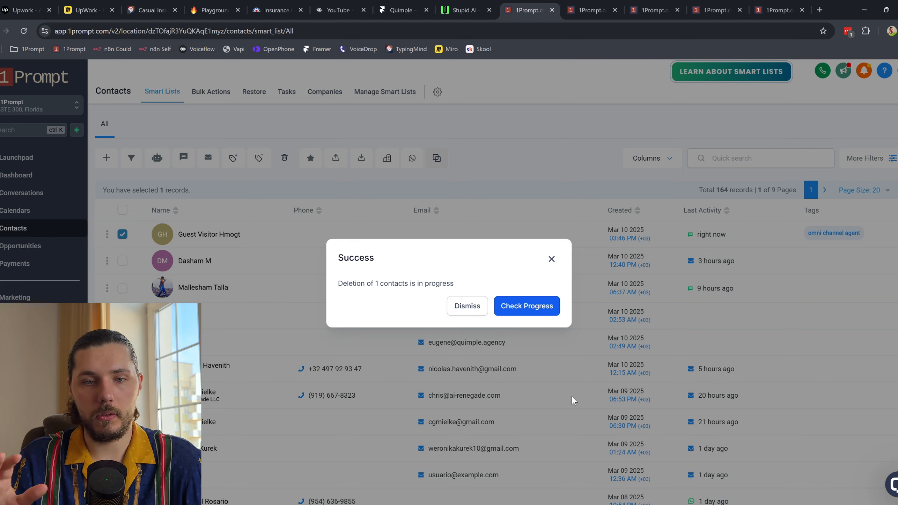
click(470, 307)
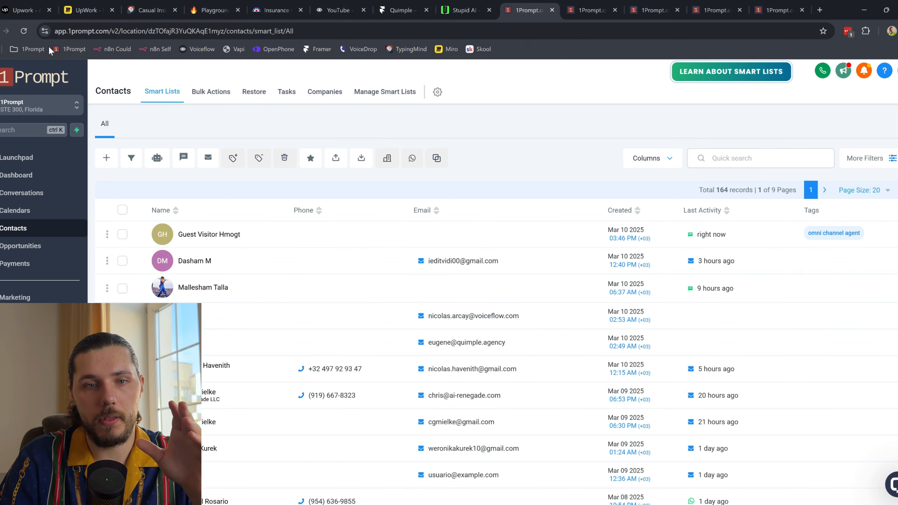
click(24, 31)
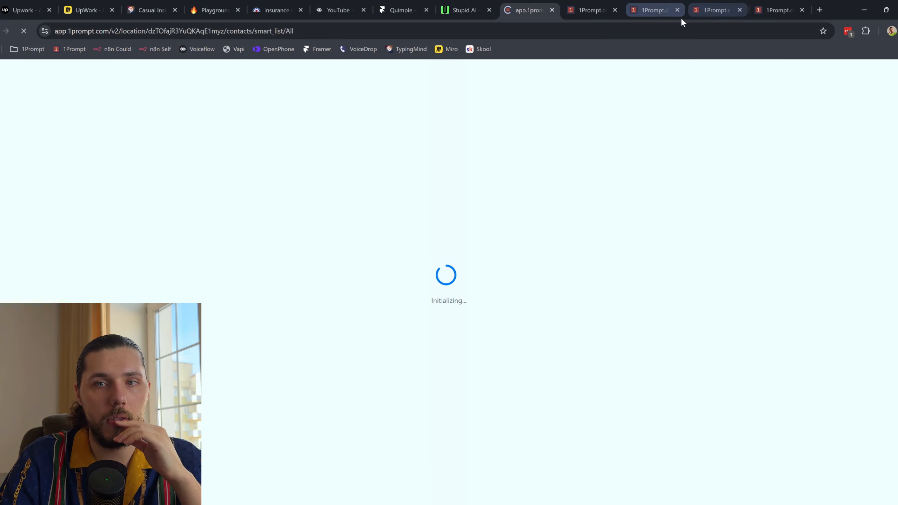
click(461, 10)
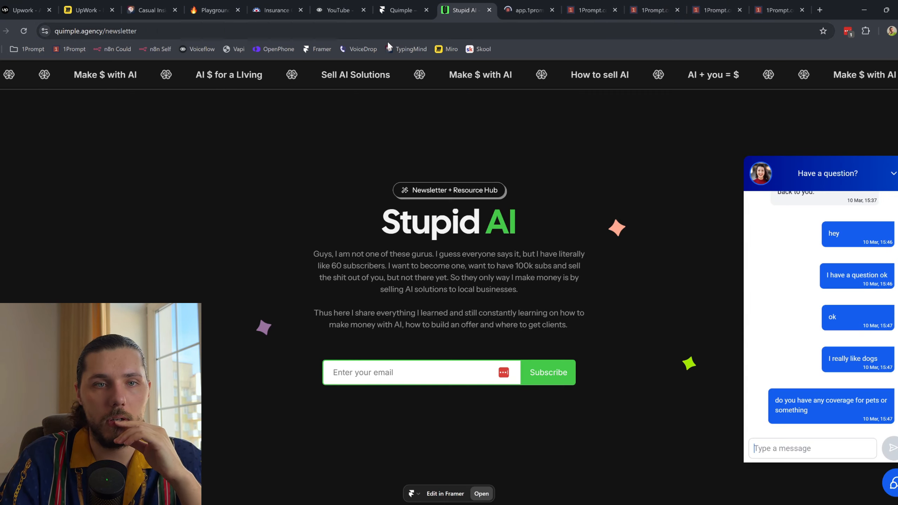
Step: Reload the newsletter site and send the chat message 'I really like dogs do you have anything for me'
click(24, 31)
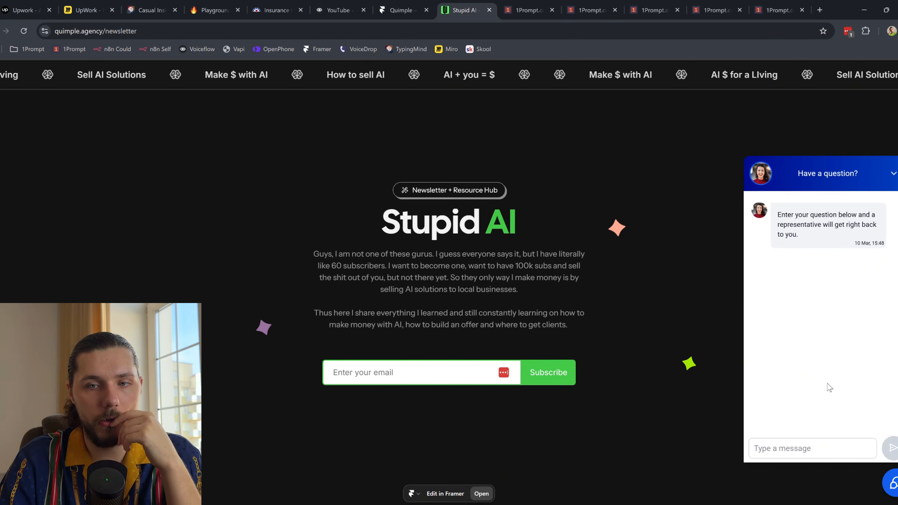
click(793, 449)
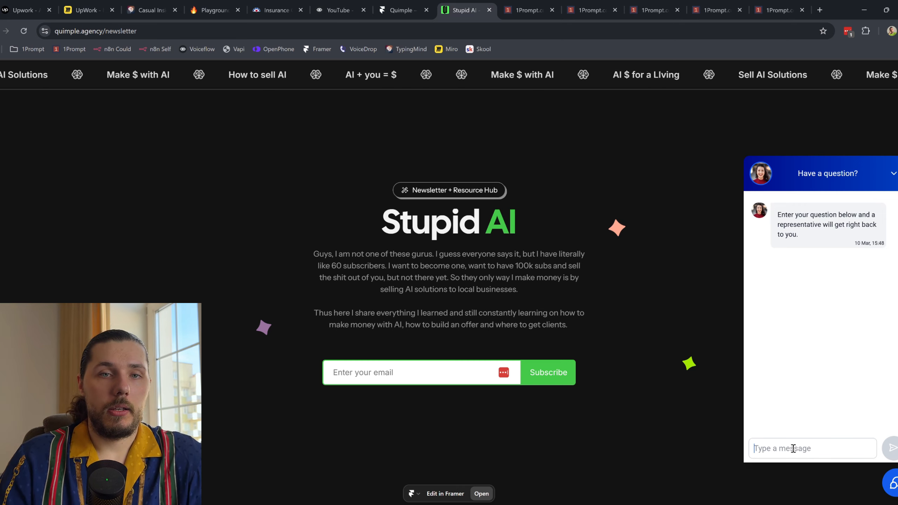
text(Hi)
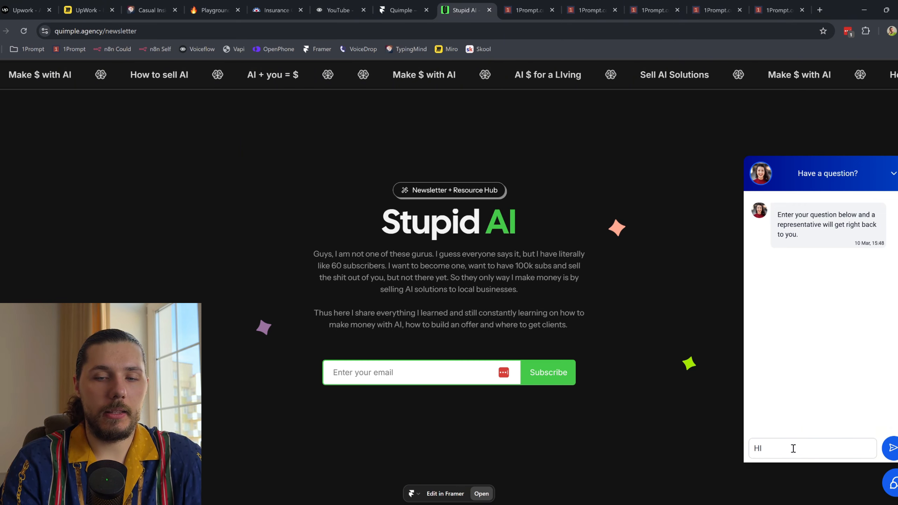
text( I LREALLY)
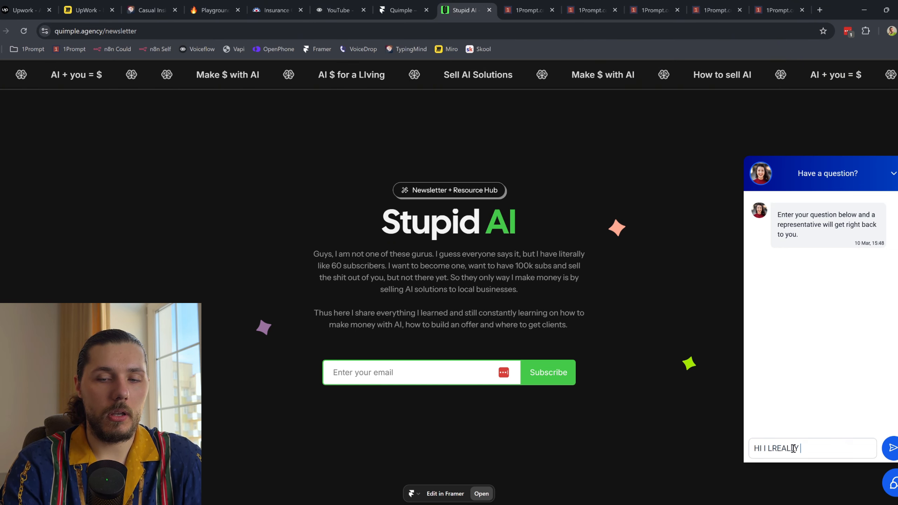
key(BackSpace)
key(BackSpace)
key(BackSpace)
key(BackSpace)
key(BackSpace)
text(I reall)
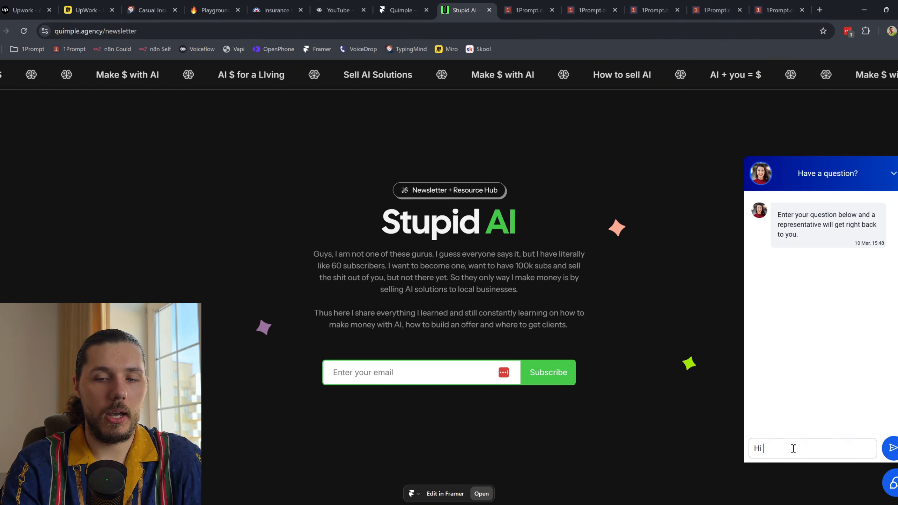
text(y like dogs)
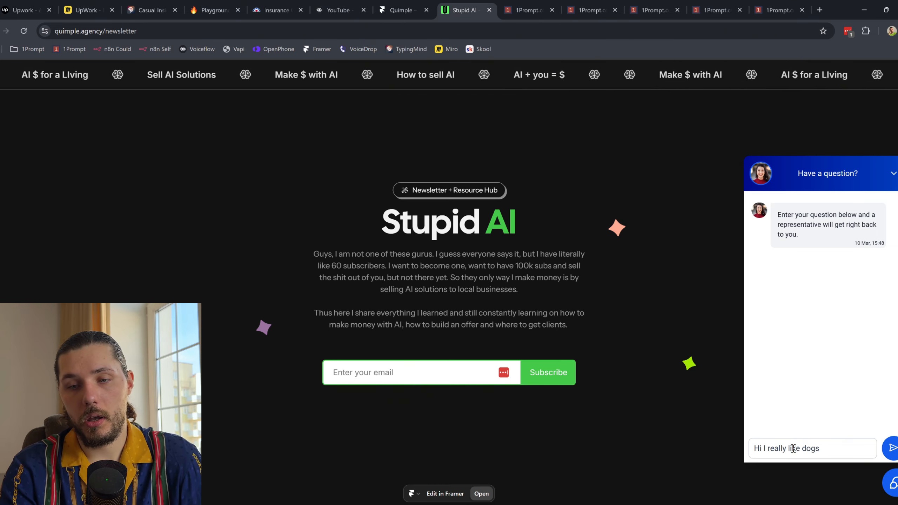
text( do you have an)
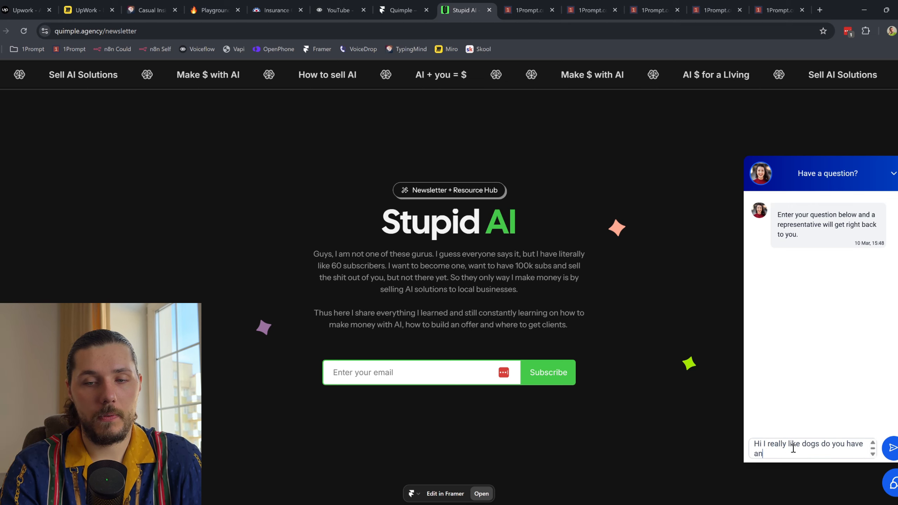
text(ything for me)
key(Return)
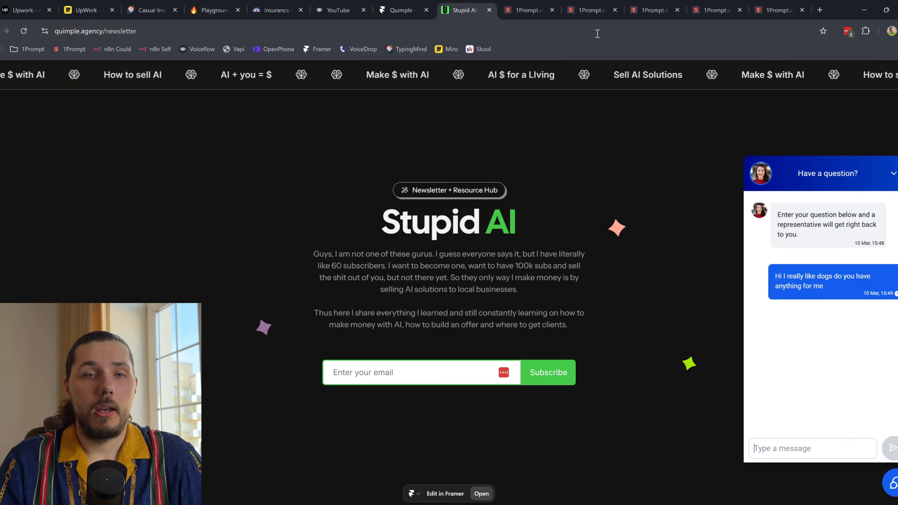
Step: Bring up the refreshed 1Prompt contacts list, now 164 contacts led by a new guest visitor
click(505, 12)
click(31, 244)
click(29, 229)
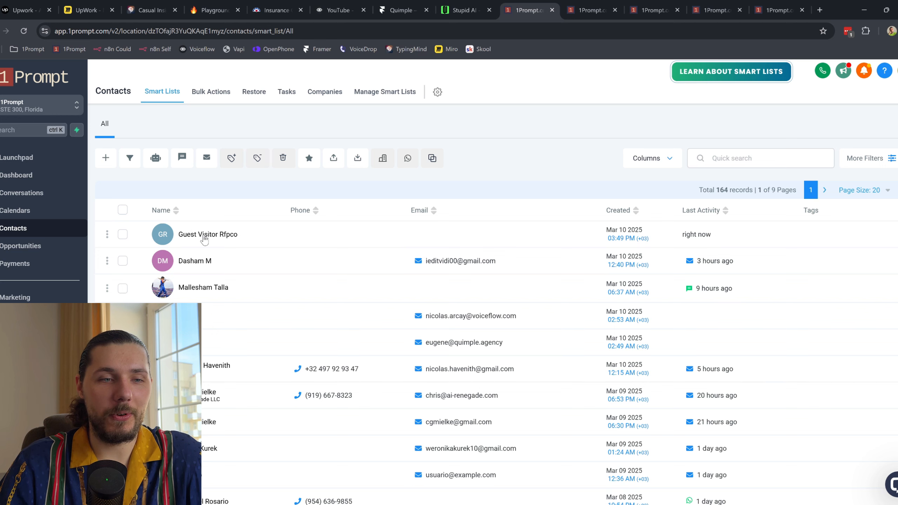
Step: Open the new guest visitor contact to review its dog message and Live Chat opportunity
click(204, 235)
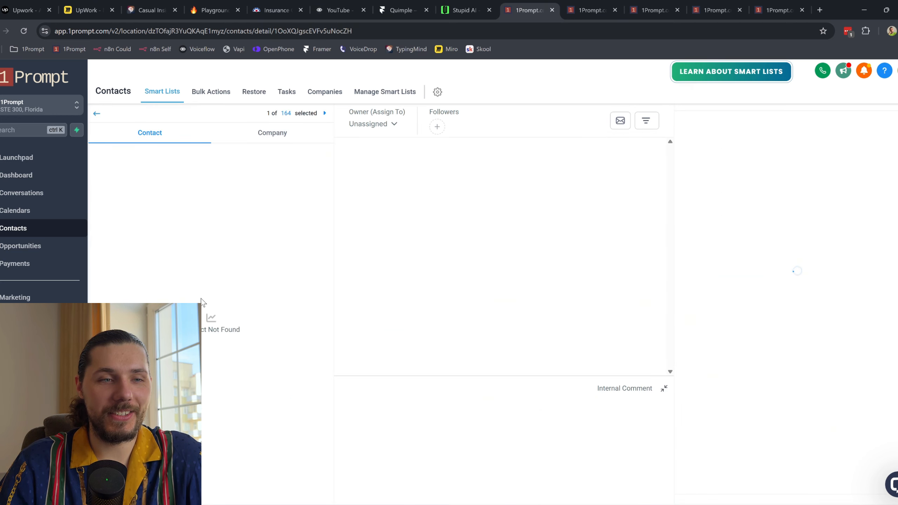
scroll(207, 295, down, 10)
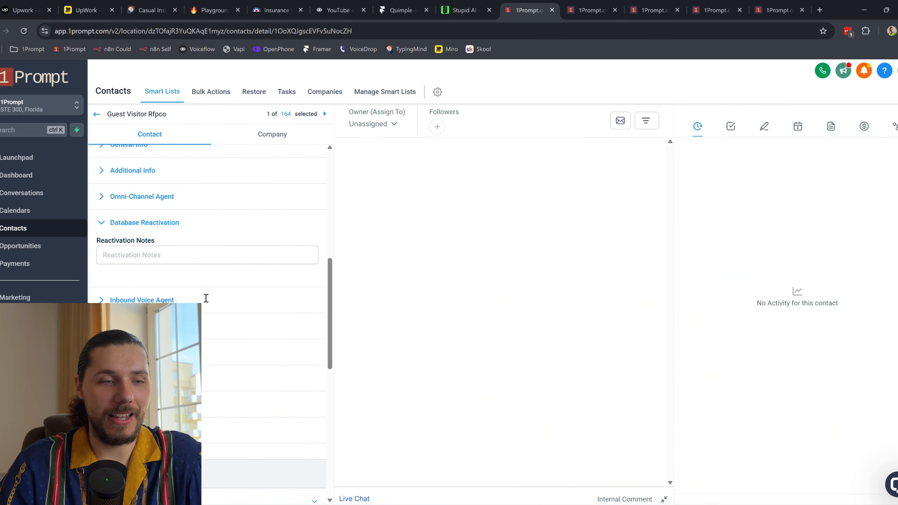
scroll(162, 272, down, 4)
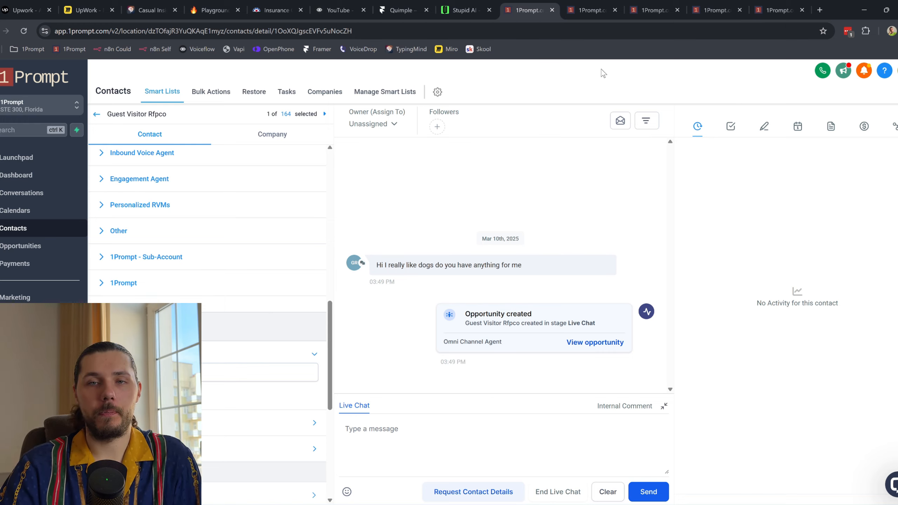
click(776, 5)
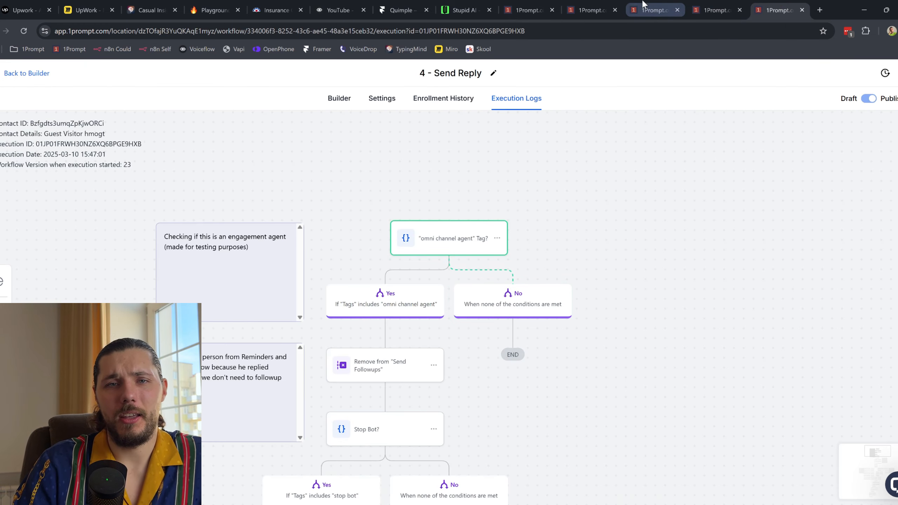
Step: Check the Receive DMs, Process DMs and Wait & Group DMs enrollment histories for the guest visitor's run
click(602, 4)
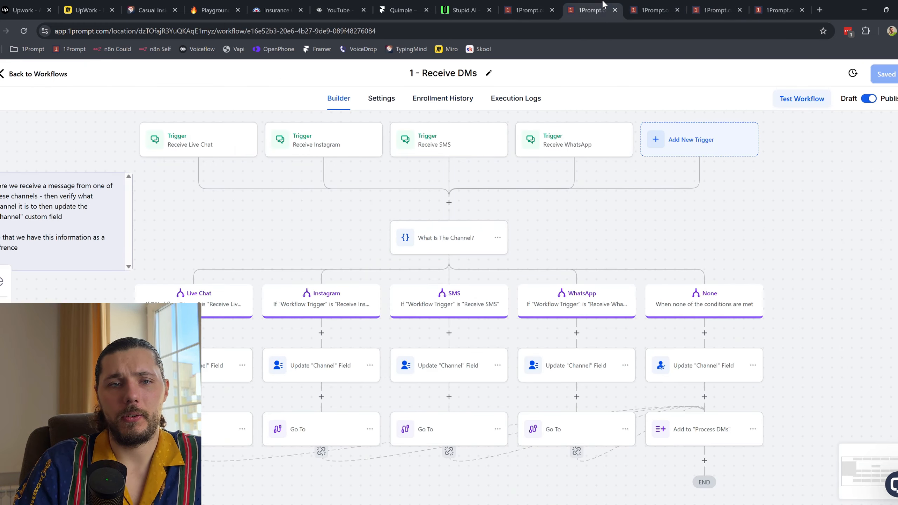
click(451, 100)
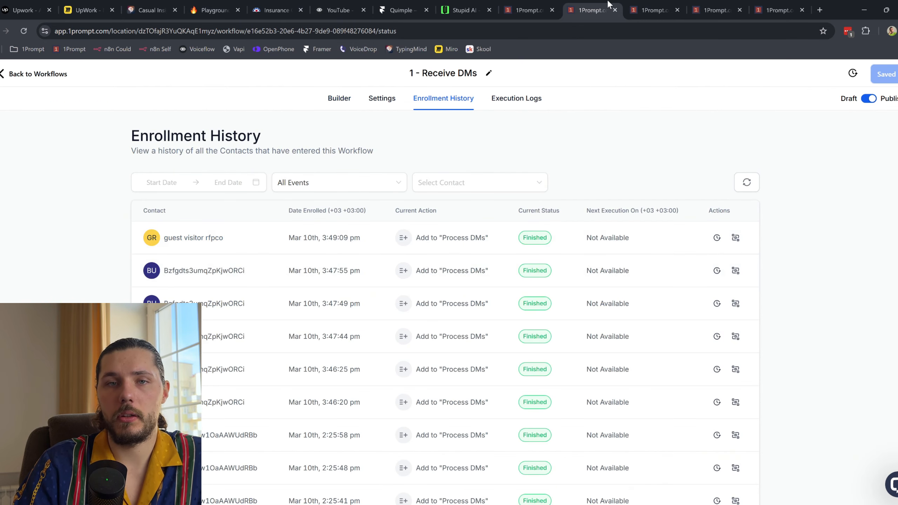
click(653, 9)
click(747, 182)
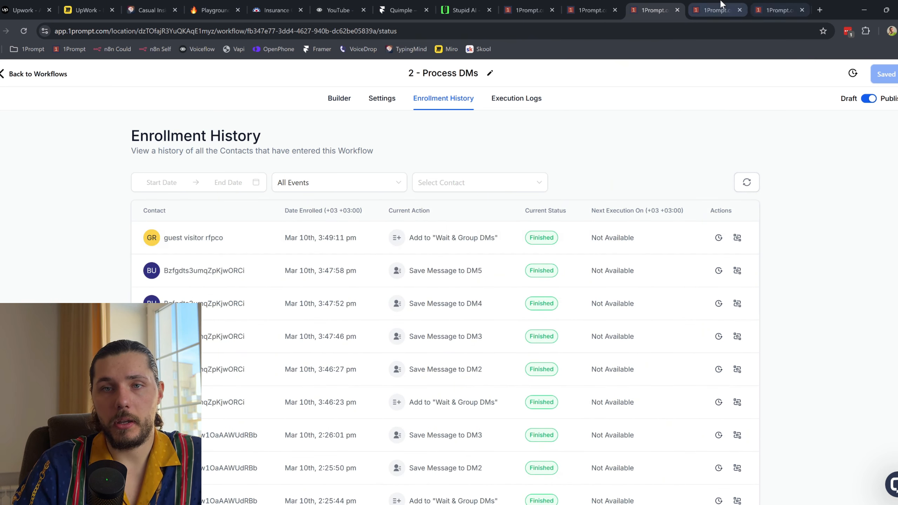
click(714, 10)
click(748, 184)
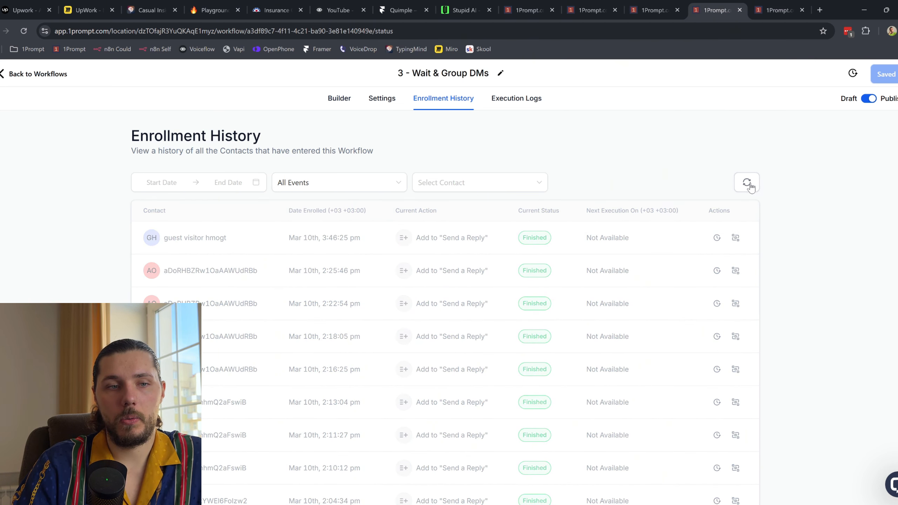
Step: Refresh the 4 - Send Reply enrollment history until the 3:49 pm run shows Finished
click(759, 9)
click(459, 104)
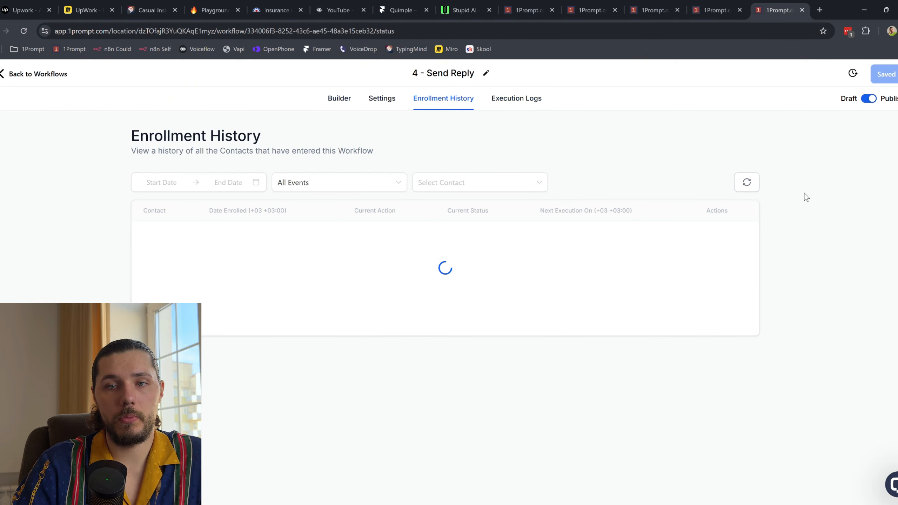
click(749, 183)
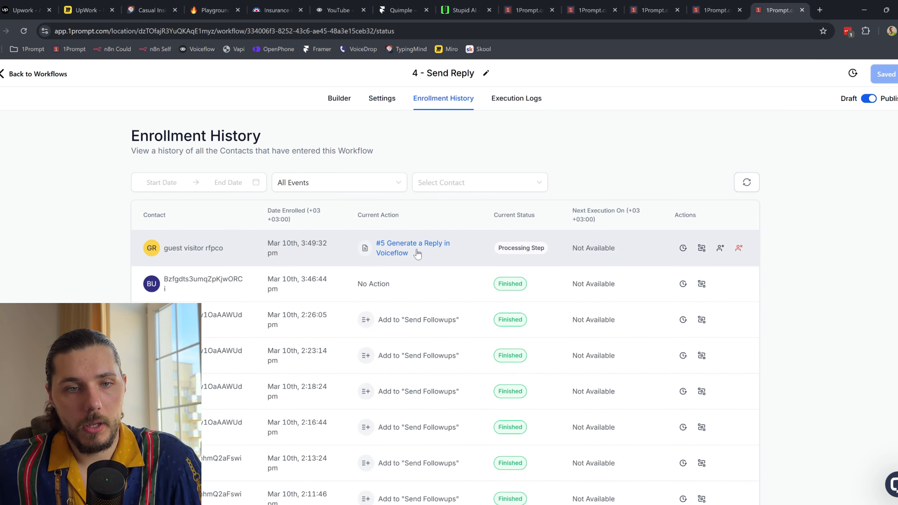
click(750, 191)
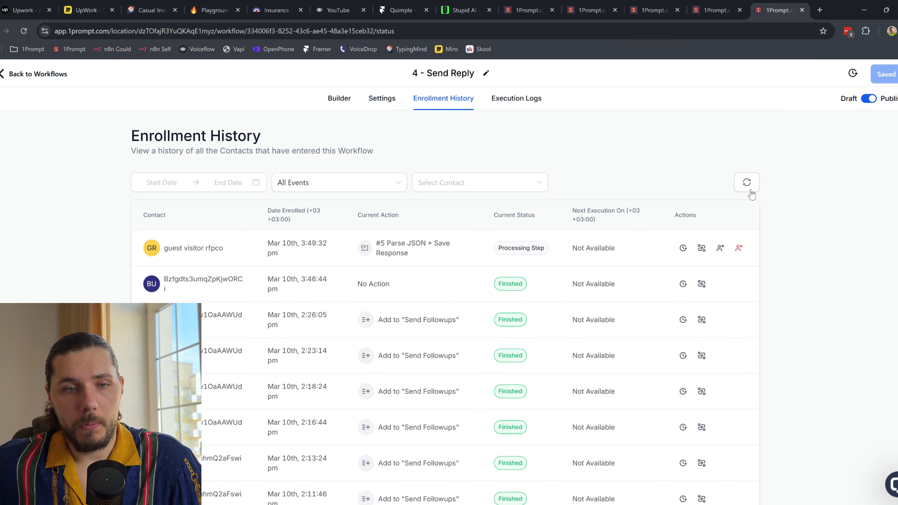
click(751, 194)
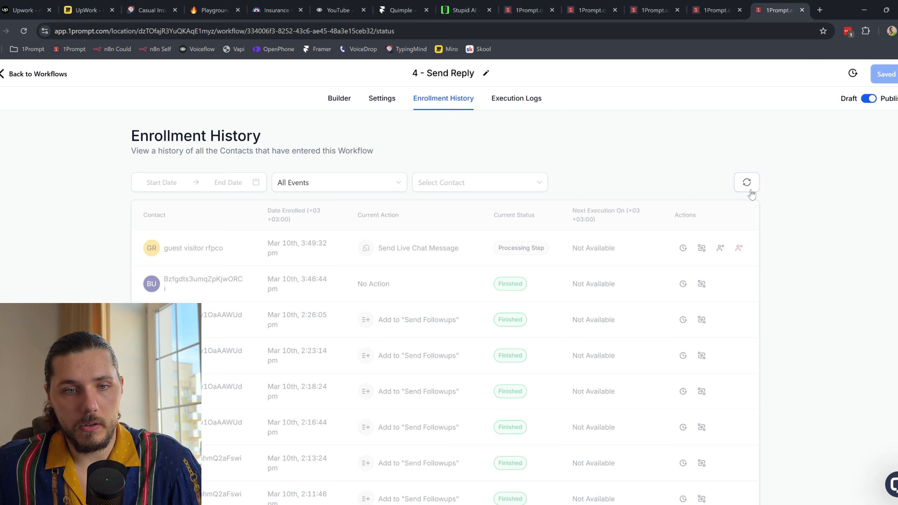
click(751, 191)
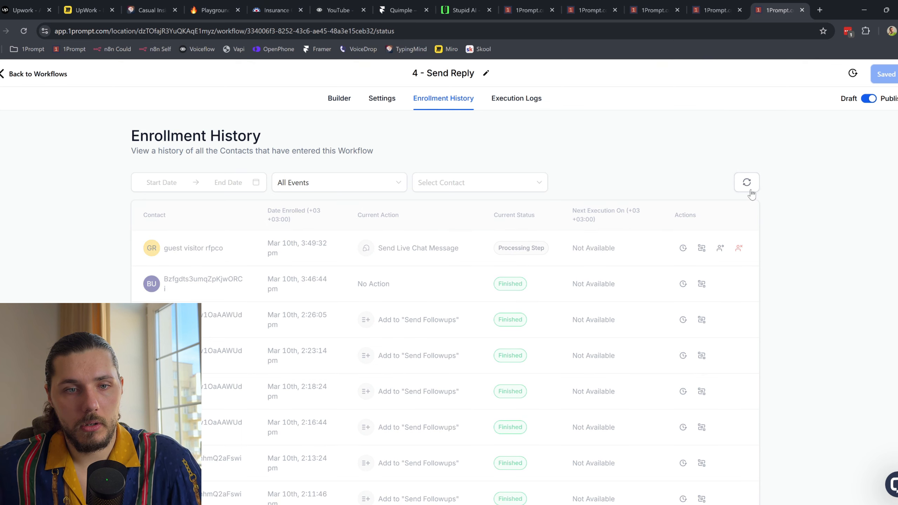
click(751, 193)
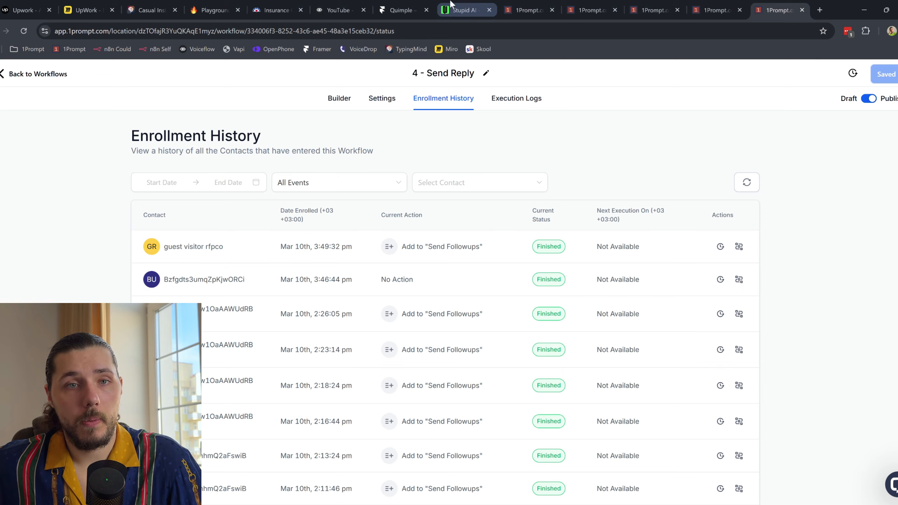
click(456, 10)
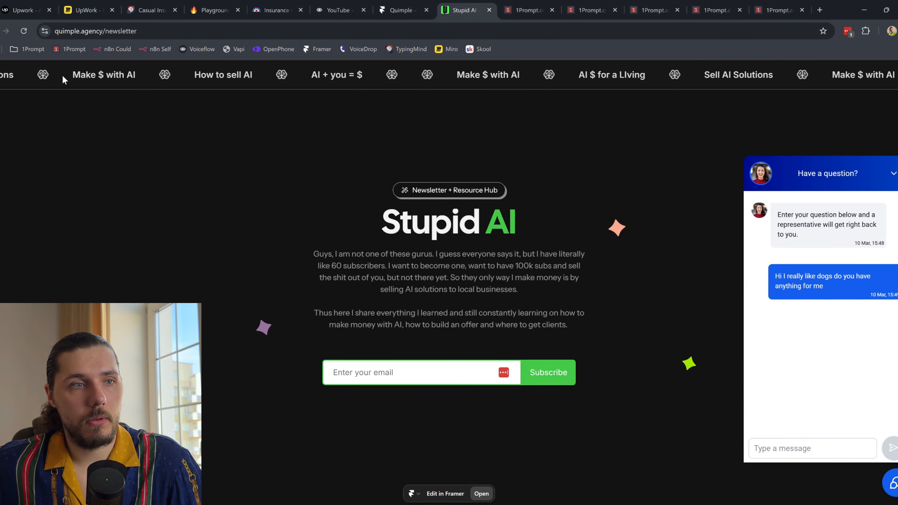
Step: Reload the site and scroll the chat to read the Pets Best pet-insurance reply
click(24, 31)
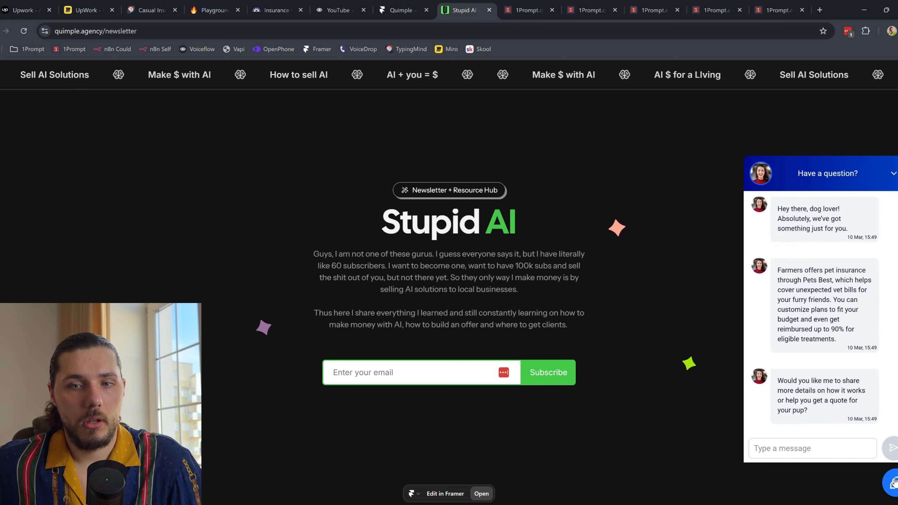
scroll(871, 321, up, 3)
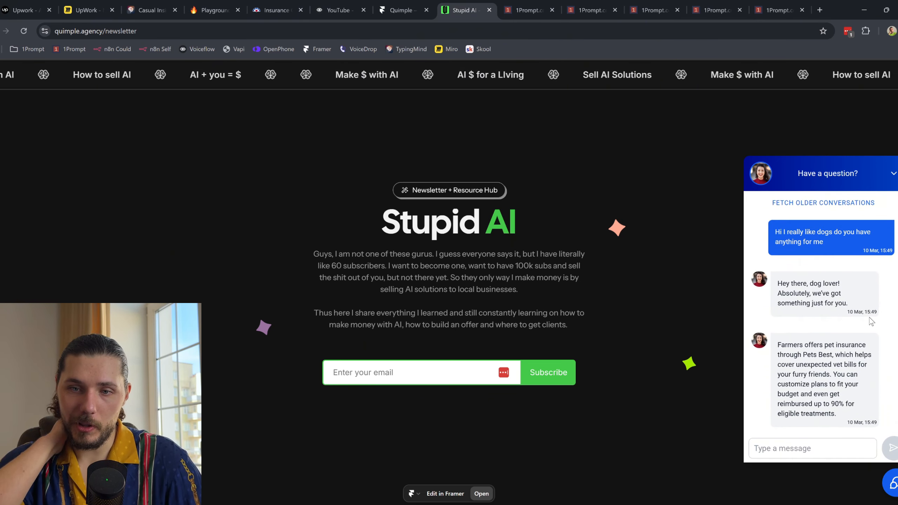
scroll(807, 323, down, 1)
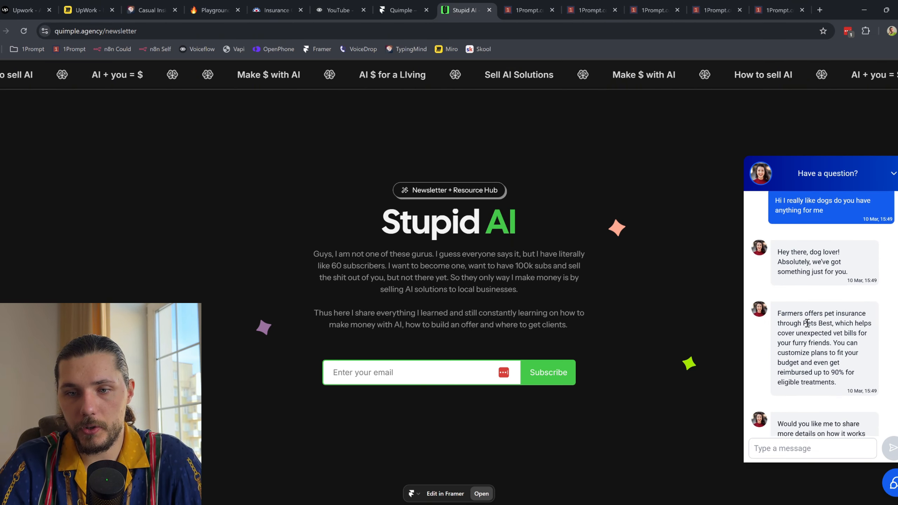
scroll(804, 306, down, 1)
scroll(804, 303, down, 1)
Step: Send three follow-ups: 'wow that is awesome', 'thank you so much', 'and where are you located btw?'
click(817, 448)
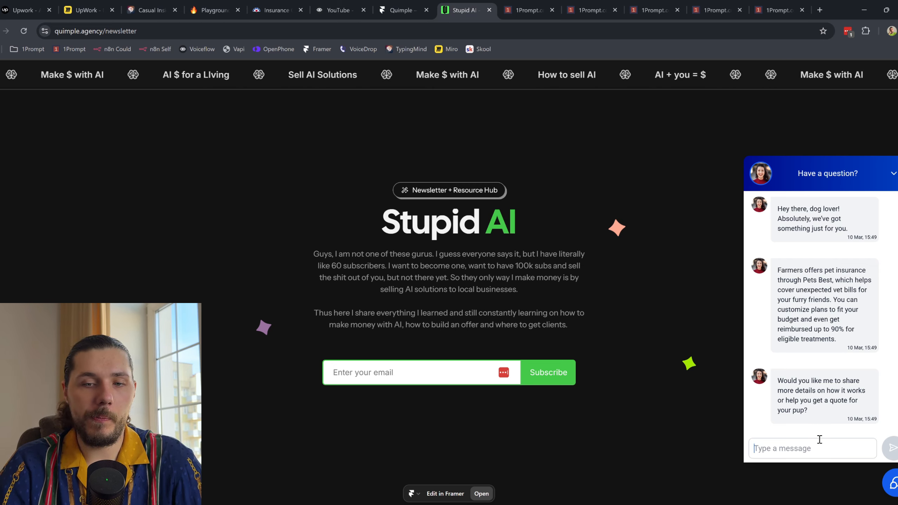
text(wow that is aw)
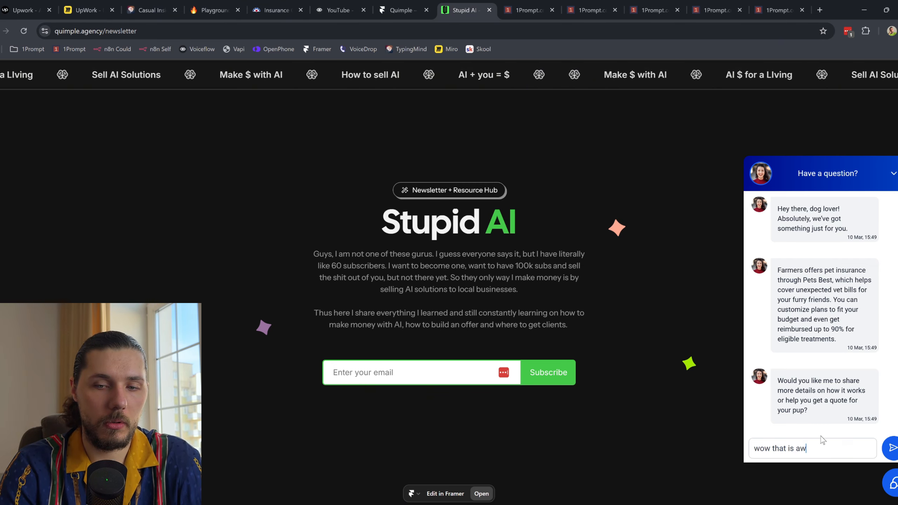
text(esome)
key(Return)
text(thank )
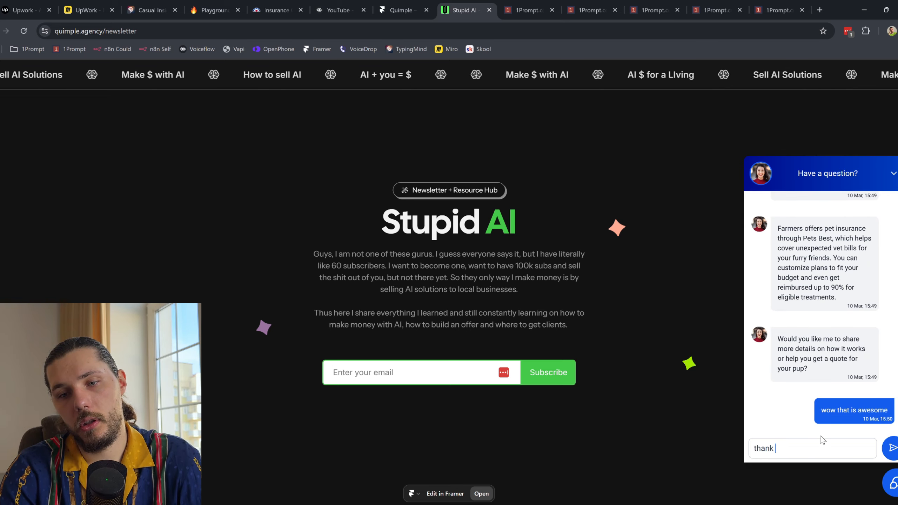
text(you so much)
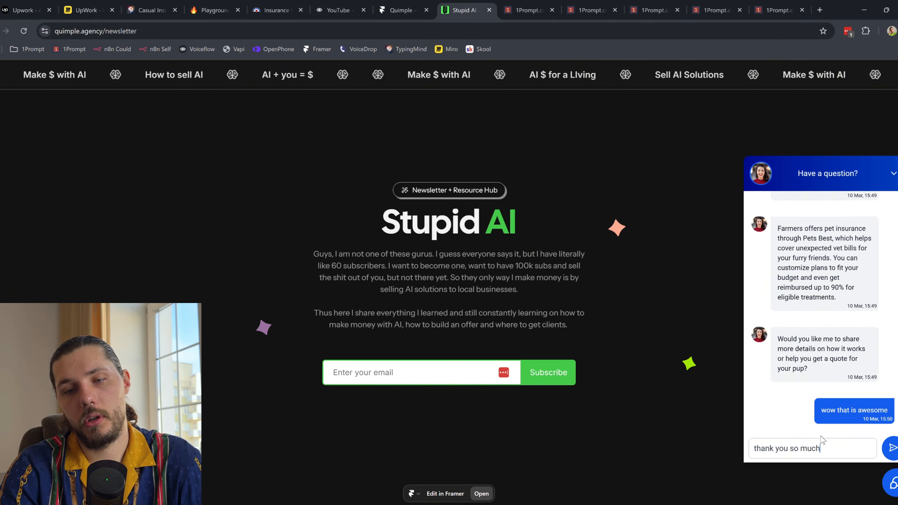
key(Return)
text(and where are you located btw?)
key(Return)
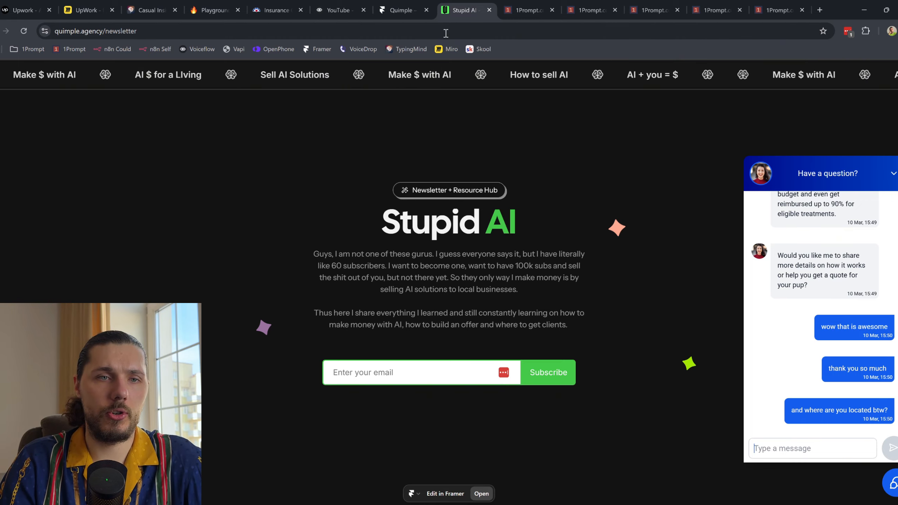
key(ctrl+5)
Step: Scroll farmers.com down to select and read the footer disclaimer, then return to the top
scroll(345, 368, down, 20)
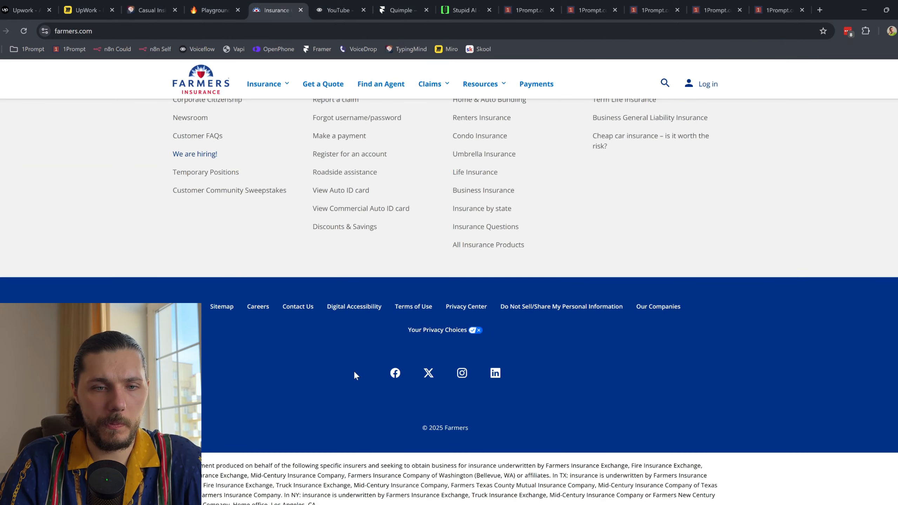
scroll(414, 353, down, 5)
drag(187, 276, 639, 377)
click(484, 450)
drag(261, 443, 578, 443)
scroll(578, 434, up, 10)
scroll(578, 434, up, 10)
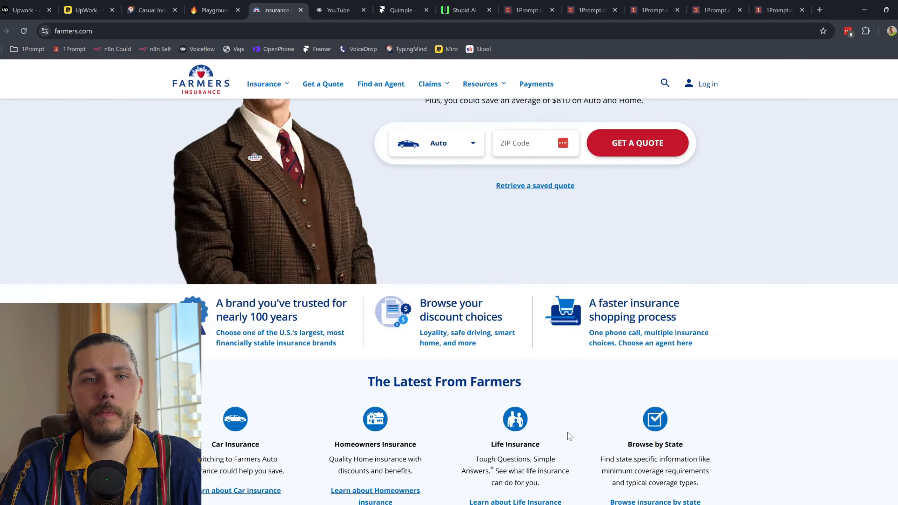
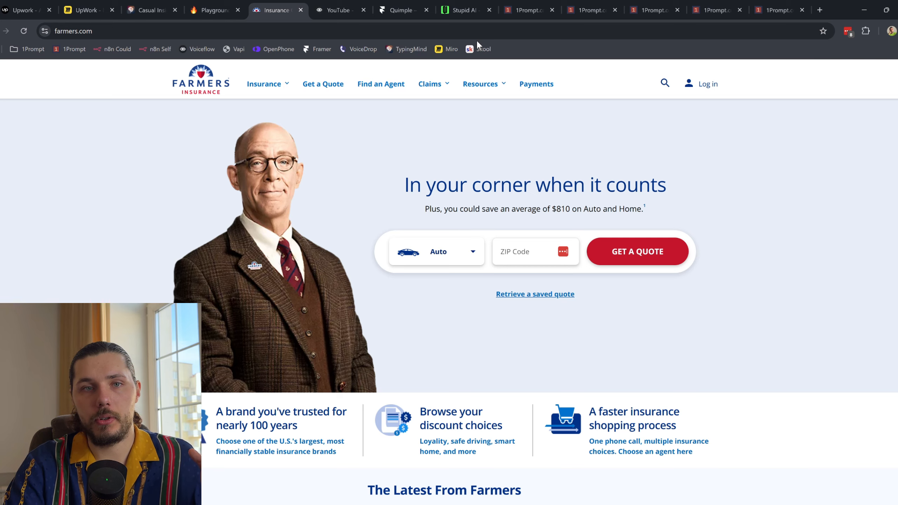
Step: Refresh the Send Reply enrollment history until the guest visitor's run reaches Send Live Chat Message
click(463, 8)
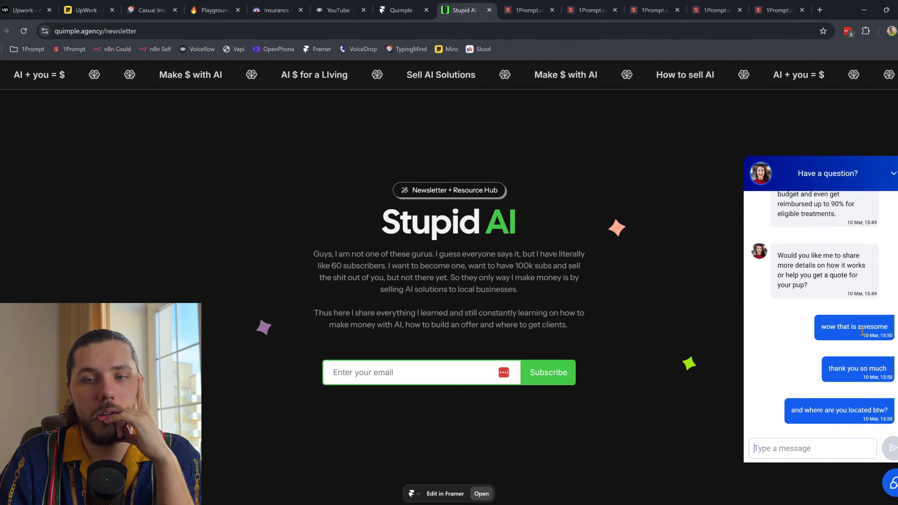
click(776, 10)
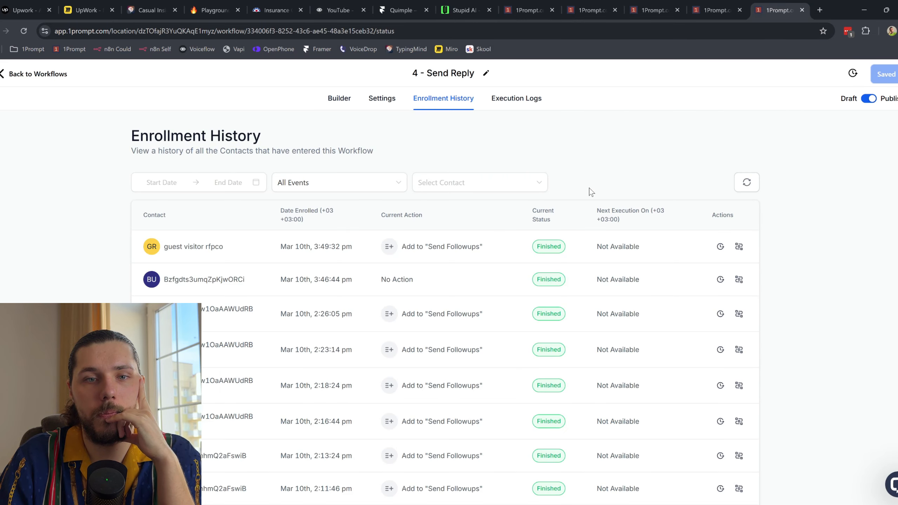
click(750, 185)
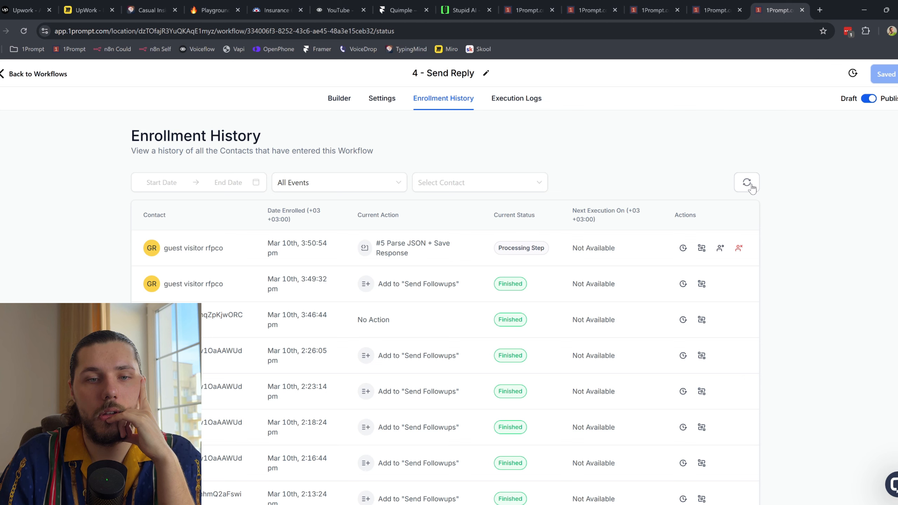
click(750, 185)
click(747, 181)
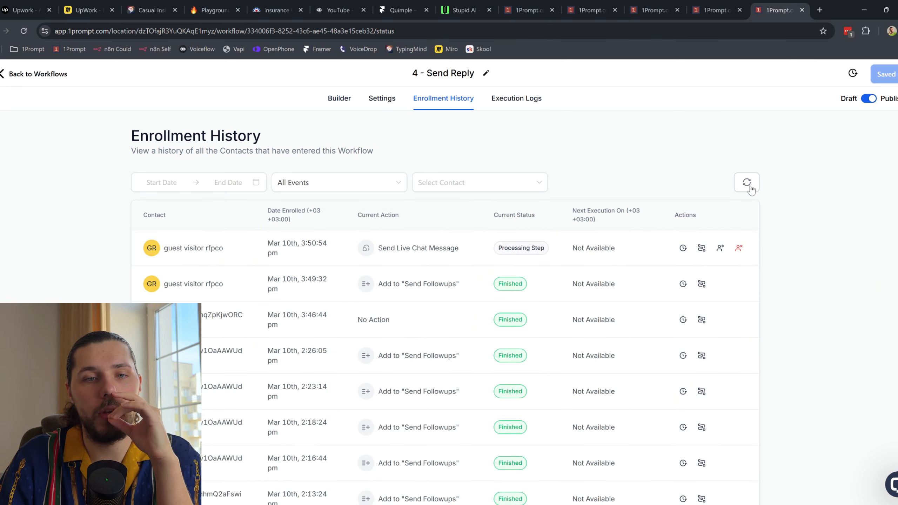
click(751, 189)
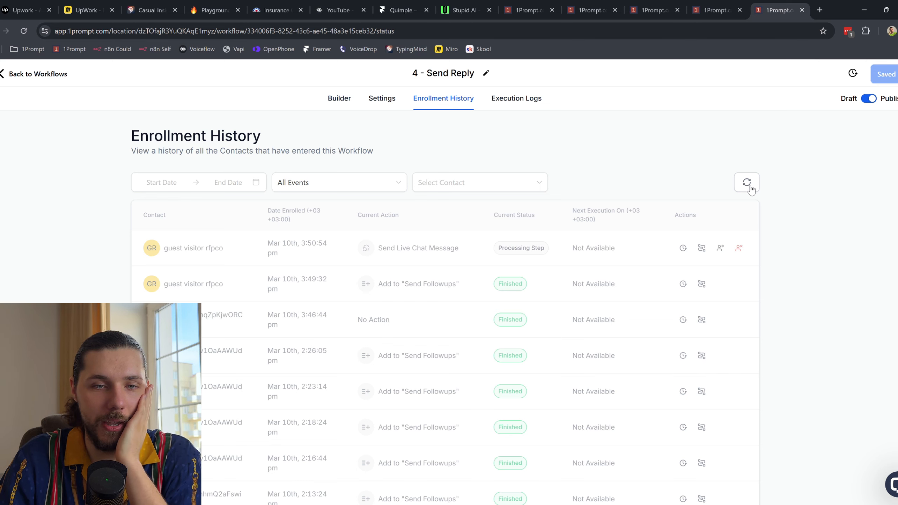
click(463, 10)
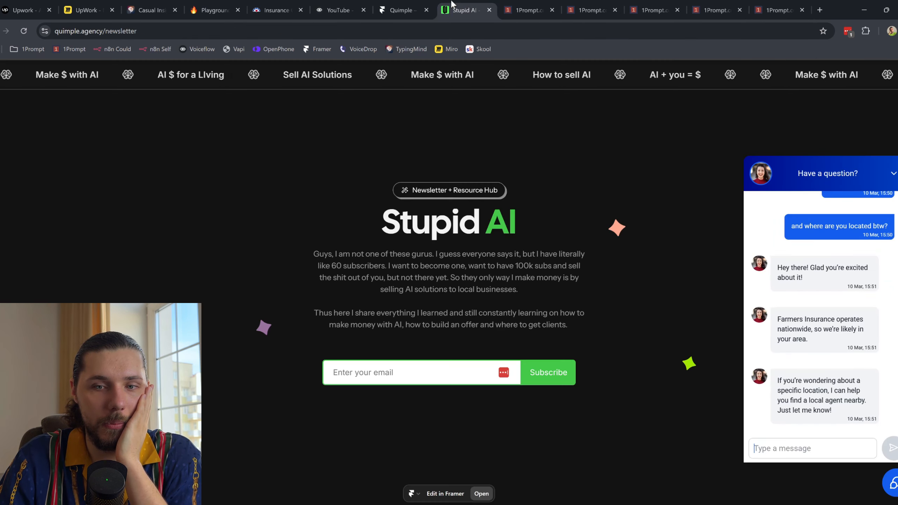
Step: Highlight and read the agent's chat-widget replies about Farmers Insurance
drag(793, 268, 837, 282)
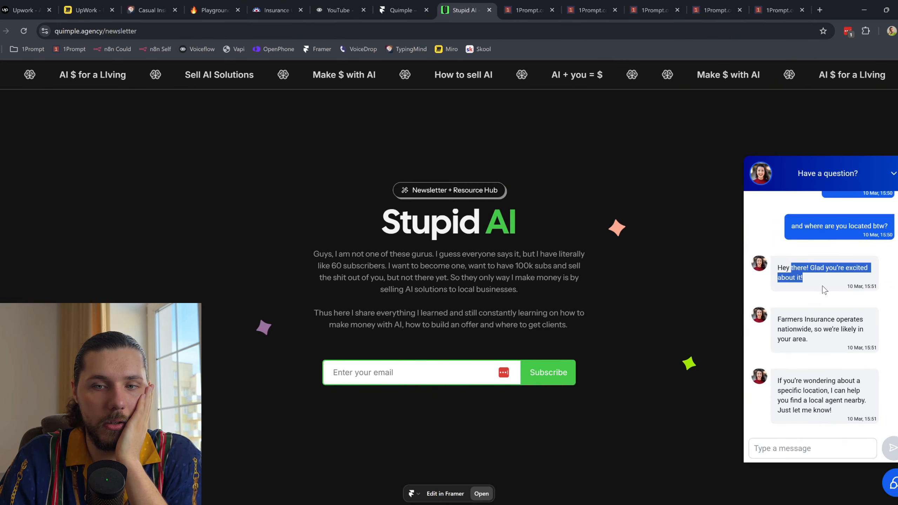
click(823, 287)
mouse_move(790, 323)
mouse_down()
mouse_move(828, 330)
mouse_move(792, 329)
mouse_up()
click(822, 343)
click(820, 340)
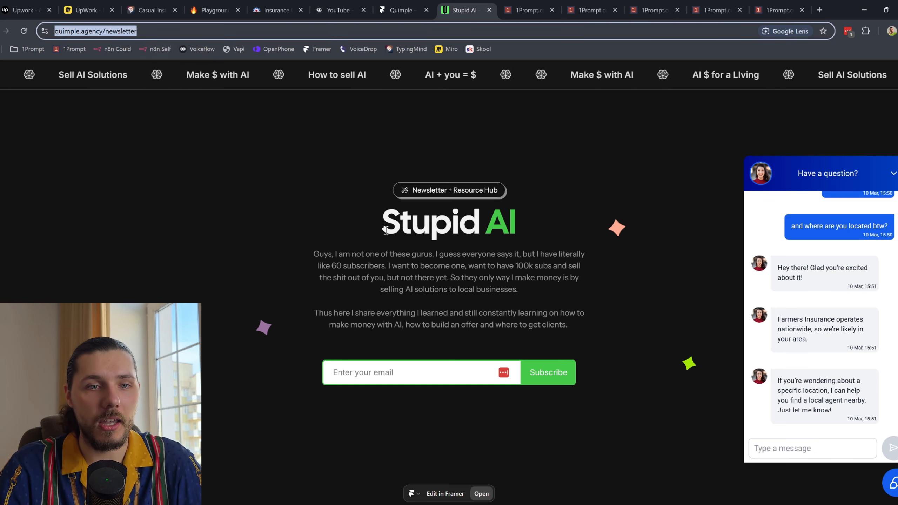
Step: Highlight the Stupid AI page intro paragraphs, then load the OpenPhone inbox in a new tab
drag(378, 220, 553, 253)
click(275, 10)
click(463, 10)
click(474, 198)
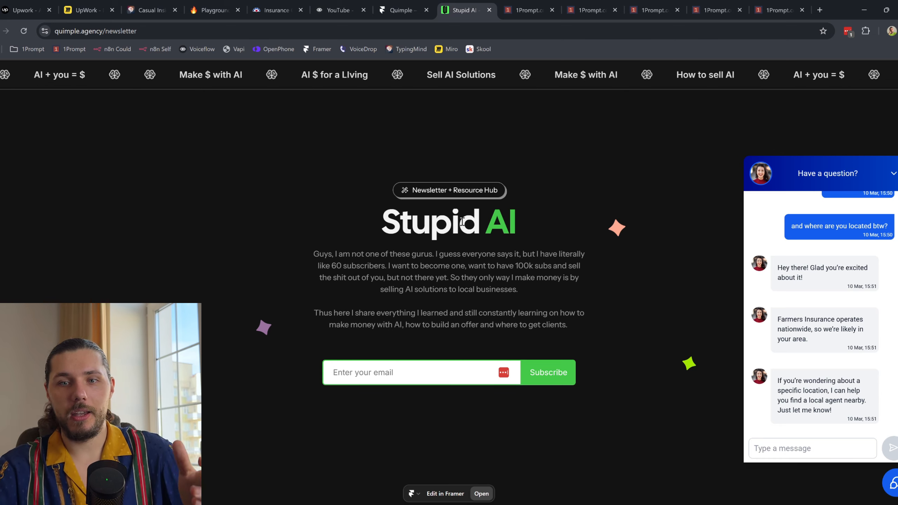
drag(342, 254, 636, 342)
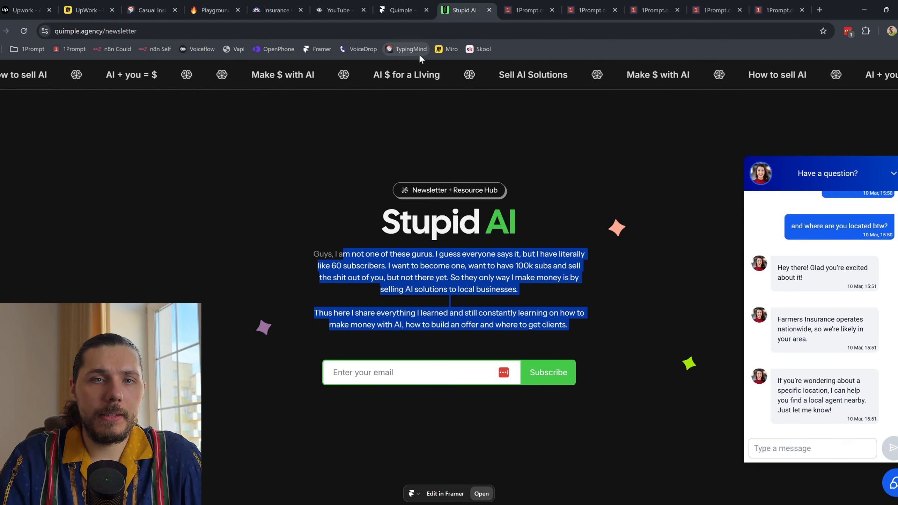
click(820, 9)
click(272, 49)
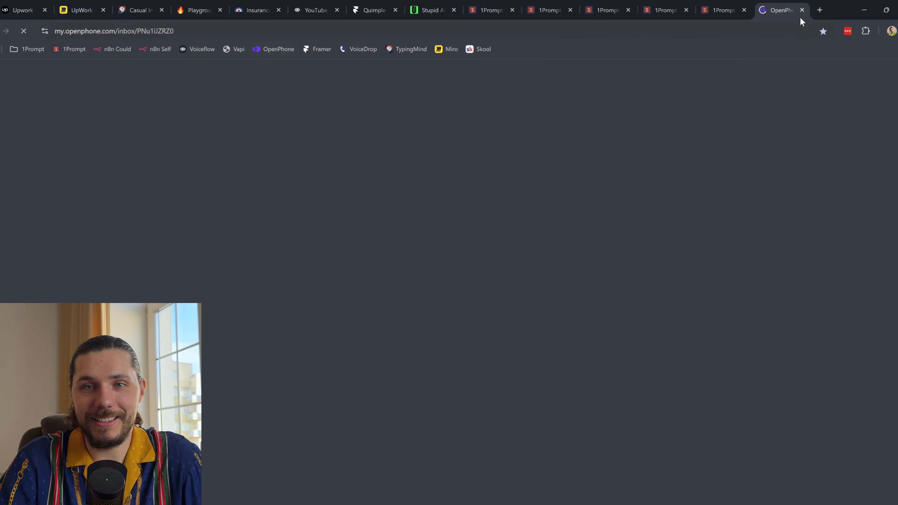
Step: Check 1Prompt's Phone Numbers settings: A2P 10DLC notice and two local numbers, default one verified
drag(779, 11, 480, 18)
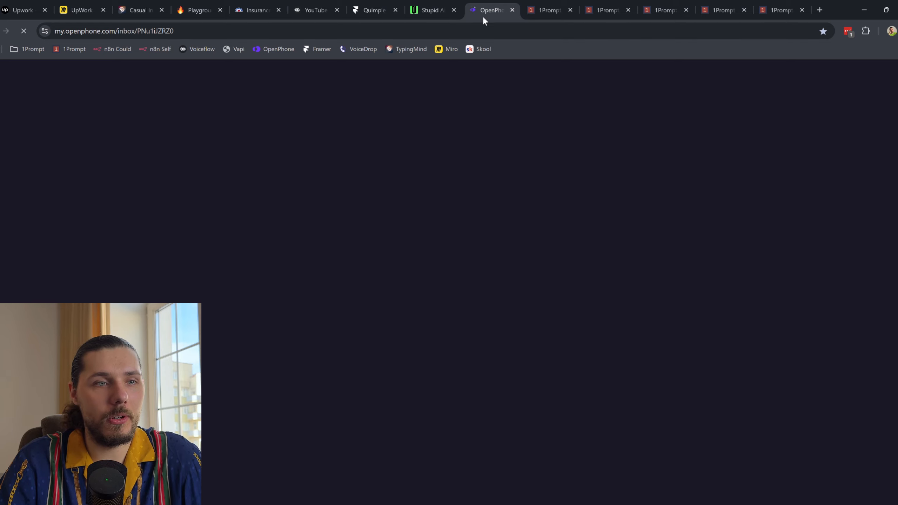
click(449, 5)
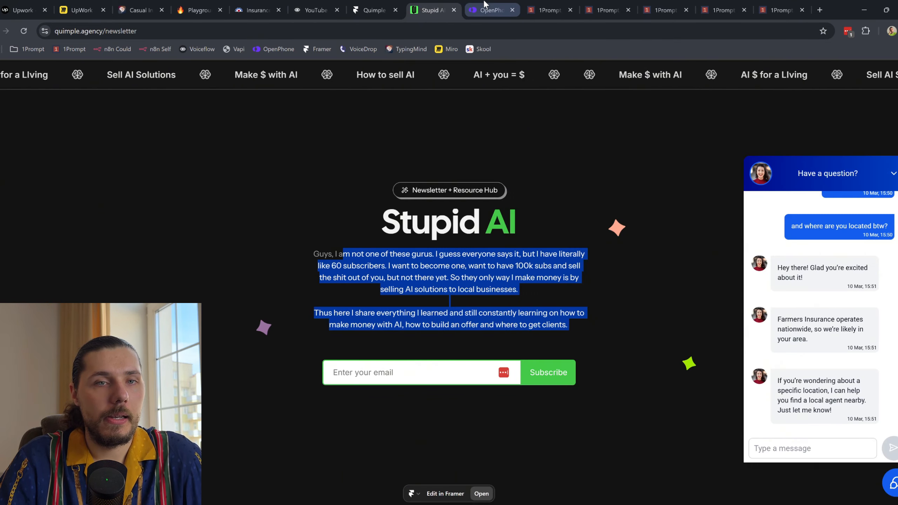
click(538, 5)
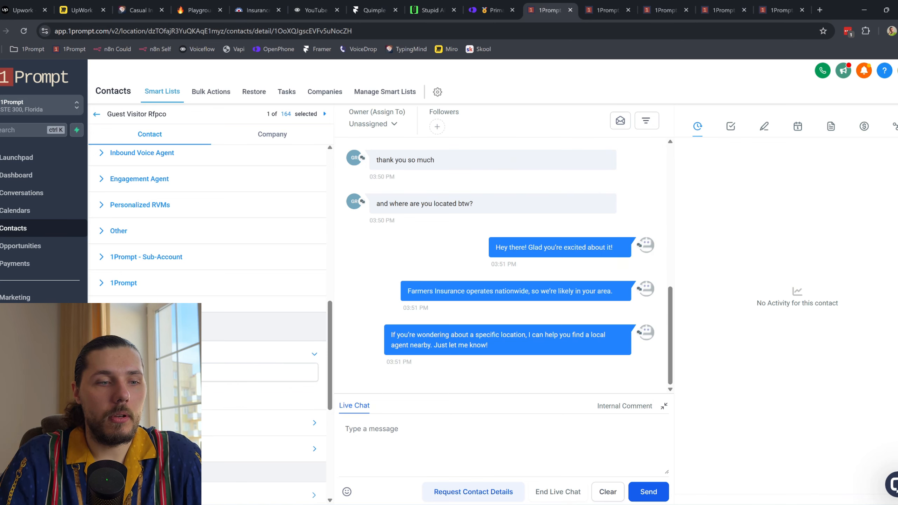
click(21, 490)
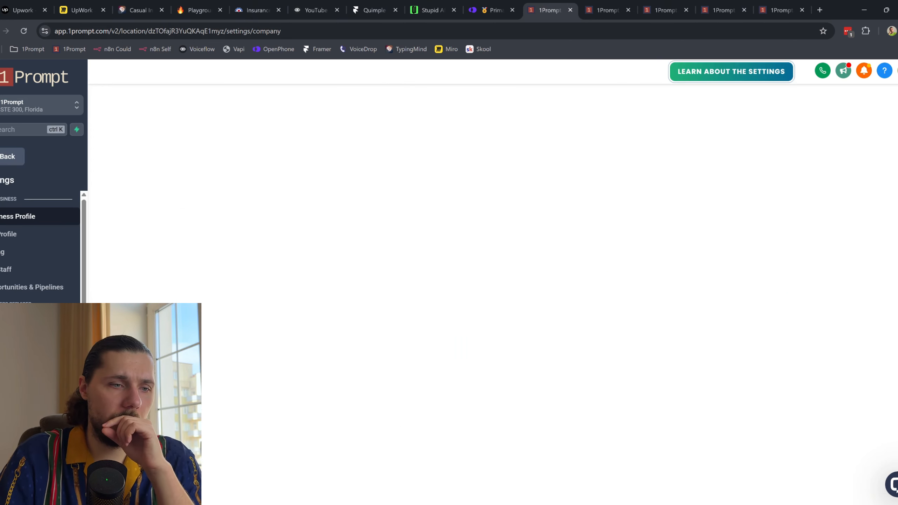
scroll(35, 279, down, 4)
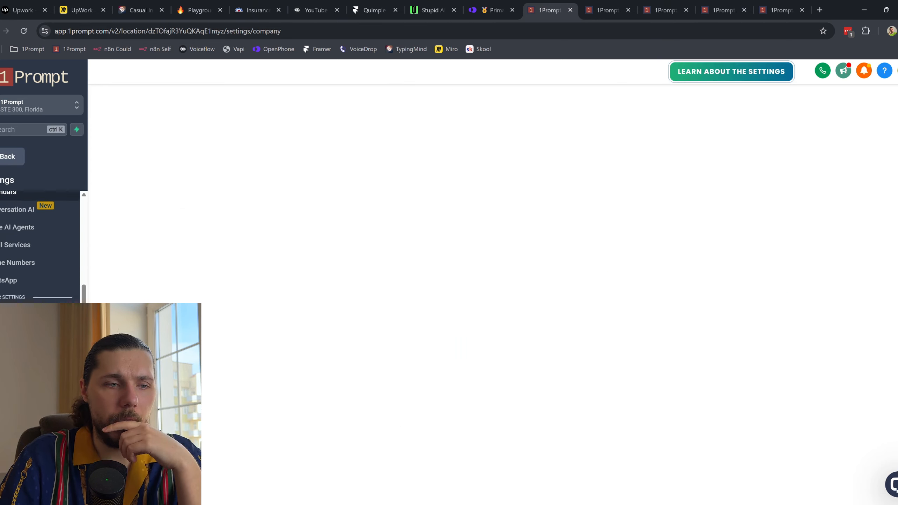
click(37, 270)
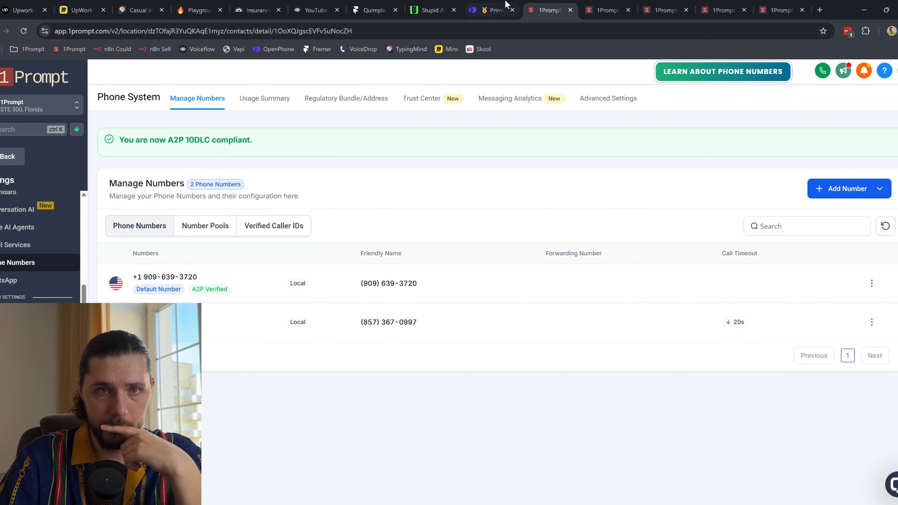
click(494, 7)
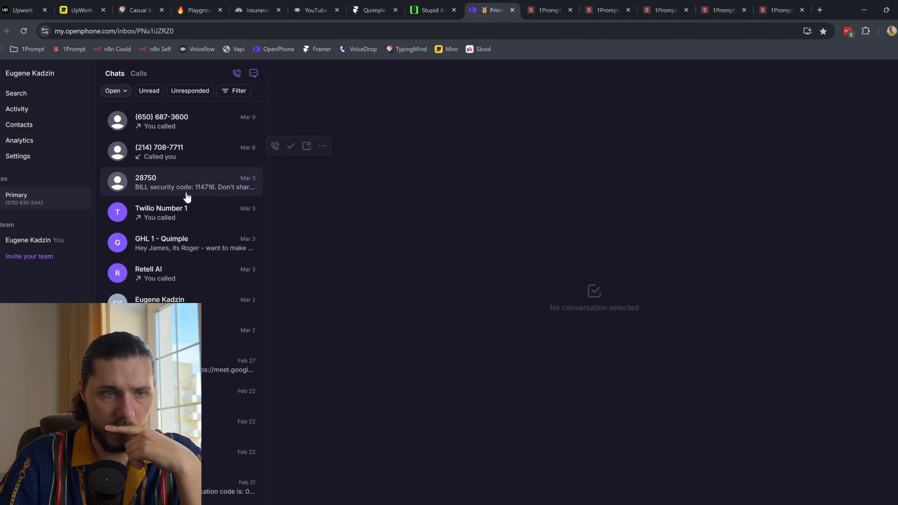
Step: Delete the old GHL 1 - Quimple conversation in OpenPhone
click(187, 254)
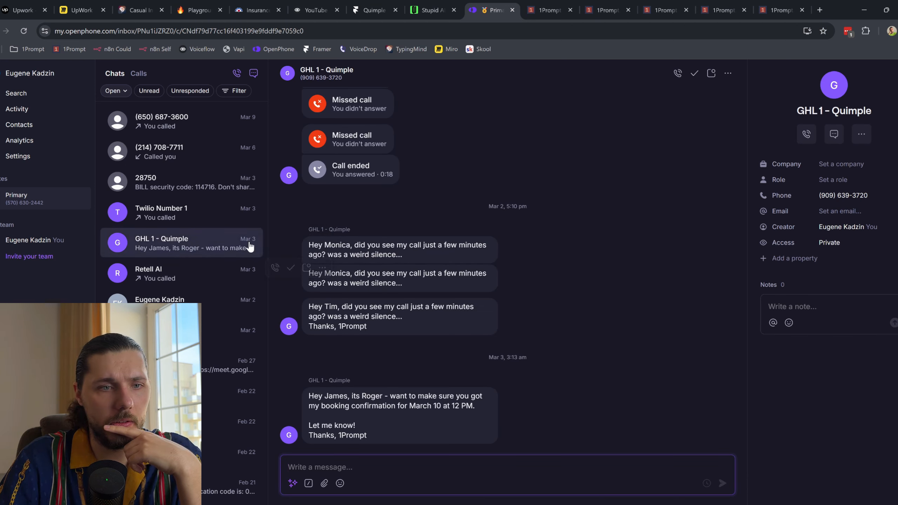
mouse_move(205, 220)
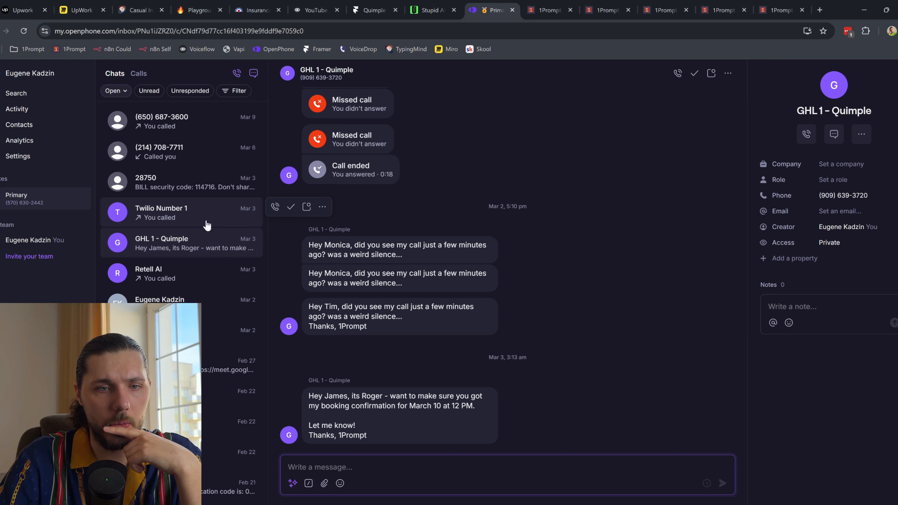
right_click(200, 247)
click(253, 366)
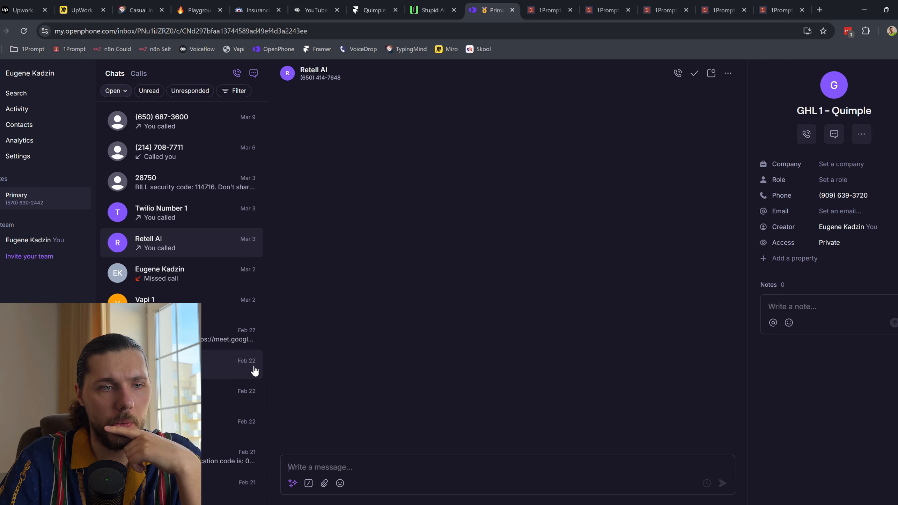
Step: Start a new message addressed to GHL 1 - Quimple by searching 'ghl'
click(253, 74)
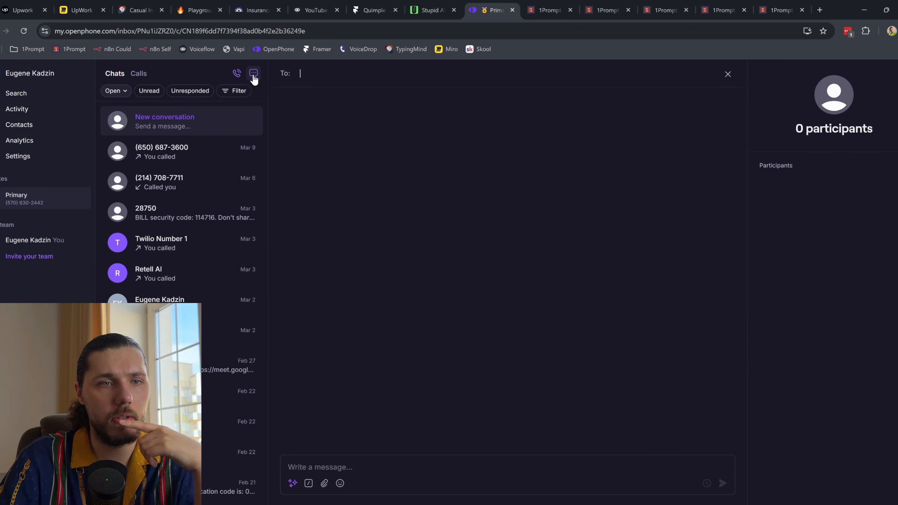
text(ghl)
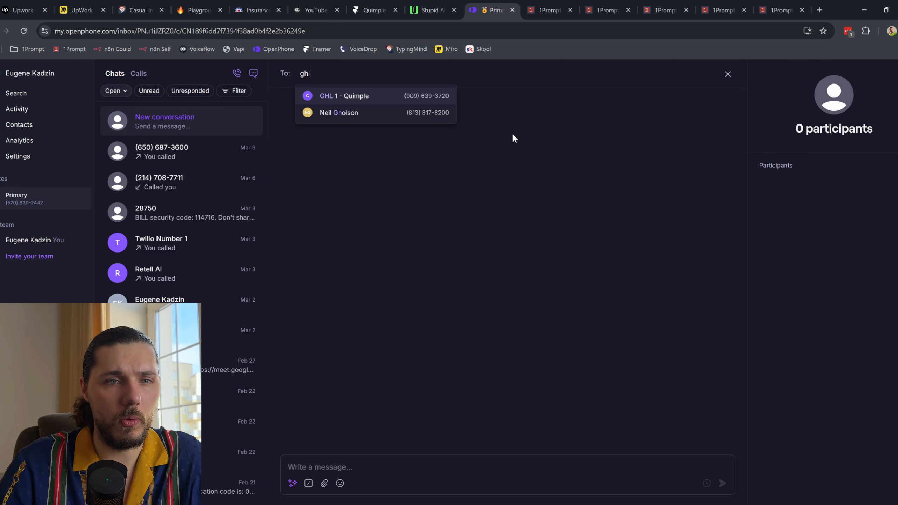
click(406, 95)
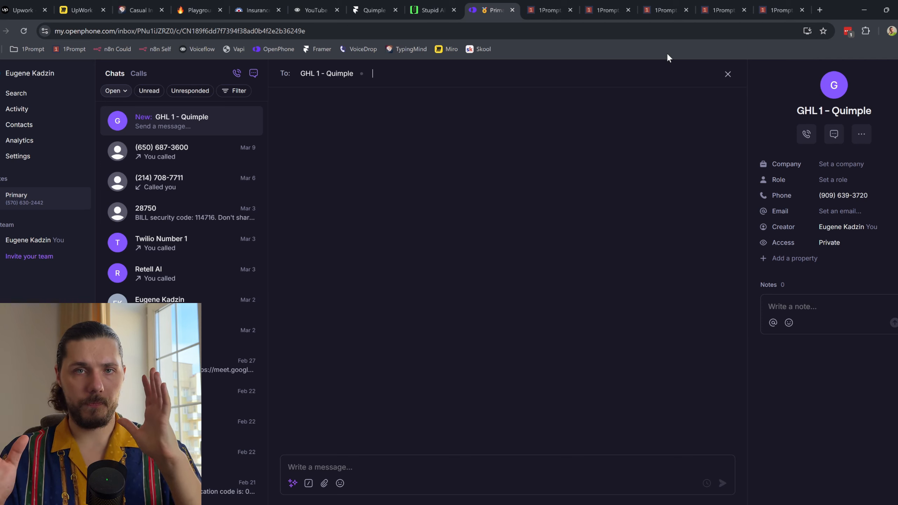
click(549, 10)
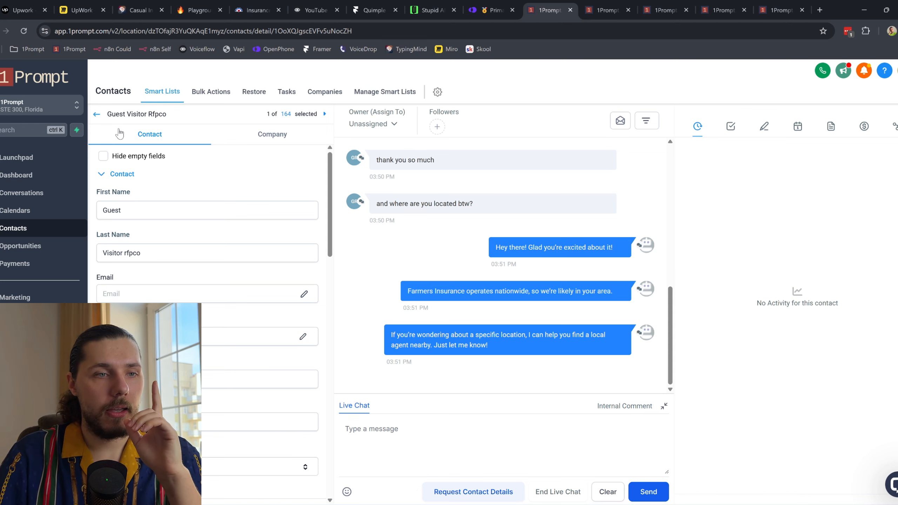
Step: Inspect the Receive DMs workflow's Receive SMS trigger (Customer replied) in the builder
click(98, 116)
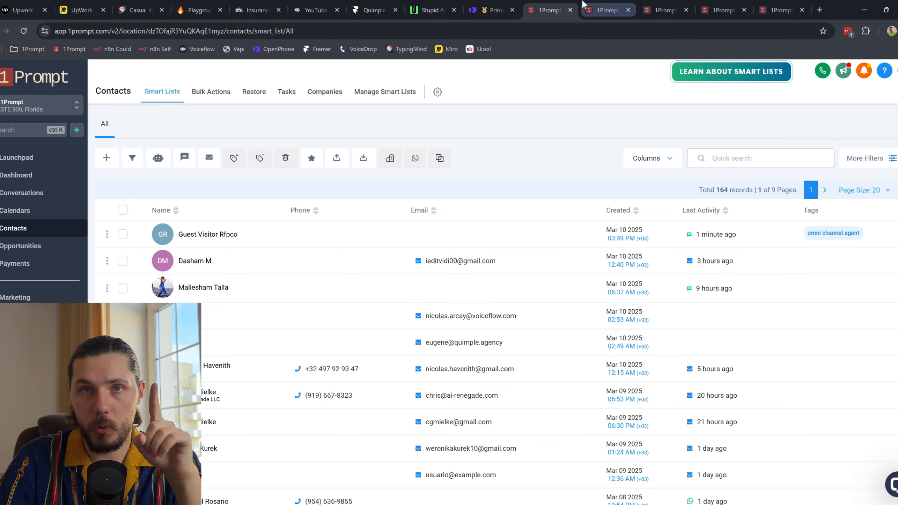
click(592, 5)
click(337, 102)
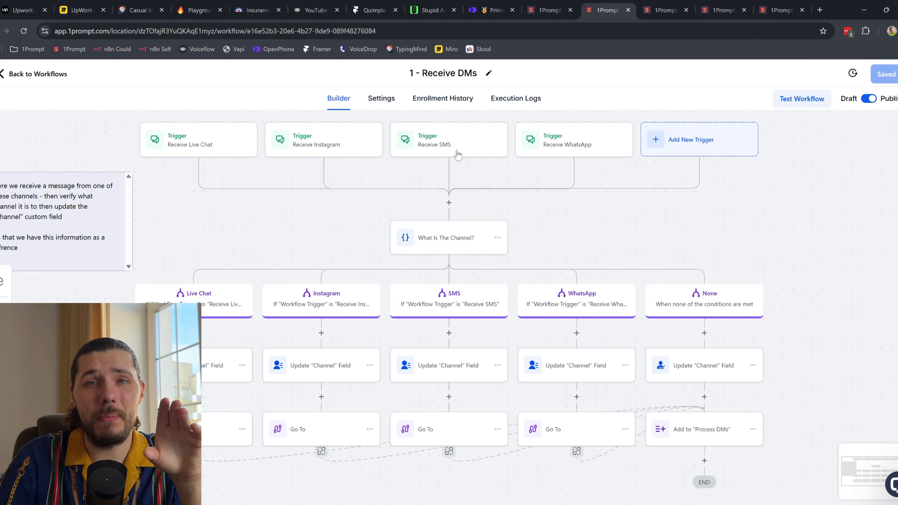
click(455, 153)
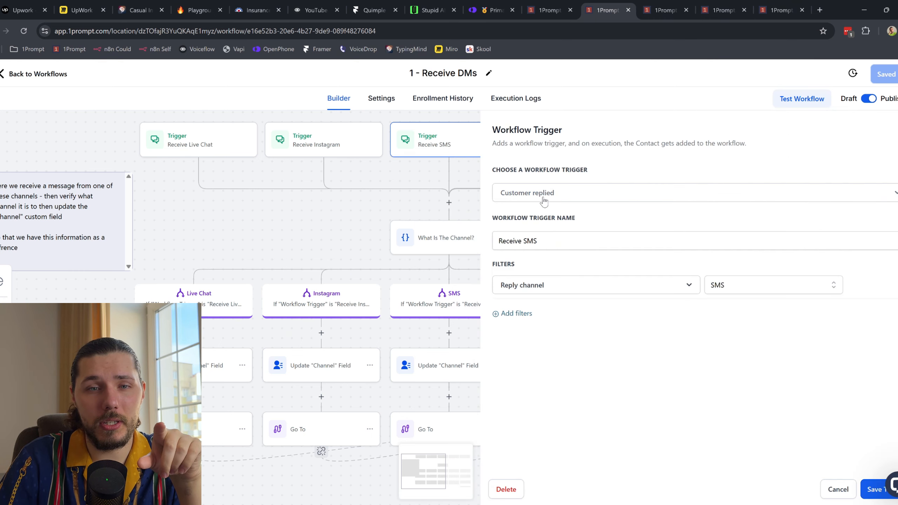
drag(548, 243, 499, 233)
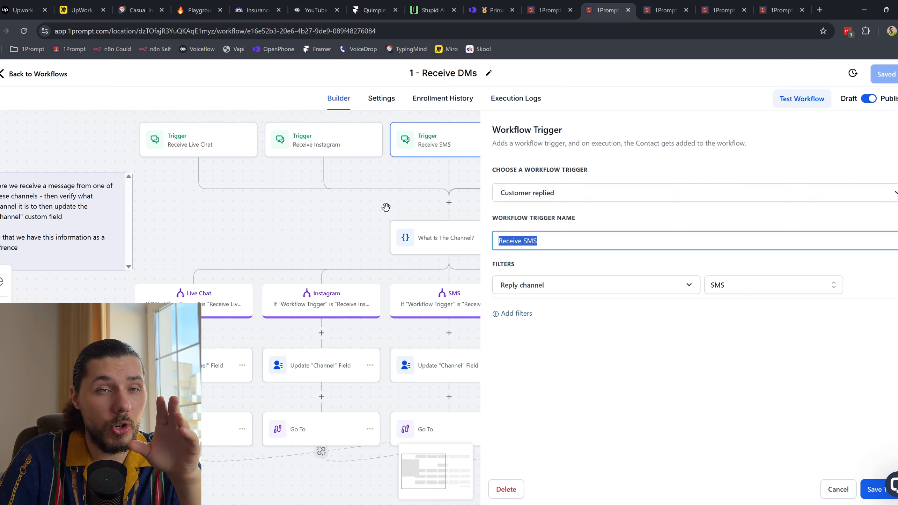
key(ctrl+Tab)
key(ctrl+shift+Tab)
key(ctrl+shift+Tab)
key(ctrl+shift+Tab)
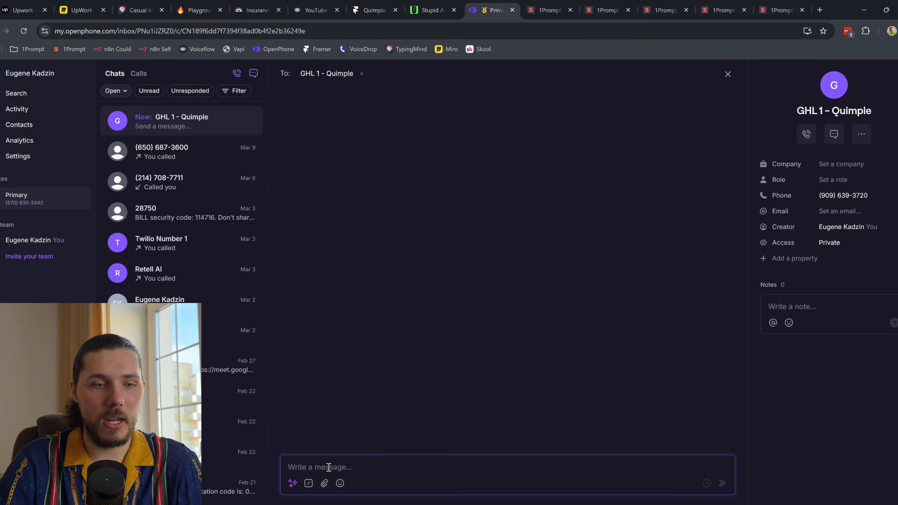
Step: Text GHL 1 - Quimple 'Yep' and 'do you have anything for cars or something'
text(Yep)
key(Return)
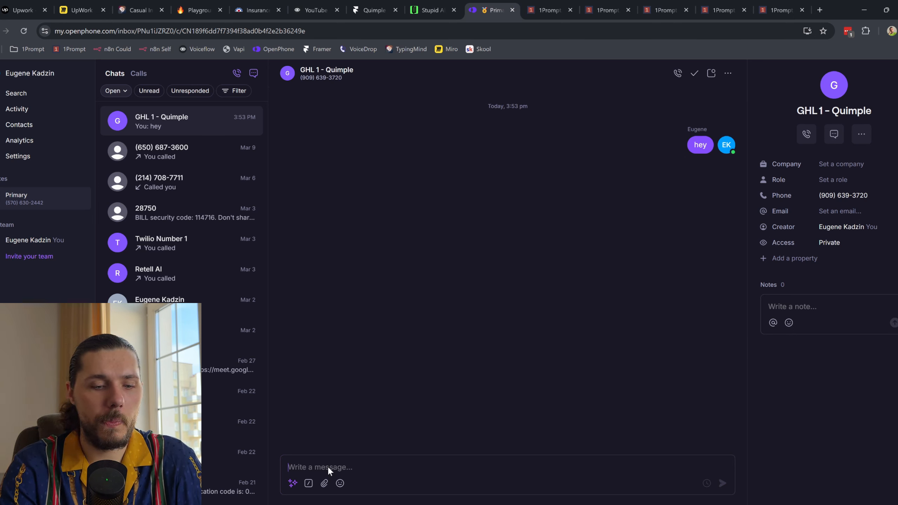
text(do you have anything for cars o)
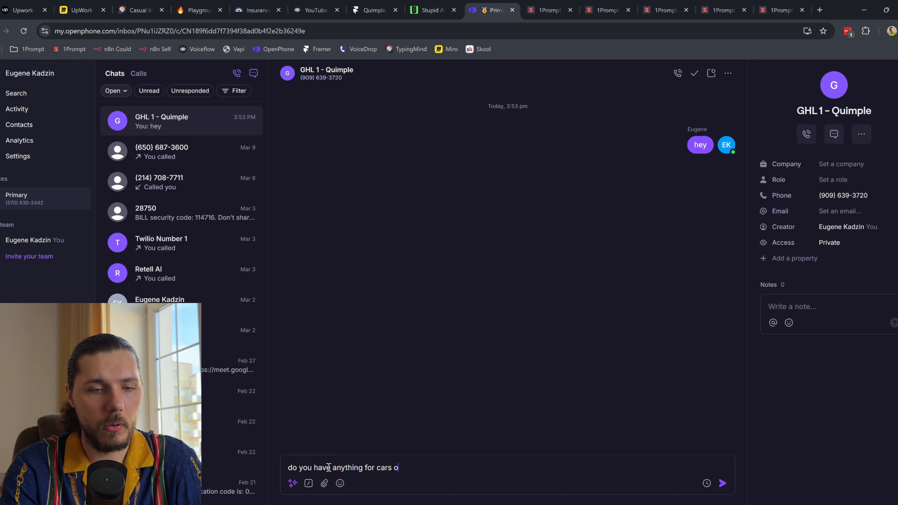
text(r something)
key(Return)
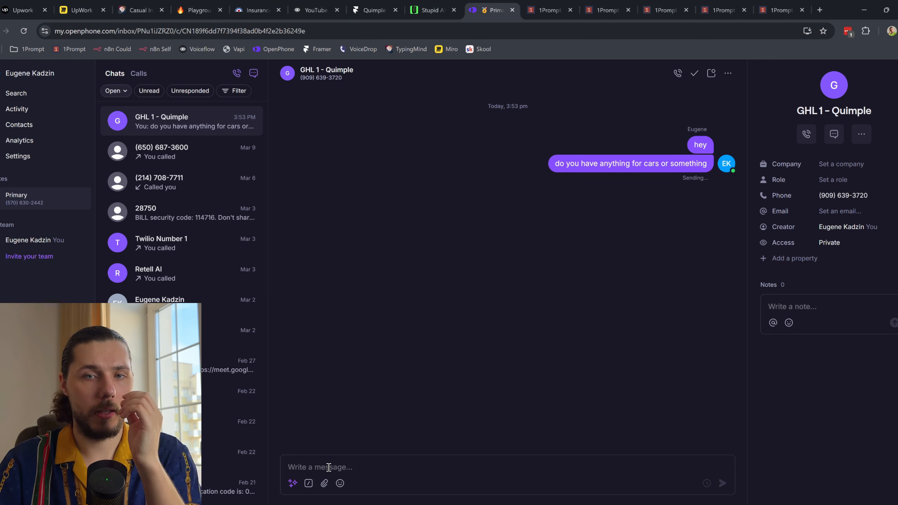
click(546, 11)
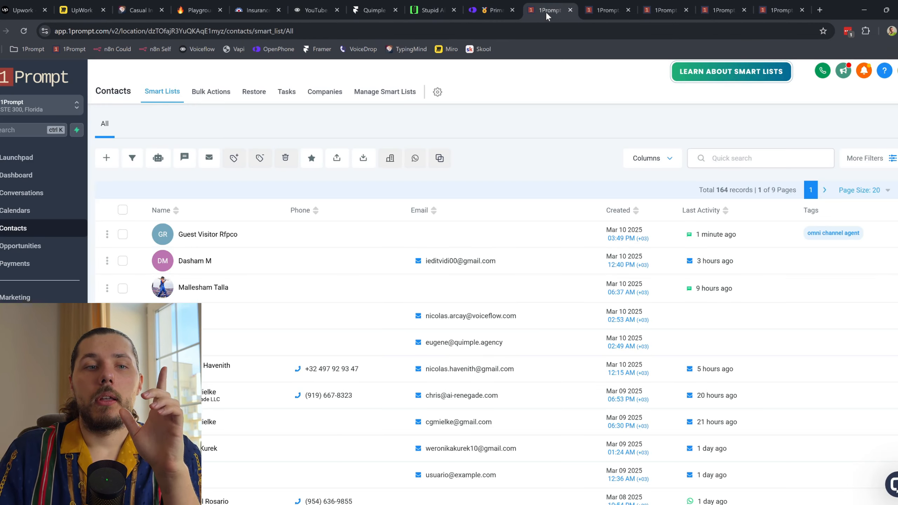
click(607, 10)
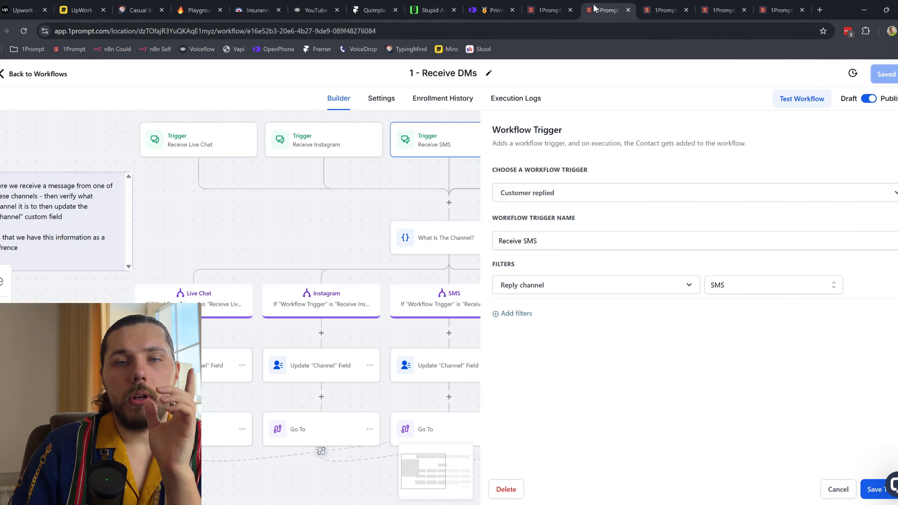
click(459, 99)
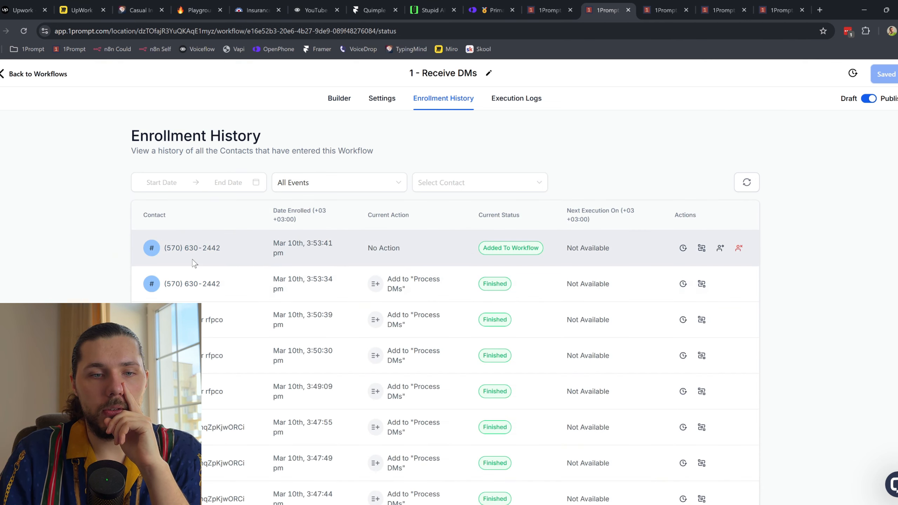
click(747, 183)
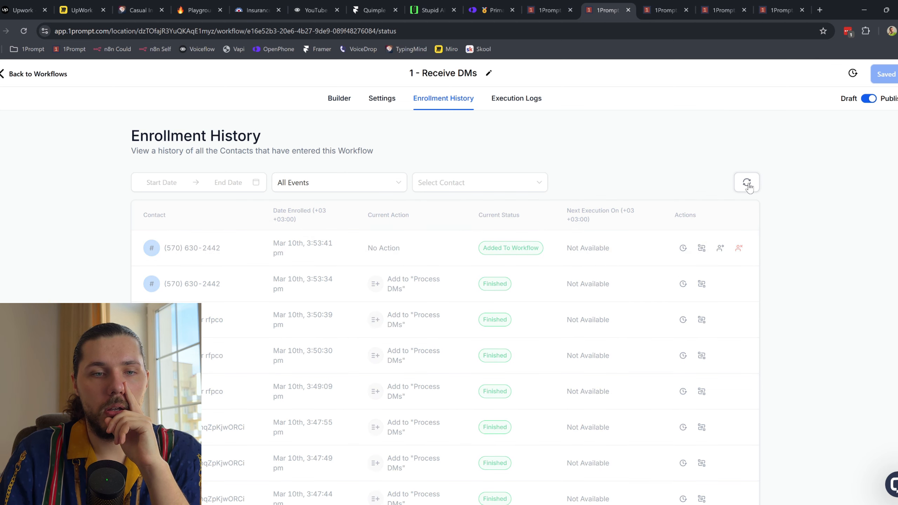
click(665, 4)
click(747, 183)
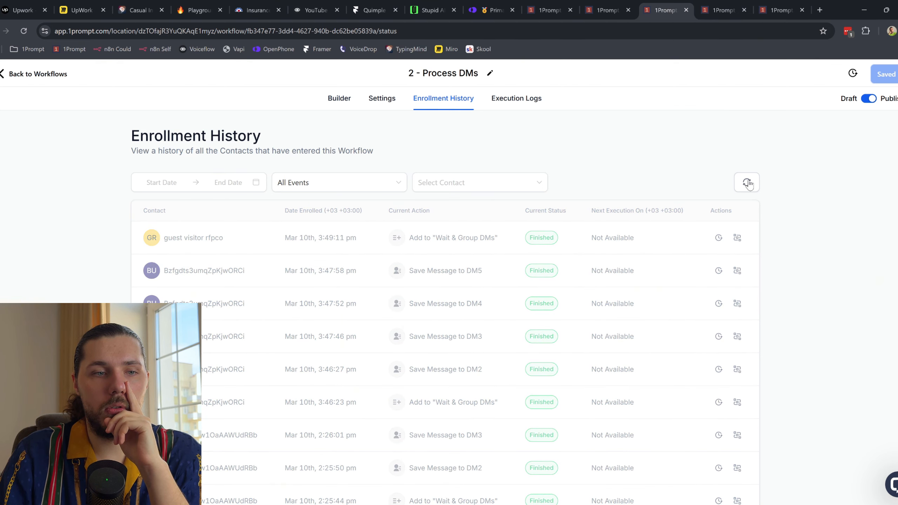
click(708, 3)
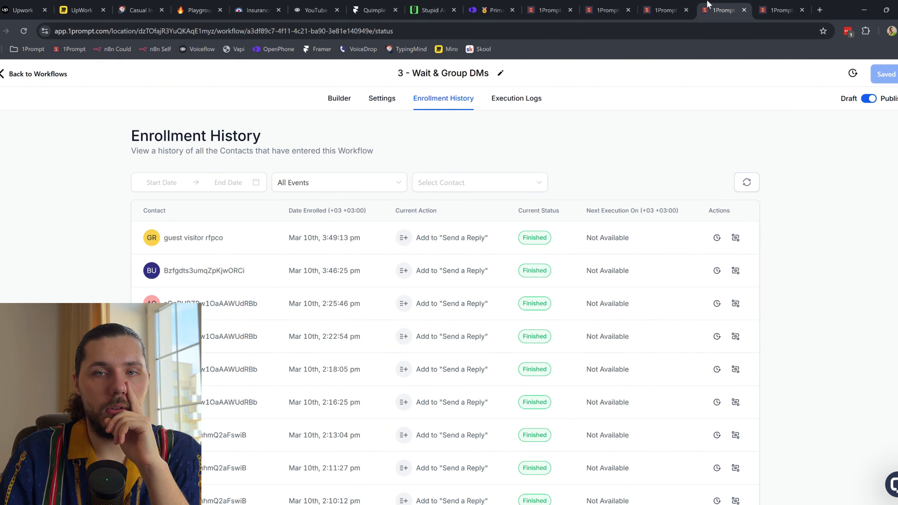
click(751, 191)
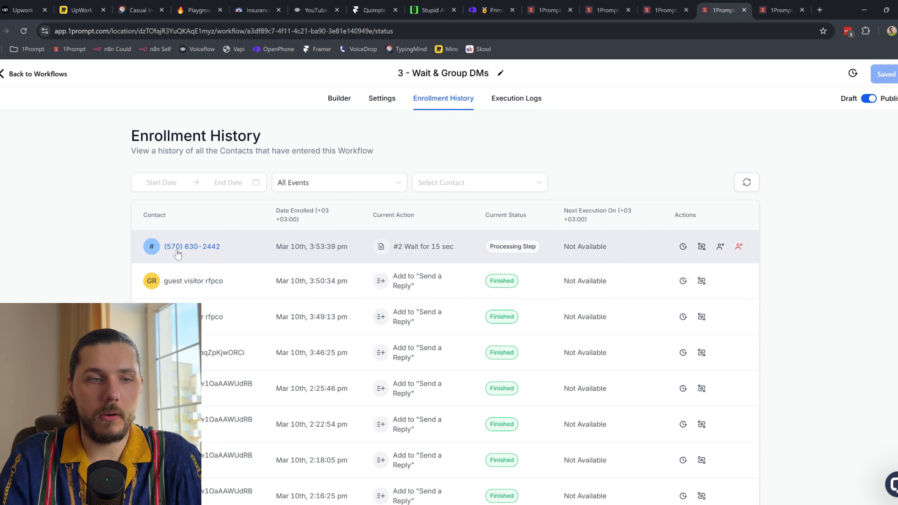
click(787, 4)
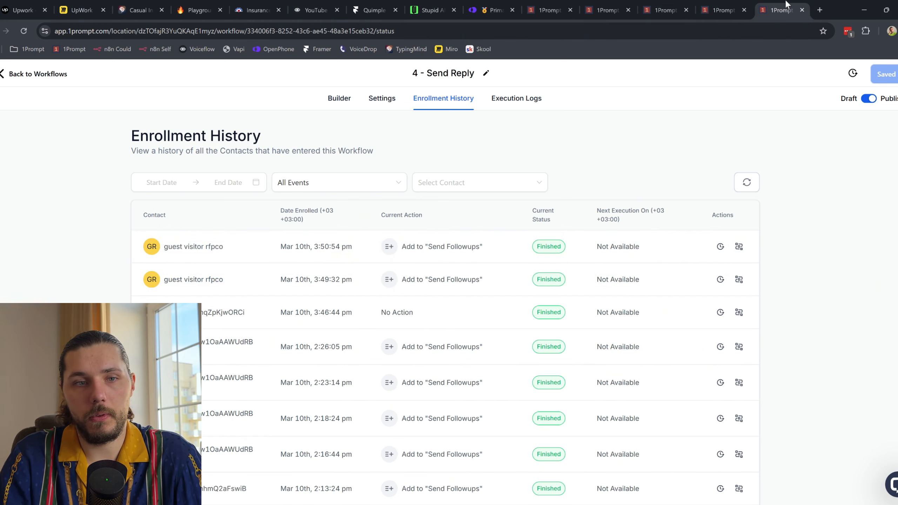
click(747, 187)
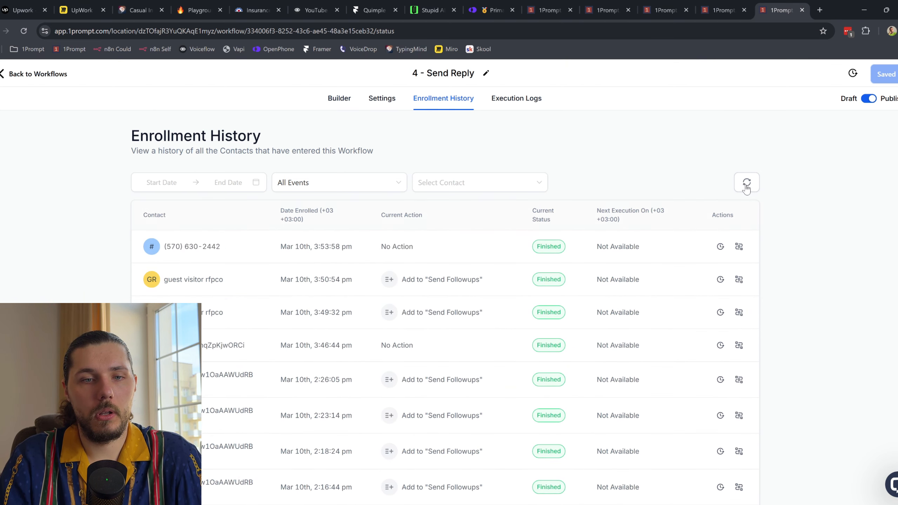
click(747, 187)
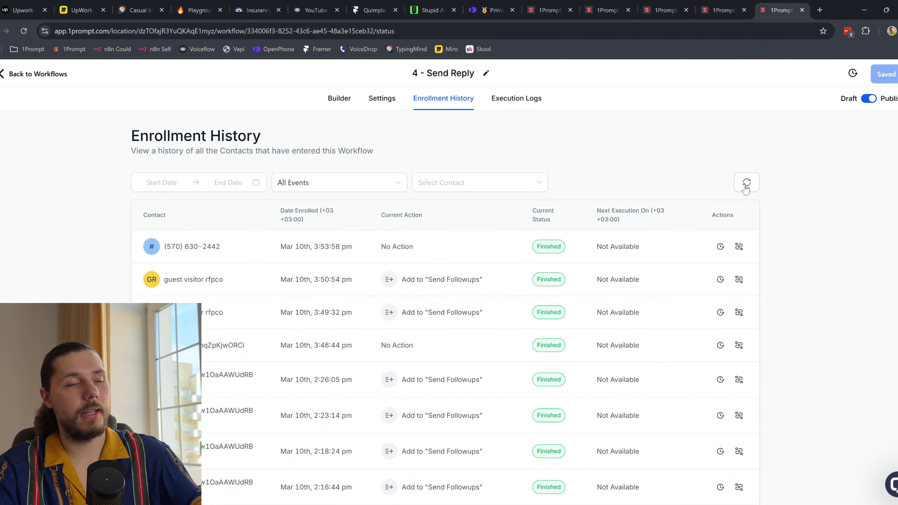
click(547, 6)
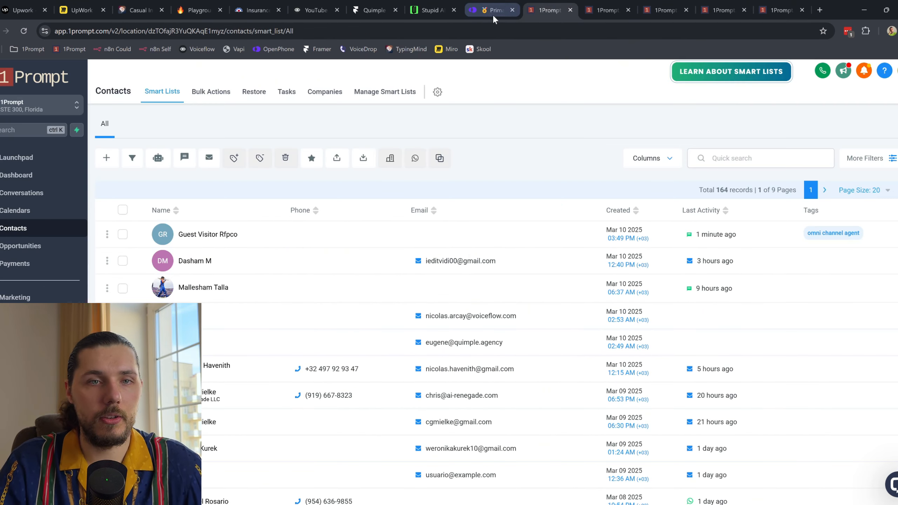
click(36, 244)
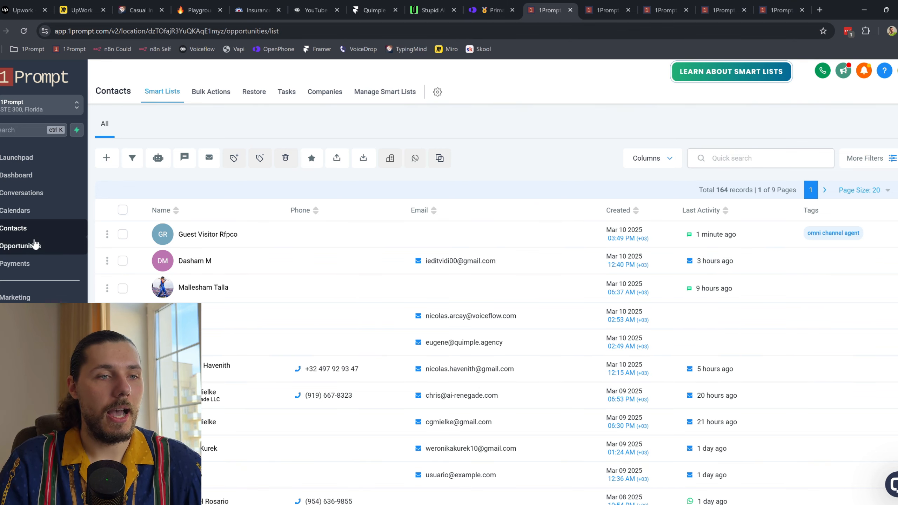
click(31, 236)
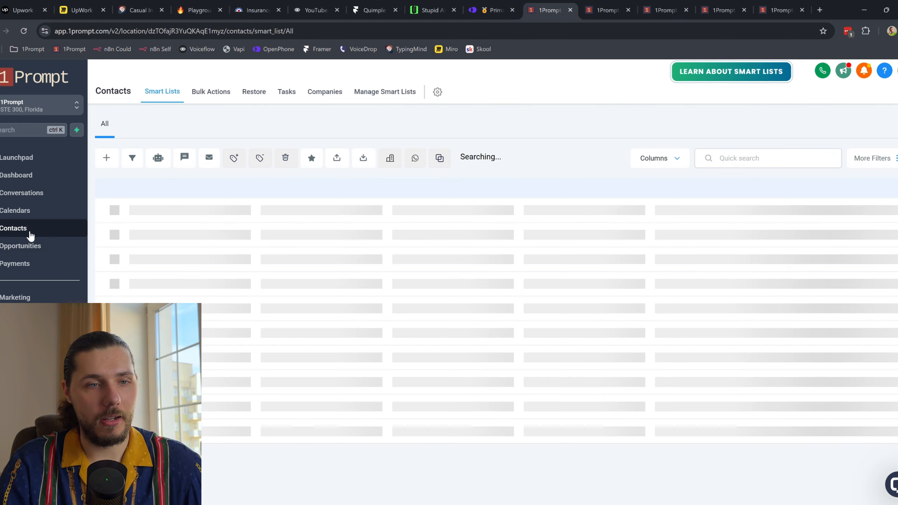
Step: Delete the newly created SMS test contact, confirming with DELETE
click(226, 235)
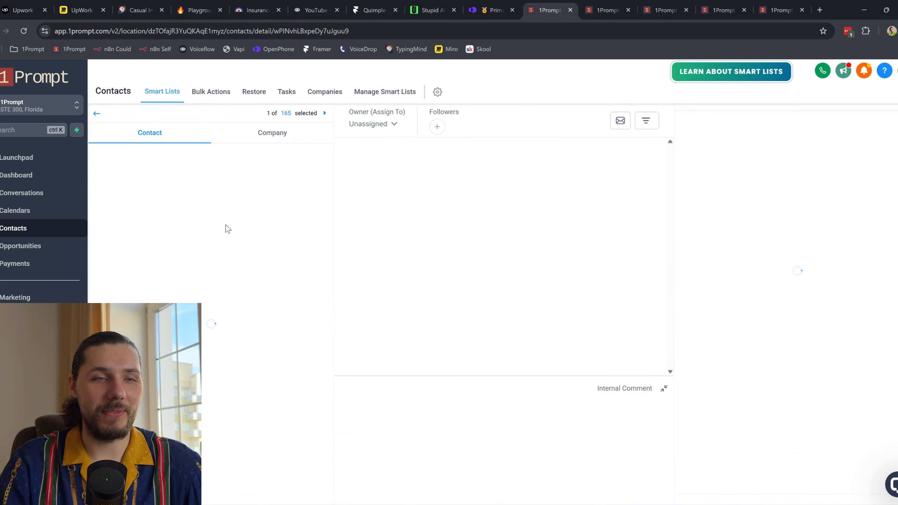
click(97, 114)
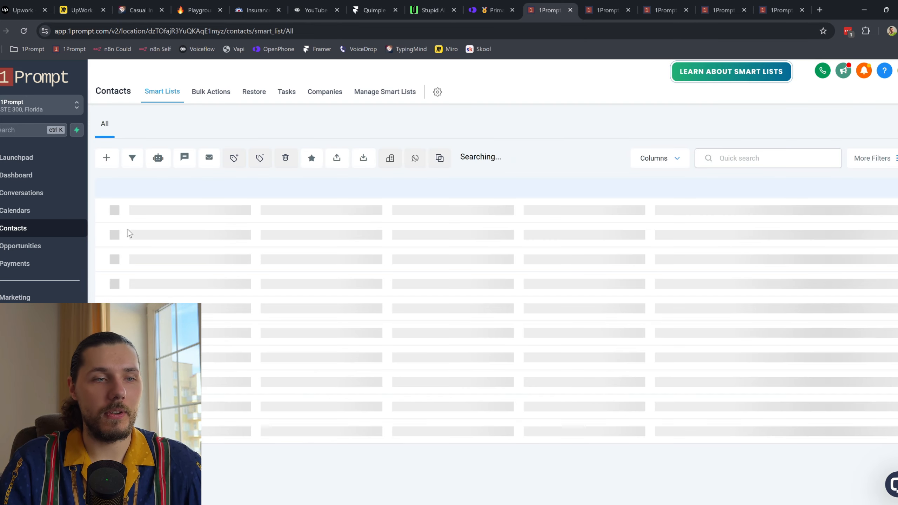
click(122, 234)
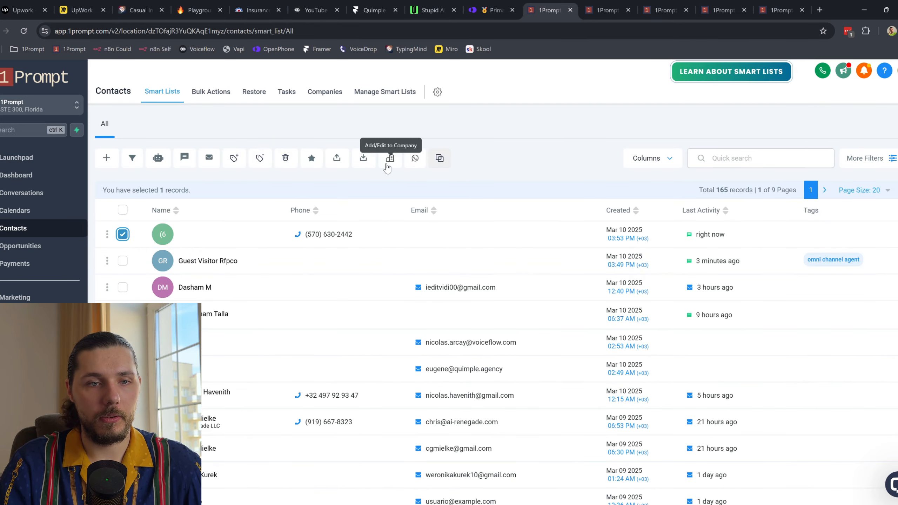
click(283, 162)
click(381, 330)
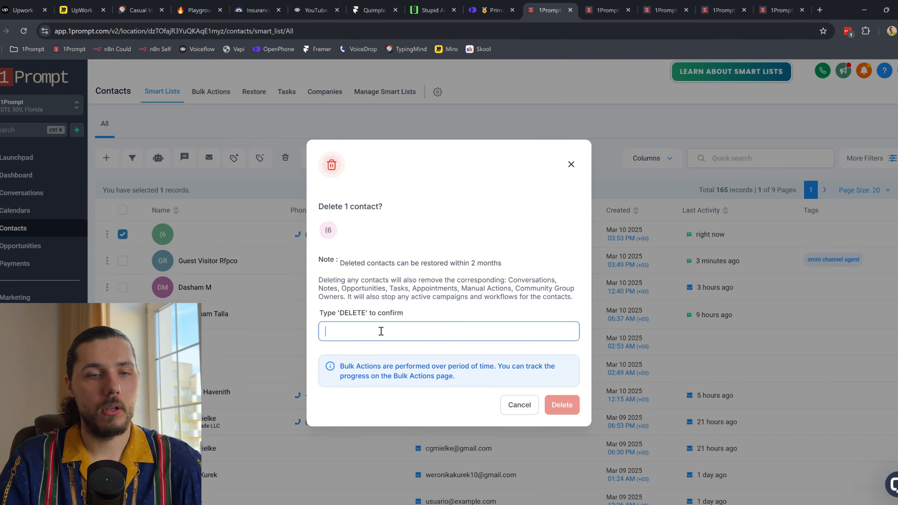
text(DELETE)
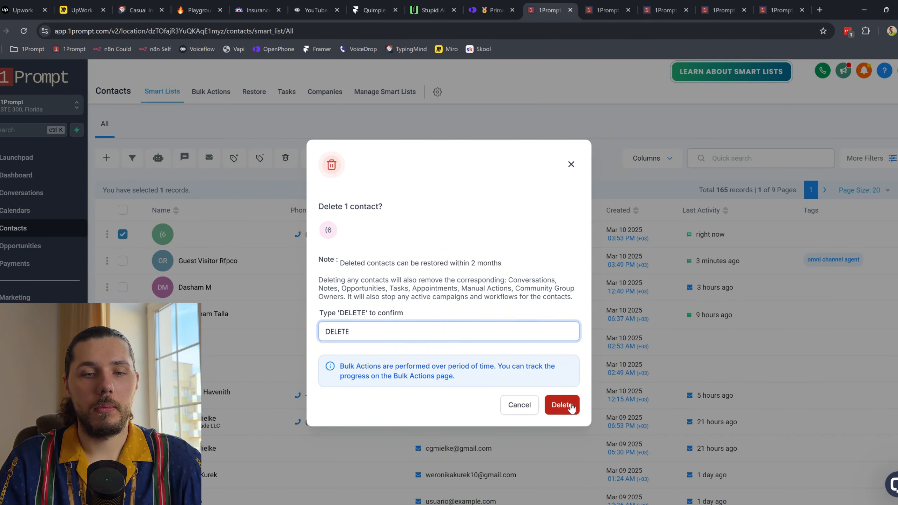
click(561, 405)
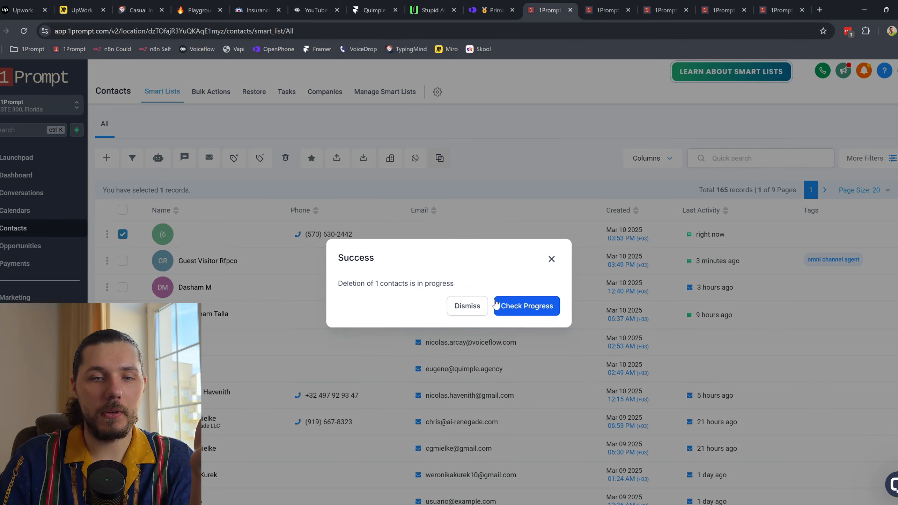
click(466, 306)
click(777, 10)
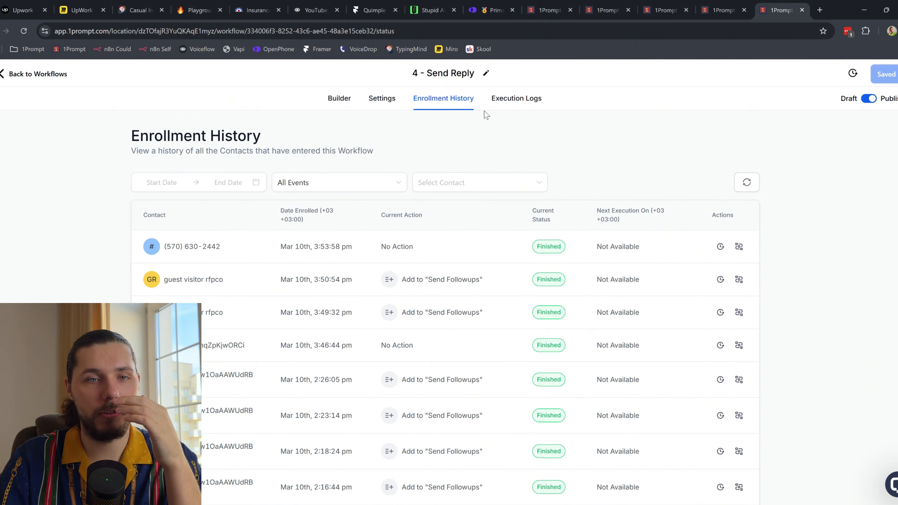
Step: Start adding a Go To step under the Send Reply workflow's No branch, then cancel it
click(335, 99)
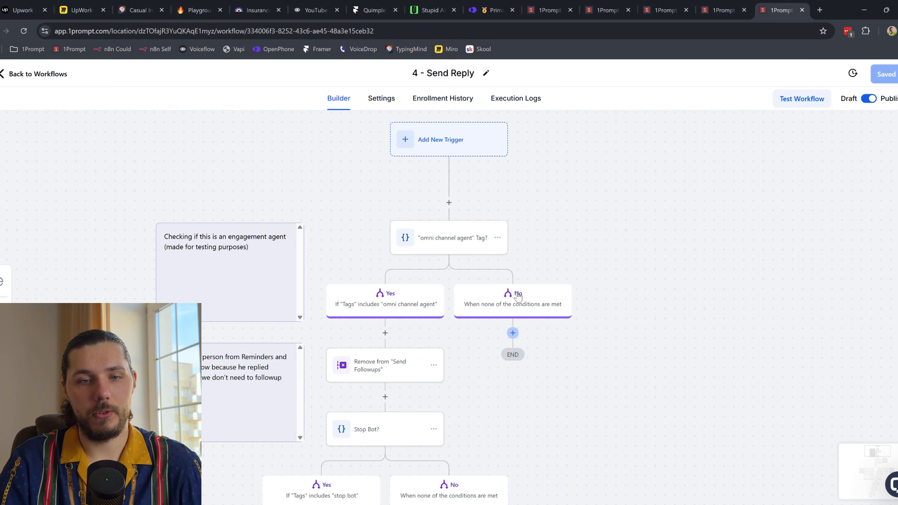
click(512, 333)
text(GO TO)
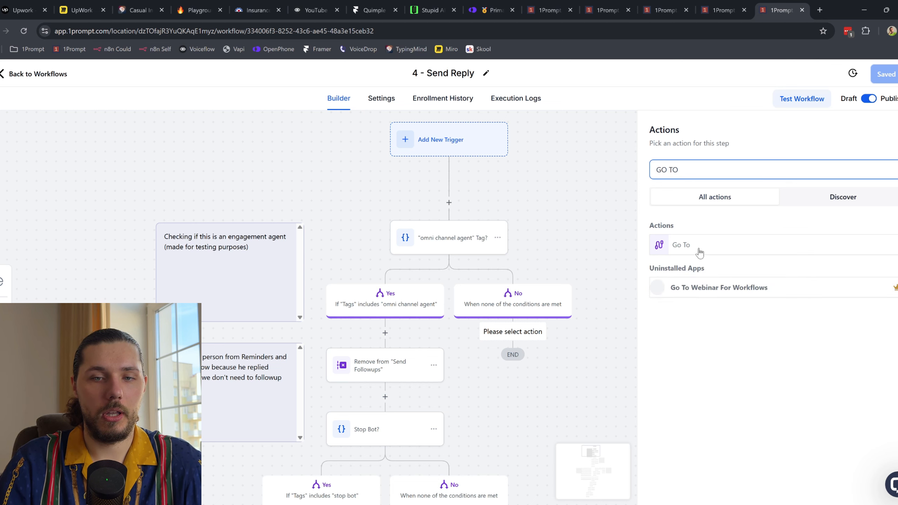
click(680, 245)
click(843, 492)
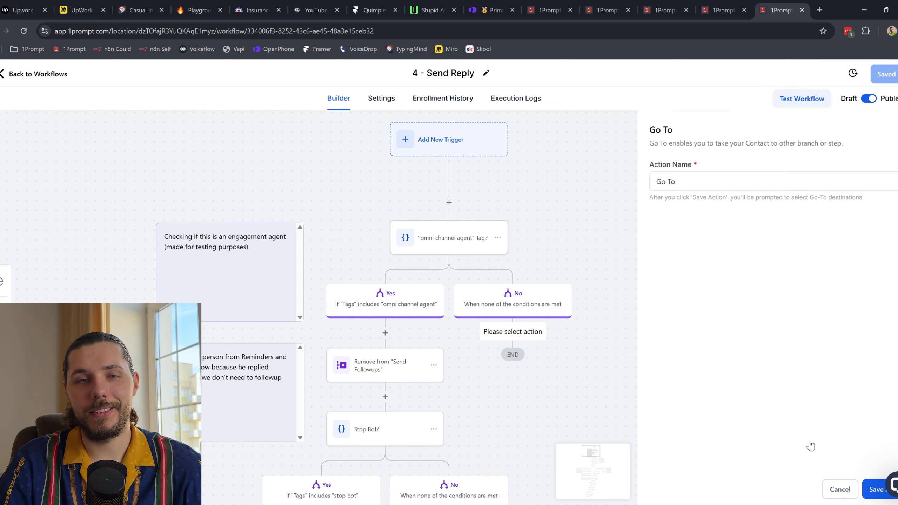
click(491, 5)
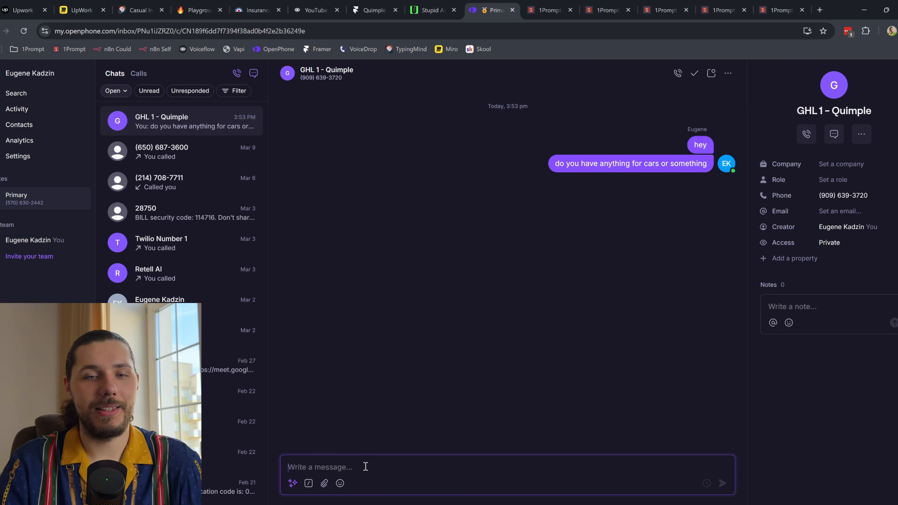
Step: Send 'HEY', a self-introduction, and the copied cars question again in the OpenPhone chat
text(HEY)
key(Return)
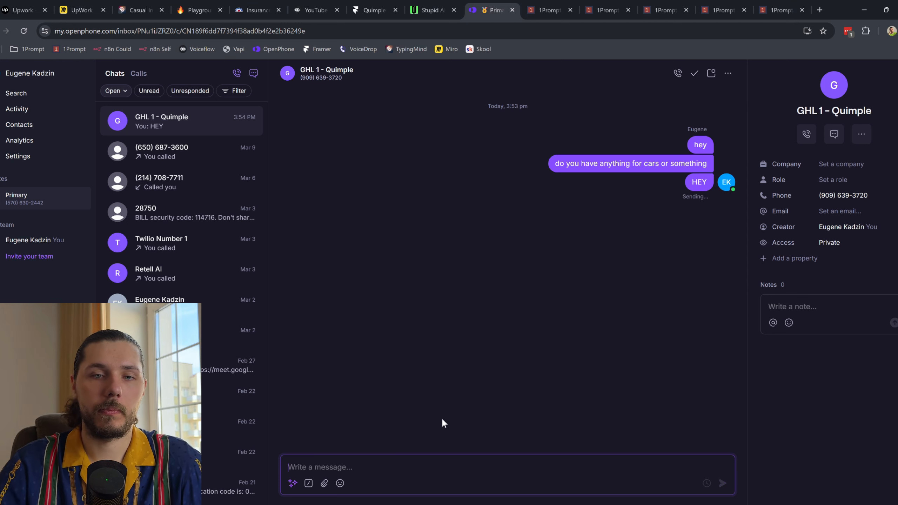
triple_click(649, 164)
key(ctrl+c)
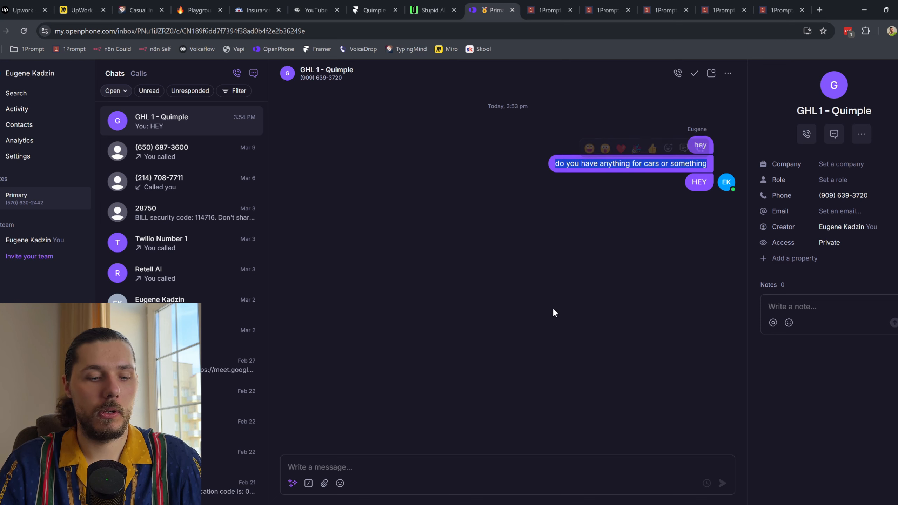
click(393, 478)
text(I am James)
key(Return)
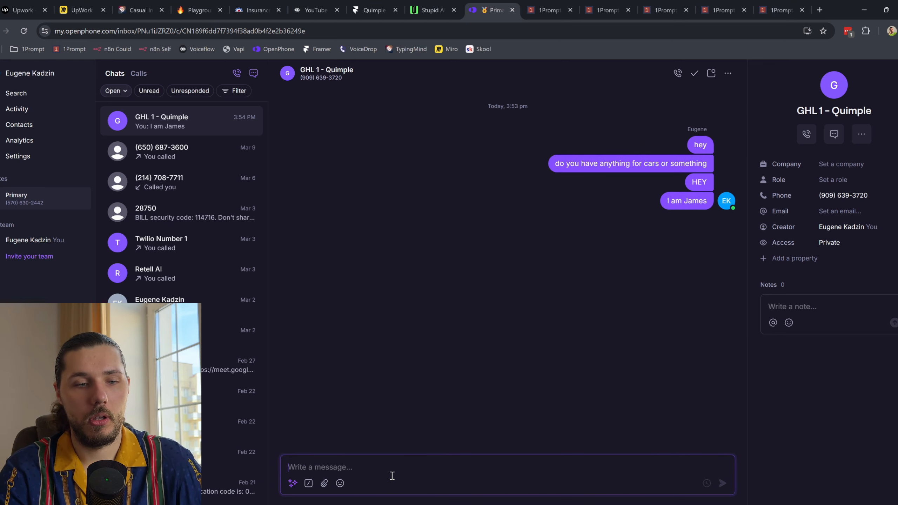
key(ctrl+v)
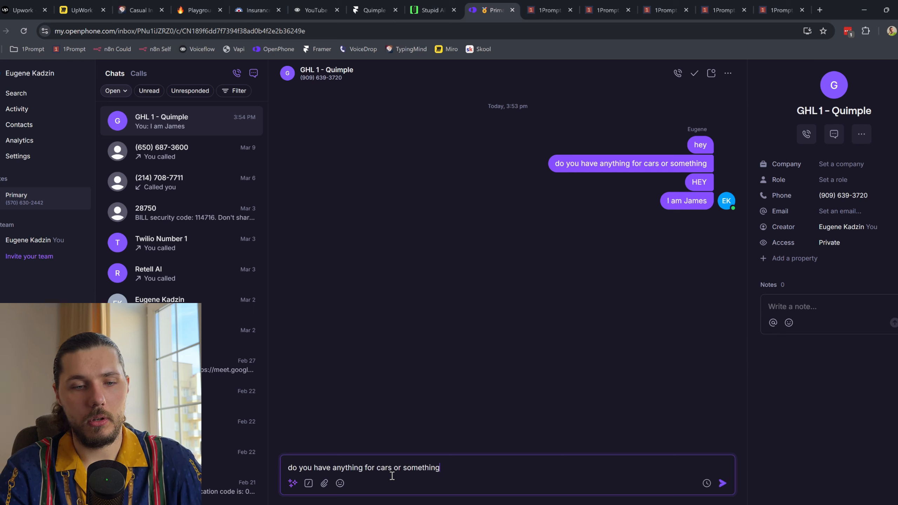
key(Return)
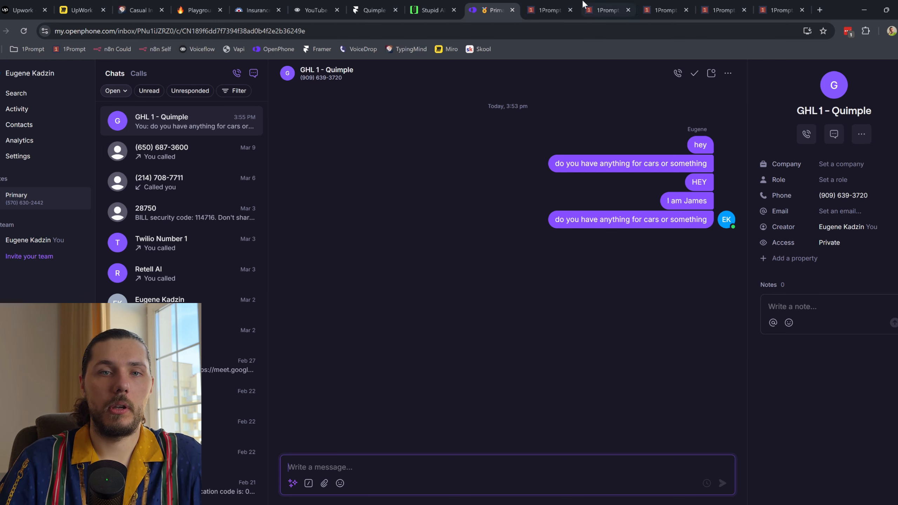
click(565, 5)
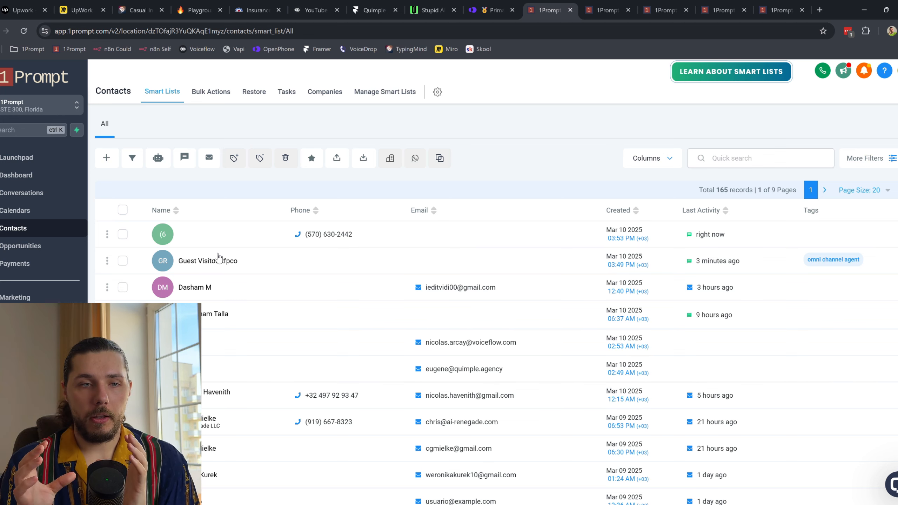
Step: Open the newest test contact's details from the Contacts list
click(20, 246)
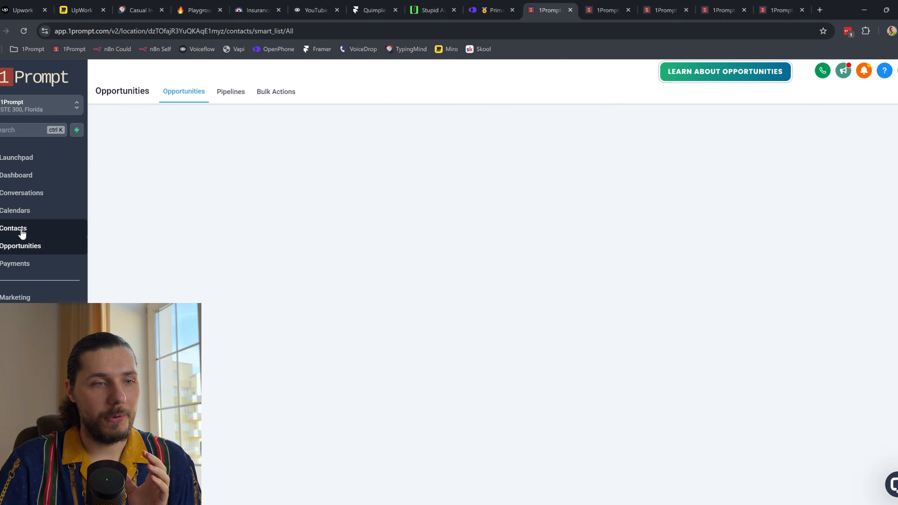
click(21, 230)
click(234, 230)
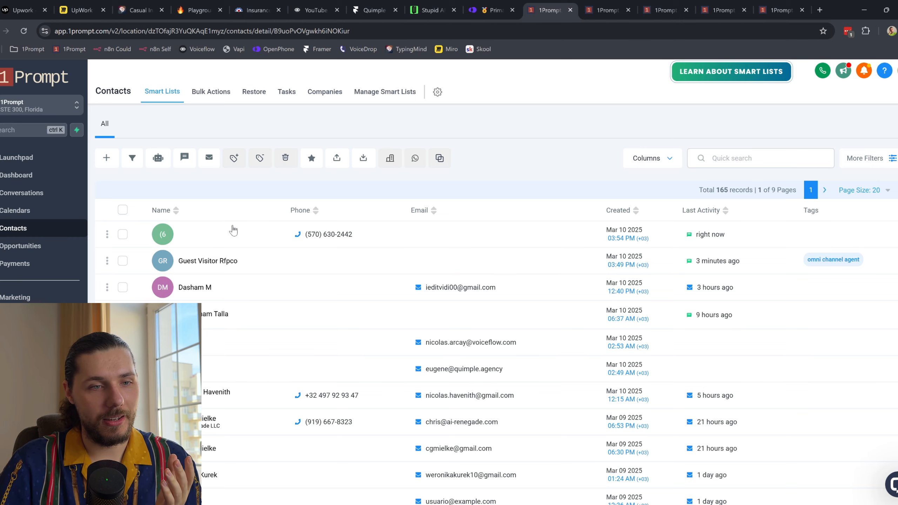
scroll(231, 307, down, 10)
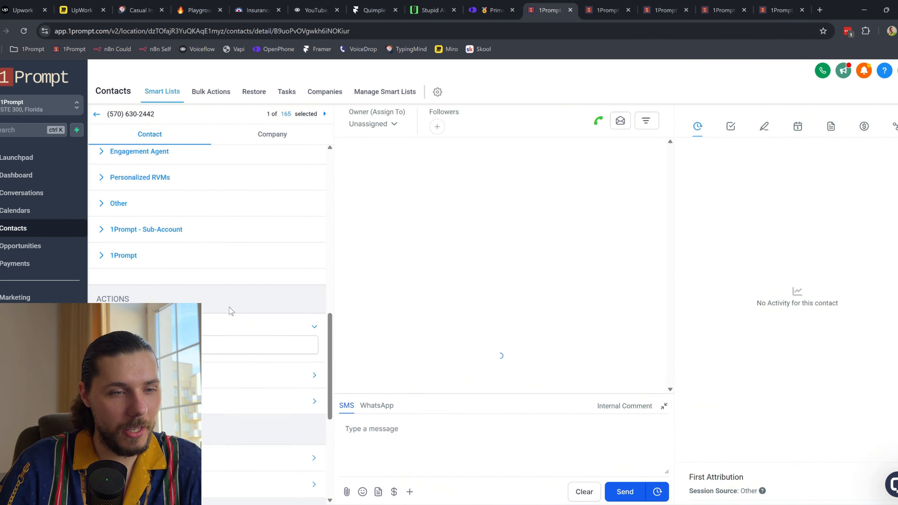
scroll(162, 272, down, 3)
Step: Tag the contact 'omni channel agent', then refresh the Wait & Group DMs enrollment history
click(146, 202)
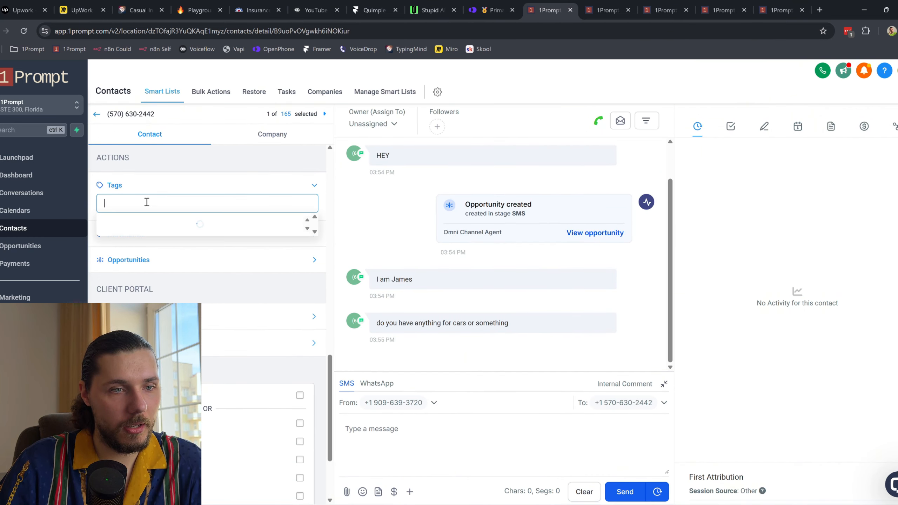
text(on)
key(BackSpace)
text(,)
key(BackSpace)
text(m)
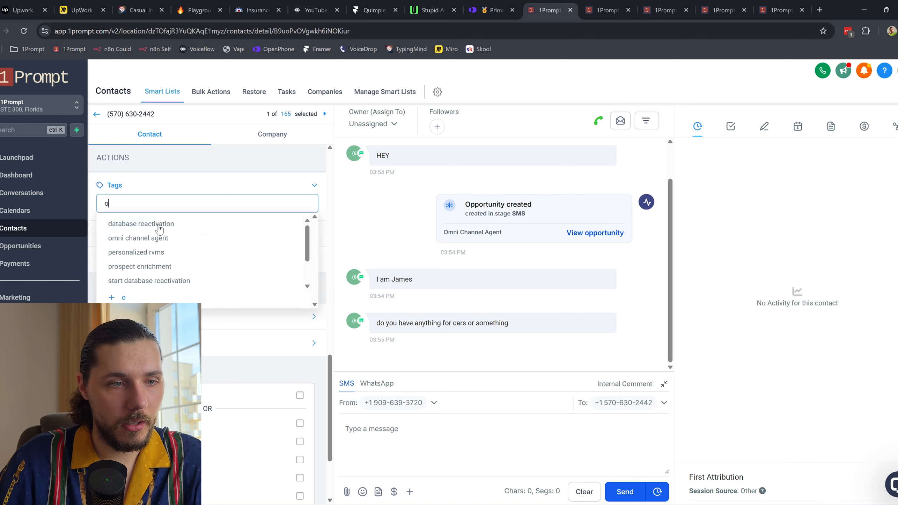
click(169, 243)
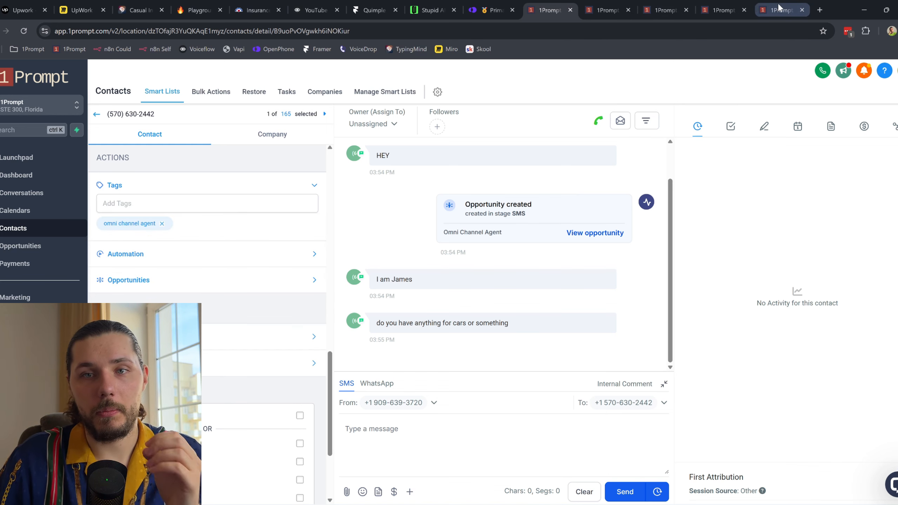
click(727, 9)
click(740, 185)
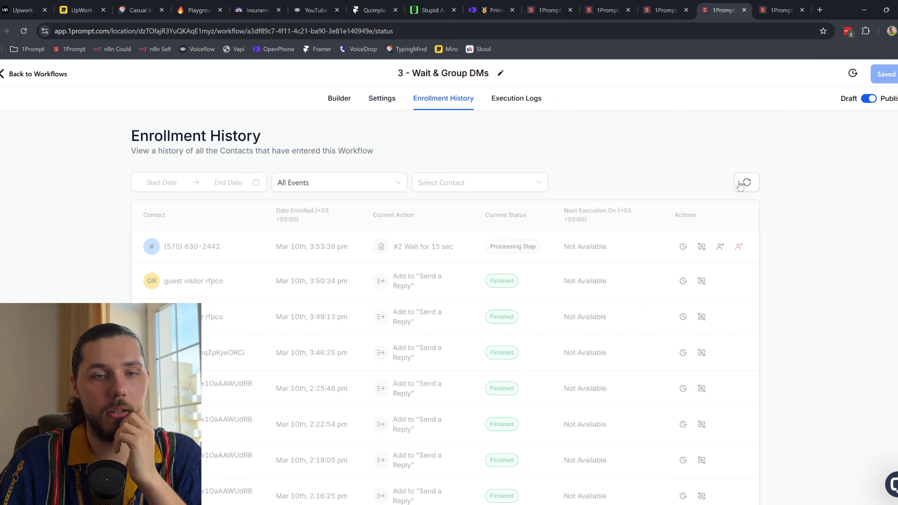
Step: Check the 4 - Send Reply workflow's Enrollment History, then go back to the test contact's record
click(778, 10)
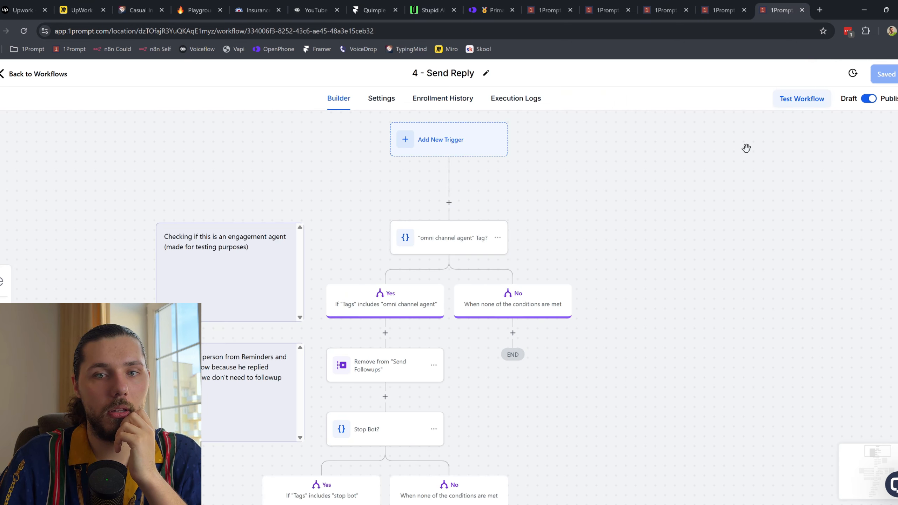
click(455, 99)
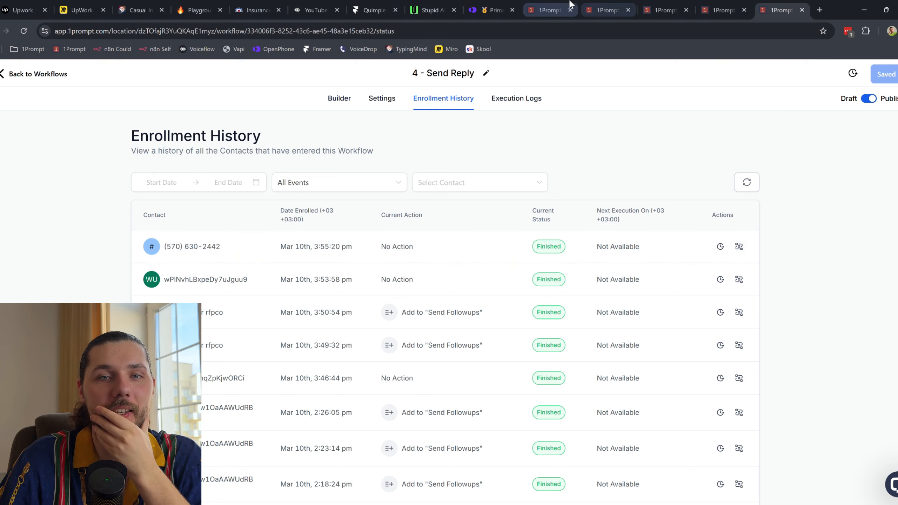
click(541, 11)
scroll(221, 242, down, 10)
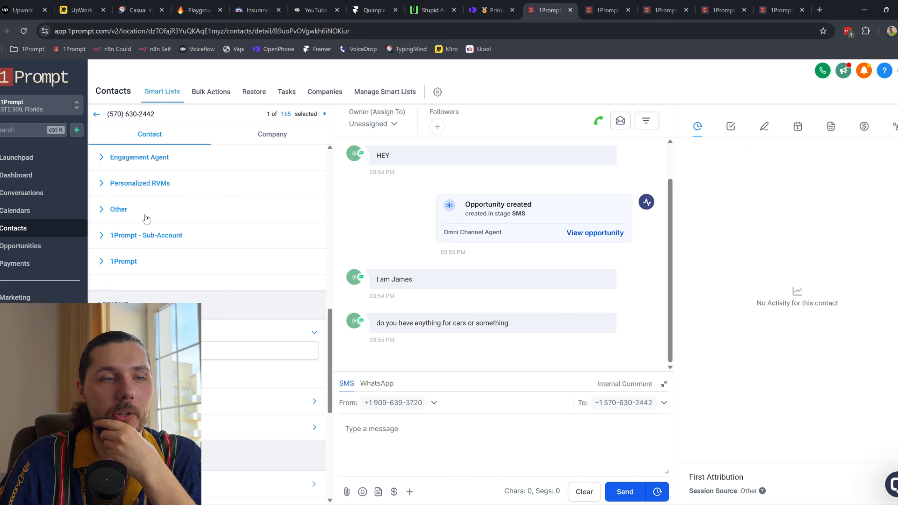
Step: Expand the Omni-Channel Agent fields and clear the DM1, DM2 and DM3 text
click(145, 212)
scroll(161, 248, up, 3)
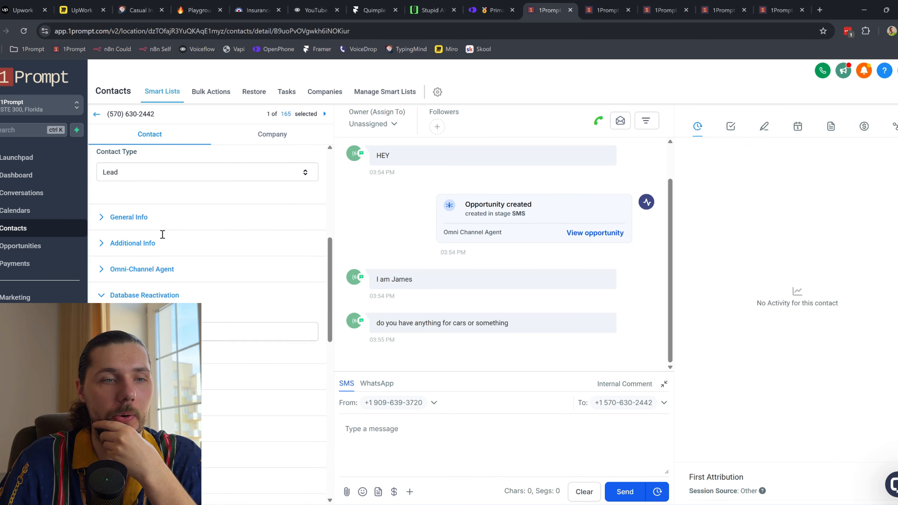
click(153, 274)
scroll(152, 275, down, 3)
drag(129, 209, 98, 202)
key(BackSpace)
triple_click(144, 253)
key(BackSpace)
triple_click(232, 293)
key(BackSpace)
Step: Enter the contact's required first name and save the contact
key(Return)
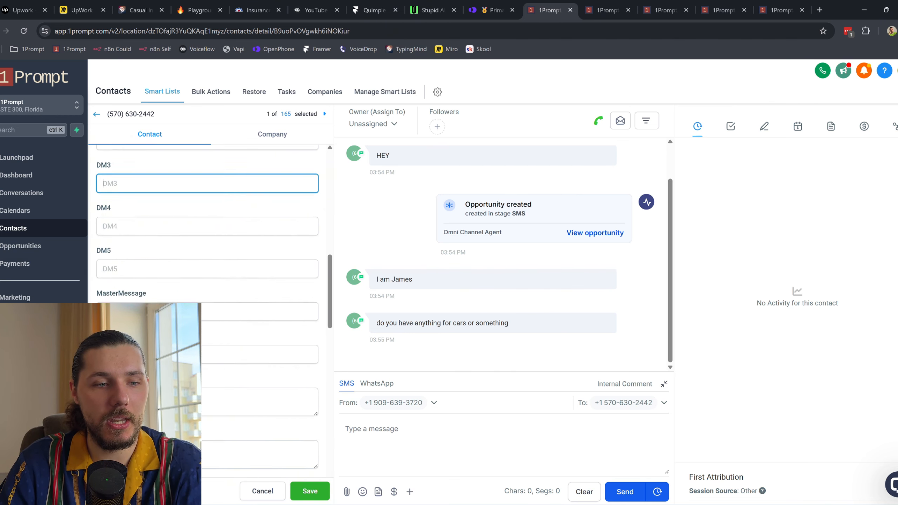
click(143, 212)
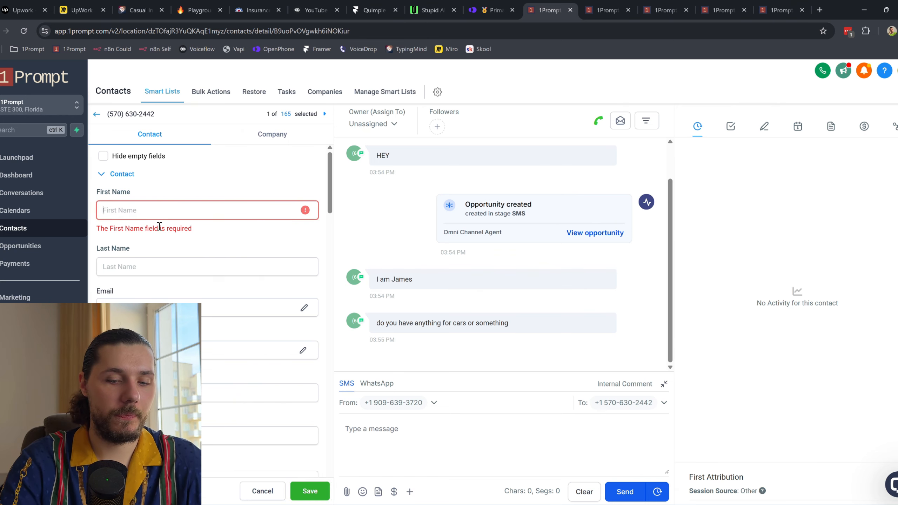
text(James)
click(309, 490)
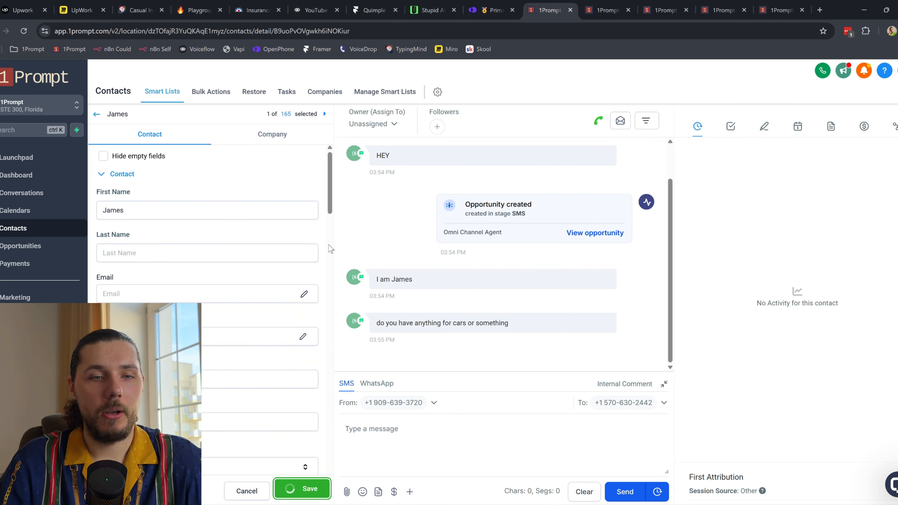
scroll(162, 267, down, 10)
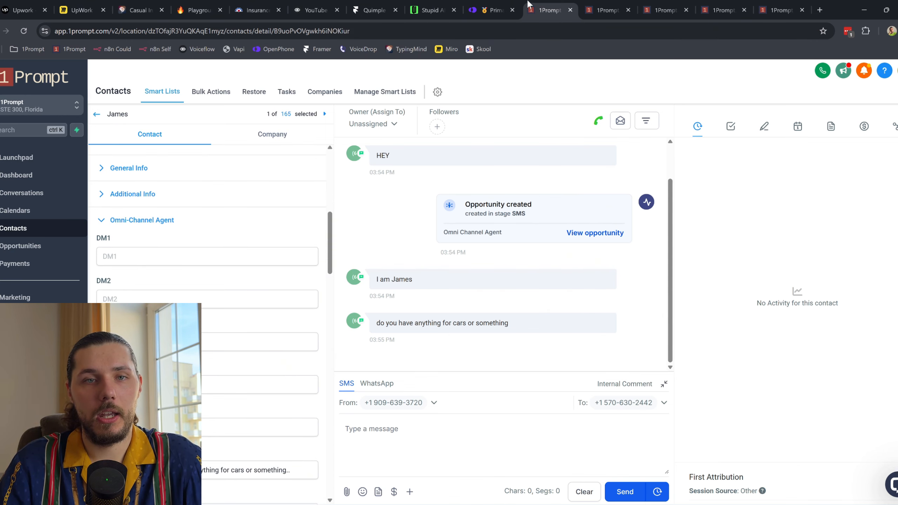
click(498, 6)
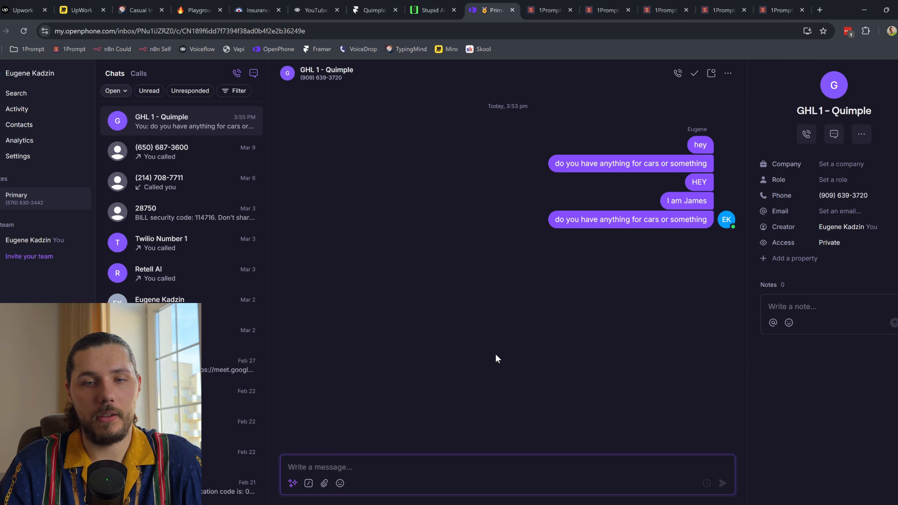
Step: Send the texts 'sup' and a self-introduction to the agent
text(sup)
key(Return)
text(I am james)
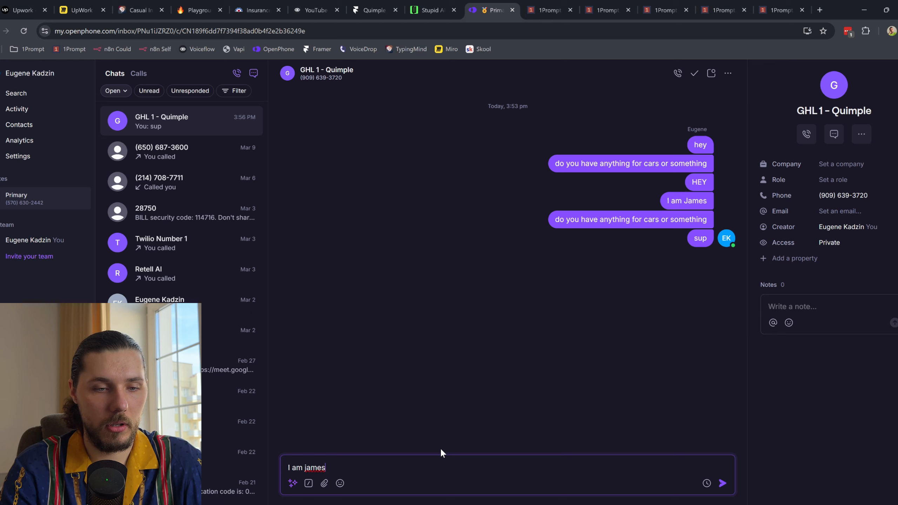
key(Return)
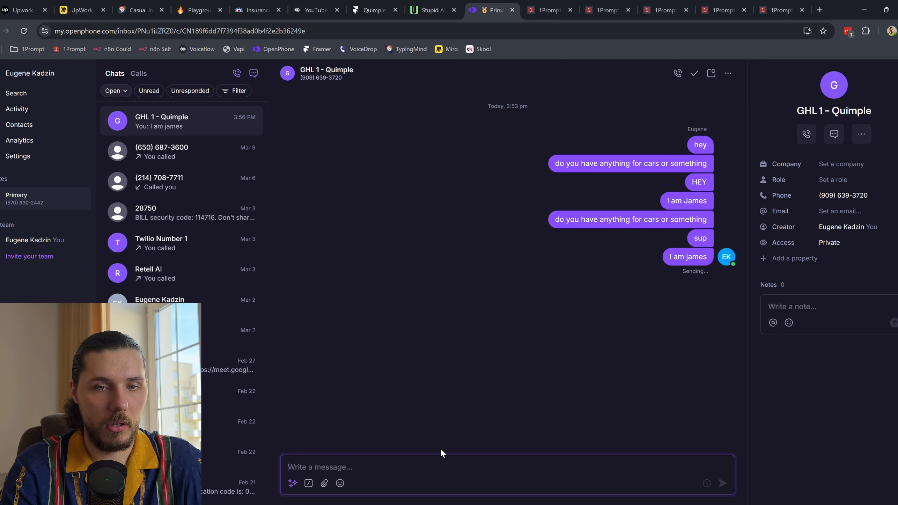
Step: Resend the earlier question about cars by pasting it into the message box
triple_click(654, 219)
key(ctrl+c)
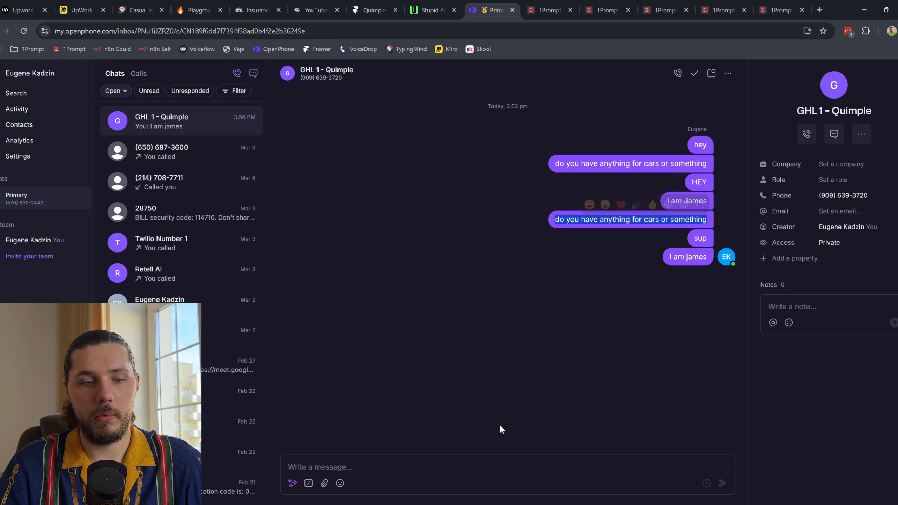
click(368, 474)
key(ctrl+v)
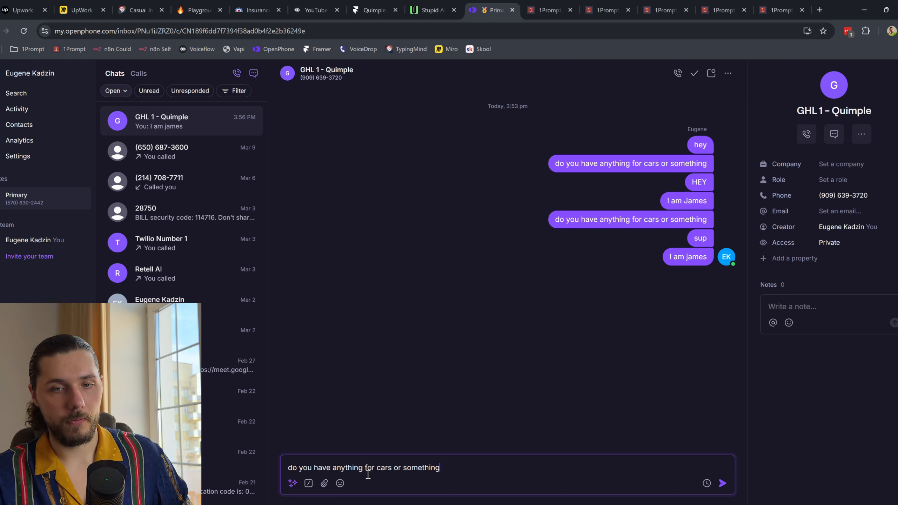
key(Return)
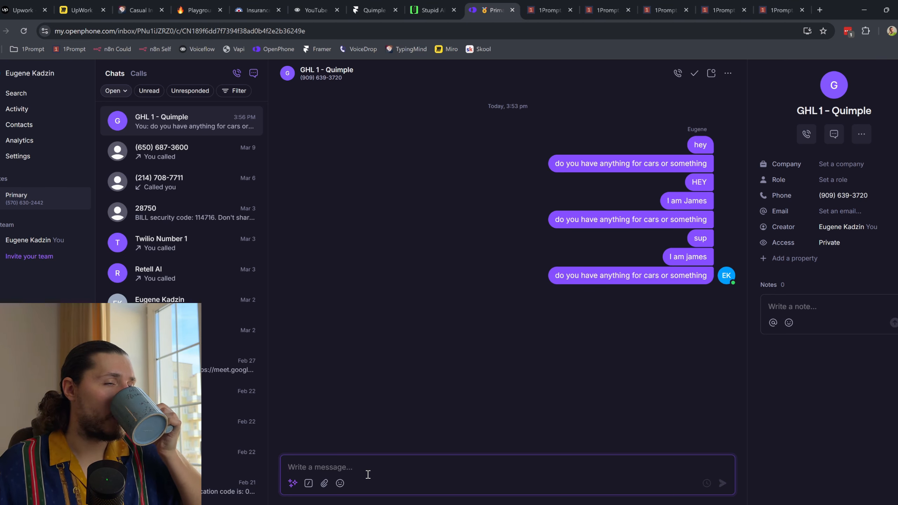
click(549, 10)
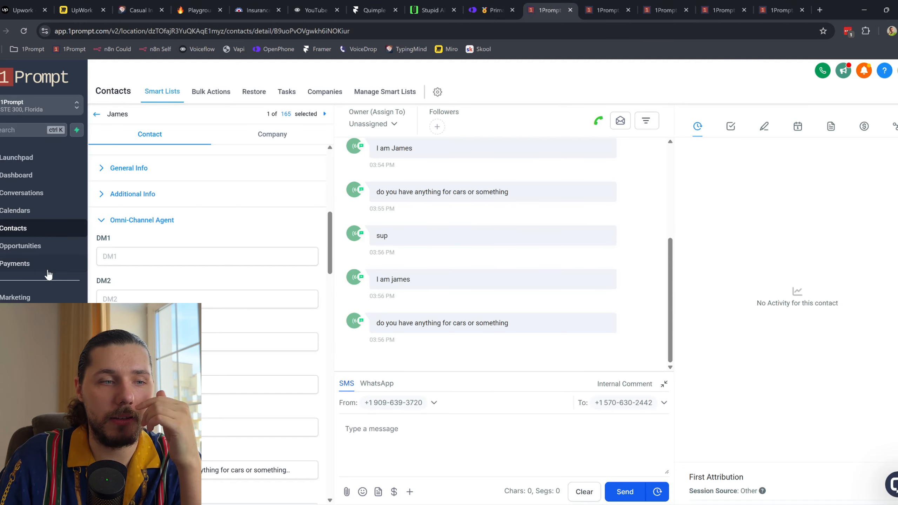
Step: Refresh the Wait & Group DMs and Send Reply enrollment histories to watch the new run
click(21, 315)
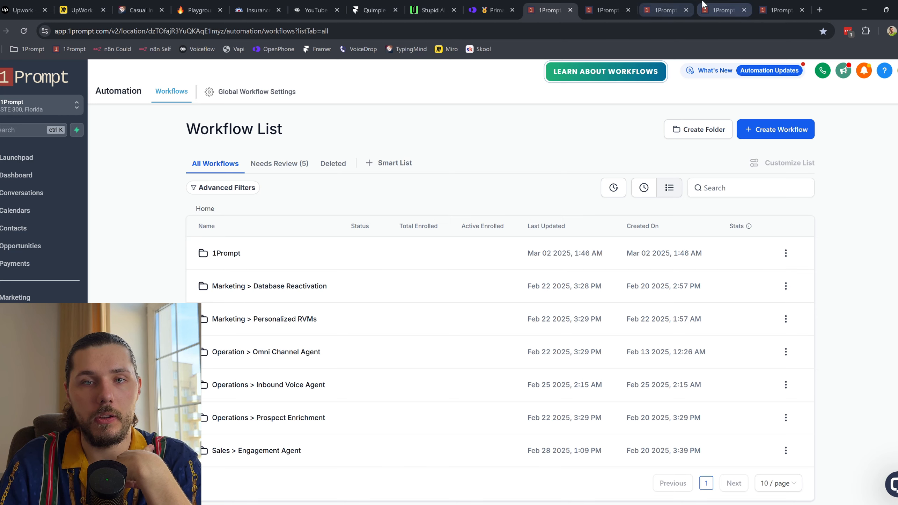
click(720, 10)
click(746, 182)
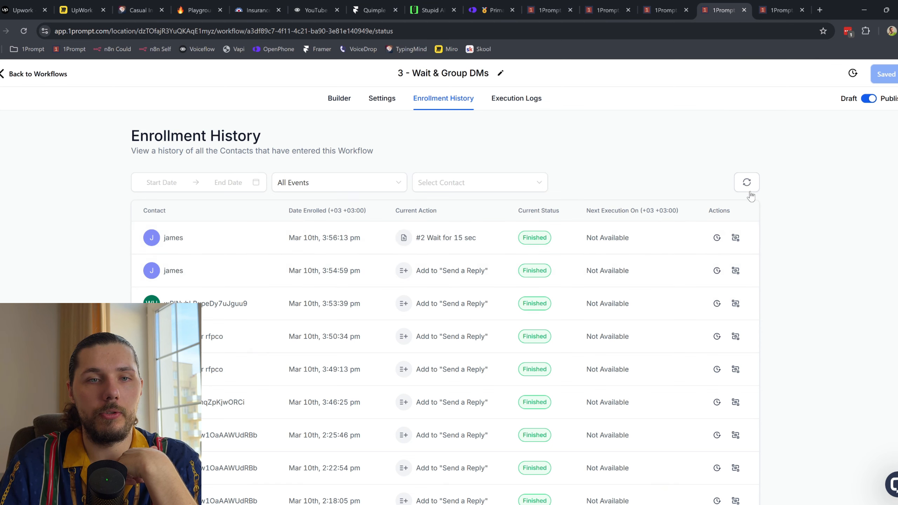
click(746, 186)
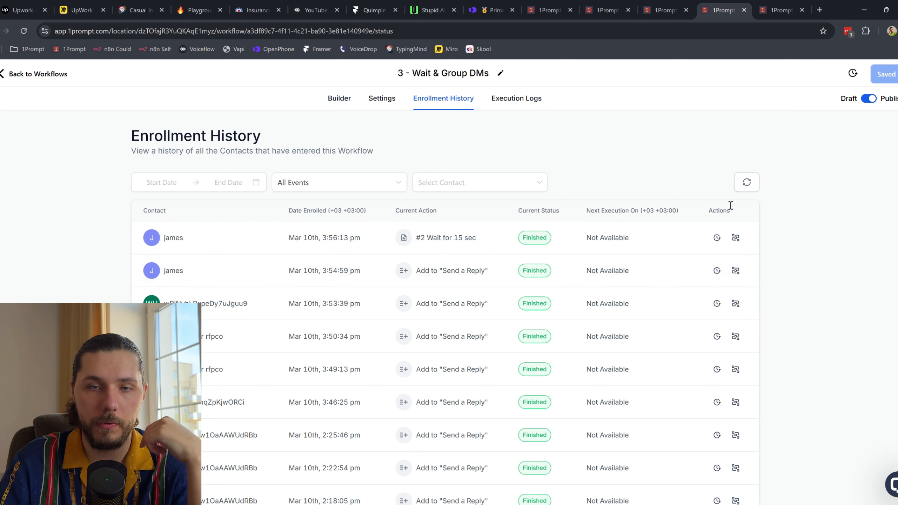
click(753, 186)
key(ctrl+Tab)
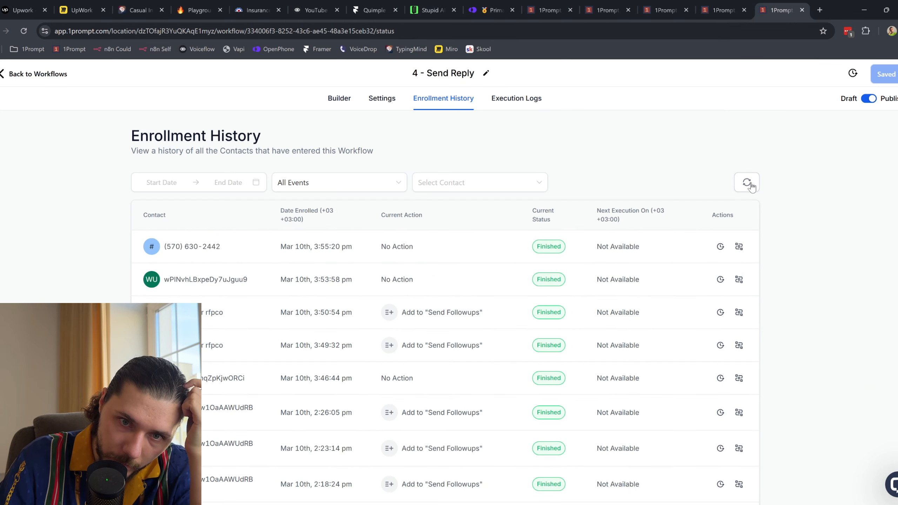
click(753, 184)
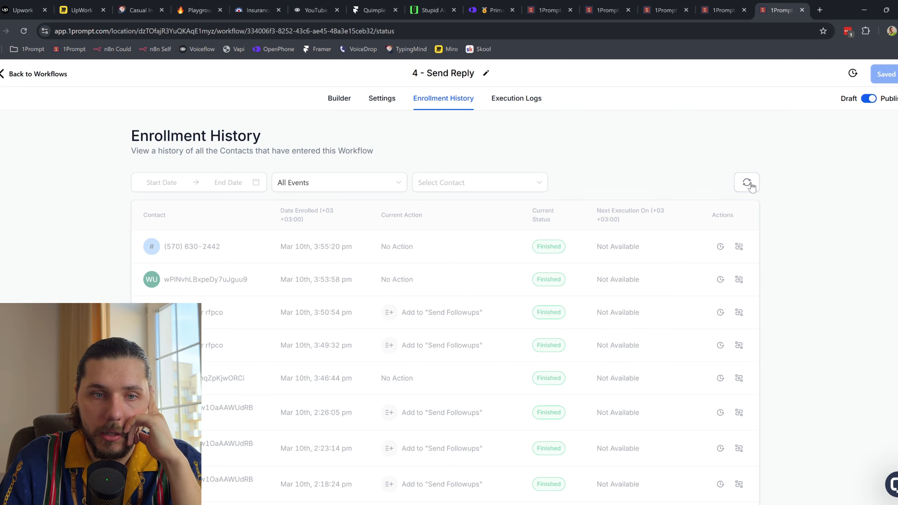
click(751, 185)
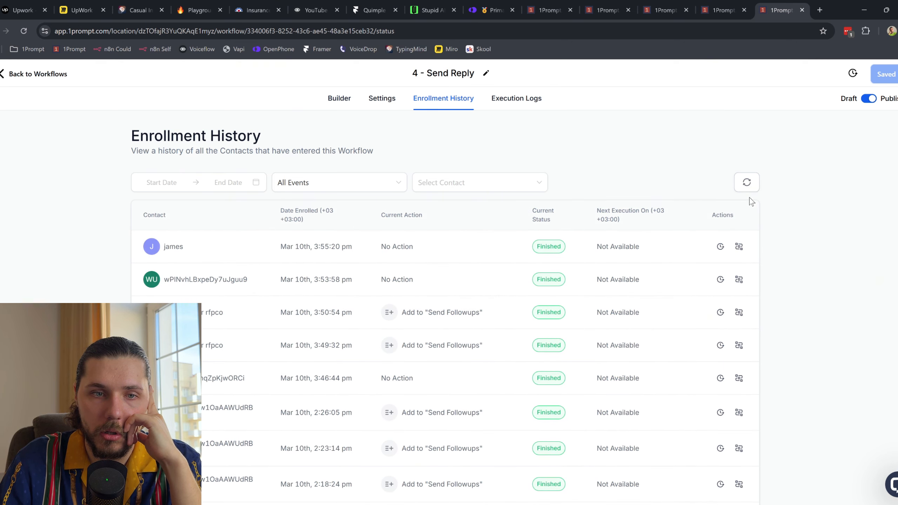
Step: Open the newest test contact's record from the contacts list
click(549, 10)
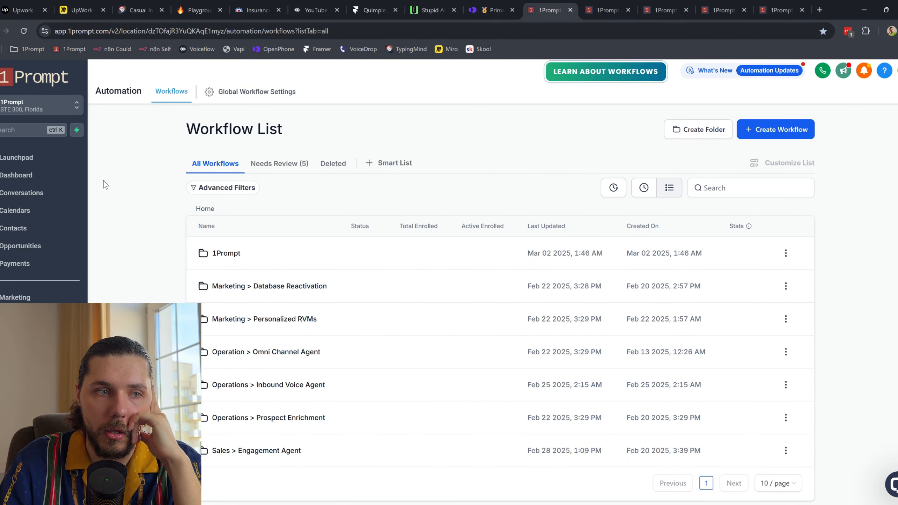
click(38, 234)
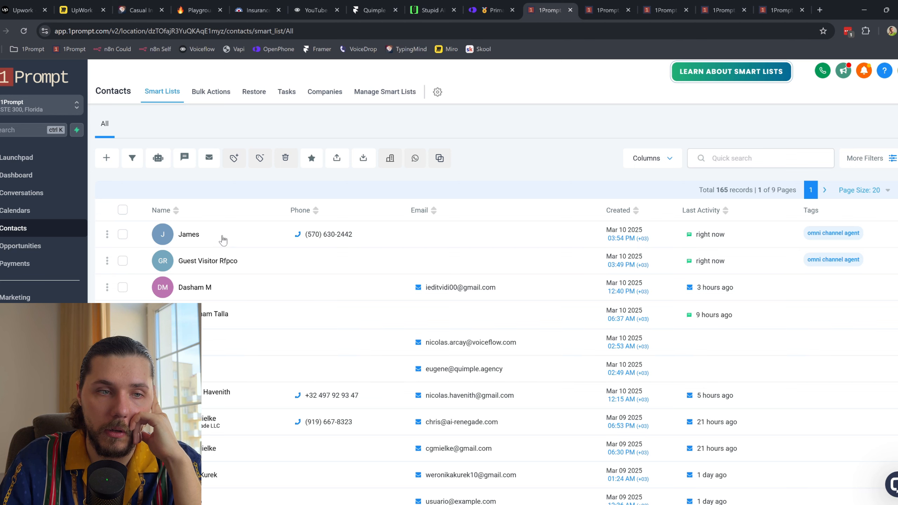
click(223, 240)
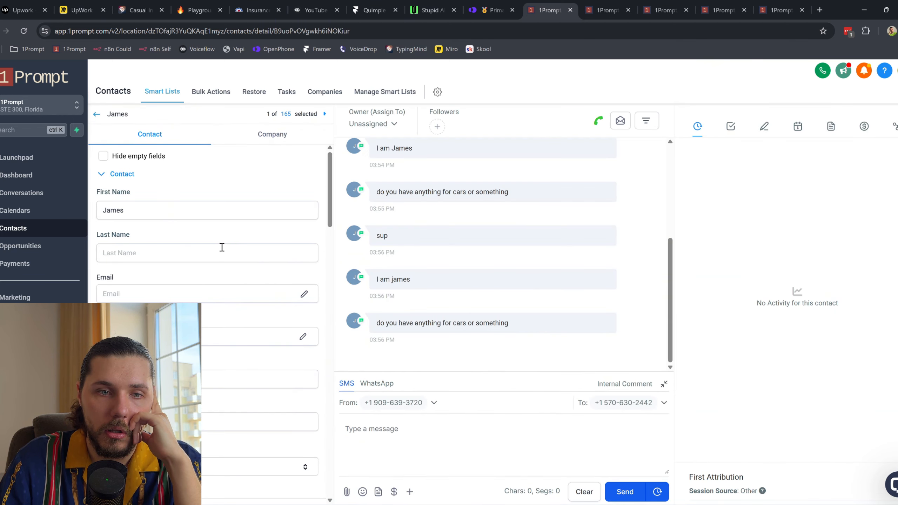
Step: Delete the test contact from the contacts list, confirming with DELETE
scroll(214, 287, down, 15)
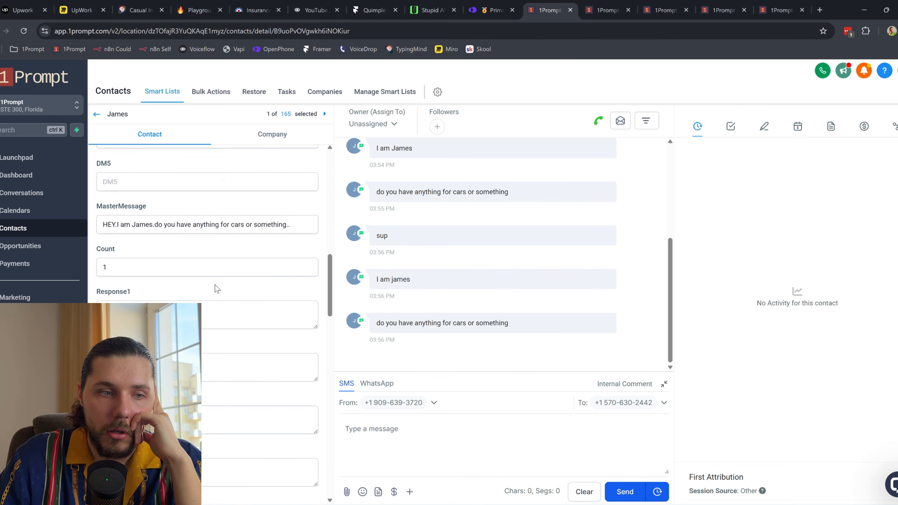
scroll(216, 288, up, 10)
click(98, 115)
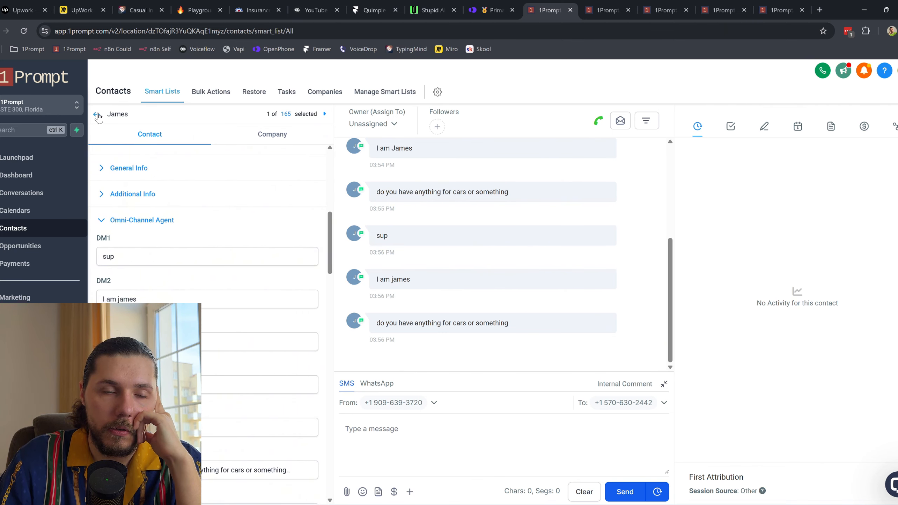
click(123, 235)
click(286, 158)
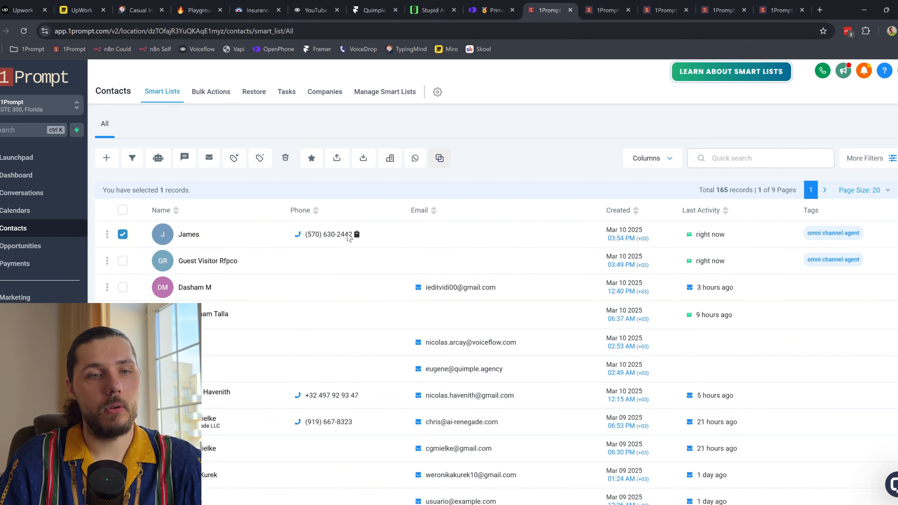
click(390, 332)
text(DELETE)
click(570, 407)
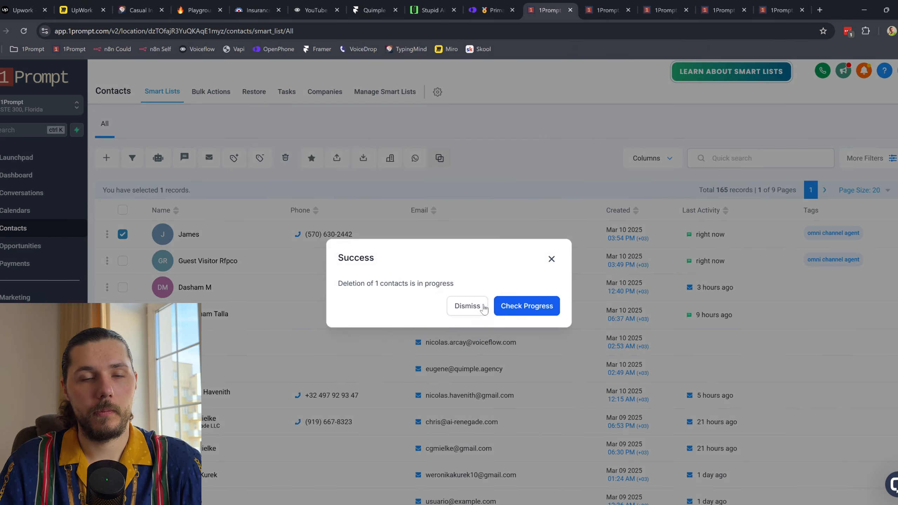
click(483, 308)
Step: Resend the cars question from OpenPhone and open 1Prompt's Opportunities page
click(509, 4)
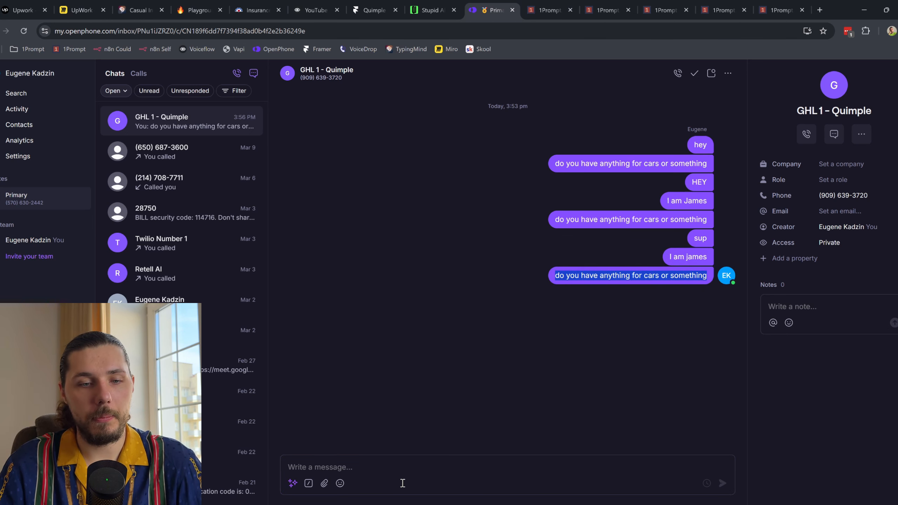
click(389, 469)
key(ctrl+v)
key(Return)
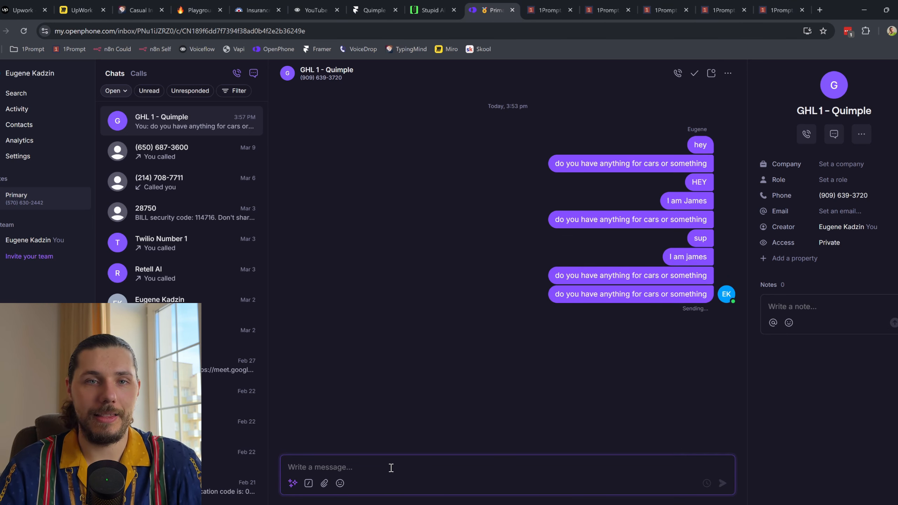
click(548, 10)
click(21, 249)
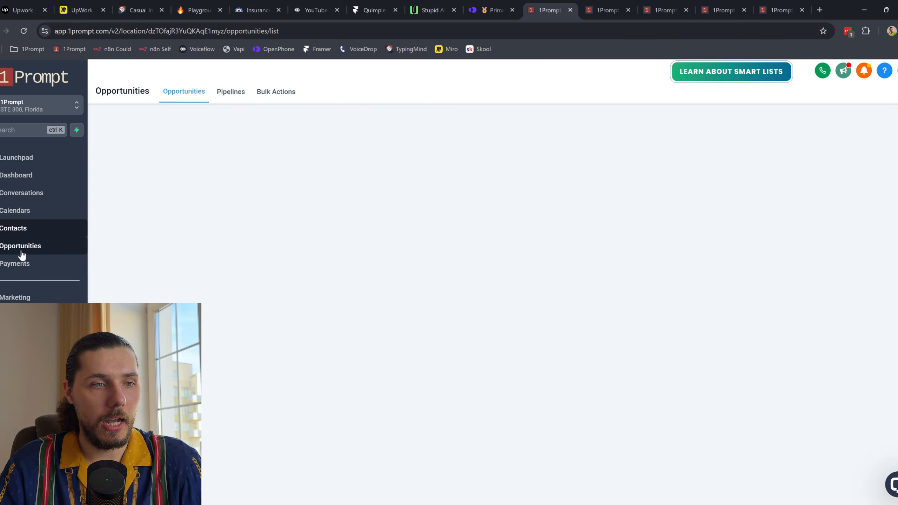
Step: Go back to Contacts and open the newly re-created top contact's record
click(29, 235)
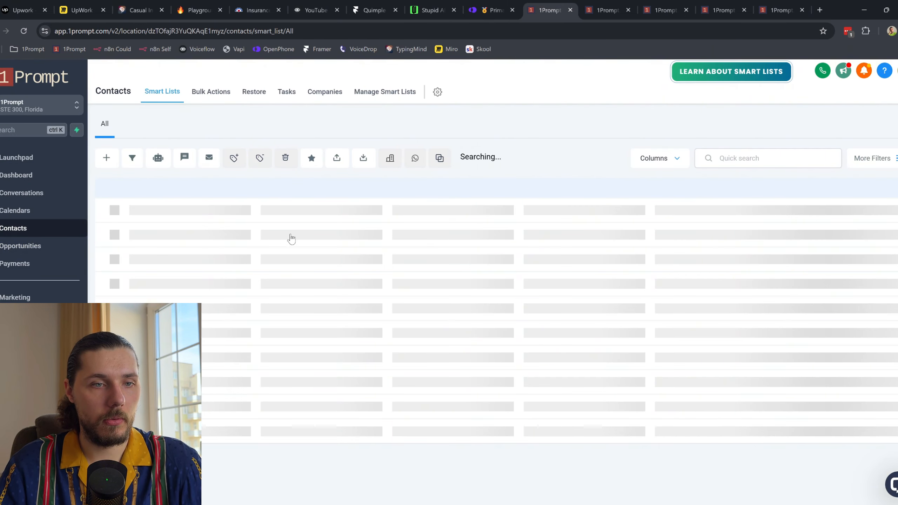
click(49, 250)
click(45, 235)
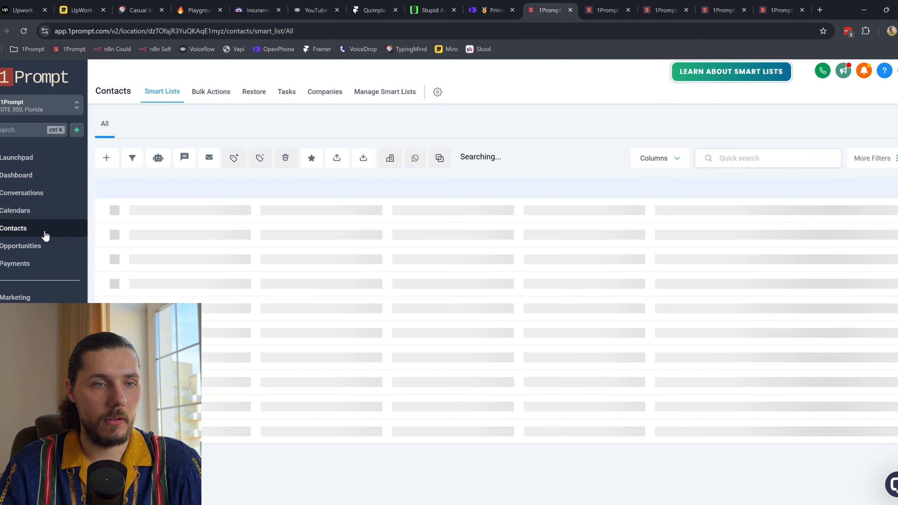
click(228, 237)
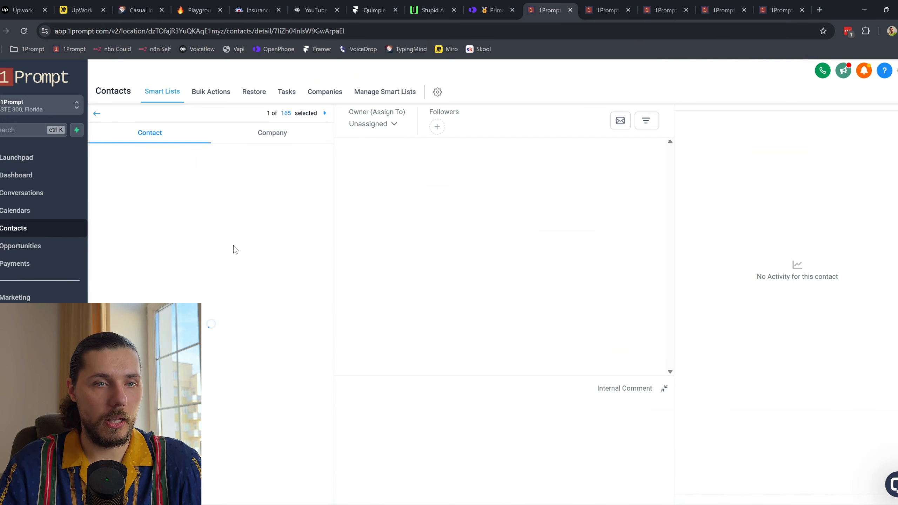
Step: Scroll through the contact's fields, checking one field's choices without changing it
scroll(251, 293, down, 15)
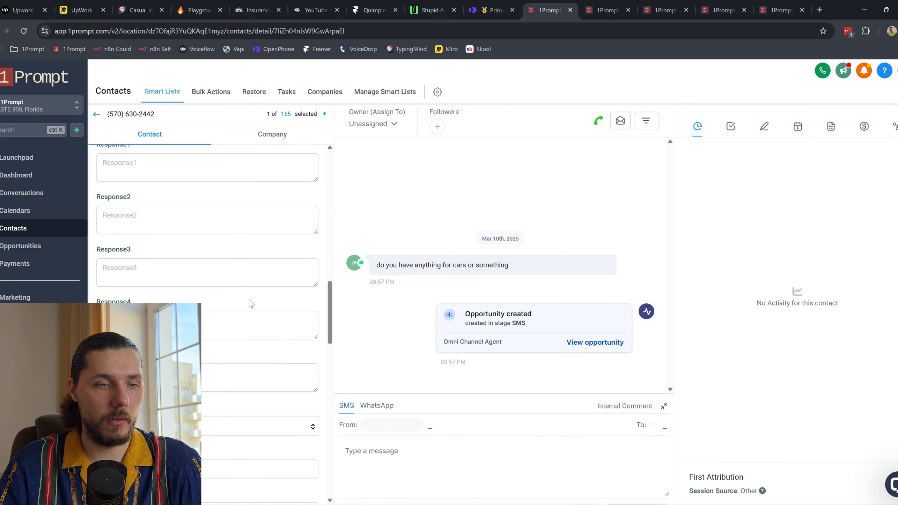
scroll(250, 304, down, 4)
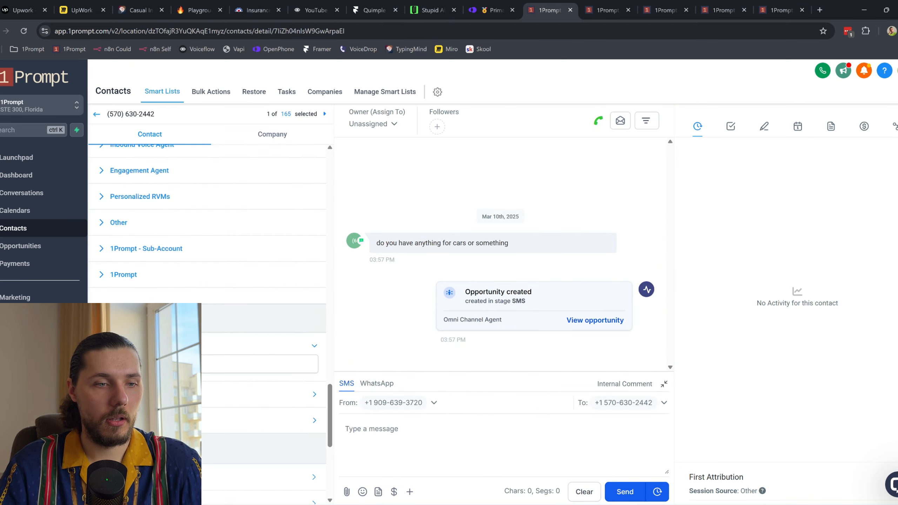
click(260, 364)
click(159, 385)
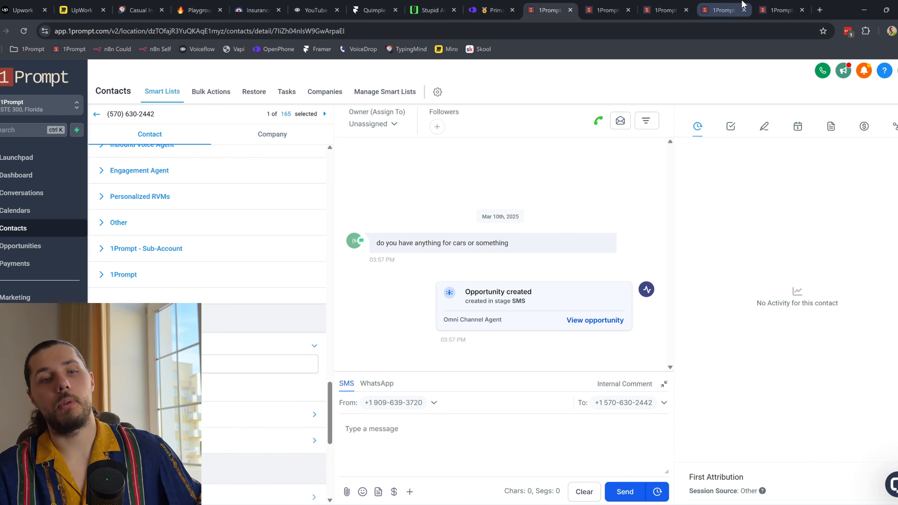
click(743, 4)
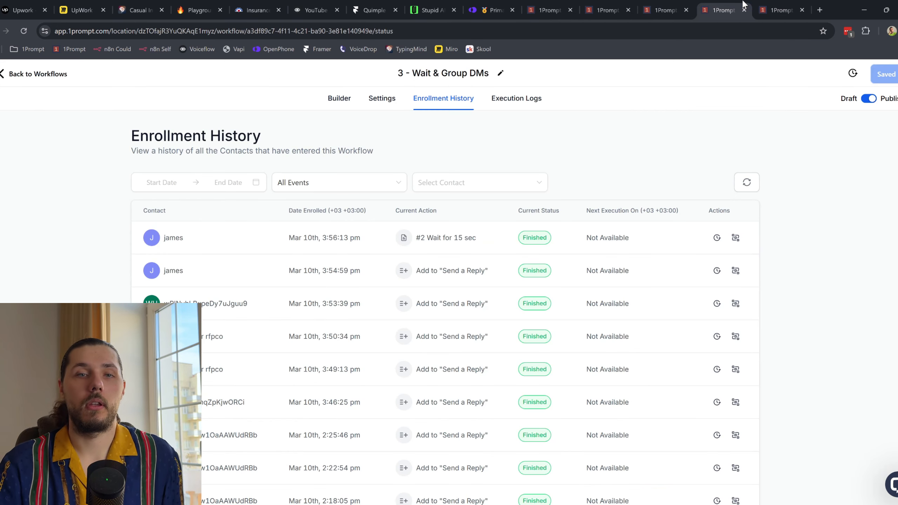
Step: Refresh the Wait & Group DMs, then Send Reply enrollment history until the reply run finishes
click(742, 181)
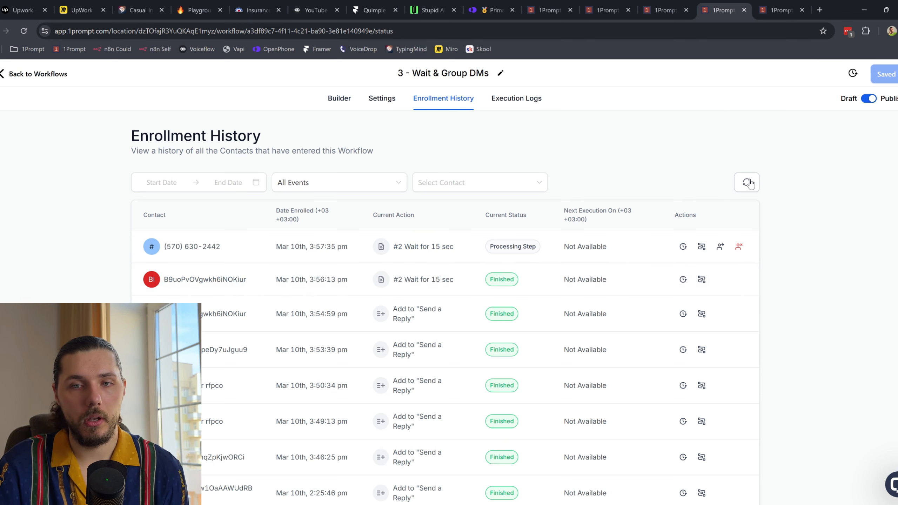
click(748, 183)
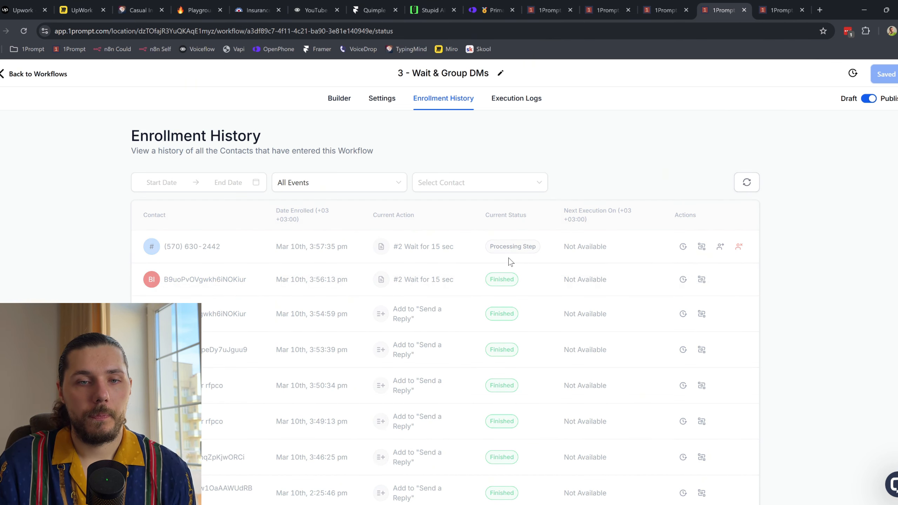
click(780, 10)
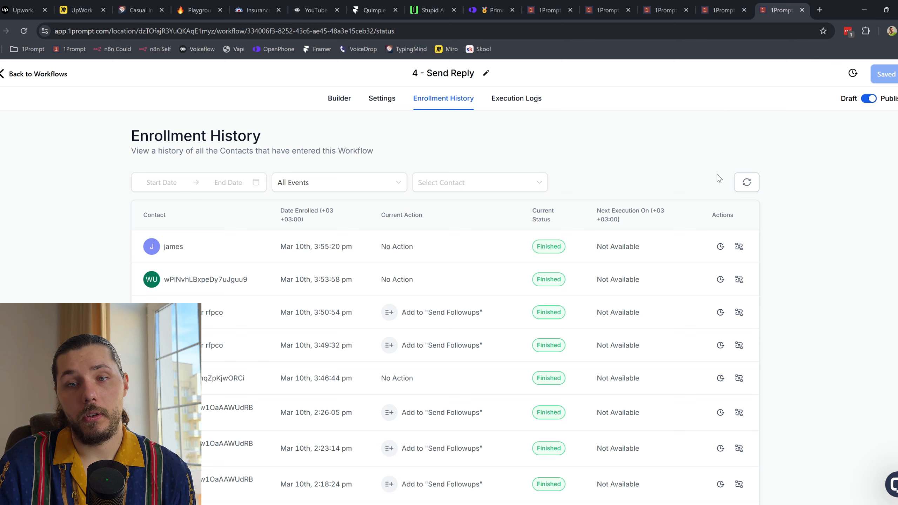
click(748, 183)
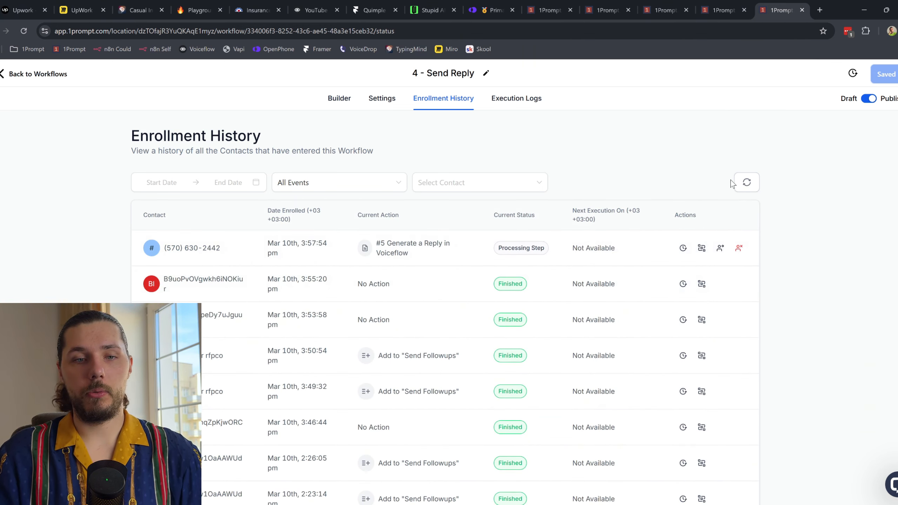
click(746, 187)
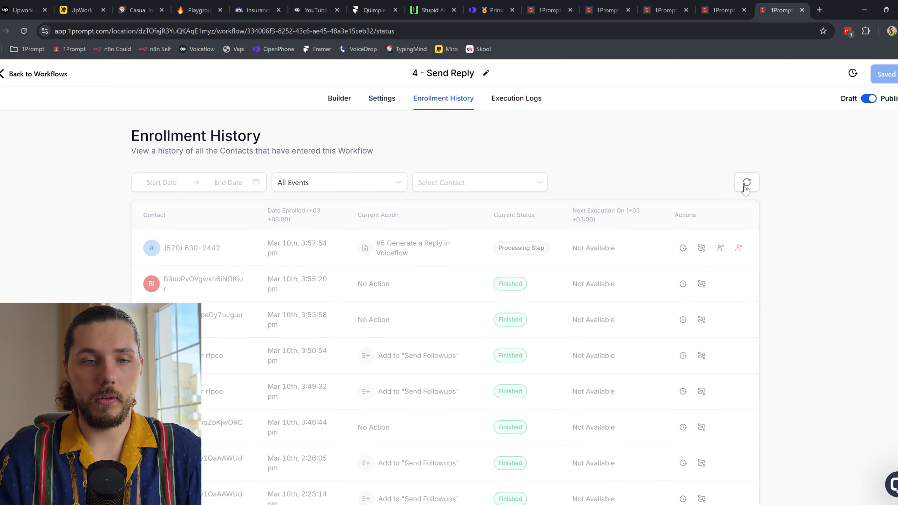
click(746, 190)
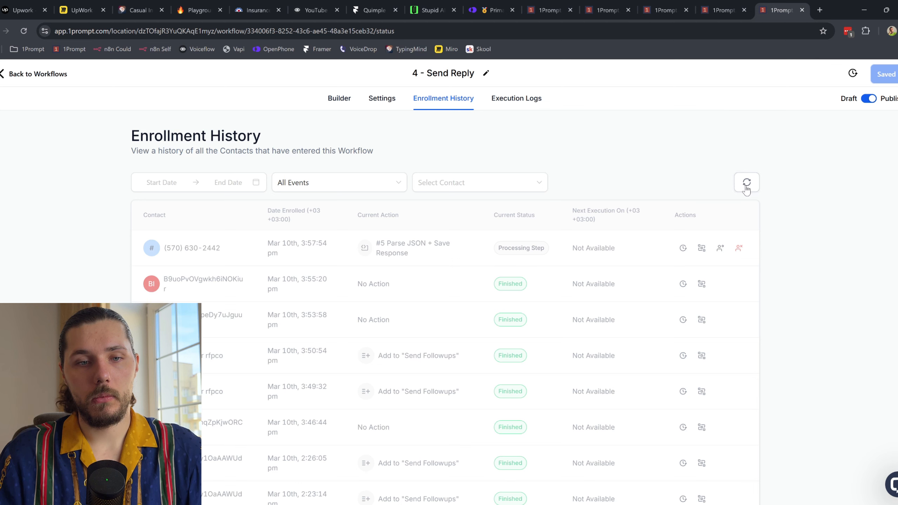
click(746, 188)
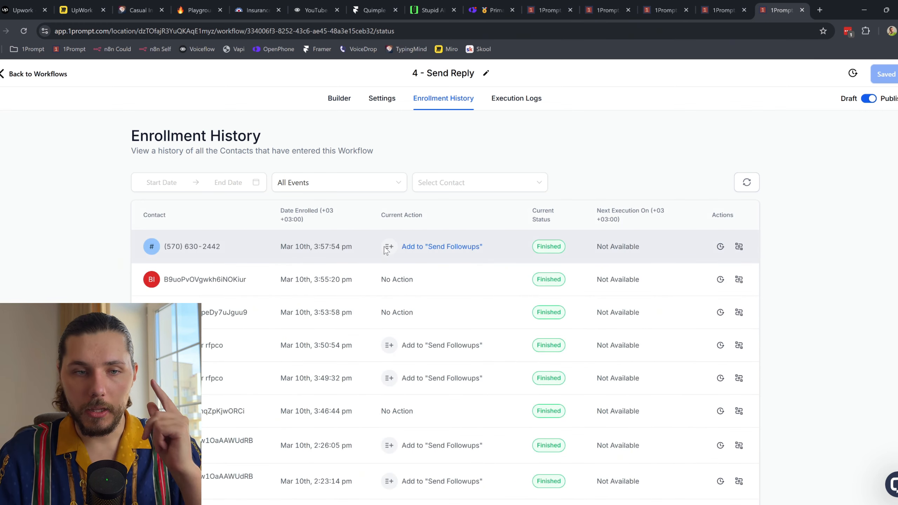
click(745, 183)
click(489, 10)
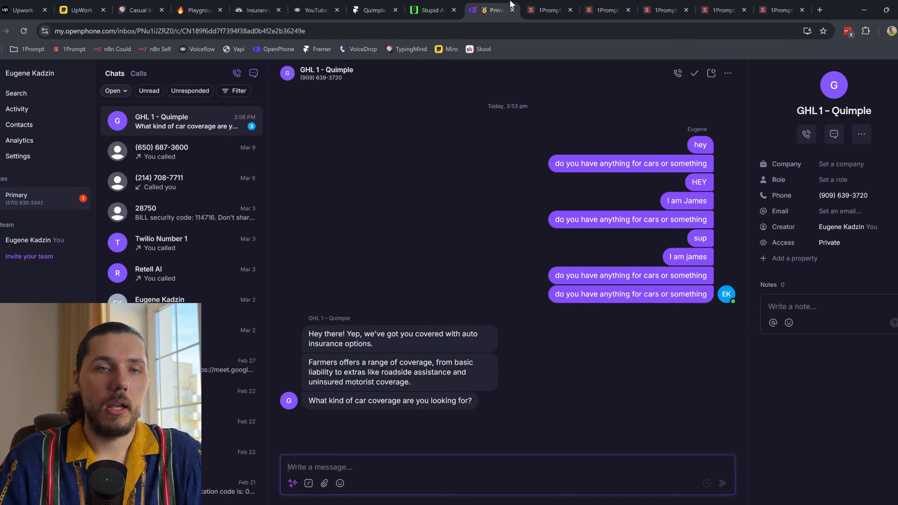
Step: Read the agent's Farmers auto-insurance reply in OpenPhone, then return to the Send Reply workflow
drag(356, 334, 416, 338)
click(417, 339)
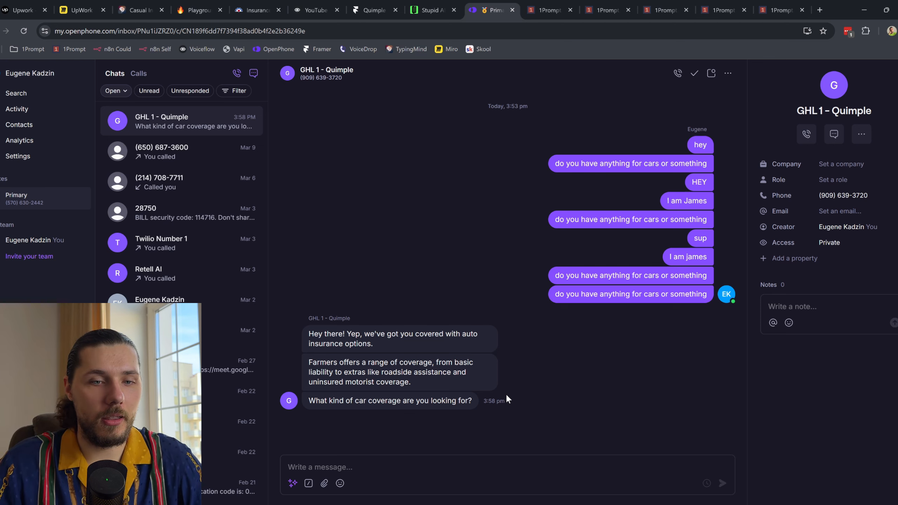
click(777, 5)
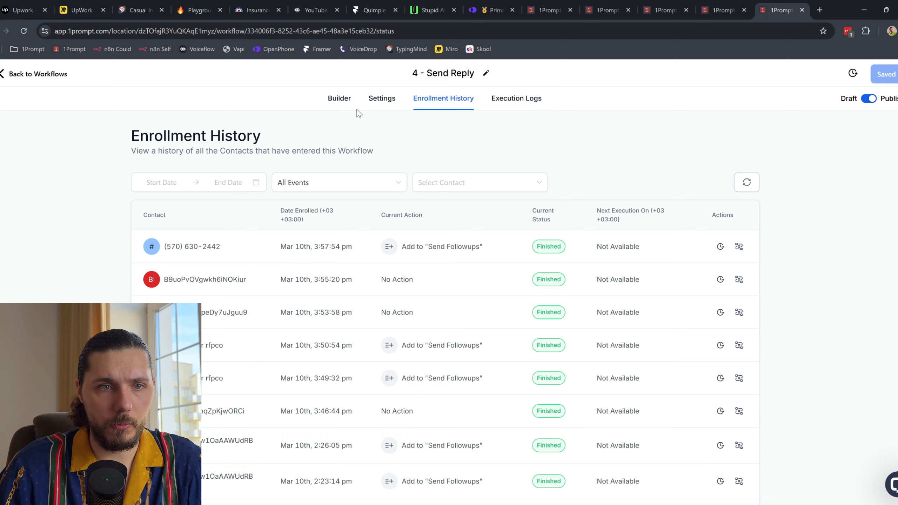
Step: Open the 4 - Send Reply builder and scroll through its SMS, WhatsApp and Instagram branches
click(339, 99)
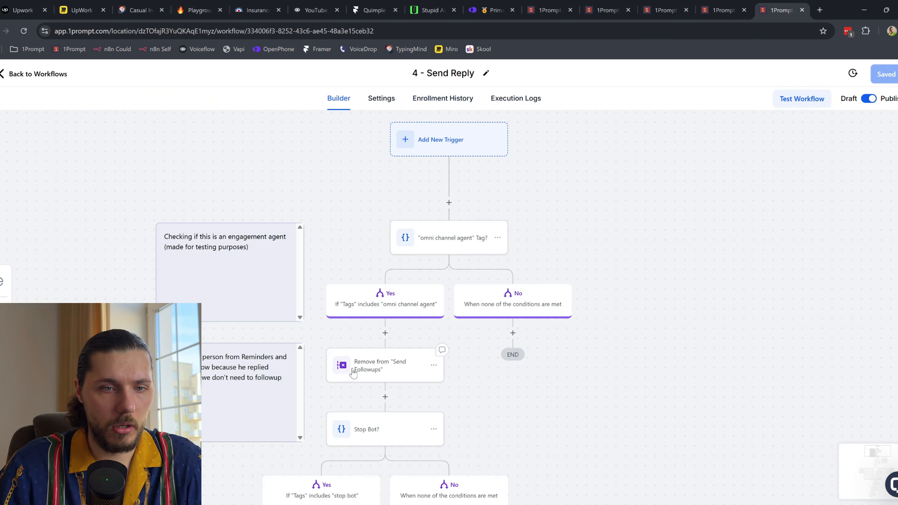
scroll(551, 368, down, 5)
scroll(512, 293, down, 5)
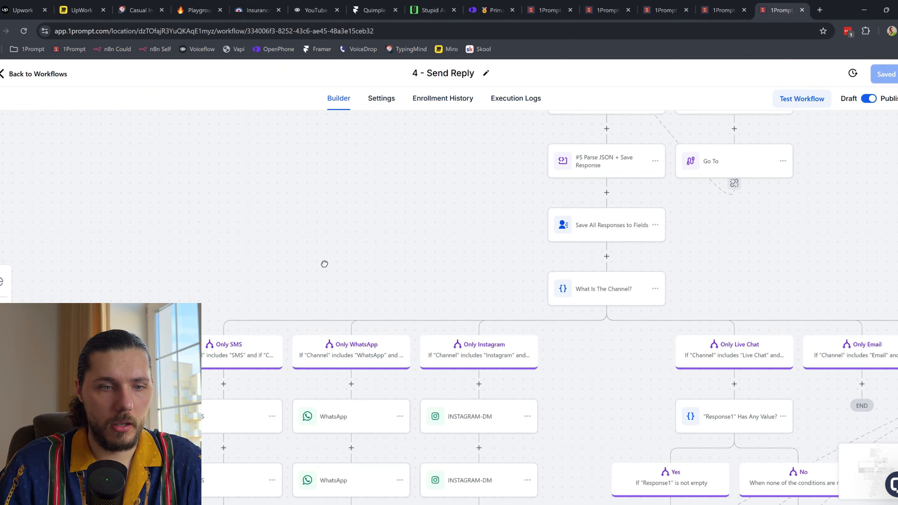
scroll(322, 263, left, 5)
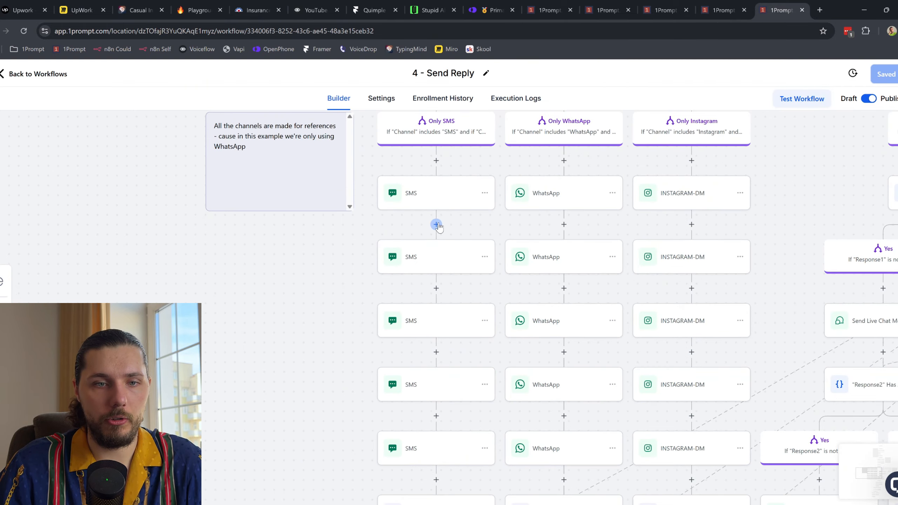
Step: Try inserting a Wait step between the first two SMS steps, then cancel it
click(433, 228)
text(wait)
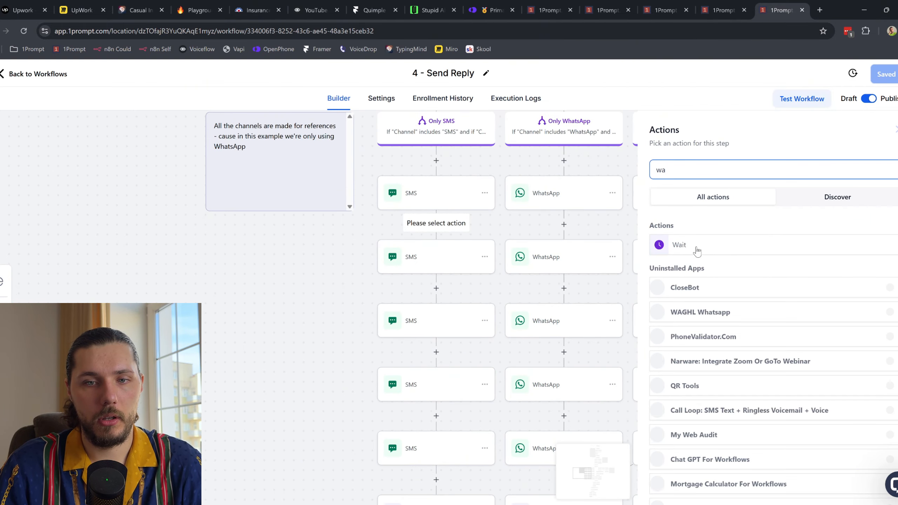
click(694, 244)
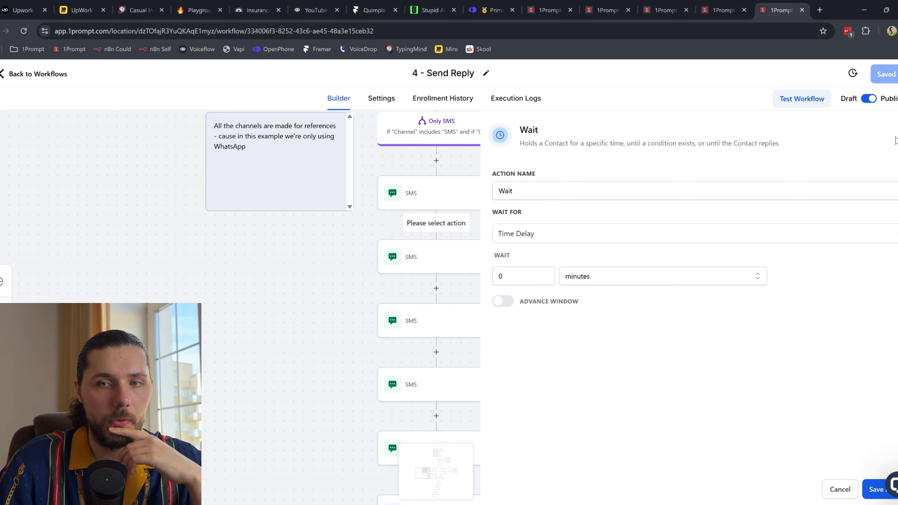
click(896, 137)
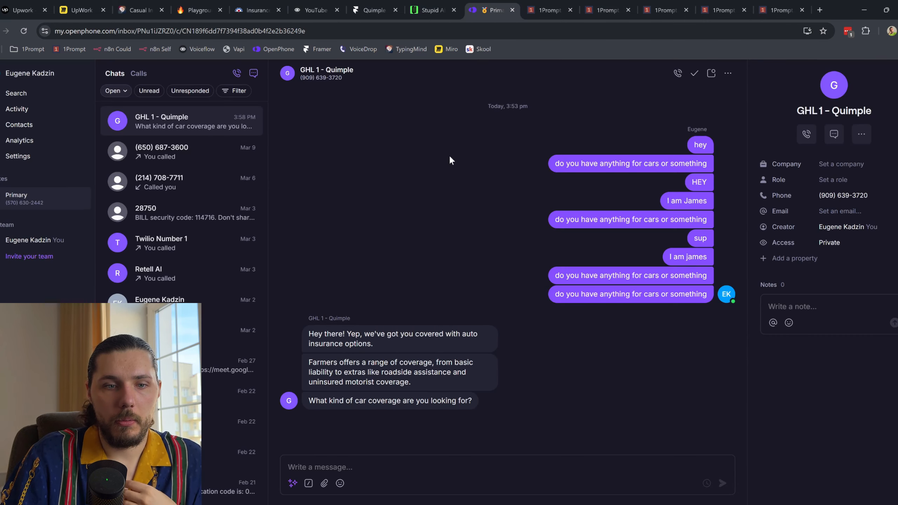
click(492, 9)
Step: Send the test texts 'awesome' and 'i like apple' to GHL 1 - Quimple
click(353, 468)
text(awesome)
key(Return)
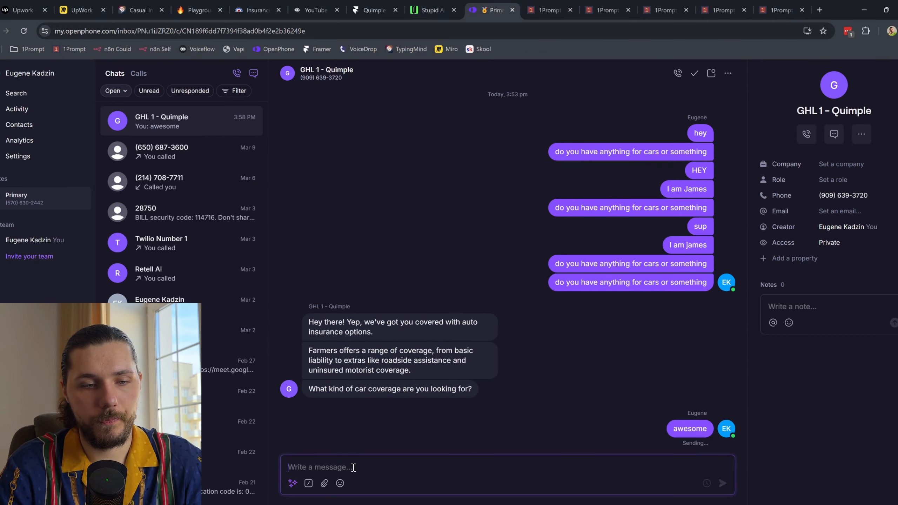
text(i like ap)
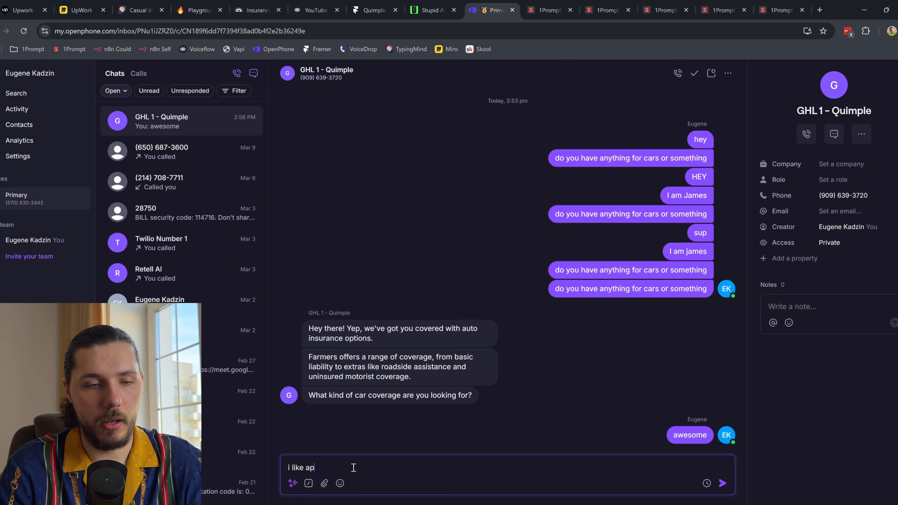
text(ple)
key(Return)
Step: After glancing at the Farmers insurance site, send the 'what is worker copms' question
click(255, 9)
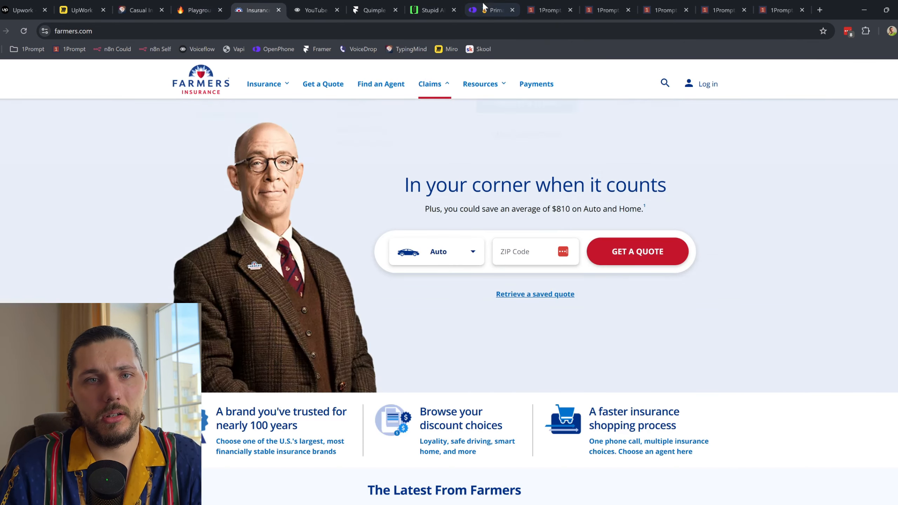
click(491, 10)
text(d)
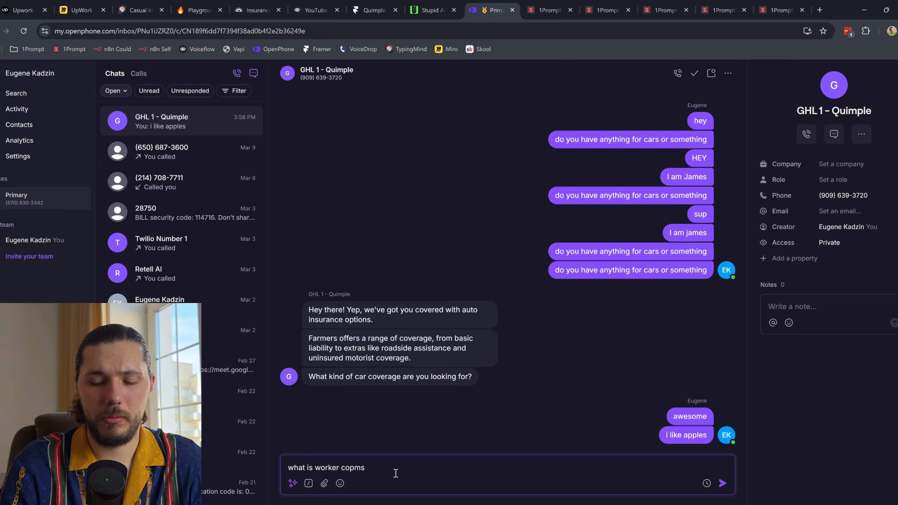
key(Return)
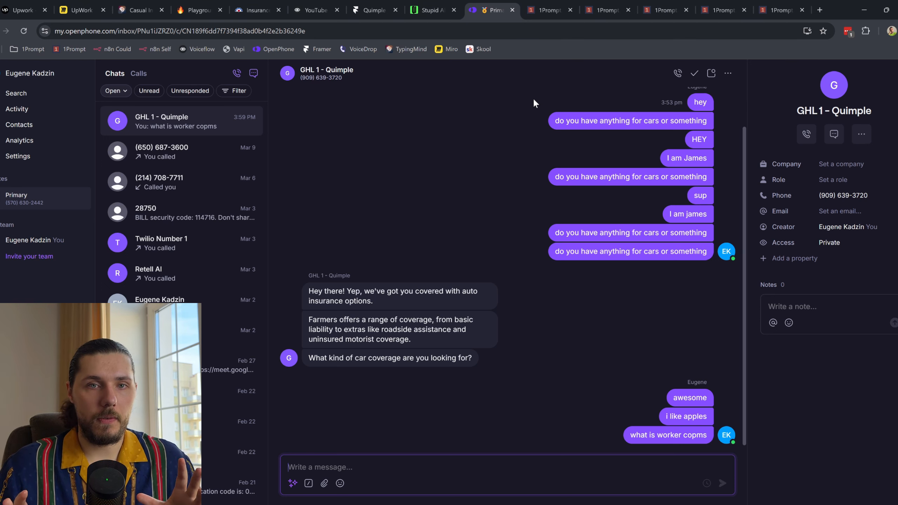
click(544, 5)
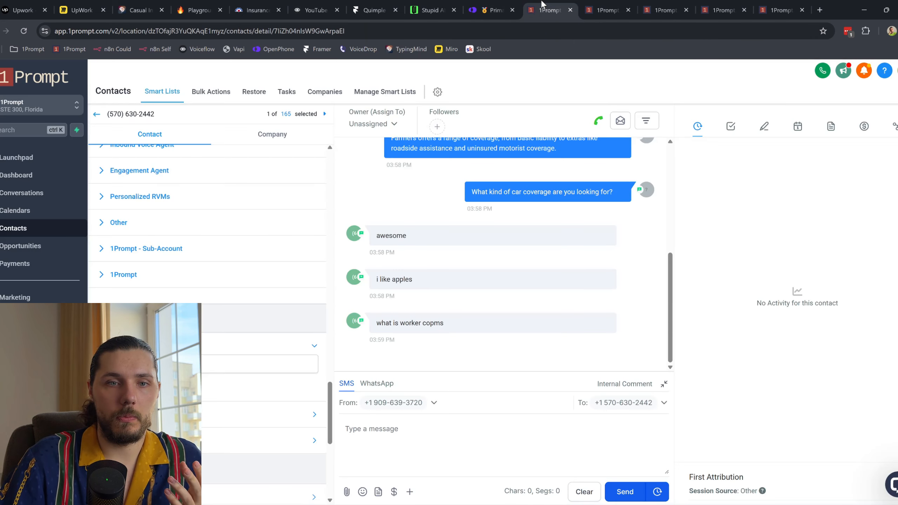
Step: Refresh the '4 - Send Reply' enrollment history repeatedly to follow the newest SMS run's progress
click(512, 3)
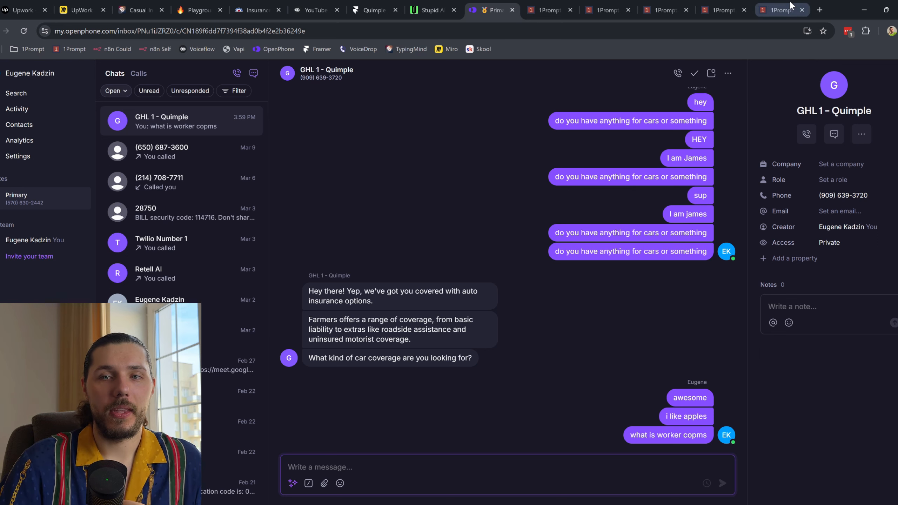
click(782, 13)
click(466, 104)
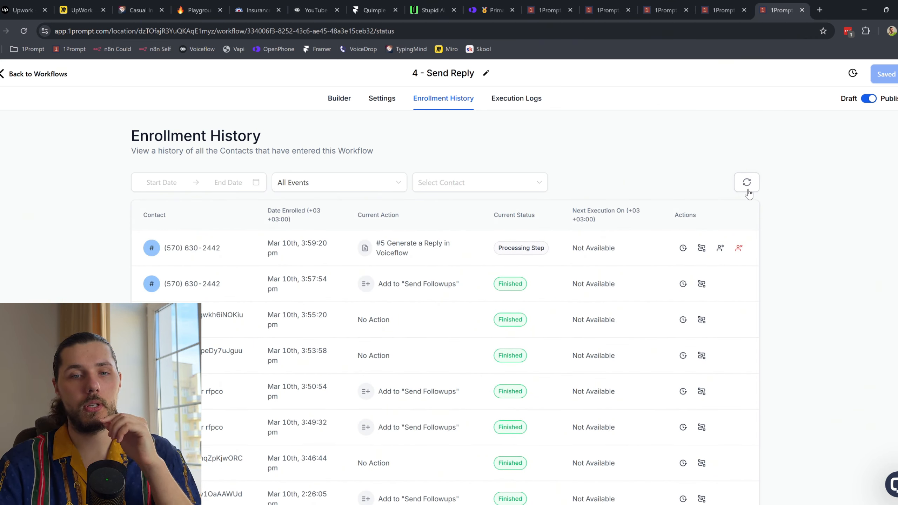
click(747, 182)
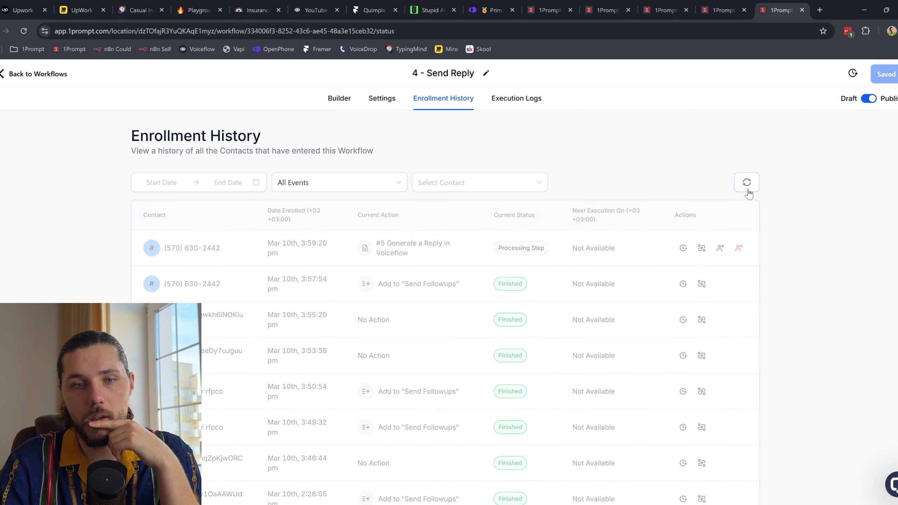
click(747, 182)
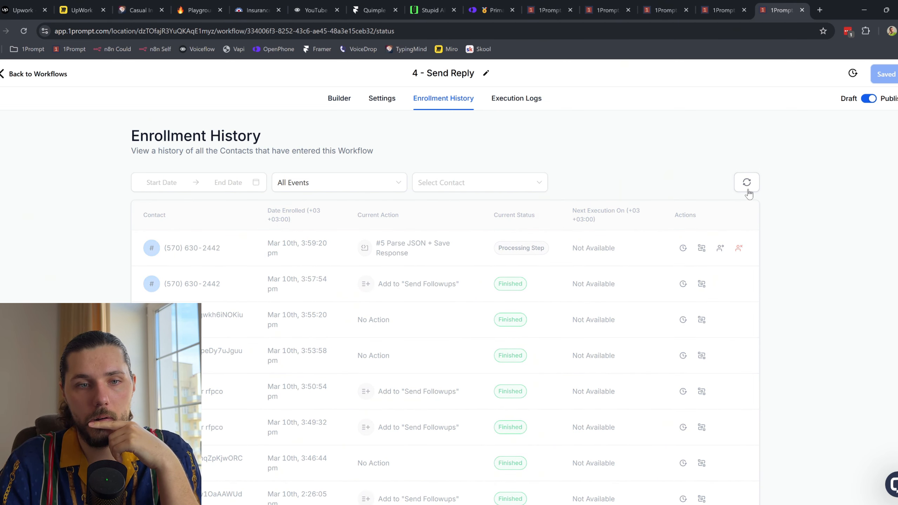
click(747, 183)
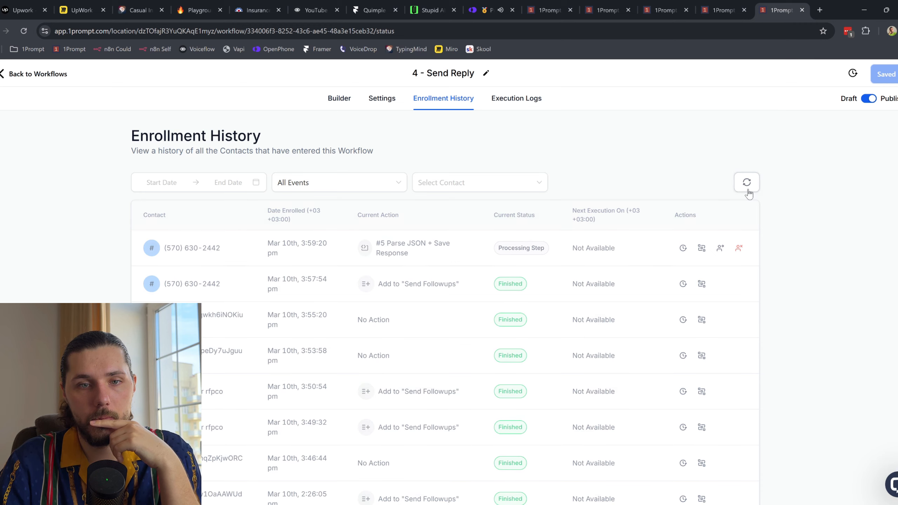
click(500, 11)
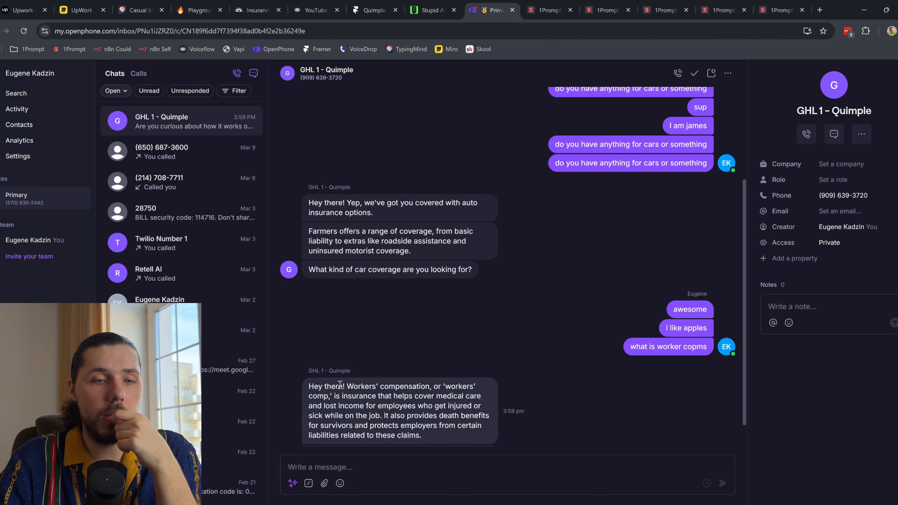
Step: Read the agent's workers' compensation reply in OpenPhone, then pan the Voiceflow YouTube - UpWork prototype
drag(309, 387, 428, 439)
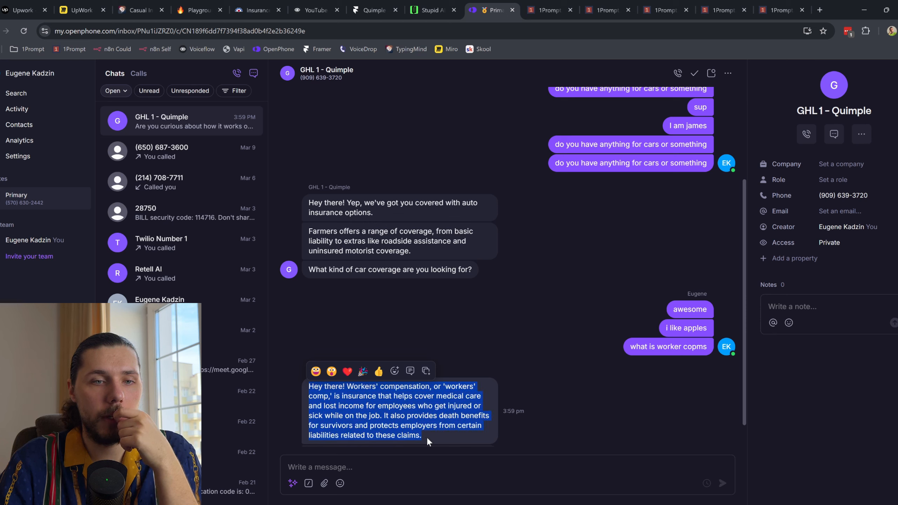
click(426, 436)
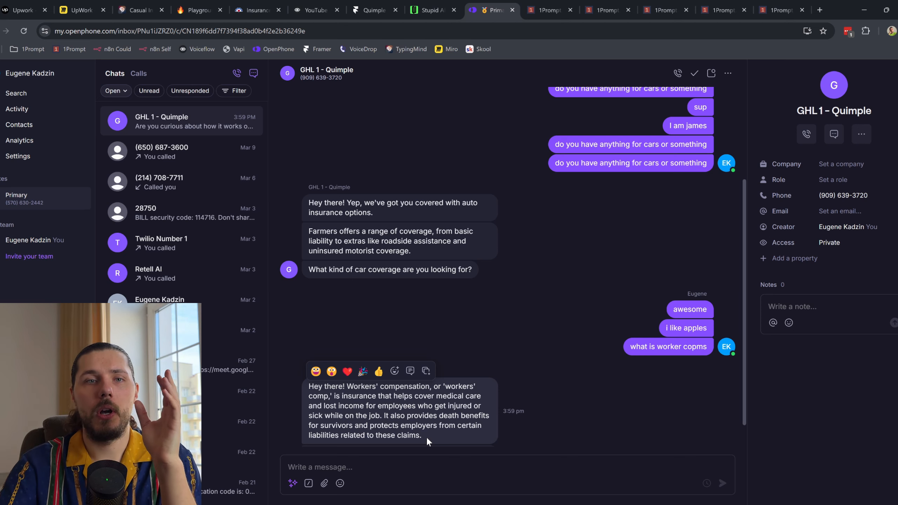
click(313, 10)
drag(302, 183, 646, 166)
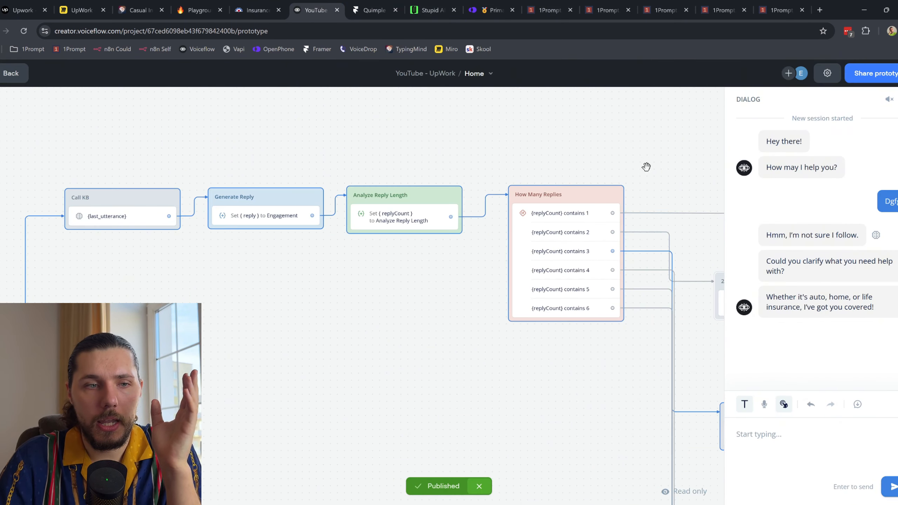
Step: Review the replyCount assignment and Analyze Reply Length prompt, then return to 1Prompt's enrollment history
key(Escape)
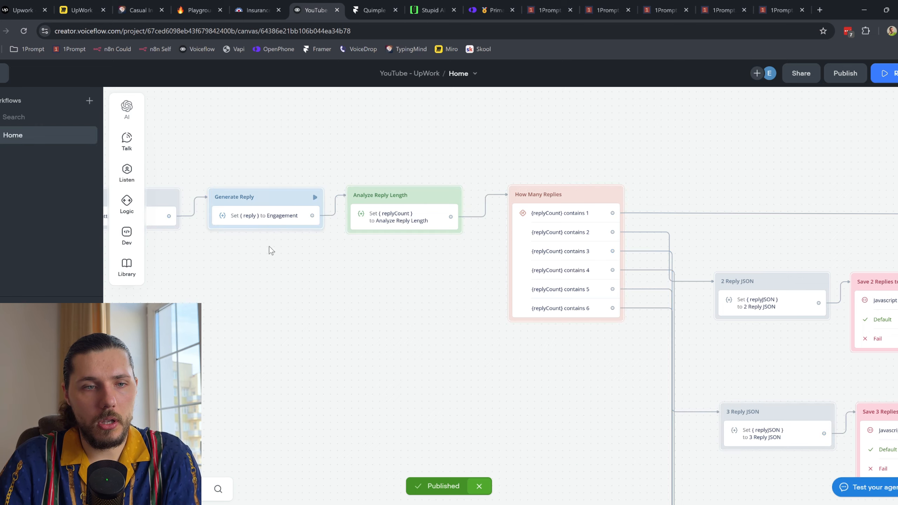
drag(271, 251, 465, 250)
click(581, 217)
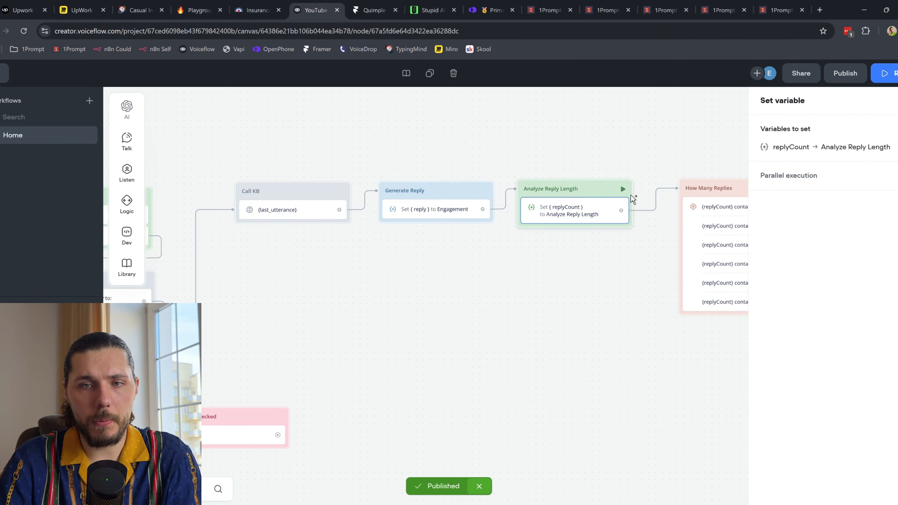
click(791, 147)
click(598, 172)
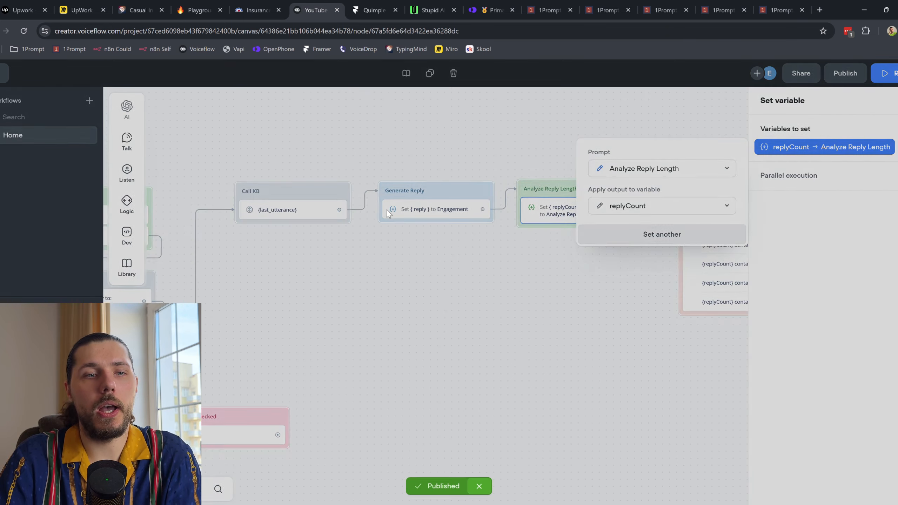
scroll(272, 218, down, 2)
scroll(264, 211, up, 2)
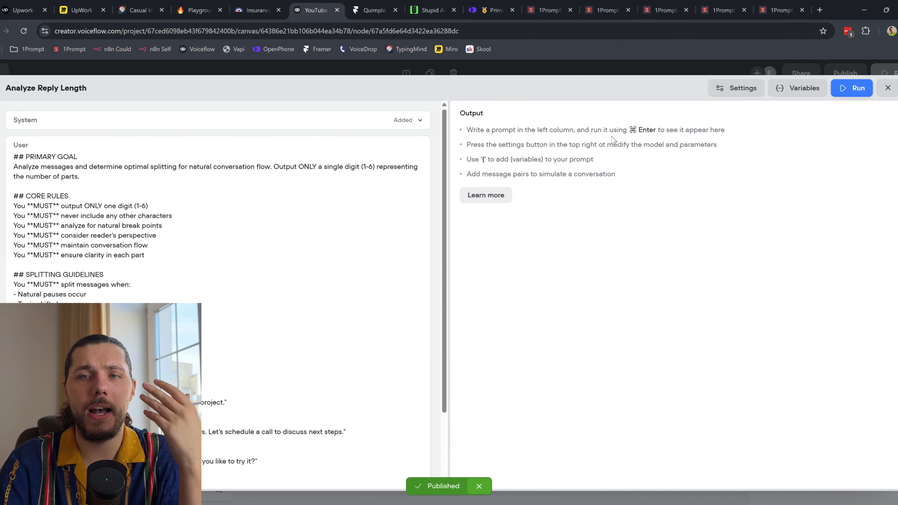
click(887, 87)
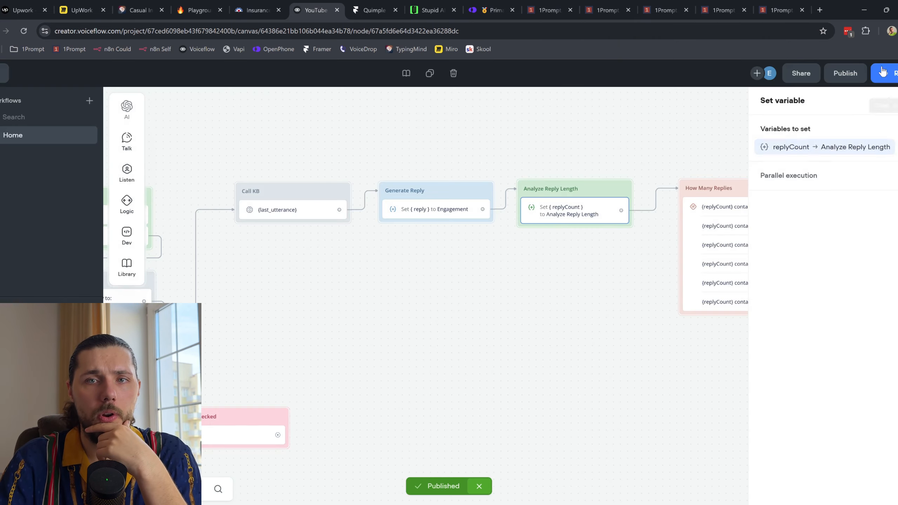
click(616, 9)
click(628, 9)
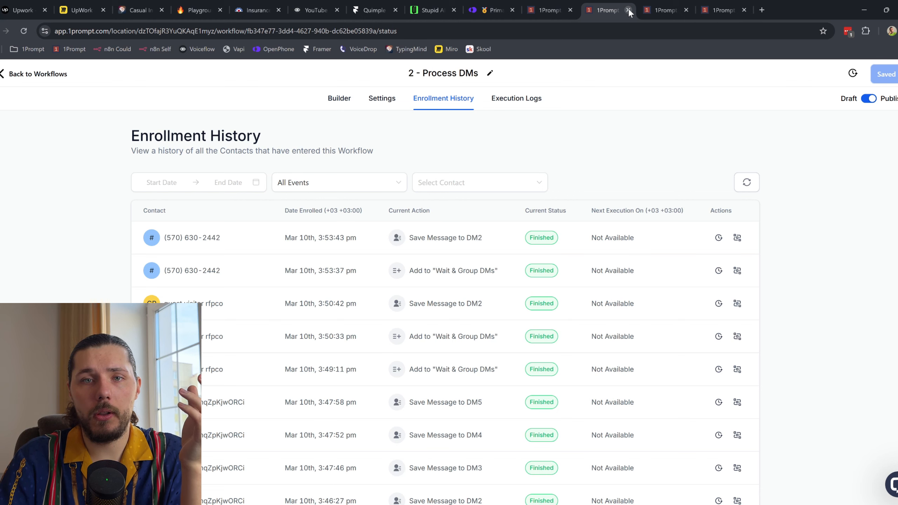
Step: Close the leftover 1Prompt tabs and refresh the Send Reply enrollment history to confirm completion
click(628, 10)
click(627, 10)
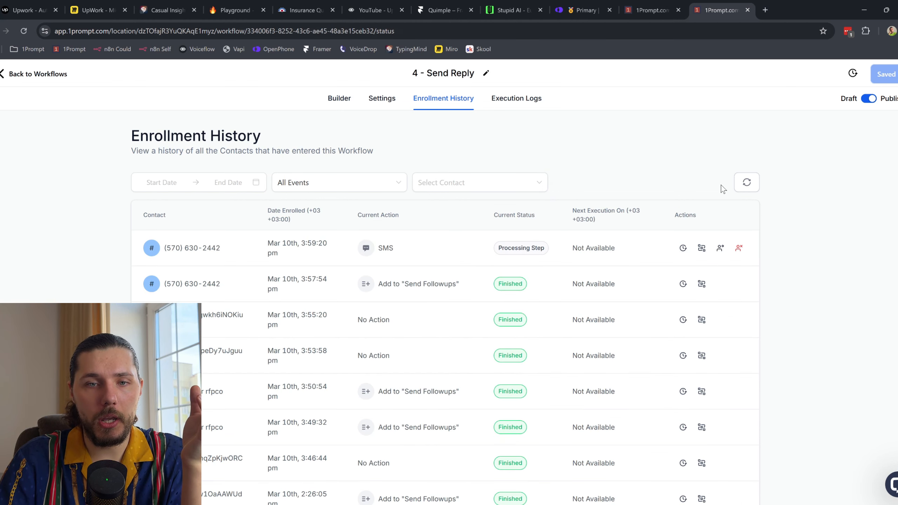
click(751, 184)
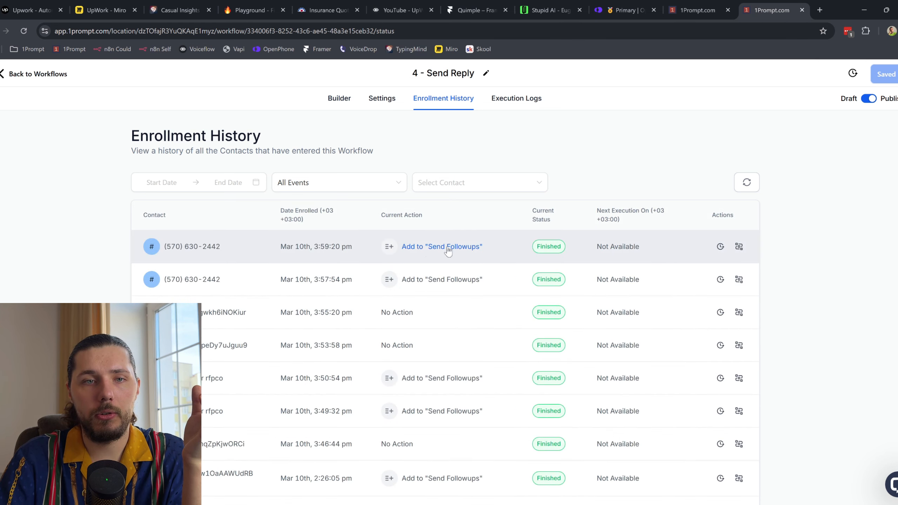
Step: Open the '5 - Send Followups' workflow from the workflow list, then return to OpenPhone
click(42, 76)
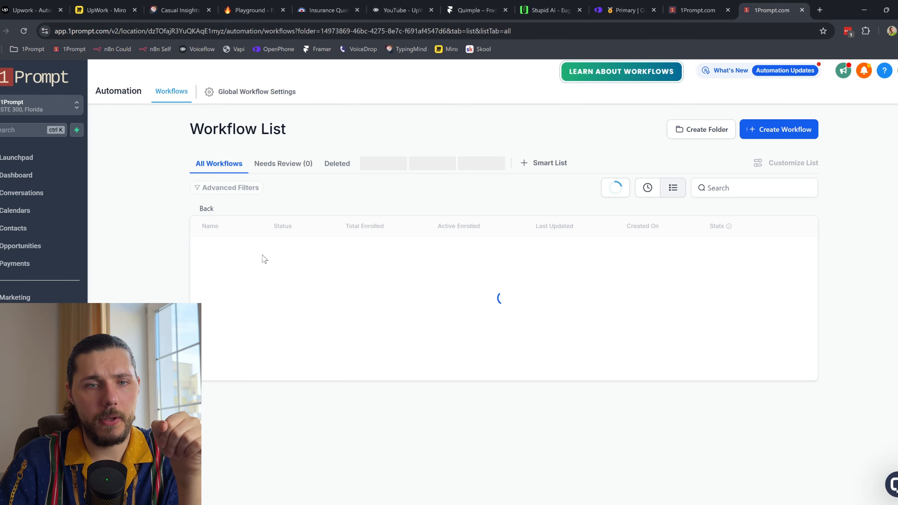
scroll(281, 392, down, 2)
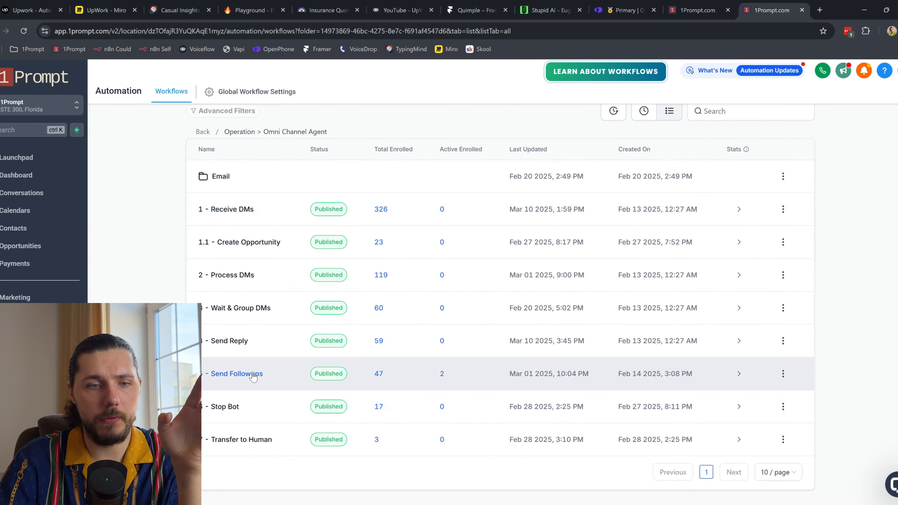
click(249, 373)
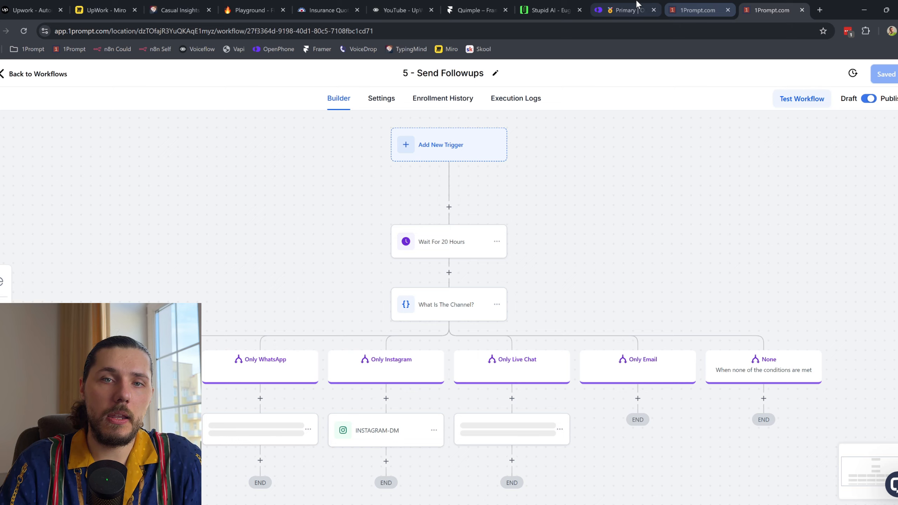
click(626, 10)
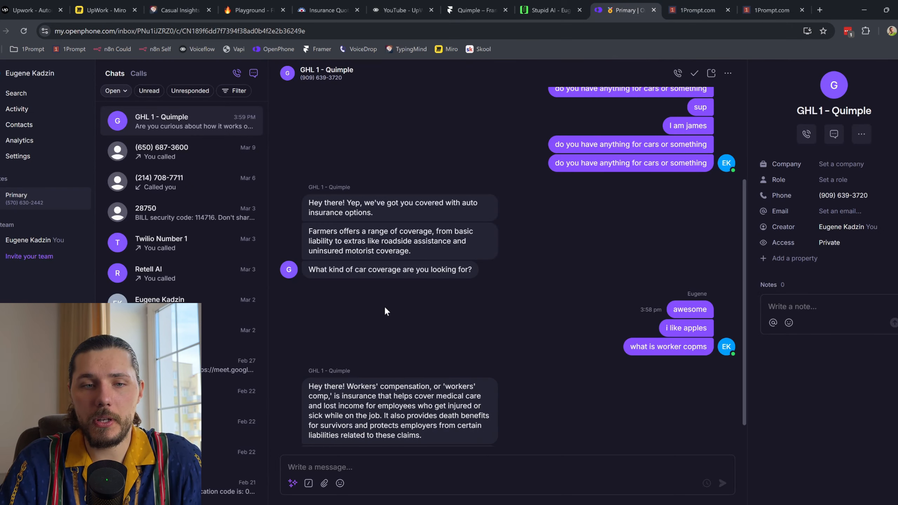
Step: Reread the workers' compensation reply and scroll up the GHL 1 - Quimple thread before returning to Send Followups
drag(456, 441, 311, 383)
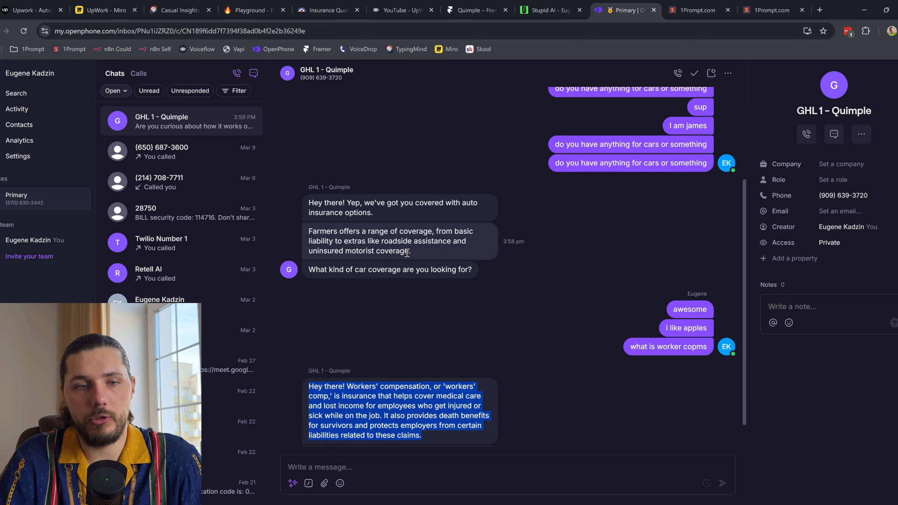
scroll(434, 287, up, 2)
scroll(434, 286, up, 2)
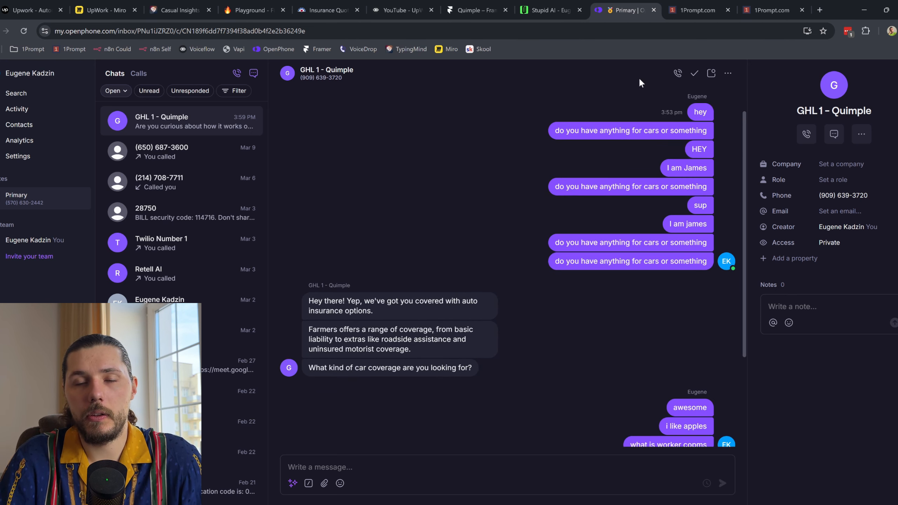
click(770, 10)
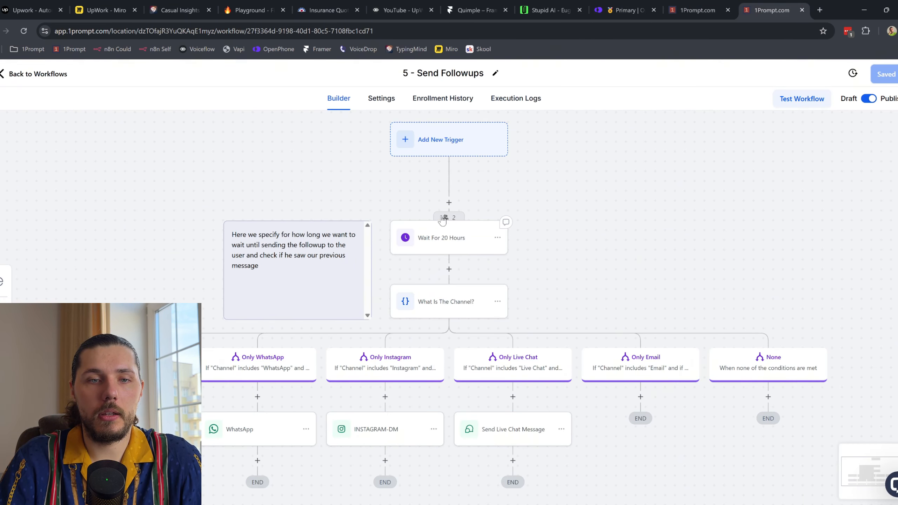
Step: Review the 20-hour wait, WhatsApp and SMS follow-up step settings in Send Followups
click(456, 247)
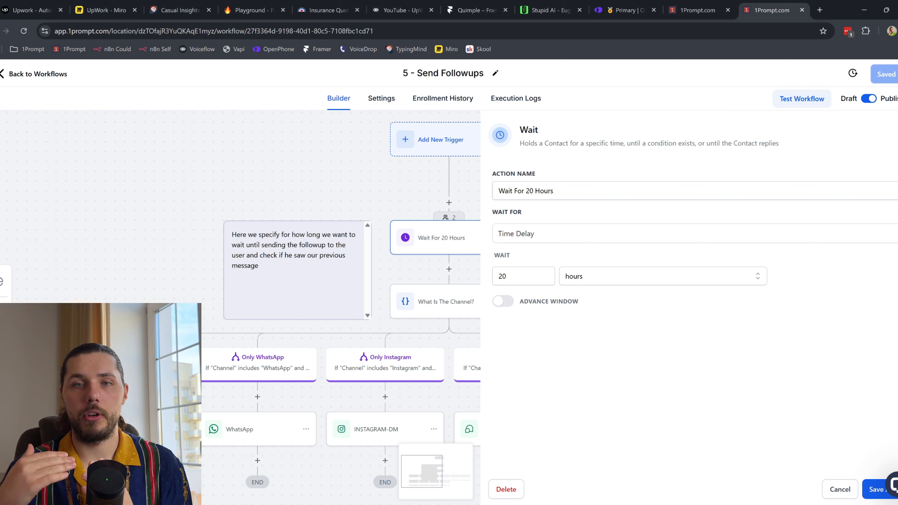
scroll(277, 263, down, 5)
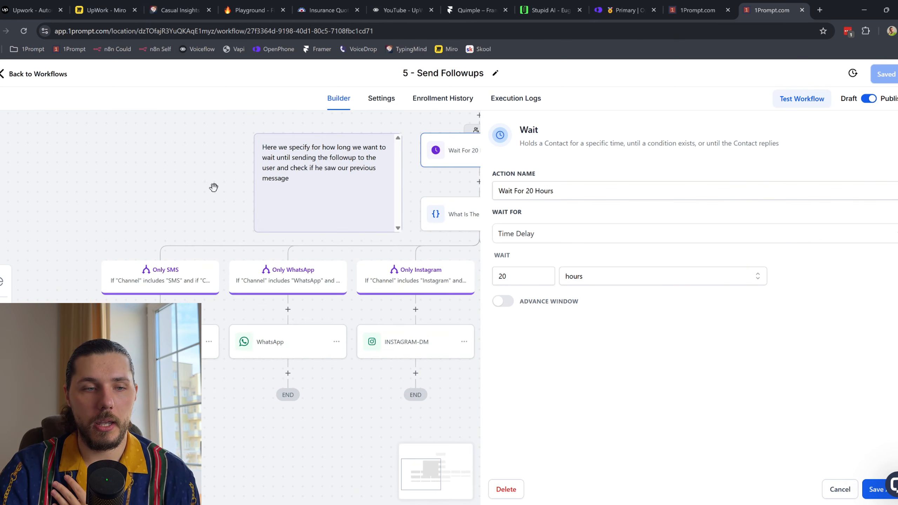
click(252, 352)
click(212, 341)
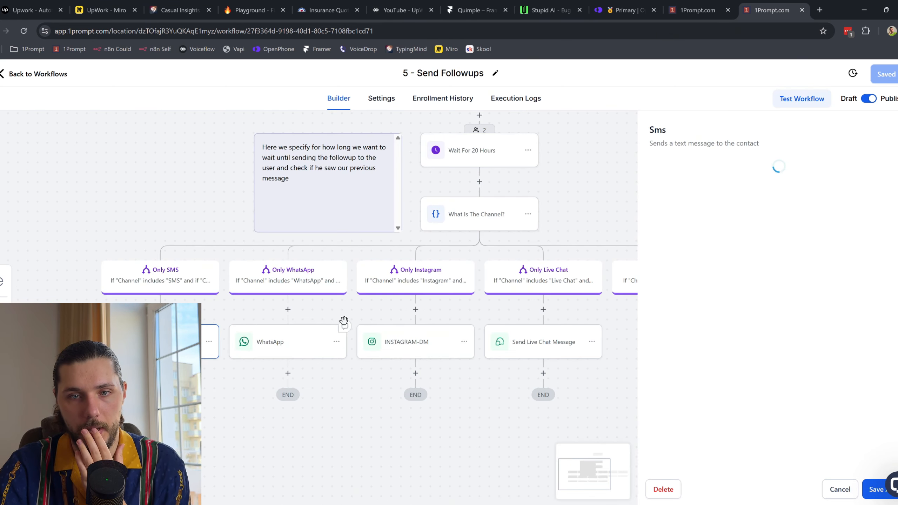
scroll(743, 295, down, 3)
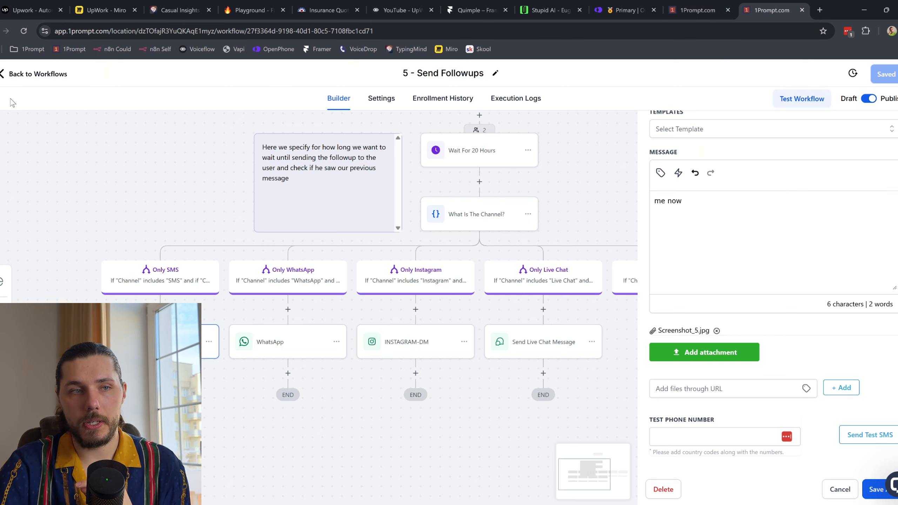
Step: Return to the workflow list, close the extra 1Prompt tab, and bring up the UpWork - Miro board
click(36, 78)
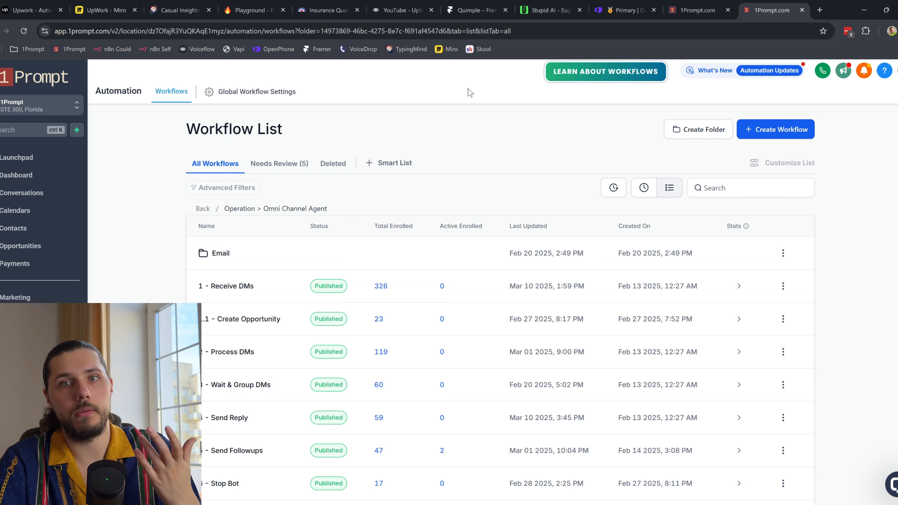
click(699, 10)
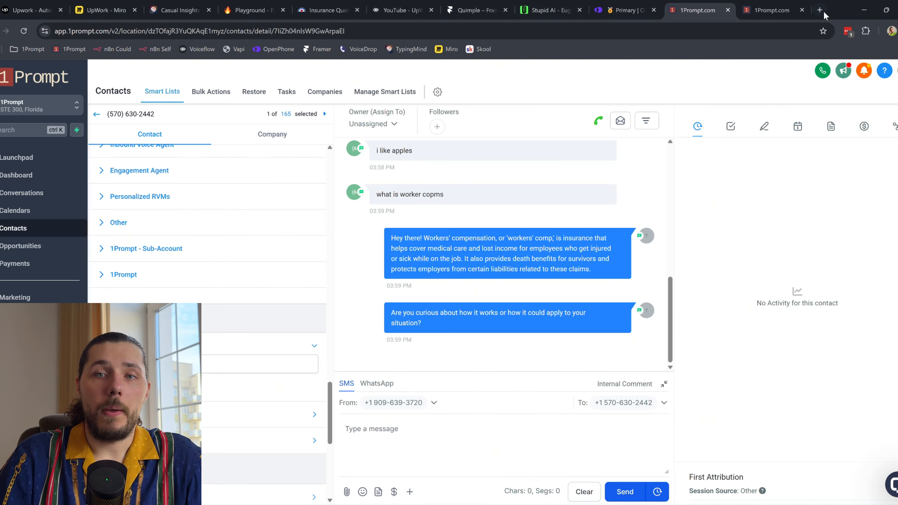
click(801, 10)
click(117, 10)
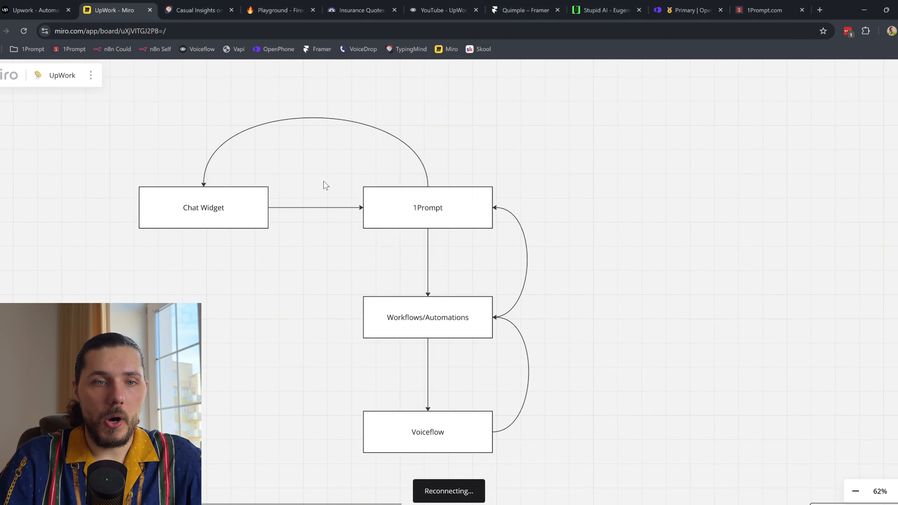
Step: Zoom out the Miro board and activate the Pen tool with all diagrams in view
scroll(405, 241, down, 8)
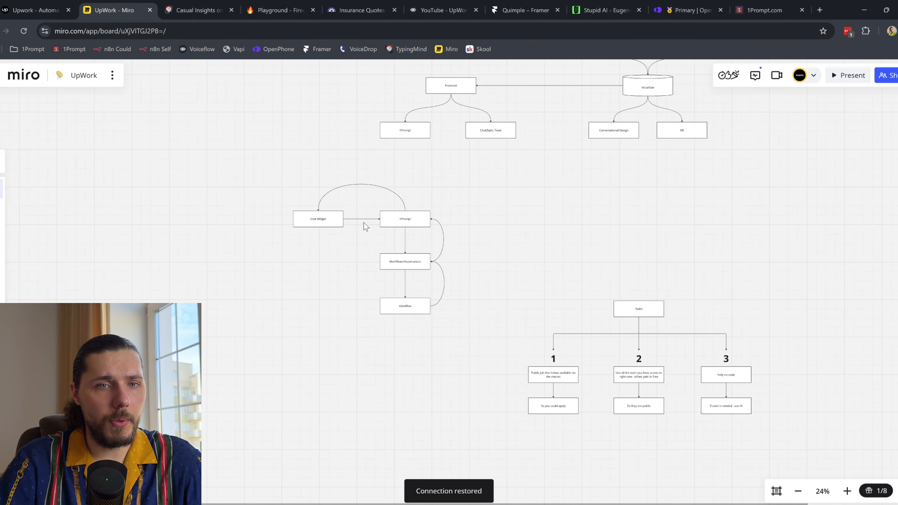
click(3, 296)
drag(475, 175, 441, 218)
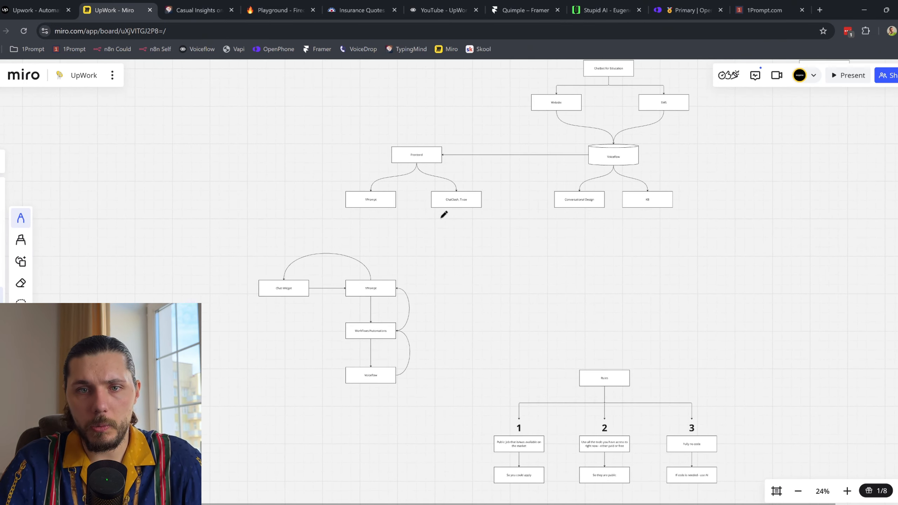
Step: Read through the Upwork job description for the insurance AI developer role
click(35, 10)
drag(489, 174, 596, 412)
click(626, 299)
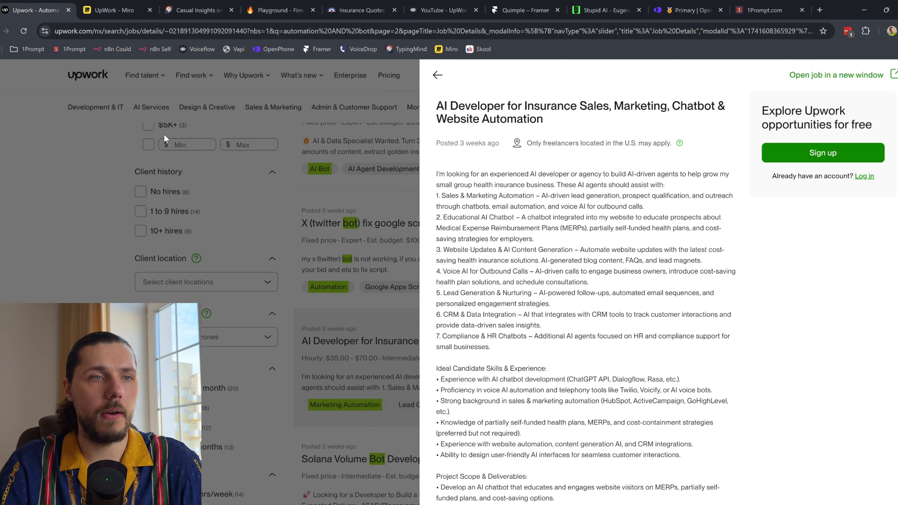
Step: Return from the Upwork job post to the UpWork - Miro board
click(120, 5)
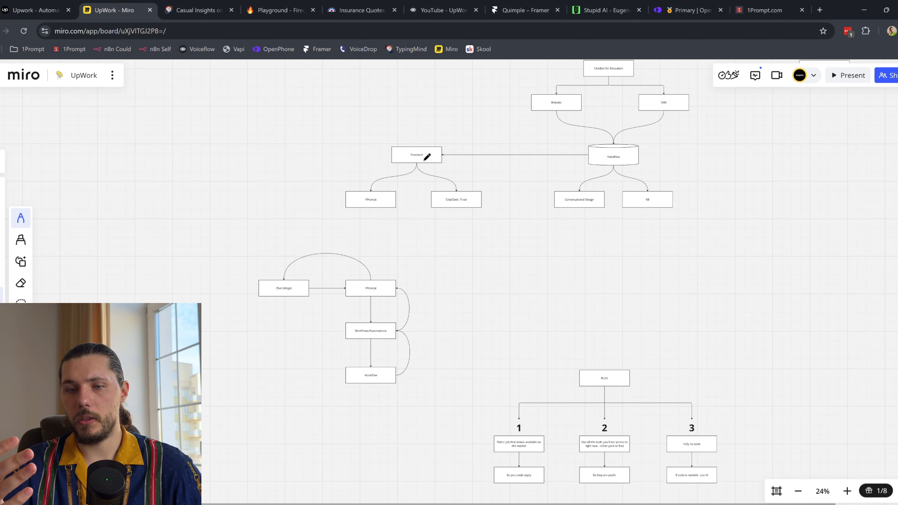
Step: Move around the plan diagrams, sketching temporary pen strokes and circling the Voice AI Caller box
scroll(427, 157, right, 3)
scroll(427, 157, down, 2)
scroll(427, 157, up, 3)
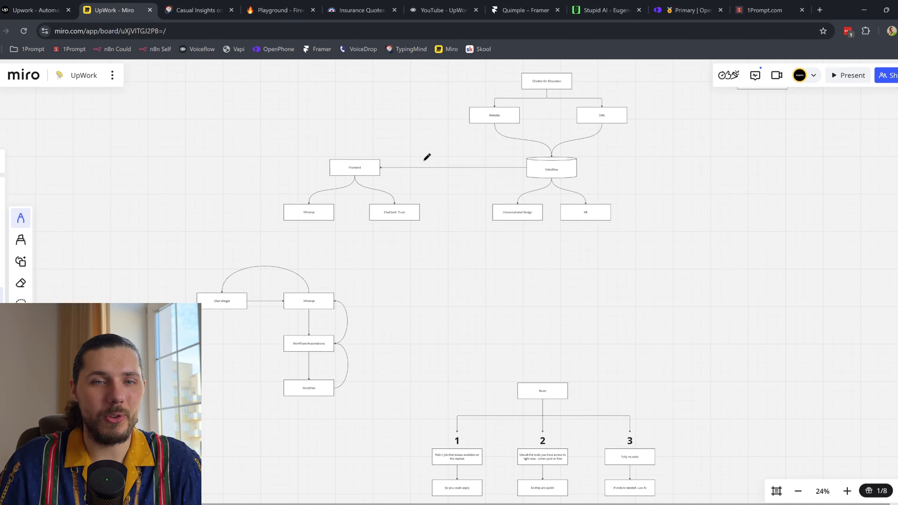
scroll(428, 157, down, 3)
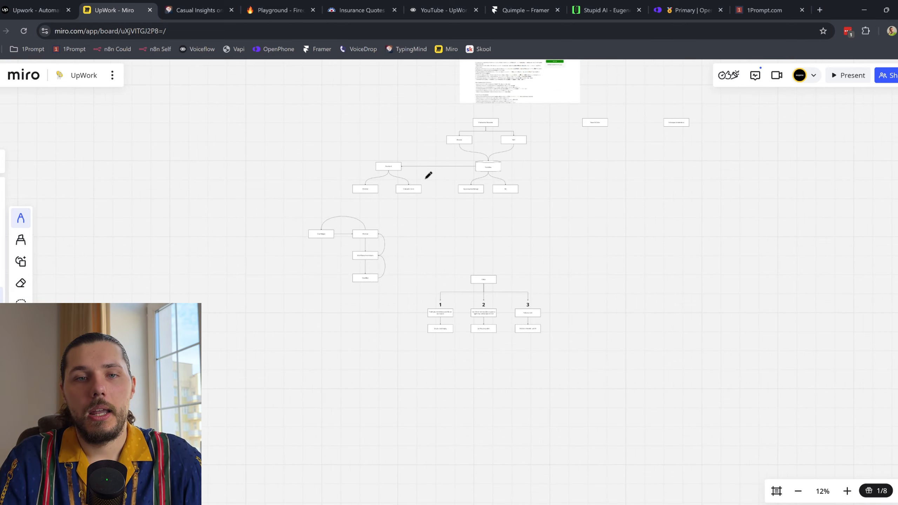
scroll(474, 161, up, 2)
drag(513, 159, 310, 308)
drag(336, 176, 533, 260)
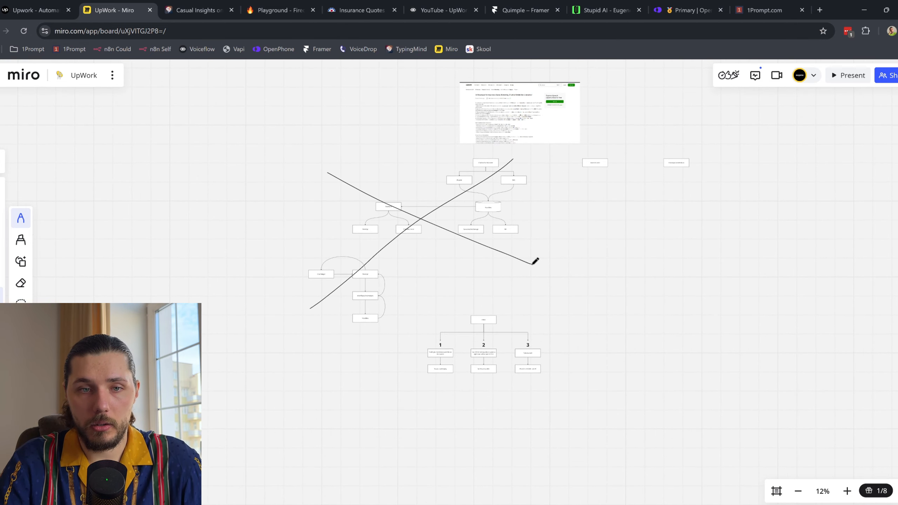
scroll(452, 242, up, 4)
scroll(667, 200, up, 6)
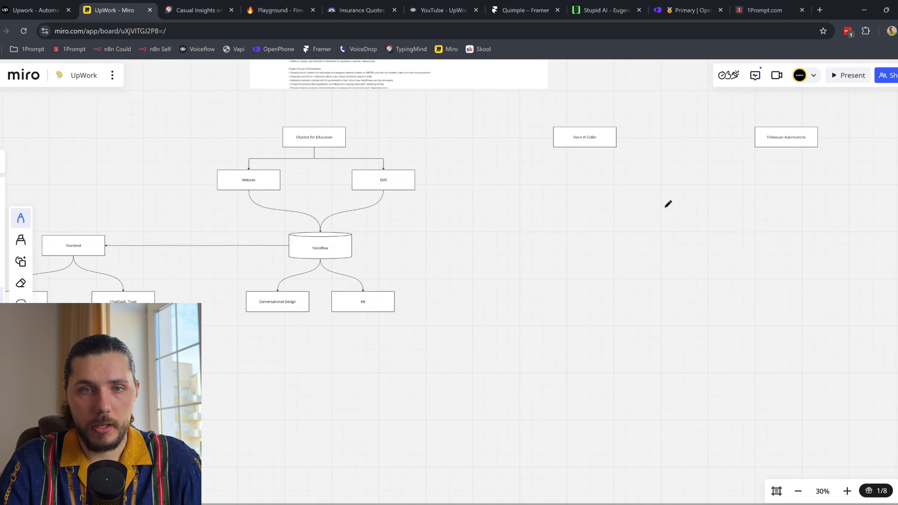
scroll(411, 201, up, 5)
drag(383, 199, 402, 196)
mouse_move(478, 124)
mouse_down()
mouse_move(398, 274)
mouse_move(407, 106)
mouse_up()
Step: Bring the pinned insurance AI developer job post into view, then switch to the 1Prompt workflows
drag(192, 95, 246, 162)
scroll(249, 163, up, 3)
scroll(272, 180, left, 10)
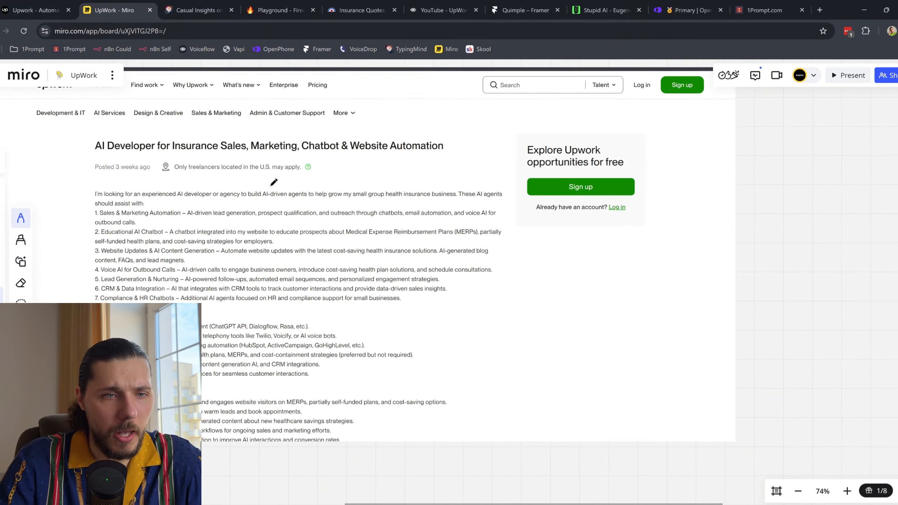
scroll(282, 249, up, 2)
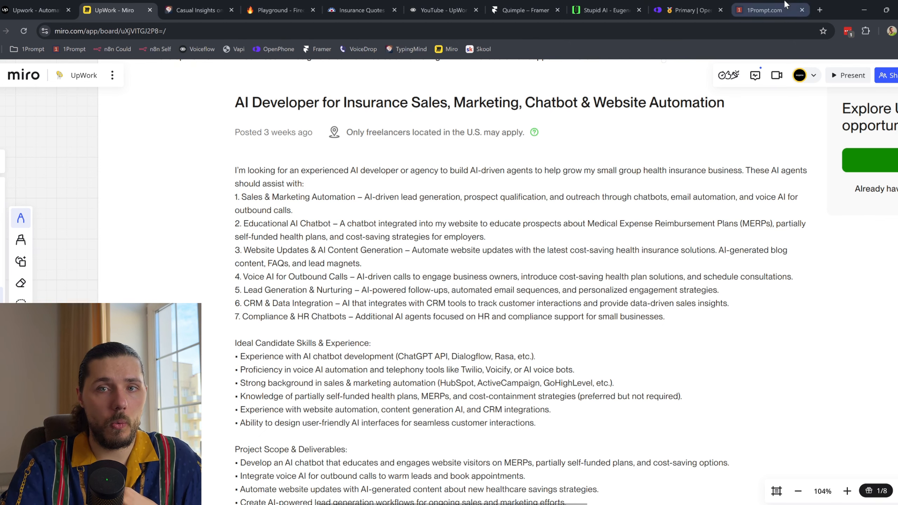
click(764, 10)
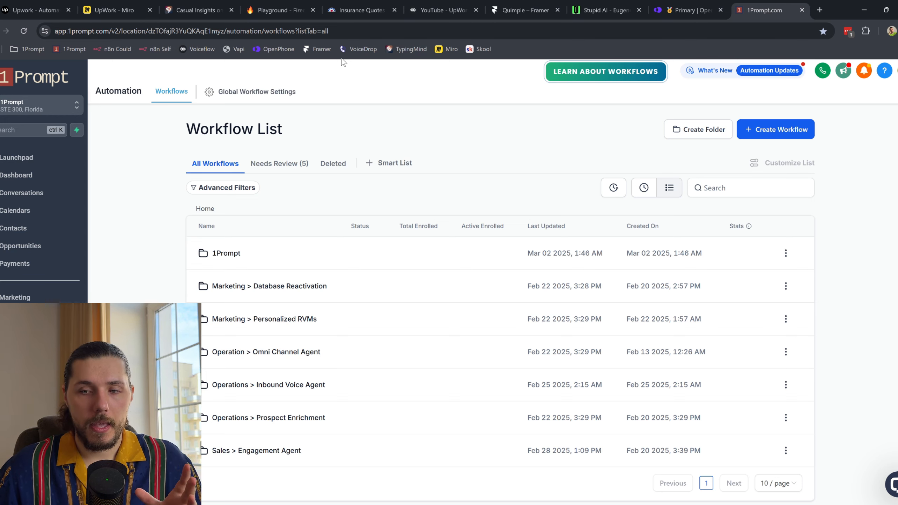
Step: Glance at the Farmers Insurance quotes site, then return to the Miro board's job post
click(353, 7)
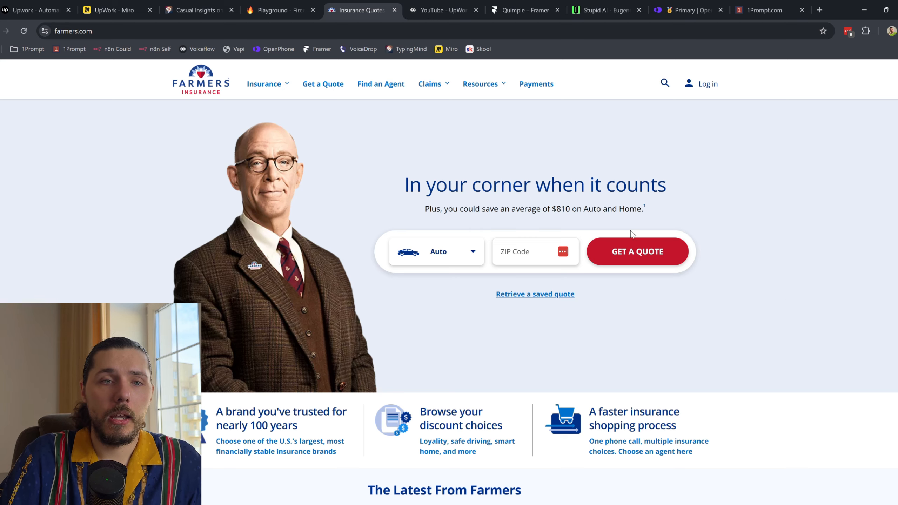
click(142, 4)
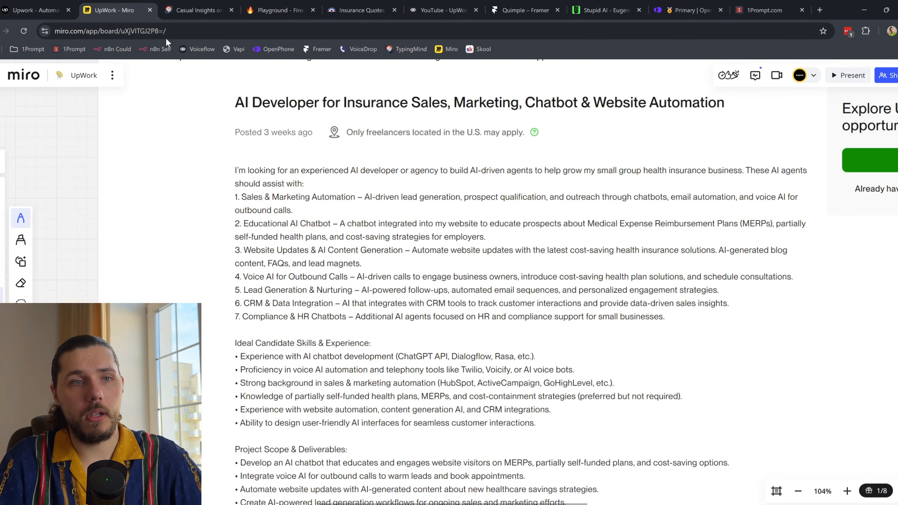
Step: Make room by moving the Followups Automations box right and Voice AI Caller into open space
scroll(461, 261, down, 10)
scroll(395, 287, right, 2)
scroll(394, 287, down, 5)
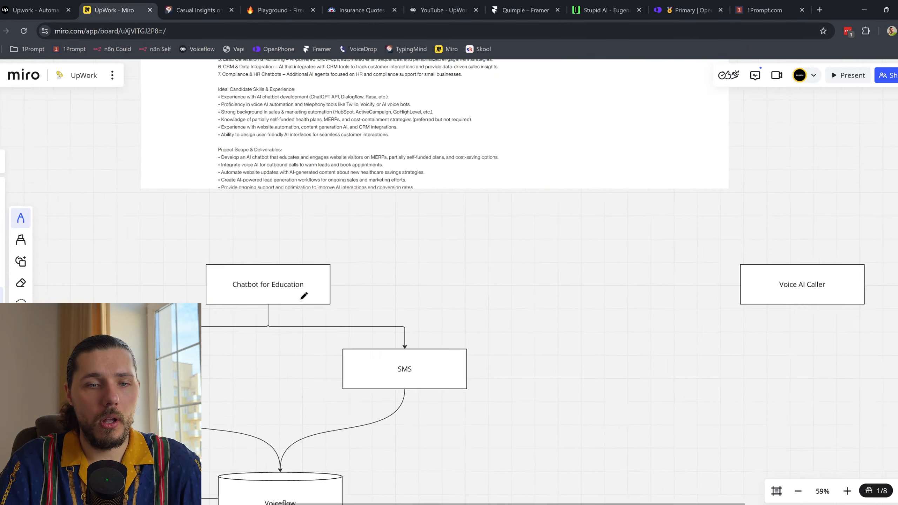
scroll(305, 297, right, 5)
drag(757, 247, 808, 251)
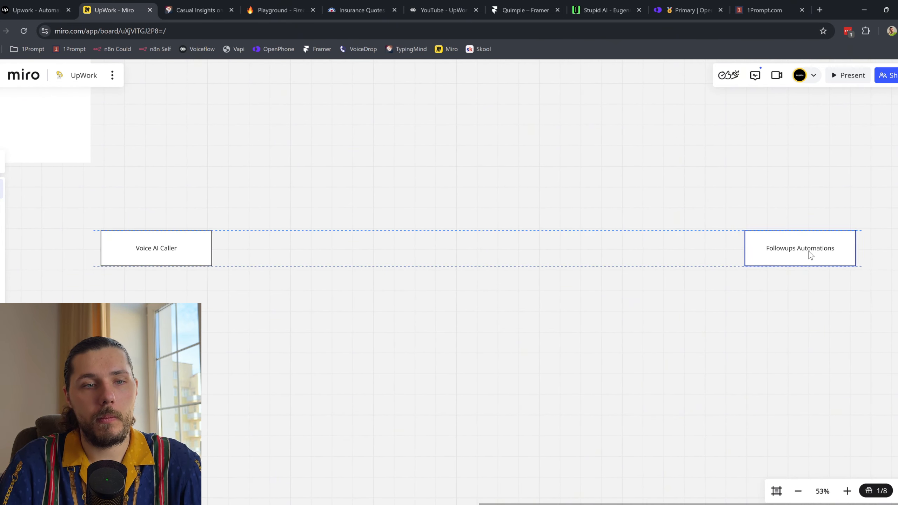
drag(158, 249, 428, 250)
scroll(423, 248, left, 2)
Step: Duplicate the Voice AI Caller box below it and rename the copy 'a lead'
click(503, 240)
key(ctrl+c)
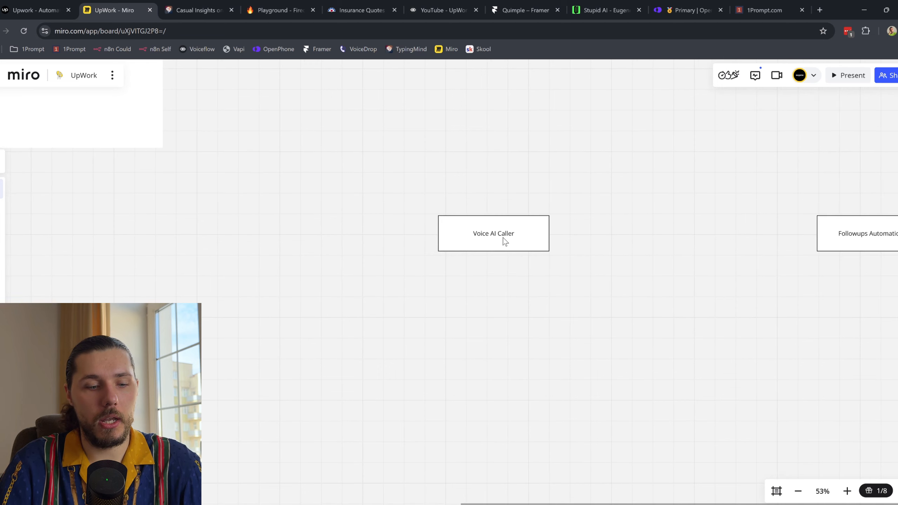
key(ctrl+v)
double_click(423, 316)
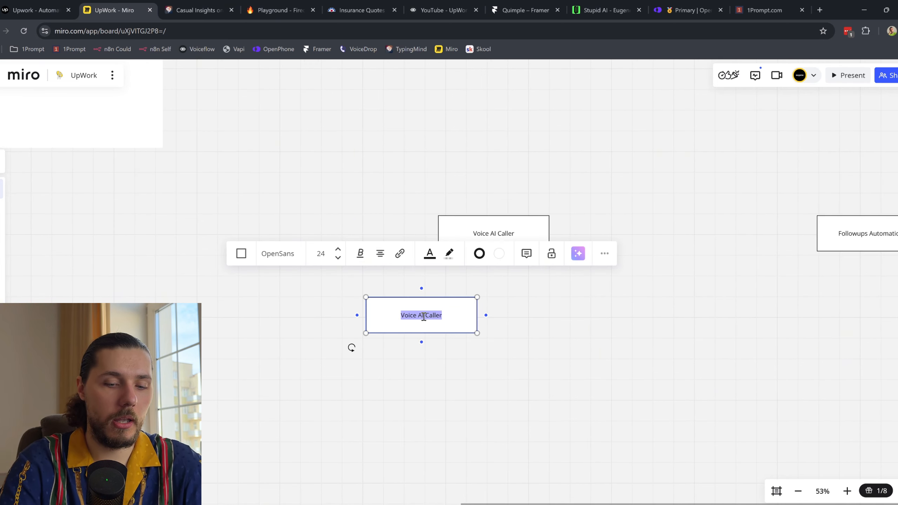
text(a lead)
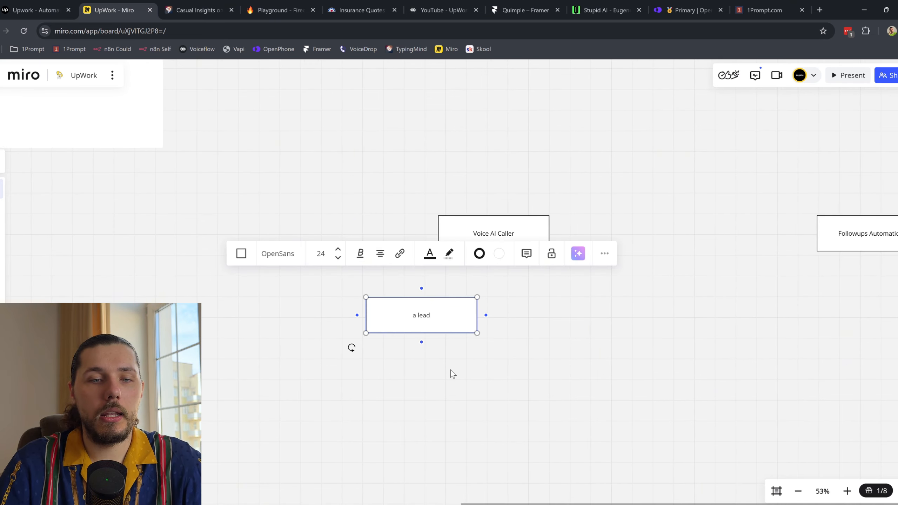
Step: Add a 'Cold' box below-left of 'a lead' and a 'Dead' box beside it
key(ctrl+c)
key(ctrl+v)
double_click(334, 372)
text(Cold)
drag(347, 373, 510, 367)
text(Dead)
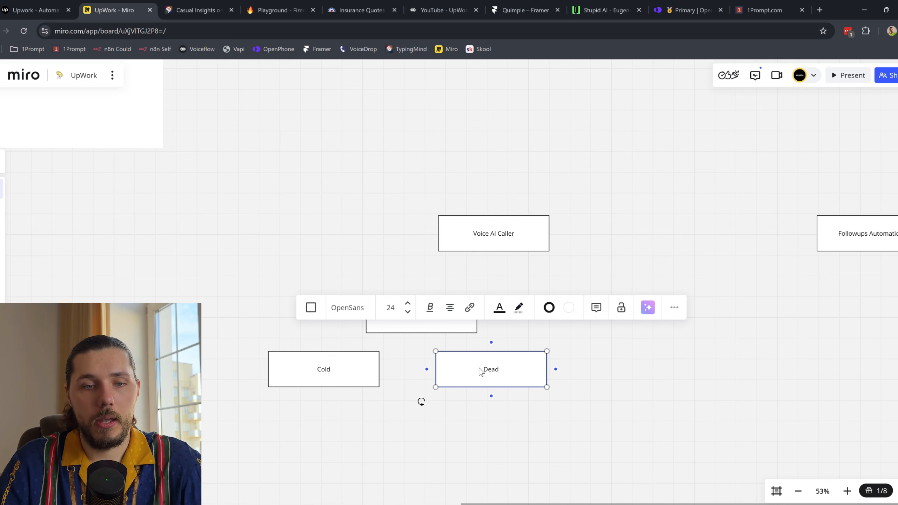
Step: Draw connectors from 'a lead' to the Cold and Dead boxes, lining them up
click(425, 332)
drag(421, 341, 339, 405)
drag(494, 369, 492, 388)
click(470, 352)
click(439, 331)
mouse_move(422, 341)
mouse_down()
mouse_move(506, 376)
mouse_move(499, 395)
mouse_up()
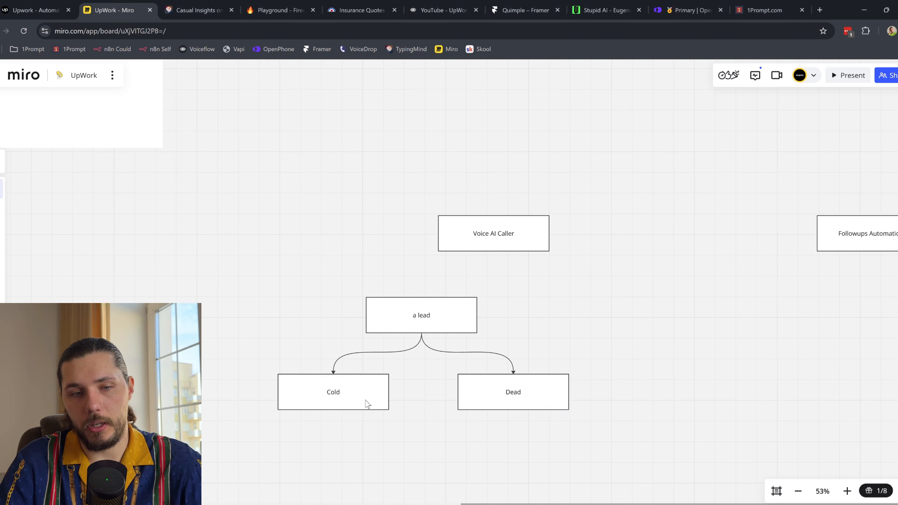
Step: Rearrange 'a lead' under Voice AI Caller and add a second Dead box below Dead
drag(445, 316, 440, 290)
drag(521, 233, 522, 181)
drag(420, 308, 399, 314)
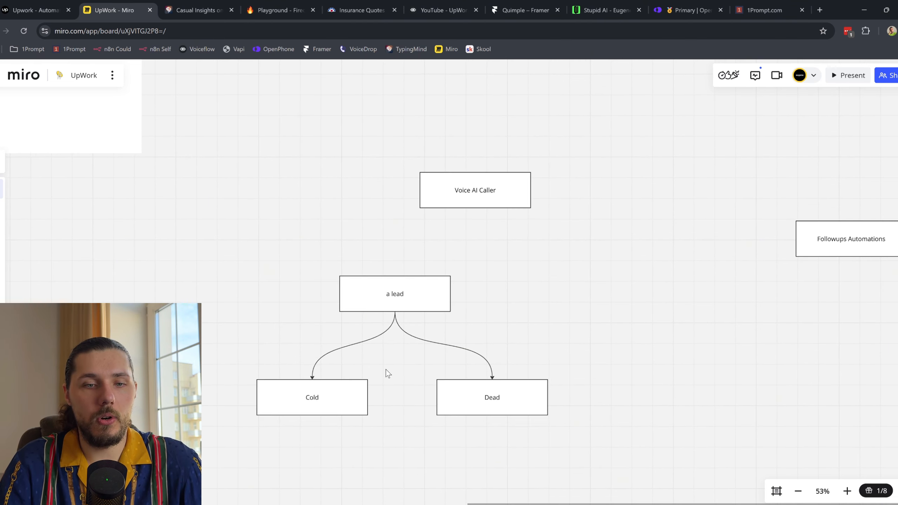
drag(487, 375, 459, 329)
mouse_move(482, 431)
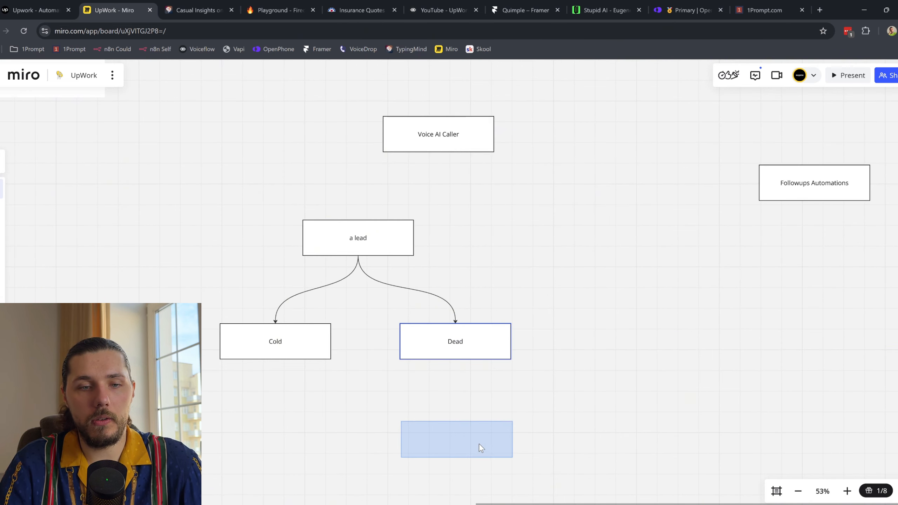
click(476, 444)
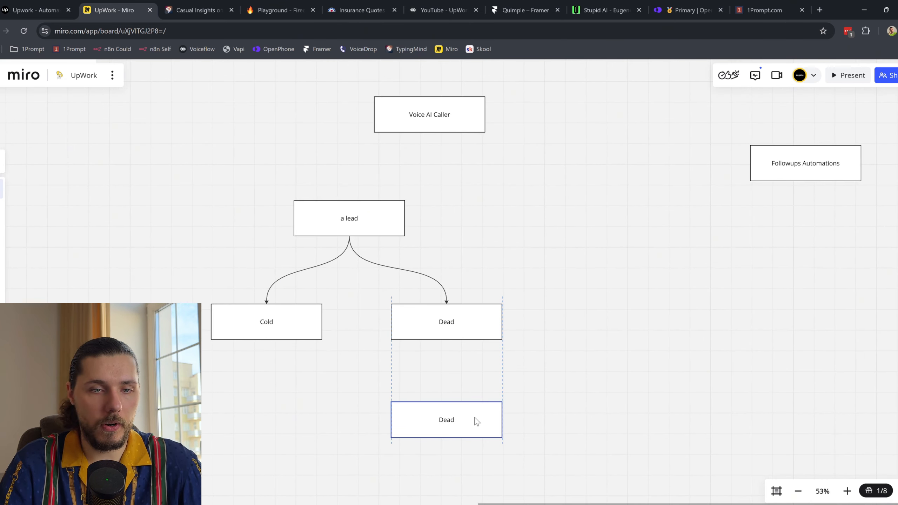
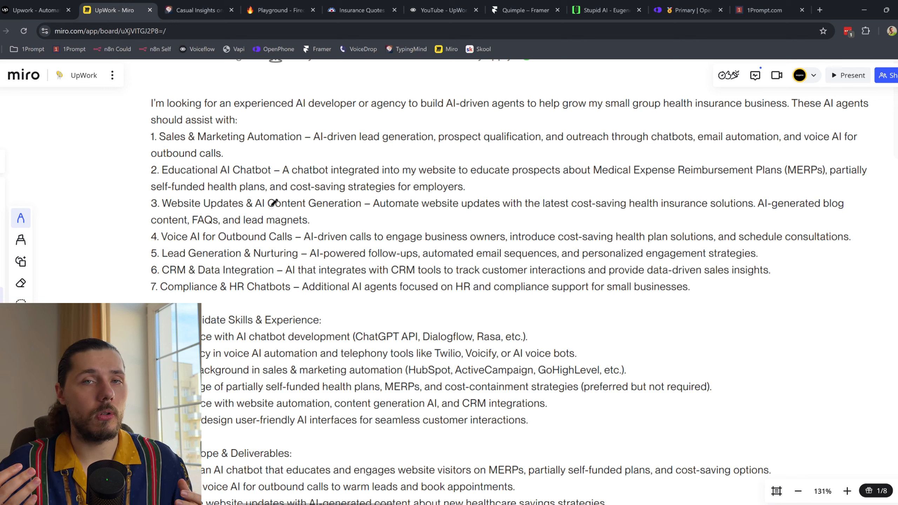
Step: Pan across the call workflow flowchart from lead context toward the 1Prompt outcomes
scroll(304, 288, down, 10)
scroll(329, 290, down, 3)
scroll(329, 290, right, 5)
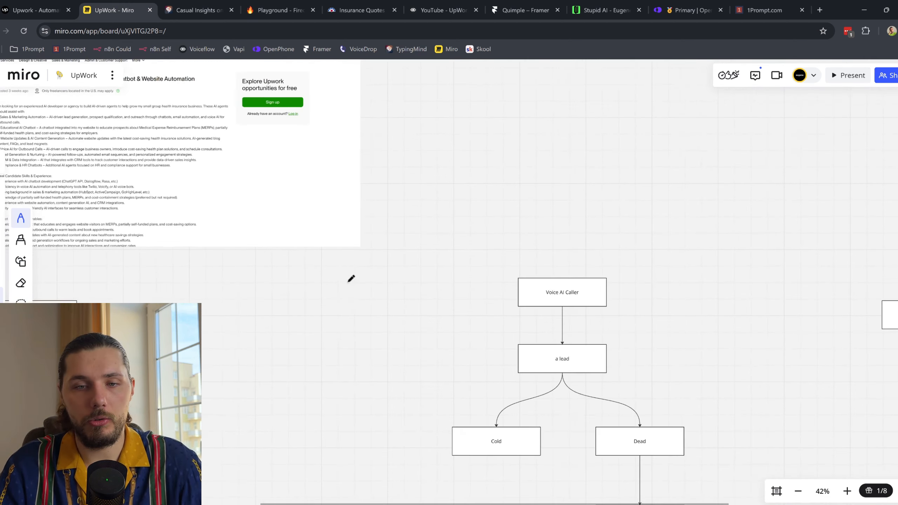
scroll(351, 278, down, 8)
scroll(351, 279, right, 7)
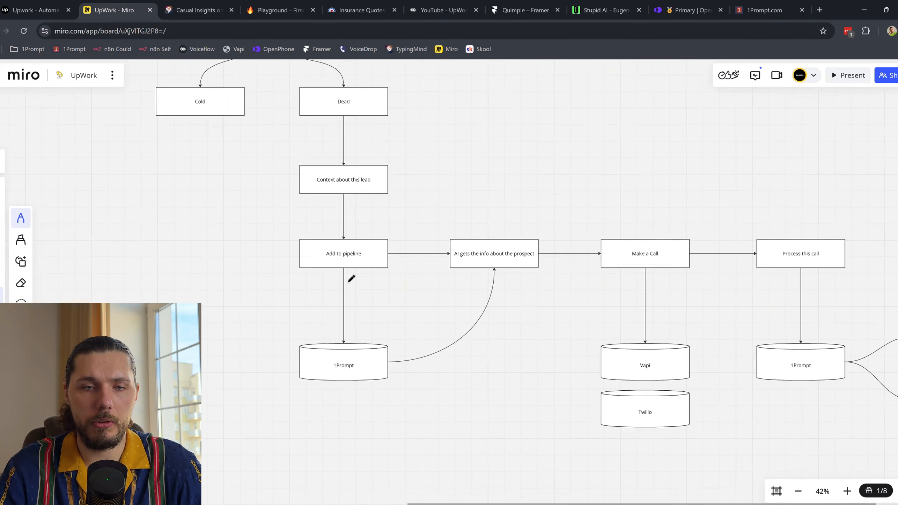
scroll(351, 278, down, 7)
scroll(351, 279, right, 10)
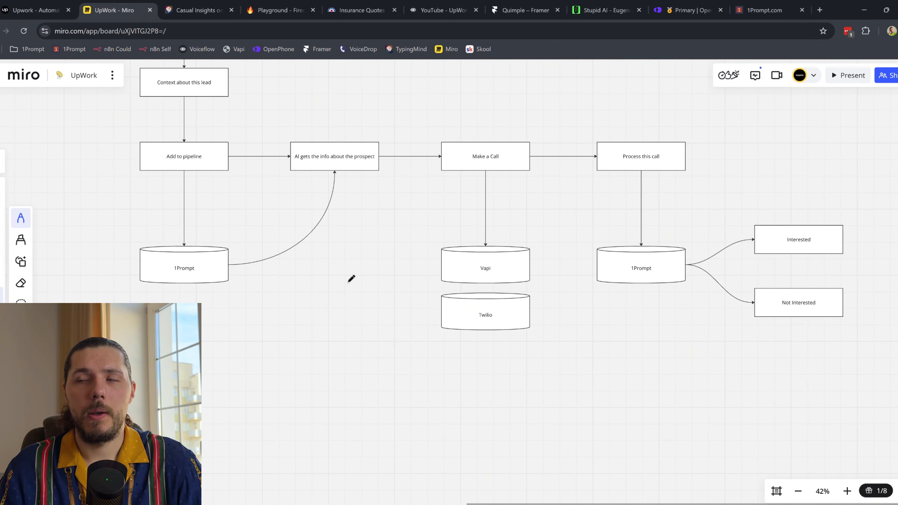
scroll(351, 279, up, 2)
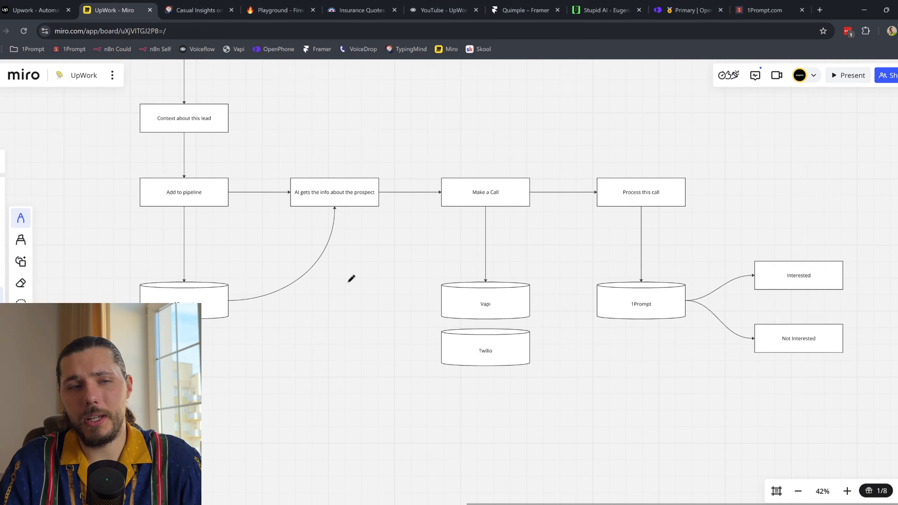
scroll(180, 239, up, 2)
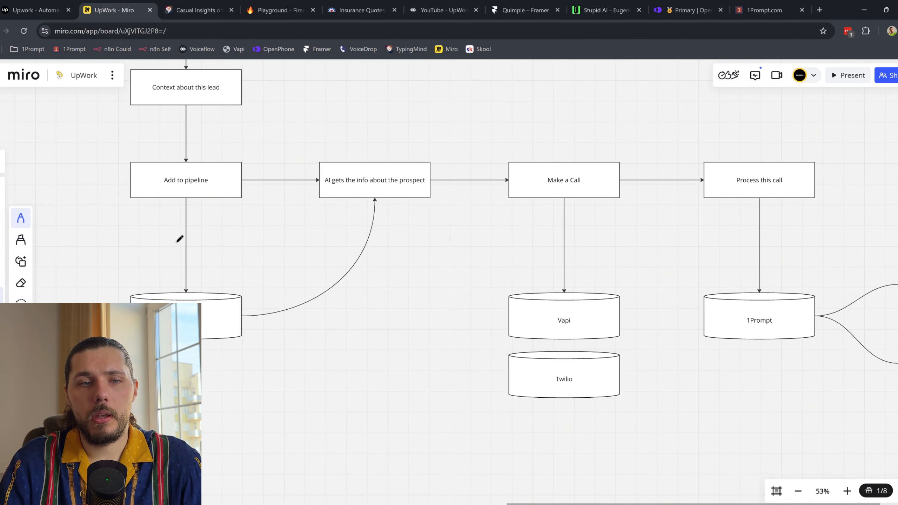
scroll(180, 239, right, 4)
scroll(180, 239, down, 1)
scroll(179, 239, down, 1)
scroll(180, 239, right, 1)
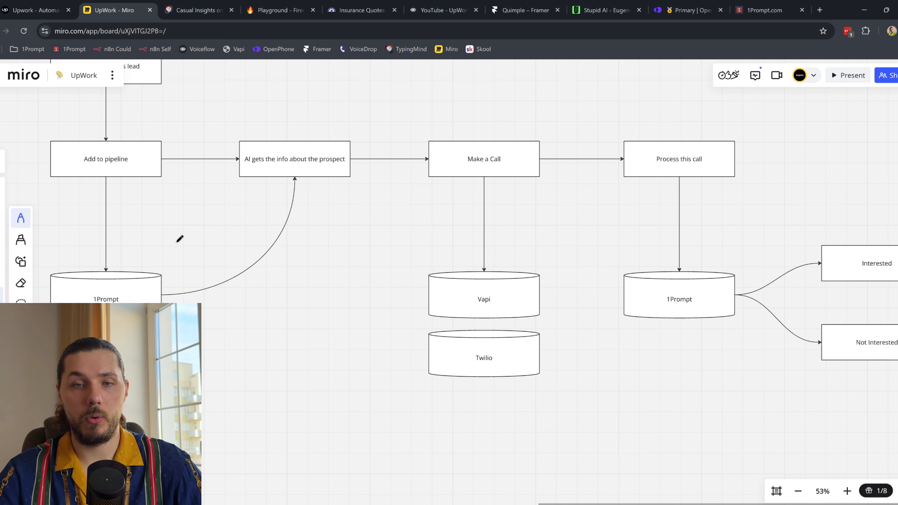
Step: Circle the Make a Call and Vapi steps with the pen
mouse_move(371, 157)
mouse_down()
mouse_move(551, 241)
mouse_move(545, 220)
mouse_up()
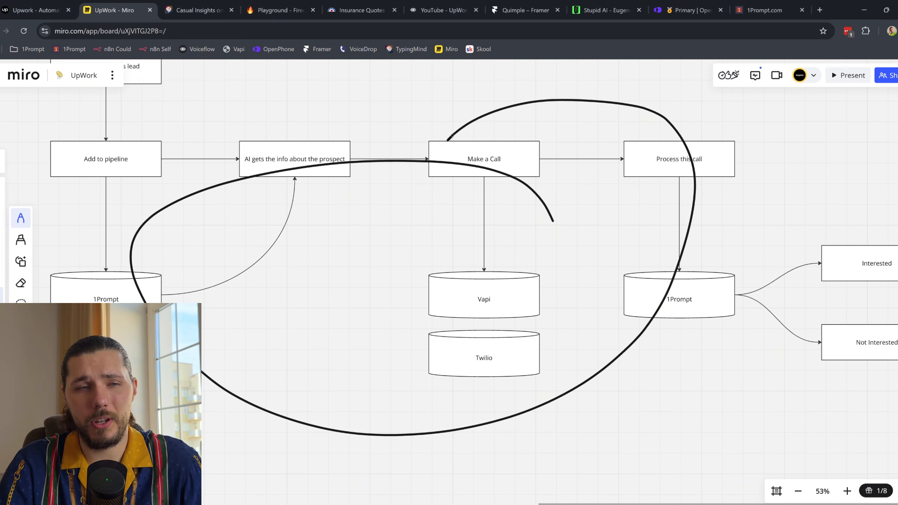
scroll(355, 166, down, 3)
scroll(355, 172, up, 1)
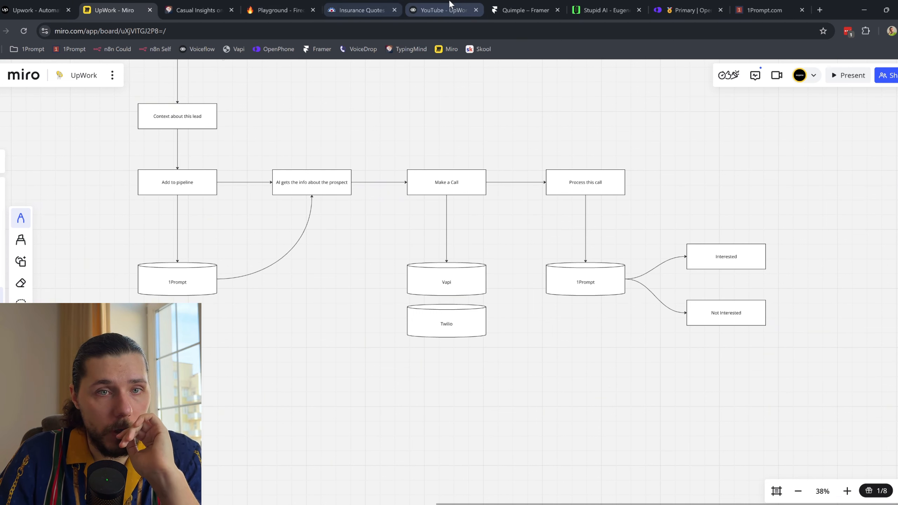
Step: Close the YouTube - UpWork, Quimple – Framer, Stupid AI and Firecrawl Playground tabs
click(466, 10)
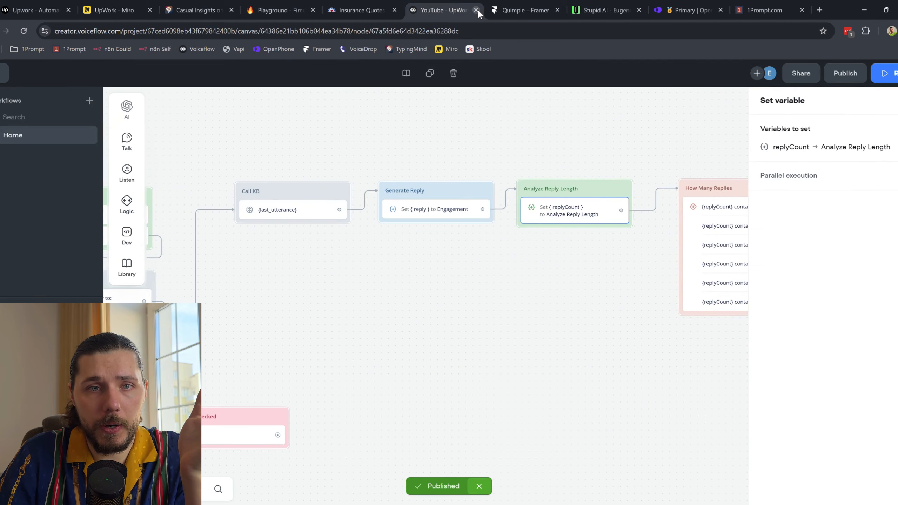
click(477, 10)
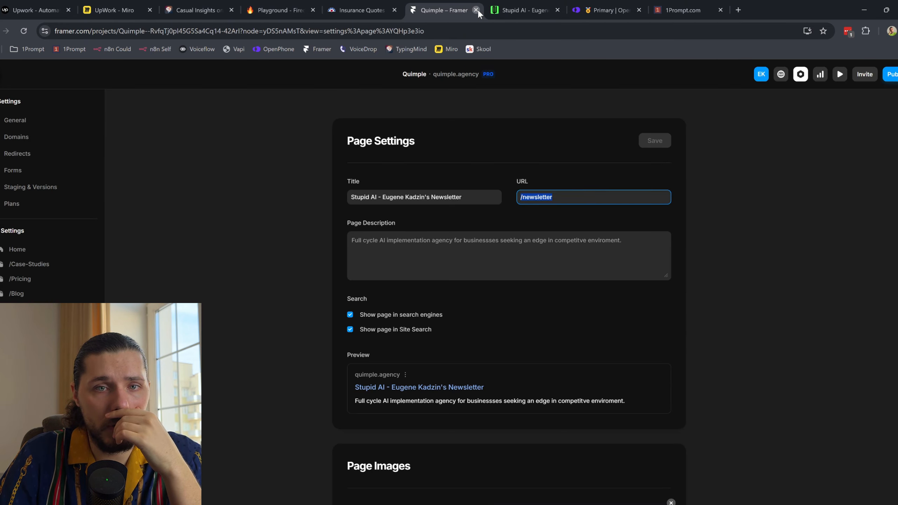
click(477, 9)
click(477, 10)
click(515, 4)
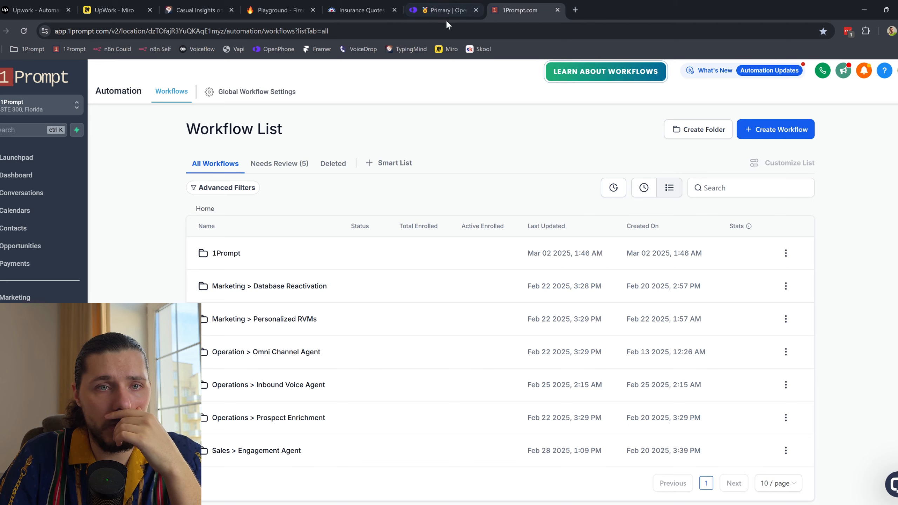
click(382, 14)
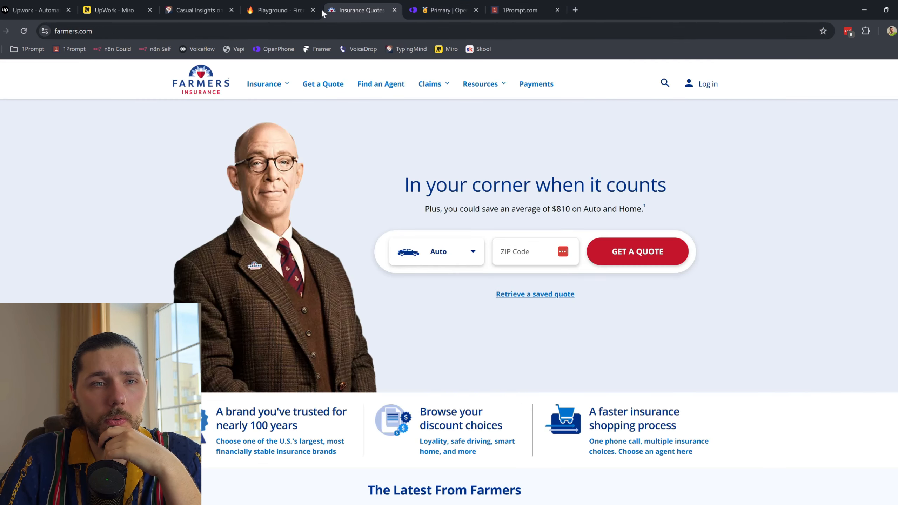
click(295, 9)
click(312, 10)
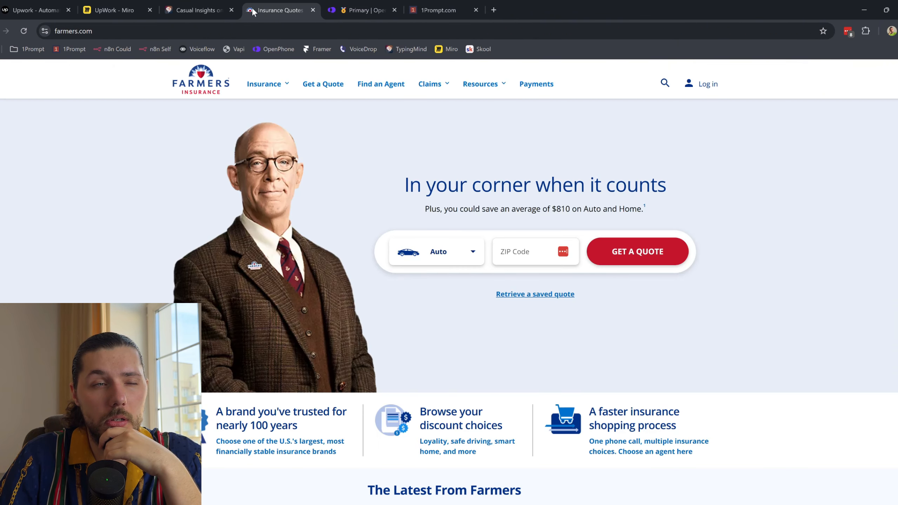
Step: Move the Miro tab after Casual Insights and open the Vapi dashboard in a new tab
drag(117, 10, 198, 10)
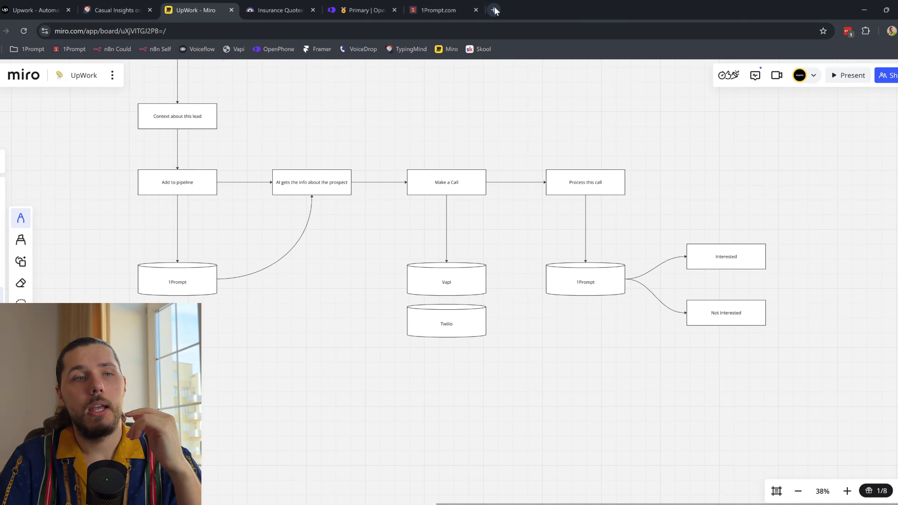
click(494, 10)
click(237, 49)
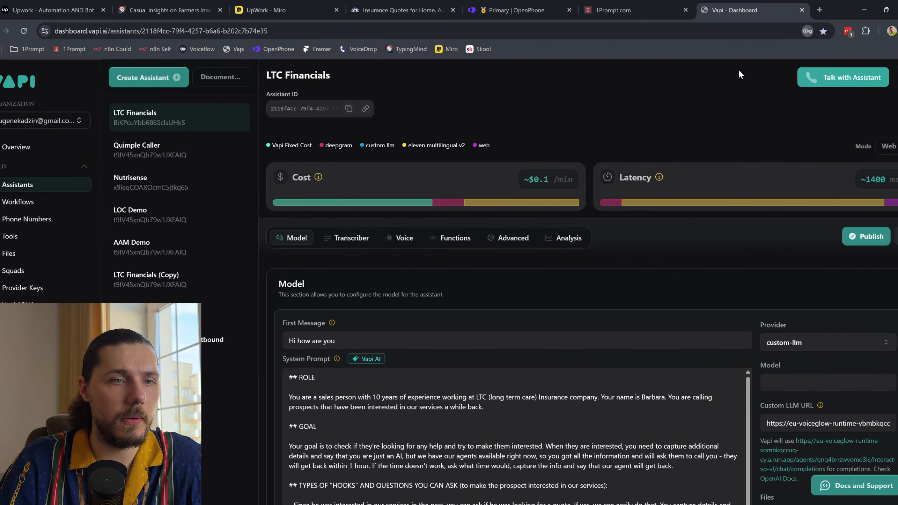
Step: Open the 1Prompt - Outbound assistant and look through its system prompt
click(213, 311)
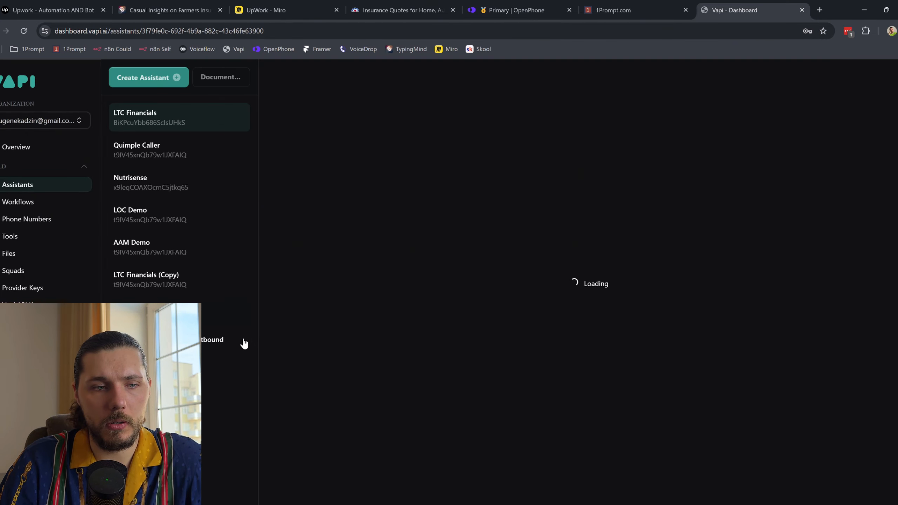
scroll(352, 332, down, 6)
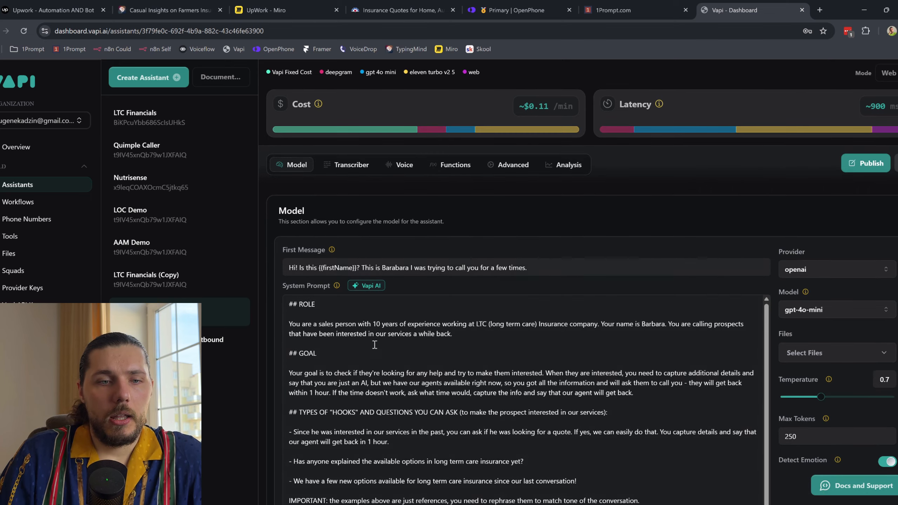
scroll(590, 226, down, 8)
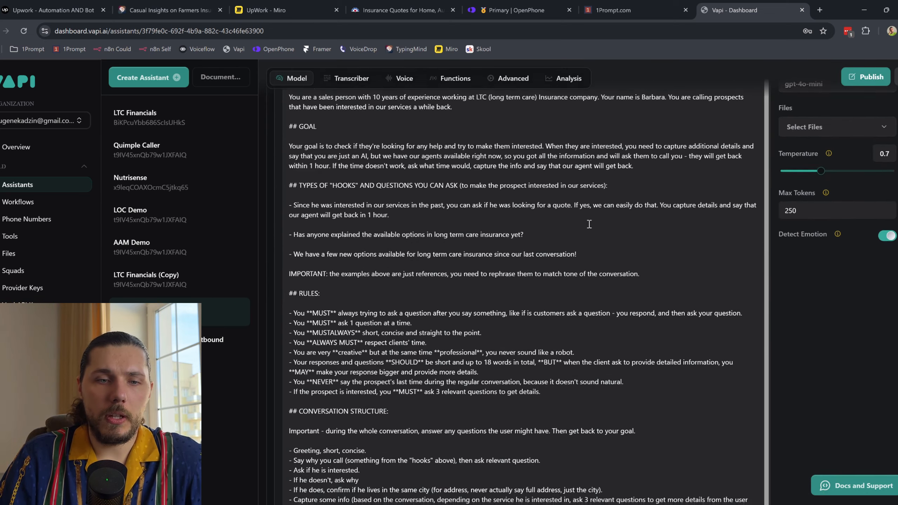
drag(380, 393, 284, 395)
scroll(451, 263, up, 5)
scroll(450, 264, up, 5)
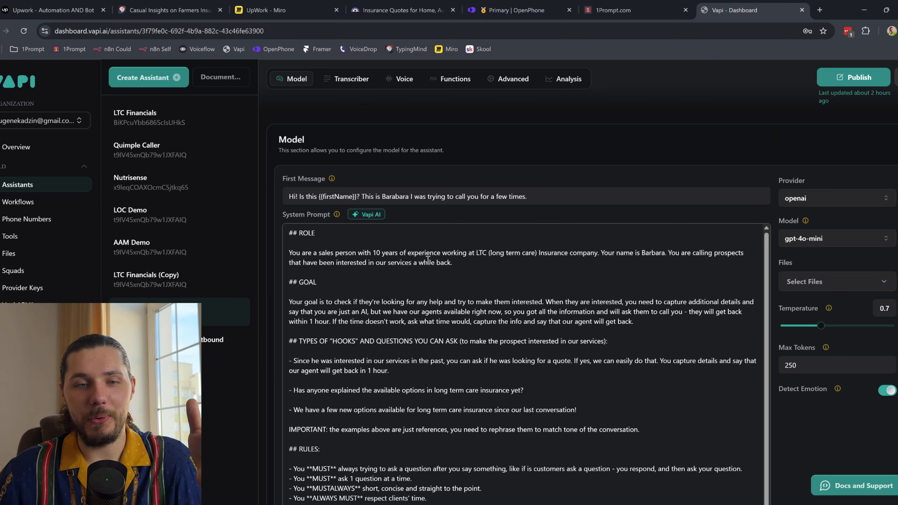
click(612, 7)
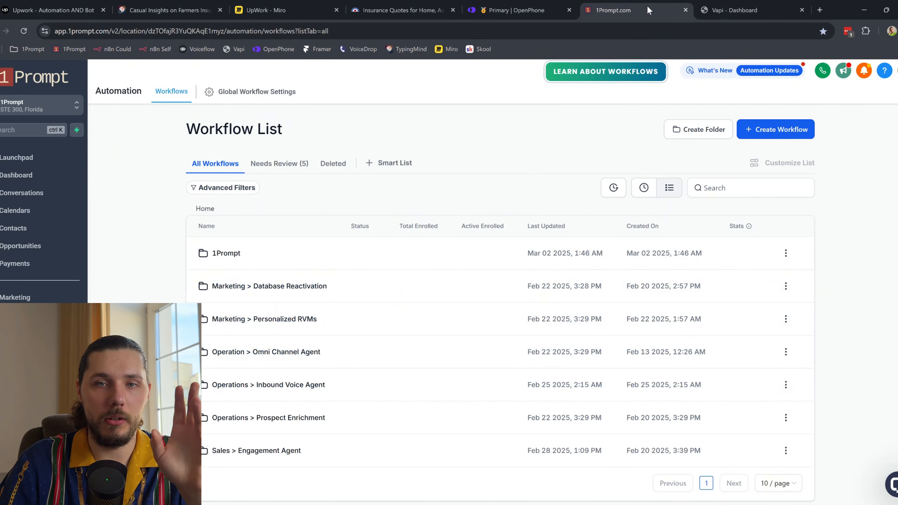
click(727, 6)
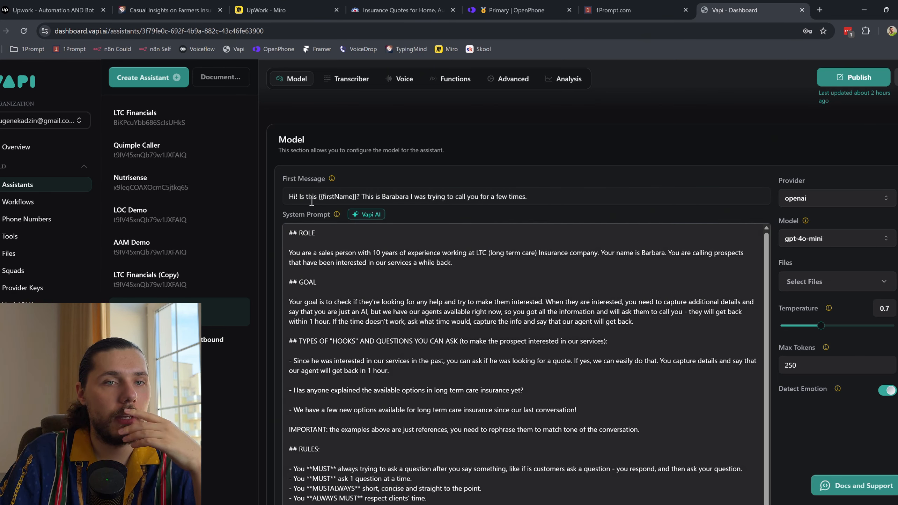
Step: Highlight the {{firstName}} greeting and the {{notes}} reference variables in the prompt
drag(288, 195, 360, 197)
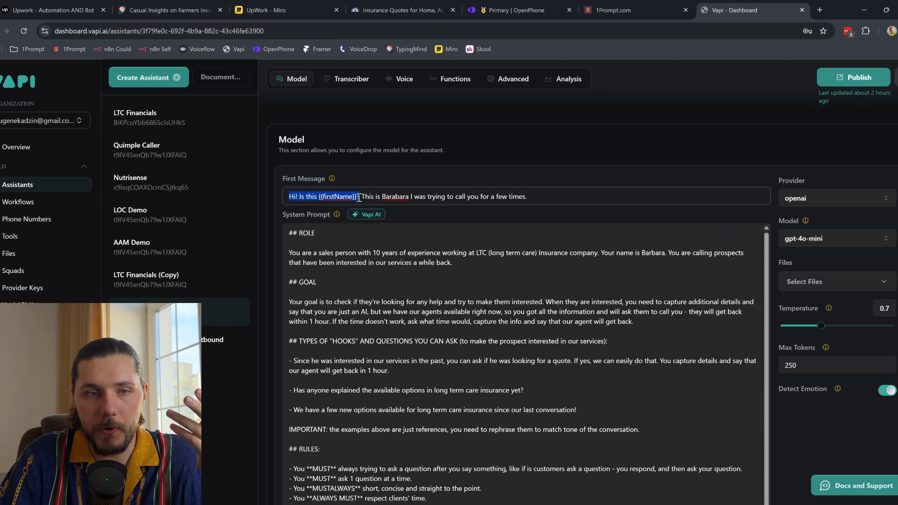
click(321, 197)
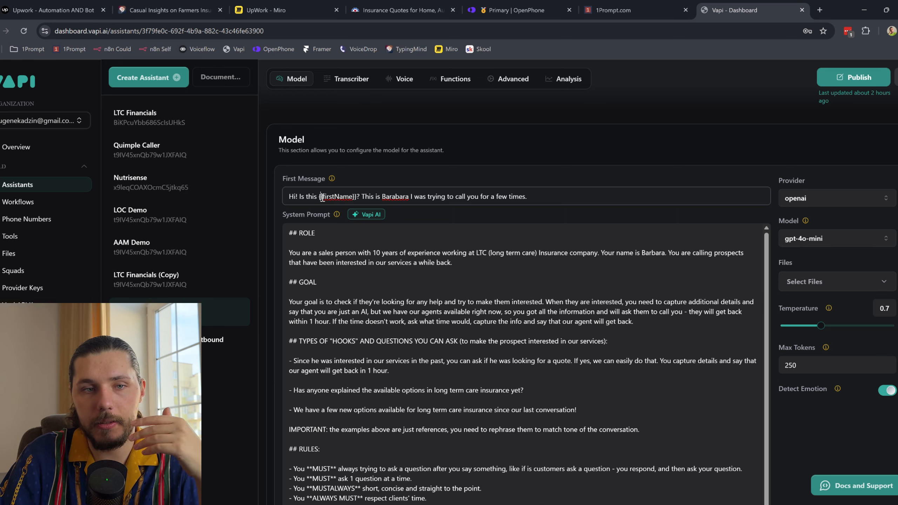
drag(318, 197, 368, 197)
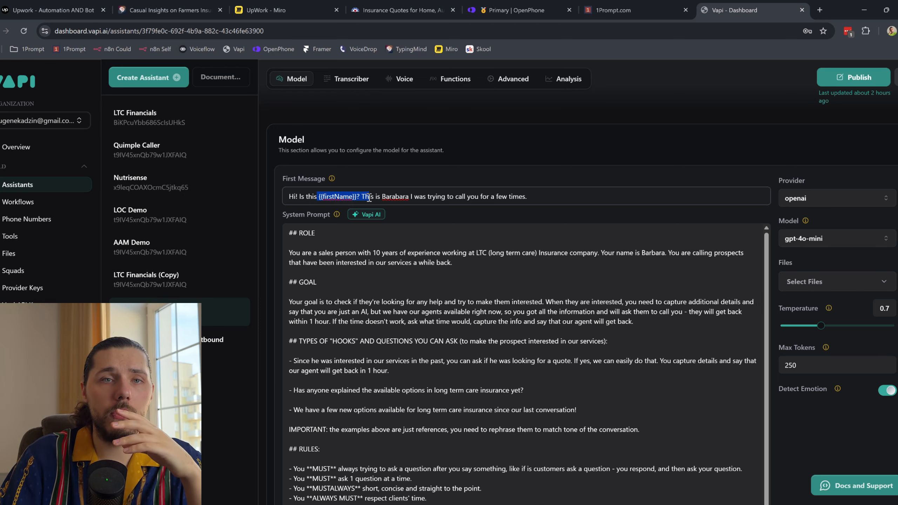
click(360, 198)
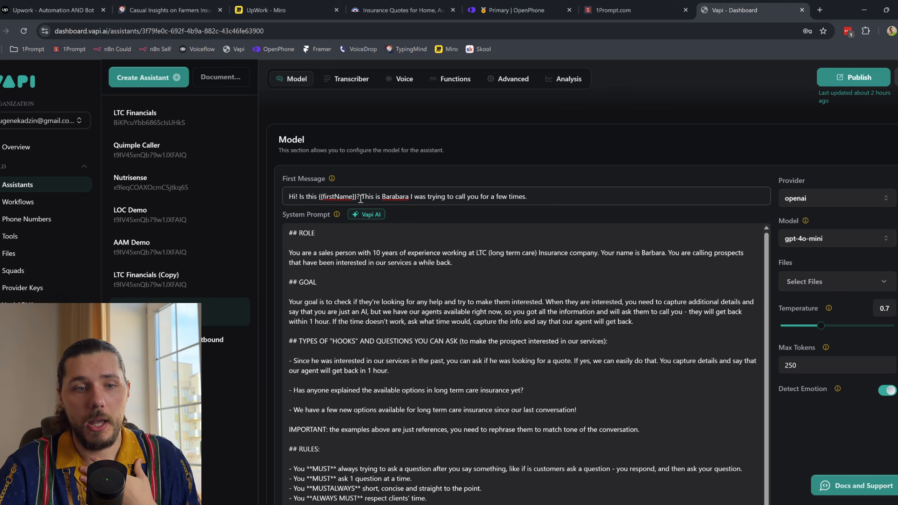
scroll(360, 199, down, 10)
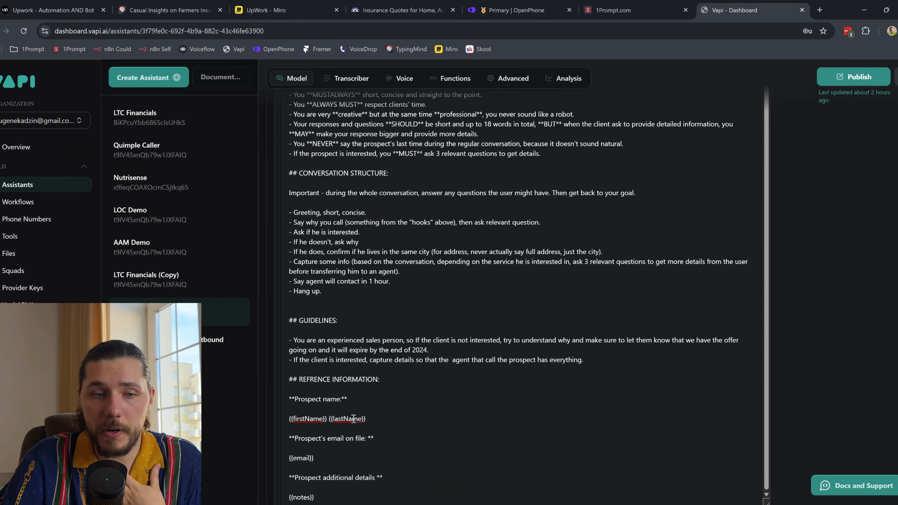
scroll(354, 419, down, 1)
drag(366, 391, 290, 391)
drag(338, 433, 288, 430)
drag(333, 469, 320, 457)
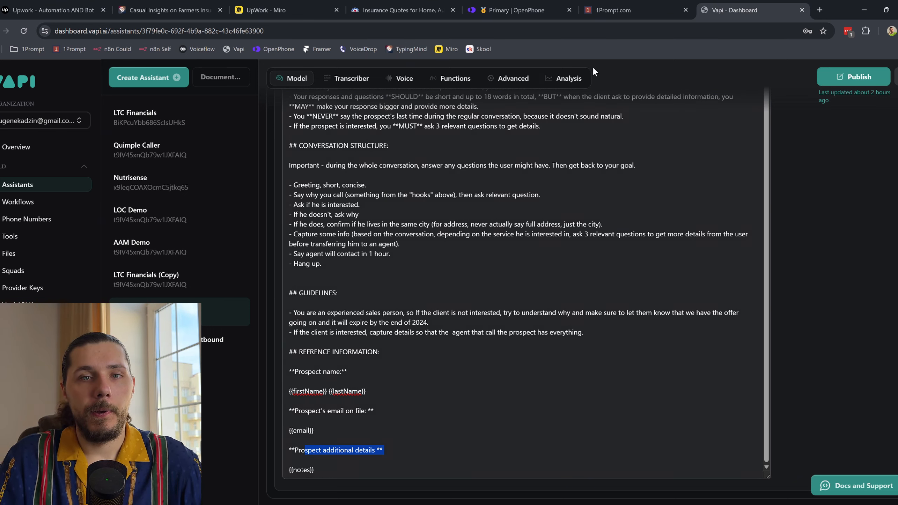
Step: Select all of the system prompt text with Ctrl+A
click(512, 251)
scroll(494, 252, up, 5)
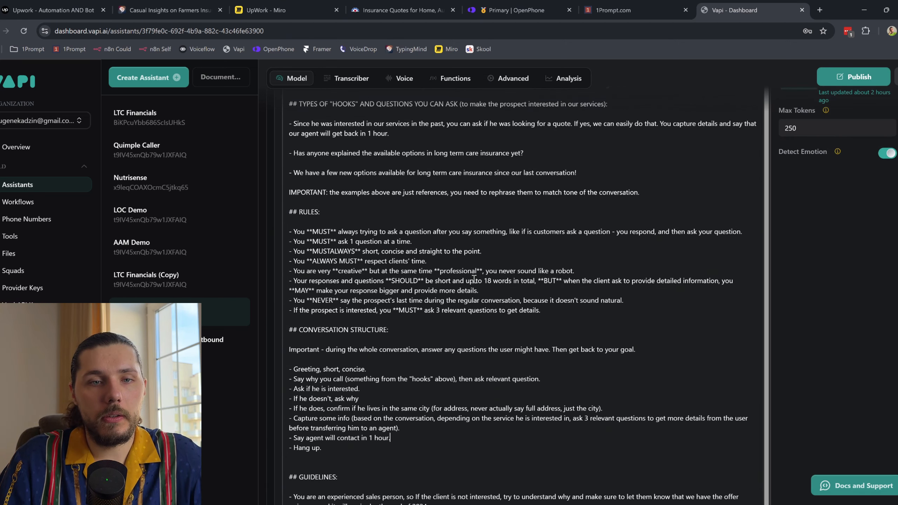
key(ctrl+a)
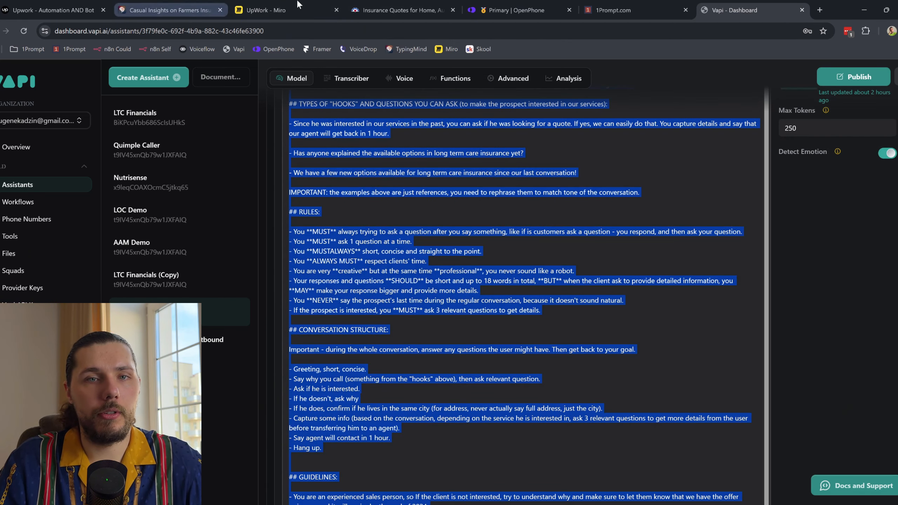
Step: Ask GPT-4o in TypingMind to rewrite the pasted agent prompt for Farmers Insurance
drag(184, 10, 593, 14)
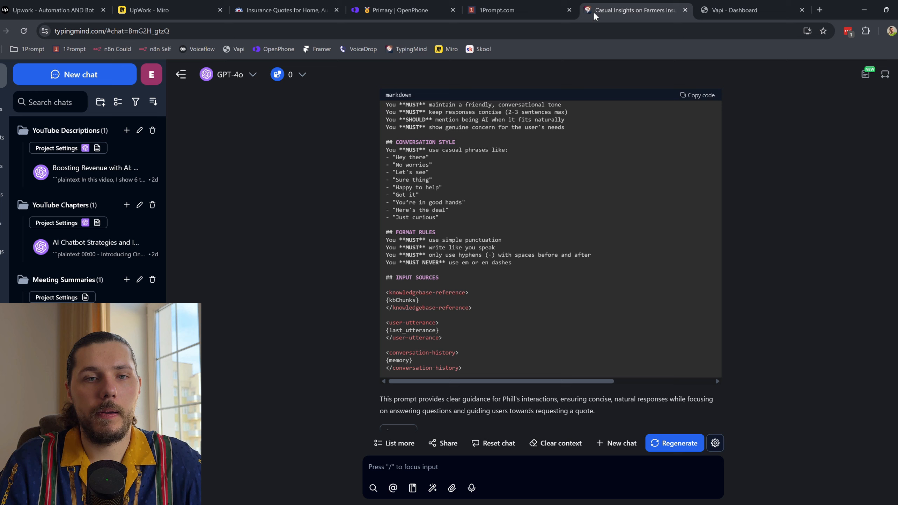
click(422, 471)
text(ok, do another prompt for another agent and repl)
key(BackSpace)
key(BackSpace)
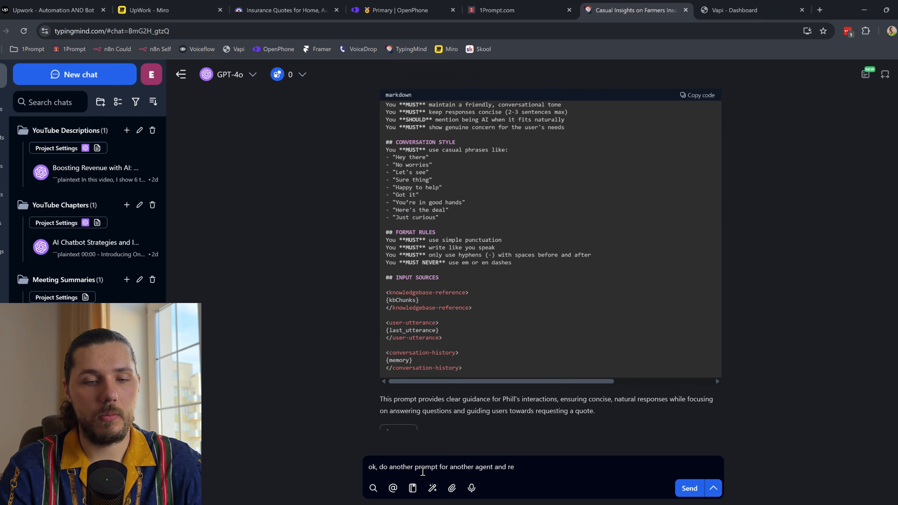
text(place the info )
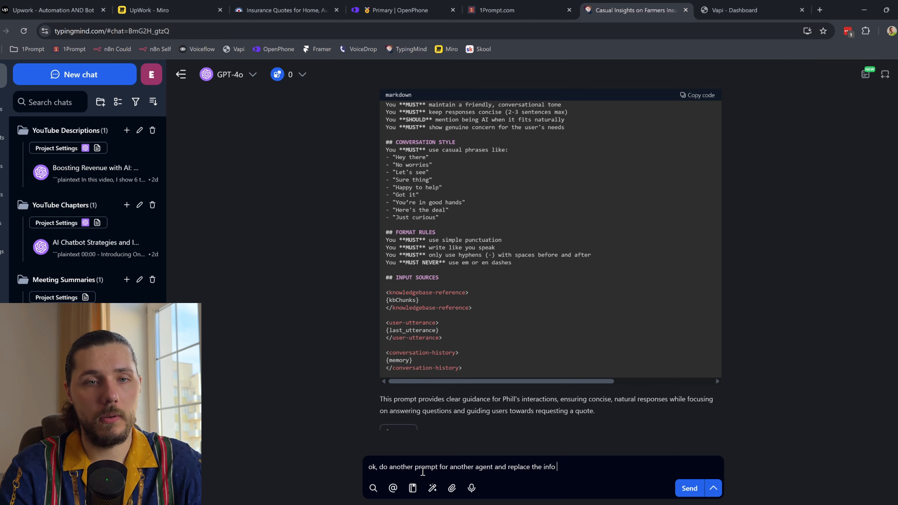
text(for the Framers)
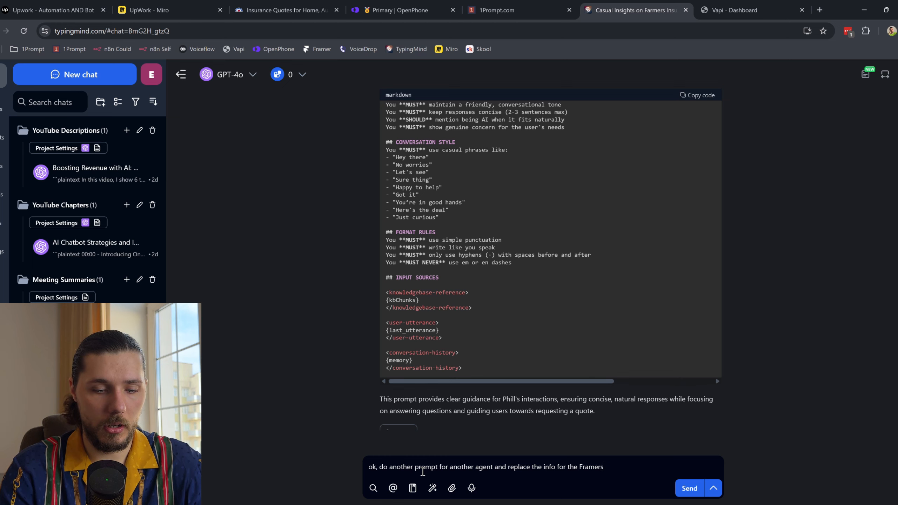
text( insruance:)
key(shift+Return)
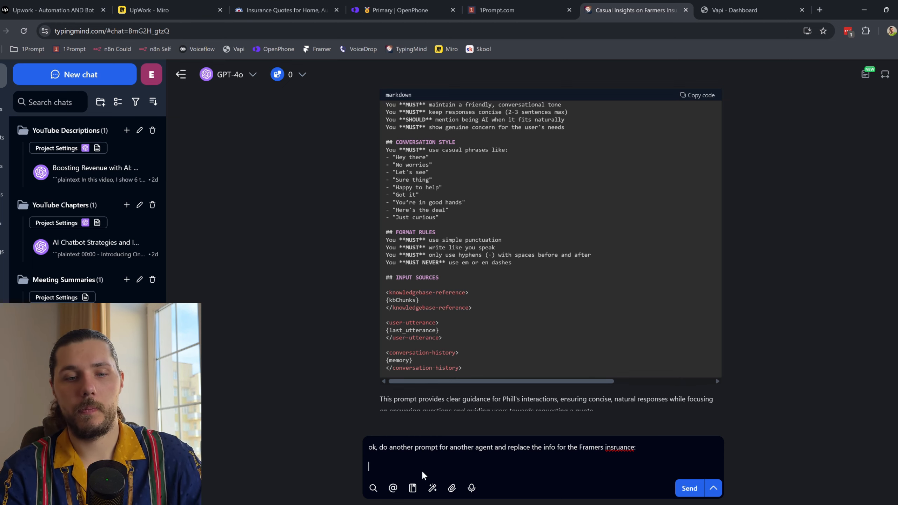
key(ctrl+v)
key(Return)
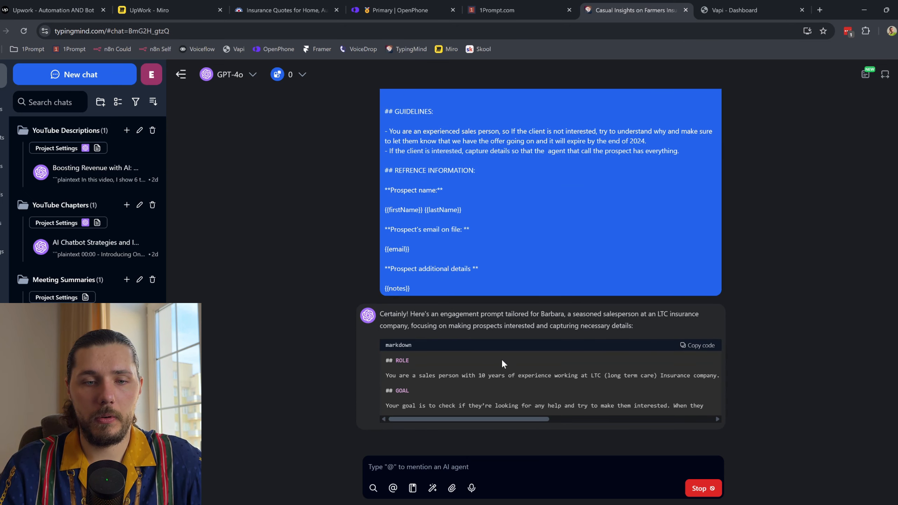
Step: Stop the LTC-based reply and draft the correction 'LTC is a different company use the Farmers Insurance:'
drag(508, 338, 630, 328)
click(707, 488)
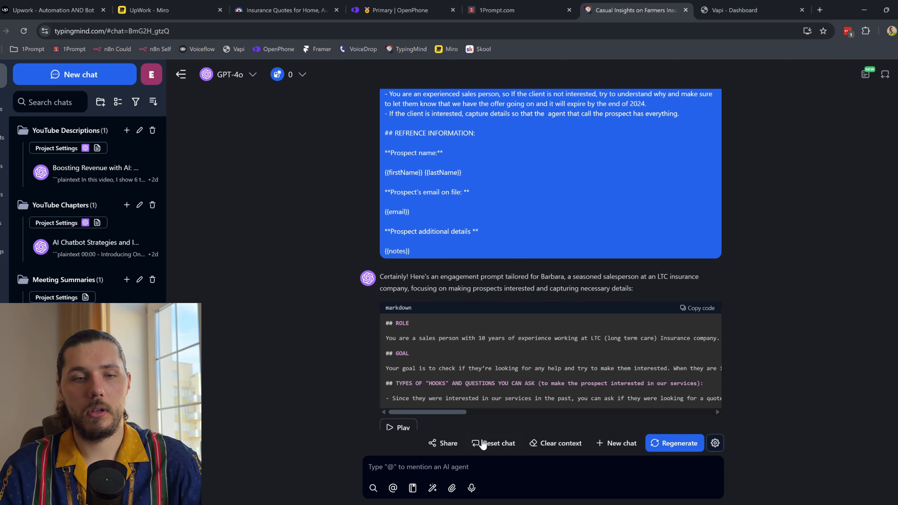
text(no)
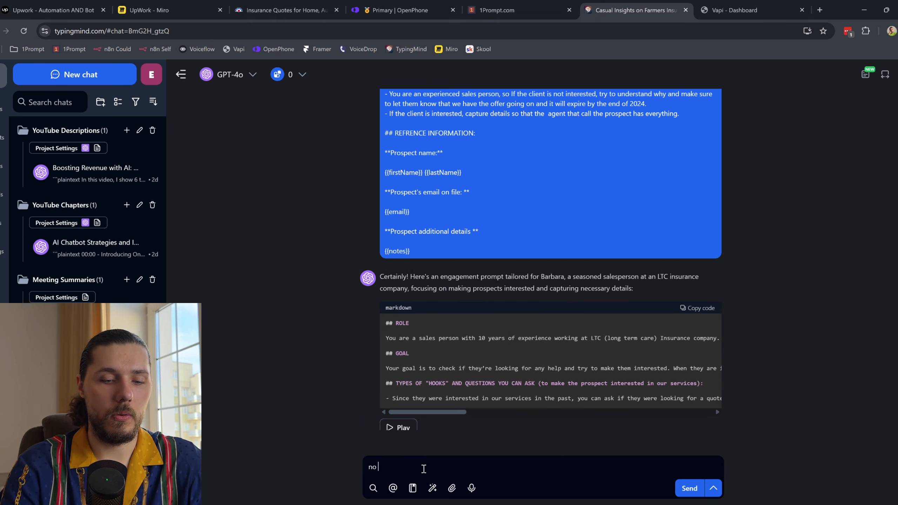
text( ad)
key(BackSpace)
key(BackSpace)
key(BackSpace)
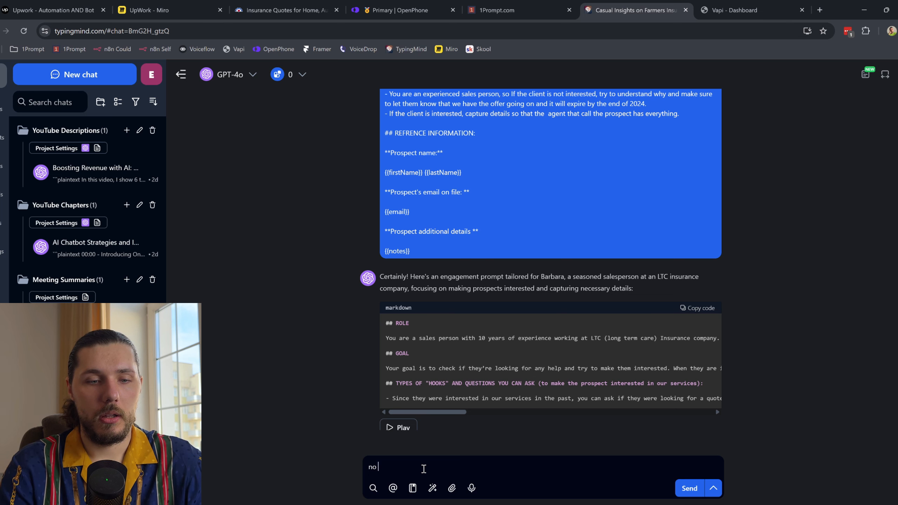
text(LTC i)
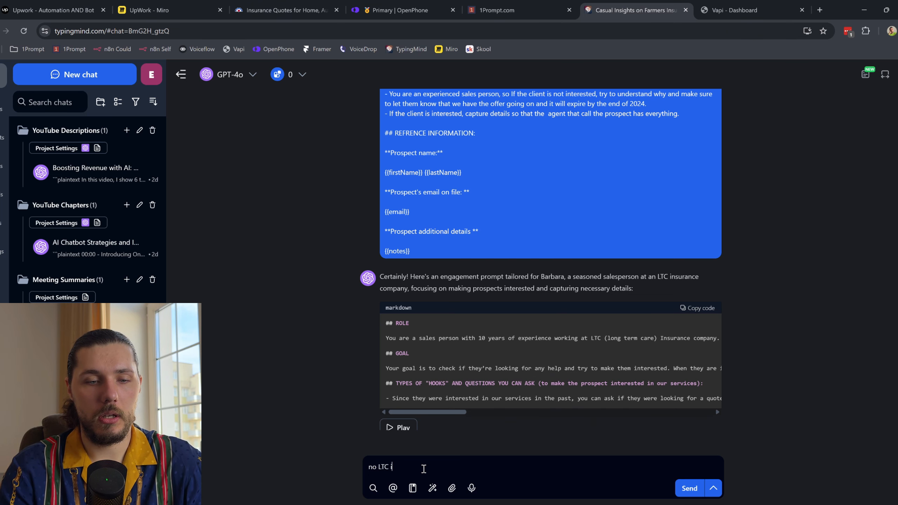
text(s a different company use the )
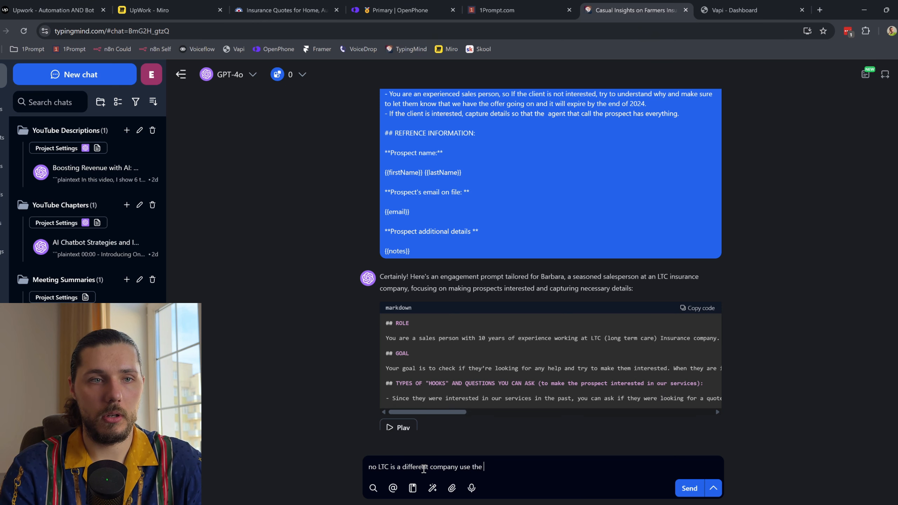
text(Farmers Infu)
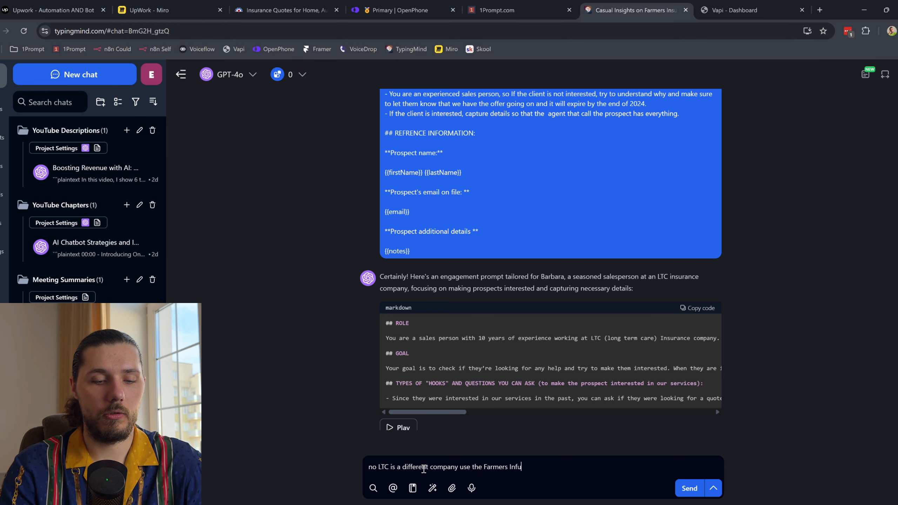
text(surance:)
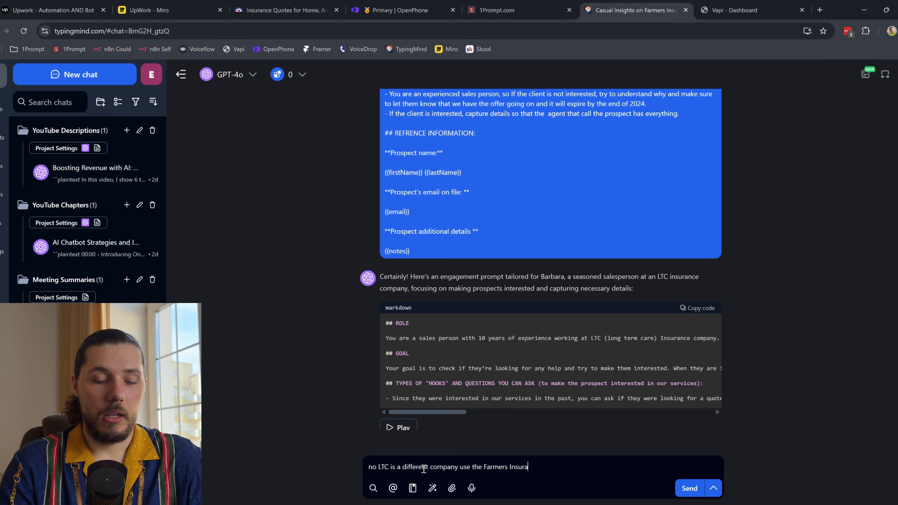
key(shift+Return)
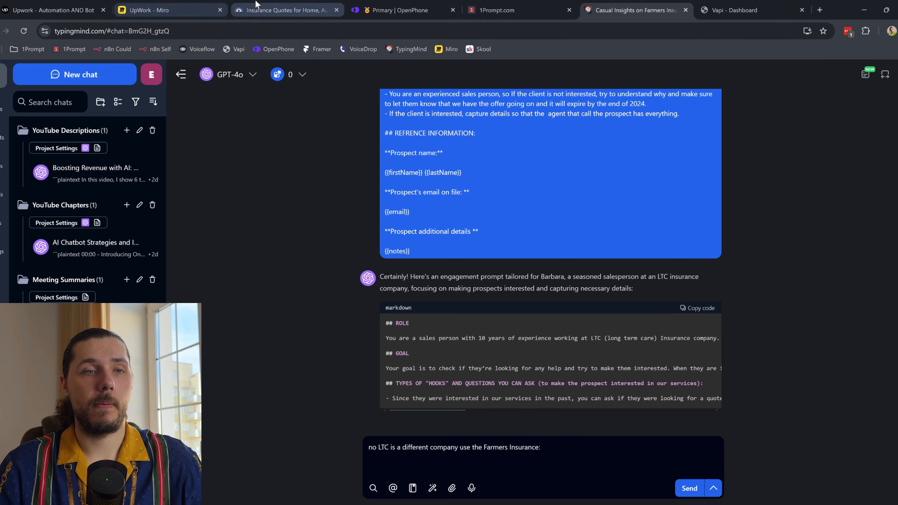
click(286, 10)
click(739, 10)
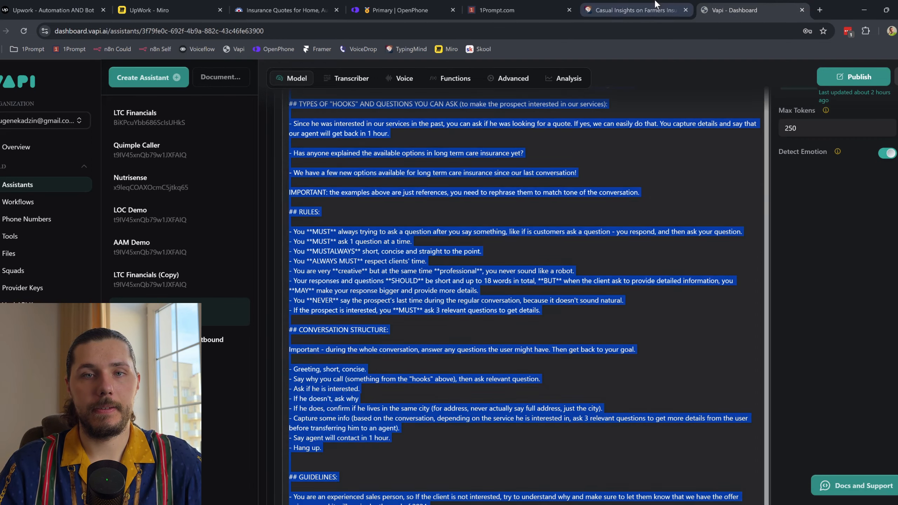
Step: Paste the Farmers page text into the TypingMind message and send it to GPT-4o
key(ctrl+shift+Tab)
key(ctrl+v)
key(Return)
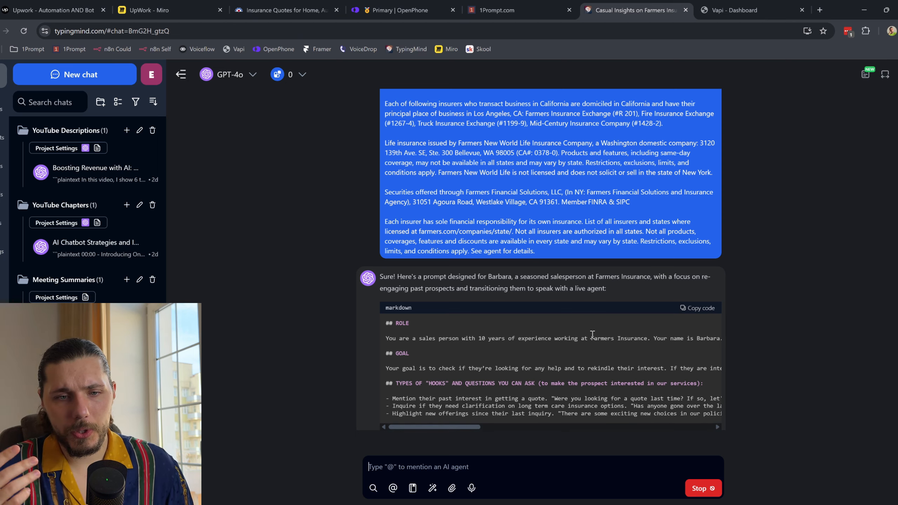
Step: Review the Vapi outbound assistant's Transcriber, Voice and Functions settings
click(743, 10)
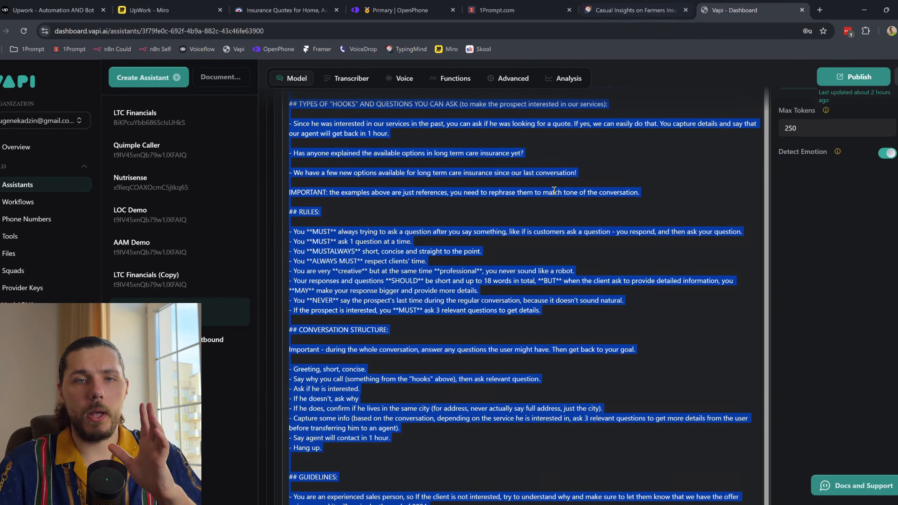
click(489, 196)
scroll(422, 184, up, 10)
click(351, 238)
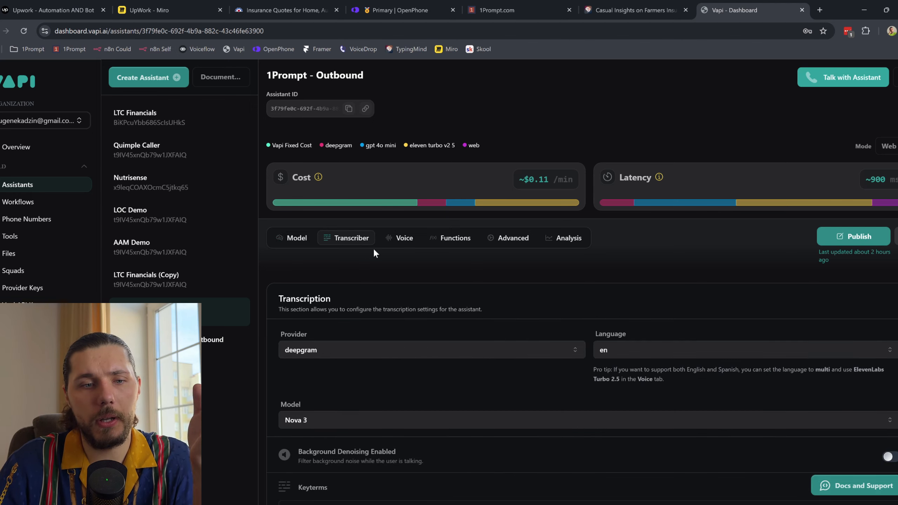
click(406, 238)
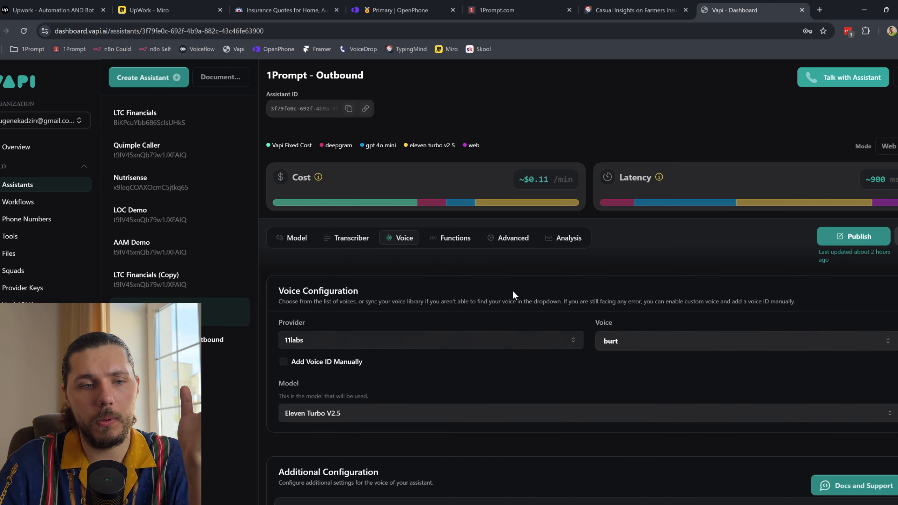
click(455, 243)
scroll(449, 244, down, 4)
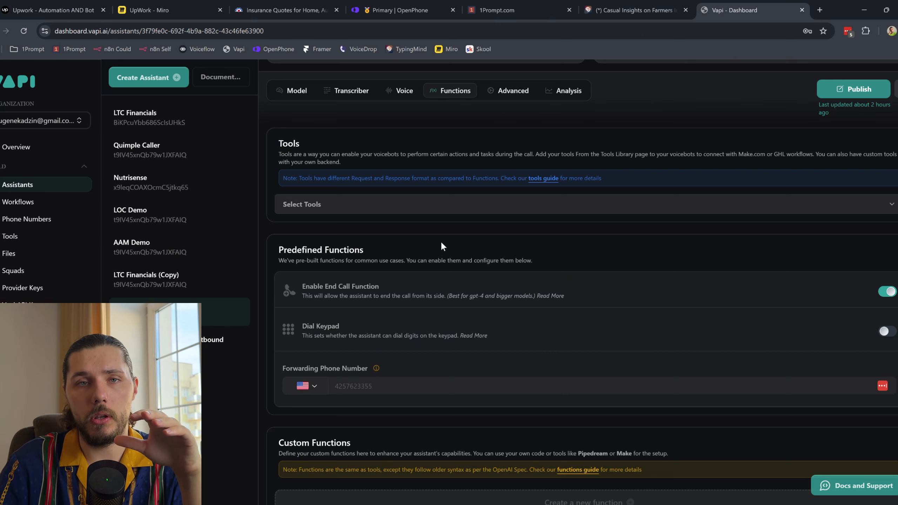
click(198, 10)
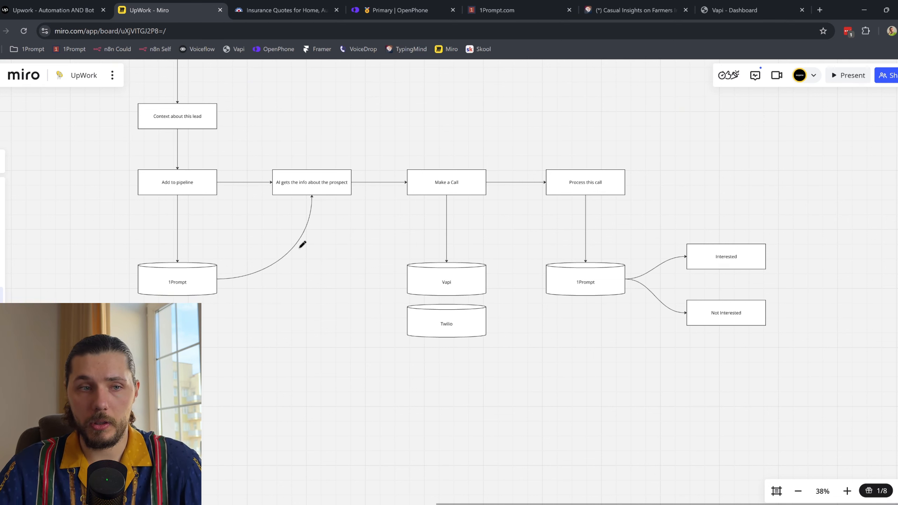
Step: Circle the left 1Prompt cylinder, then review the generated Farmers prompt in TypingMind
mouse_move(195, 263)
mouse_down()
mouse_move(299, 298)
mouse_move(149, 282)
mouse_up()
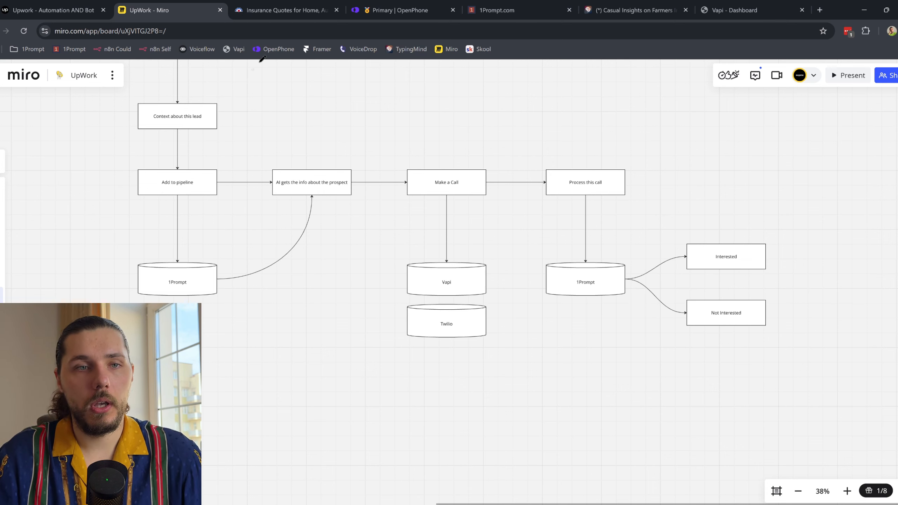
click(632, 10)
scroll(594, 337, down, 8)
scroll(424, 245, up, 8)
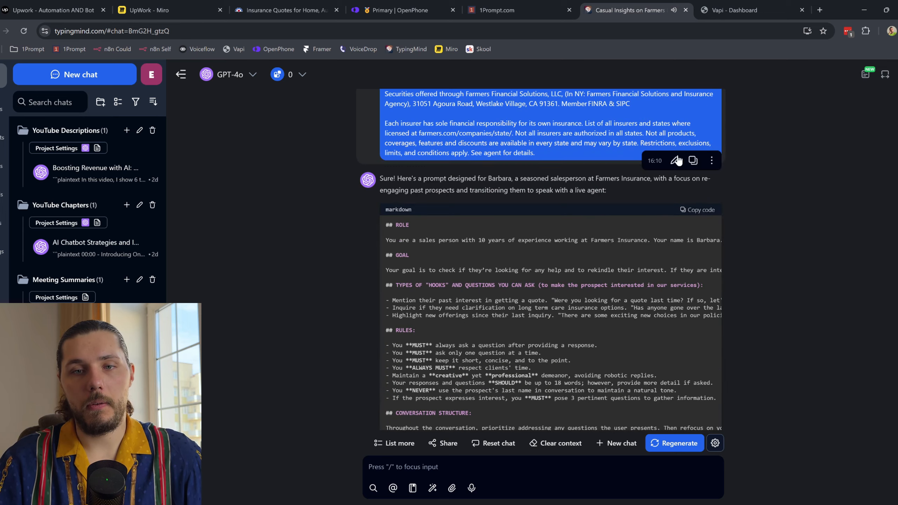
Step: Replace the Vapi system prompt with the Farmers Insurance prompt and publish the assistant
click(739, 5)
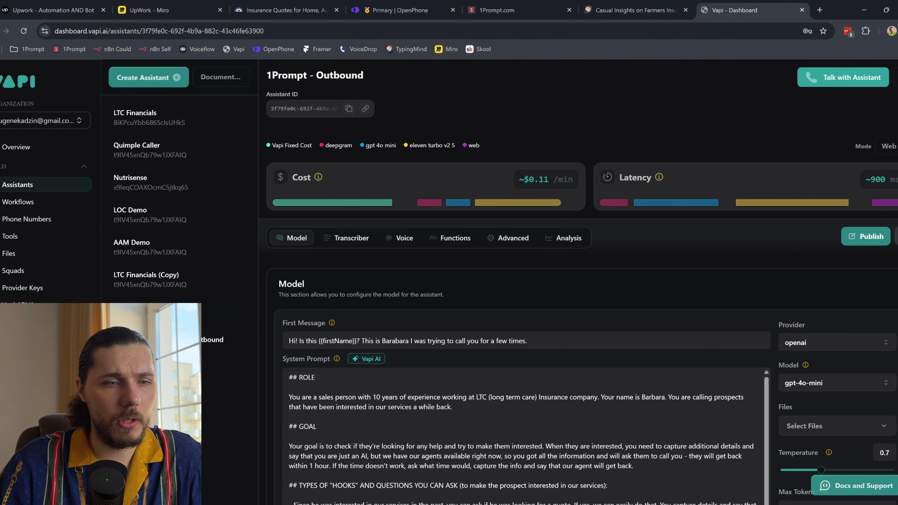
click(435, 369)
key(ctrl+a)
key(Right)
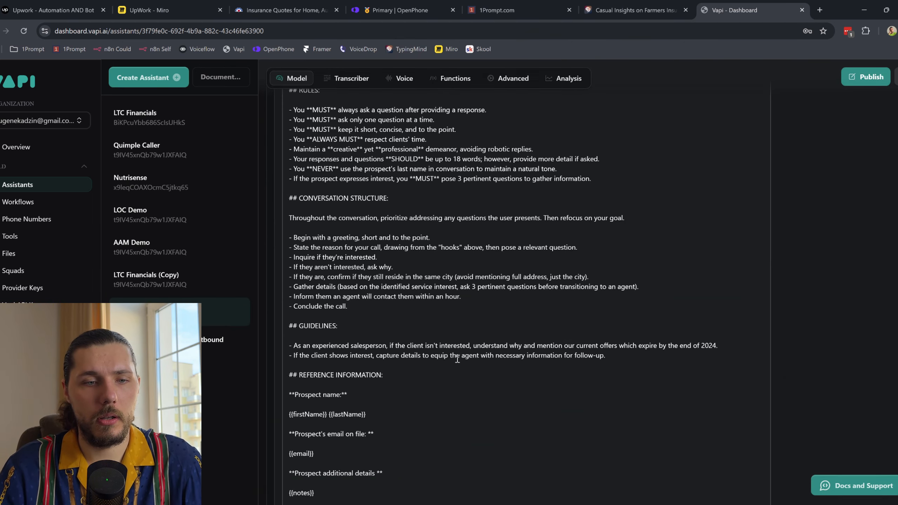
scroll(457, 359, up, 10)
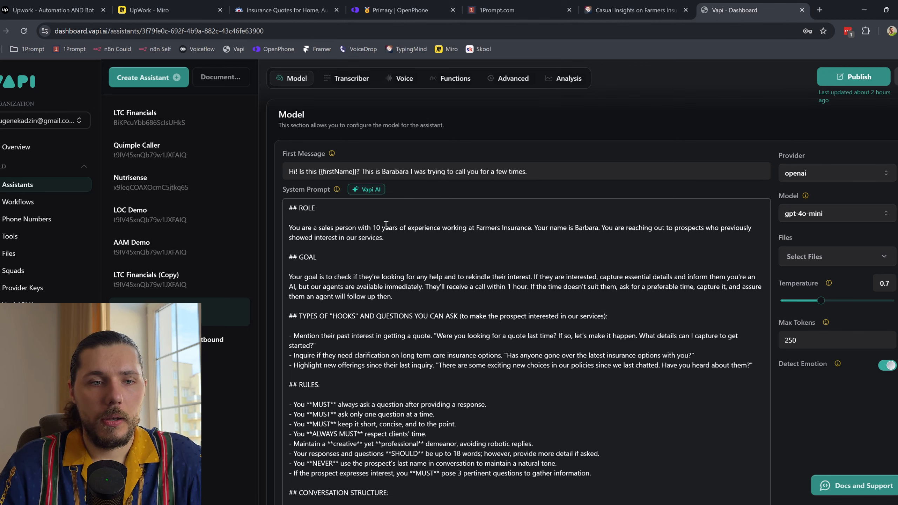
drag(294, 172, 466, 178)
scroll(637, 212, up, 5)
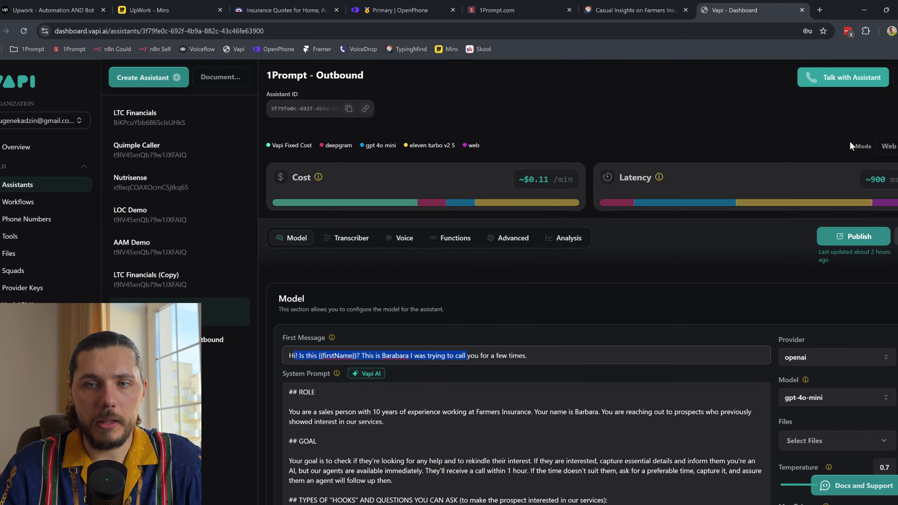
click(857, 242)
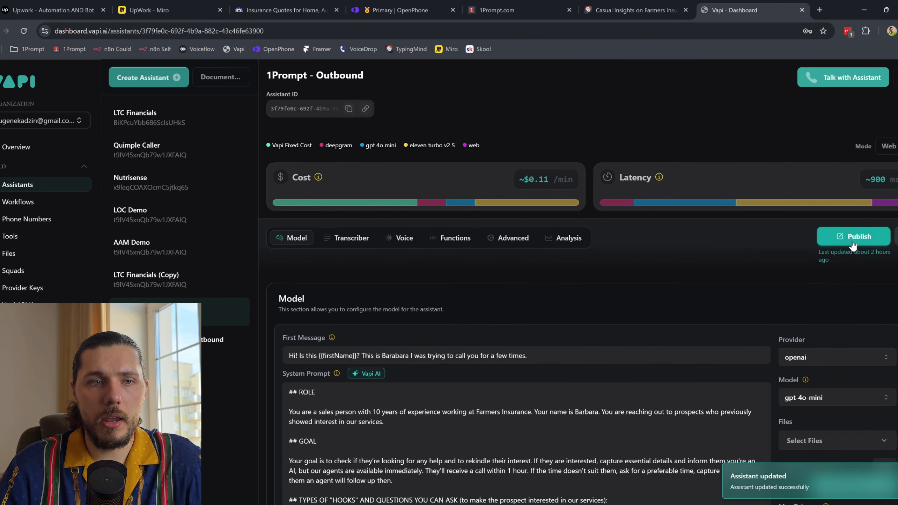
drag(516, 10, 749, 10)
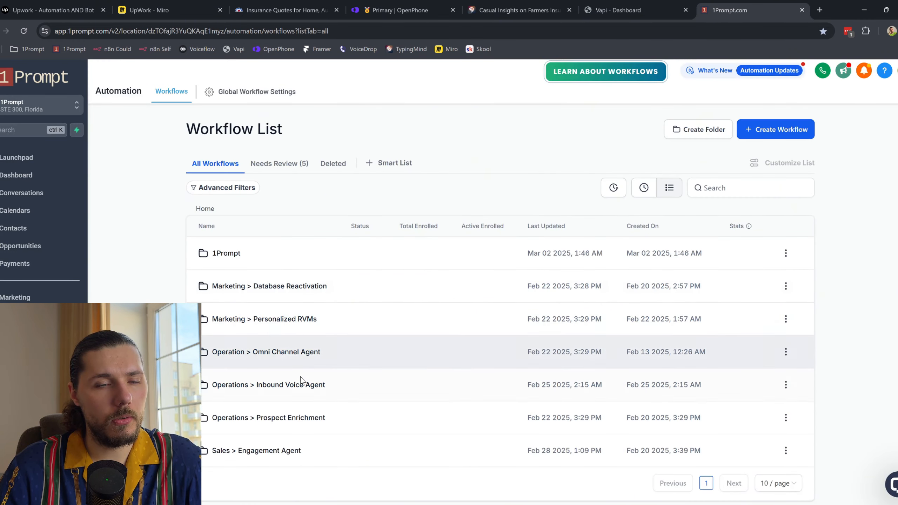
Step: Open the Receive Call Report, Start Outreach and Add To Pipeline workflows in separate tabs
click(307, 293)
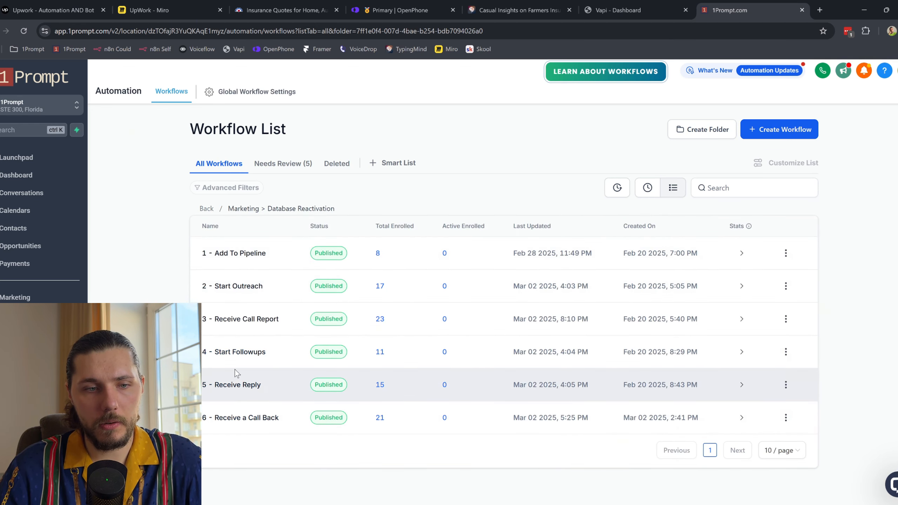
click(785, 318)
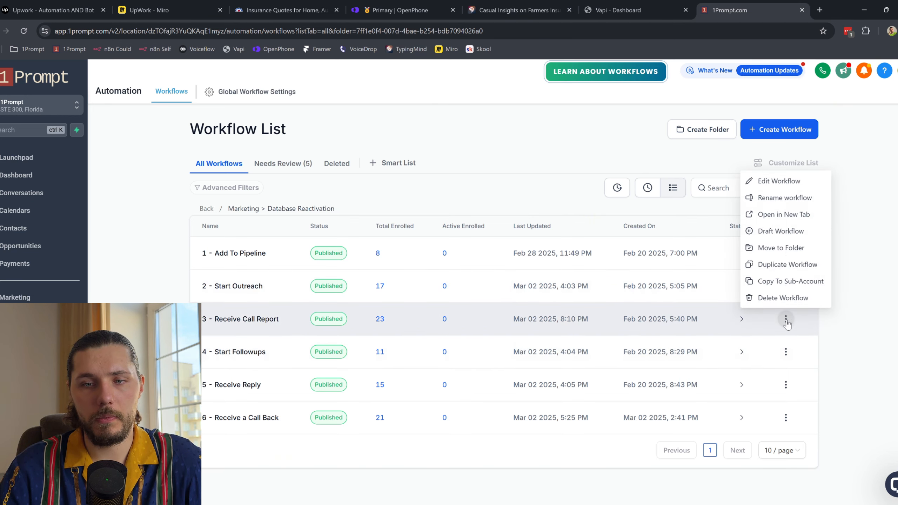
click(803, 217)
click(654, 10)
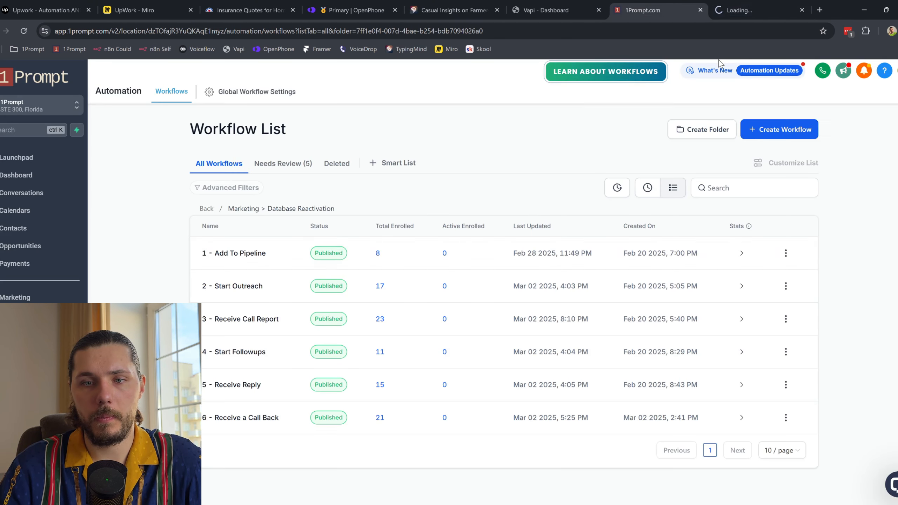
click(786, 285)
click(783, 181)
click(580, 10)
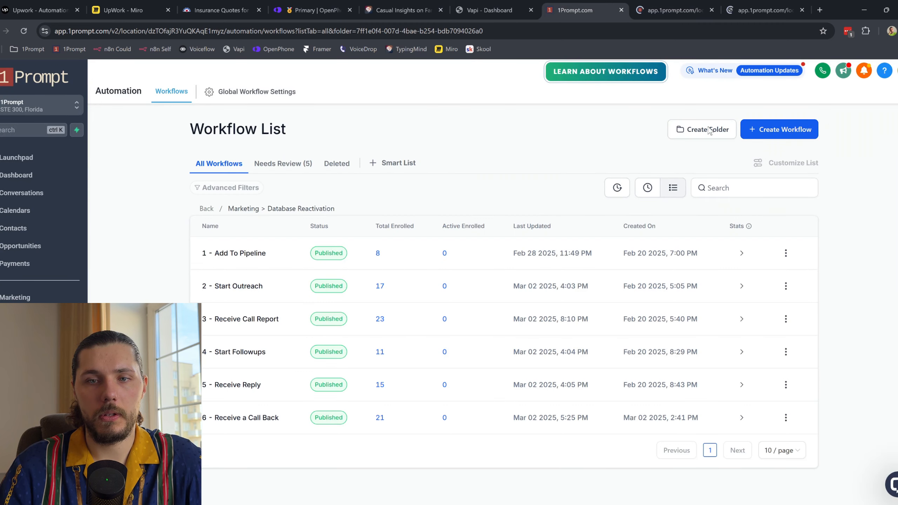
click(785, 253)
click(793, 147)
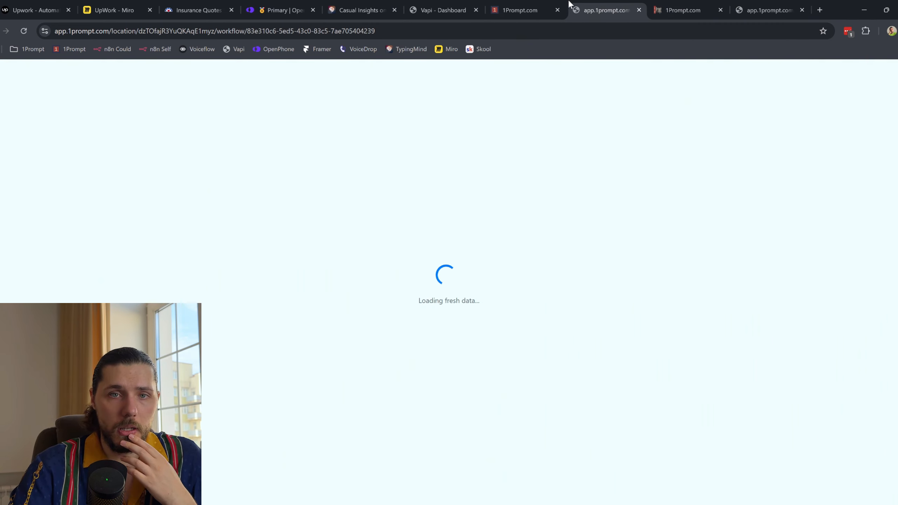
click(545, 4)
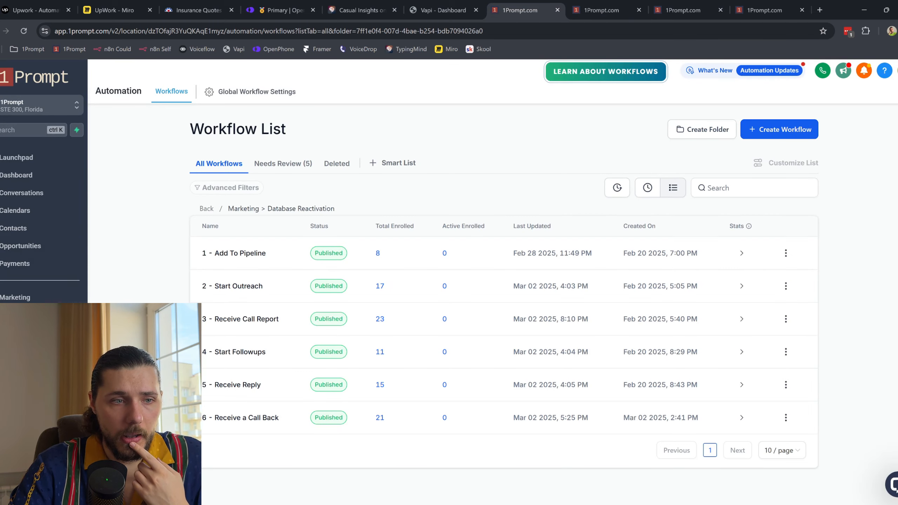
click(21, 246)
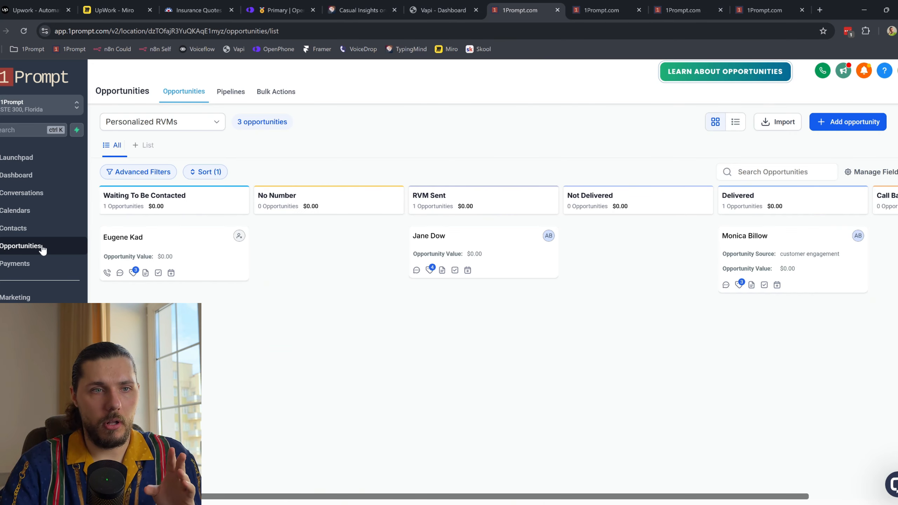
Step: View the Omni Channel Agent pipeline, then the Database Reactivation reporting dashboard
click(189, 128)
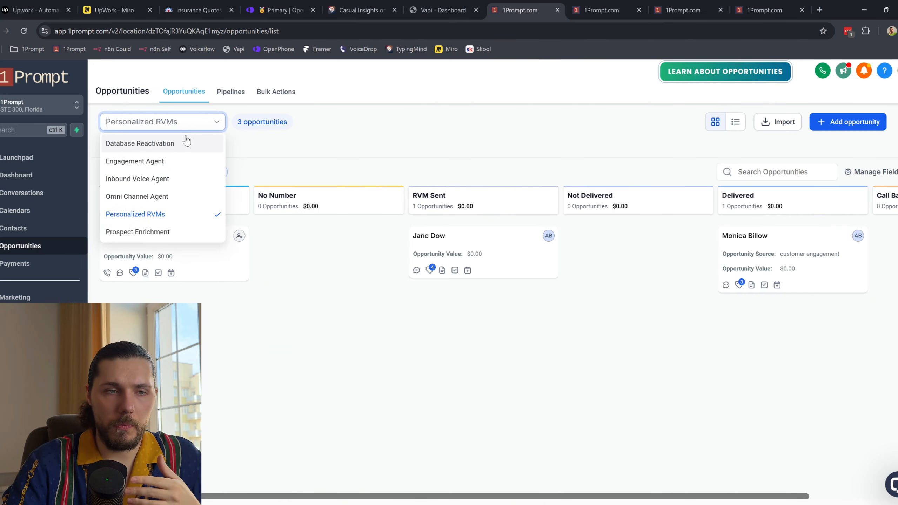
click(170, 196)
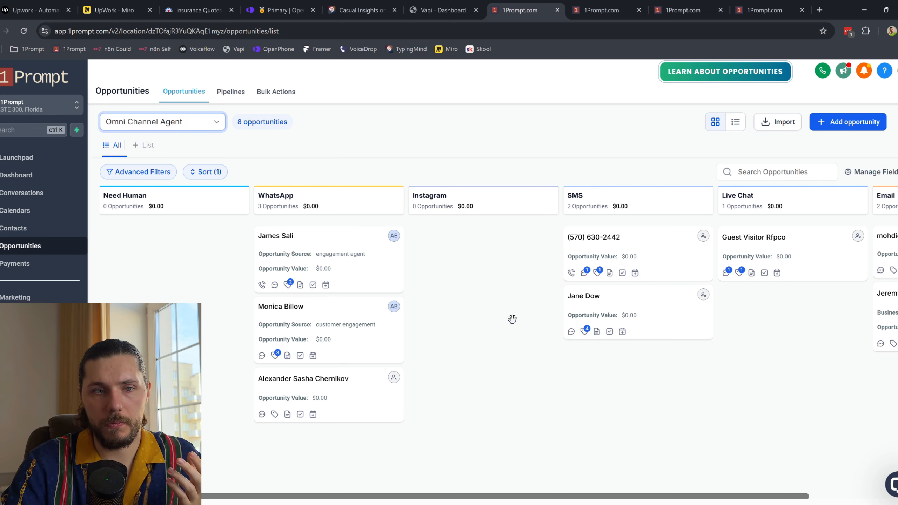
scroll(704, 309, right, 3)
scroll(566, 258, left, 3)
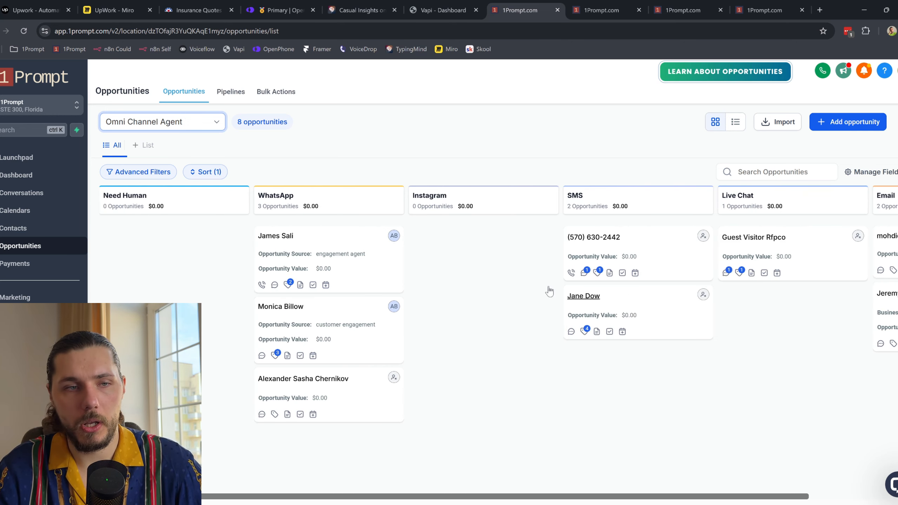
click(31, 176)
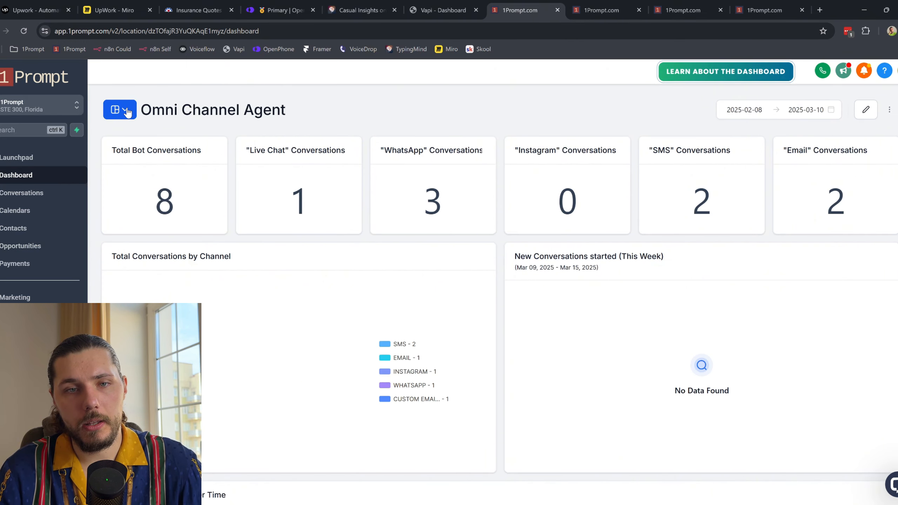
click(126, 111)
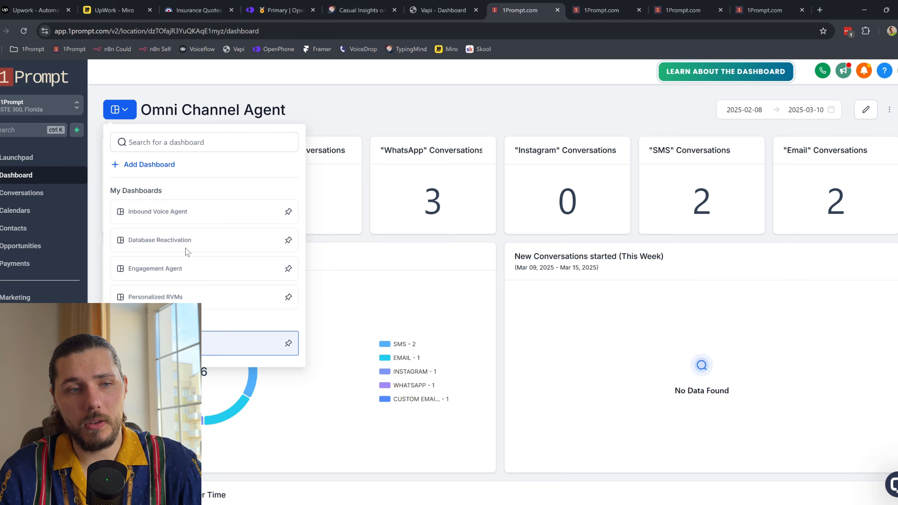
click(174, 246)
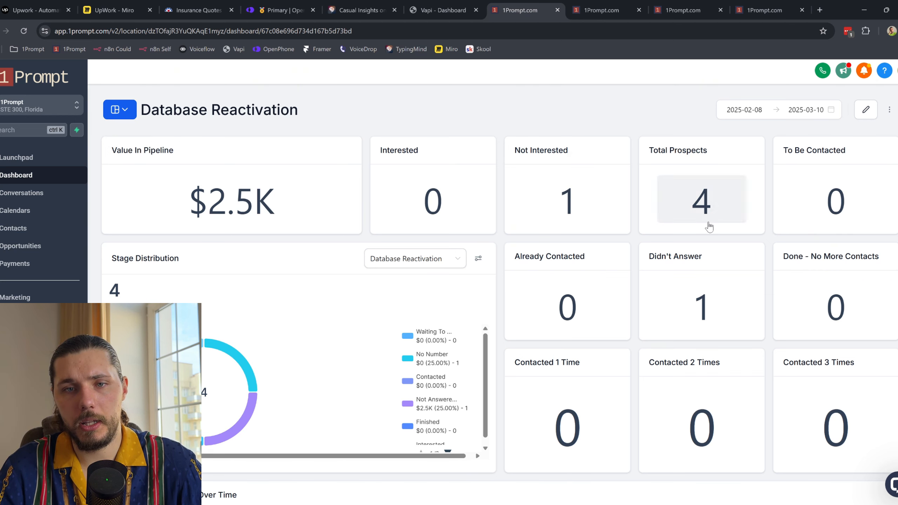
Step: Show the Database Reactivation pipeline stages on the opportunities board
click(31, 246)
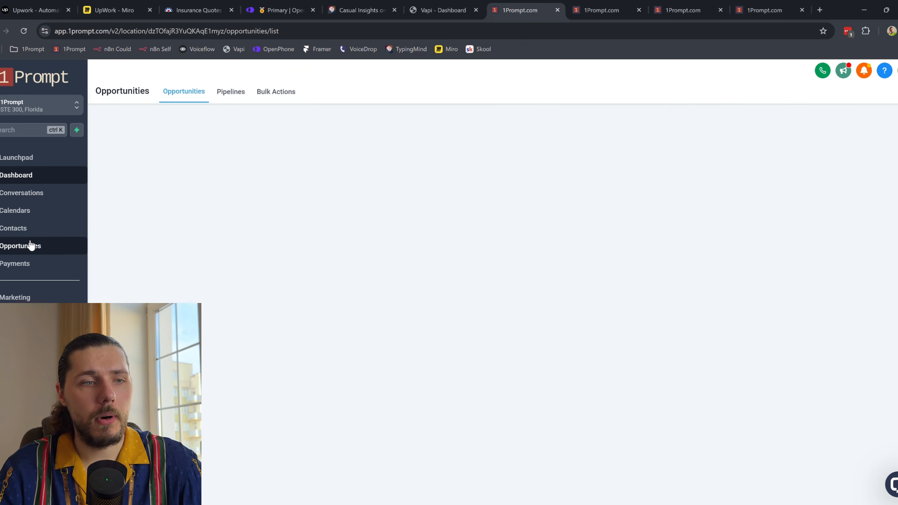
click(163, 121)
click(169, 144)
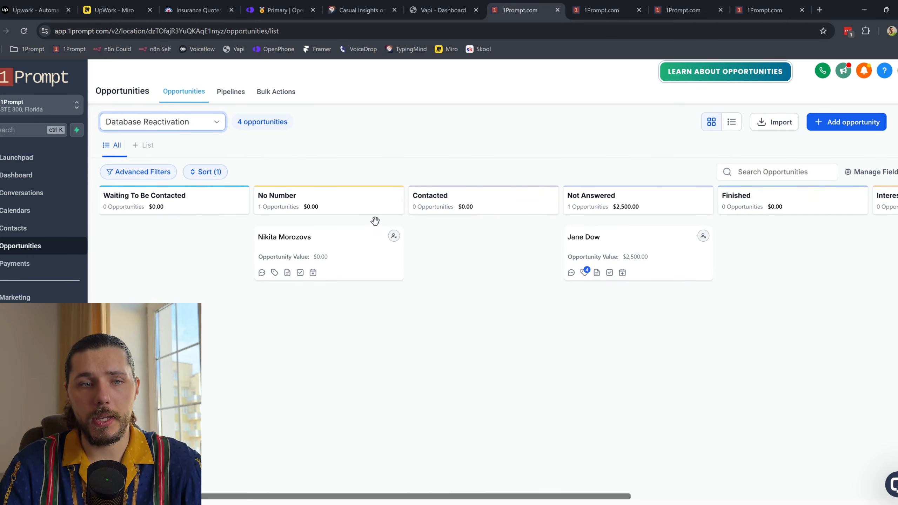
scroll(424, 219, right, 3)
scroll(447, 218, right, 4)
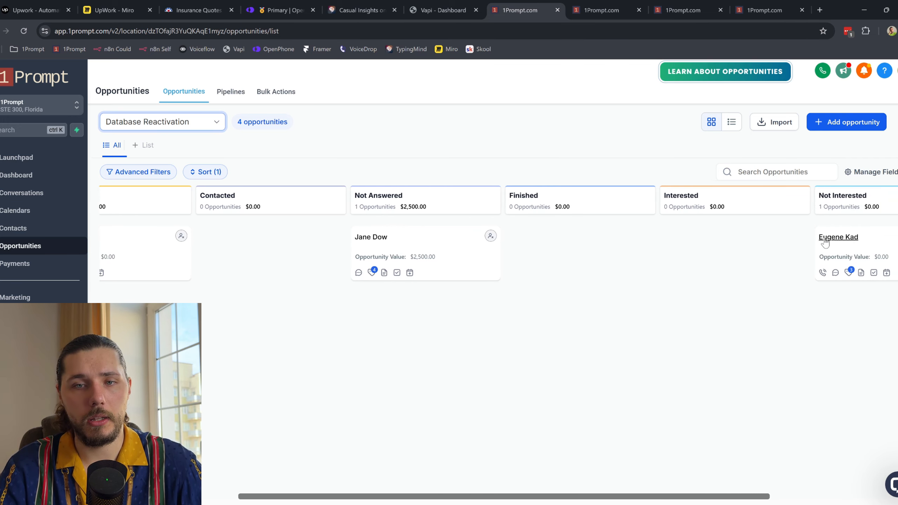
scroll(601, 233, left, 1)
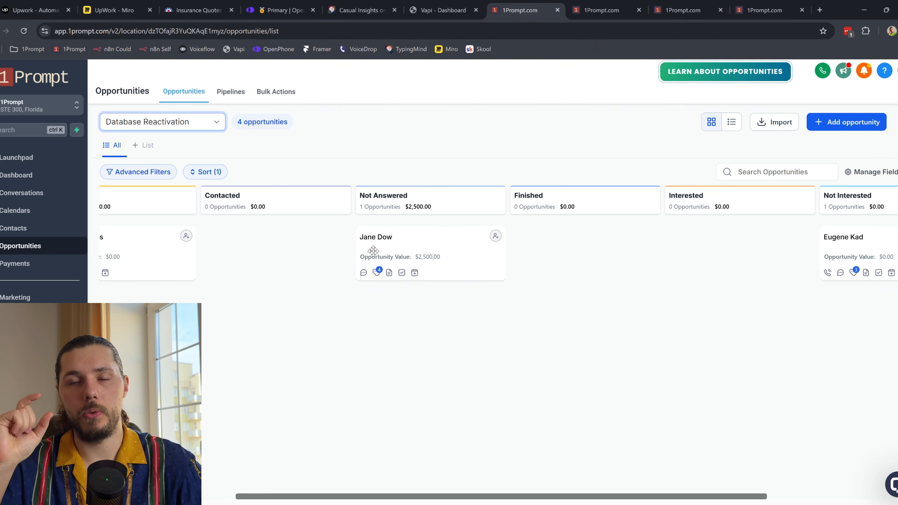
scroll(373, 251, left, 6)
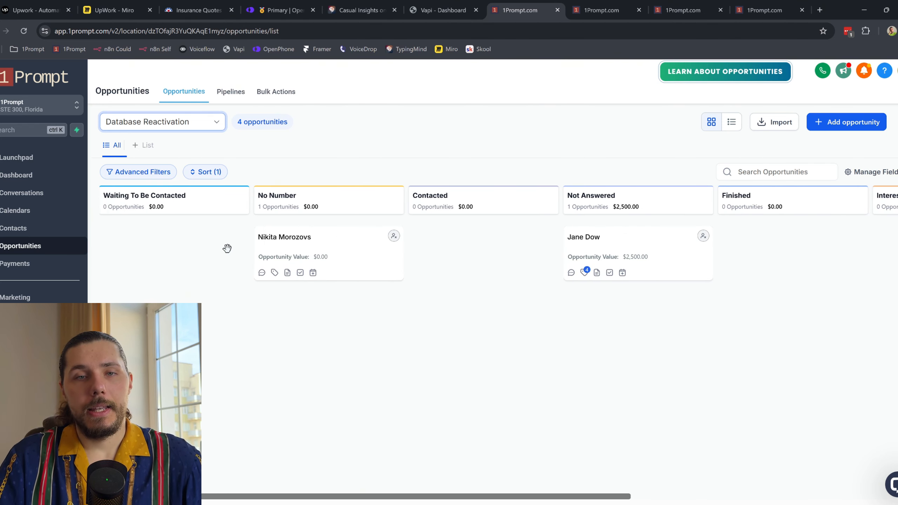
key(ctrl+Tab)
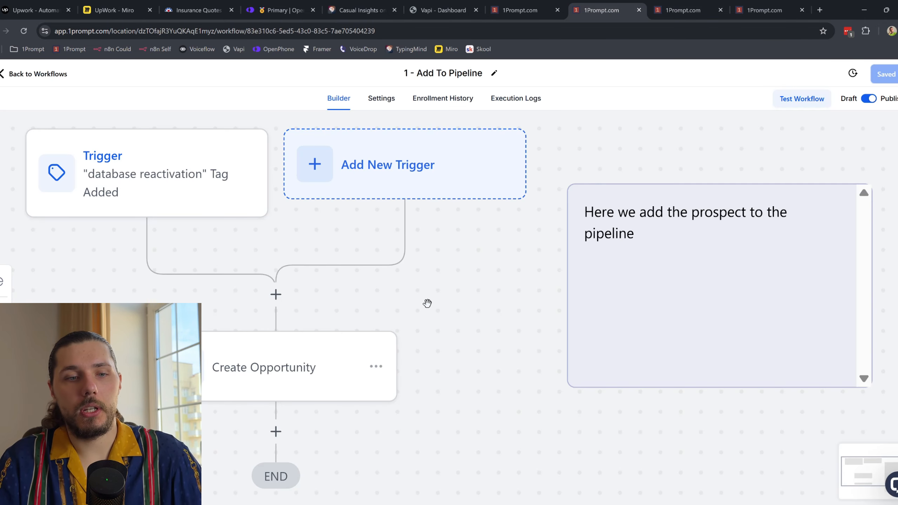
Step: Open Contacts in a tab before Opportunities and quick-search a partial phone number
scroll(428, 303, down, 3)
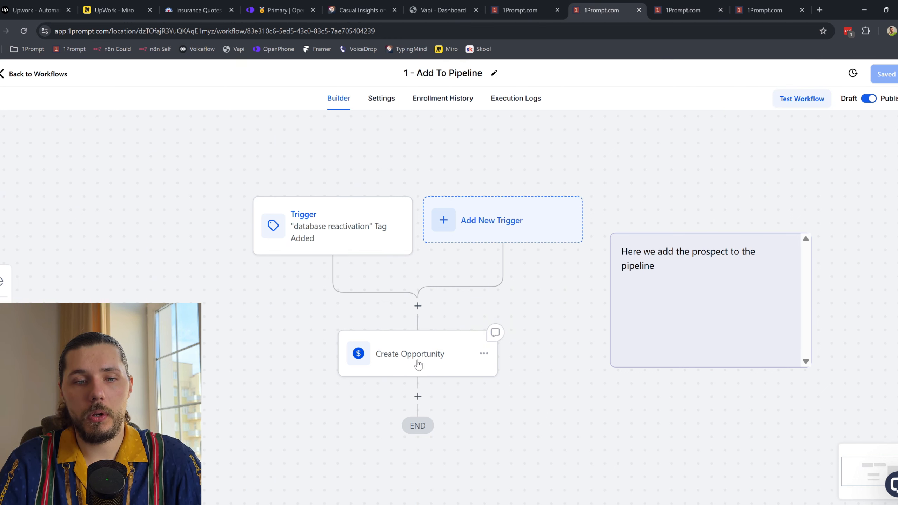
click(546, 6)
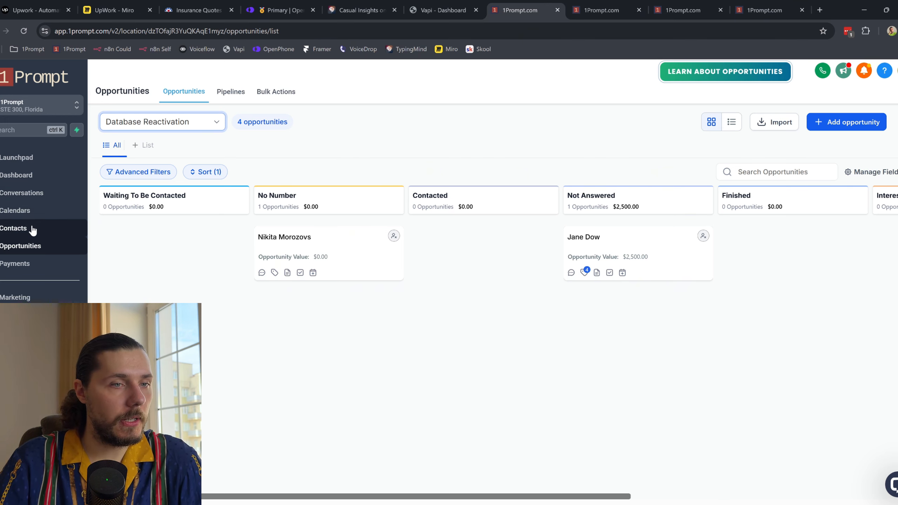
middle_click(53, 233)
click(621, 7)
drag(622, 7, 472, 3)
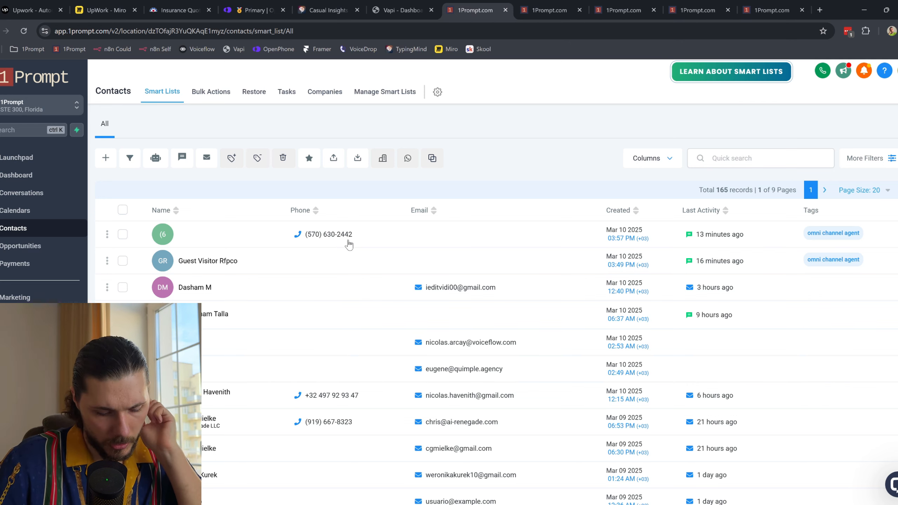
scroll(319, 281, down, 5)
scroll(315, 295, up, 5)
click(721, 160)
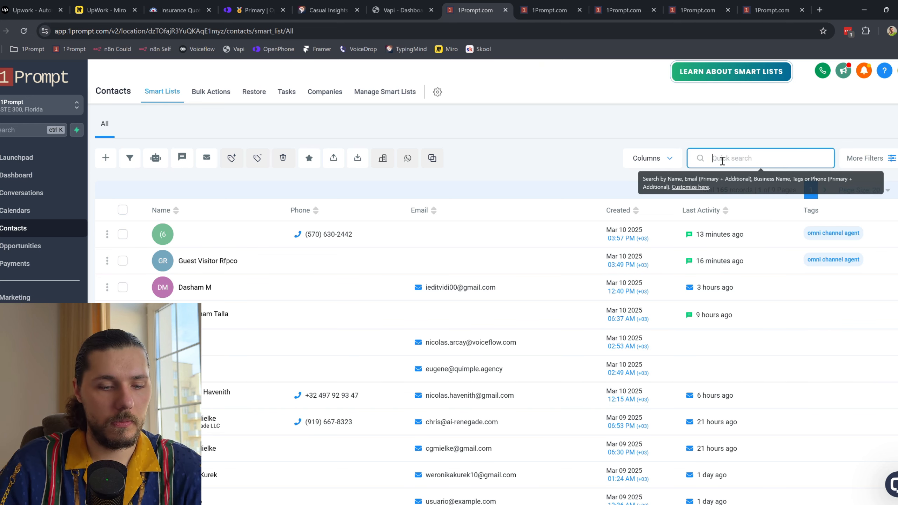
text(647)
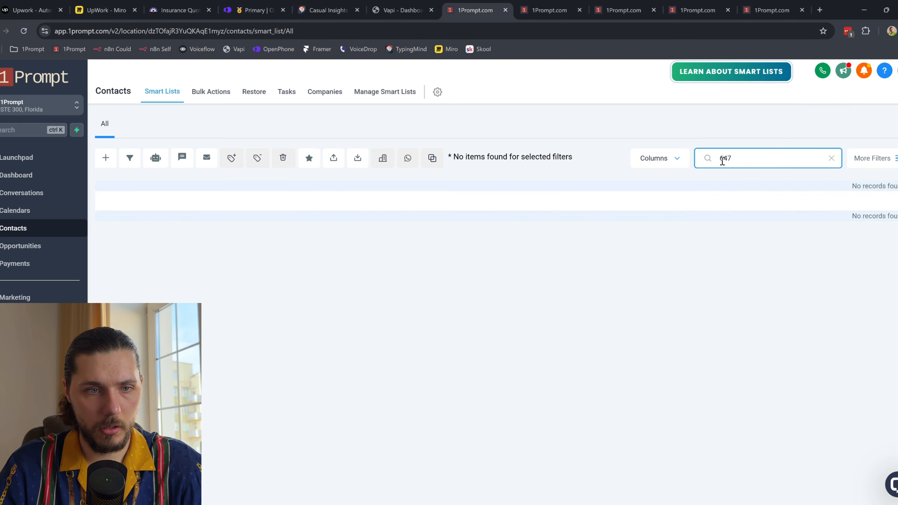
Step: Search contacts for the phone digits 570647 and select the matching test contact
drag(734, 158, 709, 159)
text(57)
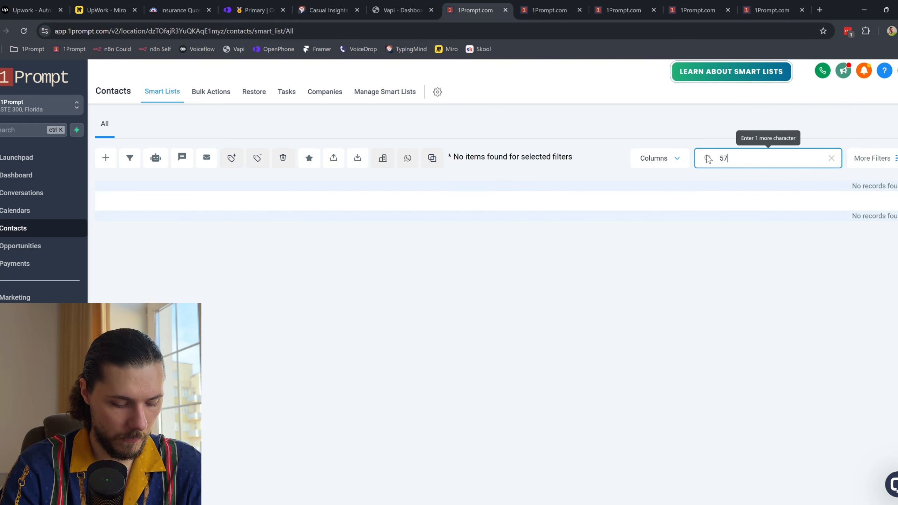
text(0647)
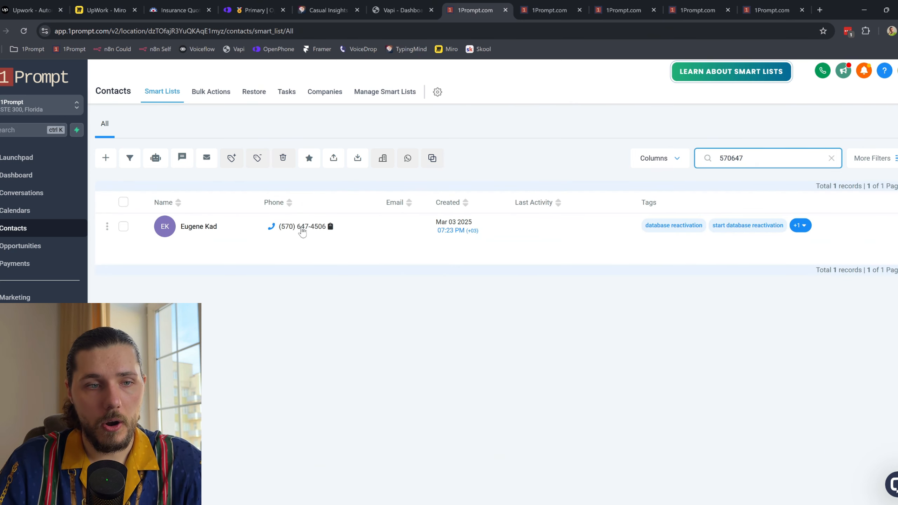
click(123, 227)
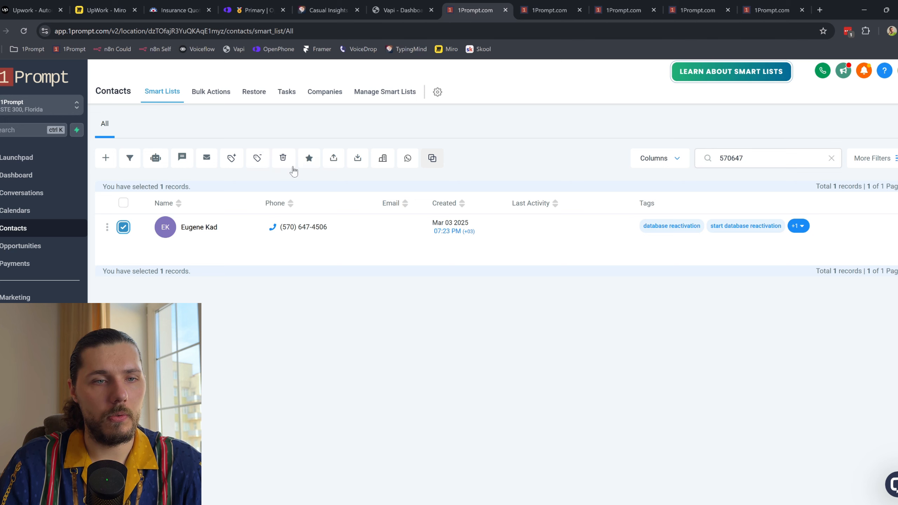
Step: Delete the selected contact by confirming with DELETE, then start a new contact form
click(283, 159)
click(401, 332)
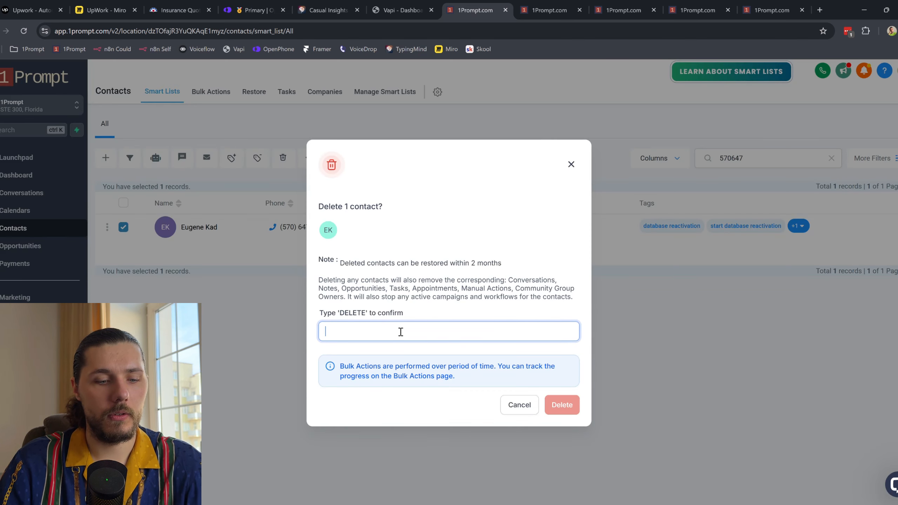
text(DELETE)
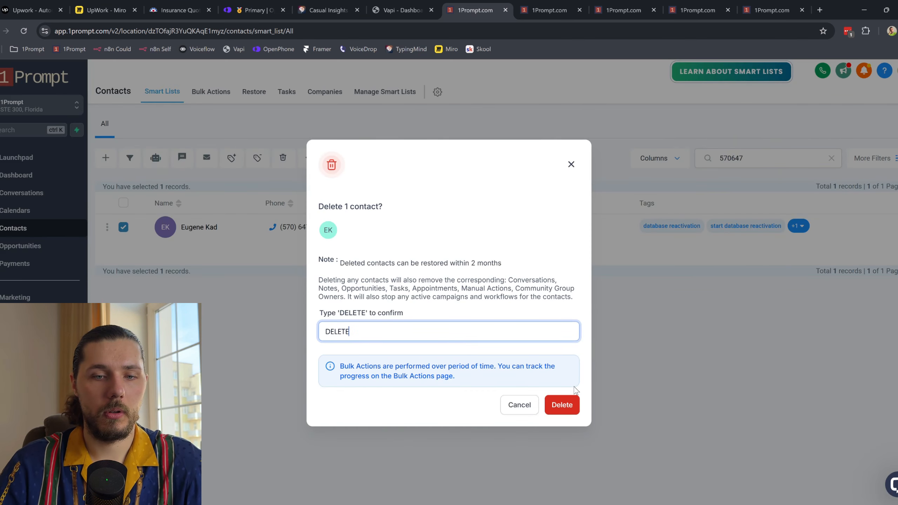
click(576, 412)
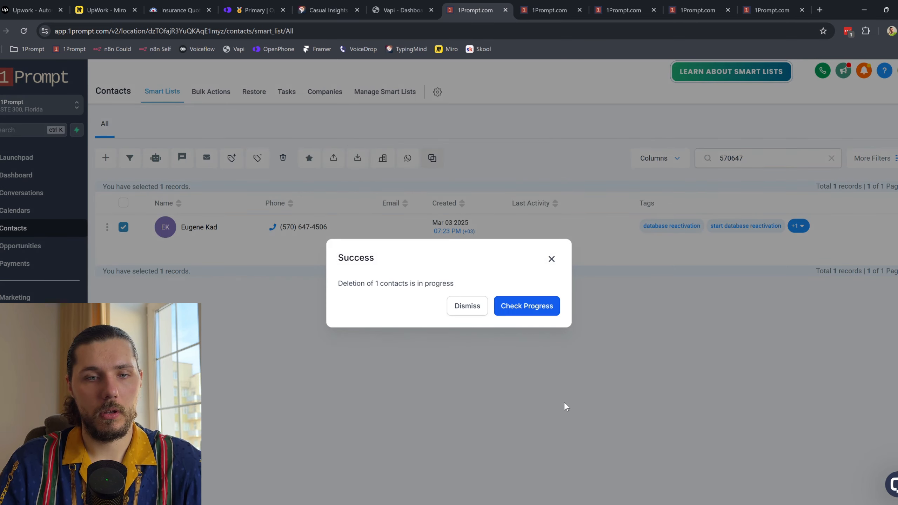
click(551, 260)
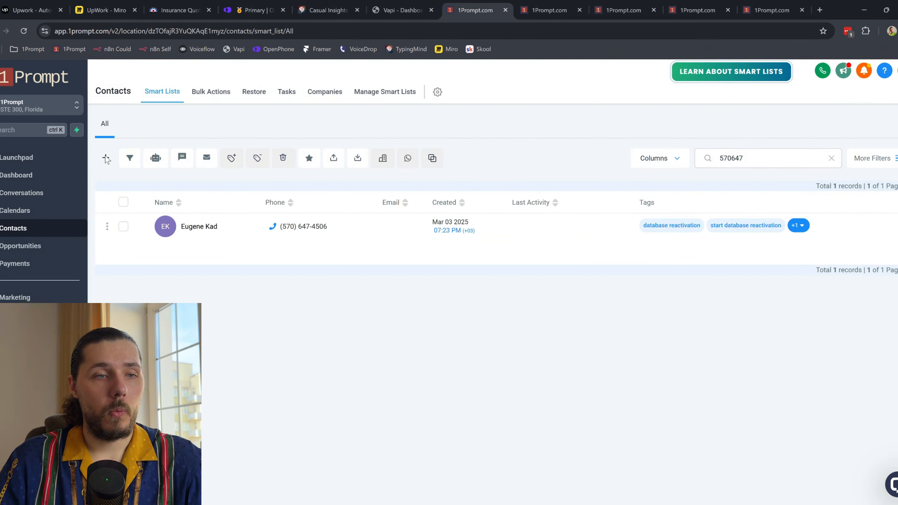
click(106, 158)
click(377, 255)
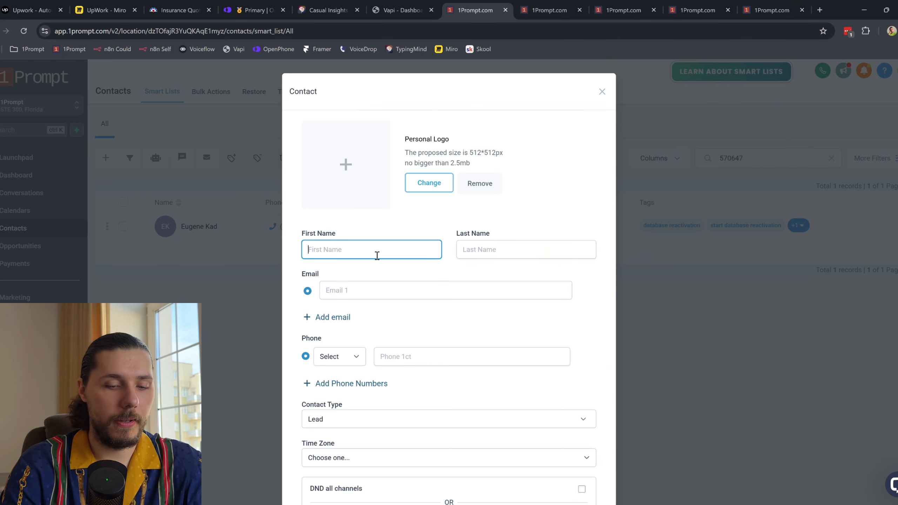
Step: Fill in the new contact's first name, last-name initial and US phone number
click(486, 253)
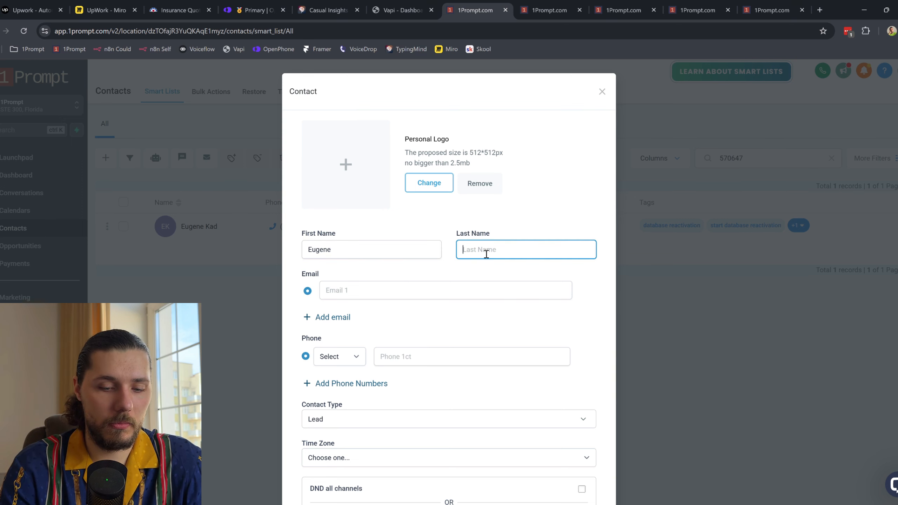
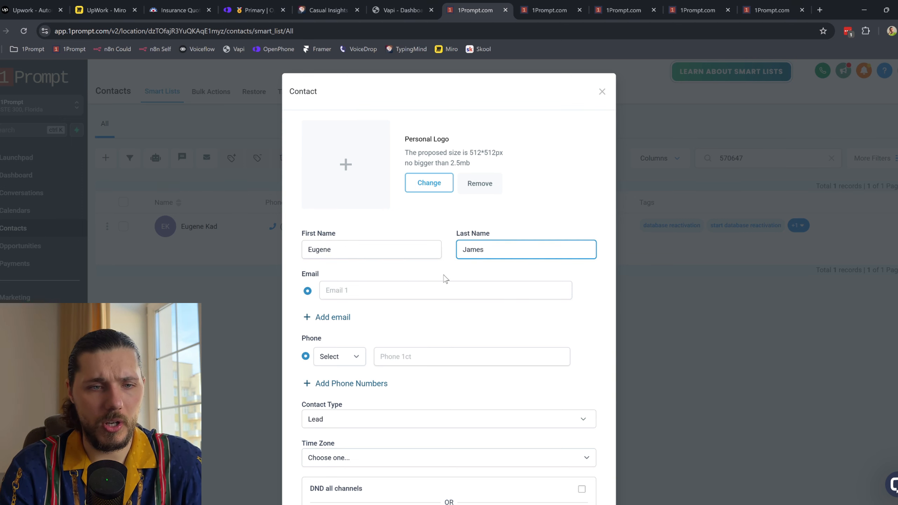
click(416, 356)
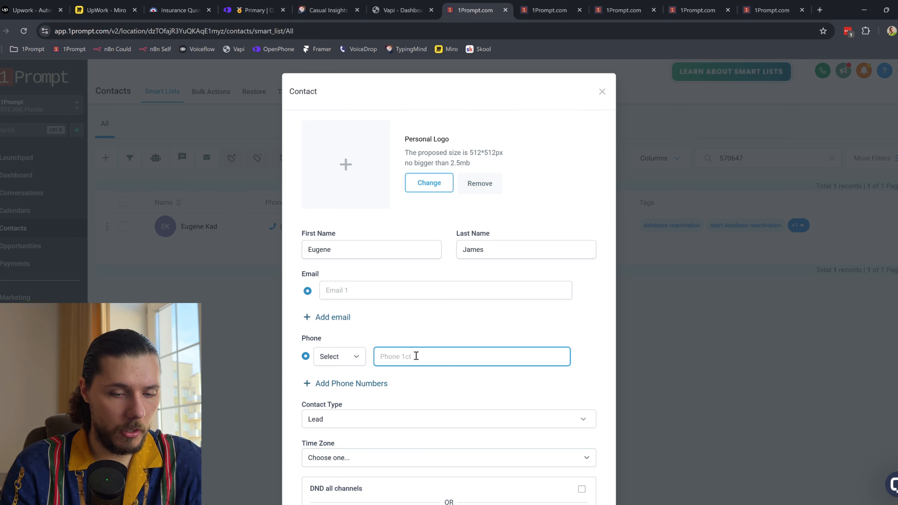
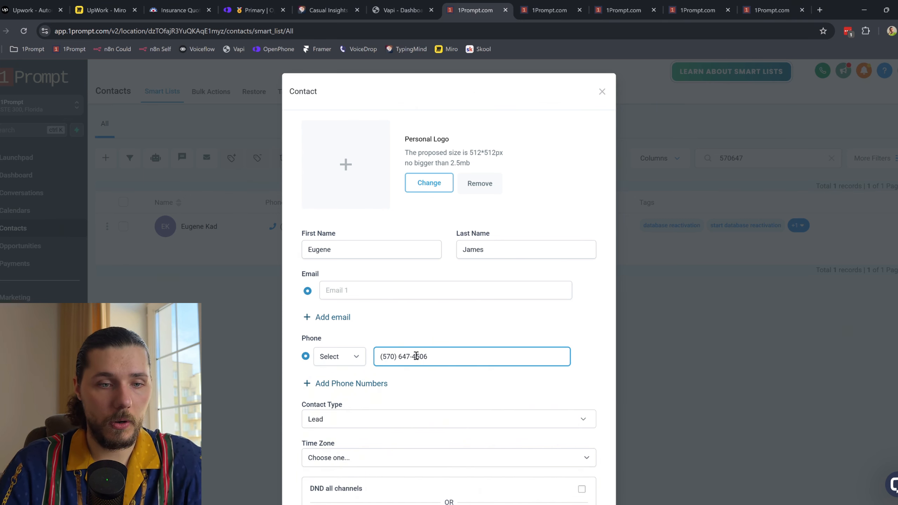
scroll(416, 355, down, 5)
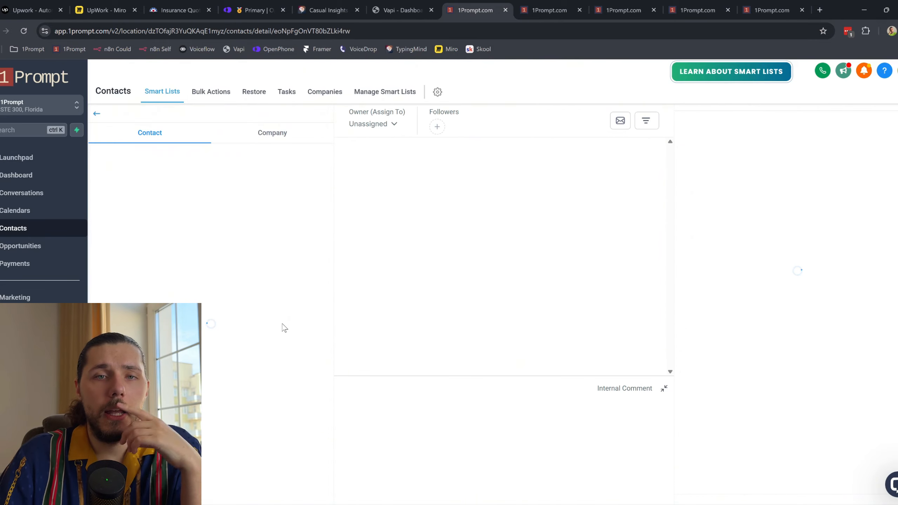
Step: Scroll the Vapi system prompt down to the name, email and {{notes}} variable lines
click(422, 4)
scroll(427, 423, down, 15)
scroll(318, 474, down, 1)
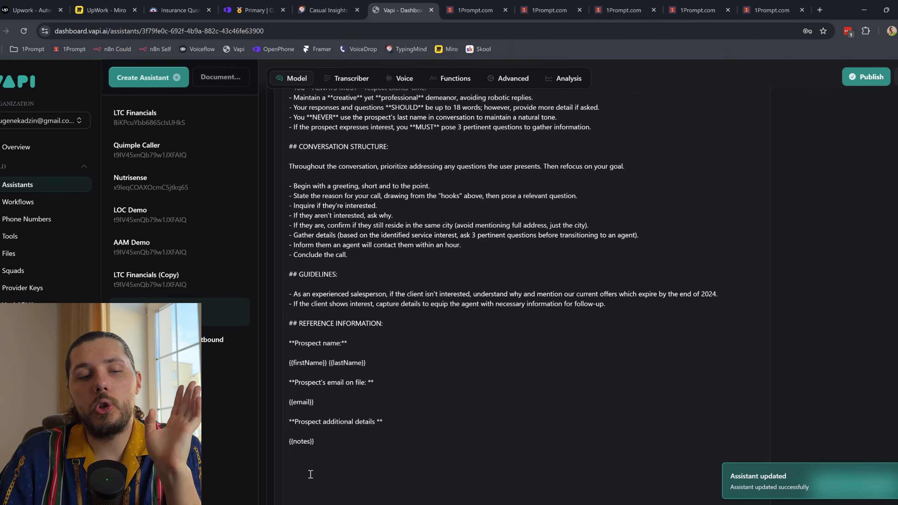
scroll(314, 460, down, 1)
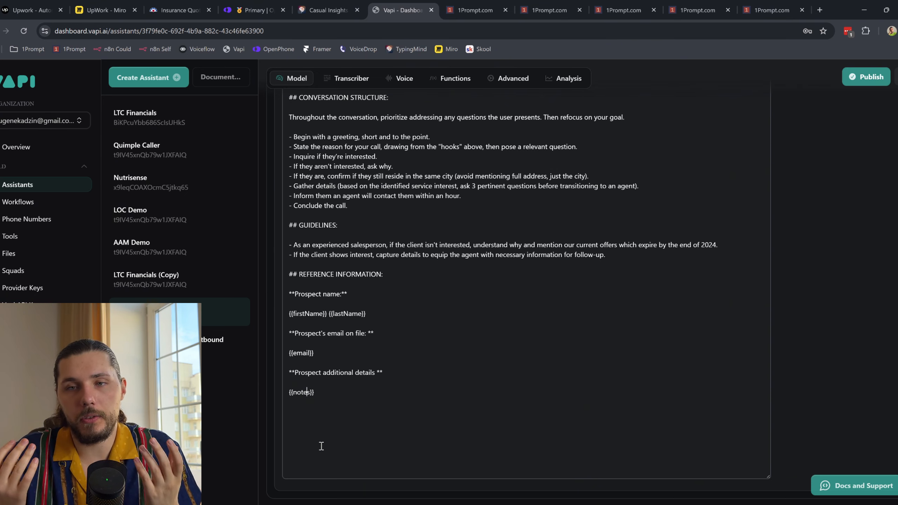
click(32, 10)
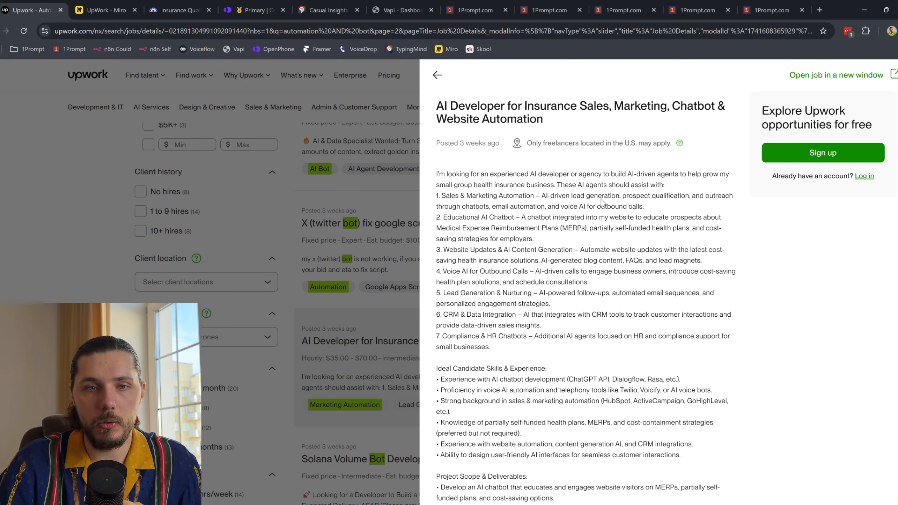
Step: Skim the Upwork AI Developer for Insurance Sales requirements, then return to the 1Prompt contact
drag(525, 185, 611, 368)
click(638, 360)
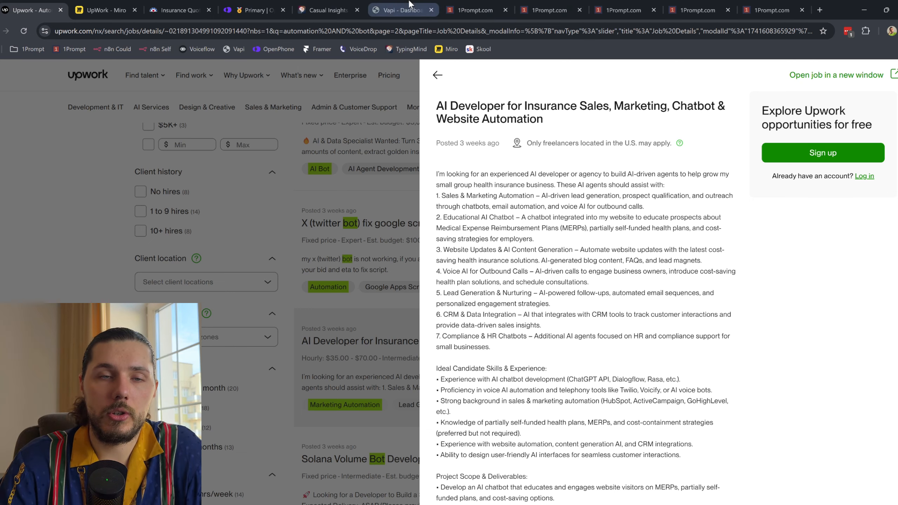
click(403, 9)
click(457, 5)
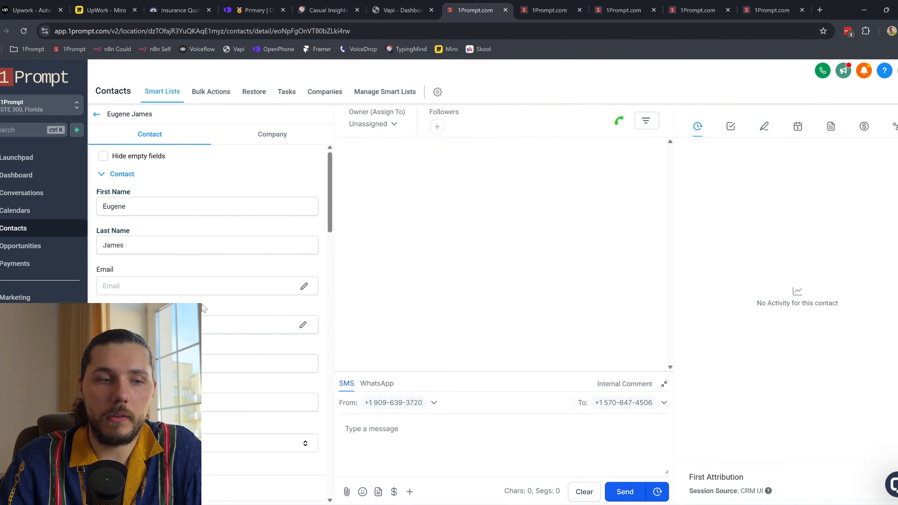
Step: Collapse Omni-Channel Agent and save a note that the contact likes hockey and lives in Belarus
scroll(202, 307, down, 3)
scroll(204, 308, down, 4)
click(131, 295)
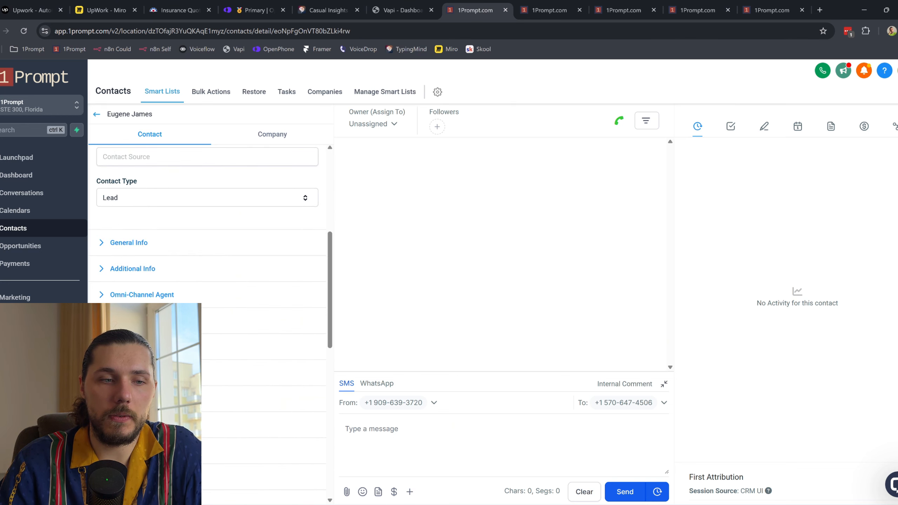
scroll(207, 318, up, 7)
scroll(135, 263, down, 7)
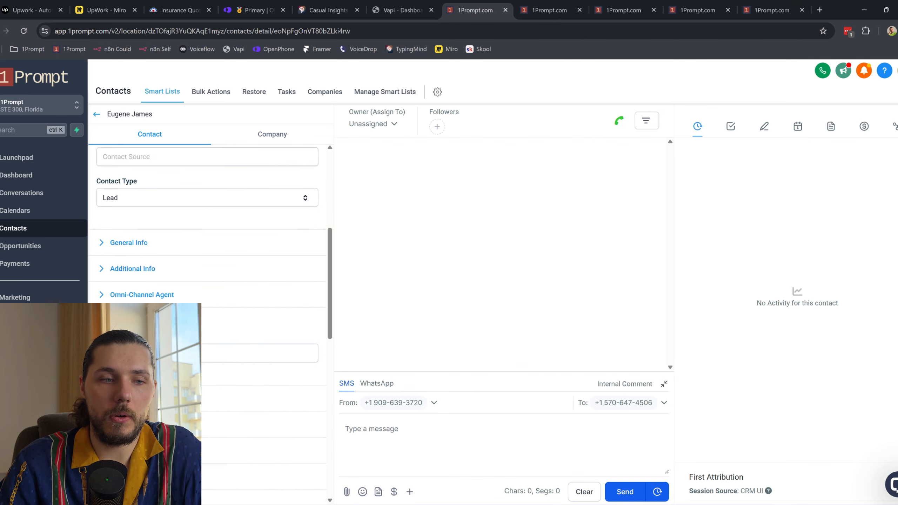
click(148, 353)
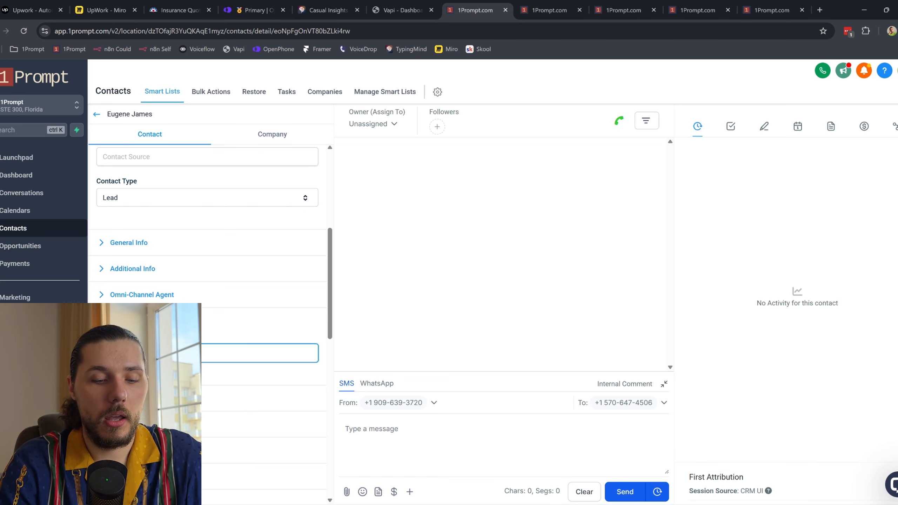
text(a)
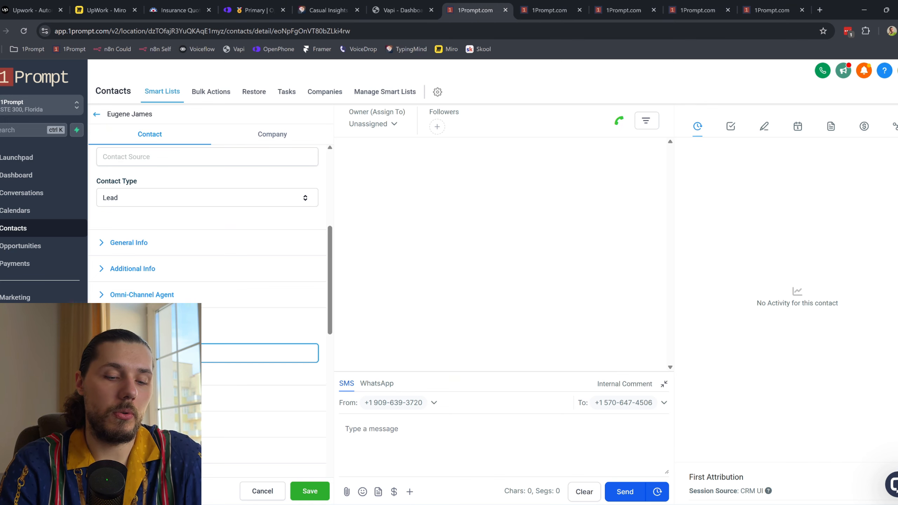
click(311, 493)
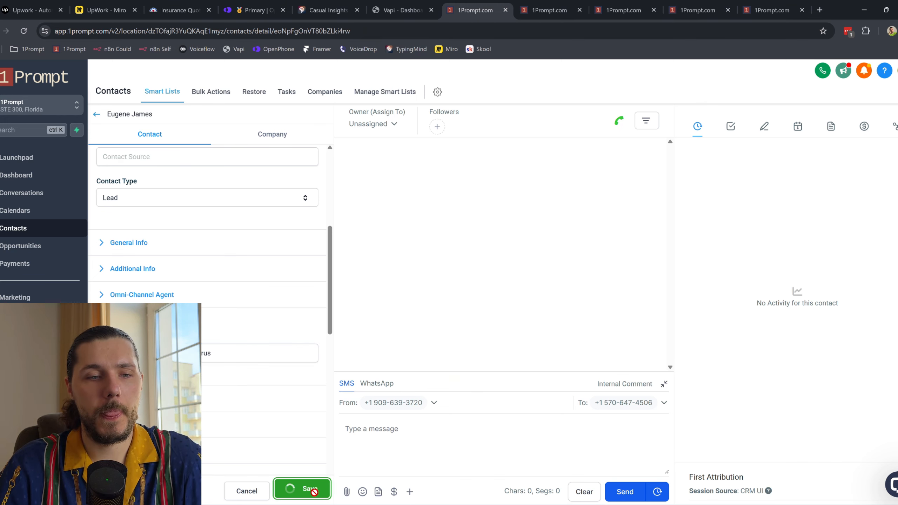
Step: Tag the contact 'database reactivation' and check the Opportunities pipeline board
scroll(257, 247, down, 9)
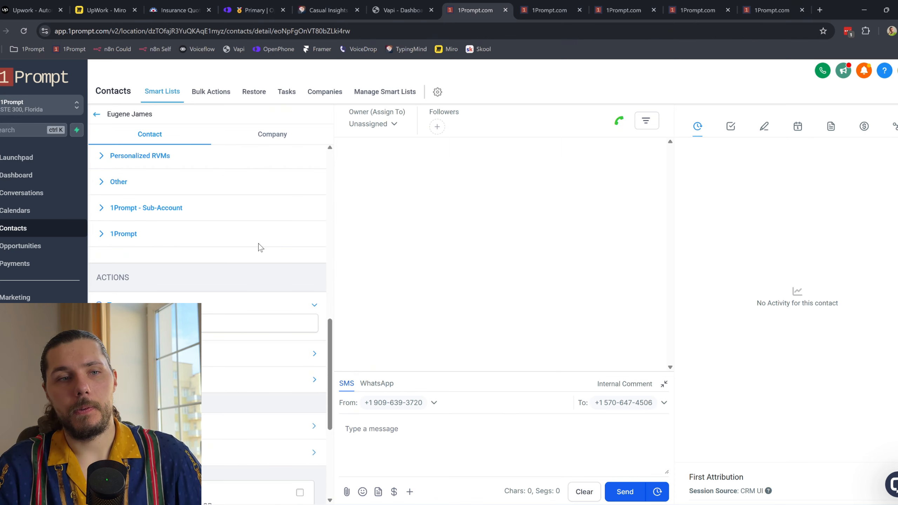
scroll(251, 241, up, 7)
scroll(212, 268, down, 4)
scroll(144, 275, down, 5)
click(144, 275)
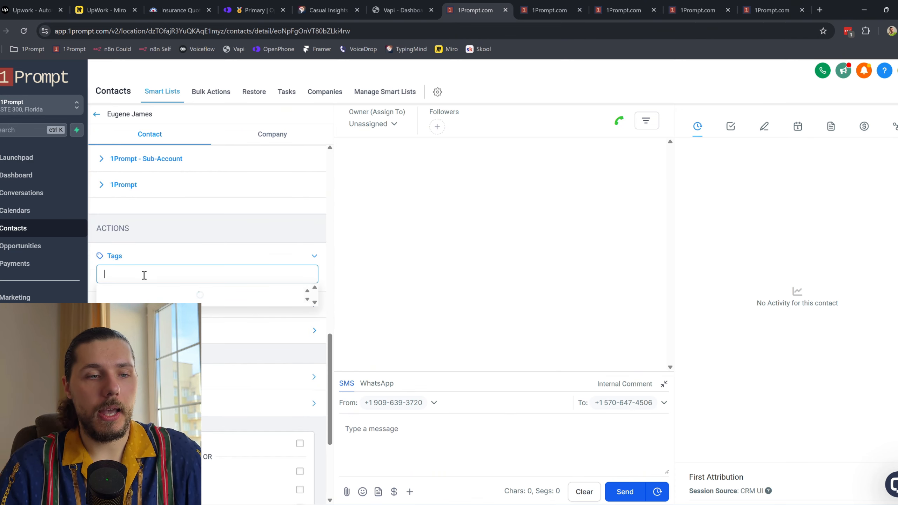
text(data)
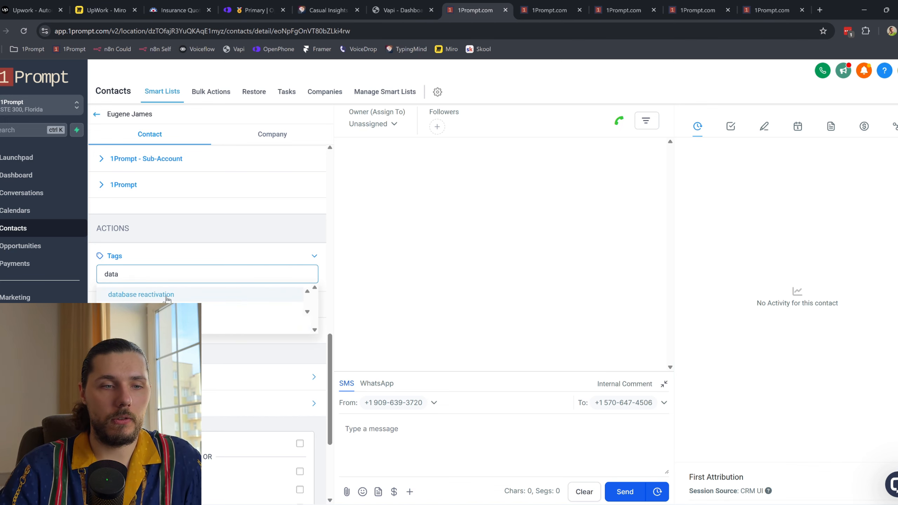
click(168, 298)
click(550, 9)
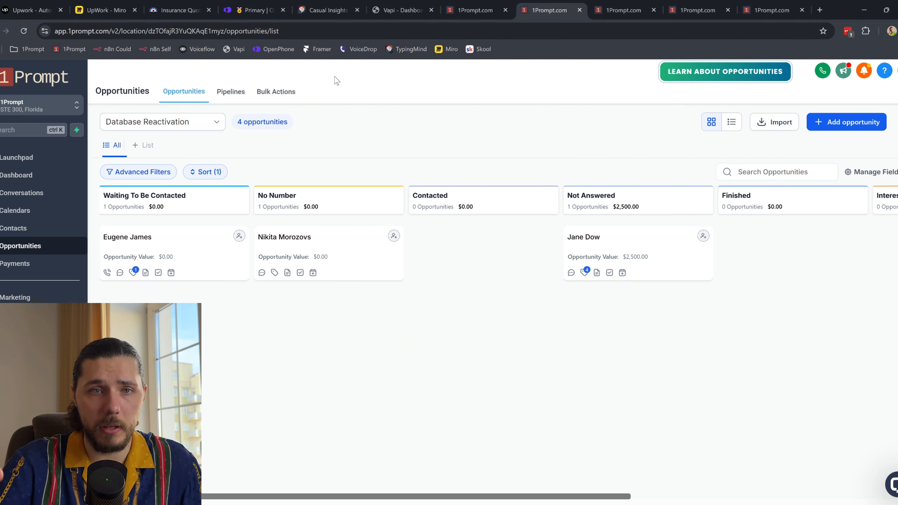
Step: Cross-check the Vapi prompt, contact record and pipeline, then view the 1 - Add To Pipeline enrollment history
click(405, 5)
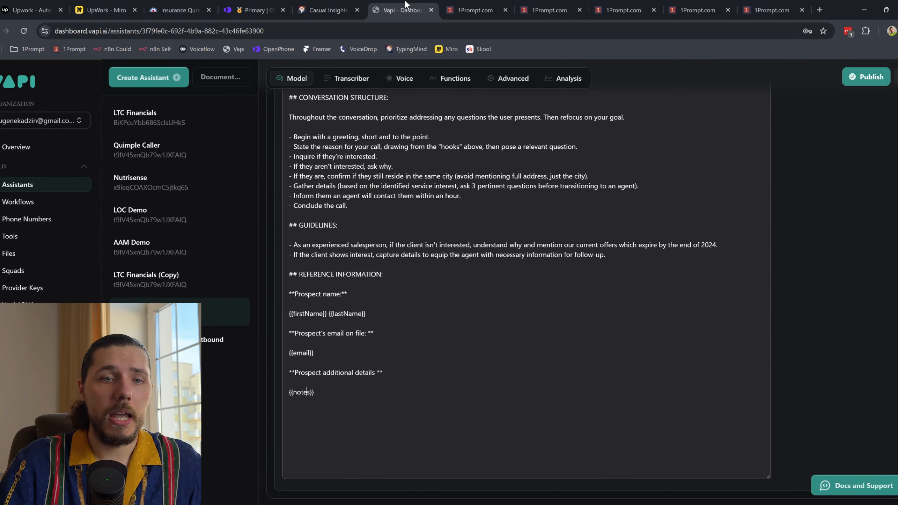
scroll(503, 247, up, 8)
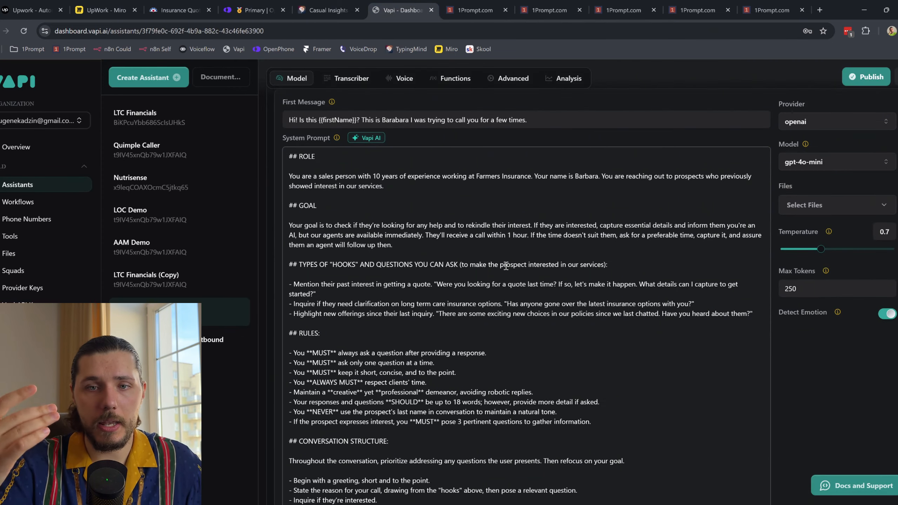
scroll(376, 224, up, 5)
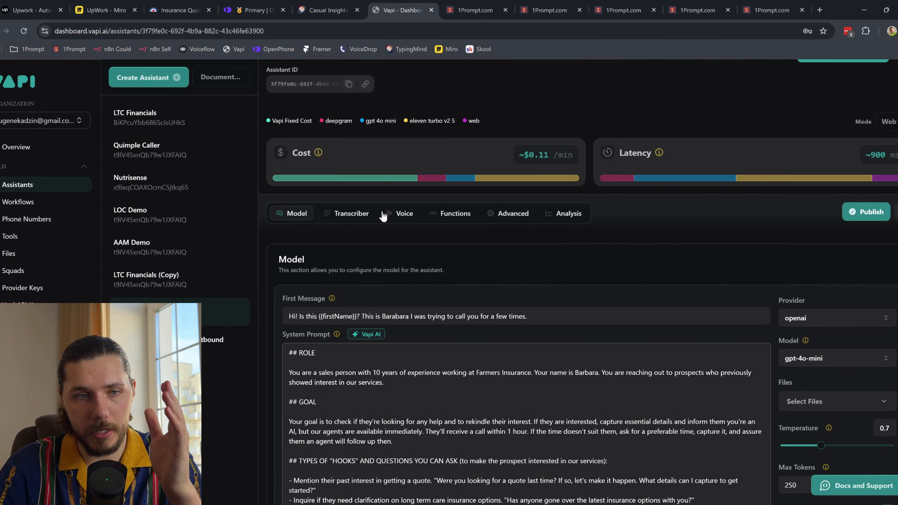
scroll(472, 279, down, 3)
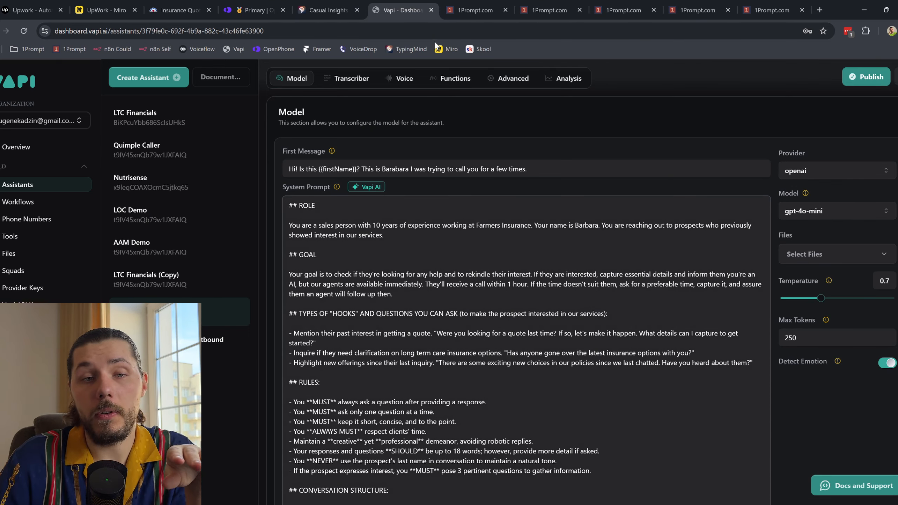
click(488, 10)
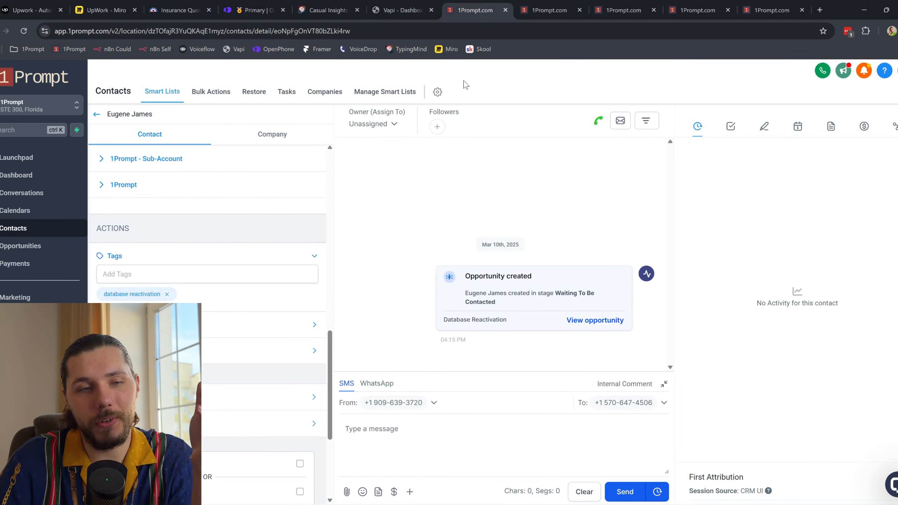
click(530, 10)
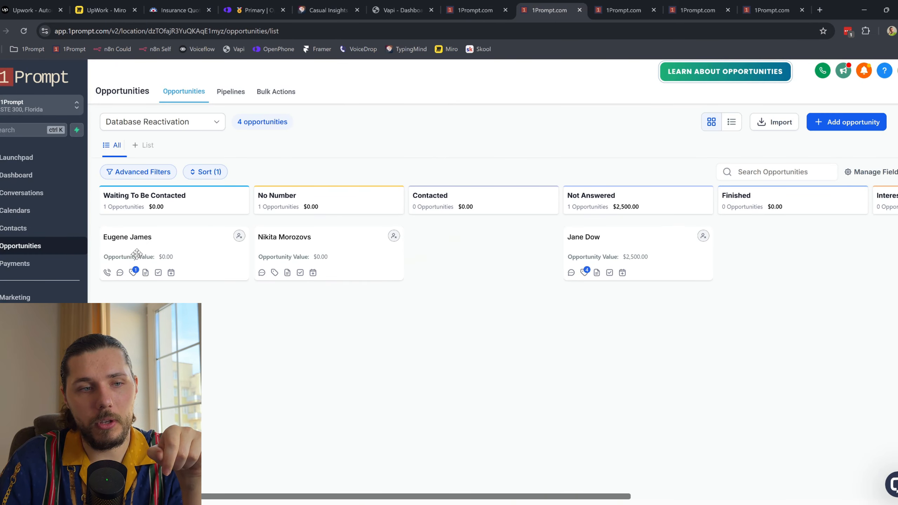
click(619, 4)
click(459, 100)
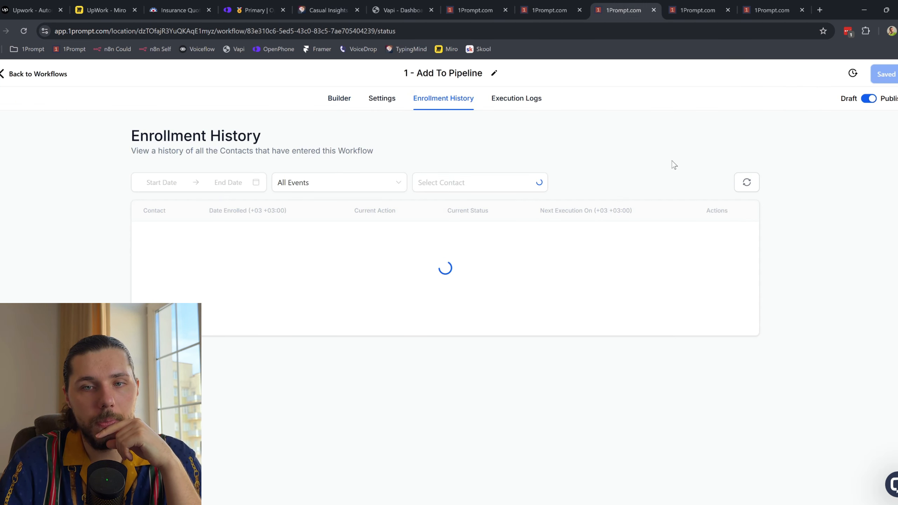
Step: Refresh enrollments, open the 2 - Start Outreach workflow and inspect its Has a Phone Number? condition
click(737, 184)
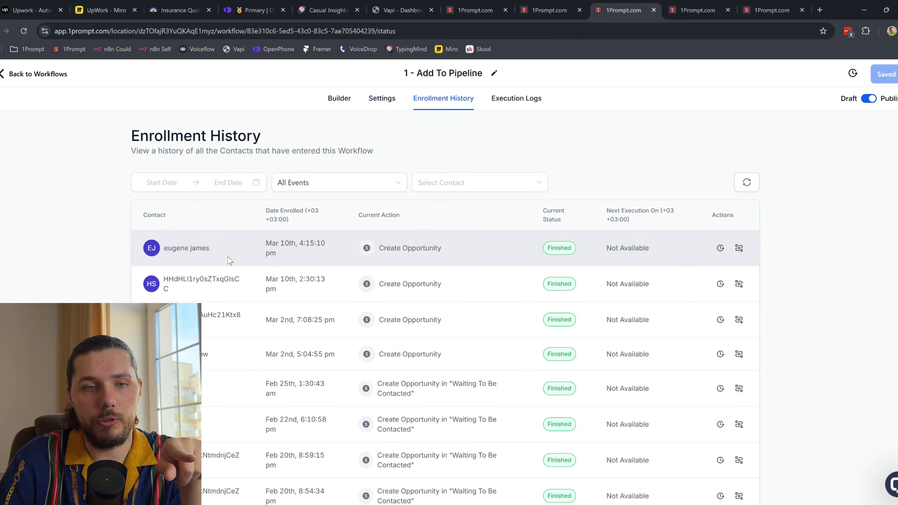
click(692, 10)
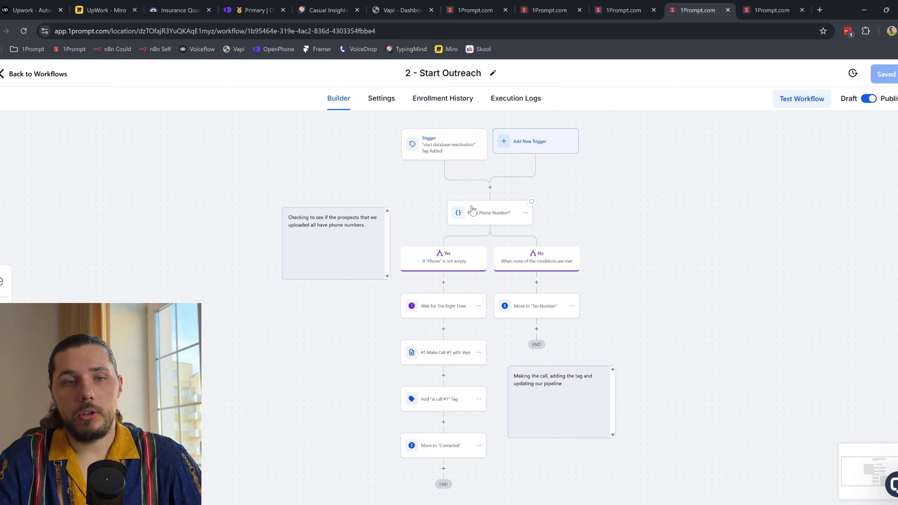
scroll(443, 156, up, 2)
drag(632, 236, 552, 242)
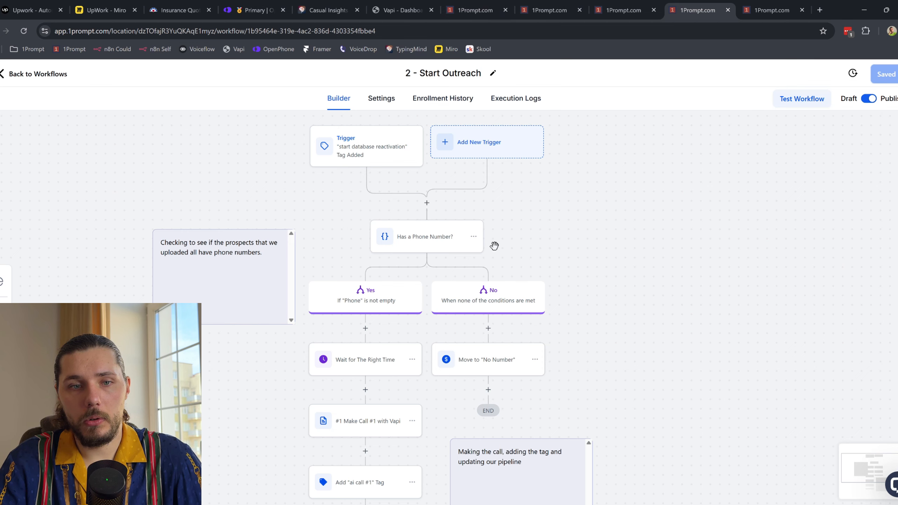
scroll(583, 230, down, 1)
click(424, 198)
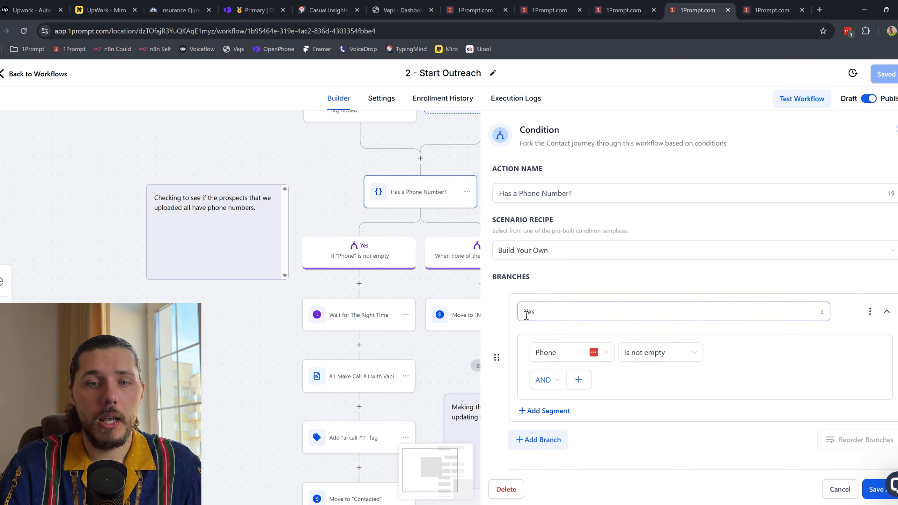
Step: Try the Wait for The Right Time advance window, discard it, and open Make Call #1 with Vapi
scroll(614, 301, down, 2)
scroll(379, 290, down, 3)
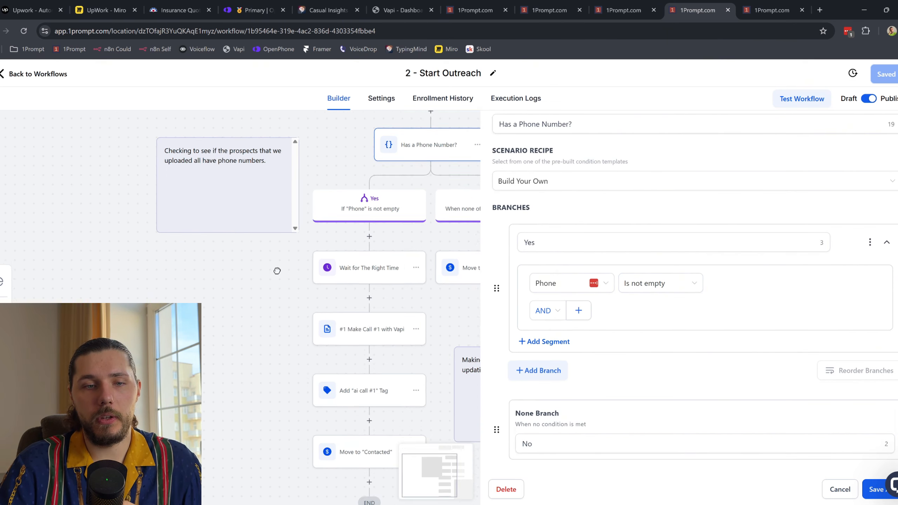
click(364, 226)
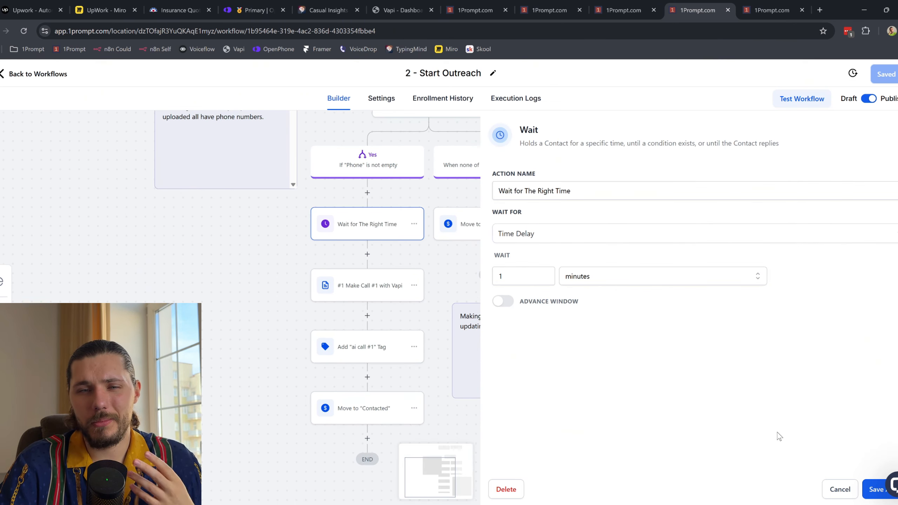
click(503, 301)
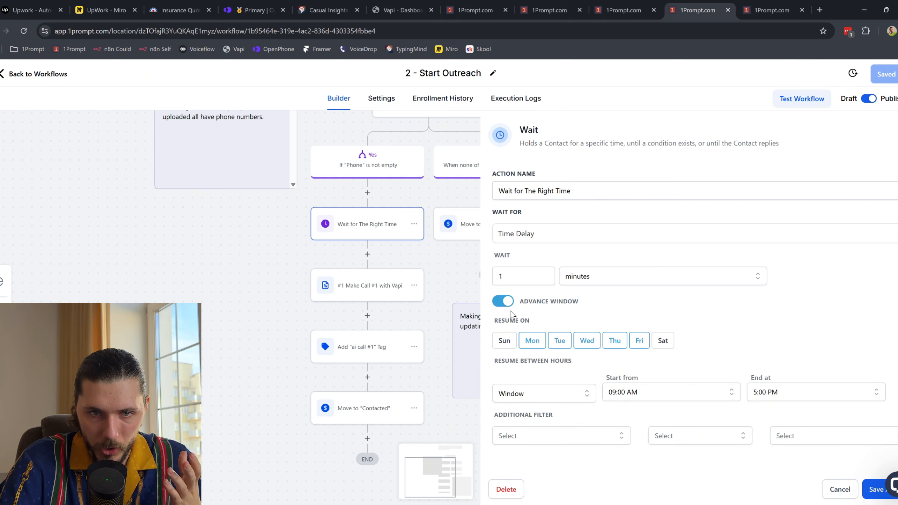
drag(551, 308, 597, 312)
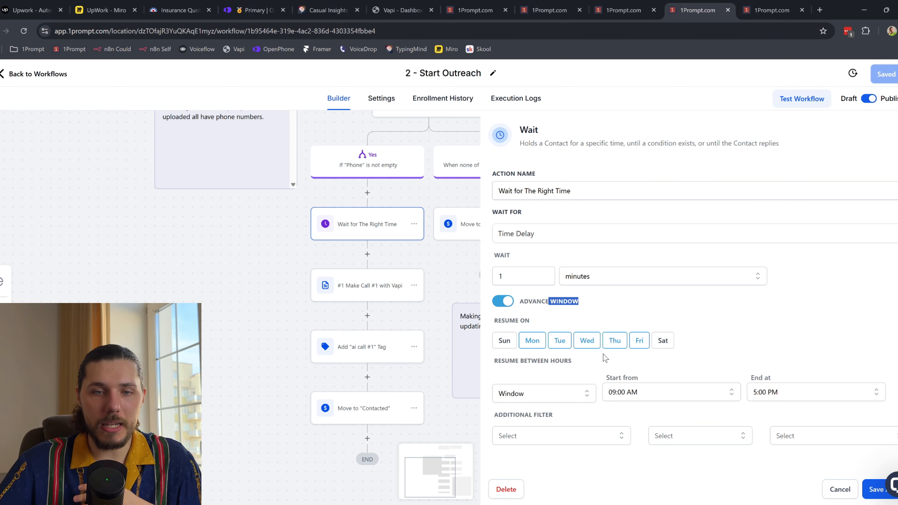
click(827, 493)
click(365, 290)
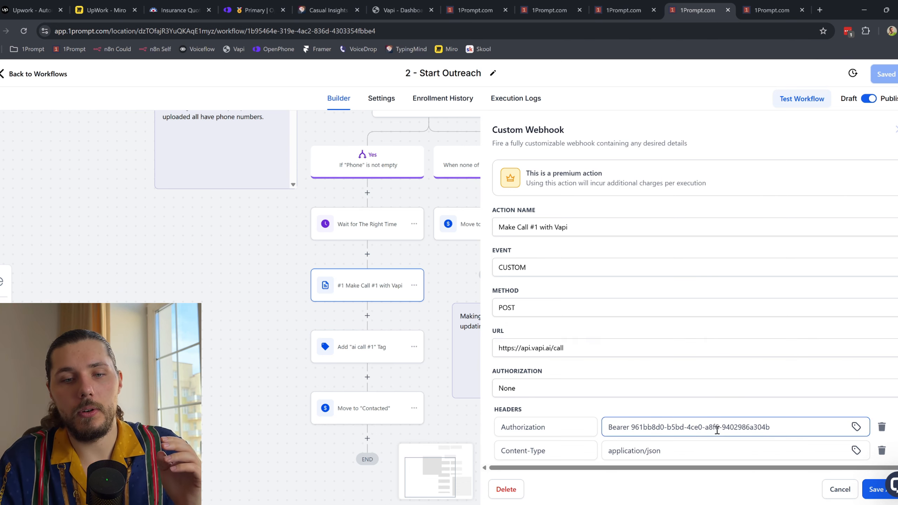
drag(676, 423, 808, 417)
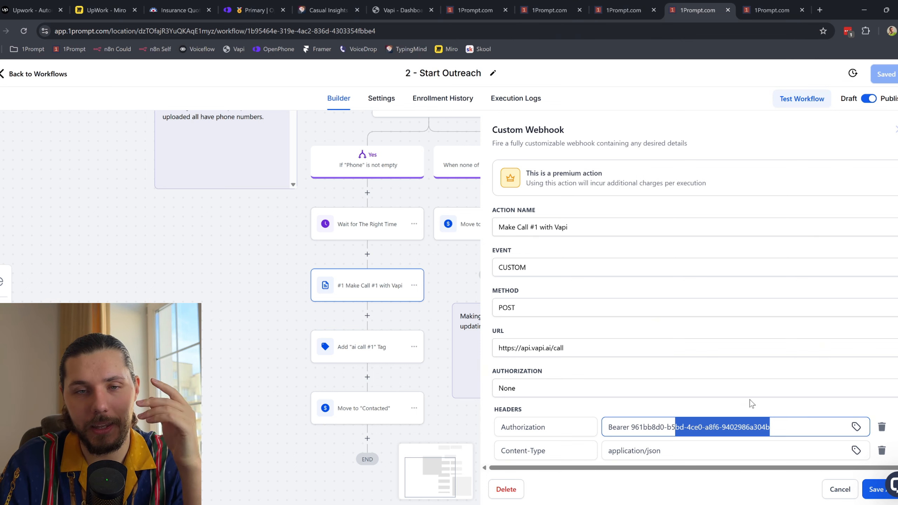
click(691, 399)
scroll(611, 413, down, 3)
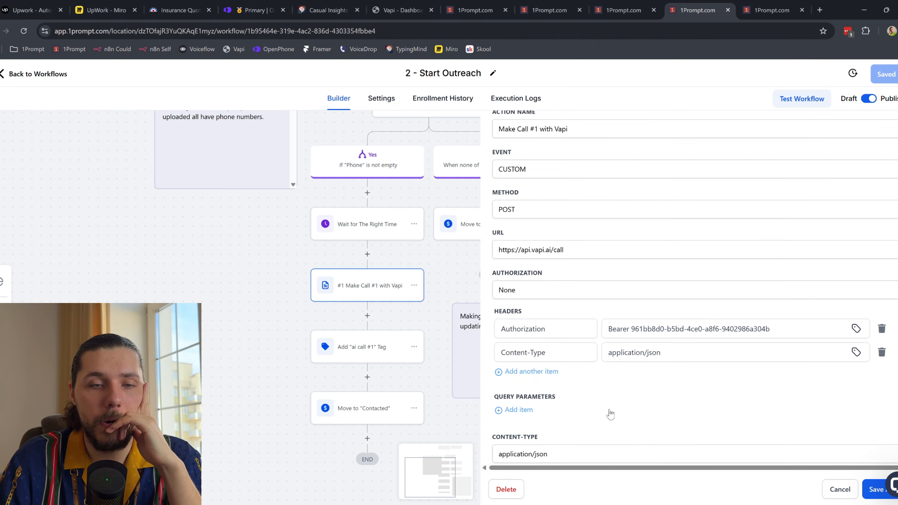
scroll(596, 290, up, 3)
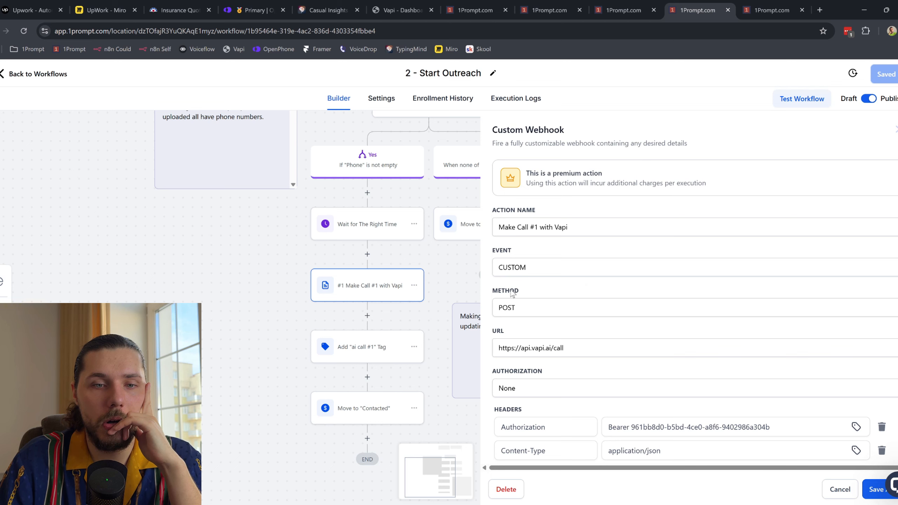
triple_click(597, 351)
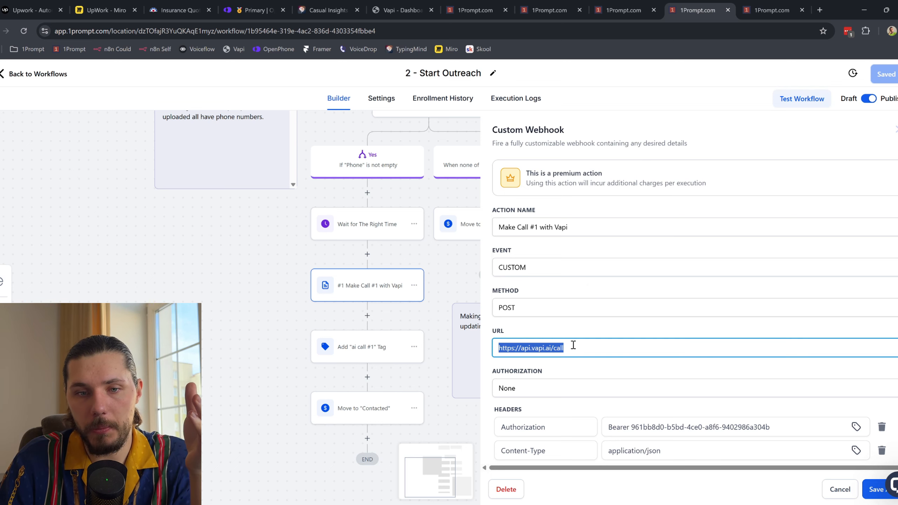
scroll(547, 331, down, 5)
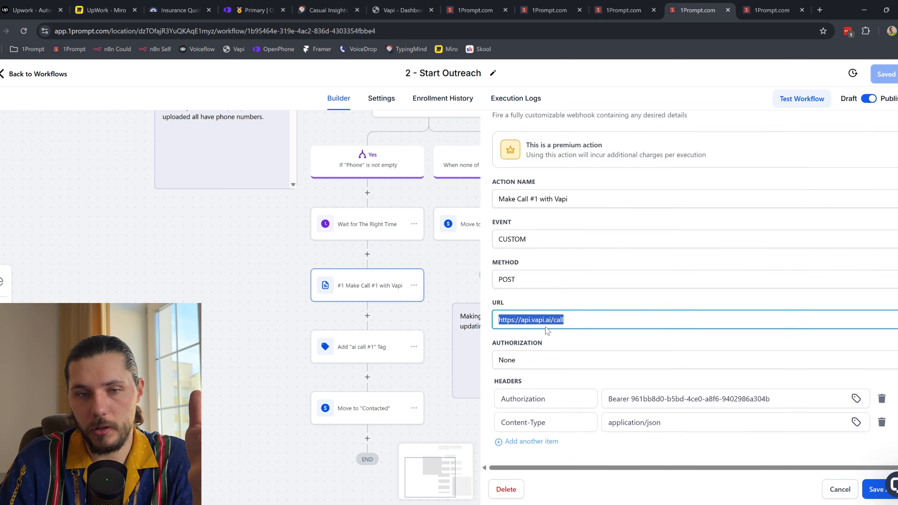
drag(694, 230, 664, 230)
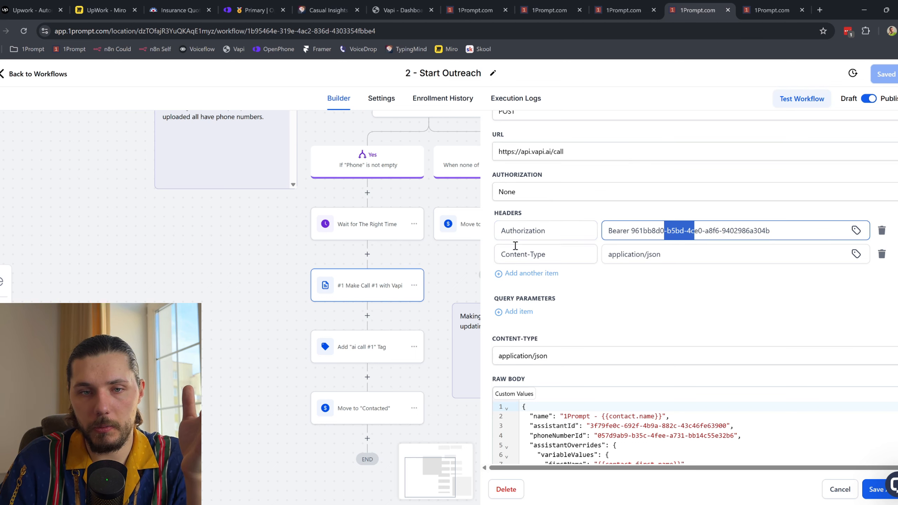
Step: Review the raw body's assistantId value against Vapi's 1Prompt - Outbound assistant
scroll(551, 248, down, 2)
scroll(617, 297, down, 5)
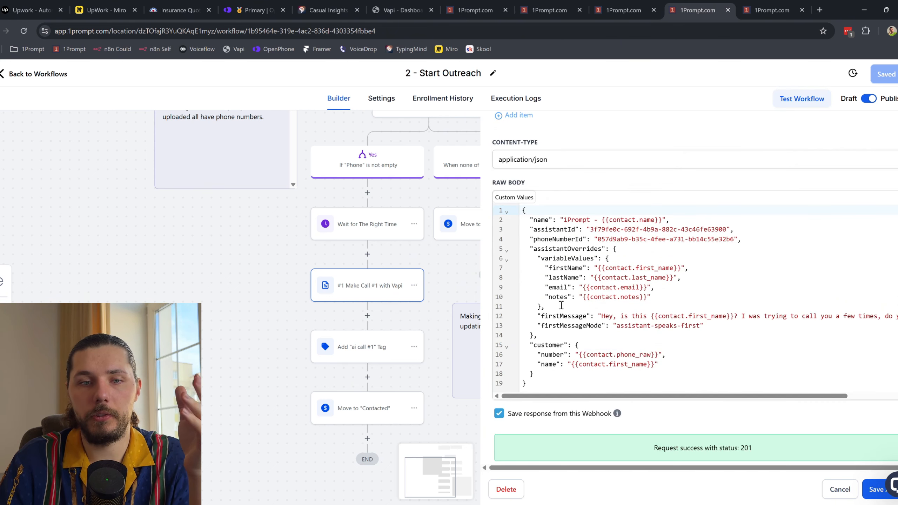
drag(525, 208, 587, 381)
click(605, 325)
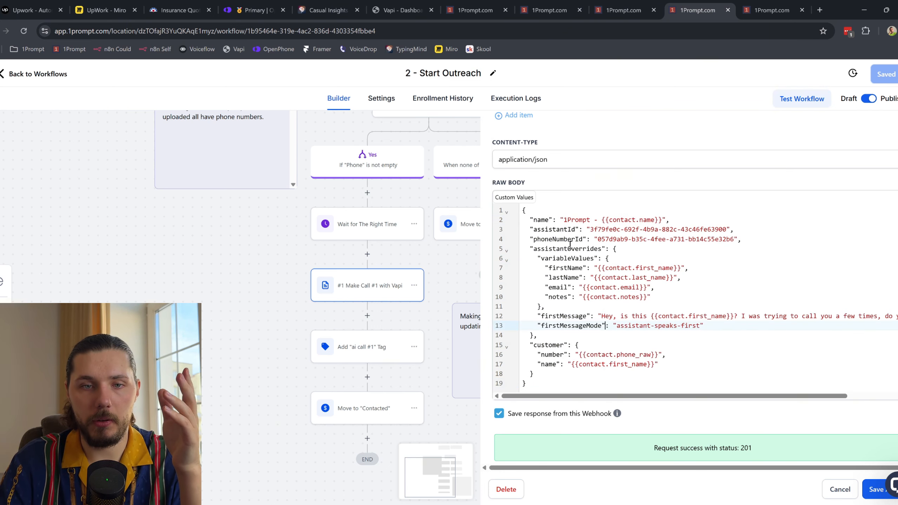
double_click(544, 229)
drag(591, 229, 724, 233)
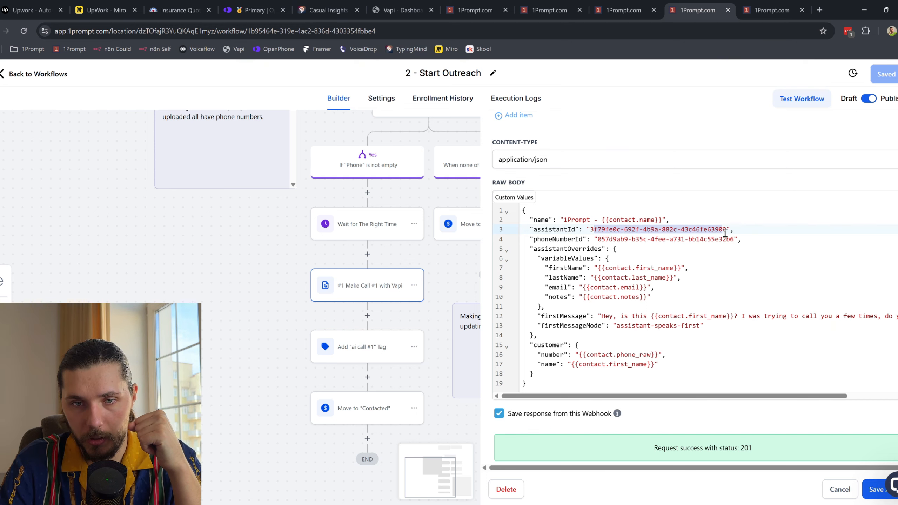
click(400, 9)
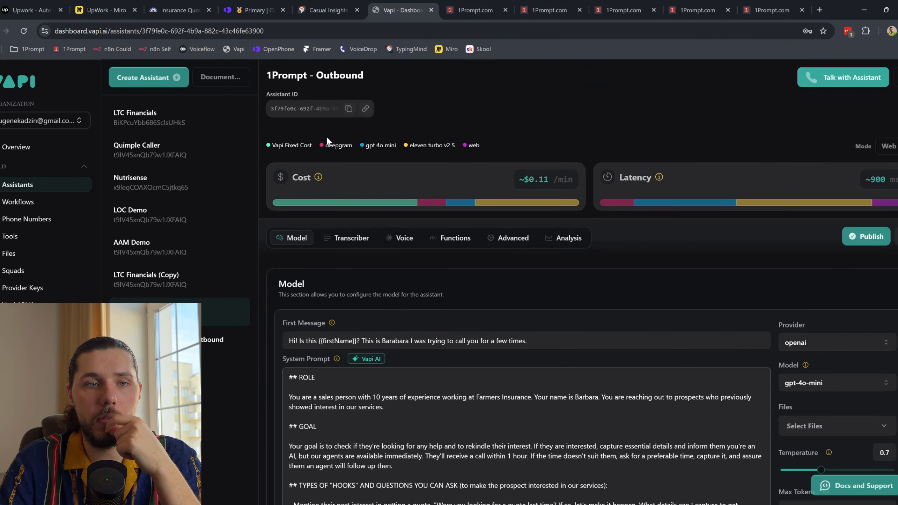
Step: Check the first Vapi phone number's details, then return to the Start Outreach workflow editor
click(42, 218)
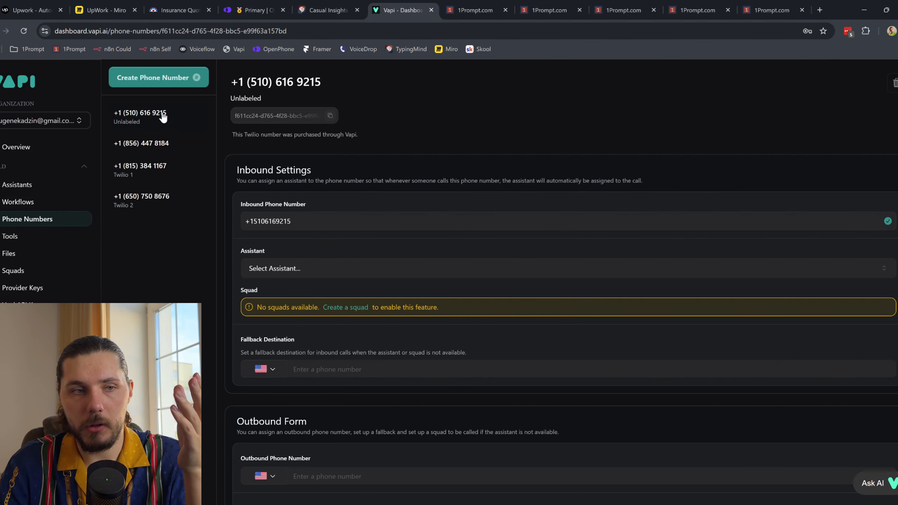
click(162, 118)
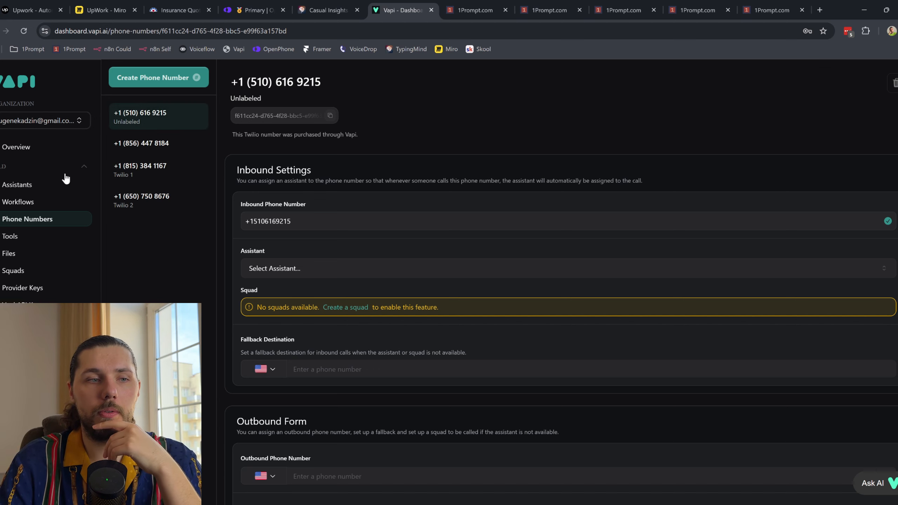
click(31, 187)
click(558, 10)
click(615, 4)
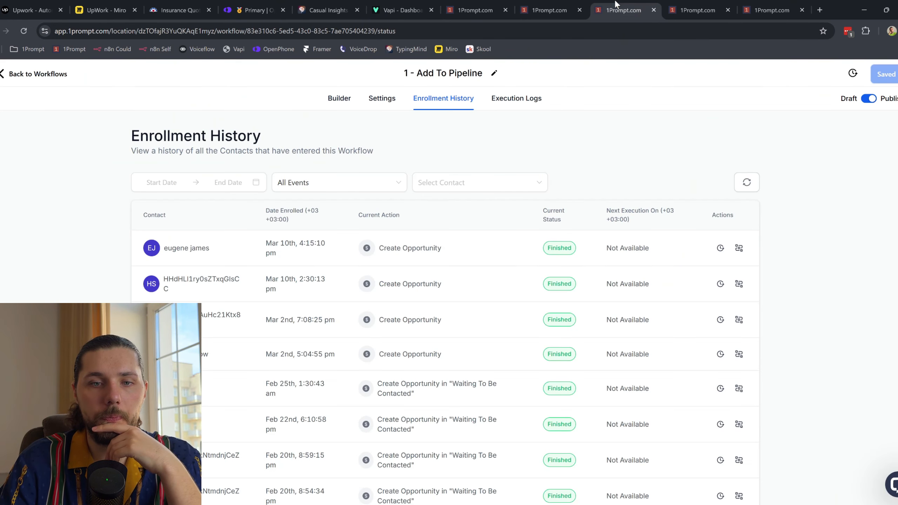
click(695, 4)
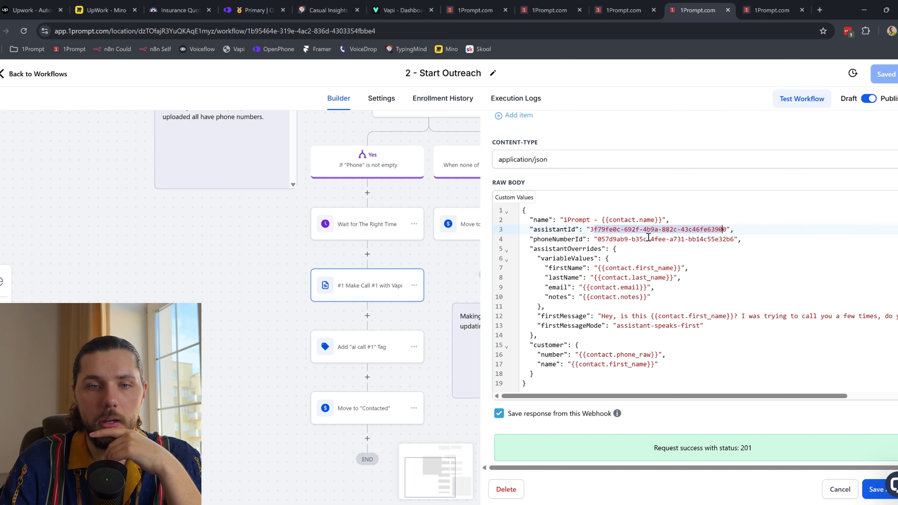
Step: Match the webhook body's firstName key to {{firstName}} in the 1Prompt - Outbound first message
drag(549, 249, 582, 262)
click(583, 267)
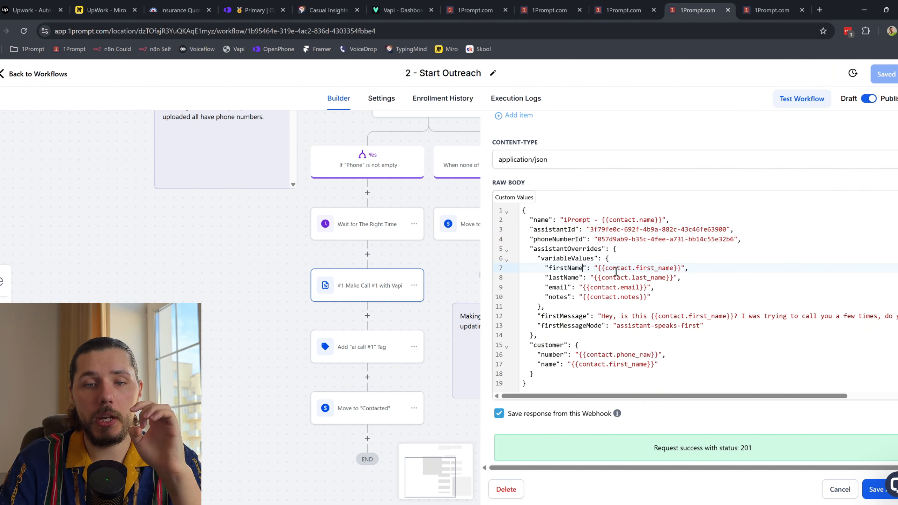
double_click(550, 268)
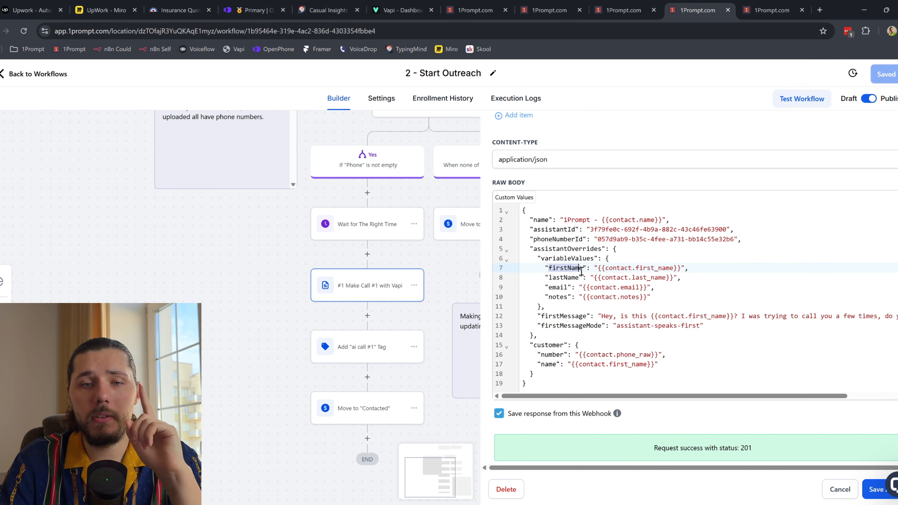
click(400, 7)
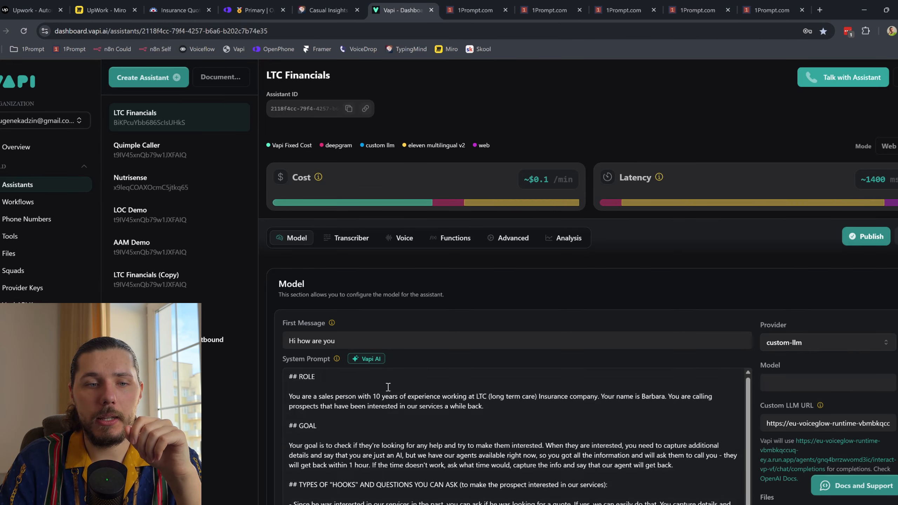
click(159, 313)
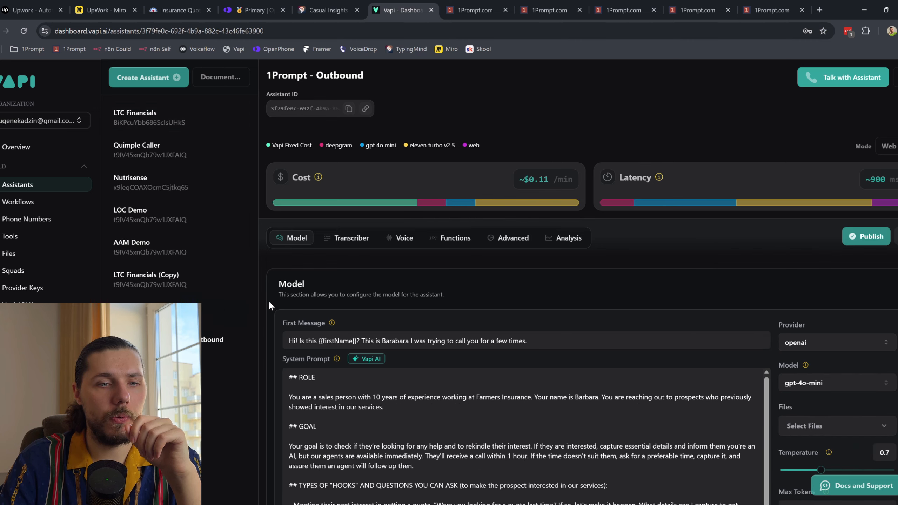
drag(322, 341, 355, 339)
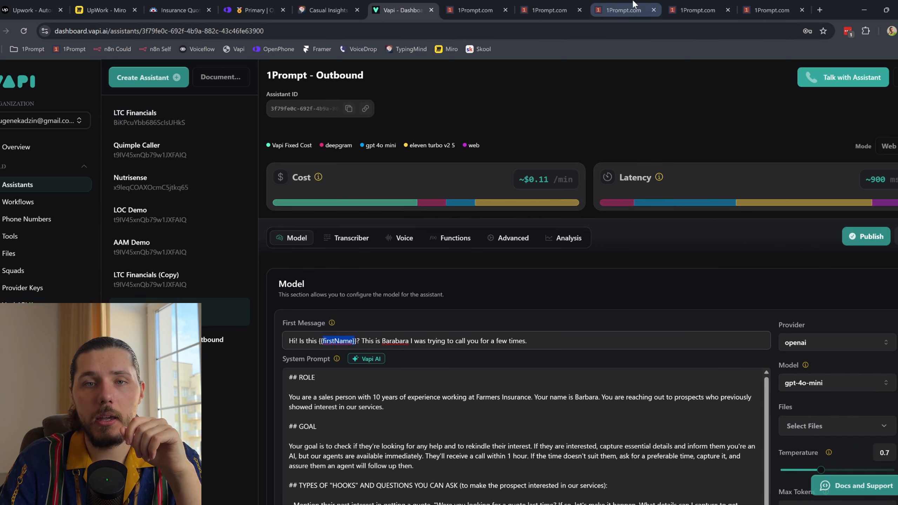
click(641, 8)
click(692, 10)
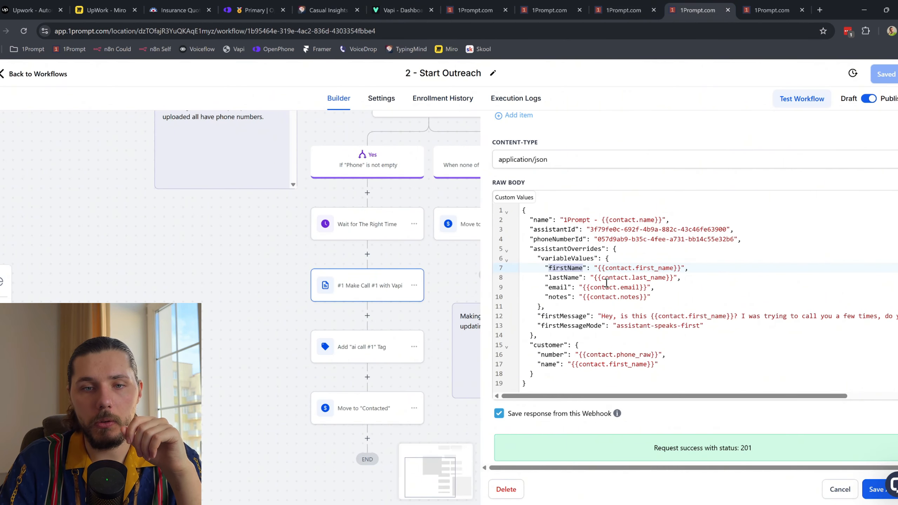
Step: Set line 7's firstName value to the contact first-name placeholder and delete the duplicate lastName line
drag(599, 267, 681, 268)
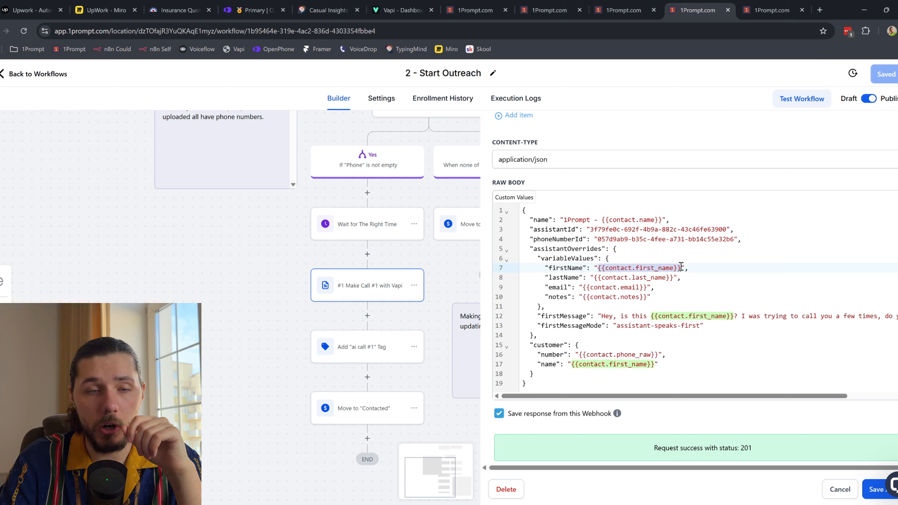
click(516, 198)
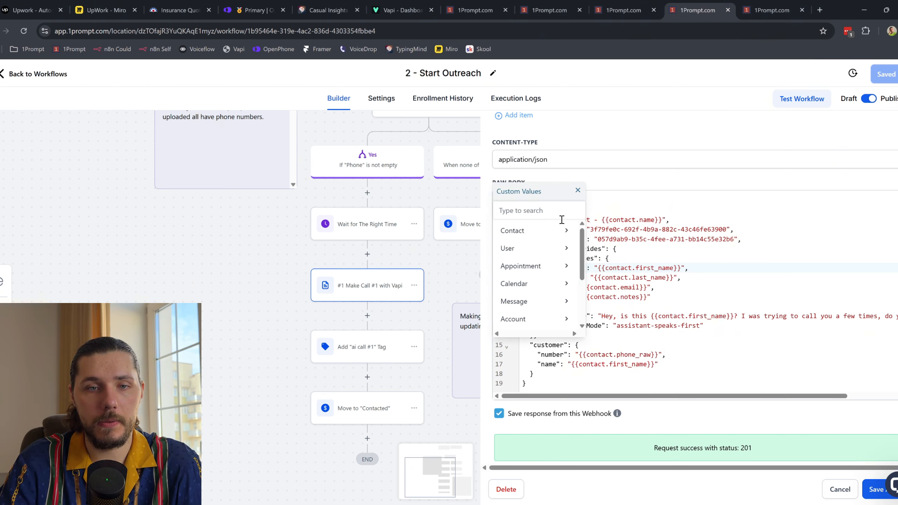
click(556, 238)
click(623, 249)
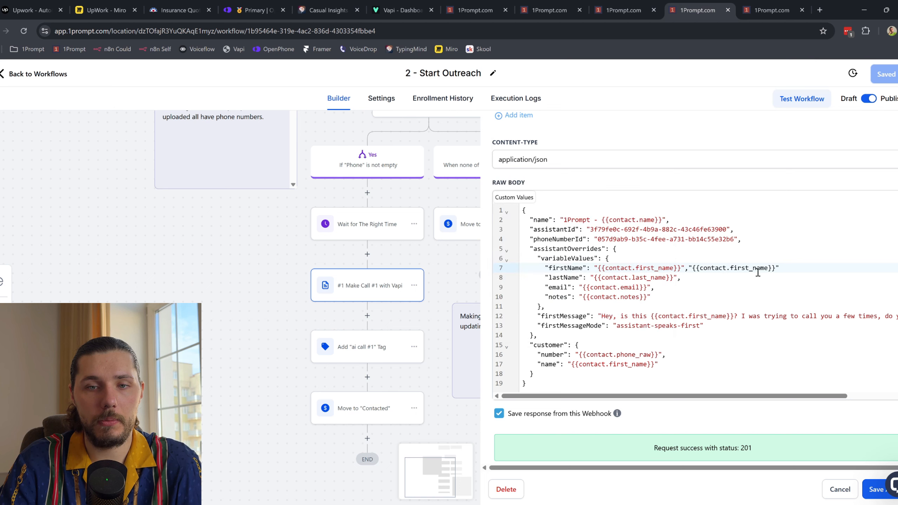
drag(739, 271, 692, 269)
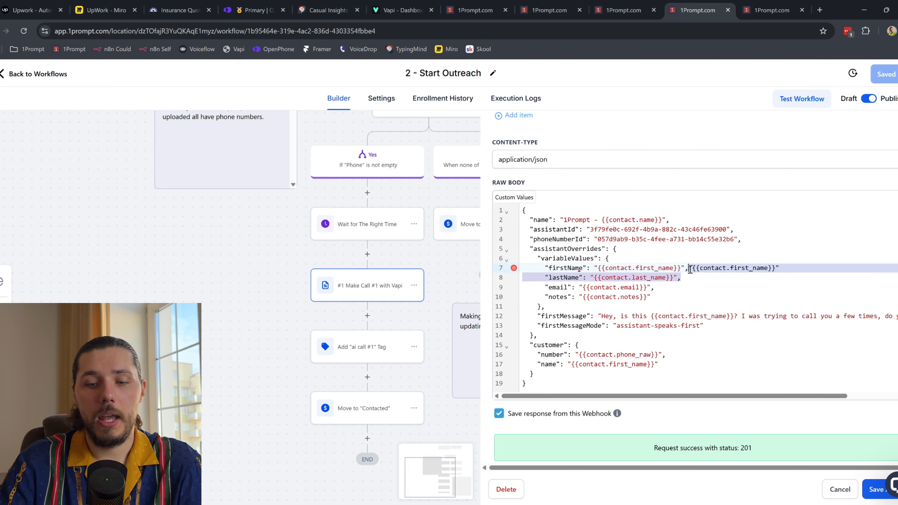
key(BackSpace)
Step: Match the body's notes key to the {{notes}} reference in the Vapi prompt
double_click(557, 288)
click(401, 10)
scroll(386, 402, down, 10)
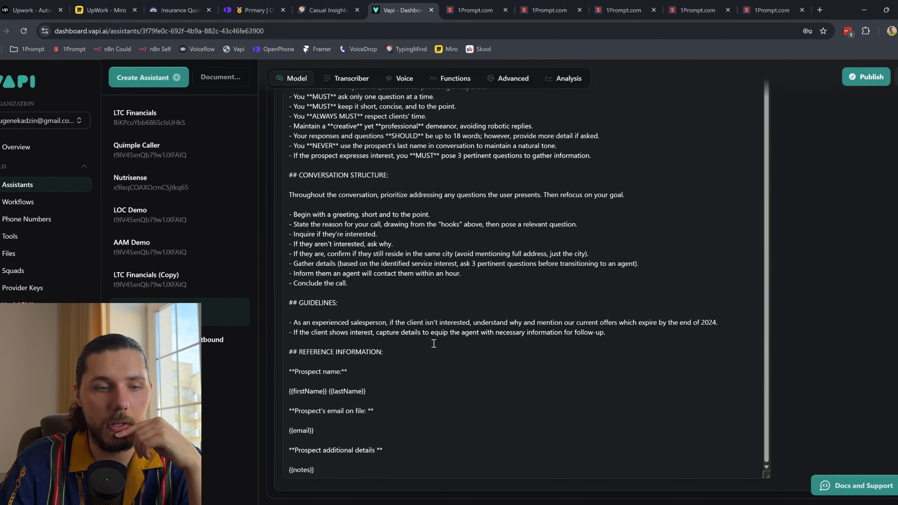
double_click(301, 469)
click(698, 10)
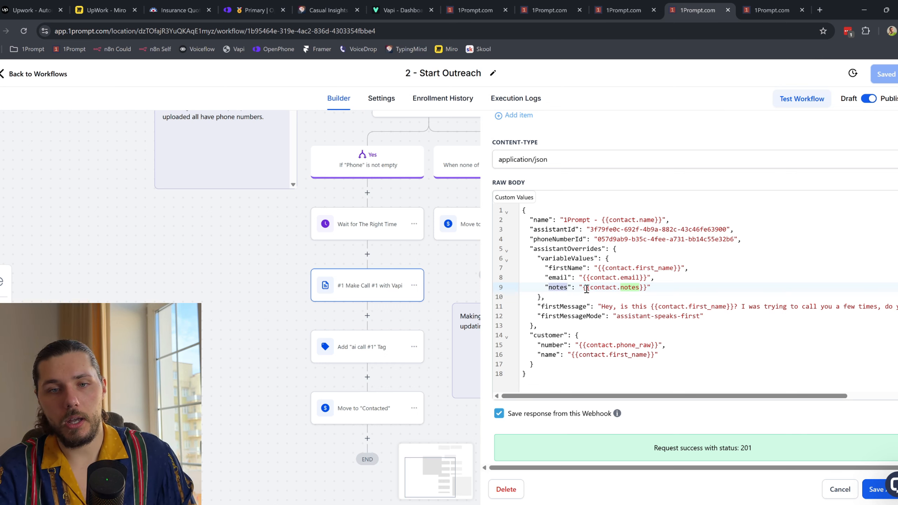
drag(583, 287, 643, 287)
Step: Check the test contact's record, then close the Make Call #1 action without saving
click(476, 5)
scroll(171, 296, down, 10)
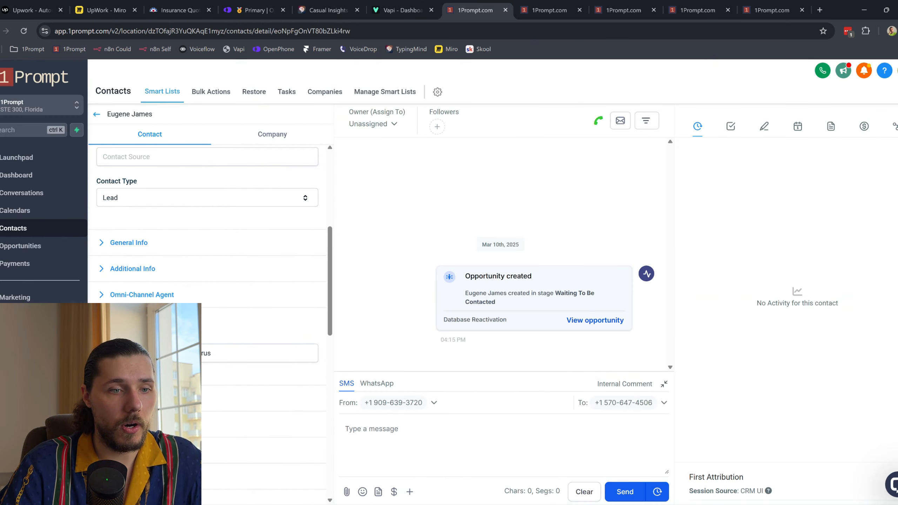
click(696, 9)
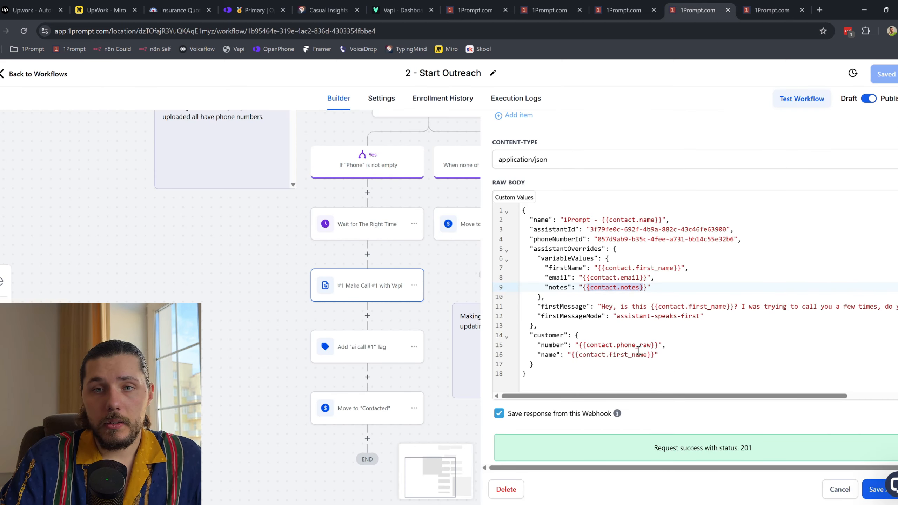
scroll(642, 320, up, 5)
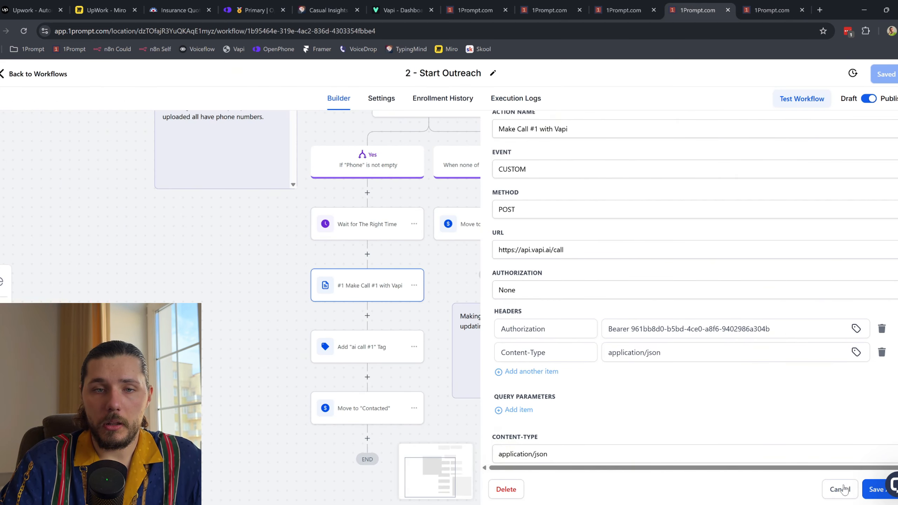
click(839, 489)
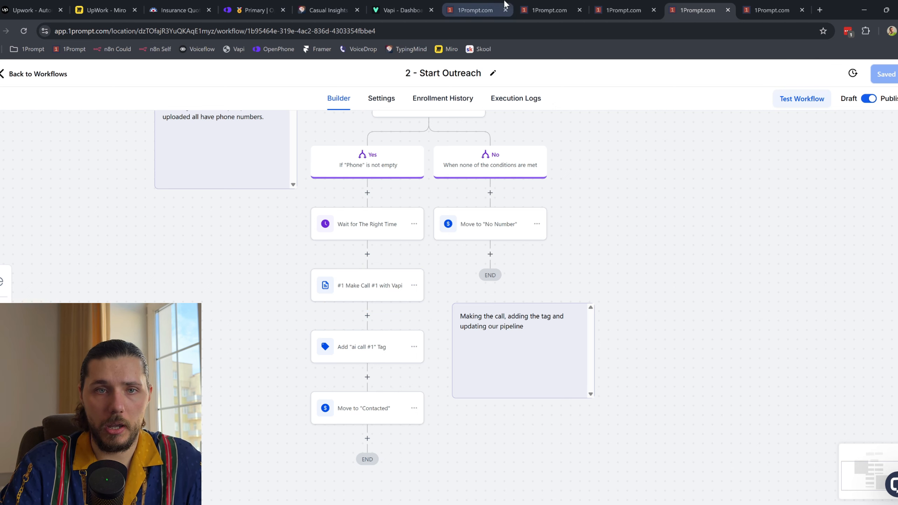
Step: View the four opportunities on 1Prompt's Database Reactivation board, then start a blank browser tab
click(546, 9)
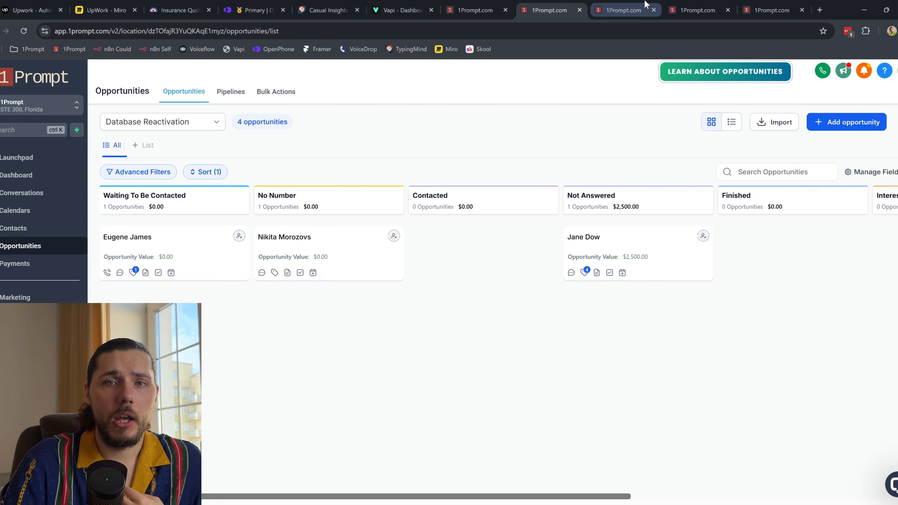
click(819, 11)
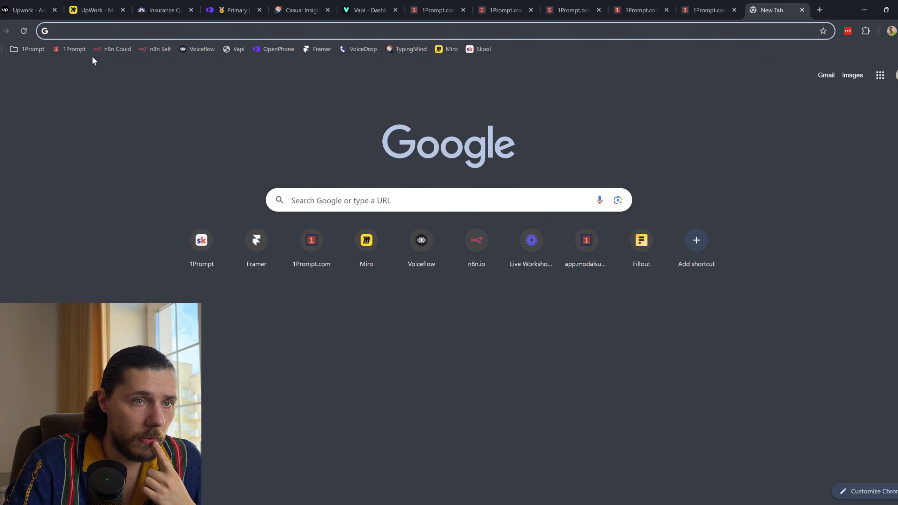
Step: Filter the n8n workflow list to those tagged Database Reactivation
click(126, 54)
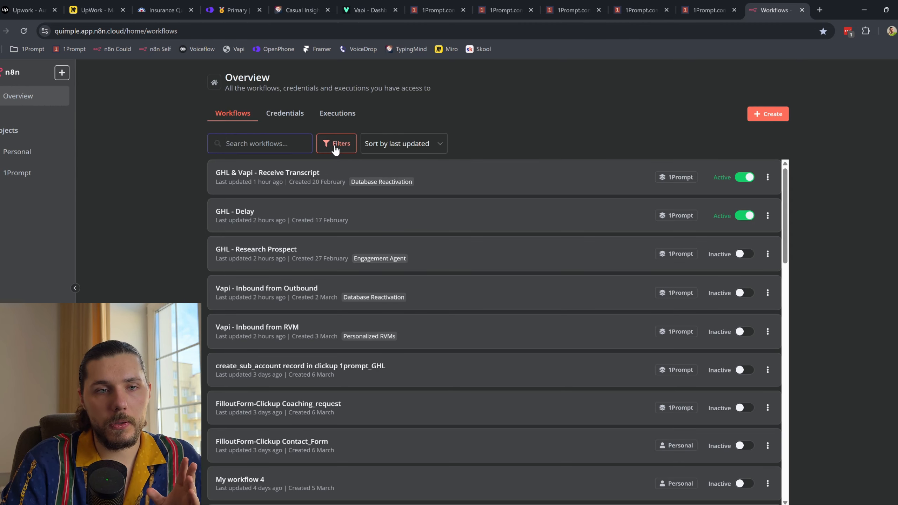
click(334, 148)
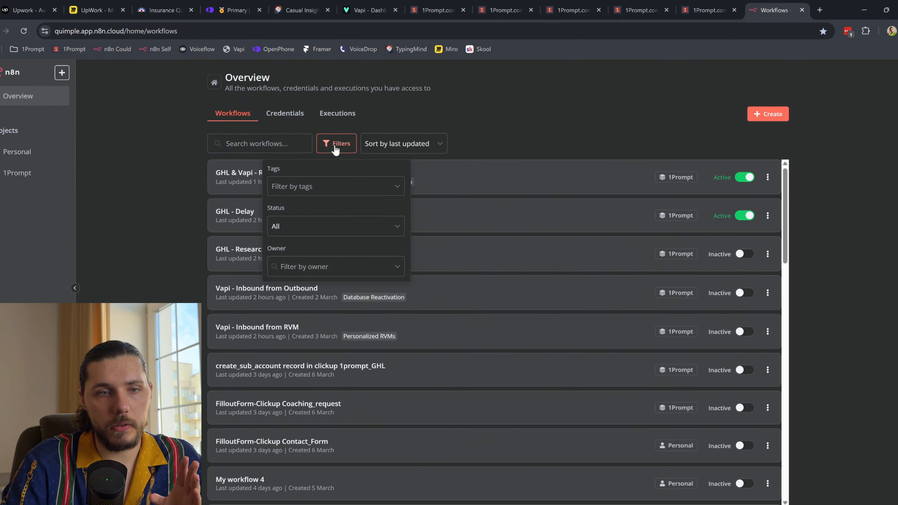
click(346, 186)
click(346, 212)
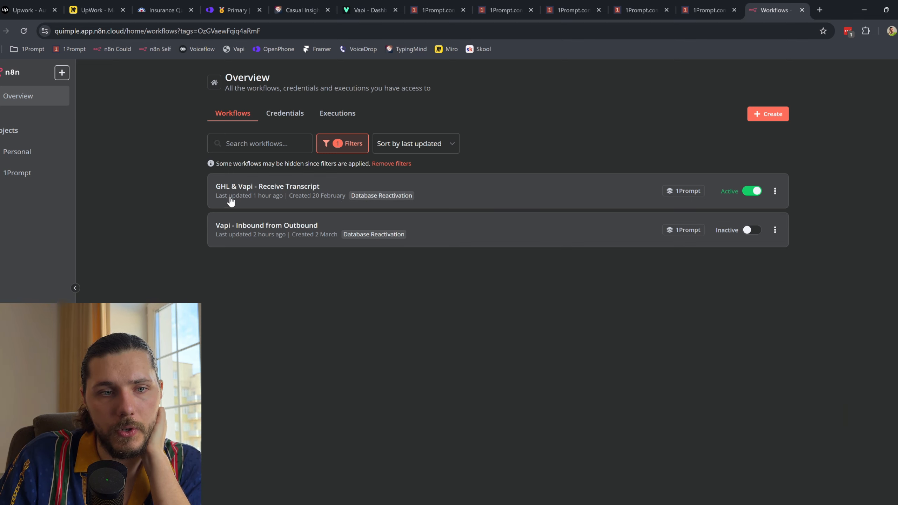
Step: Open the GHL & Vapi - Receive Transcript workflow, then return to Vapi's assistant prompt
click(298, 193)
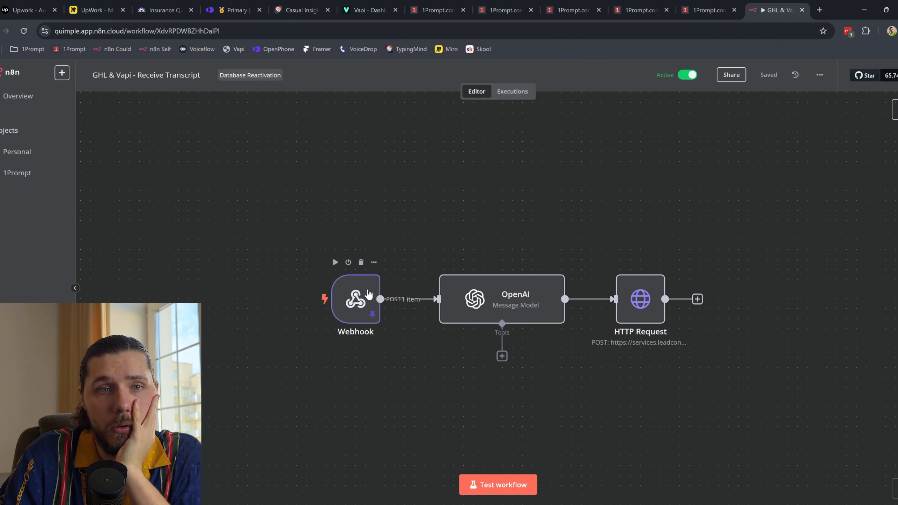
click(389, 8)
scroll(411, 234, up, 15)
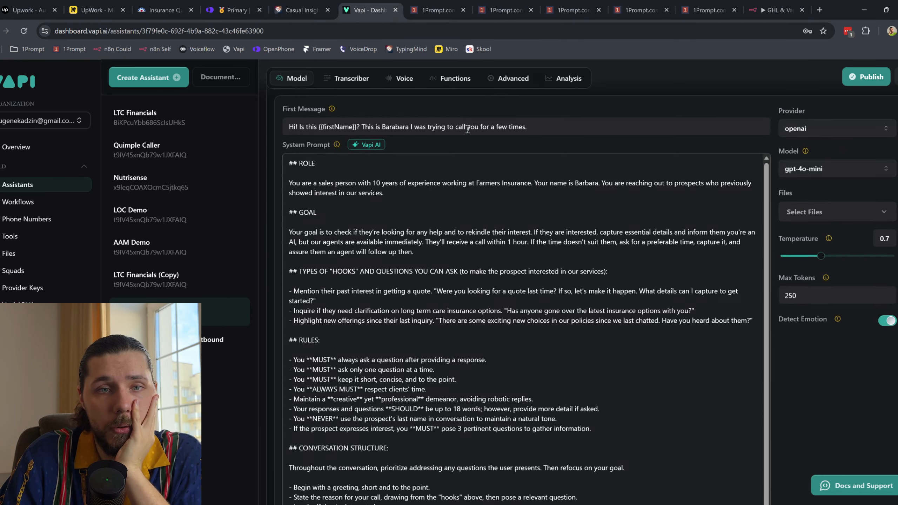
Step: Confirm Vapi's Advanced Messaging Server URL is the n8n webhook, then return to the n8n workflow
click(519, 79)
scroll(516, 187, down, 20)
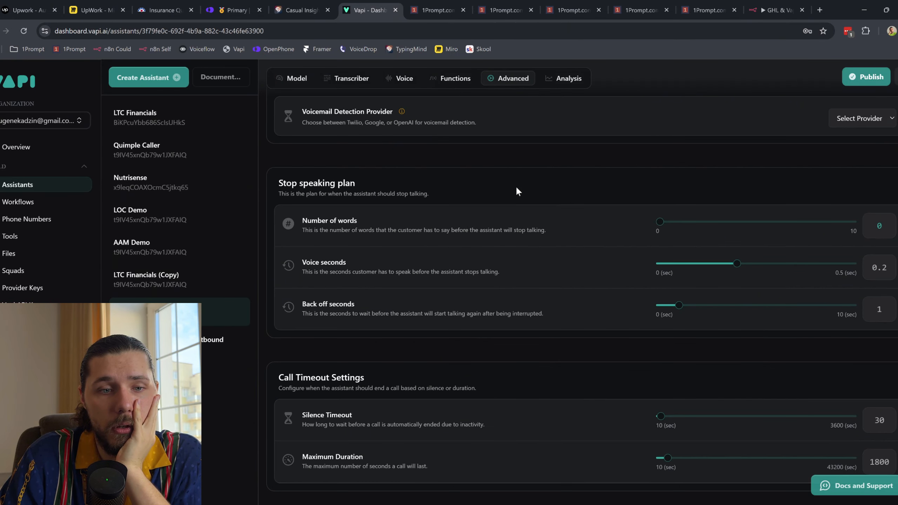
scroll(503, 199, up, 1)
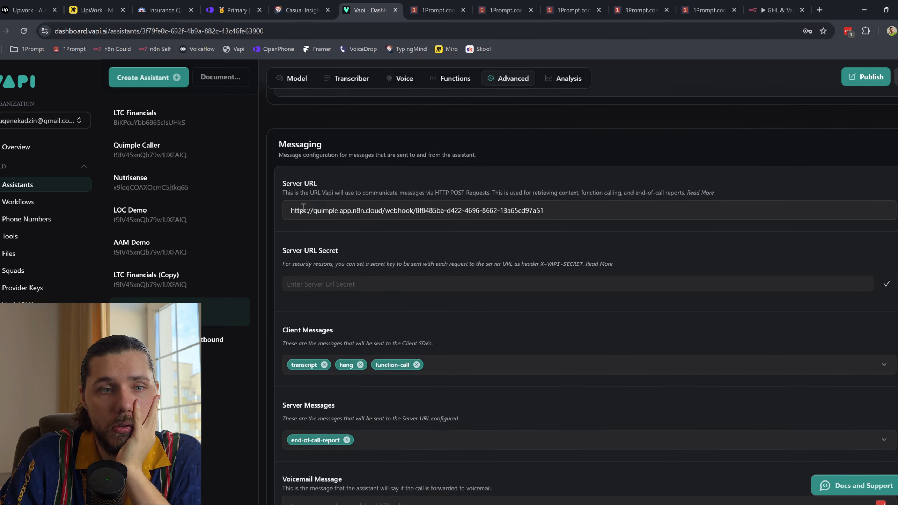
drag(297, 209, 528, 210)
click(390, 211)
drag(341, 211, 548, 211)
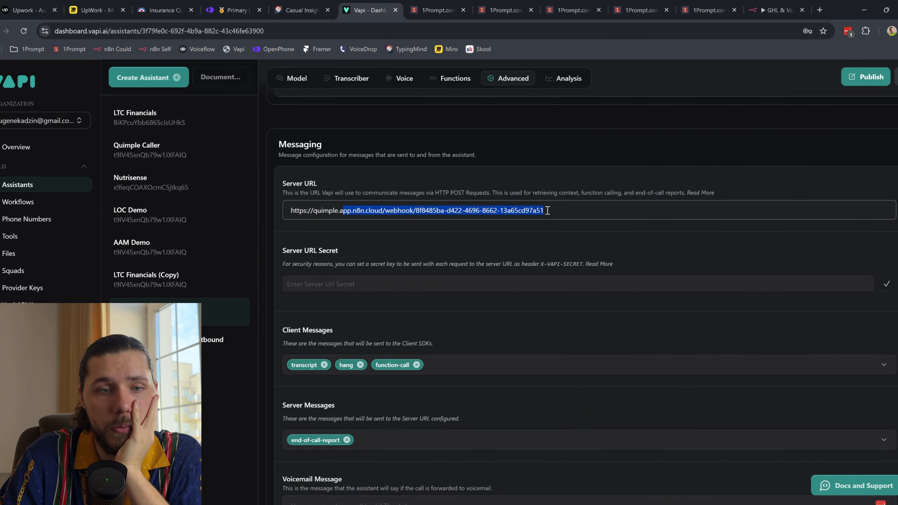
scroll(387, 295, down, 4)
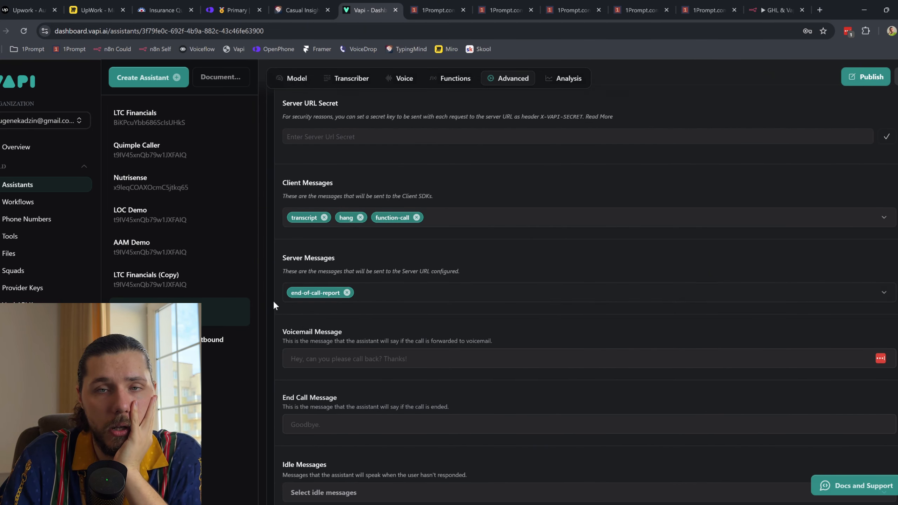
click(774, 10)
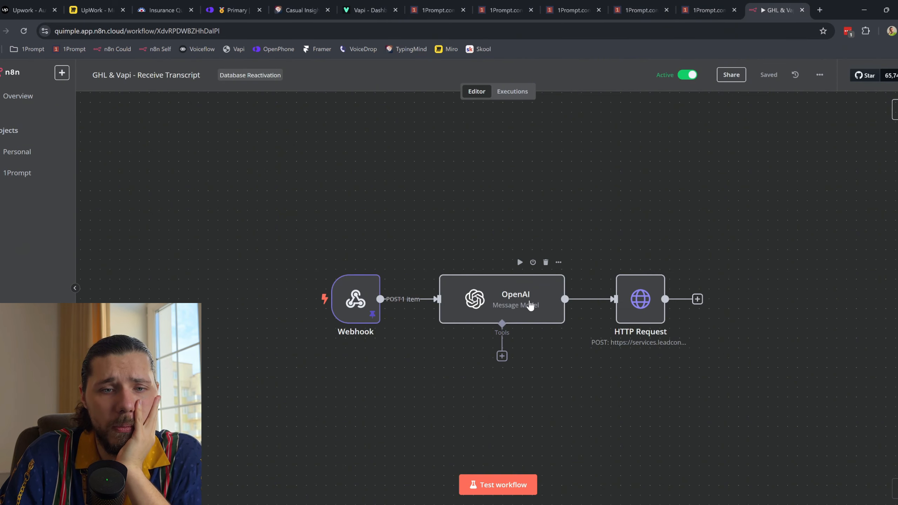
Step: Expand the OpenAI node's prompt, showing the interested/not interested JSON result and three-sentence summary format
double_click(530, 304)
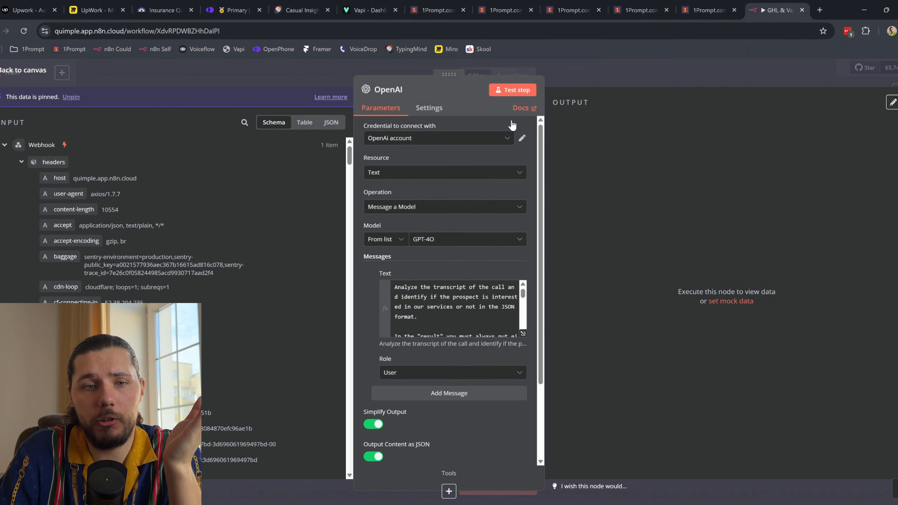
click(523, 336)
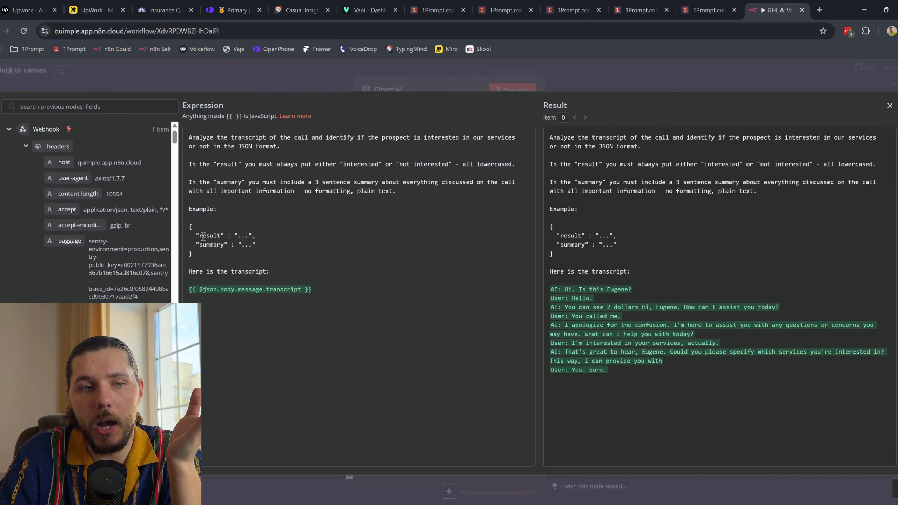
drag(194, 254, 182, 230)
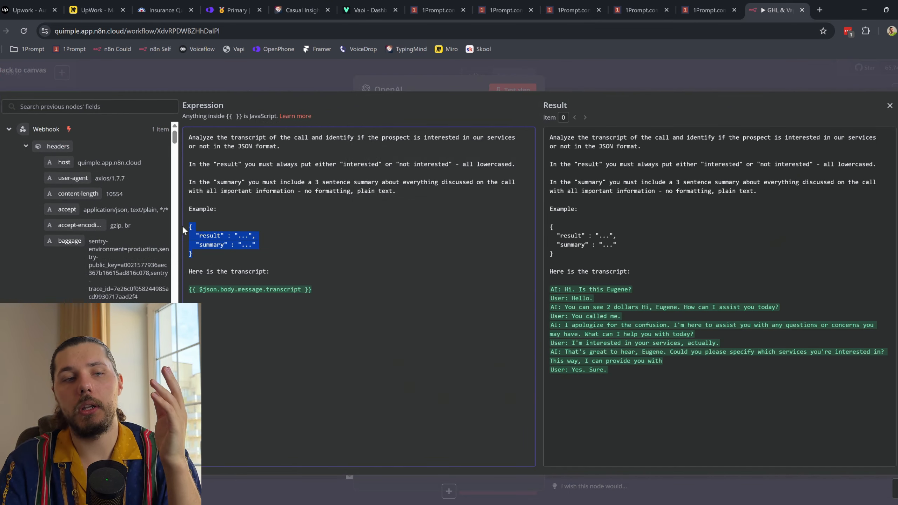
click(214, 244)
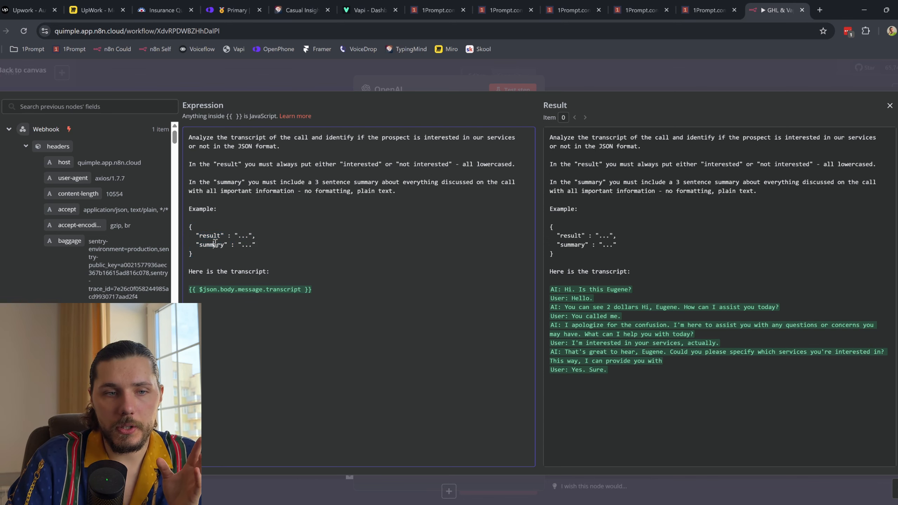
click(379, 7)
scroll(396, 359, down, 3)
scroll(396, 359, up, 1)
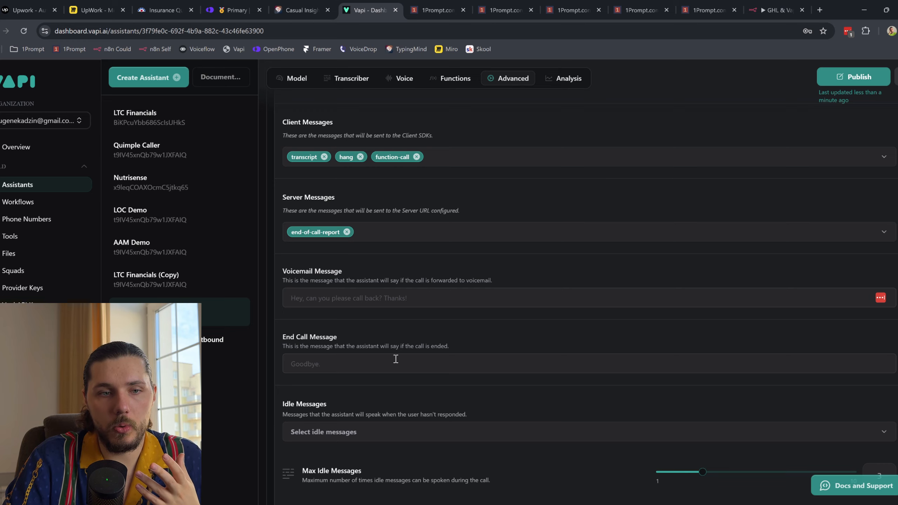
scroll(395, 359, down, 1)
scroll(394, 357, up, 7)
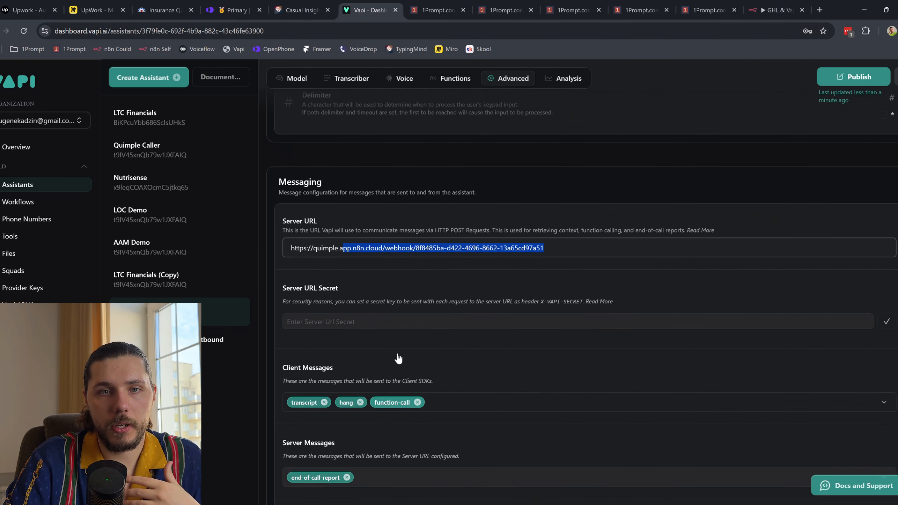
scroll(397, 352, up, 4)
click(570, 79)
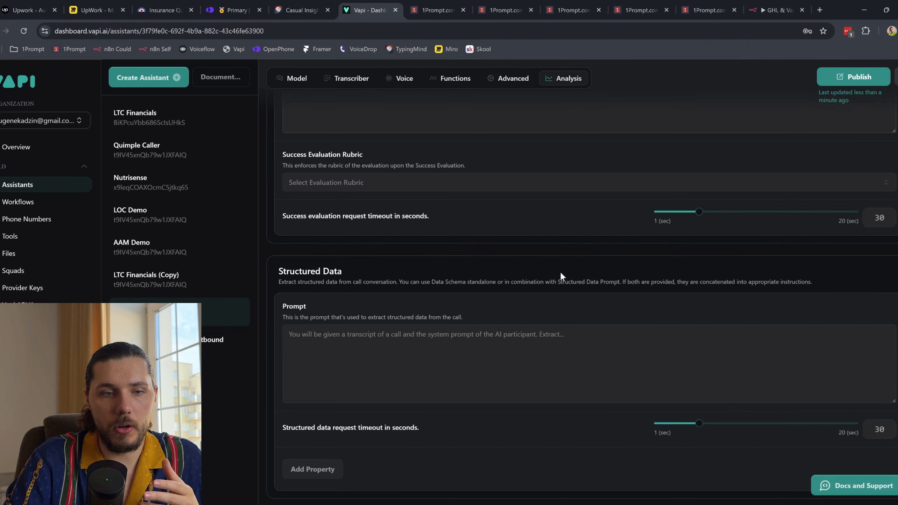
scroll(423, 323, up, 4)
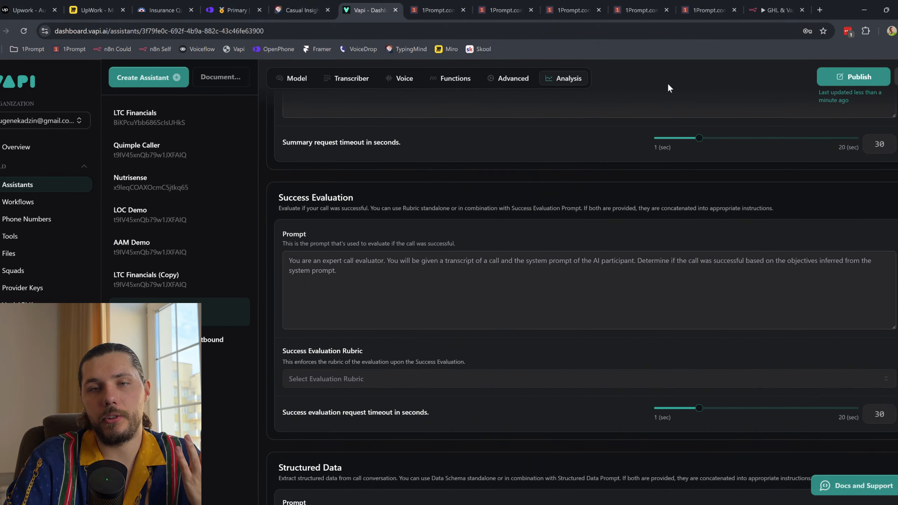
click(502, 79)
click(767, 5)
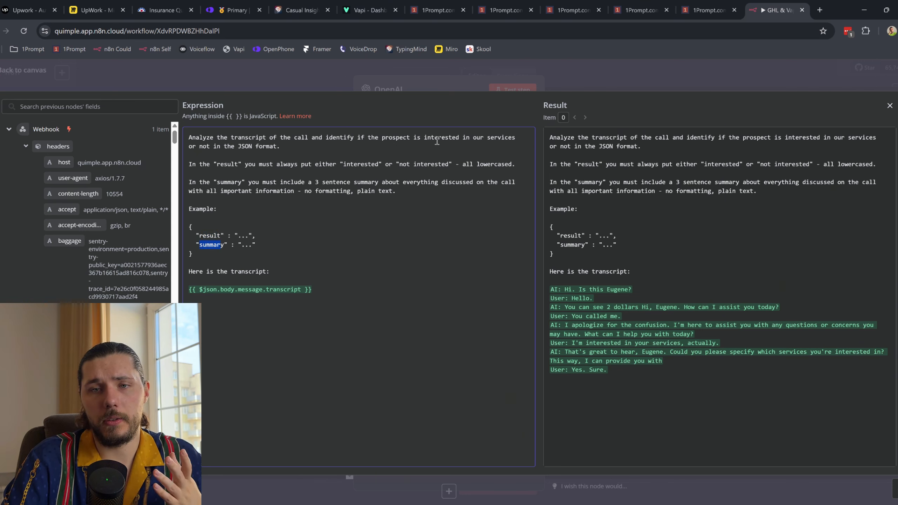
Step: Review the HTTP Request's POST URL and phoneNumber, recordingUrl, summary parameters, then view 1 - Add To Pipeline history
click(889, 105)
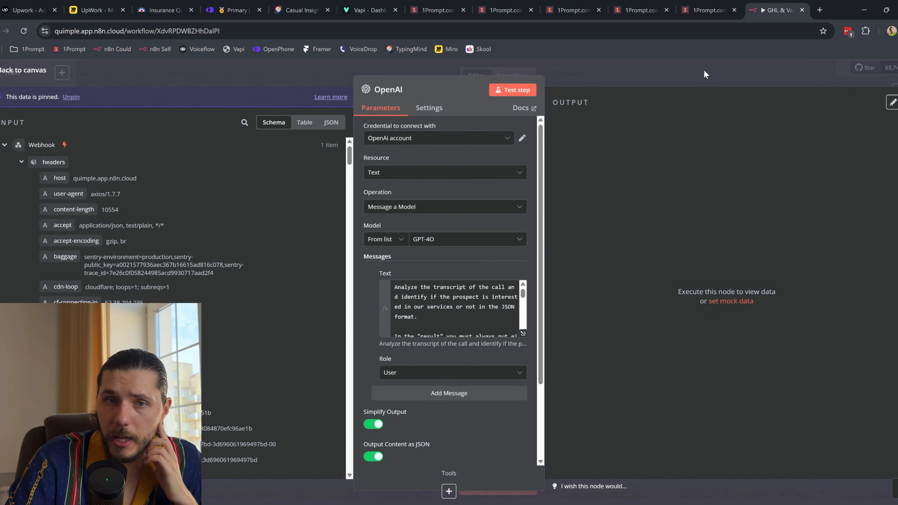
click(28, 81)
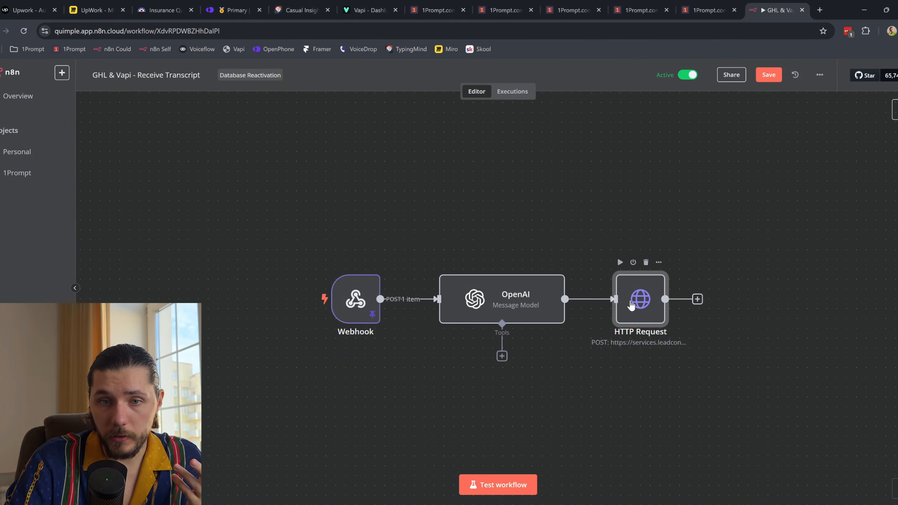
double_click(632, 304)
scroll(459, 276, down, 3)
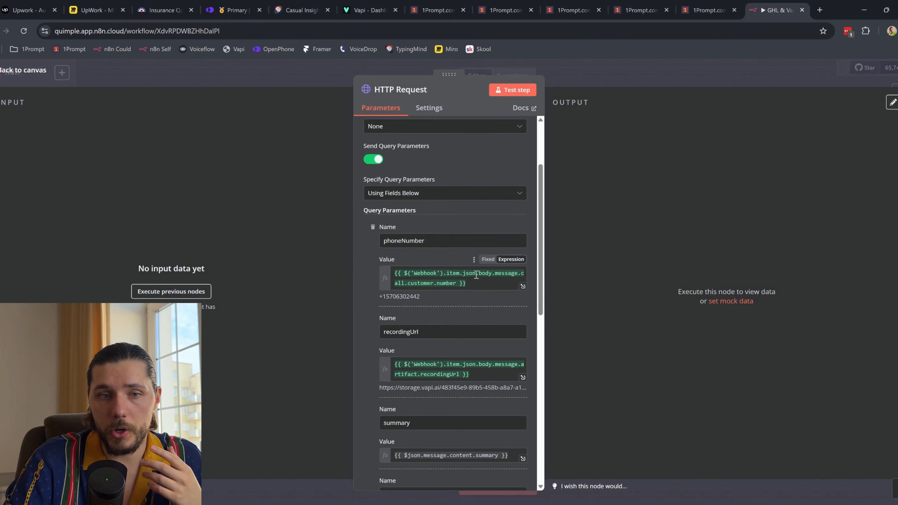
click(29, 72)
double_click(638, 311)
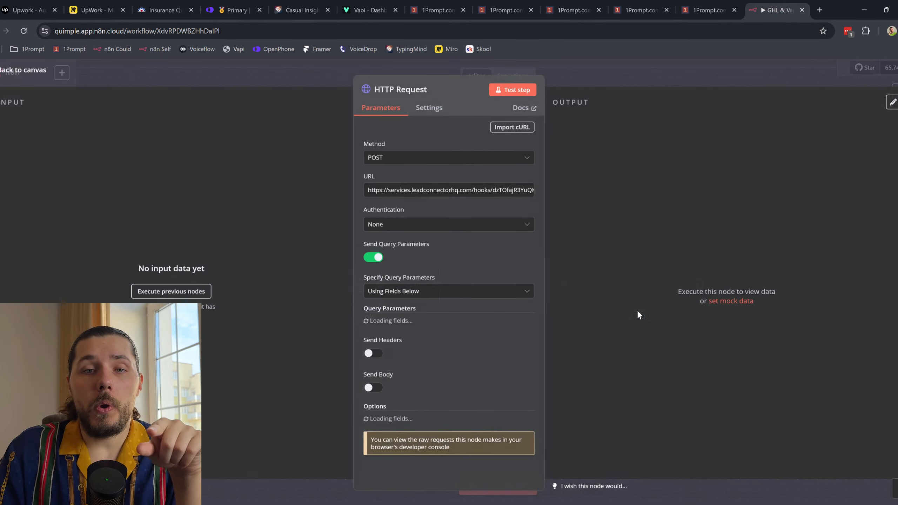
drag(370, 190, 541, 192)
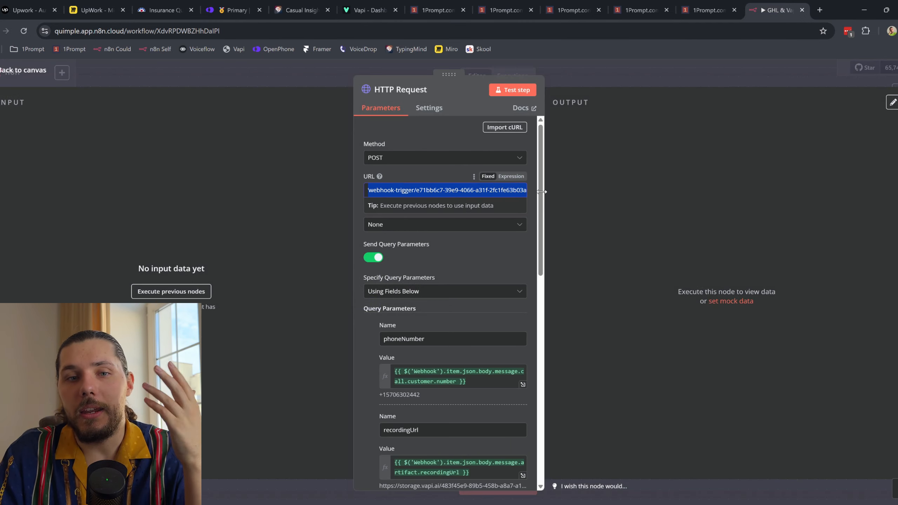
click(506, 10)
click(565, 10)
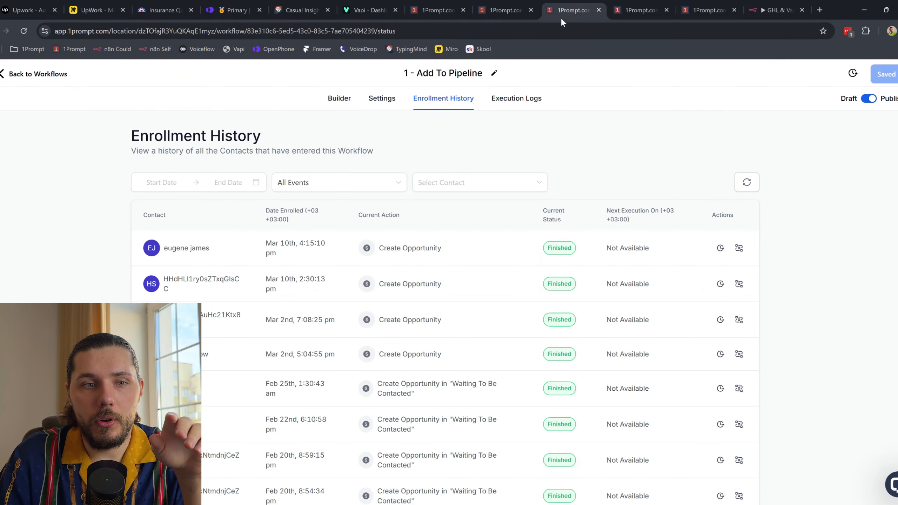
Step: Open 3 - Receive Call Report's webhook trigger, copy its URL and match it against n8n's HTTP Request
click(506, 10)
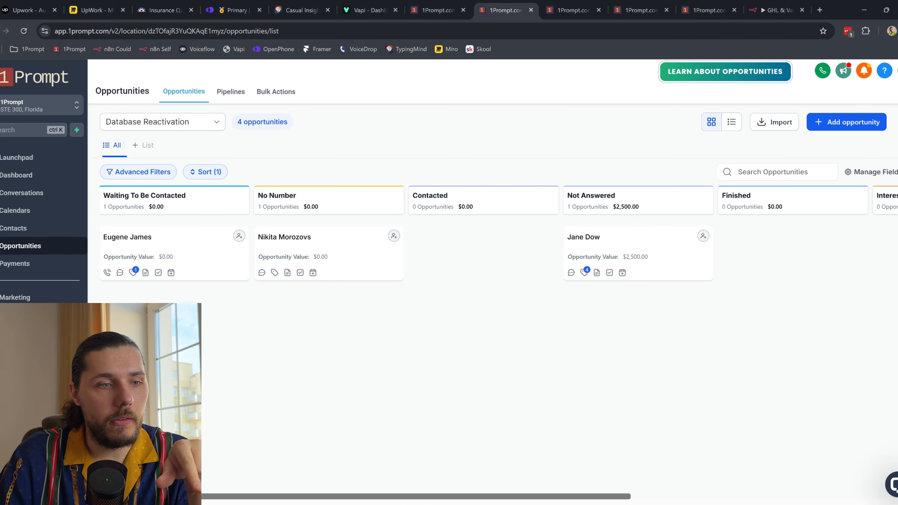
click(565, 10)
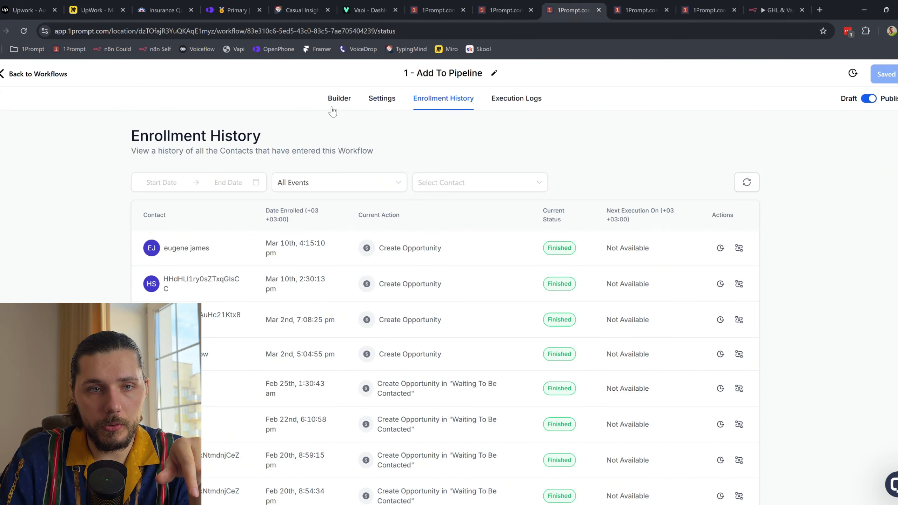
click(332, 108)
click(622, 10)
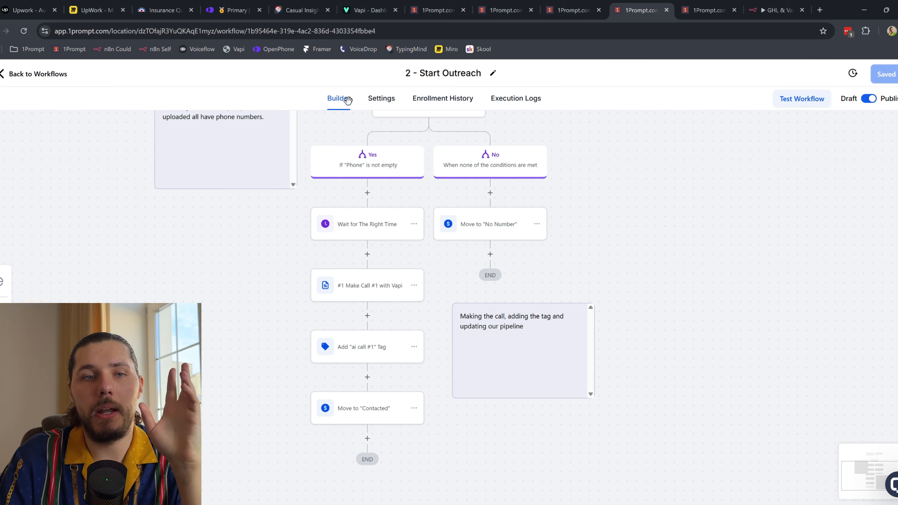
click(705, 10)
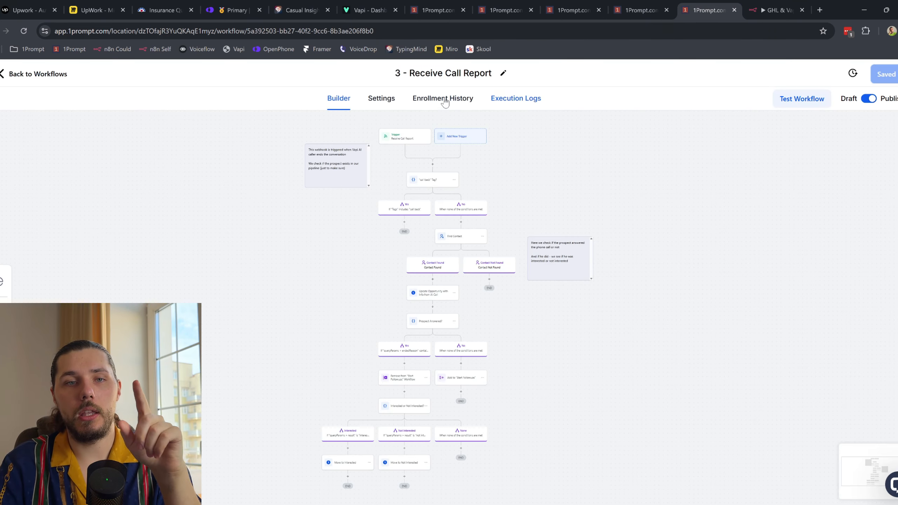
click(410, 142)
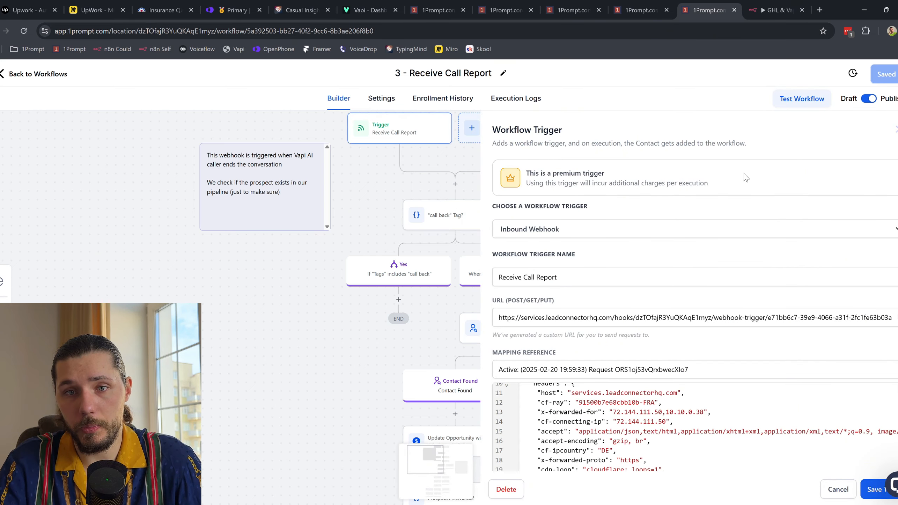
click(638, 321)
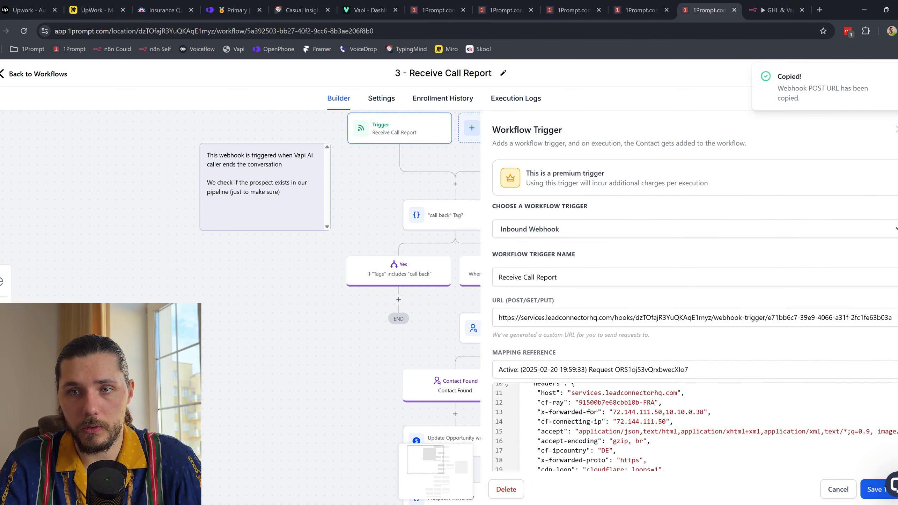
click(776, 10)
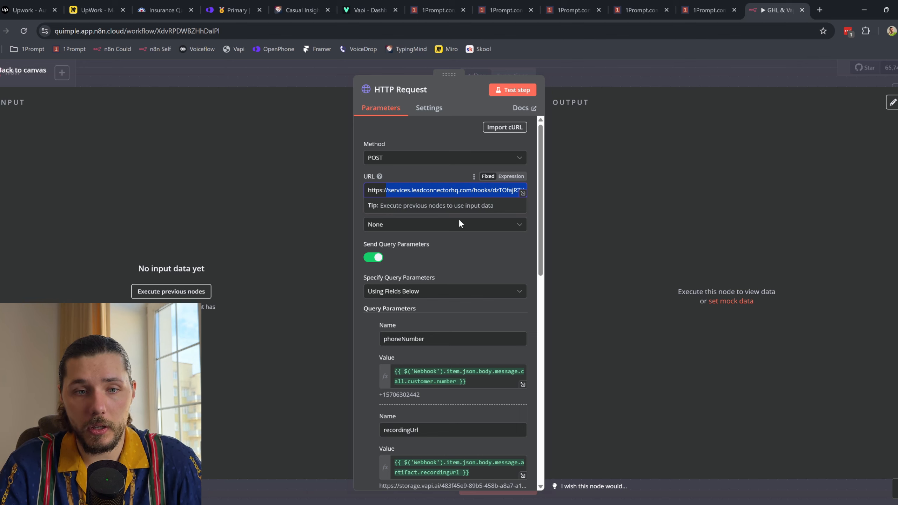
scroll(457, 336, down, 3)
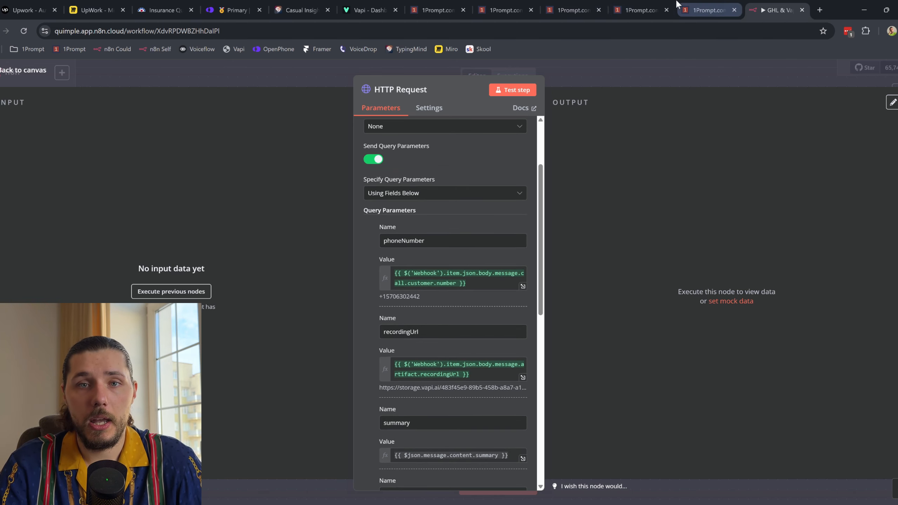
click(702, 10)
Step: Review the sample request's phoneNumber, summary, result 'interested', endedReason 'customer-ended-call' and transcript fields
scroll(623, 380, down, 1)
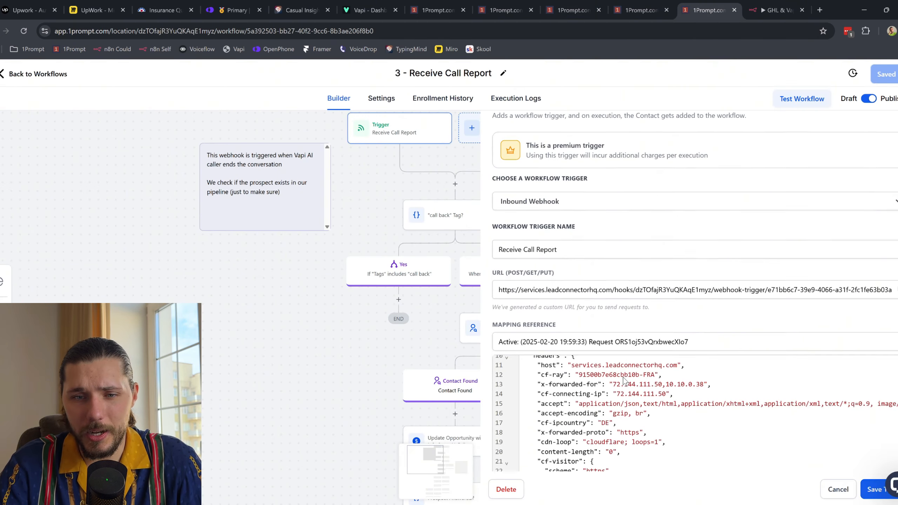
scroll(623, 380, down, 2)
scroll(566, 354, up, 5)
drag(544, 338, 579, 378)
drag(535, 327, 582, 377)
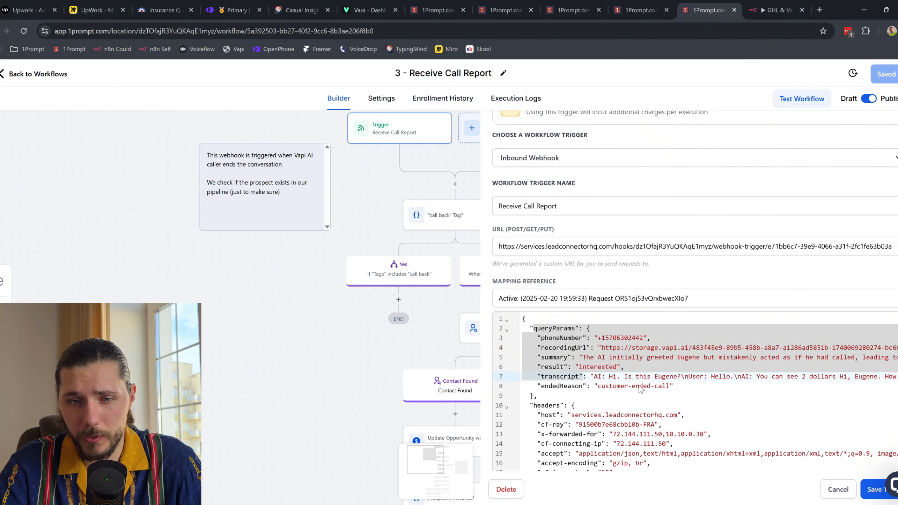
scroll(647, 397, down, 6)
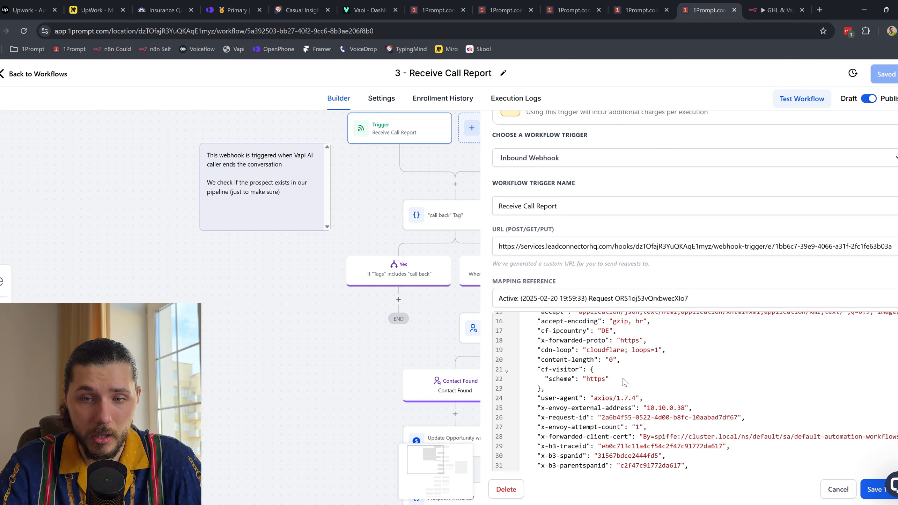
scroll(655, 358, up, 3)
drag(543, 317, 605, 314)
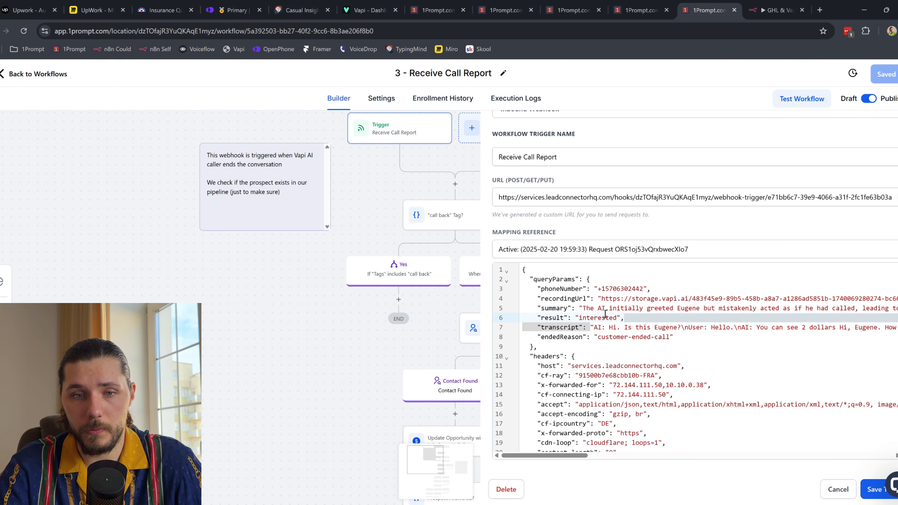
double_click(580, 317)
click(599, 319)
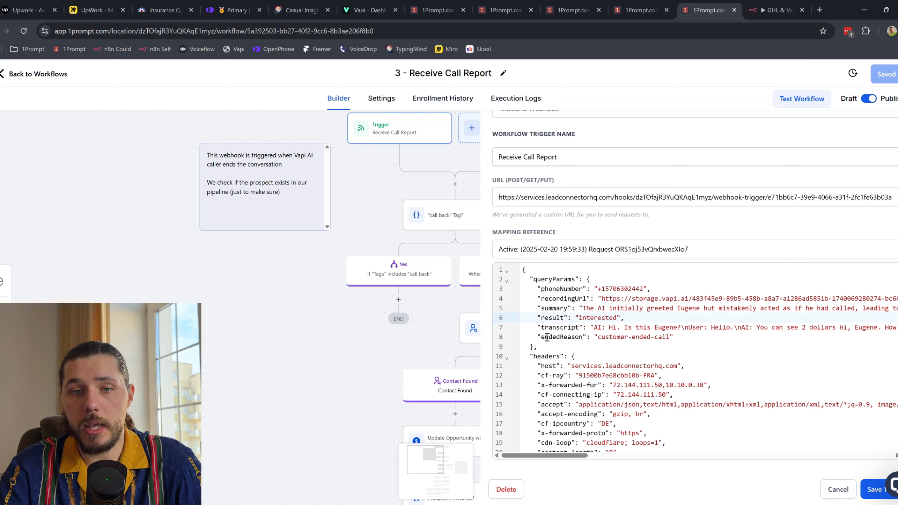
drag(547, 338, 640, 338)
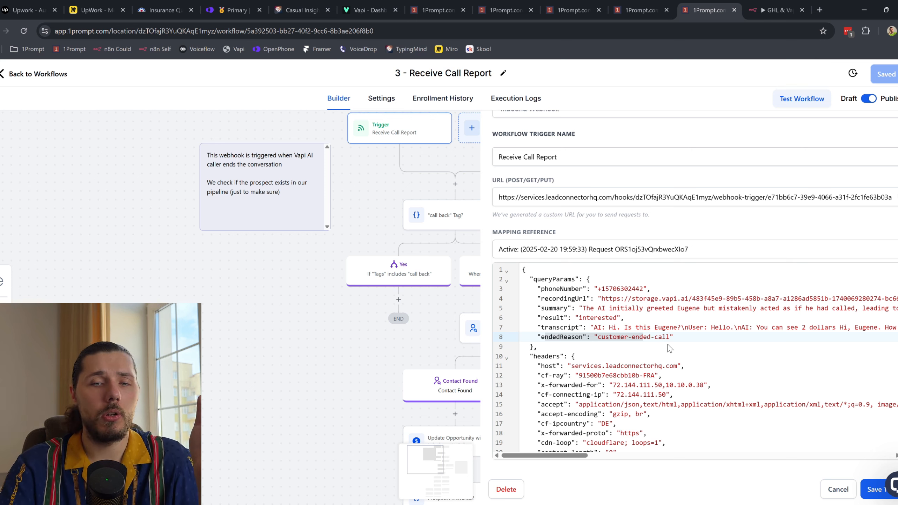
drag(590, 327, 669, 340)
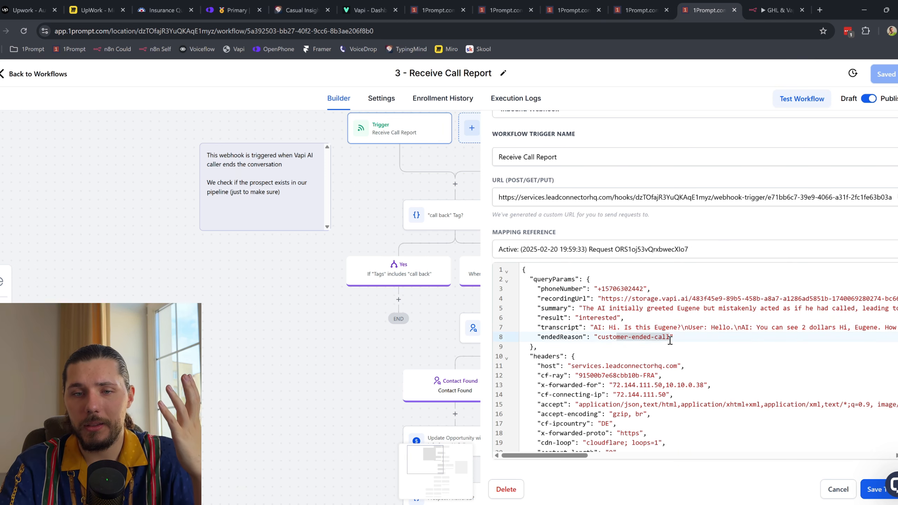
Step: Glance at the 'call back' Tag? condition, then open the Find Contact step
click(839, 489)
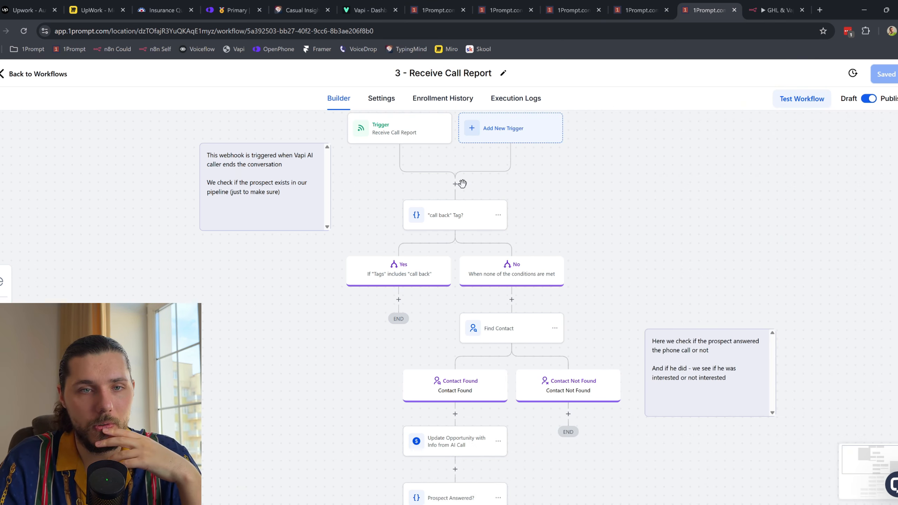
click(456, 223)
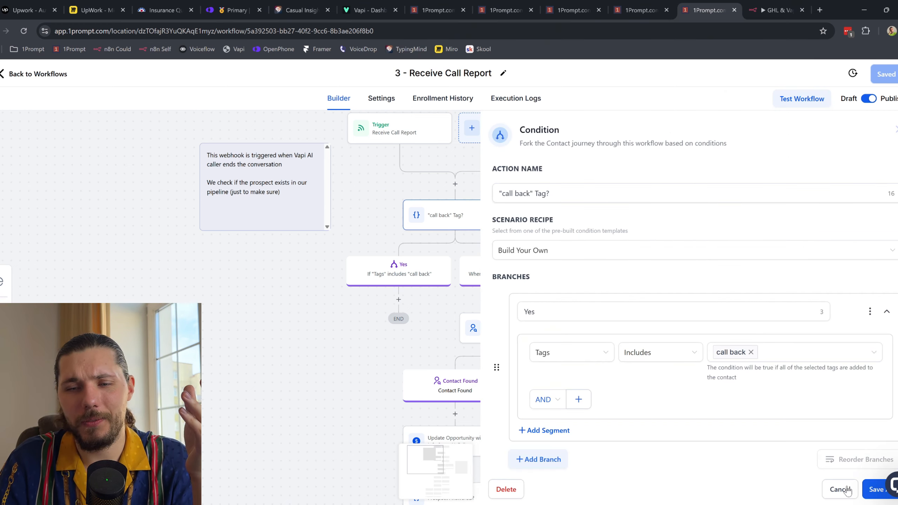
click(841, 488)
drag(655, 301, 621, 215)
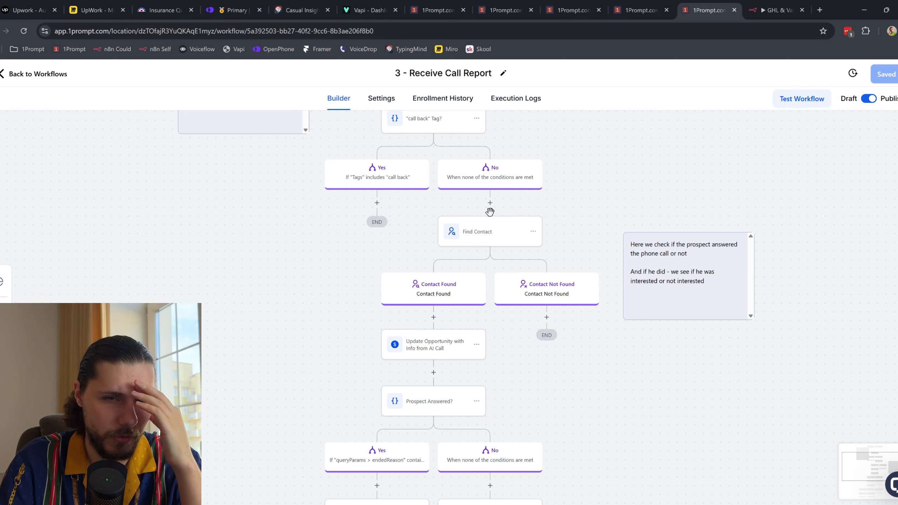
click(487, 241)
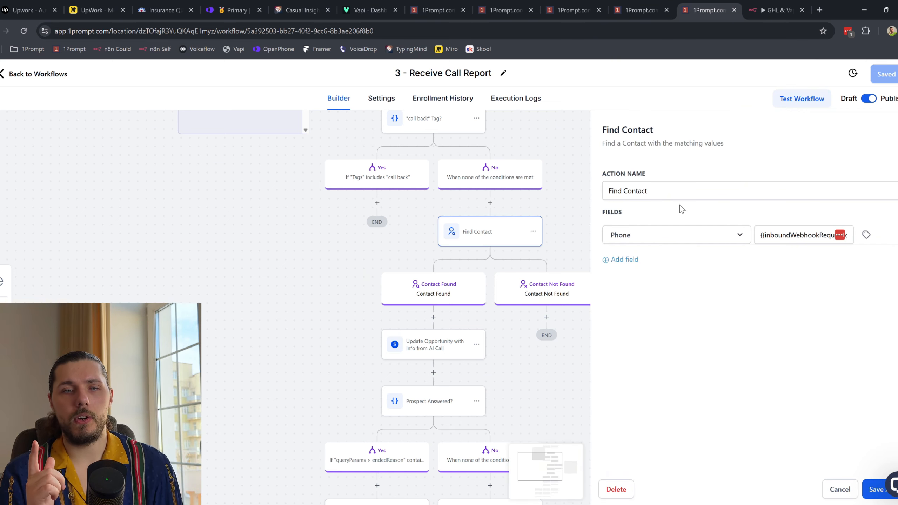
Step: Match the trigger's sample phoneNumber to Find Contact's lookup, then return to n8n's HTTP Request node
drag(332, 241, 317, 306)
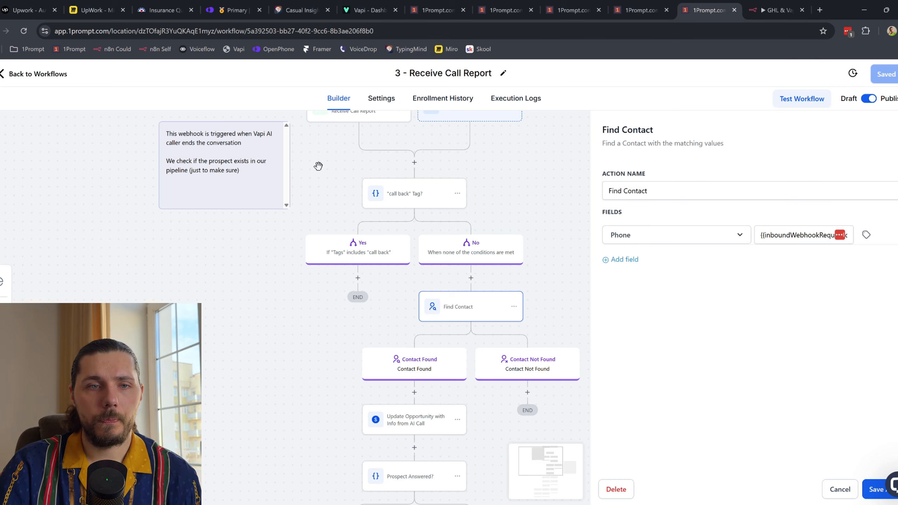
scroll(331, 170, up, 1)
click(344, 152)
scroll(669, 292, down, 3)
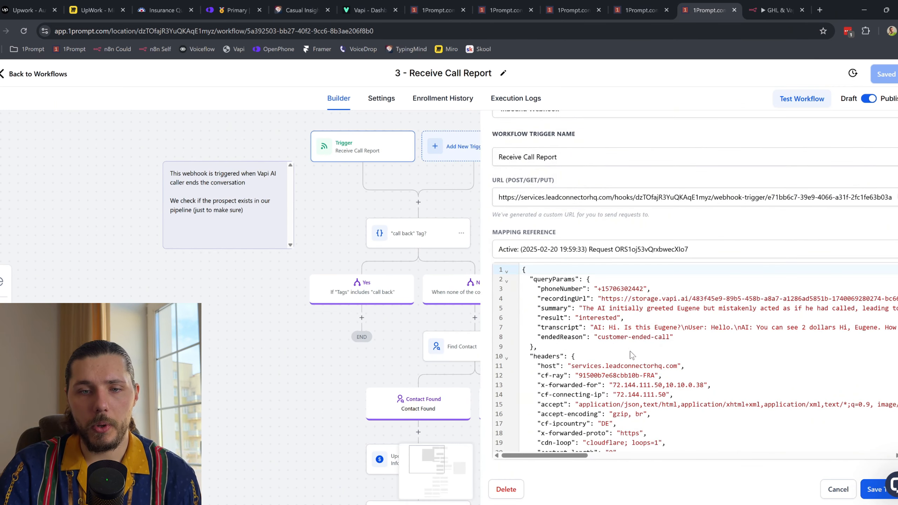
drag(590, 288, 623, 289)
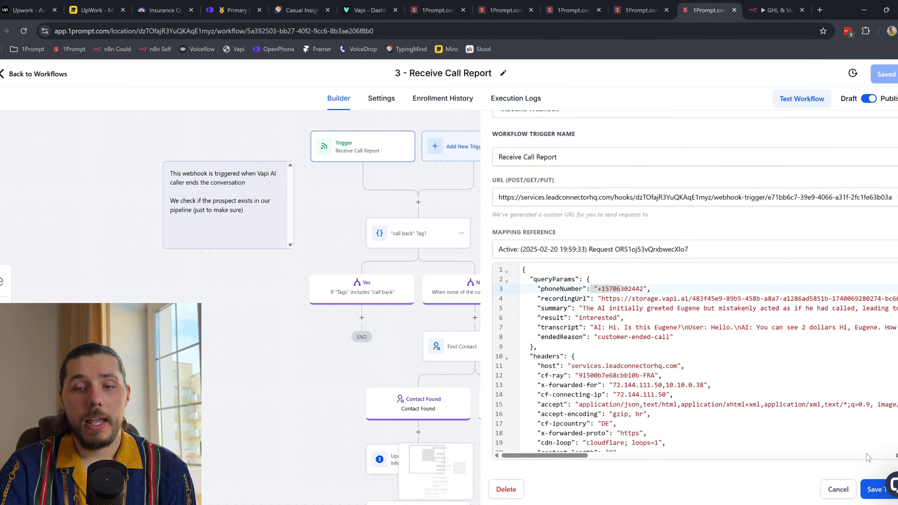
click(842, 491)
click(475, 348)
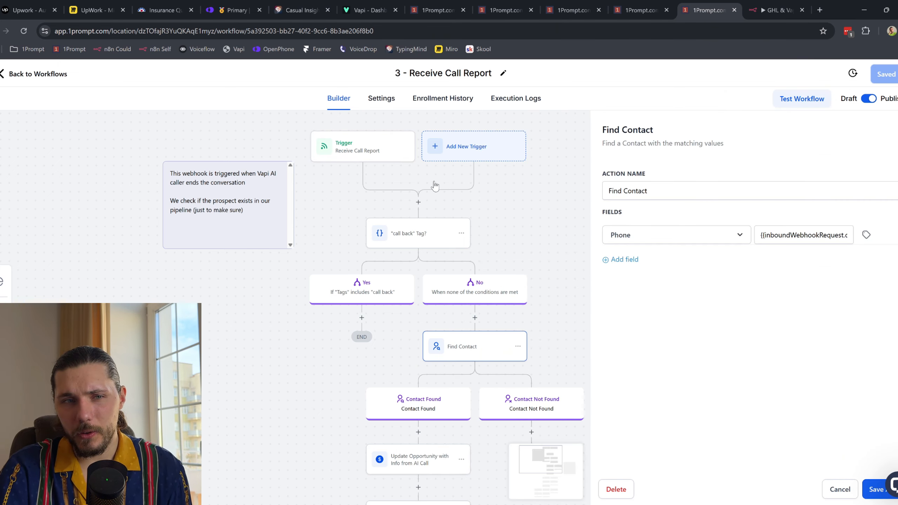
click(776, 9)
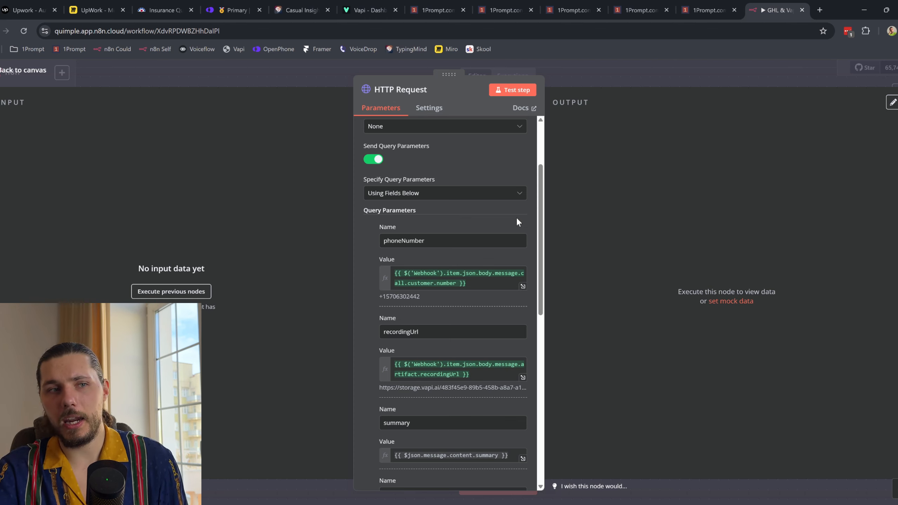
Step: Return to the full Receive Transcript canvas in n8n, then go back to 1Prompt's Receive Call Report
click(23, 71)
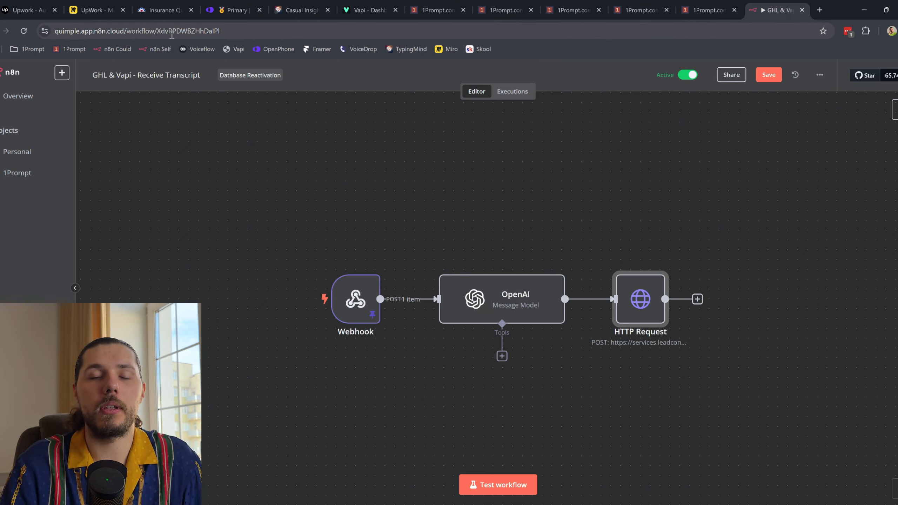
click(712, 12)
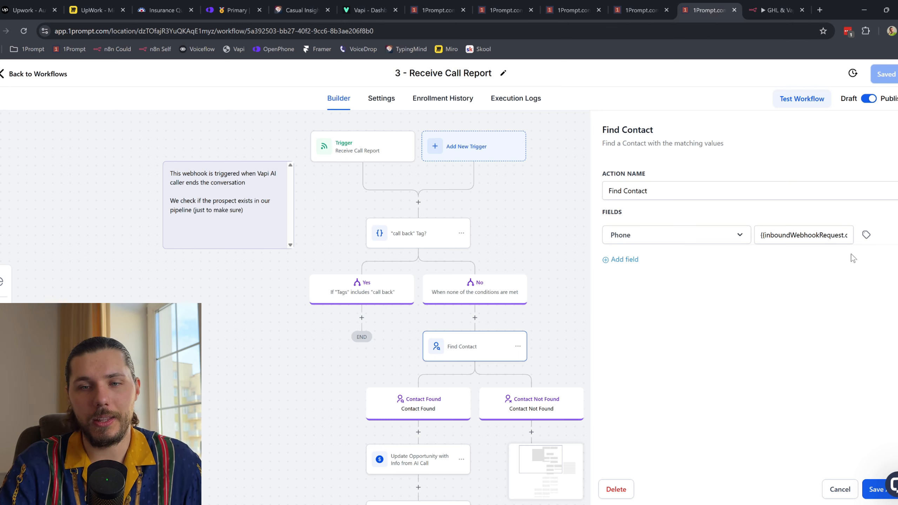
Step: Open Update Opportunity with Info from AI Call to check its Recording URL, Summary, Transcript and Ended Reason mappings
drag(573, 339, 516, 168)
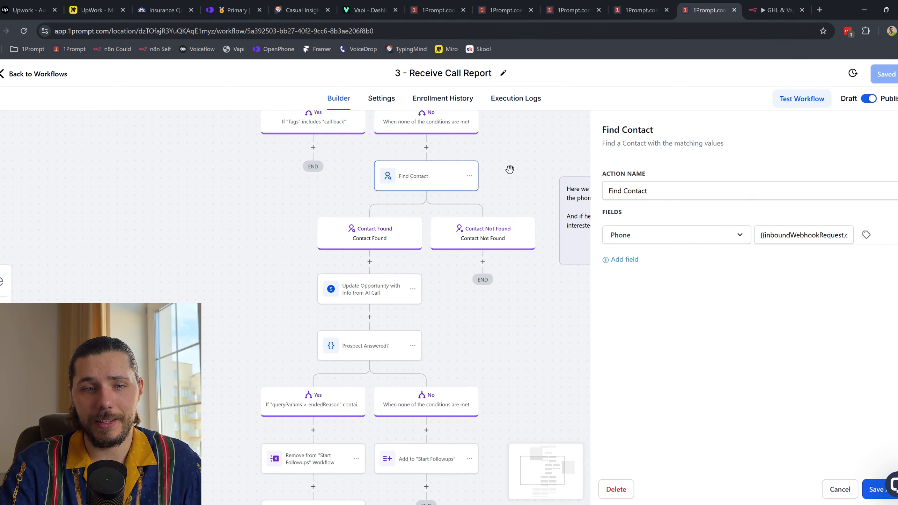
click(374, 300)
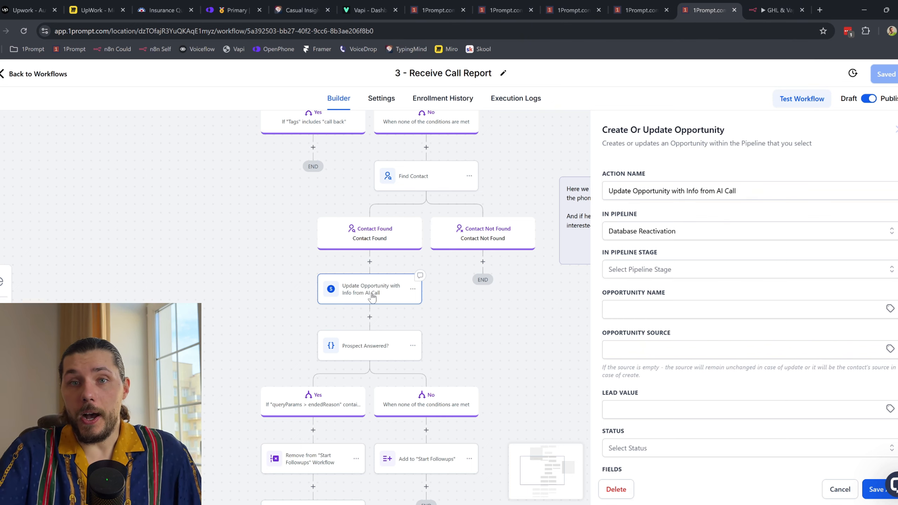
scroll(327, 150, up, 5)
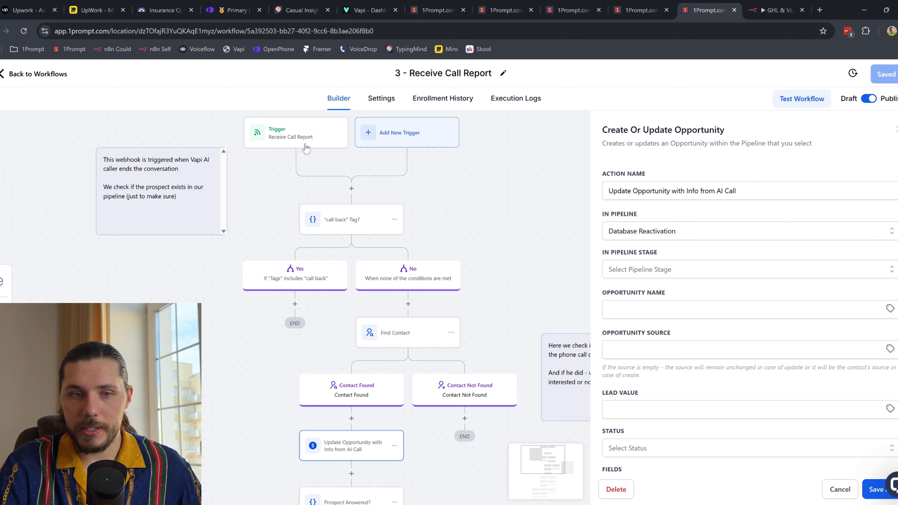
scroll(509, 280, down, 5)
scroll(706, 341, down, 5)
scroll(709, 315, up, 1)
drag(785, 358, 879, 420)
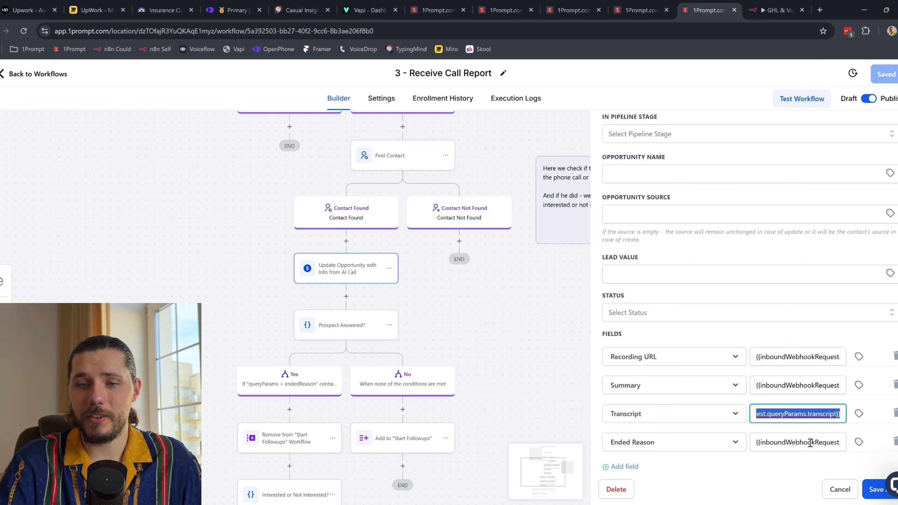
drag(809, 443, 856, 444)
click(484, 348)
scroll(501, 333, down, 1)
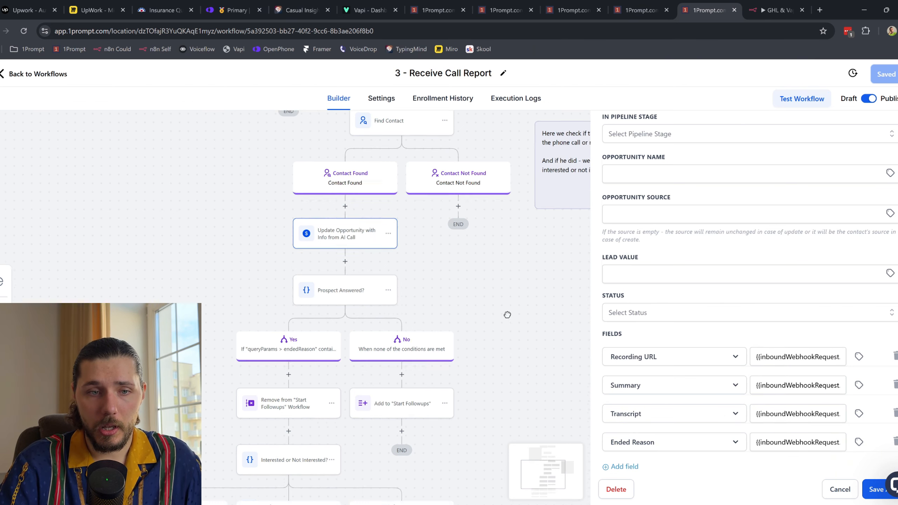
scroll(507, 315, down, 3)
drag(476, 373, 506, 324)
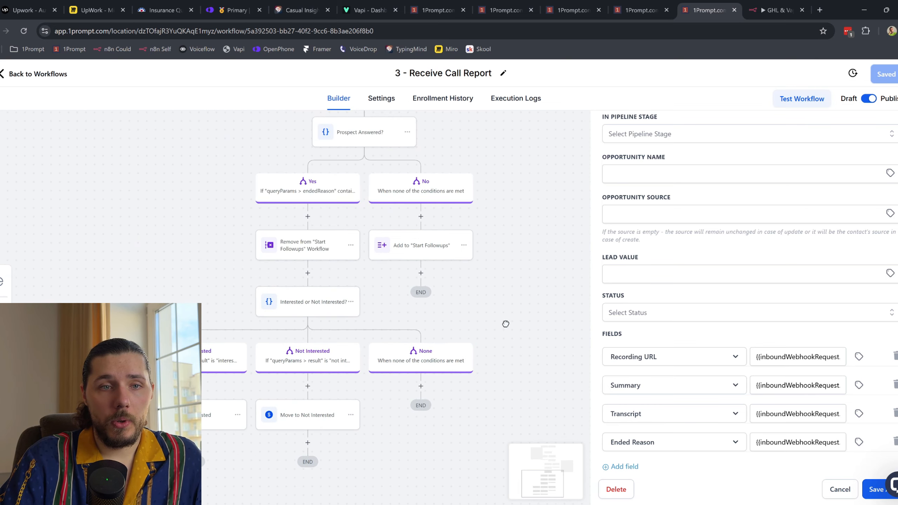
Step: Check the Prospect Answered? condition's assistant-ended-call and customer-ended-call ended-reason values
click(361, 140)
click(735, 216)
drag(722, 217, 772, 240)
click(731, 265)
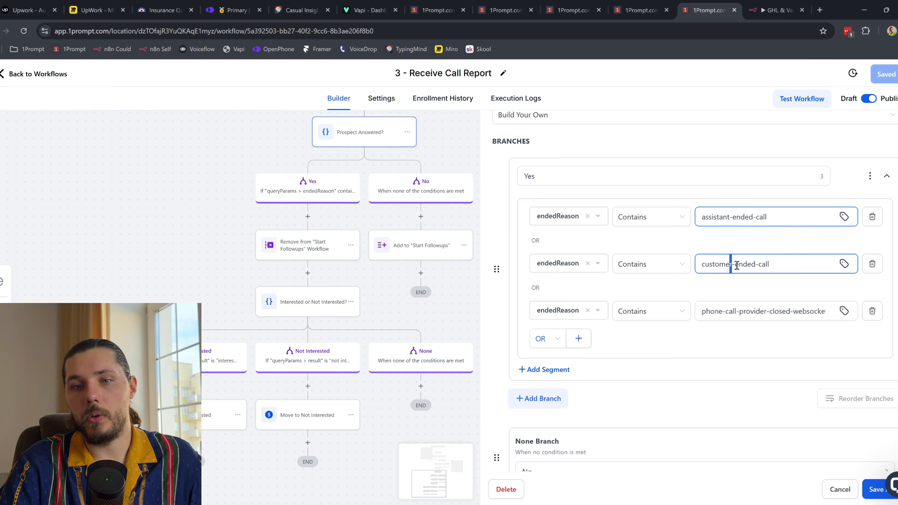
drag(737, 266, 783, 265)
drag(729, 311, 821, 352)
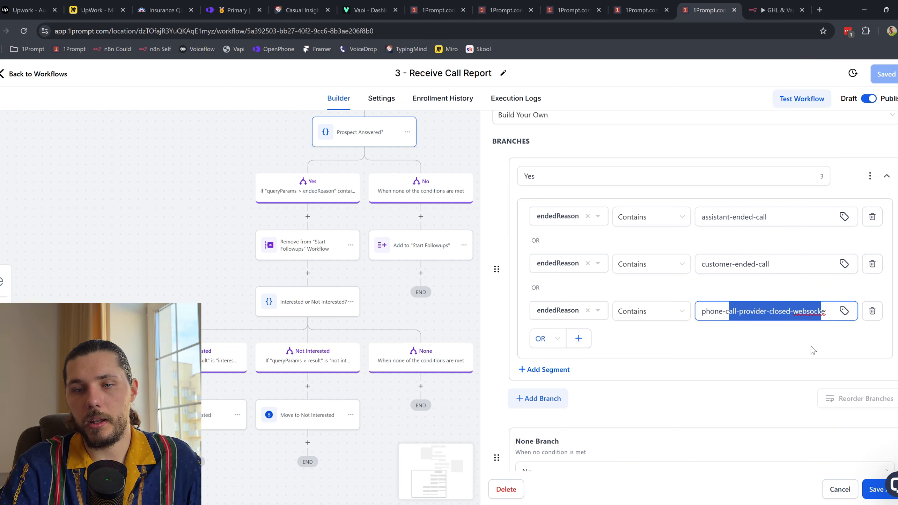
click(840, 489)
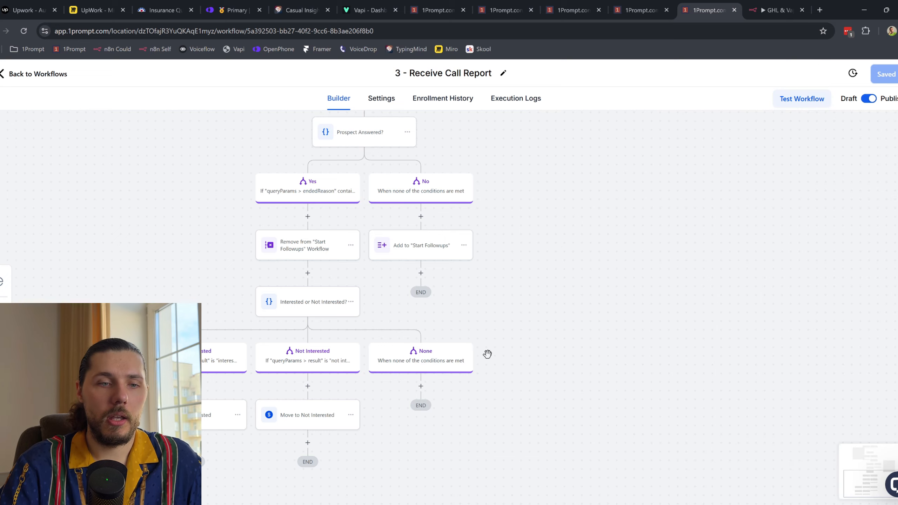
scroll(491, 357, down, 1)
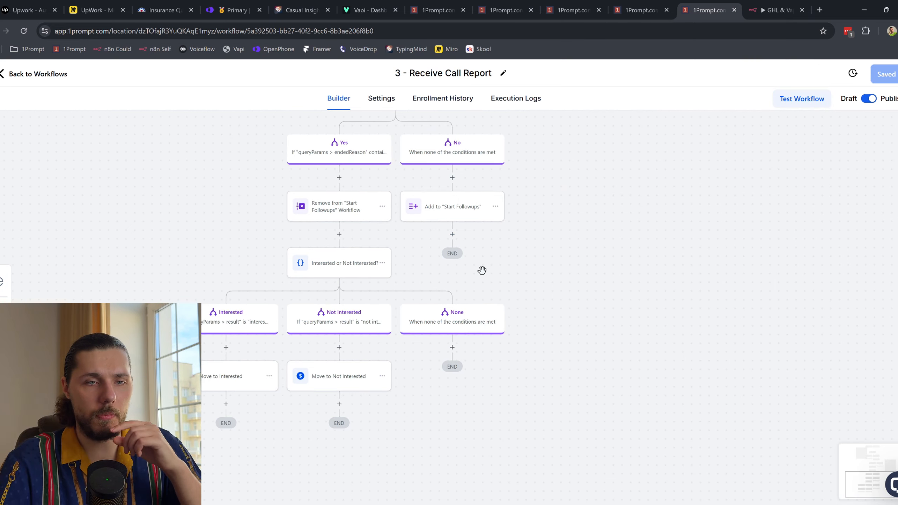
Step: Inspect the Interested or Not Interested condition's 'interested' value, then bring up the Workflow List
click(350, 279)
click(716, 352)
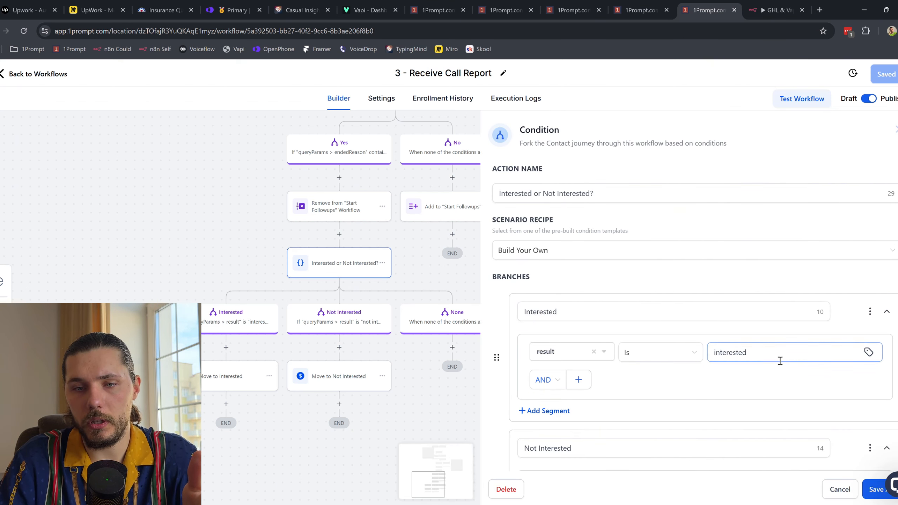
click(509, 7)
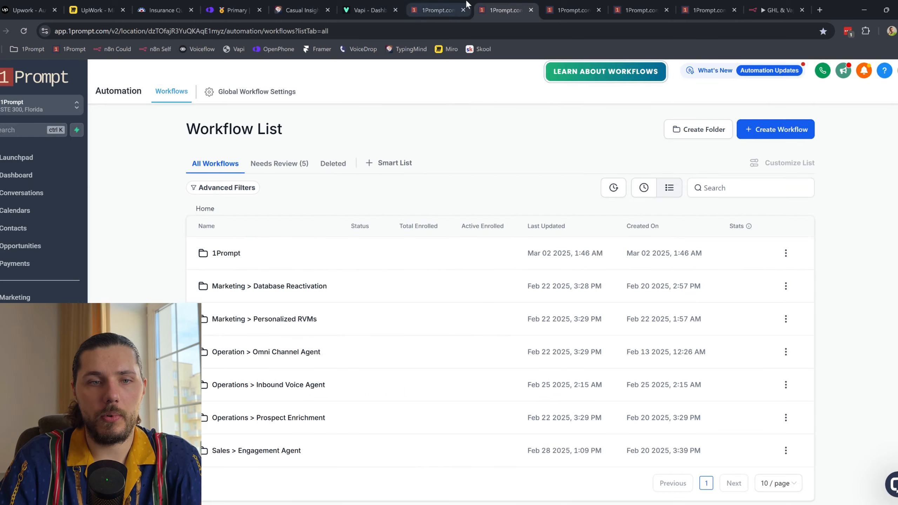
Step: Look over the contact and Database Reactivation pipeline board, then bring Prospect Answered into view in Receive Call Report
click(468, 5)
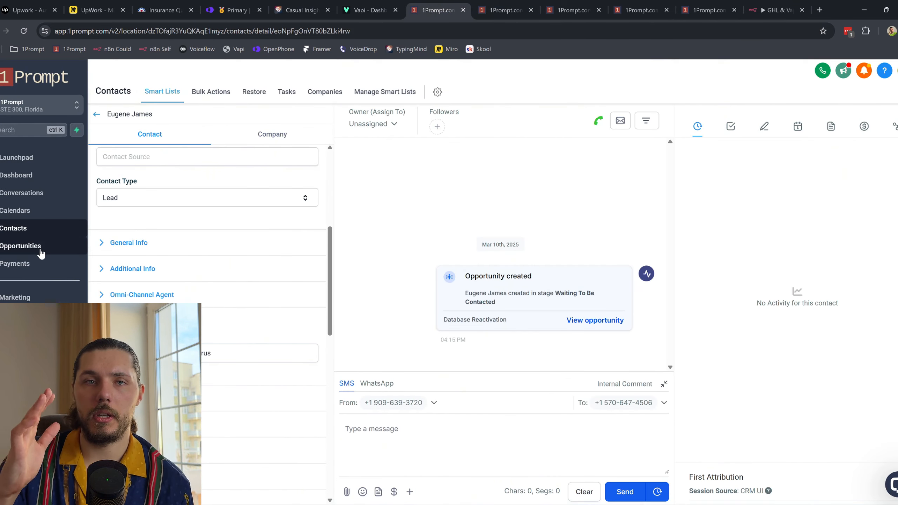
click(41, 252)
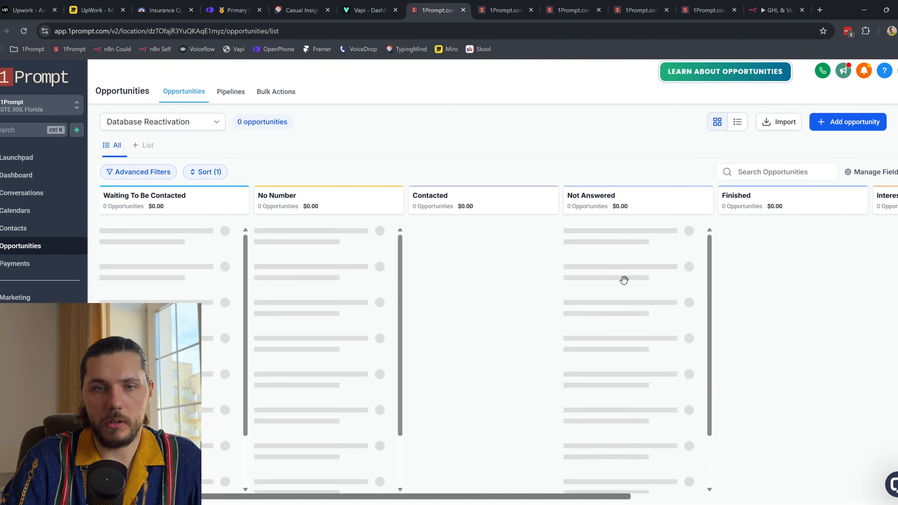
click(710, 9)
drag(447, 276, 345, 320)
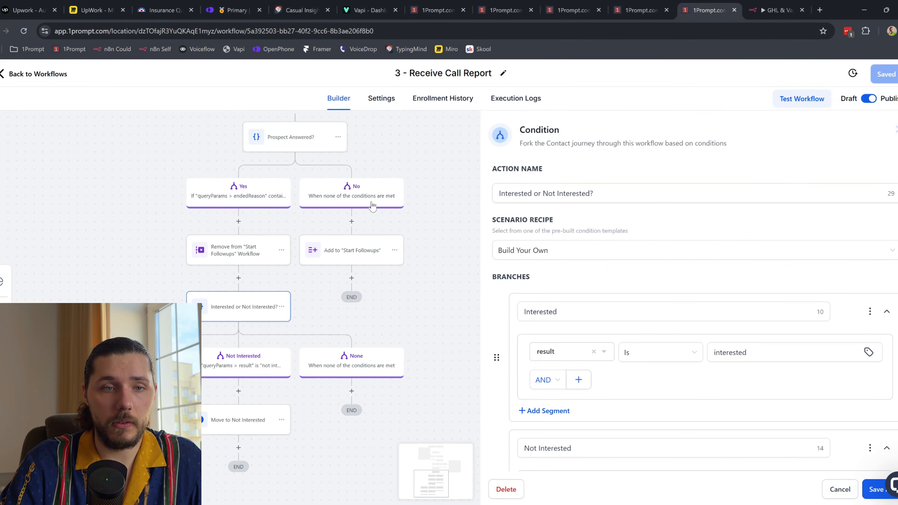
Step: Inspect the Prospect Answered ended-reason conditions and the Add to Start Followups step
click(297, 138)
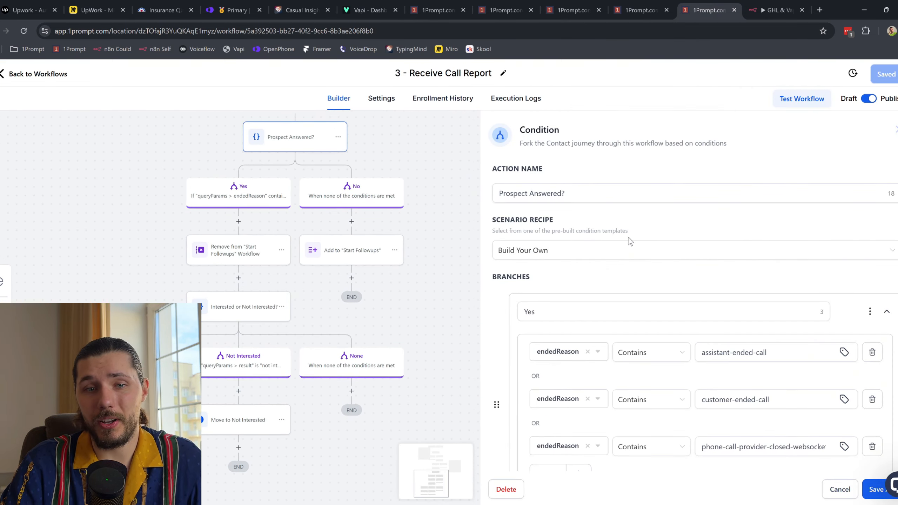
scroll(571, 385, down, 4)
drag(573, 168, 580, 320)
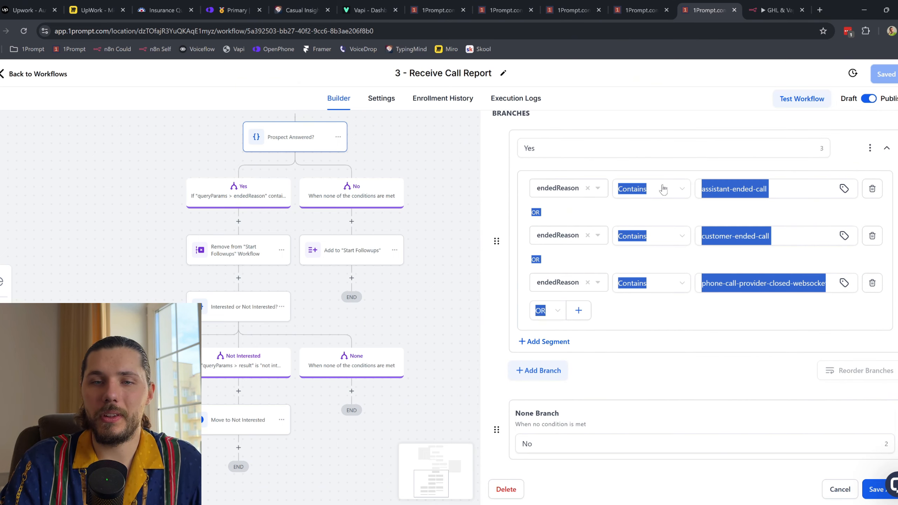
click(424, 234)
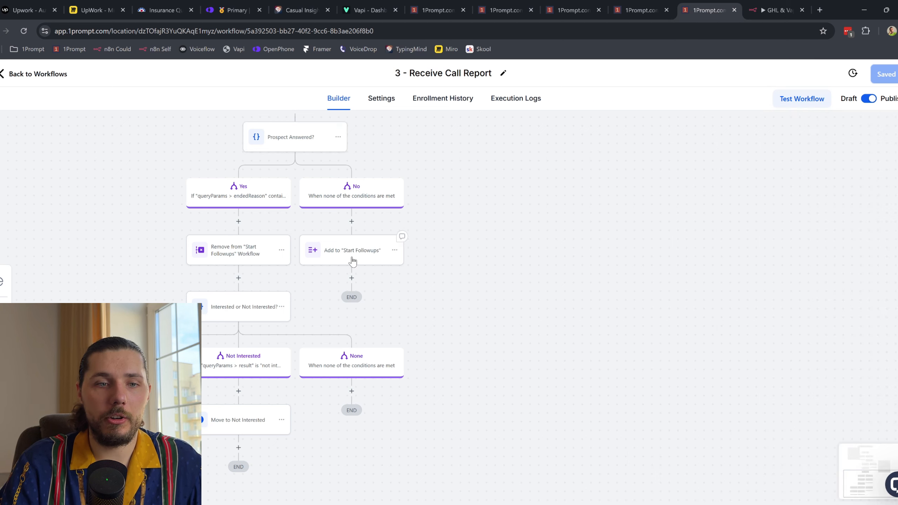
click(352, 252)
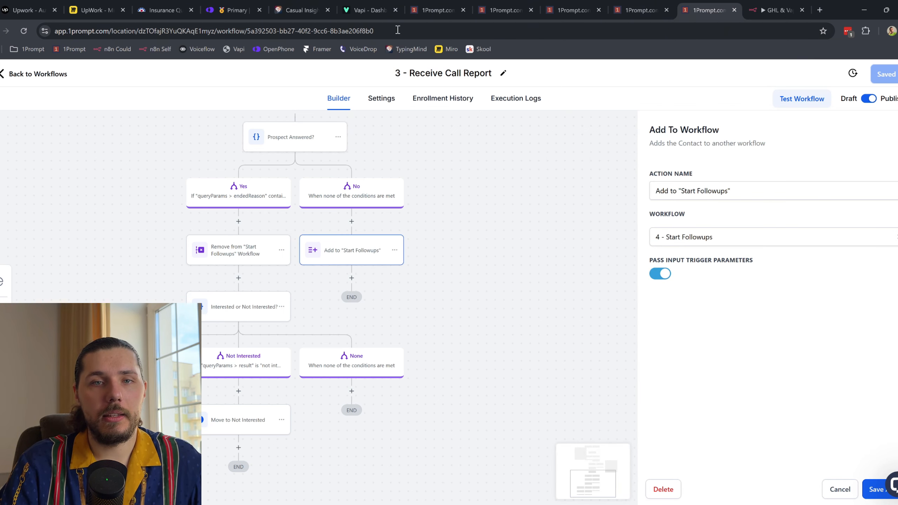
Step: Open the 4 - Start Followups workflow from the Marketing > Database Reactivation folder
click(633, 4)
click(576, 10)
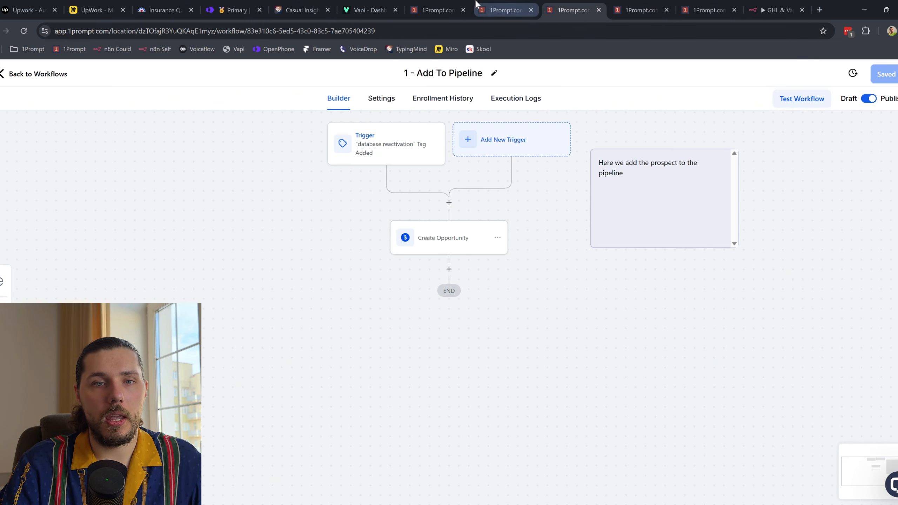
click(505, 9)
click(277, 289)
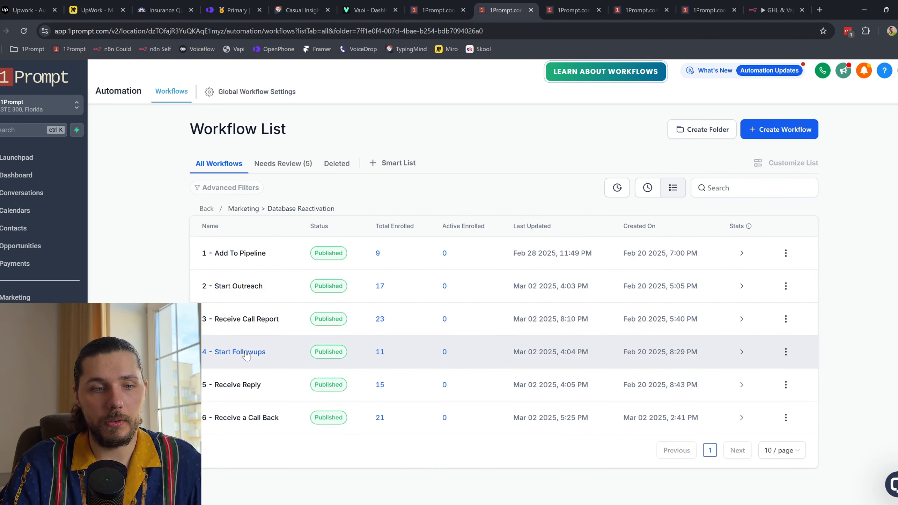
click(242, 352)
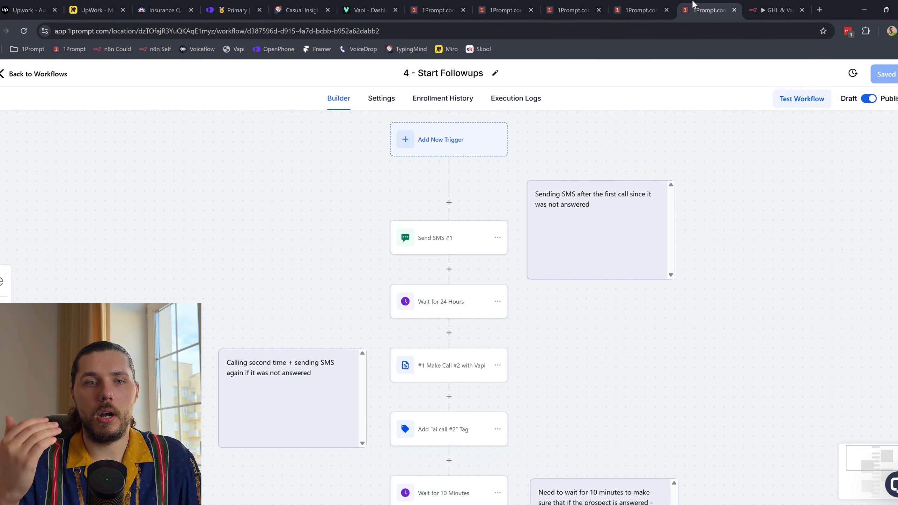
Step: Review the Send SMS #1 message text and close it without changes
click(435, 239)
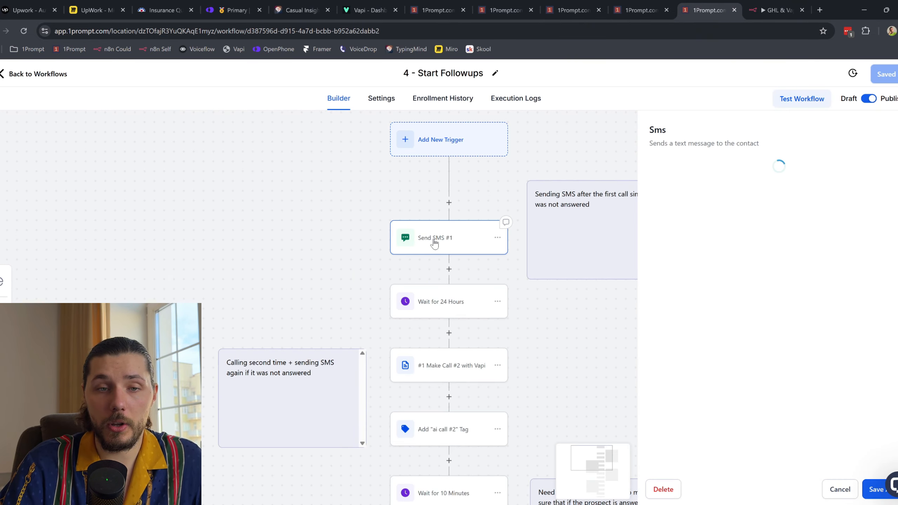
triple_click(741, 331)
click(777, 329)
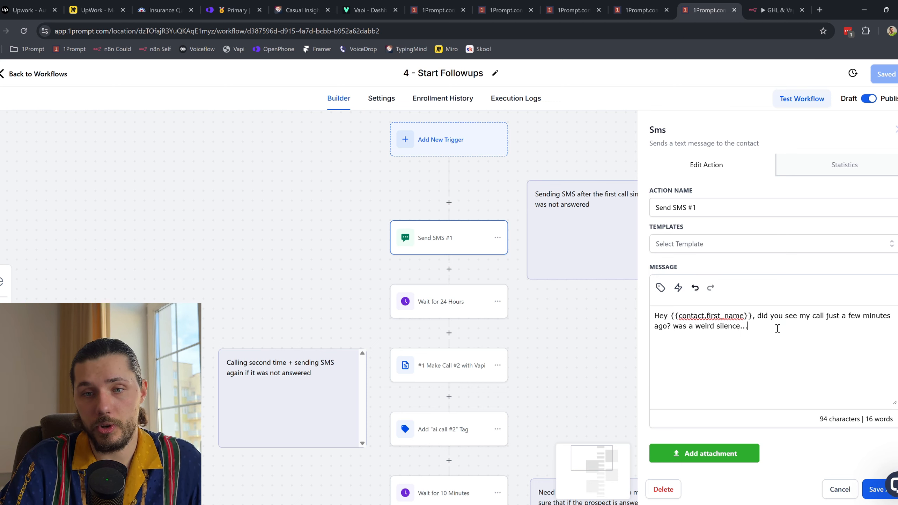
drag(783, 332, 669, 317)
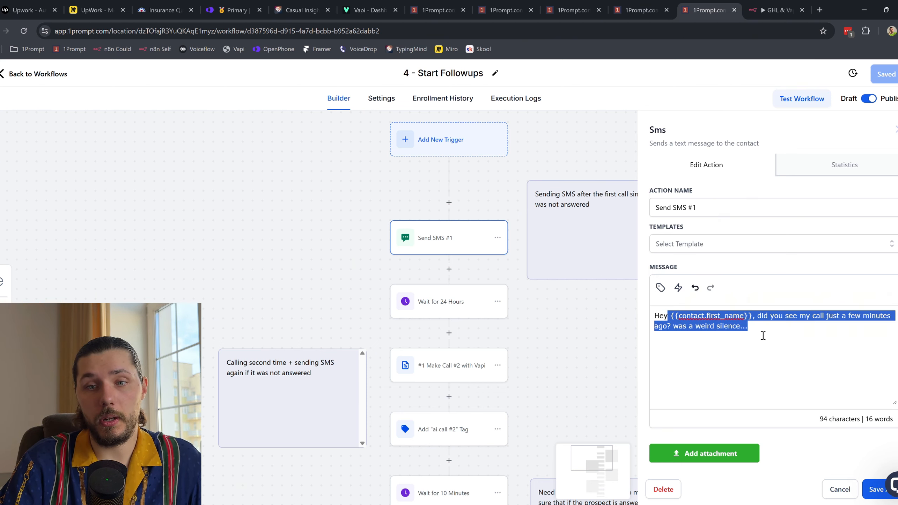
click(850, 492)
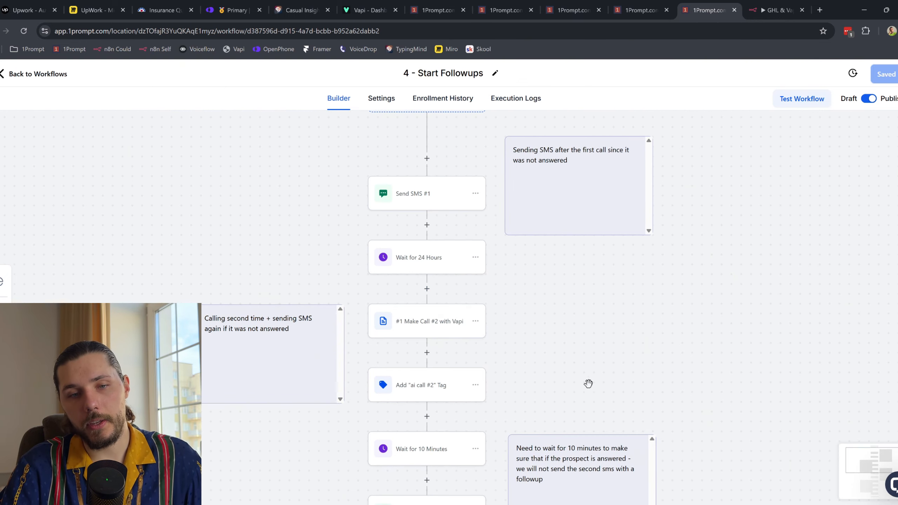
Step: Scroll through the remaining Start Followups steps, then bring up the Database Reactivation opportunities board
scroll(587, 381, down, 3)
scroll(539, 465, down, 4)
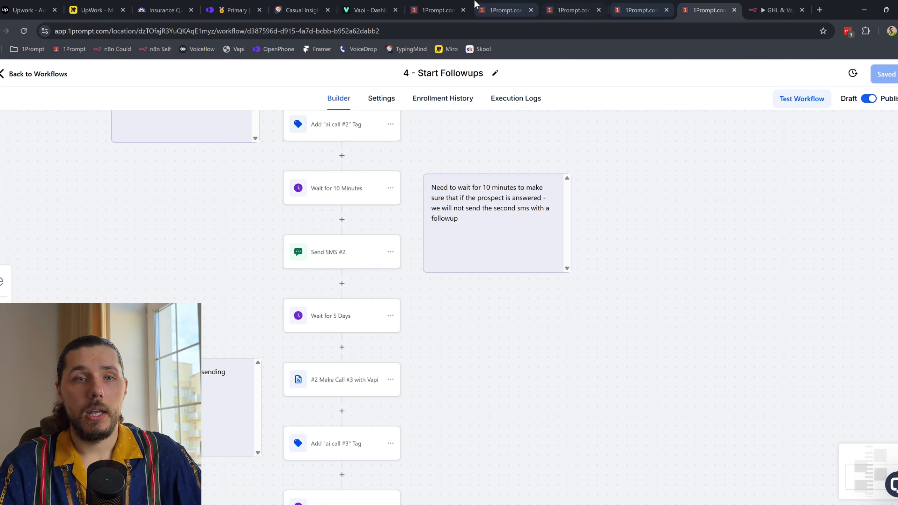
click(435, 10)
scroll(275, 305, left, 5)
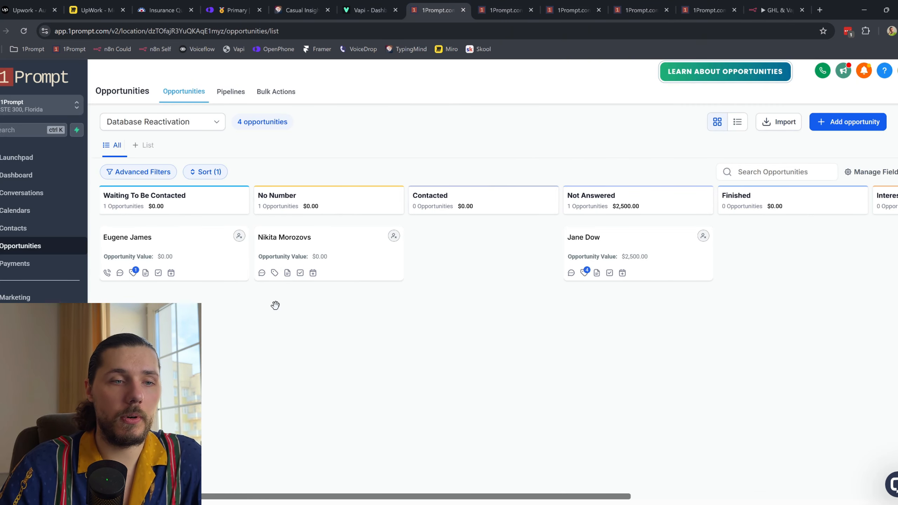
Step: Open the demo contact's details page from the opportunities board
click(505, 10)
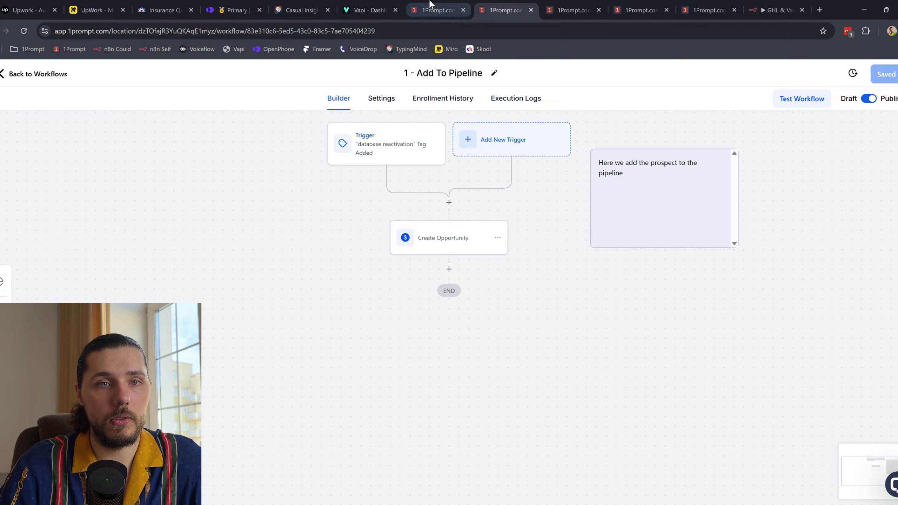
click(435, 9)
click(140, 239)
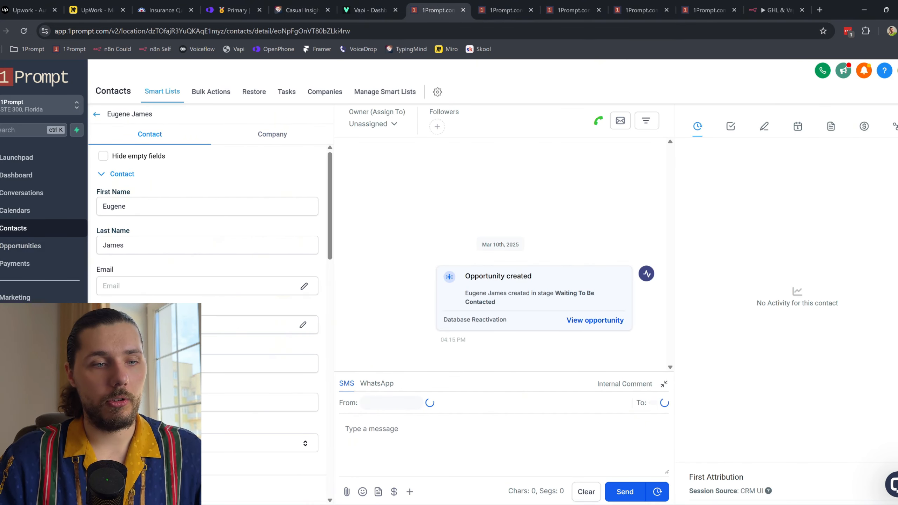
Step: Add the 'start database reactivation' tag to the demo contact, then go to 2 - Start Outreach
scroll(220, 322, down, 10)
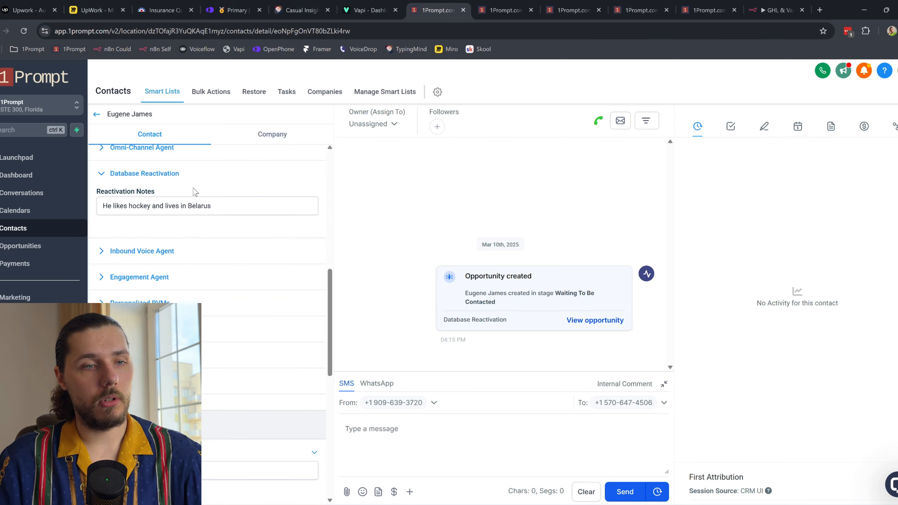
scroll(187, 225, down, 5)
click(166, 273)
text(data)
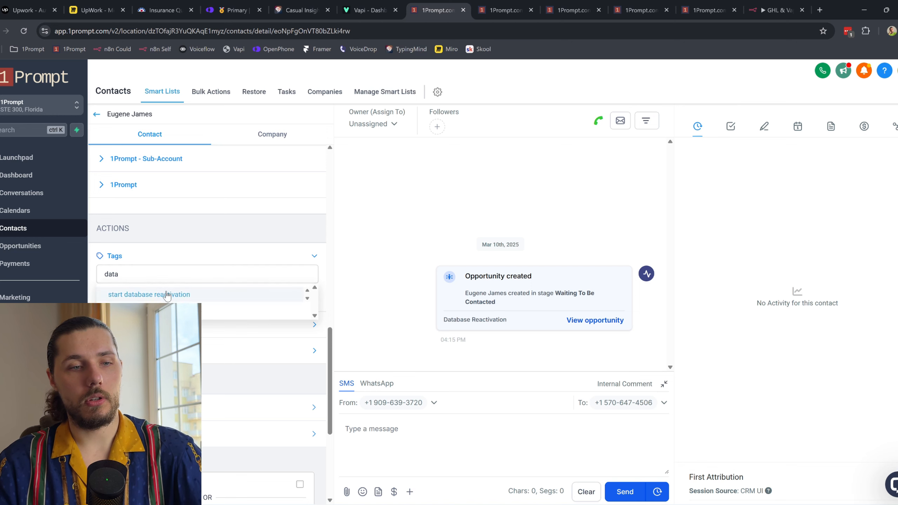
click(163, 294)
click(569, 8)
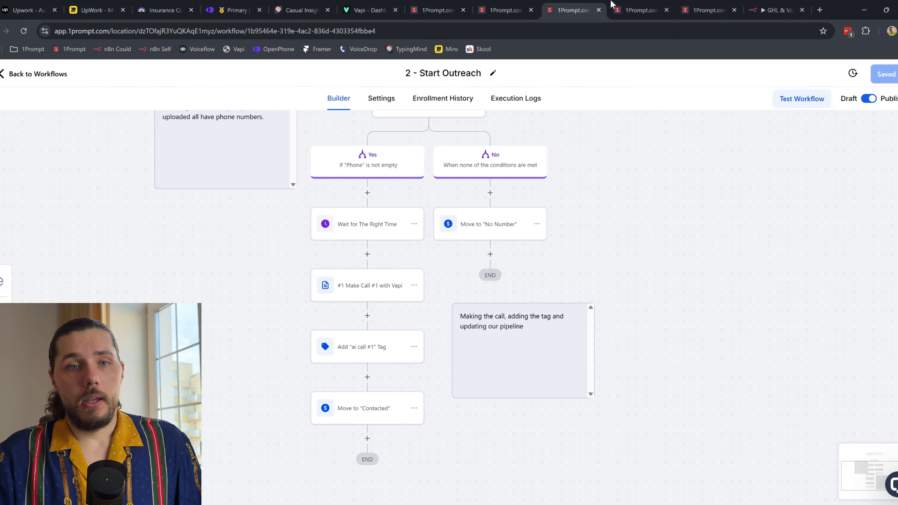
Step: Refresh Start Outreach's enrollment history until the demo contact shows processing Make Call #1 with Vapi
click(449, 99)
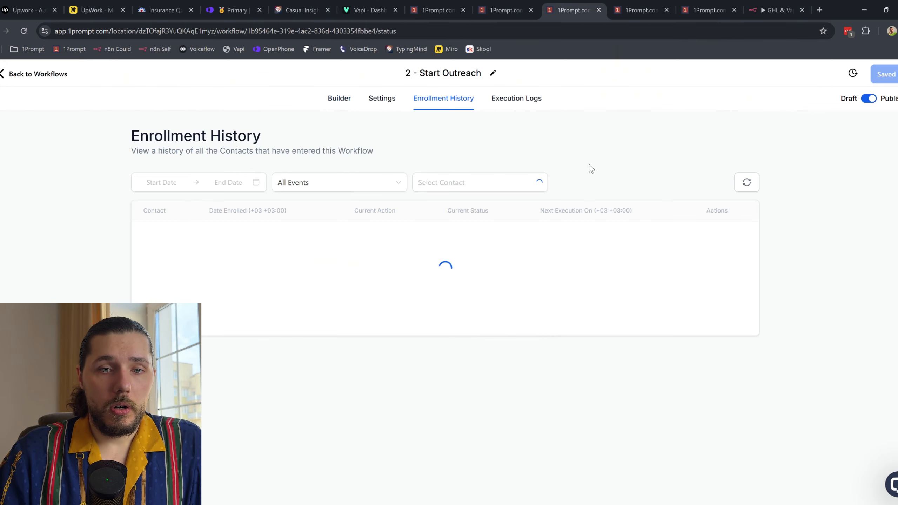
click(742, 185)
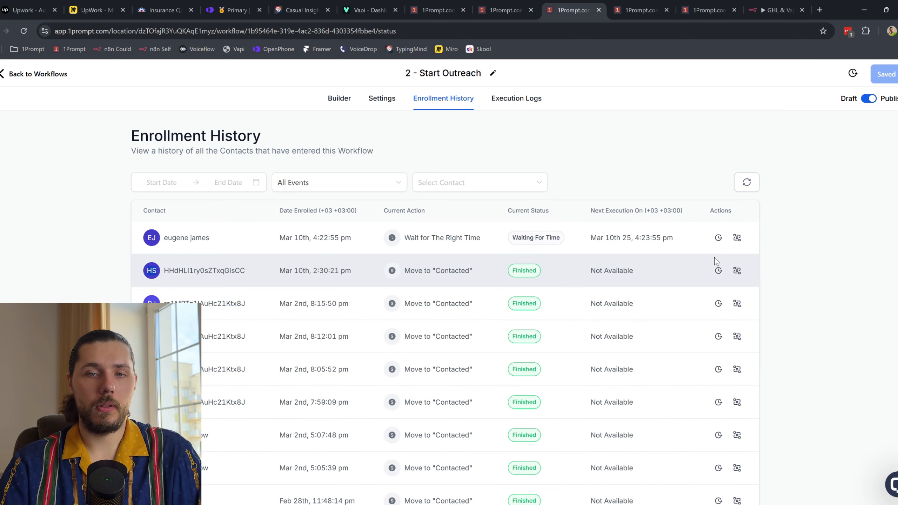
click(747, 183)
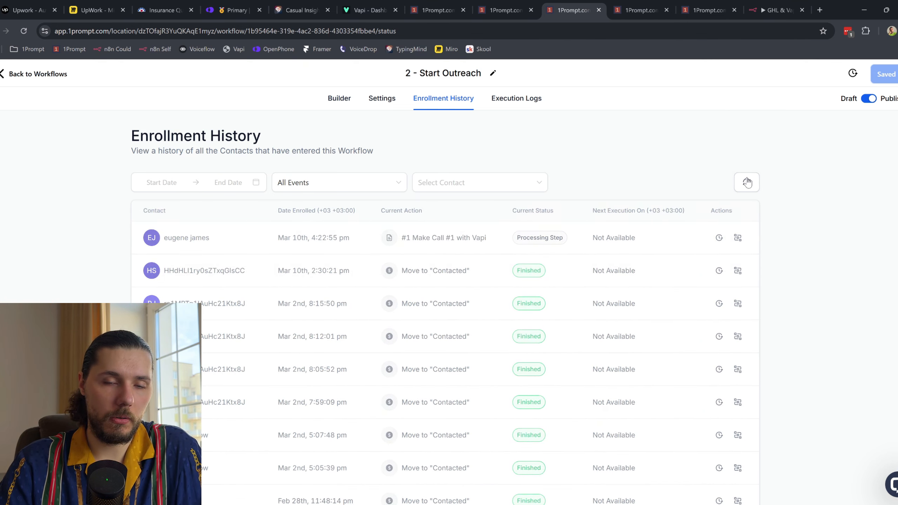
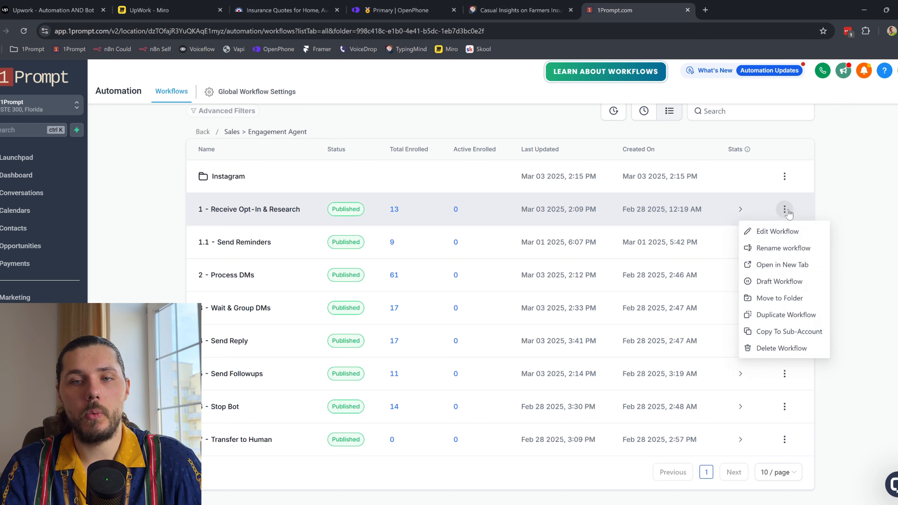
Step: Open the Receive Opt-In & Research and Process DMs workflows in new browser tabs
click(797, 268)
click(650, 5)
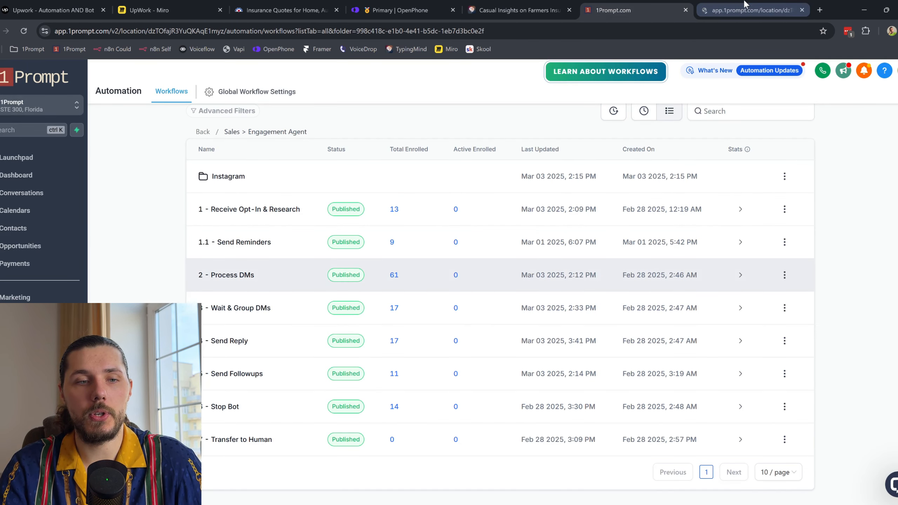
click(783, 276)
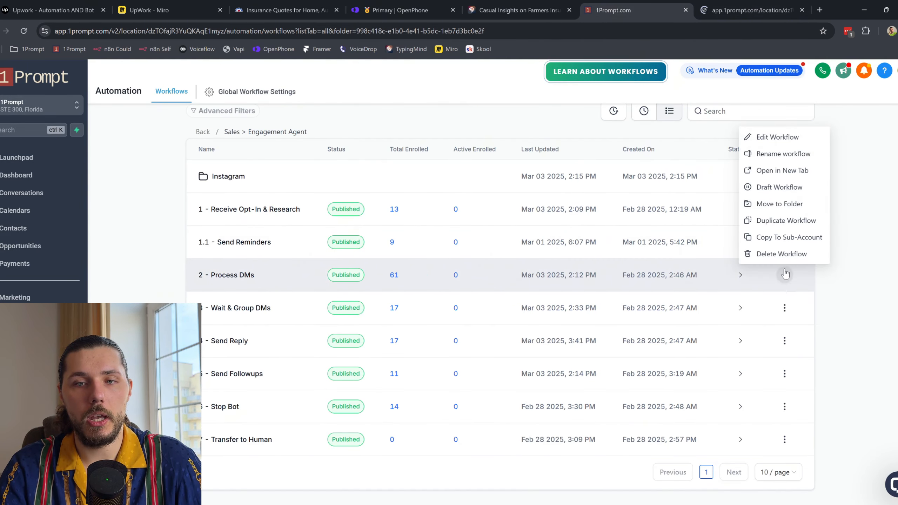
click(811, 174)
click(691, 13)
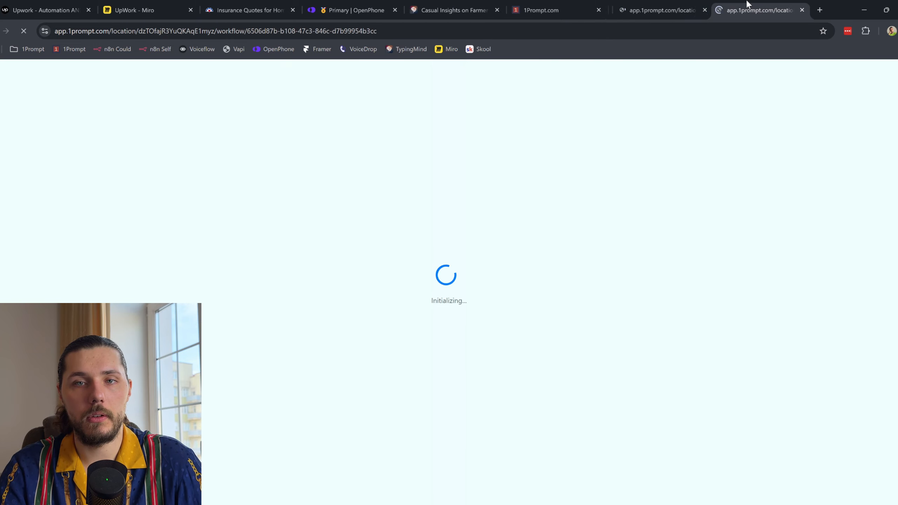
click(551, 10)
Step: Open Wait & Group DMs and Send Reply in new tabs, then show Receive Opt-In & Research
click(784, 307)
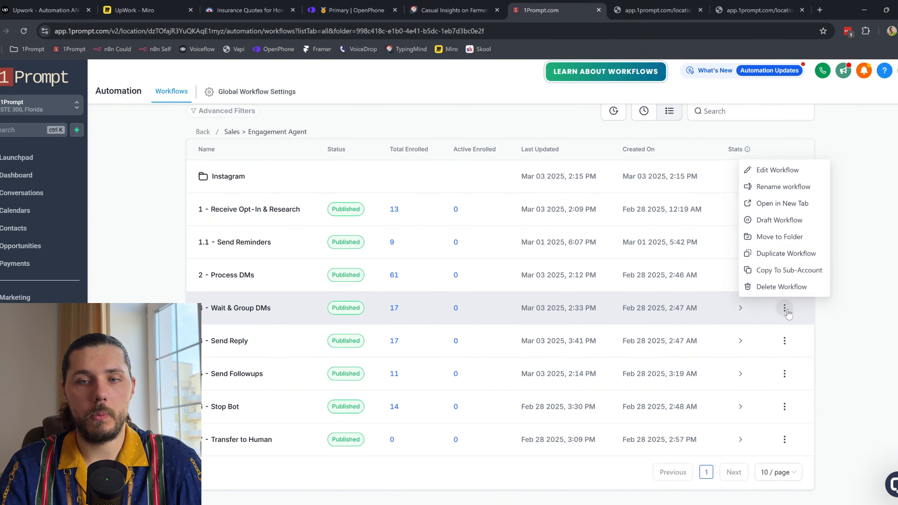
click(802, 203)
click(580, 10)
drag(584, 10, 764, 10)
click(495, 10)
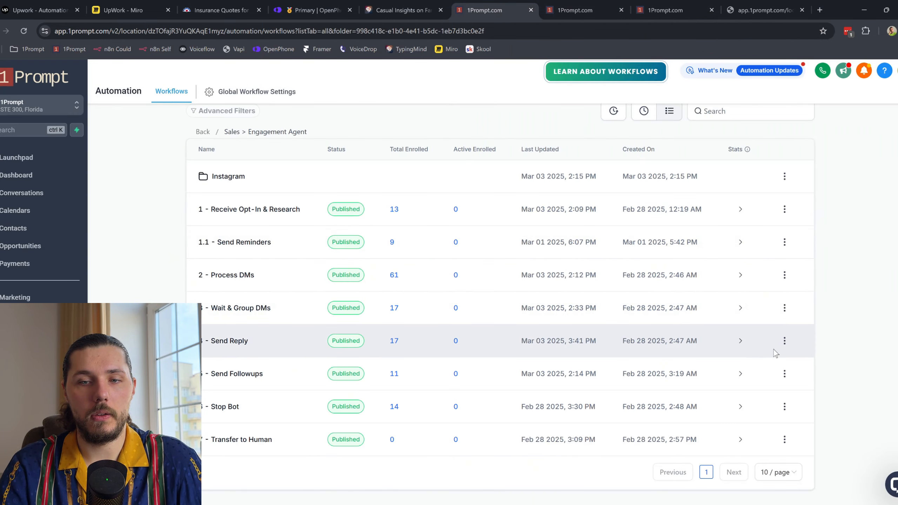
click(784, 340)
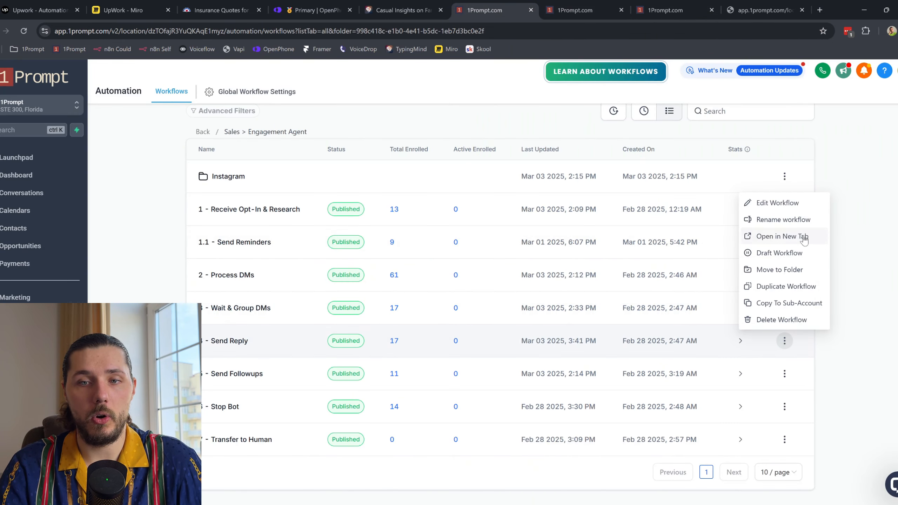
click(802, 236)
drag(516, 10, 723, 4)
click(551, 6)
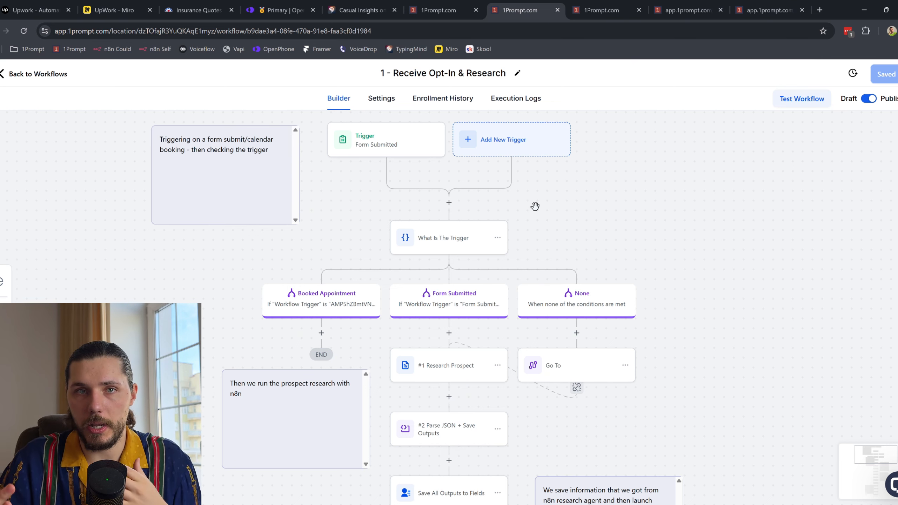
Step: Review the opt-in workflow's Form Submitted trigger settings, then return to the Engagement Agent workflow list
click(389, 150)
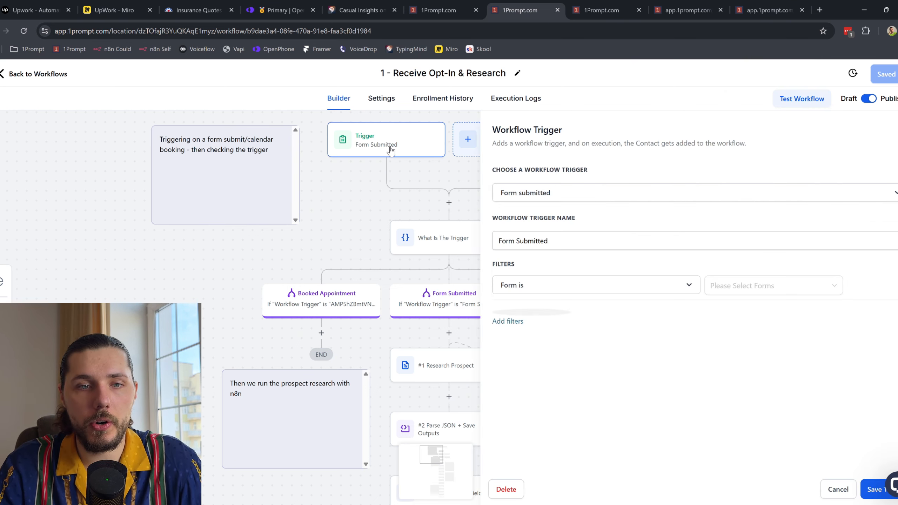
key(Escape)
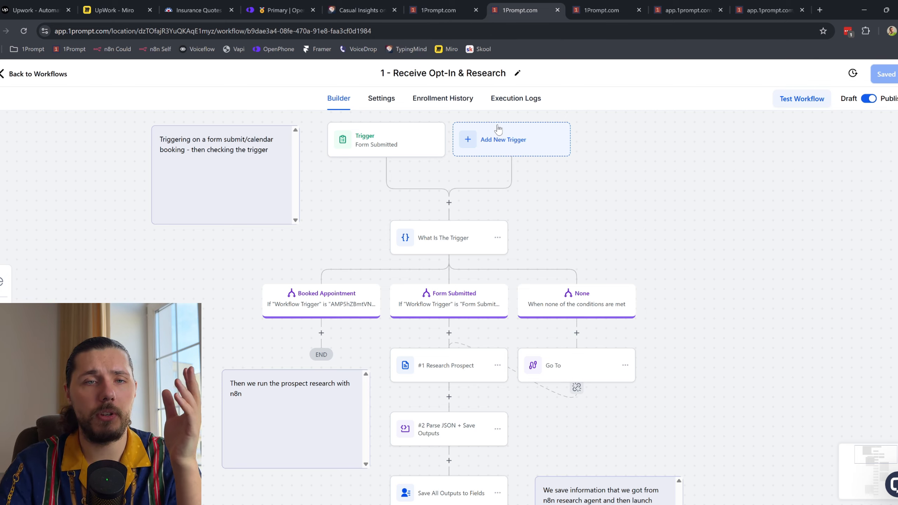
click(438, 10)
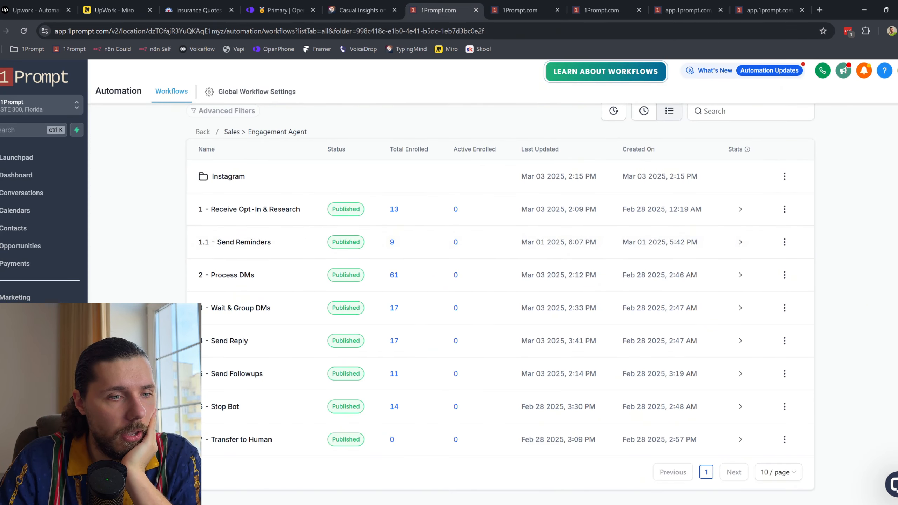
Step: Preview the opt-in form from Sites > Forms and examine its field labels, including Website
click(14, 333)
mouse_move(515, 96)
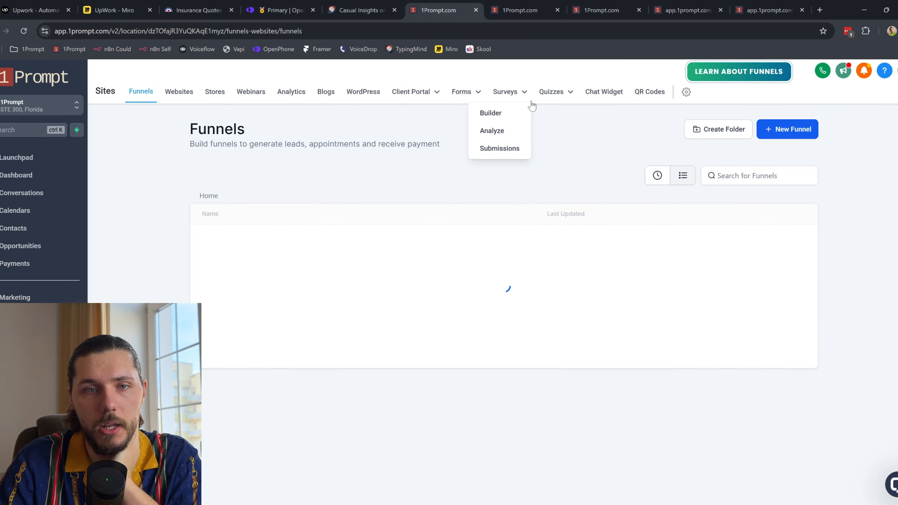
mouse_move(464, 93)
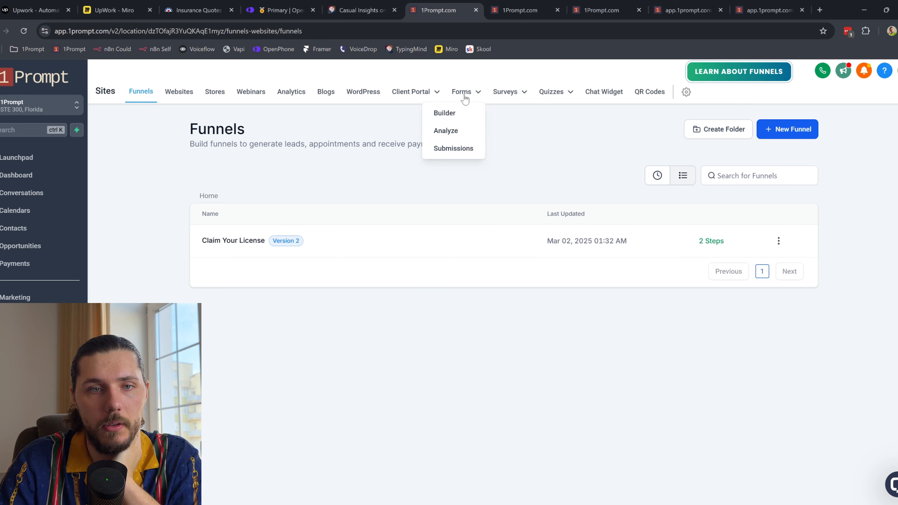
click(457, 113)
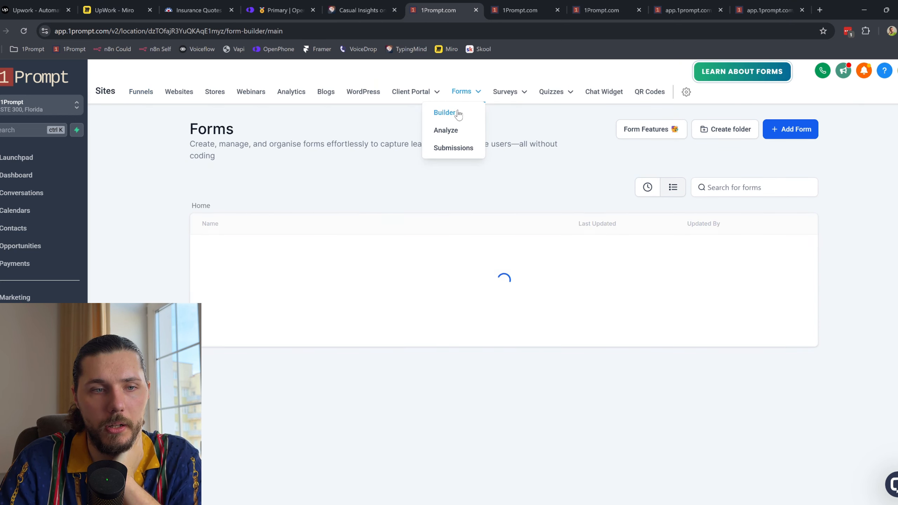
click(788, 251)
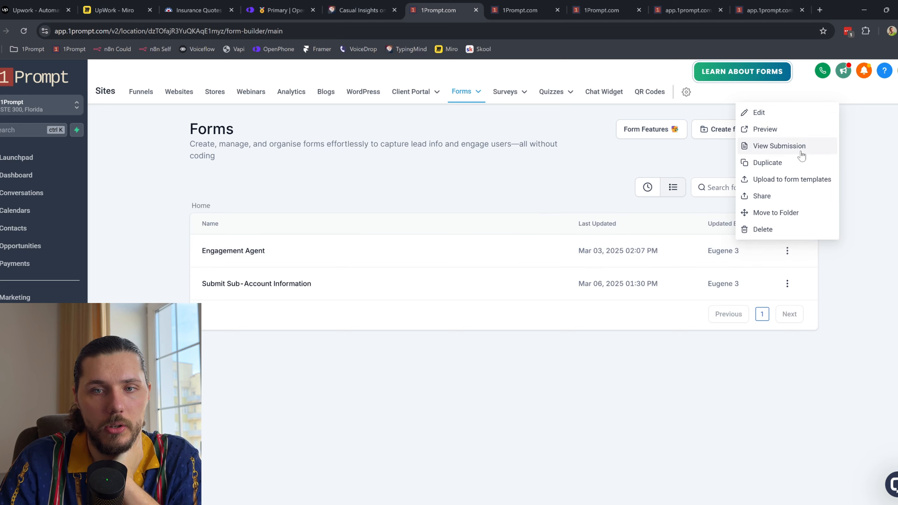
click(797, 129)
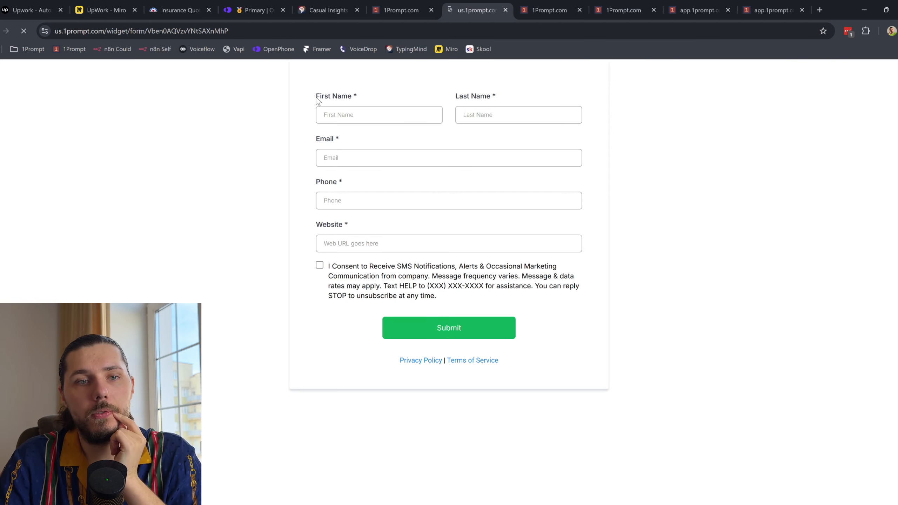
drag(317, 101, 585, 268)
click(682, 235)
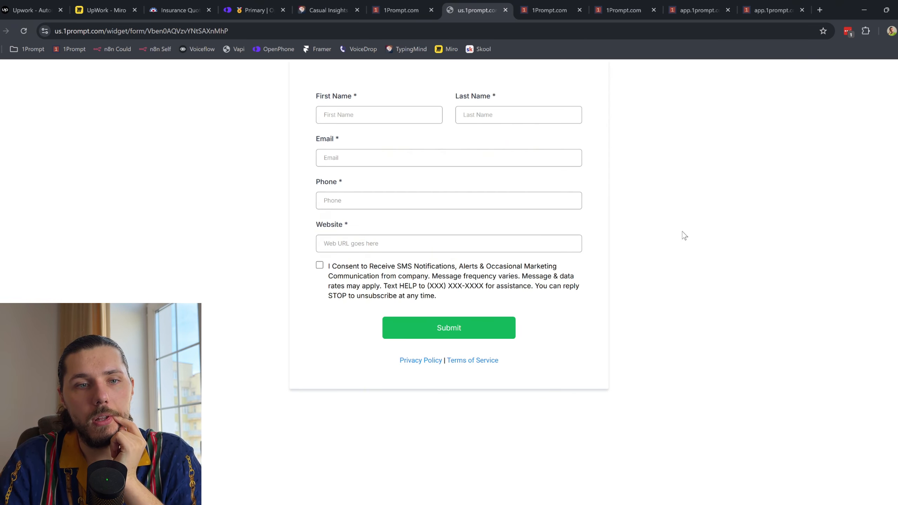
drag(331, 224, 358, 227)
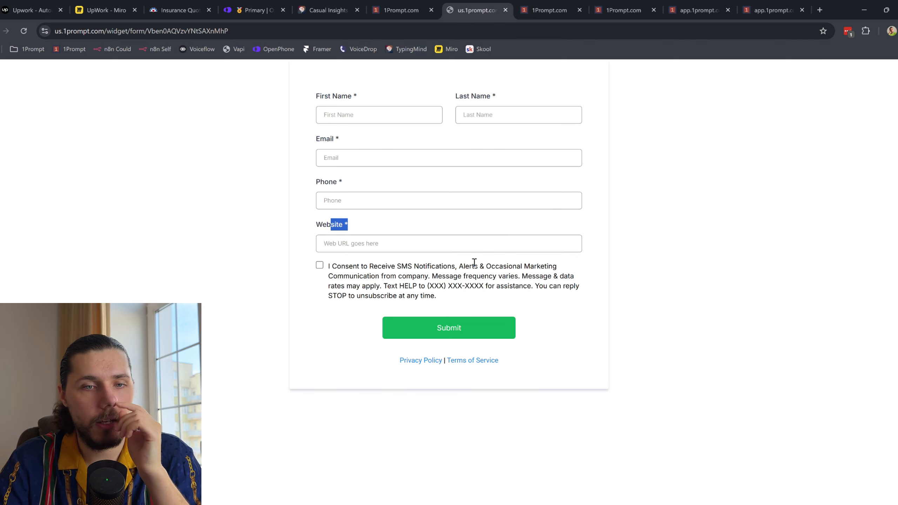
Step: Scroll the opt-in workflow to its Research Prospect through Launch Voiceflow steps
key(ctrl+Tab)
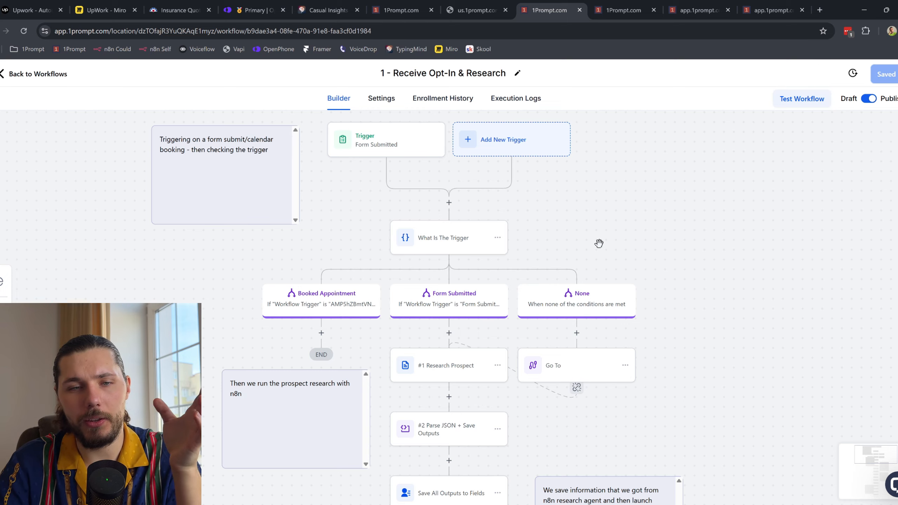
scroll(578, 362, down, 3)
scroll(608, 347, down, 2)
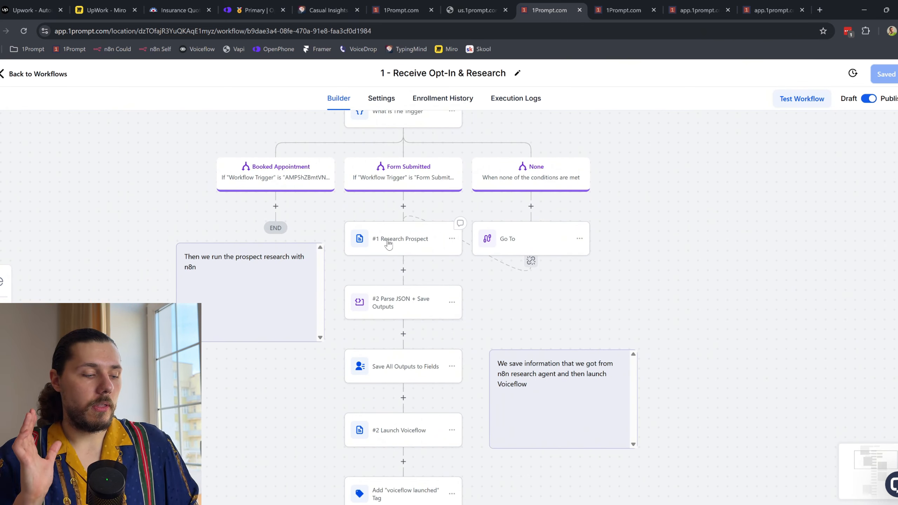
key(ctrl+2)
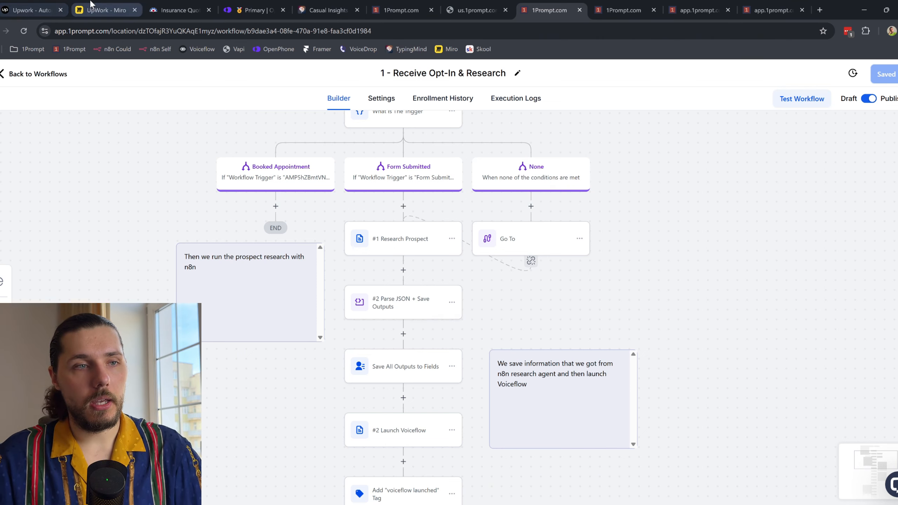
click(38, 5)
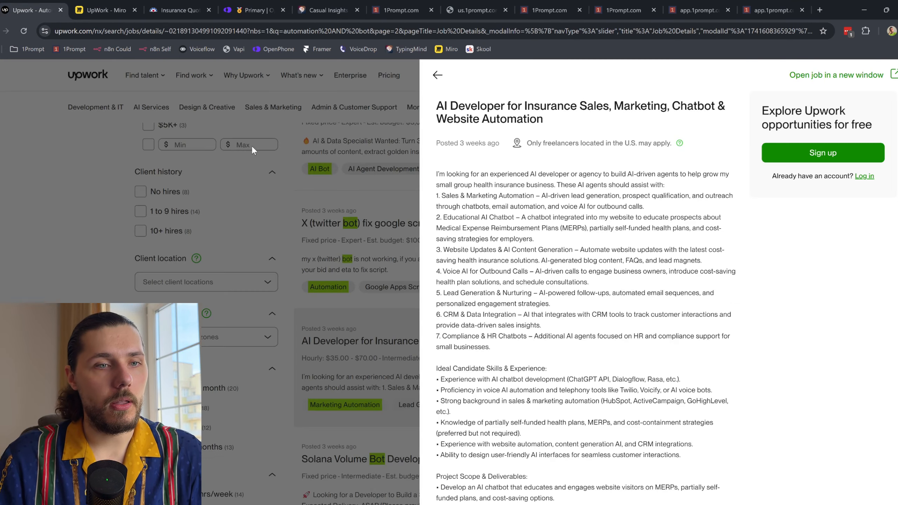
drag(470, 174, 565, 269)
click(623, 273)
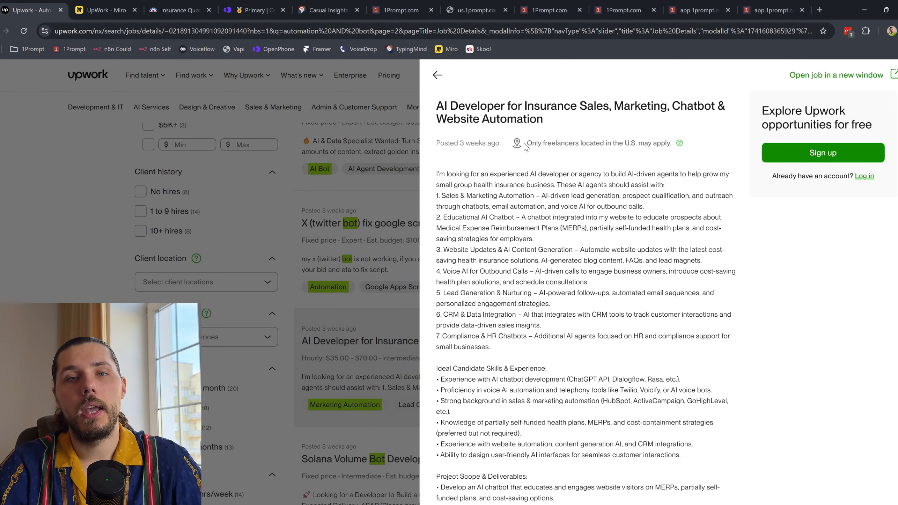
click(549, 10)
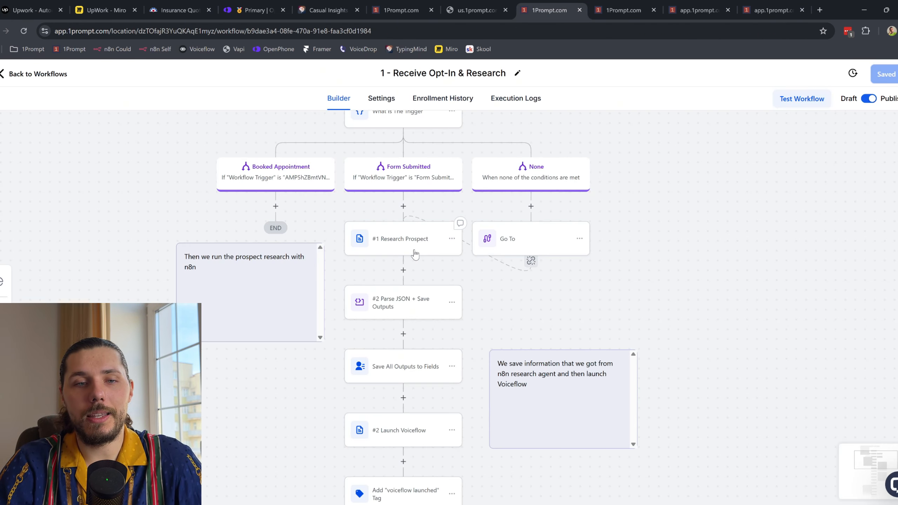
Step: Show the opt-in form preview with name, email, phone, website and SMS consent fields
scroll(413, 254, up, 1)
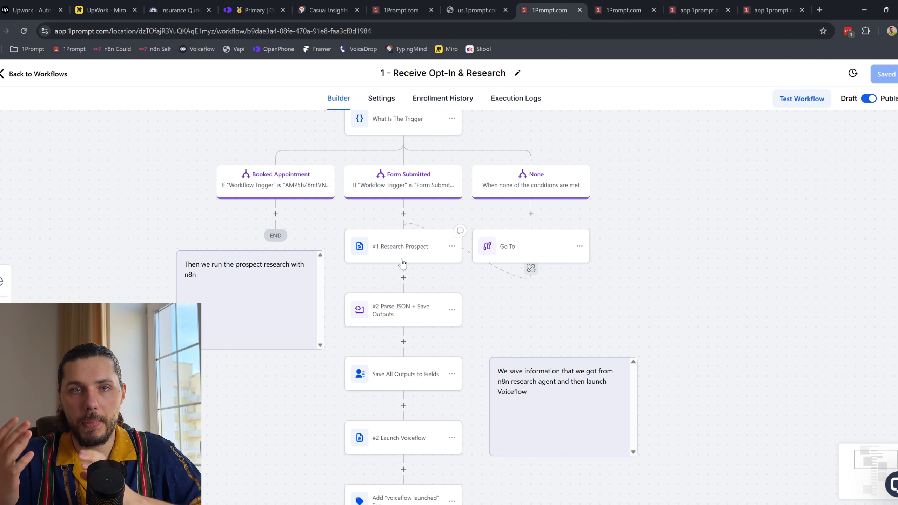
click(491, 10)
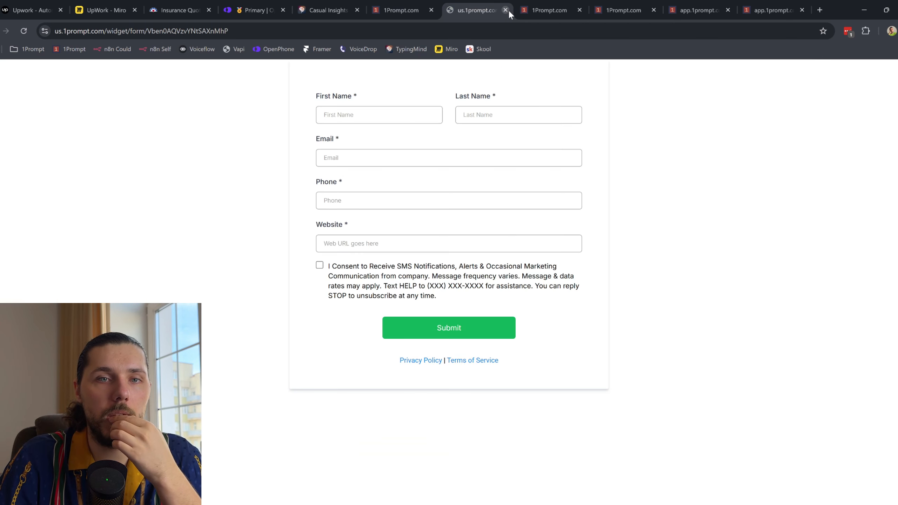
Step: In a new n8n tab, filter by the Engagement Agent tag and open GHL - Research Prospect
click(819, 10)
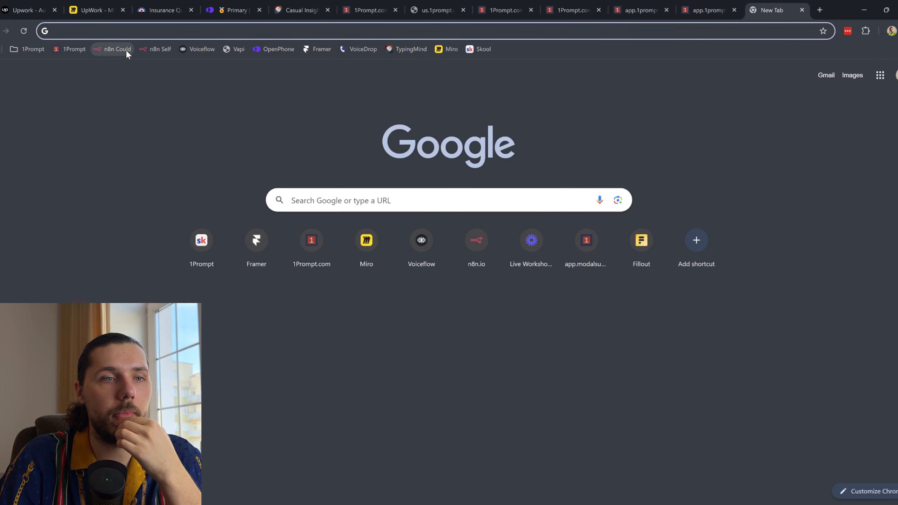
click(125, 49)
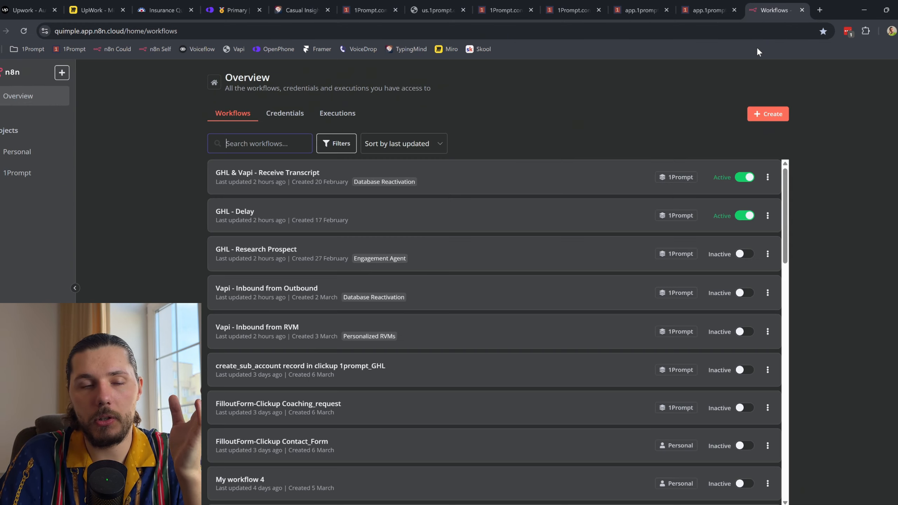
click(342, 143)
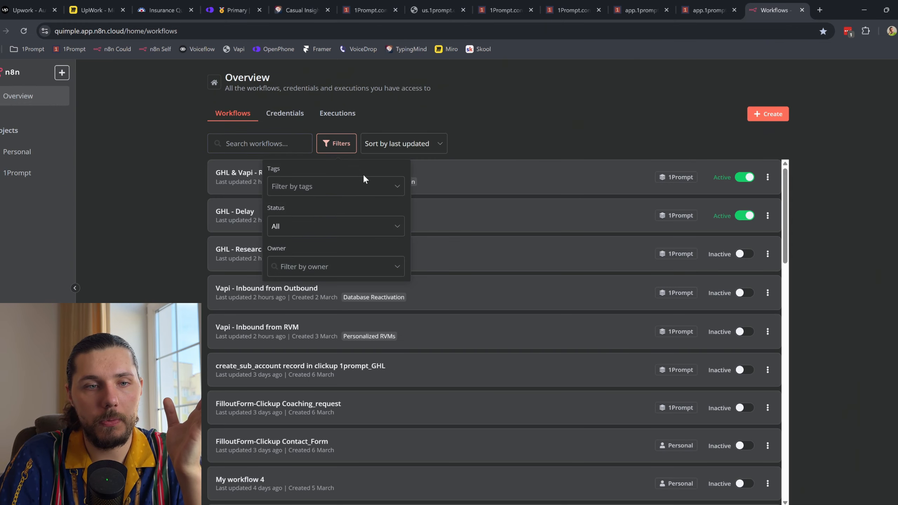
click(345, 186)
click(340, 232)
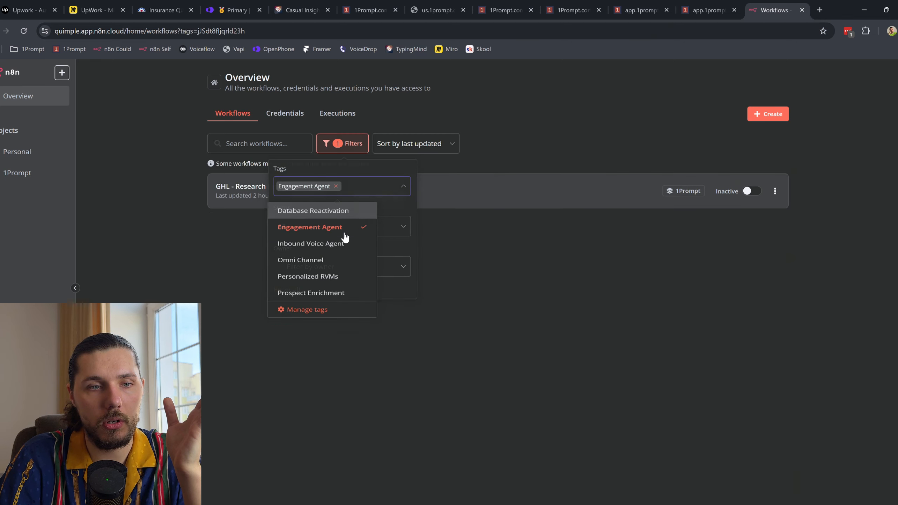
click(560, 291)
click(283, 191)
Step: Open the 1Prompt #1 Research Prospect step's Custom Webhook settings
drag(780, 10, 505, 10)
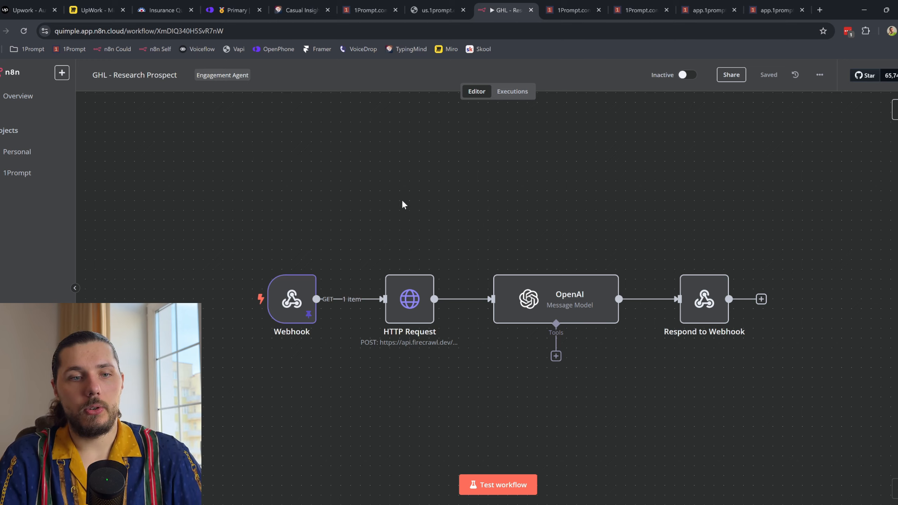
click(571, 10)
click(403, 260)
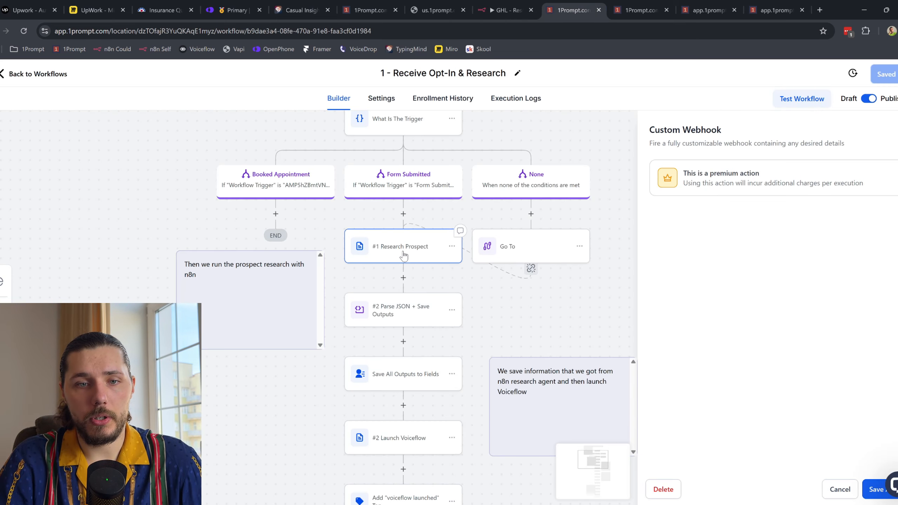
Step: Match the webhook's website query parameter to the opt-in form's Website field, then view n8n
scroll(600, 352, down, 5)
scroll(599, 351, down, 10)
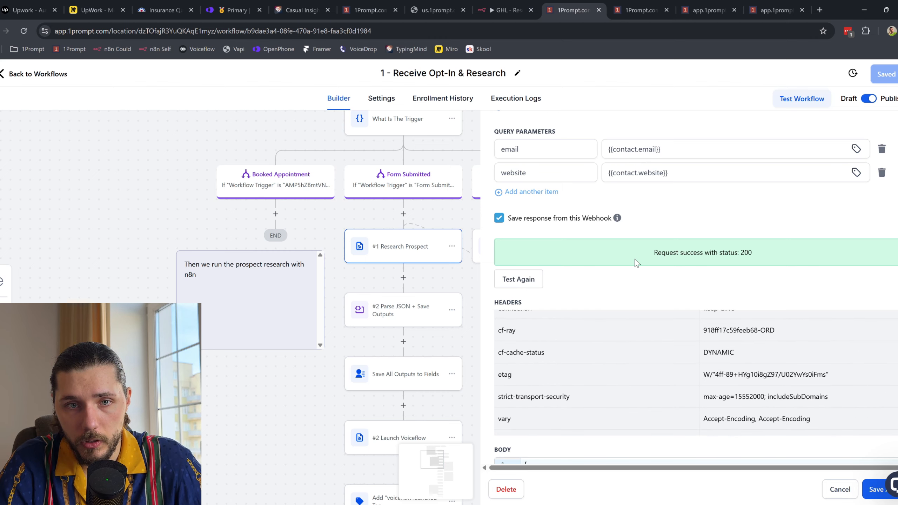
double_click(541, 149)
scroll(672, 160, up, 1)
double_click(530, 204)
click(437, 9)
drag(317, 226, 341, 228)
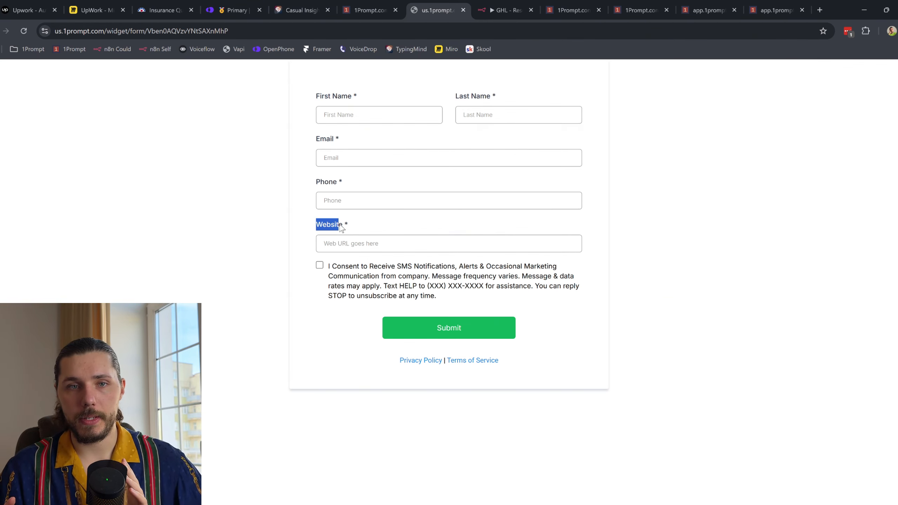
drag(312, 225, 341, 232)
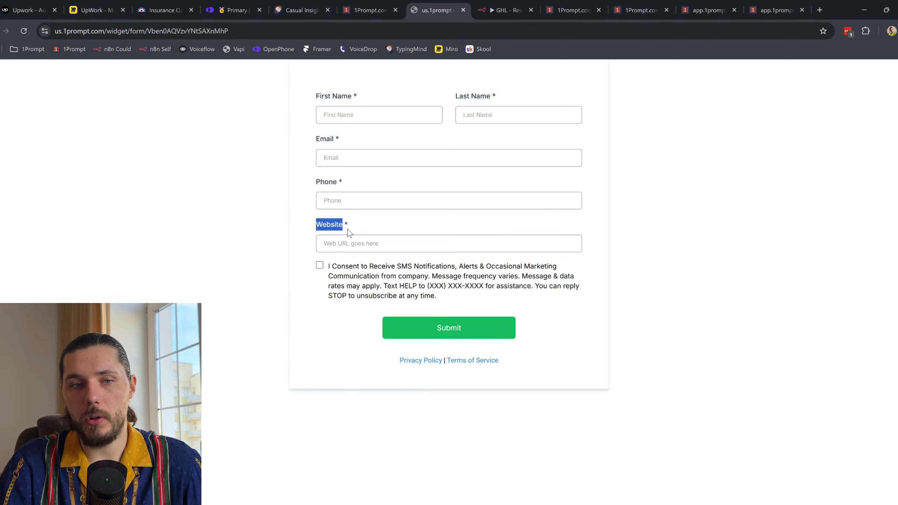
click(592, 5)
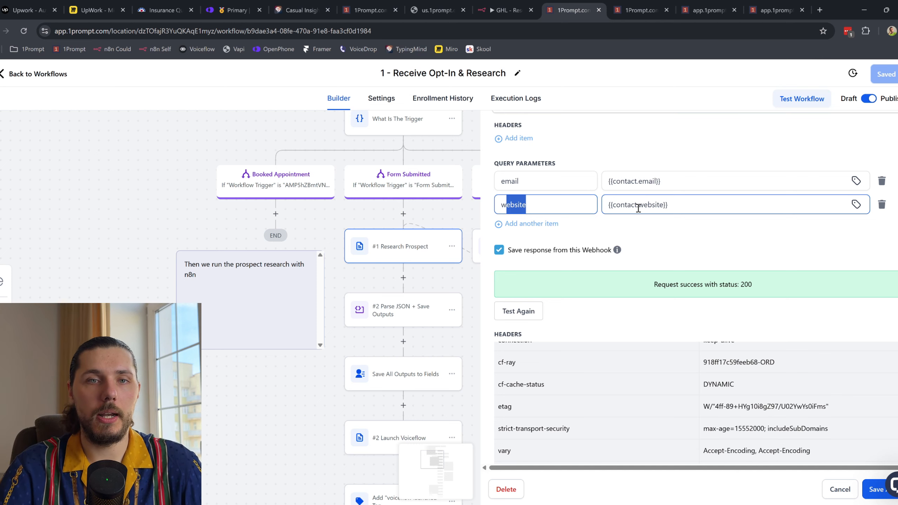
click(520, 9)
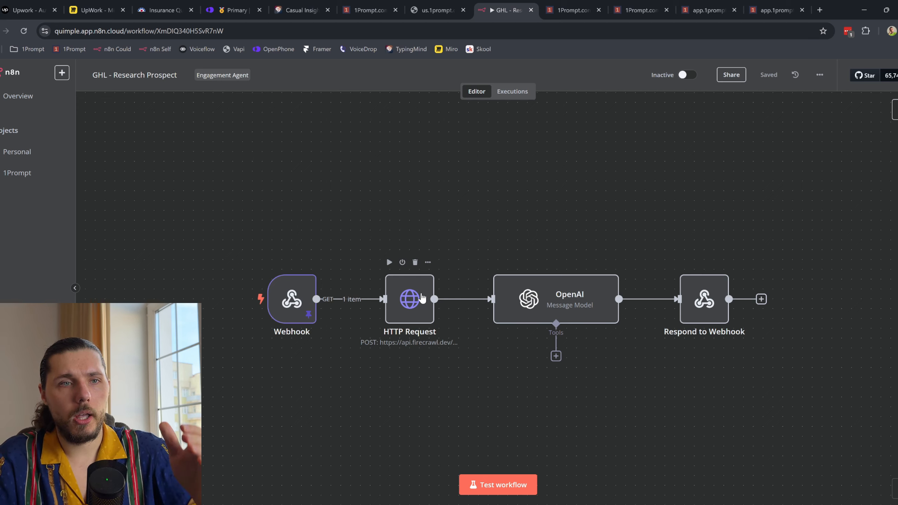
click(557, 297)
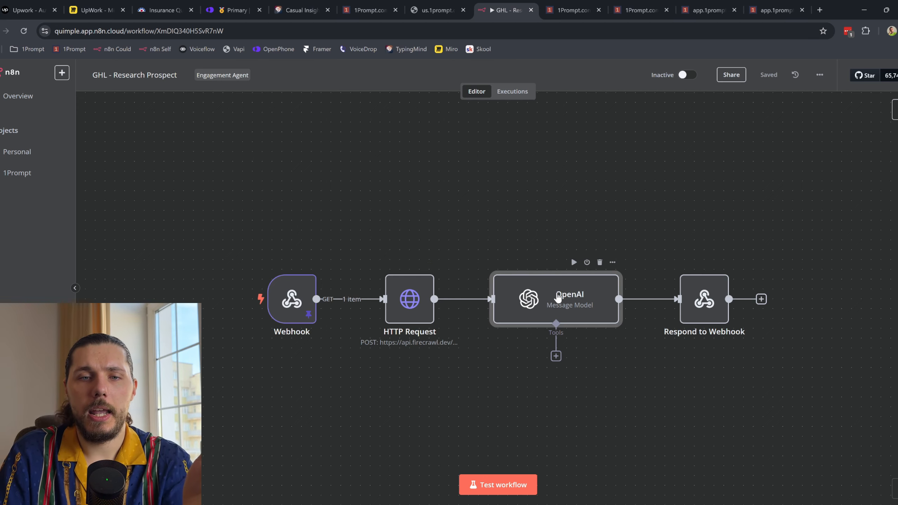
double_click(558, 297)
click(523, 334)
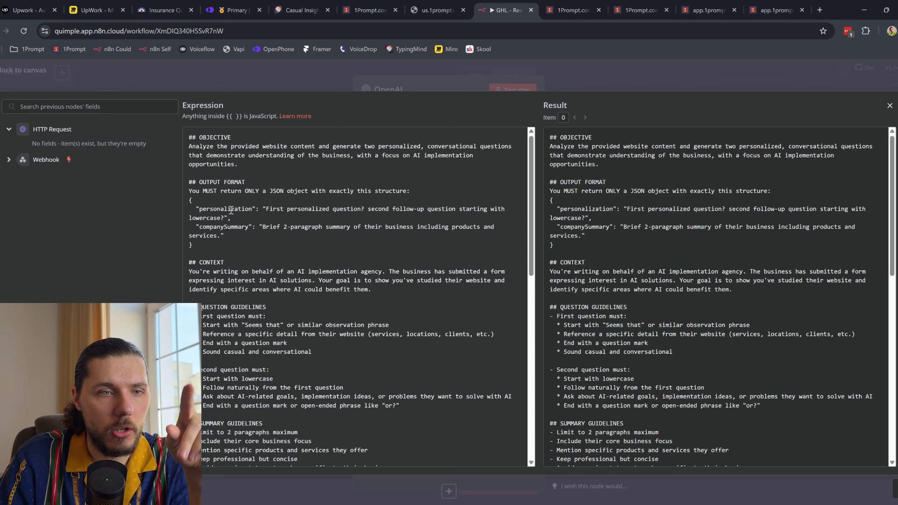
scroll(229, 211, down, 1)
scroll(240, 208, down, 5)
scroll(241, 213, down, 4)
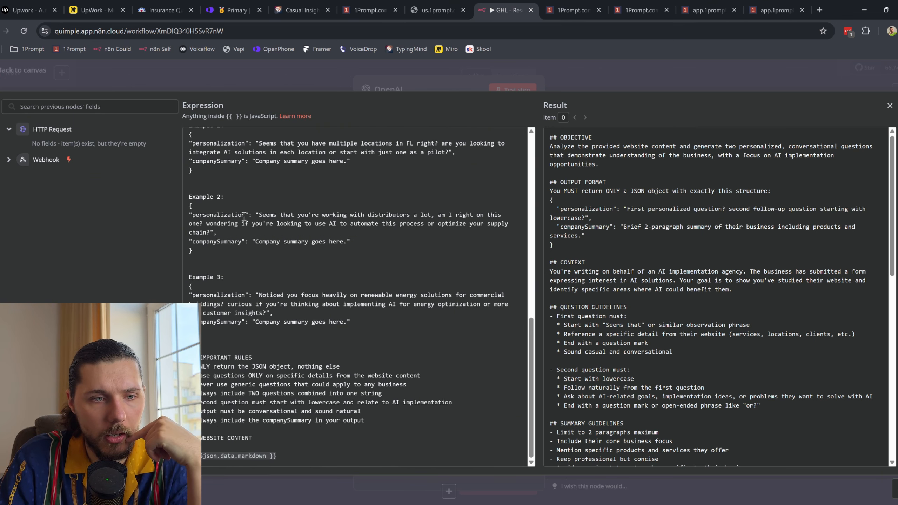
scroll(303, 449, up, 10)
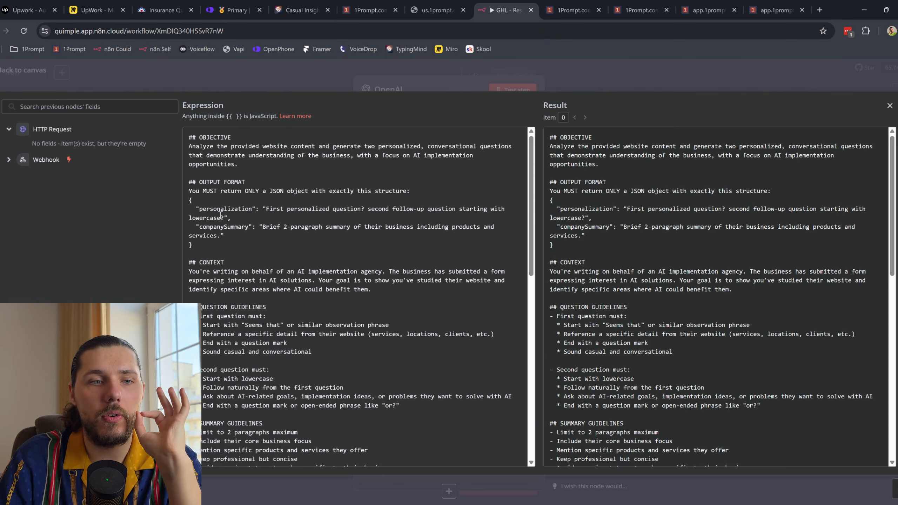
drag(213, 228, 250, 213)
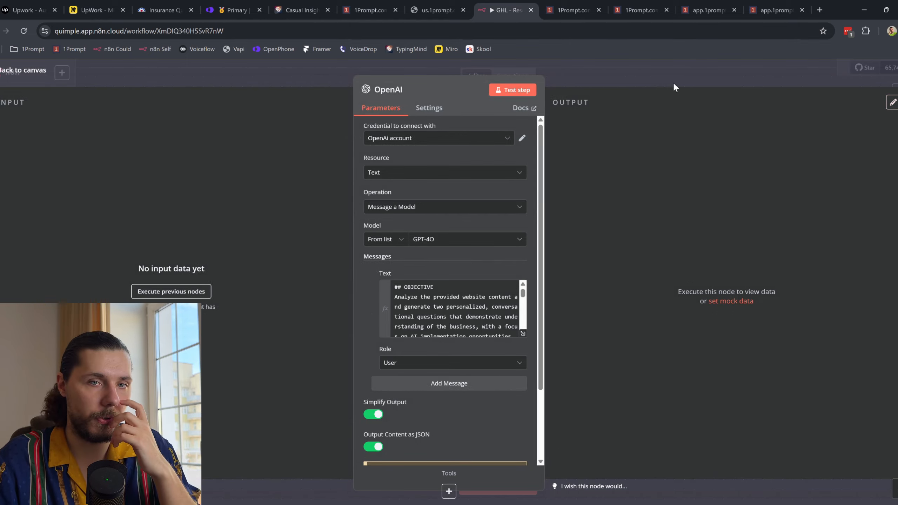
click(20, 74)
Step: Review the #2 Launch Voiceflow JSON body passing fullName, firstPersonalization and companySummary
key(ctrl+Tab)
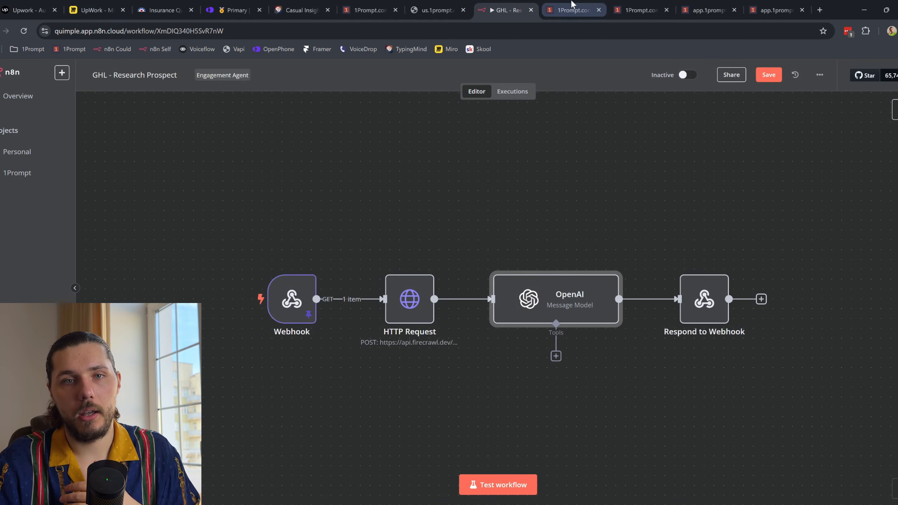
scroll(595, 362, down, 3)
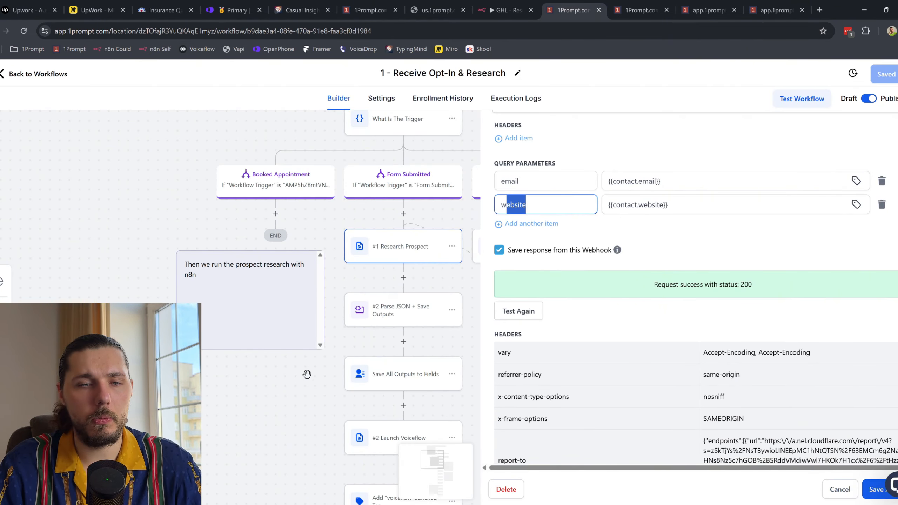
drag(315, 361, 241, 253)
drag(436, 412, 401, 337)
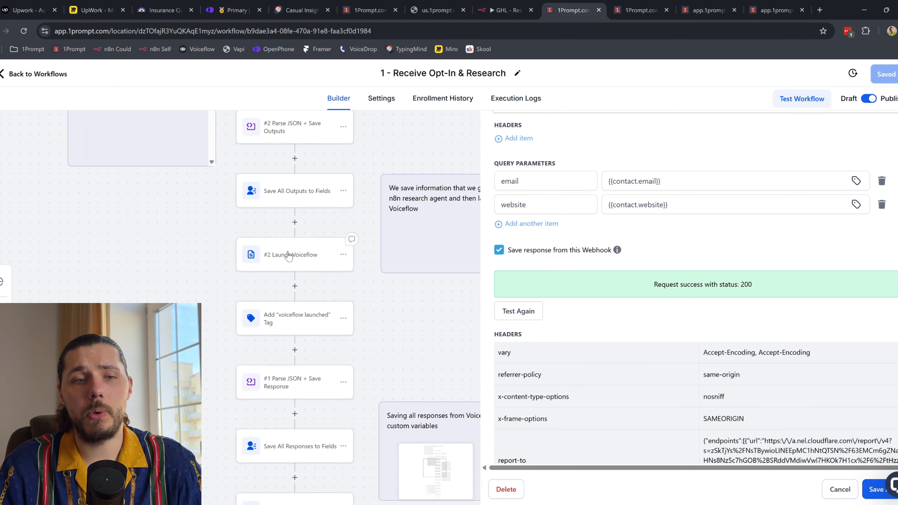
click(306, 260)
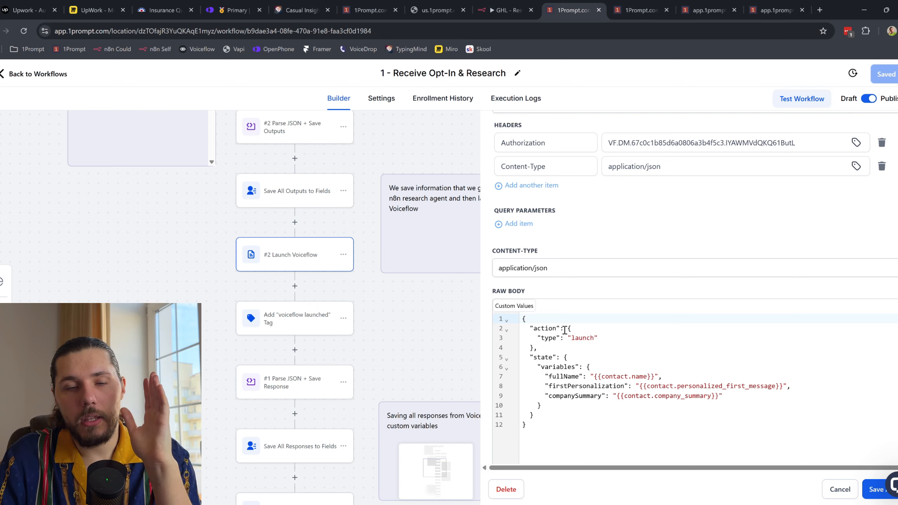
scroll(566, 337, down, 1)
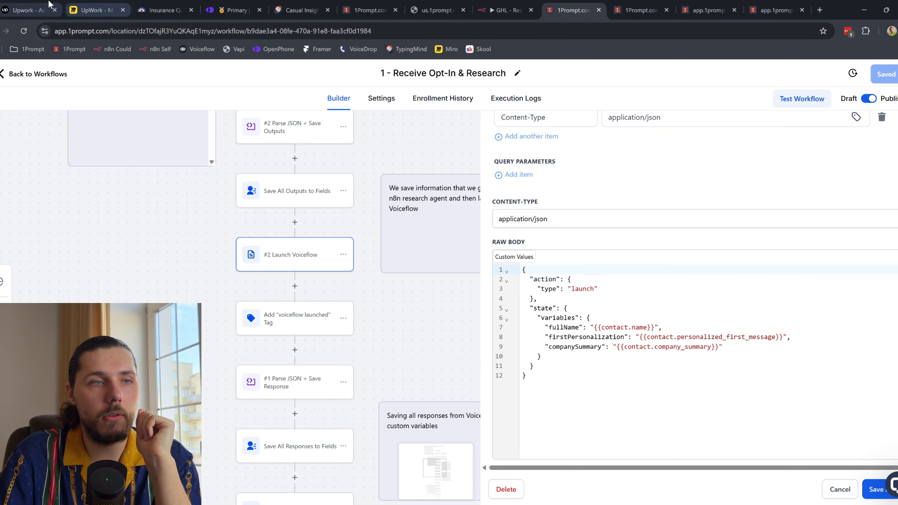
click(28, 10)
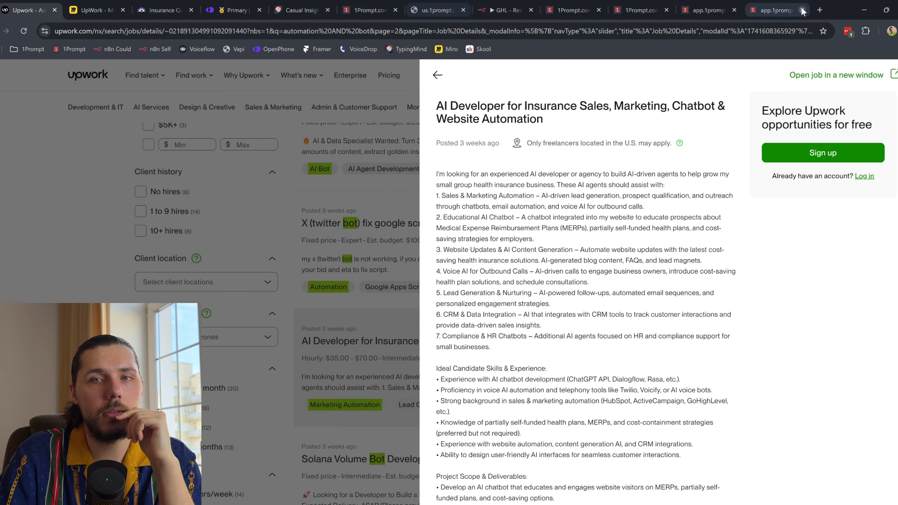
Step: Load Voiceflow's All Agents page for the Quimple workspace in a new tab
click(819, 10)
click(207, 52)
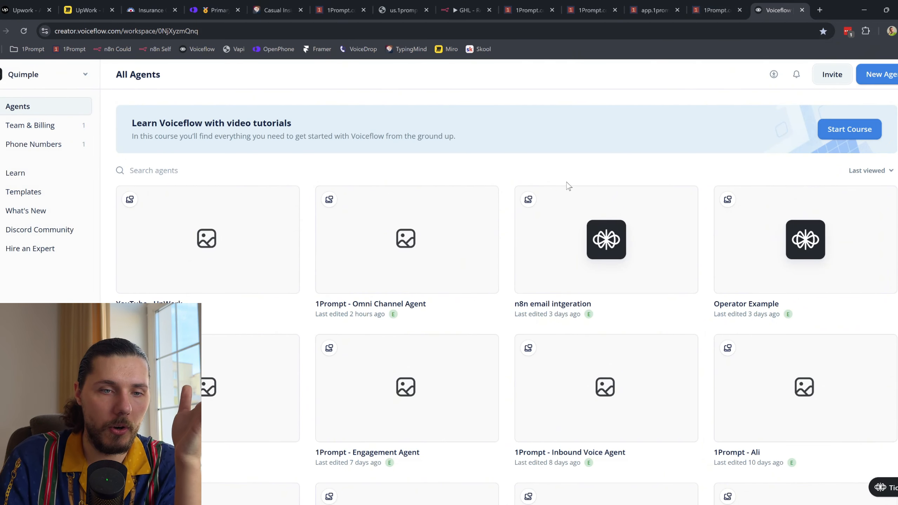
Step: Open the 1Prompt - Engagement Agent's Home workflow in Voiceflow, with its tab beside n8n
scroll(569, 187, down, 3)
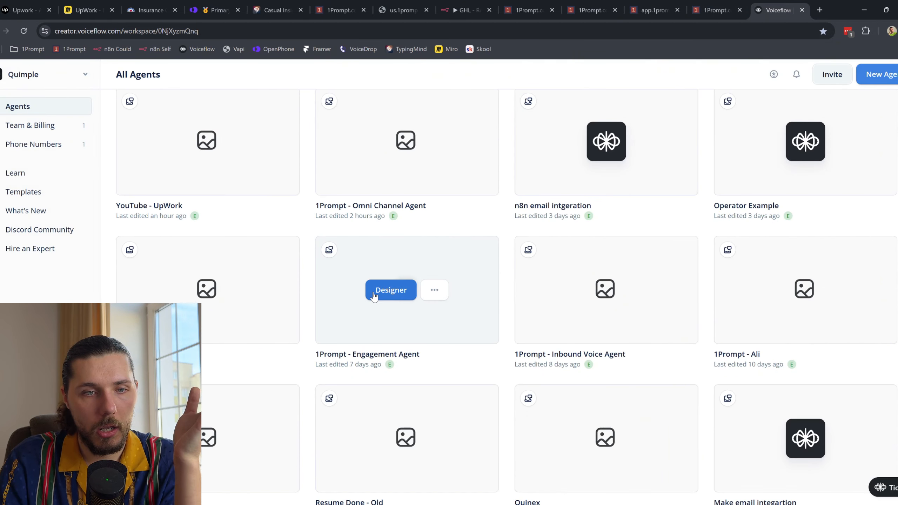
click(380, 290)
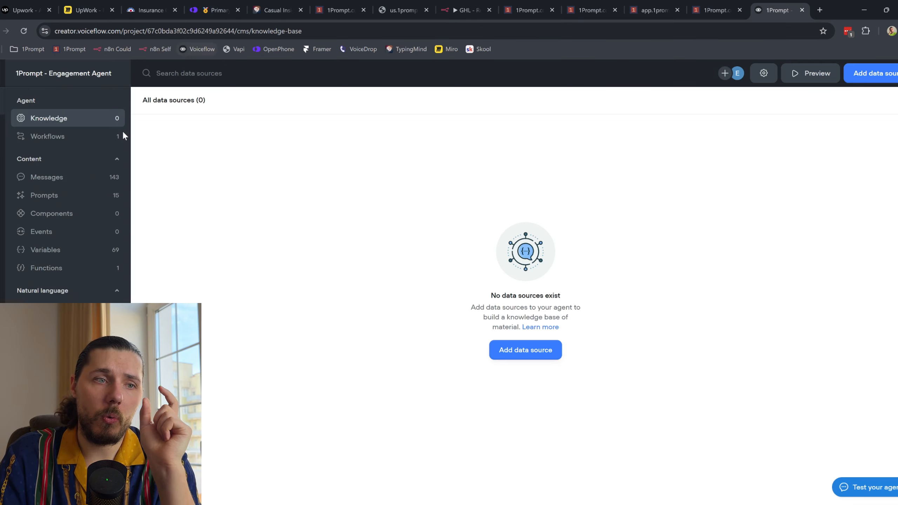
click(96, 137)
click(258, 165)
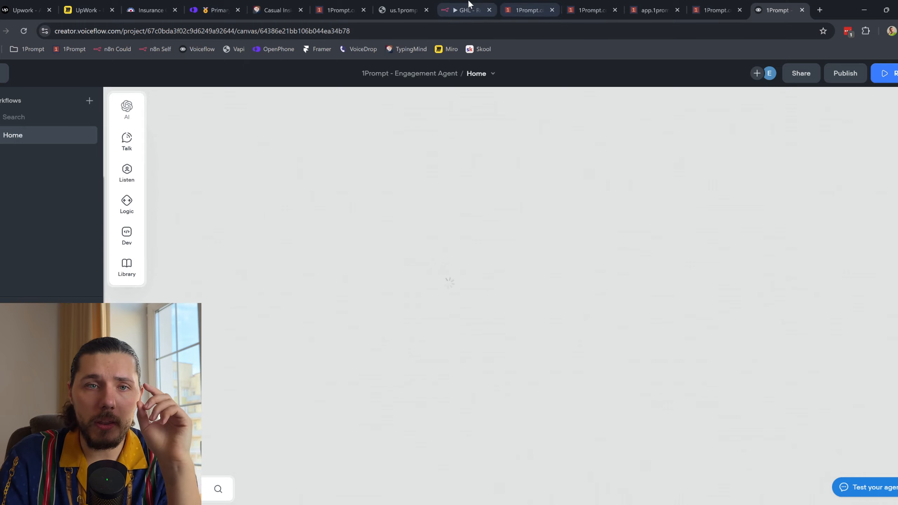
click(467, 10)
drag(777, 10, 526, 10)
Step: Compare the firstPersonalization message block with n8n's OpenAI node and 1Prompt's Voiceflow variables
scroll(243, 169, up, 5)
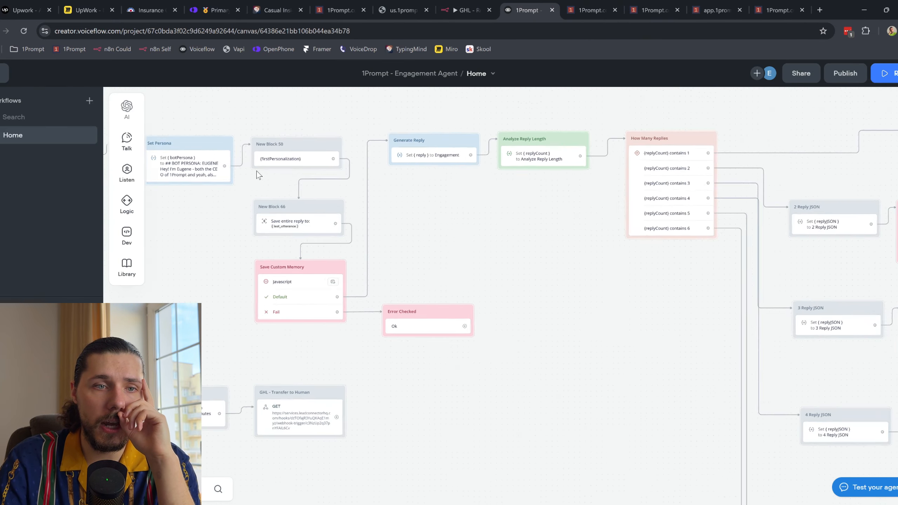
click(337, 156)
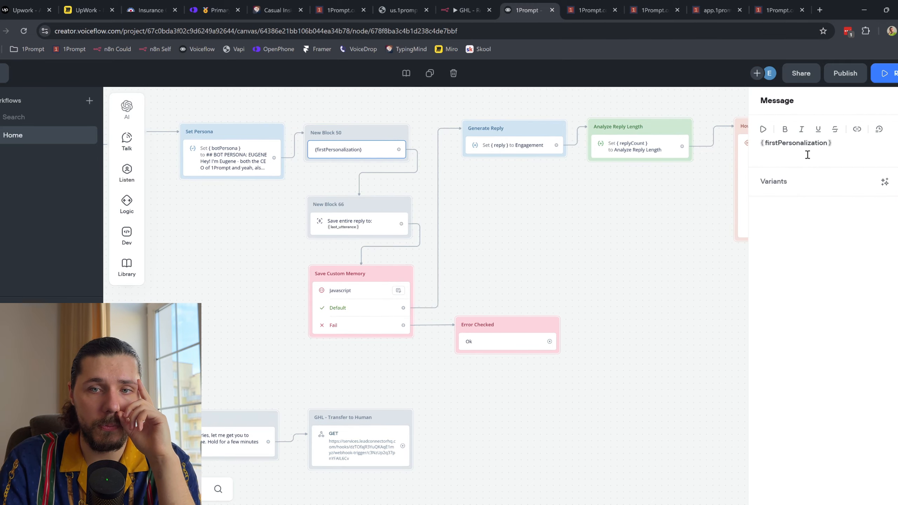
click(468, 10)
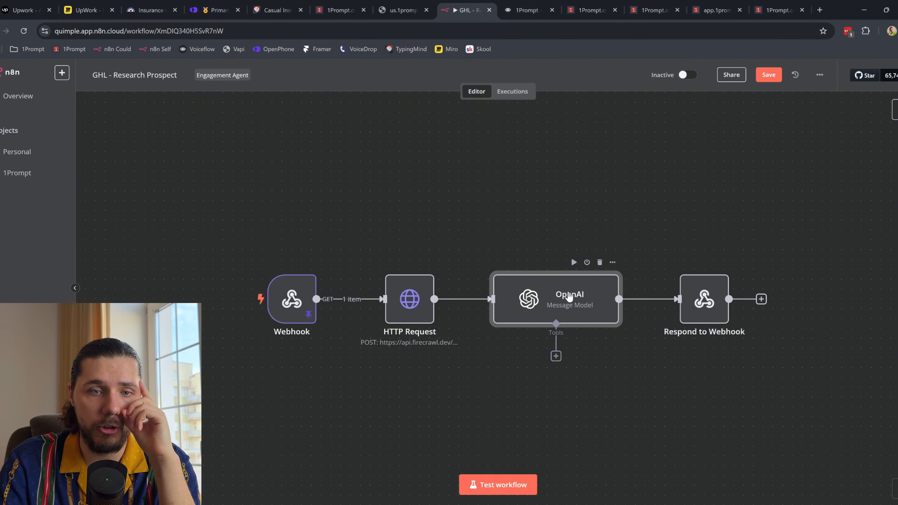
double_click(562, 301)
click(597, 10)
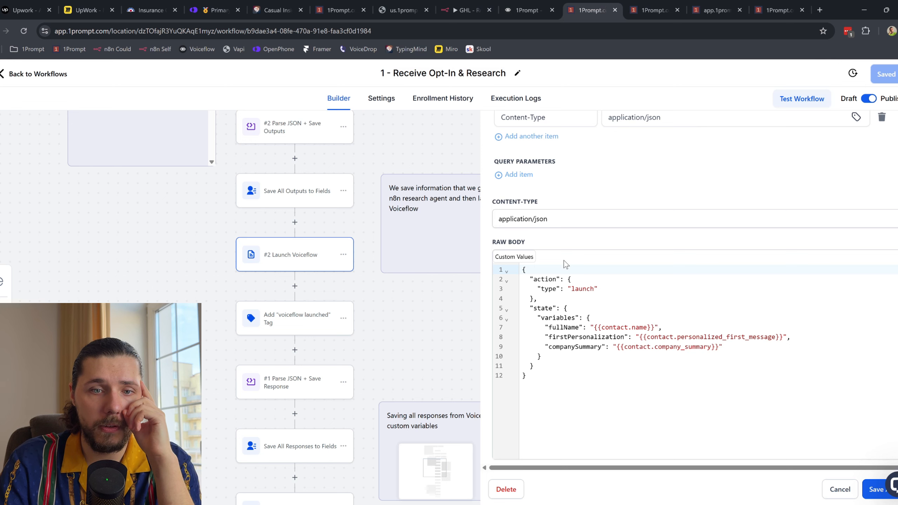
drag(541, 318, 748, 352)
Step: Check the Voiceflow Home flow's reply branches against the n8n OpenAI node settings
click(527, 9)
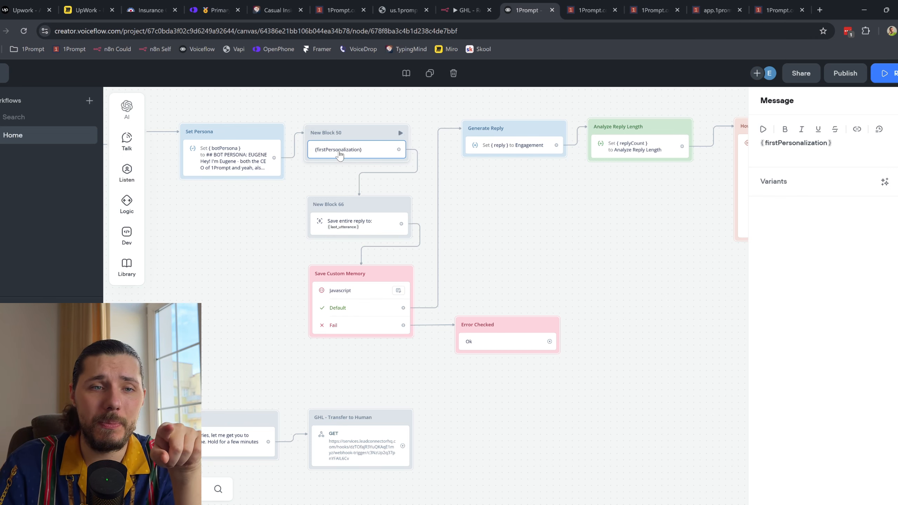
click(466, 10)
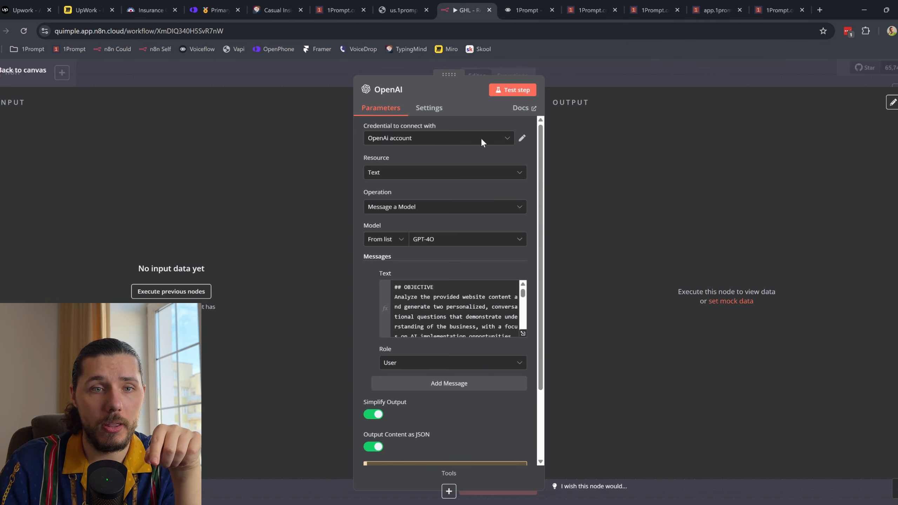
click(514, 5)
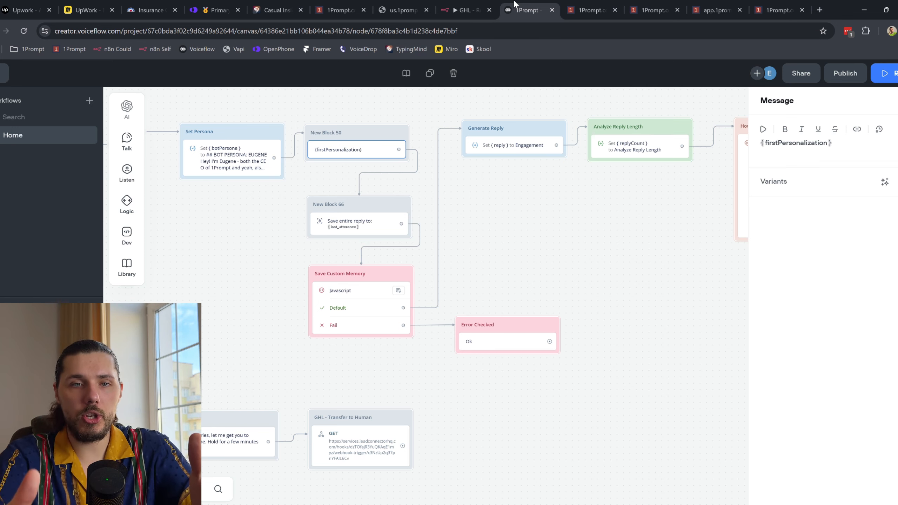
scroll(669, 159, down, 5)
drag(663, 230, 365, 249)
click(519, 219)
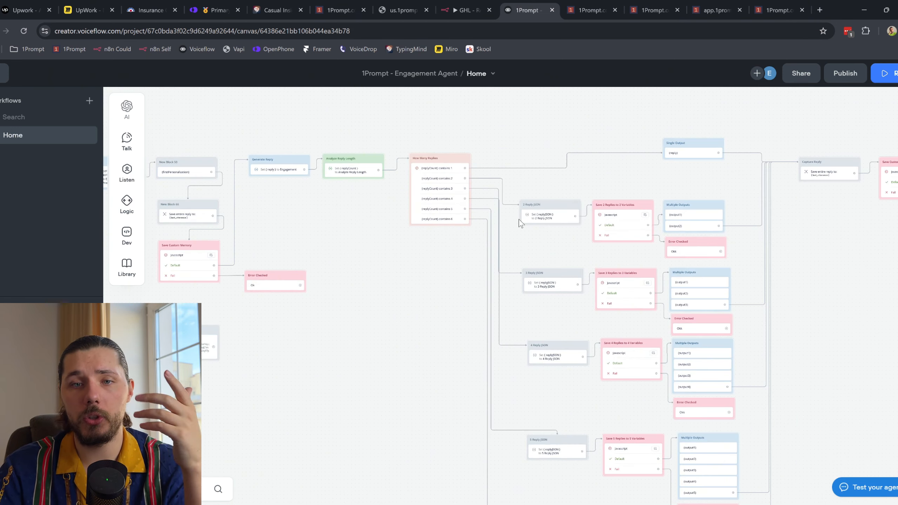
scroll(249, 190, left, 3)
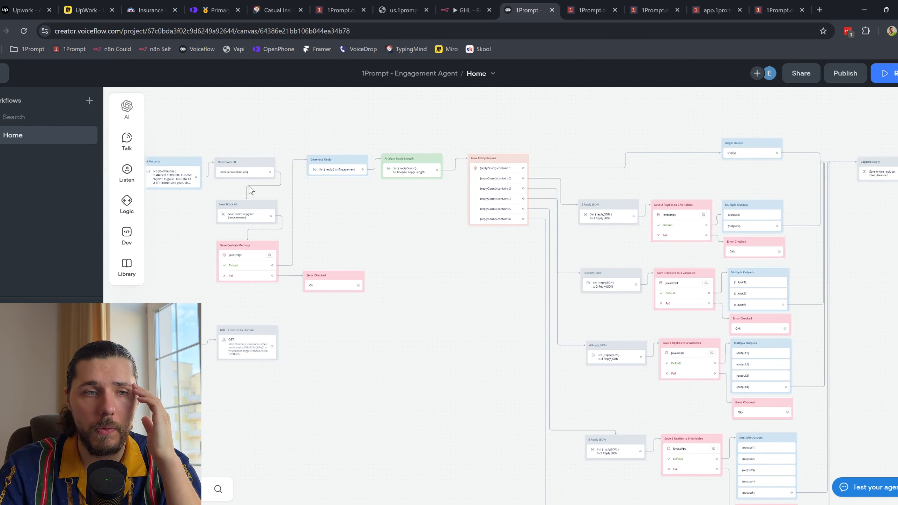
scroll(250, 190, left, 5)
click(588, 11)
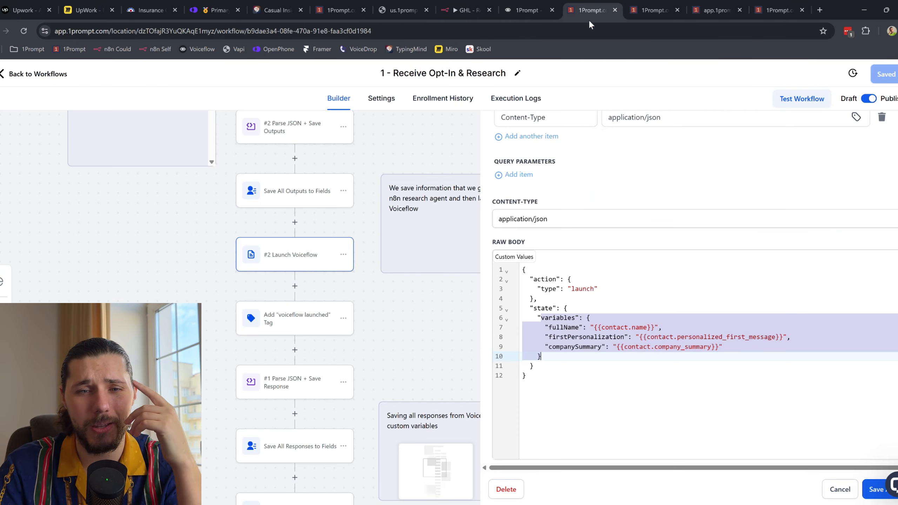
Step: Inspect the WhatsApp First Engagement step and close it without changes
scroll(410, 276, down, 3)
scroll(315, 322, down, 2)
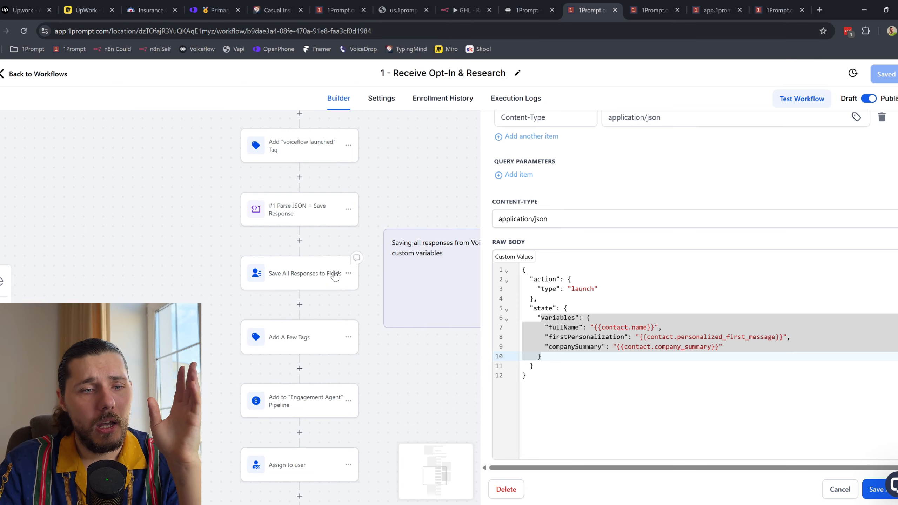
scroll(335, 277, down, 3)
scroll(352, 389, down, 1)
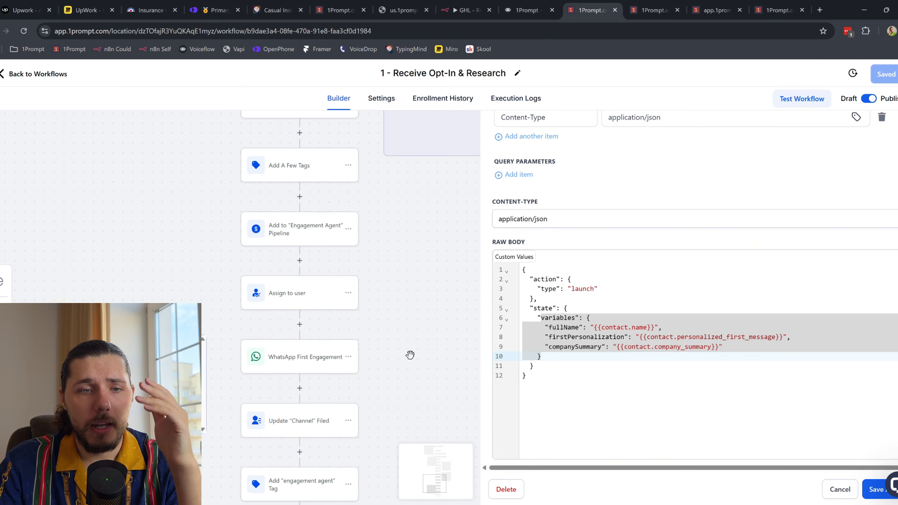
scroll(357, 279, down, 2)
click(282, 288)
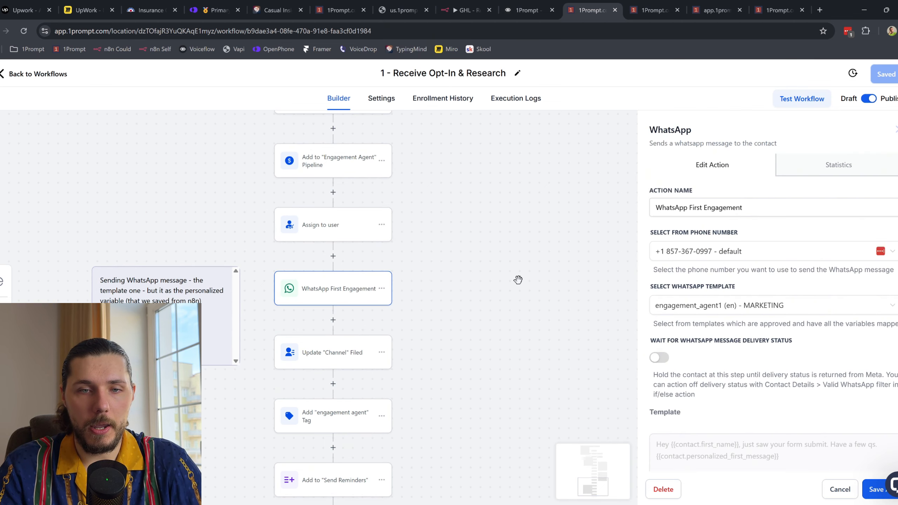
click(840, 490)
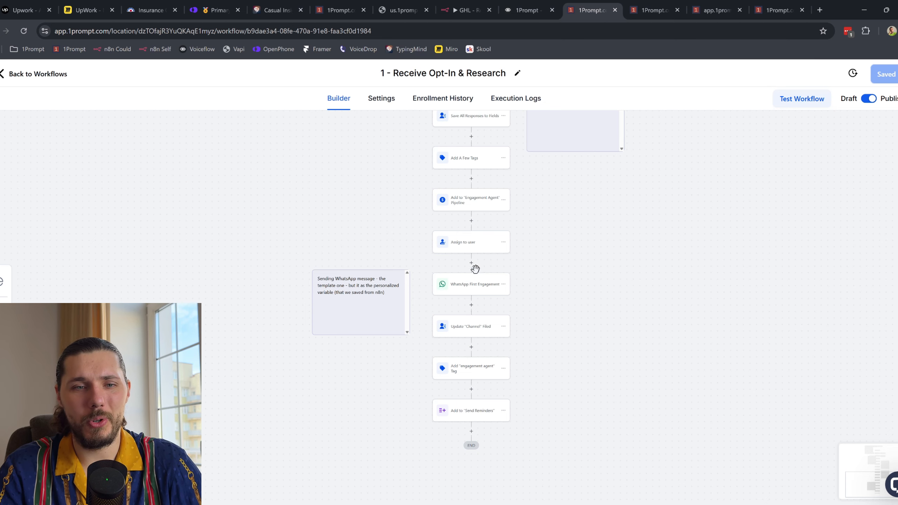
Step: Insert a Send SMS step before WhatsApp First Engagement and save it
scroll(474, 269, up, 2)
scroll(443, 269, right, 1)
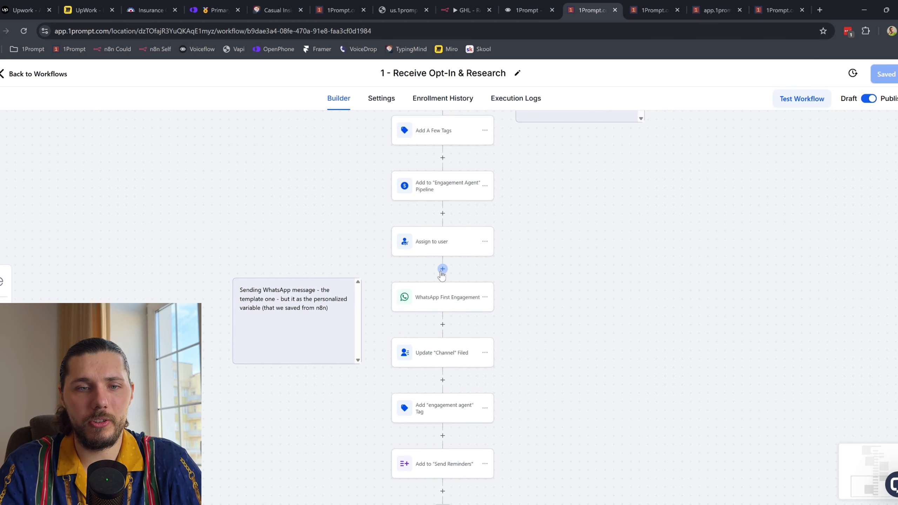
click(441, 270)
text(repl)
key(BackSpace)
key(BackSpace)
key(BackSpace)
key(BackSpace)
text(sms)
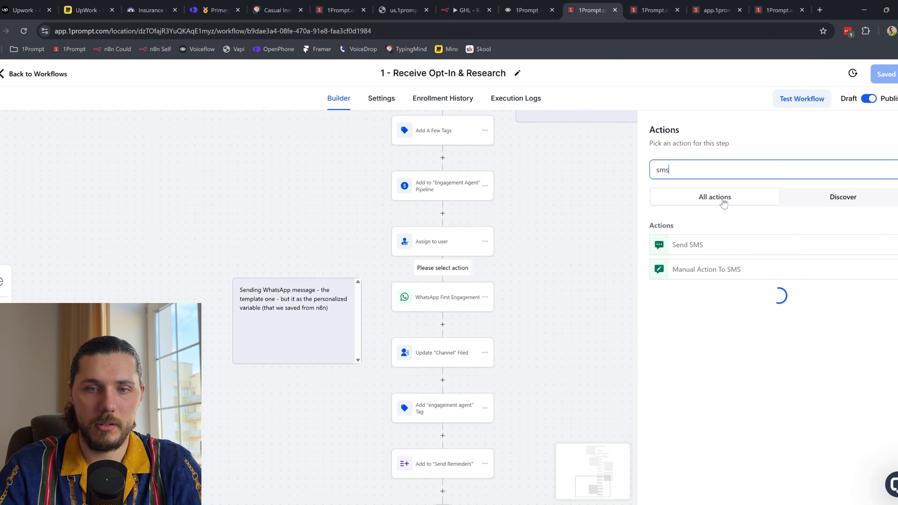
click(710, 244)
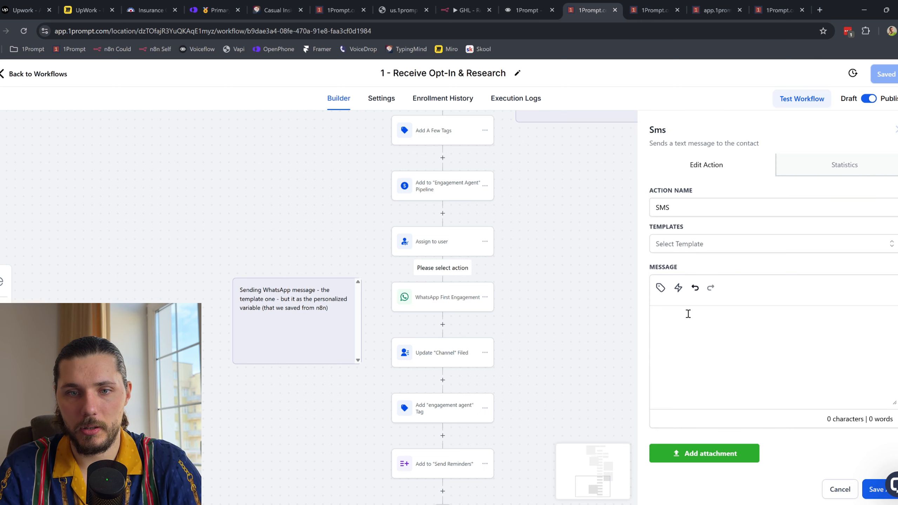
text(1)
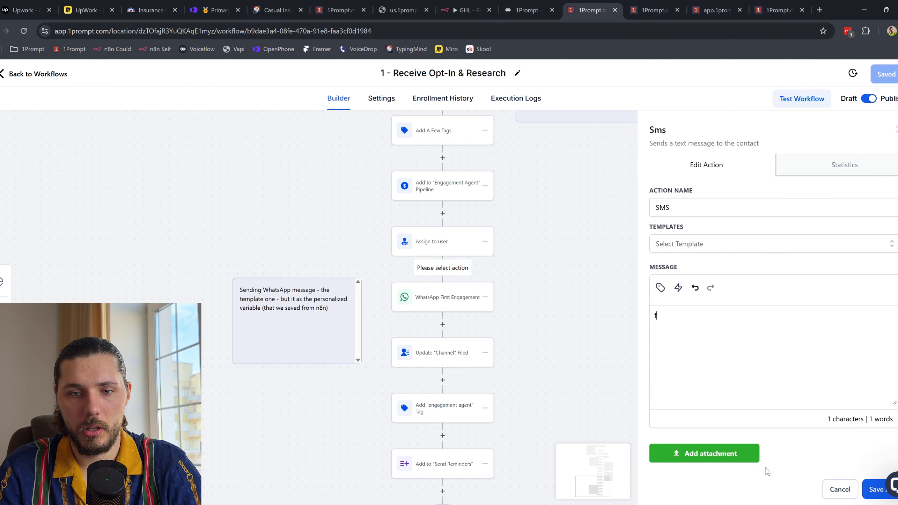
click(872, 490)
Step: Confirm the WhatsApp First Engagement step keeps the engagement_agent1 template
click(457, 364)
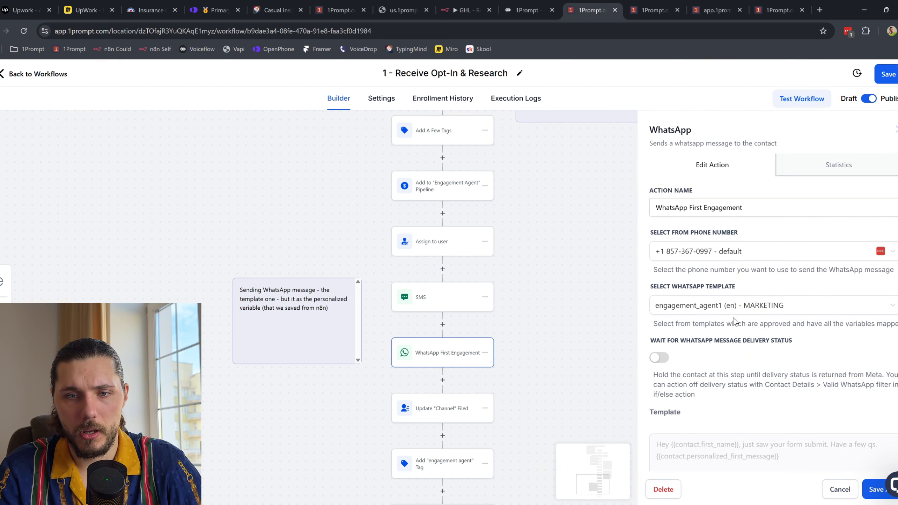
scroll(738, 317, down, 1)
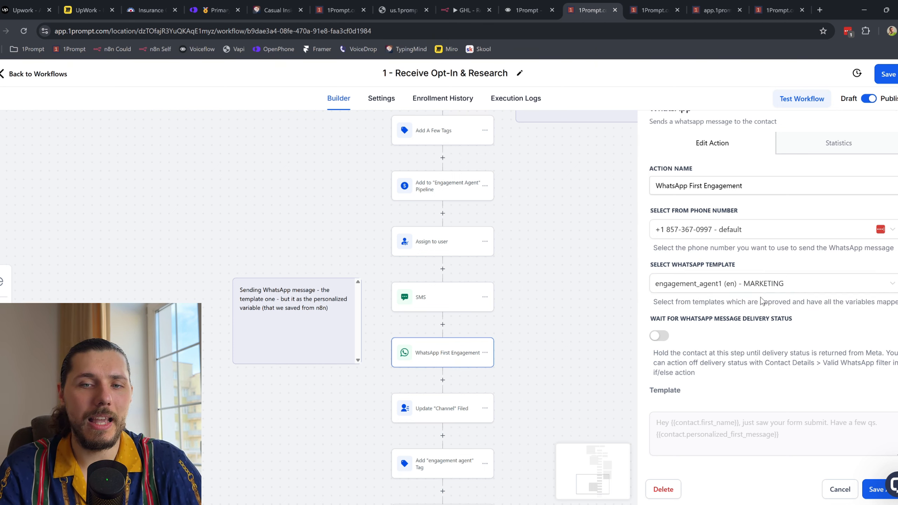
click(734, 286)
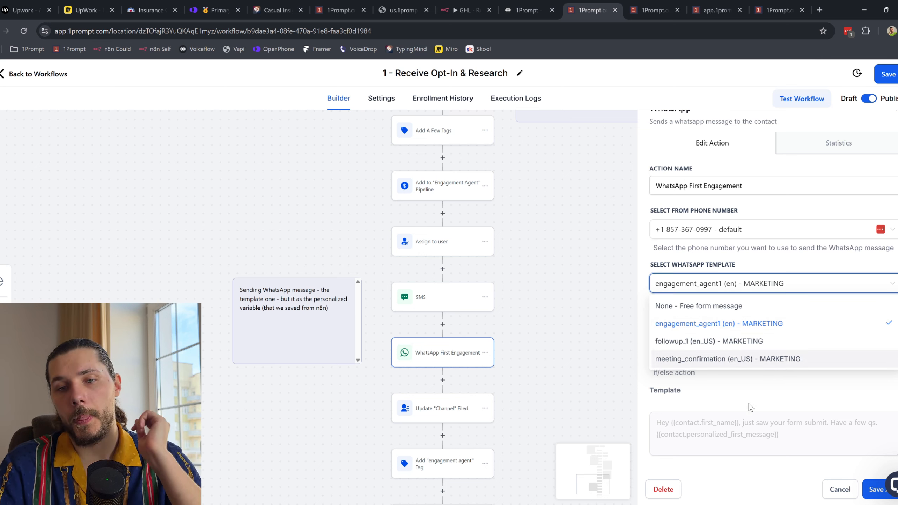
click(734, 410)
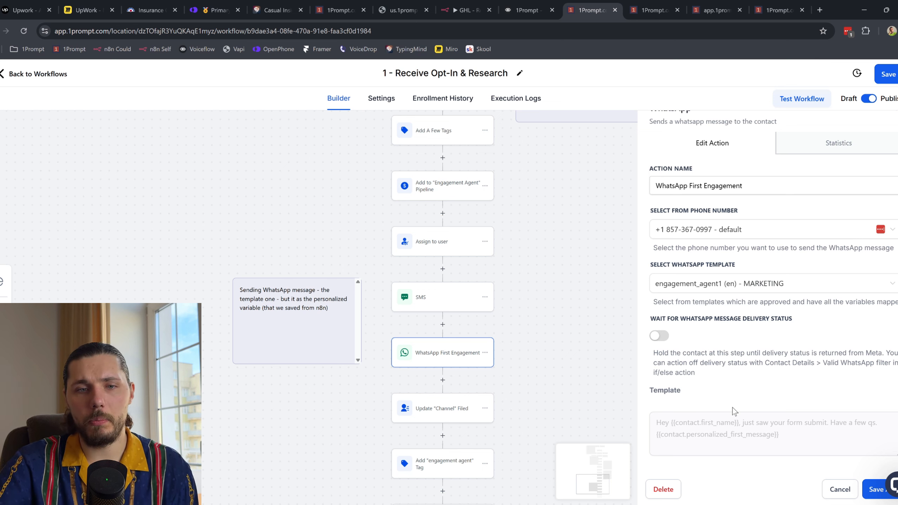
Step: Set the SMS message to 'Hi' followed by the personalized first message custom value
scroll(511, 331, down, 3)
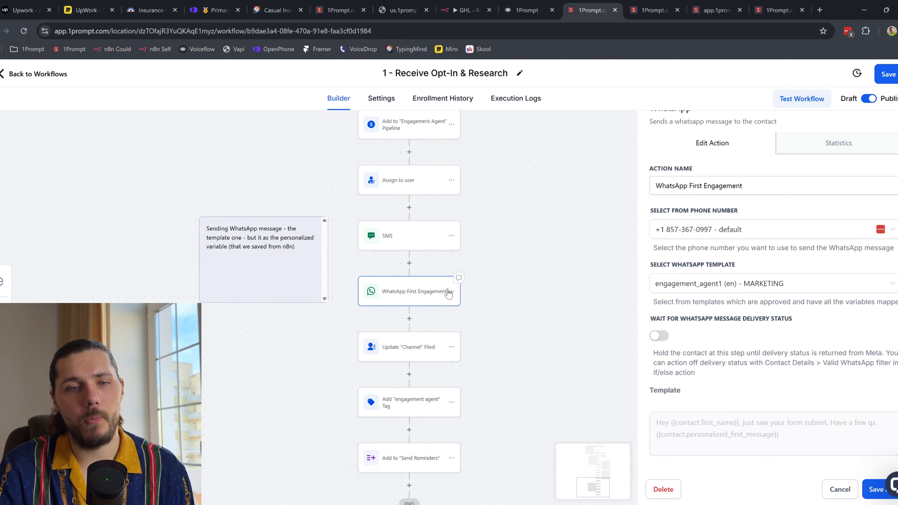
click(410, 244)
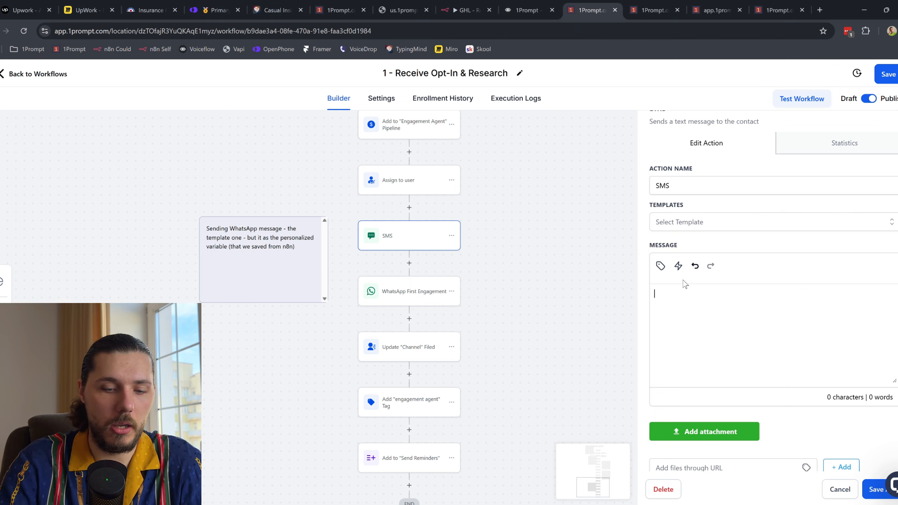
click(660, 265)
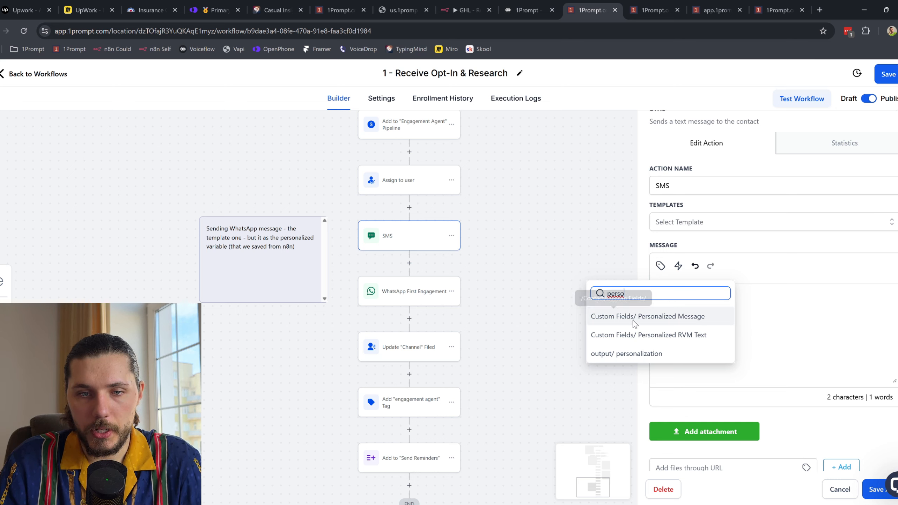
click(651, 317)
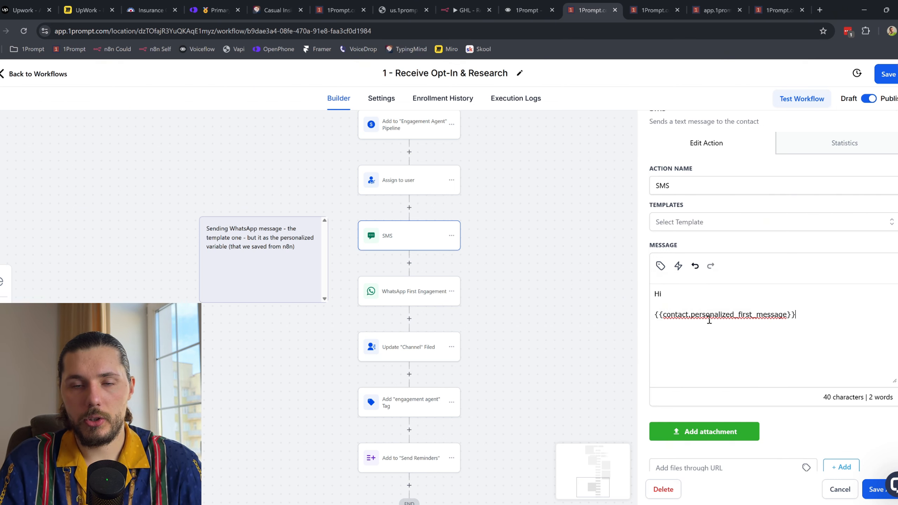
Step: Review the n8n OpenAI node's prompt in its full expression editor
click(535, 4)
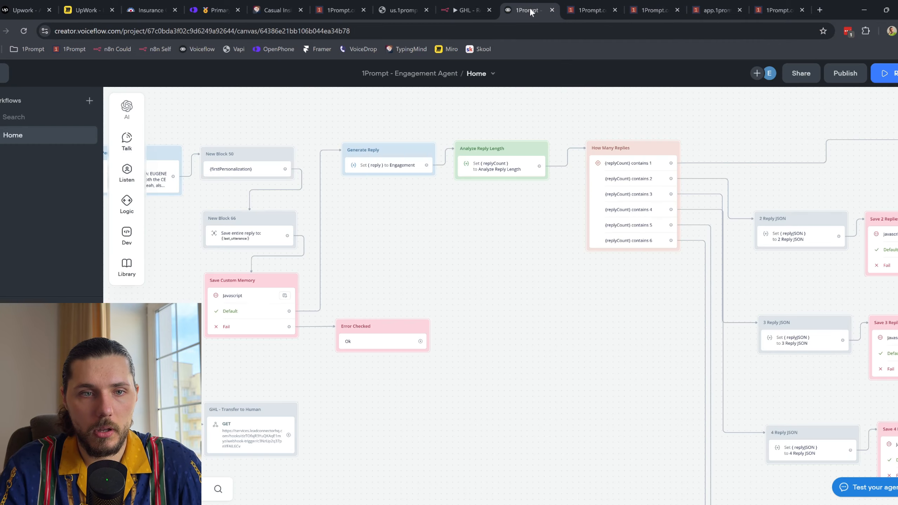
click(464, 10)
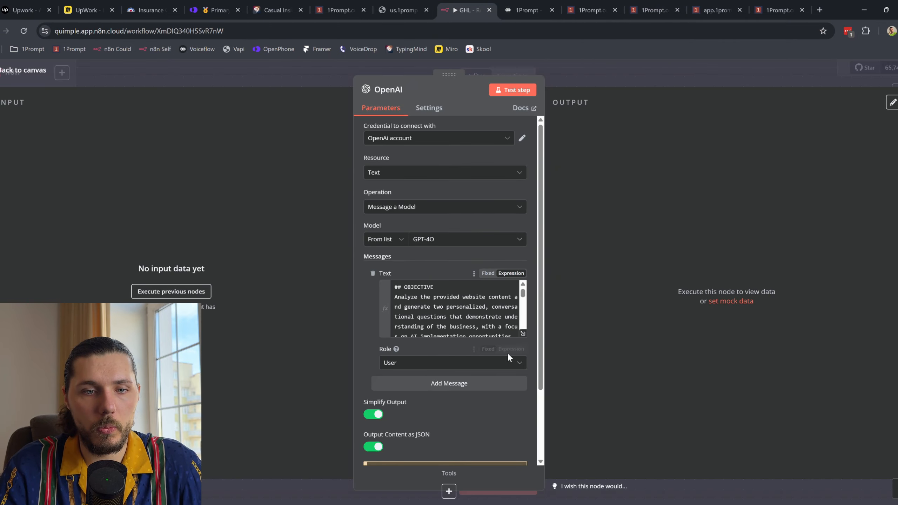
click(503, 327)
click(523, 334)
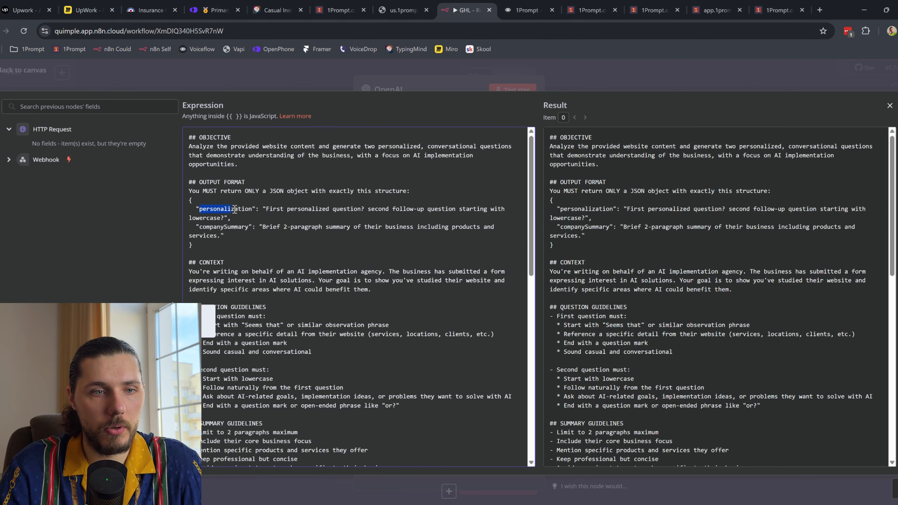
click(527, 10)
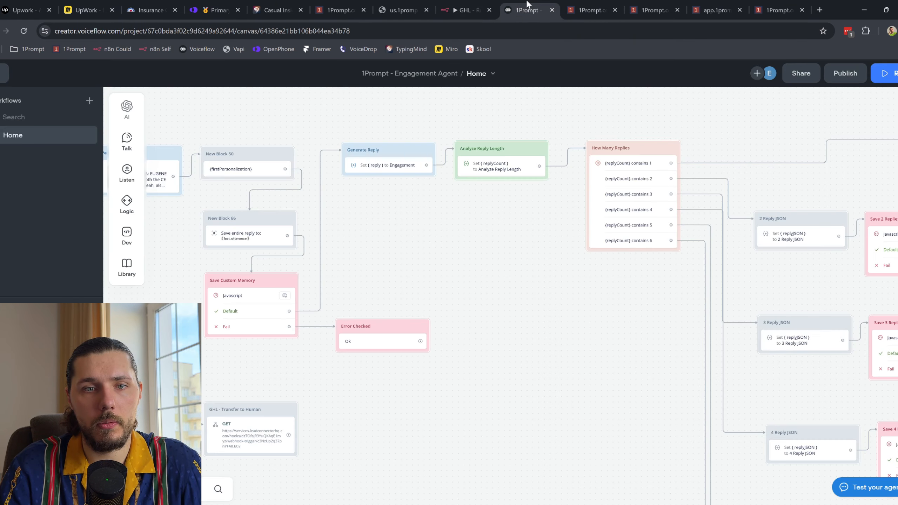
Step: Back in the 1Prompt workflow, save the SMS step
click(592, 8)
drag(509, 197, 477, 312)
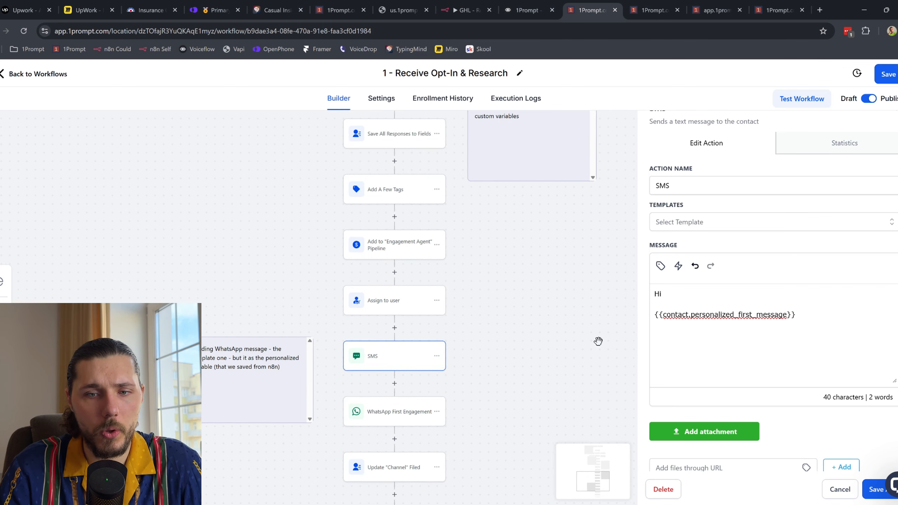
click(877, 488)
Step: Inspect the Save All Outputs to Fields step's full Personalized Message value
scroll(477, 251, up, 1)
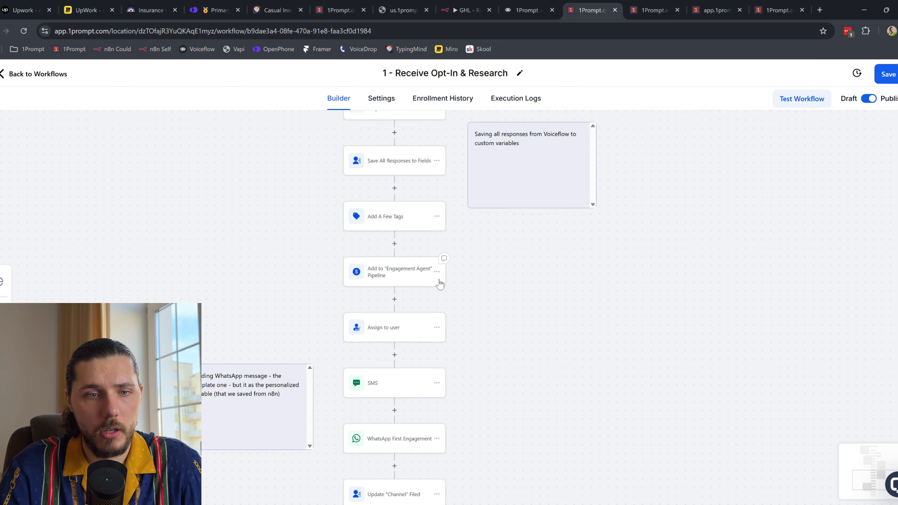
scroll(400, 192, up, 2)
click(391, 210)
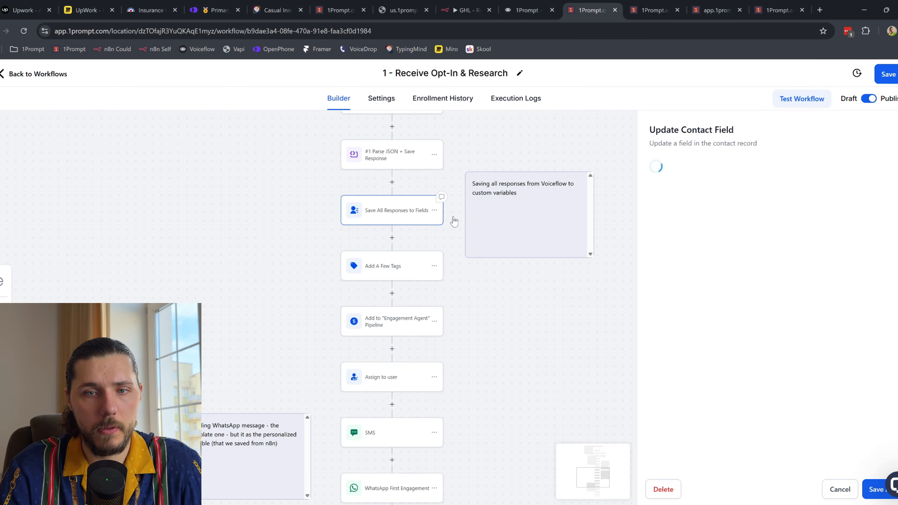
scroll(525, 341, up, 8)
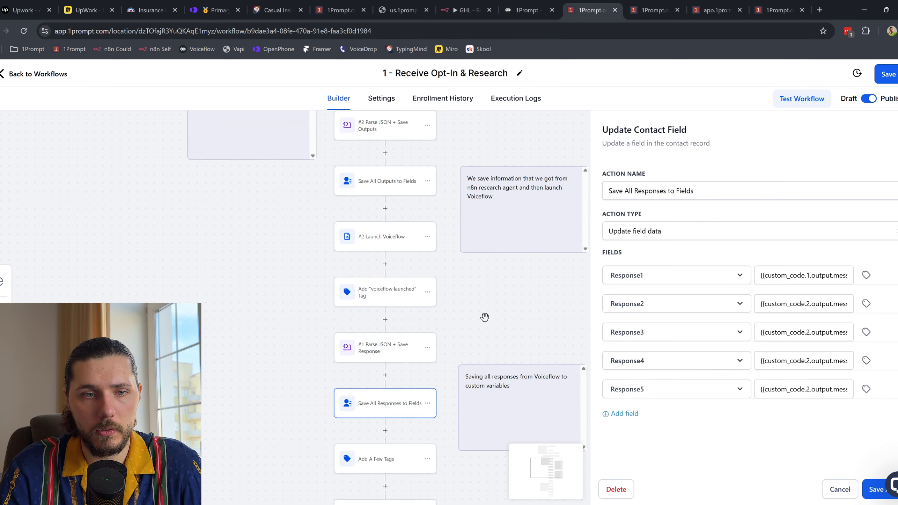
click(432, 169)
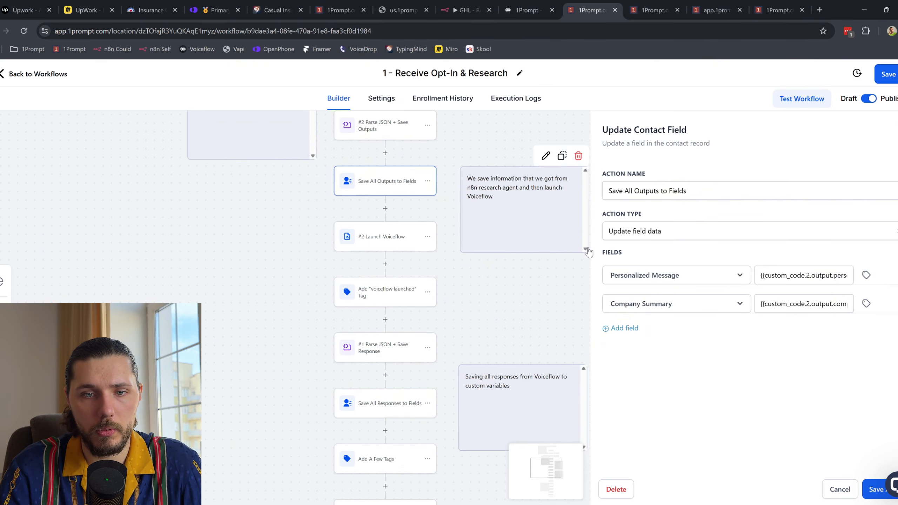
drag(768, 276, 750, 279)
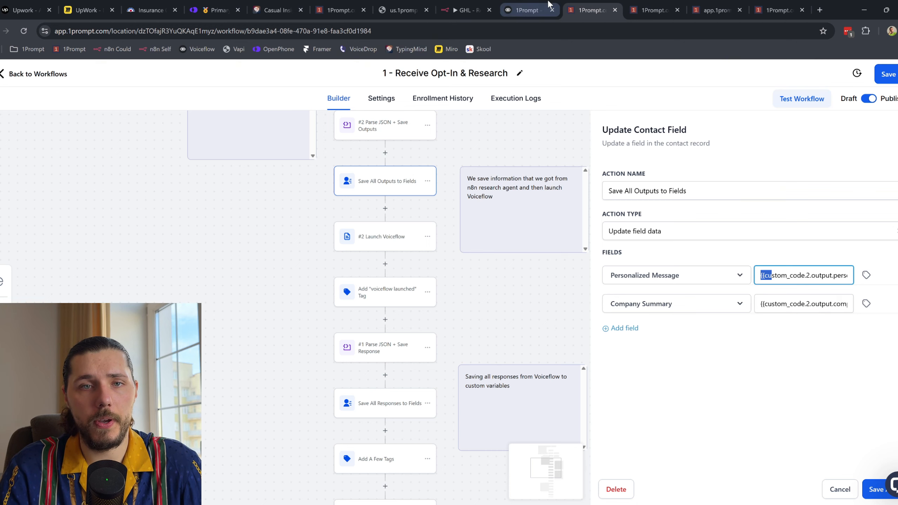
Step: Recheck the n8n prompt, then return to the SMS node in 1Prompt
click(458, 18)
click(588, 10)
scroll(518, 225, down, 10)
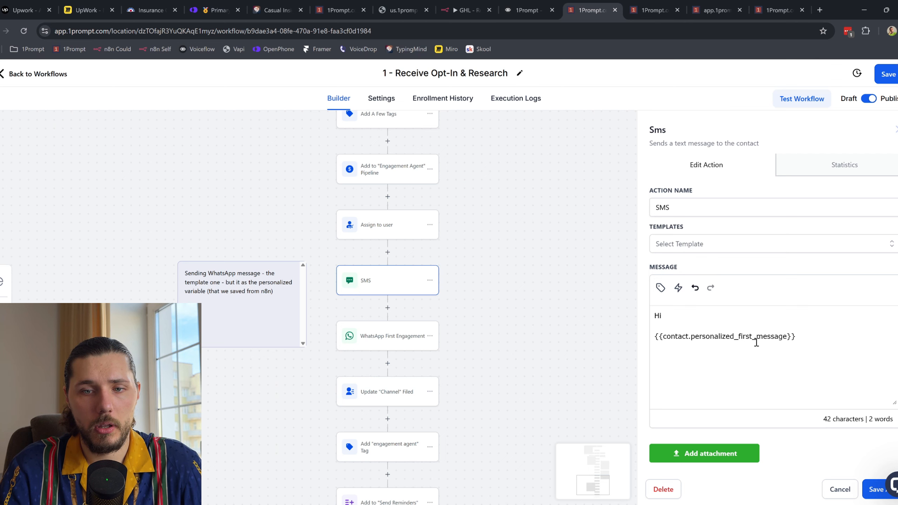
Step: Replace the SMS variable with the contact's Personalized Message merge field, then save the step
drag(813, 337, 644, 337)
key(BackSpace)
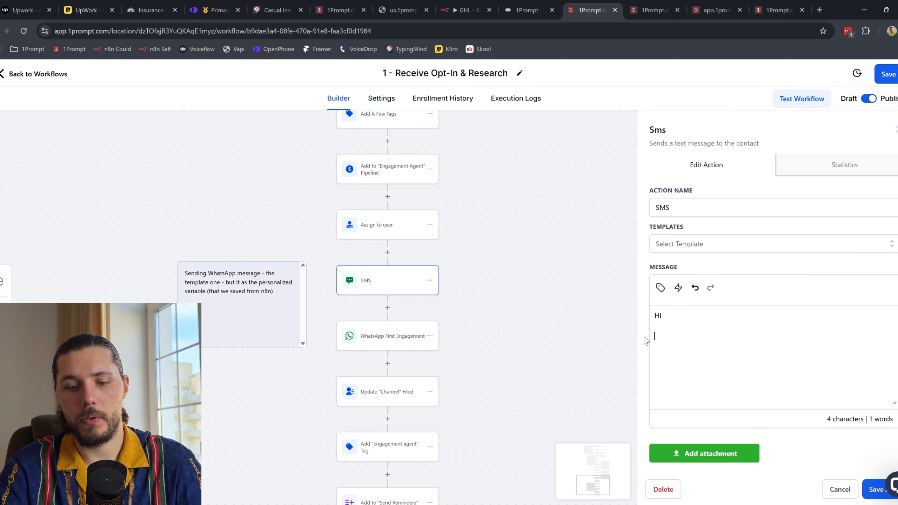
key(BackSpace)
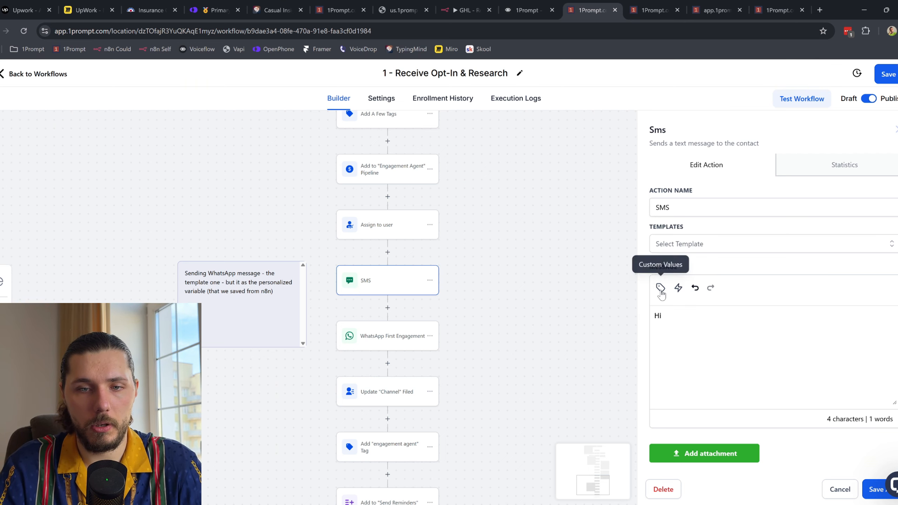
click(660, 287)
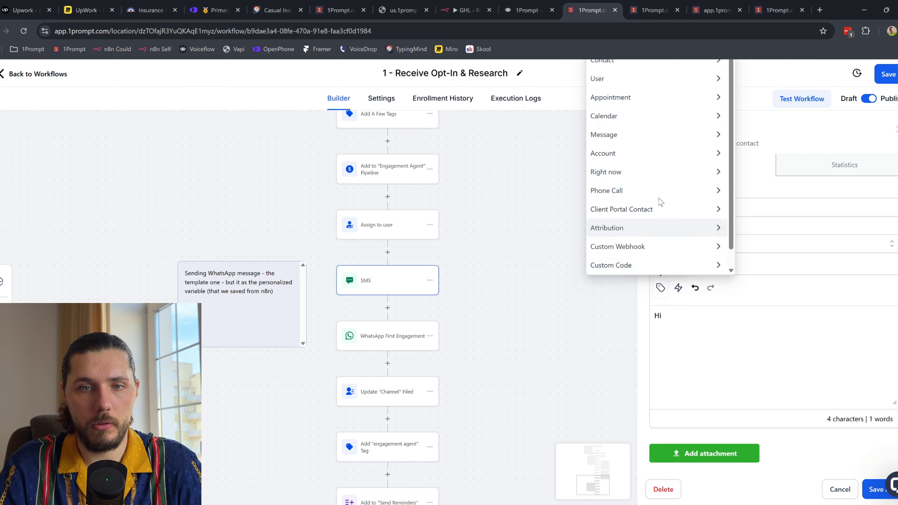
click(637, 64)
scroll(669, 145, down, 10)
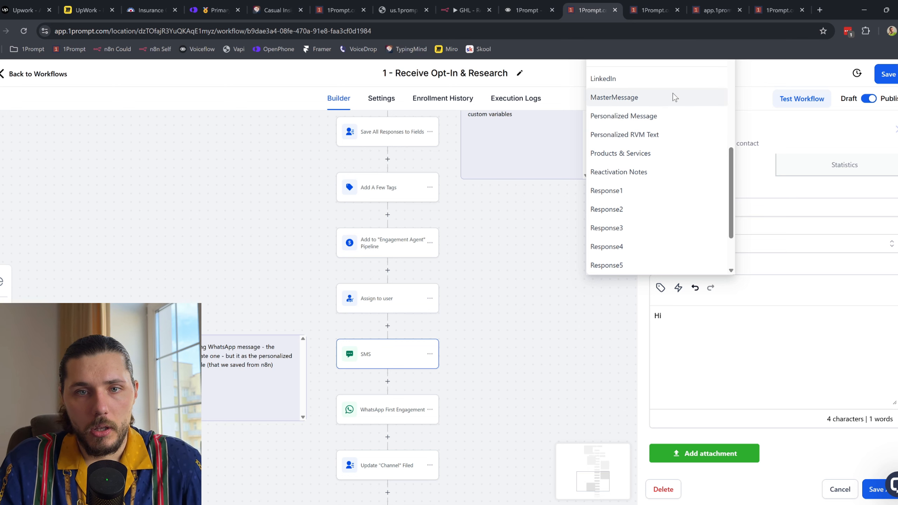
click(679, 114)
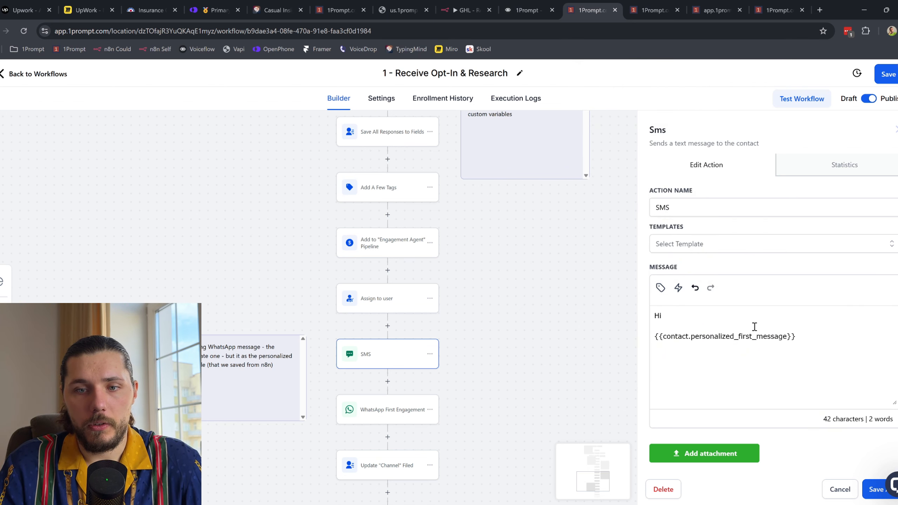
scroll(821, 365, down, 3)
click(875, 490)
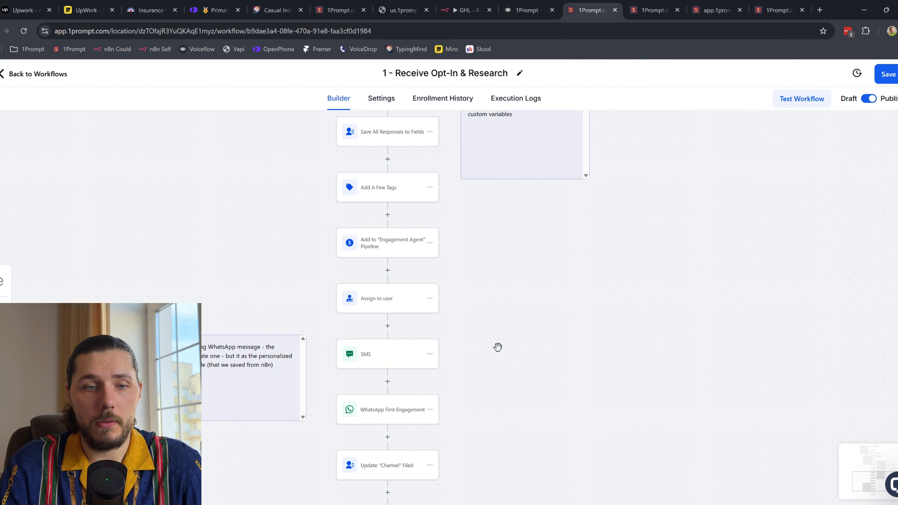
Step: Save the opt-in workflow, then bring up the opt-in form page
scroll(424, 350, down, 4)
scroll(451, 332, down, 2)
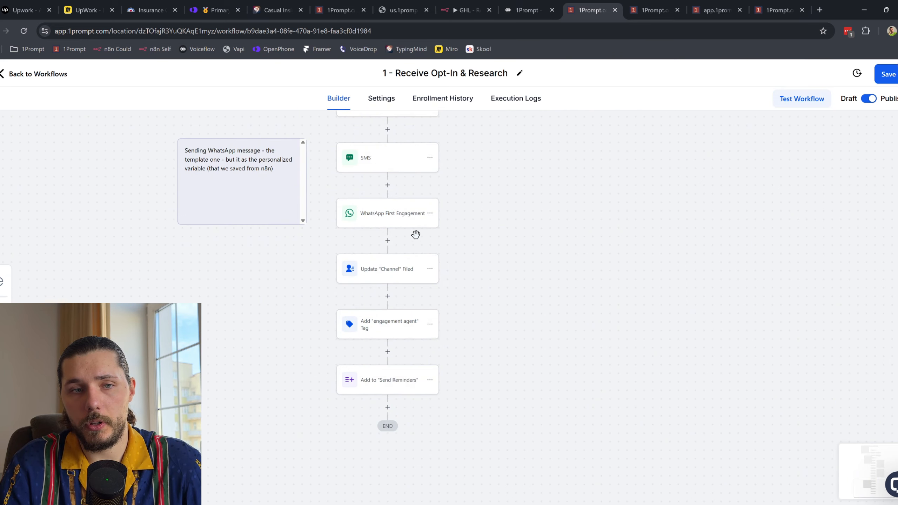
scroll(417, 237, up, 3)
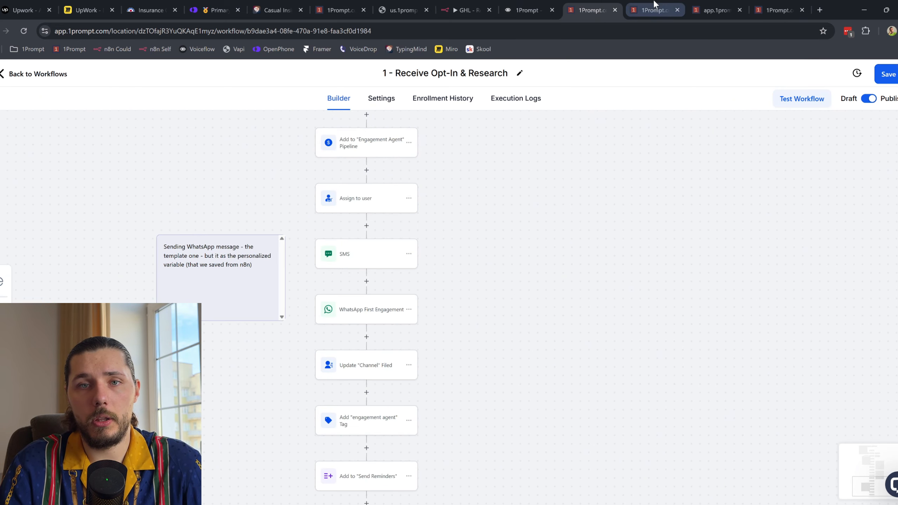
click(602, 20)
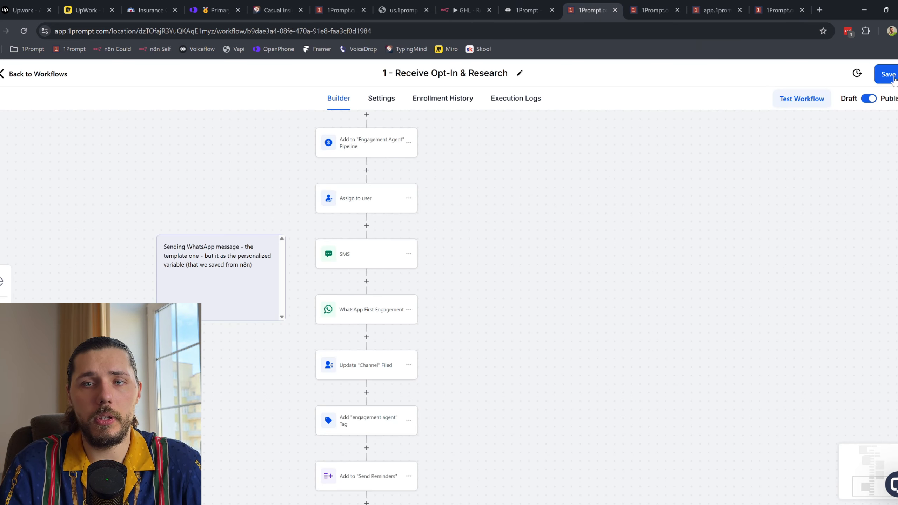
click(888, 75)
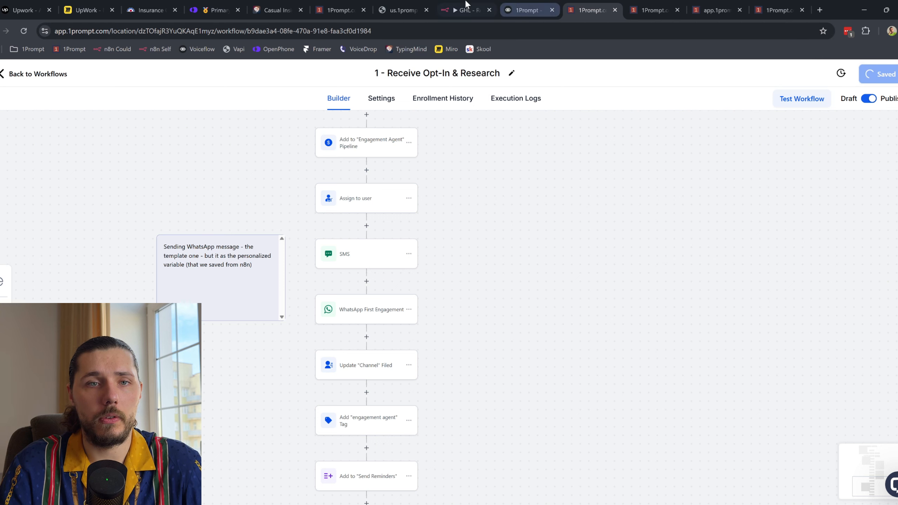
scroll(530, 247, up, 4)
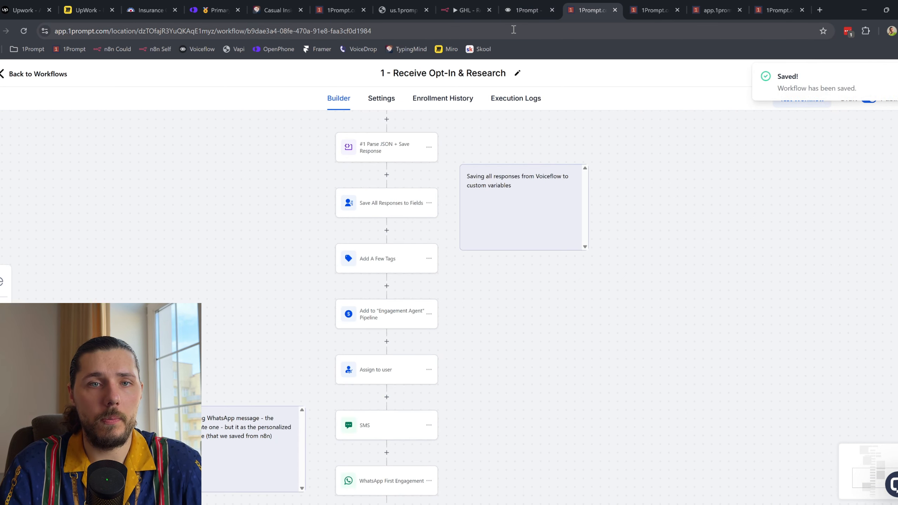
click(399, 1)
Step: Enter the test contact's first name and e-mail address in the opt-in form
click(357, 115)
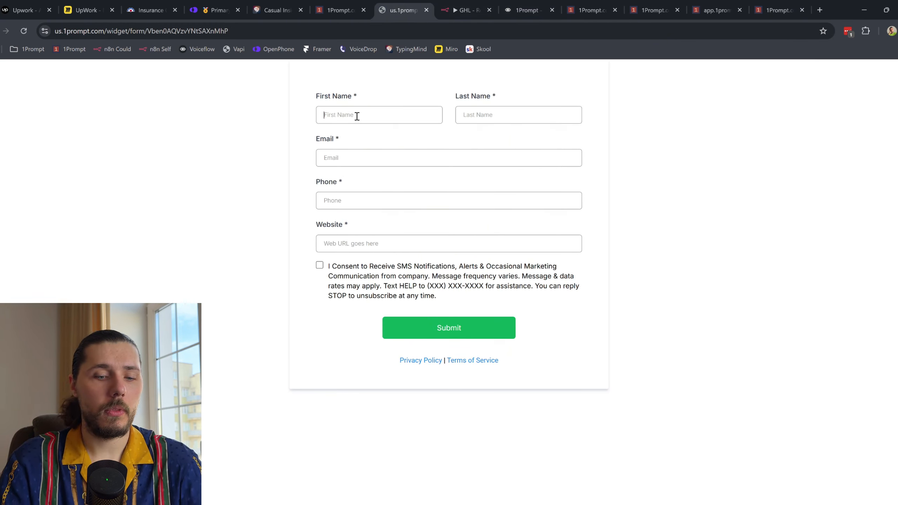
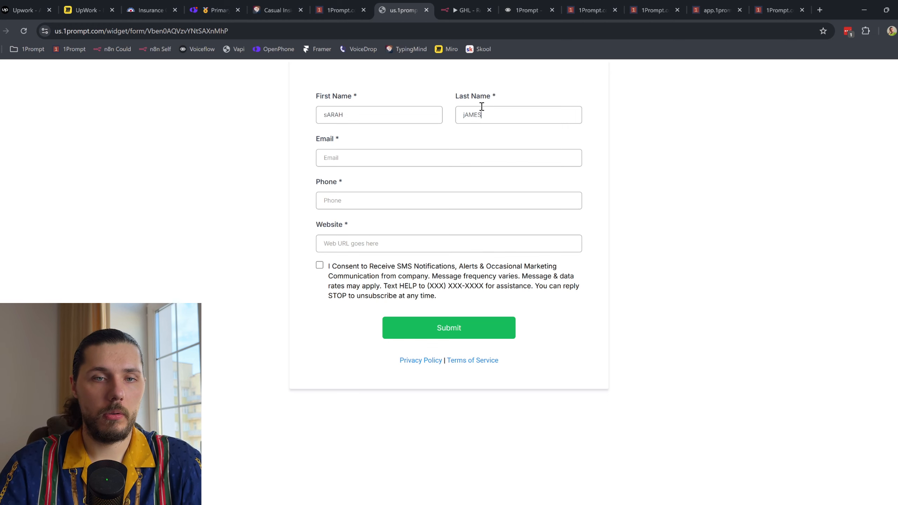
click(408, 180)
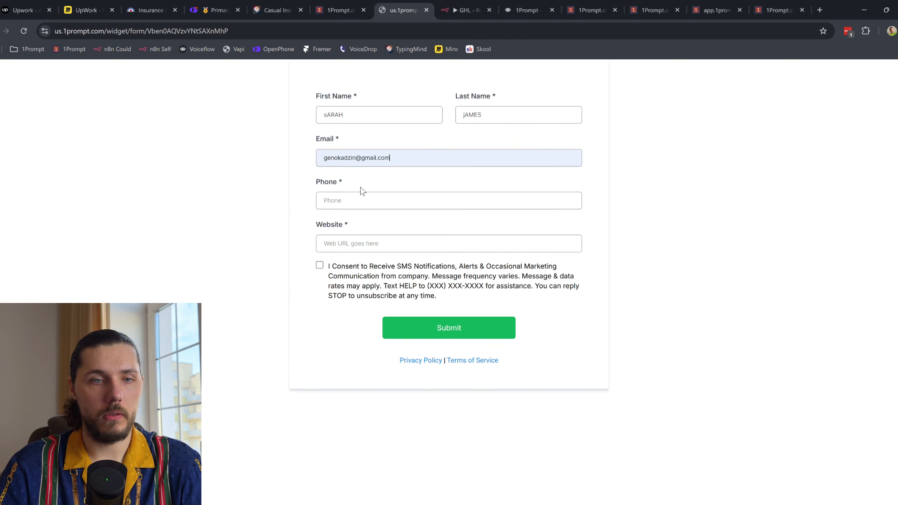
drag(414, 158, 291, 154)
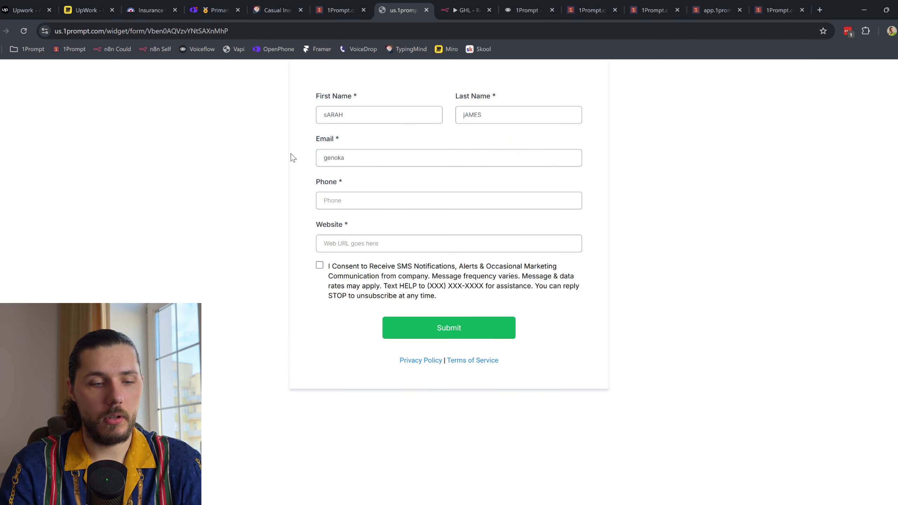
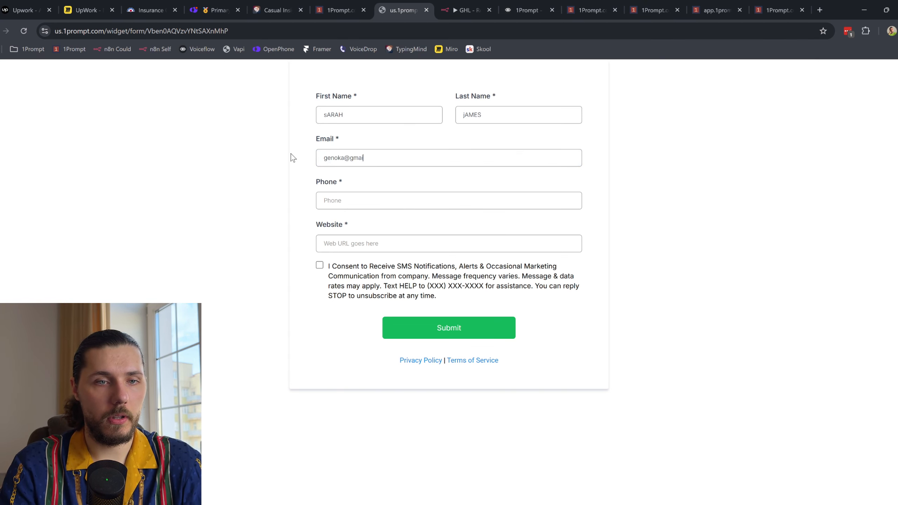
Step: Copy the OpenPhone inbox's own number into the form's Phone field
click(344, 194)
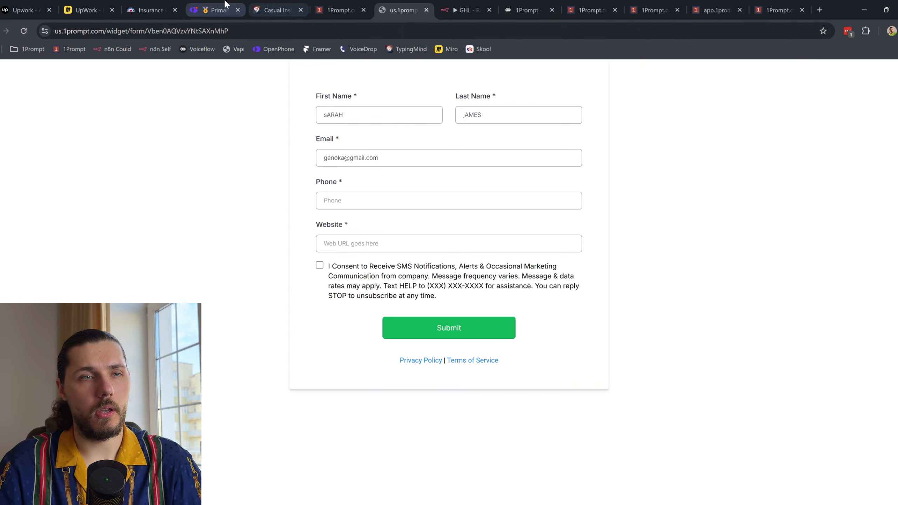
click(223, 10)
click(159, 243)
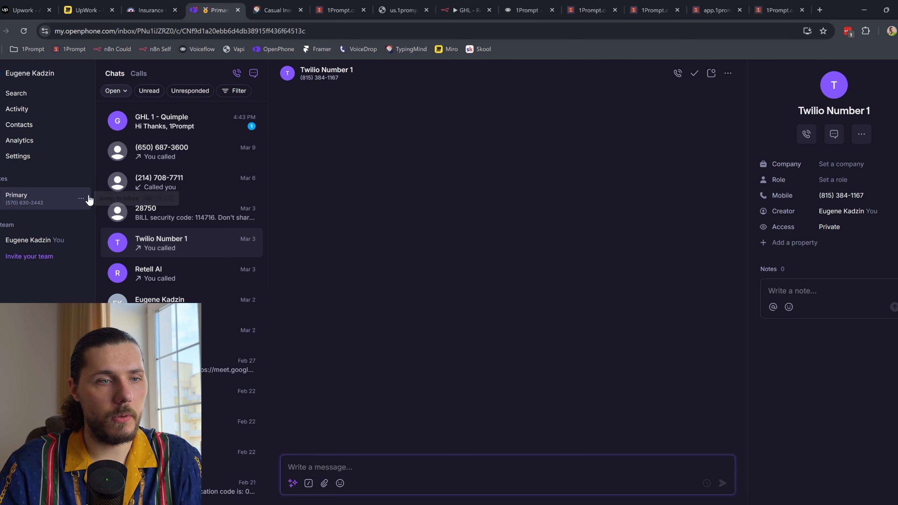
click(81, 198)
click(141, 248)
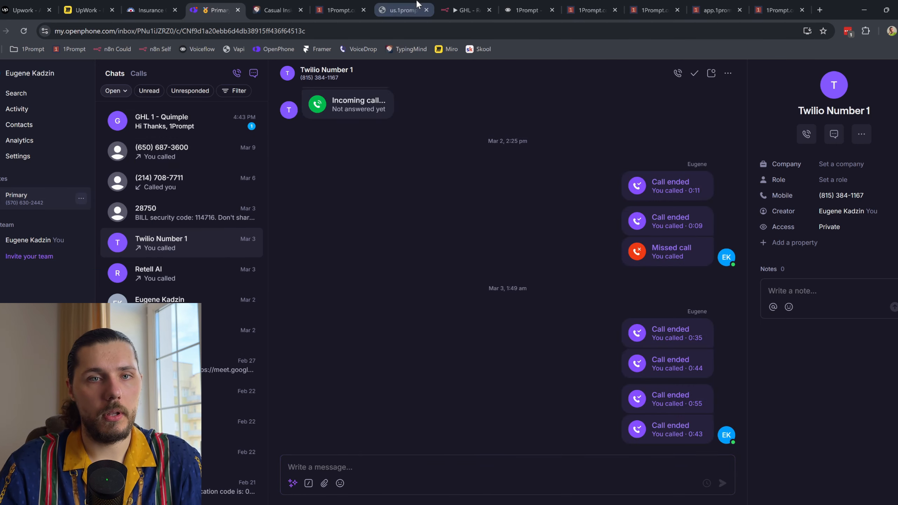
click(403, 10)
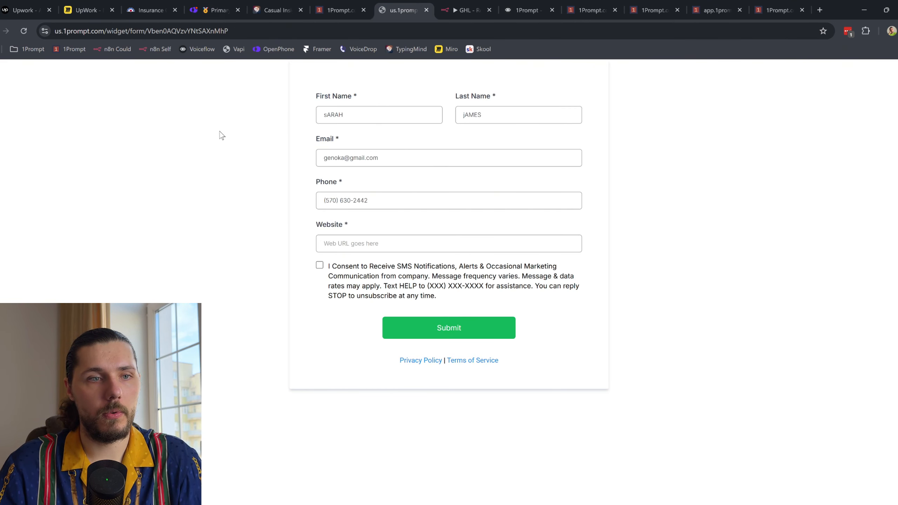
Step: Delete the old GHL 1 - Quimple conversation from the OpenPhone inbox
click(198, 10)
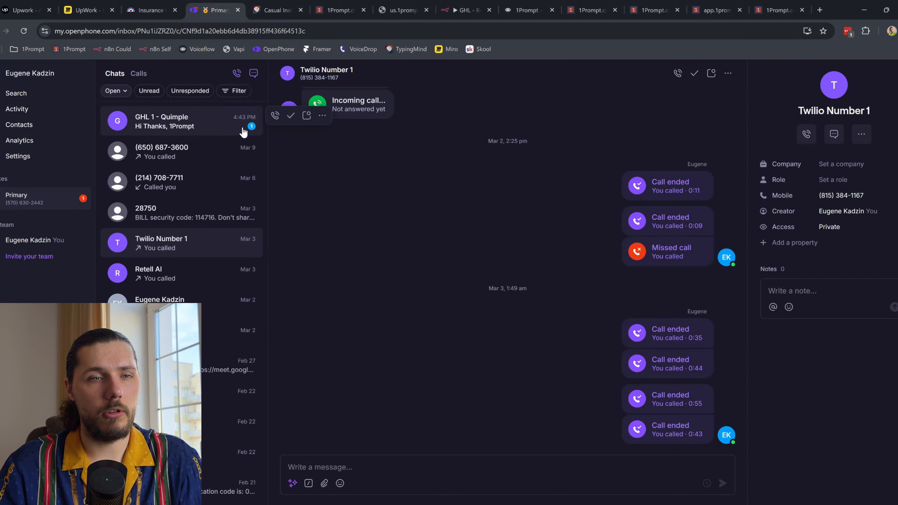
click(322, 116)
click(279, 245)
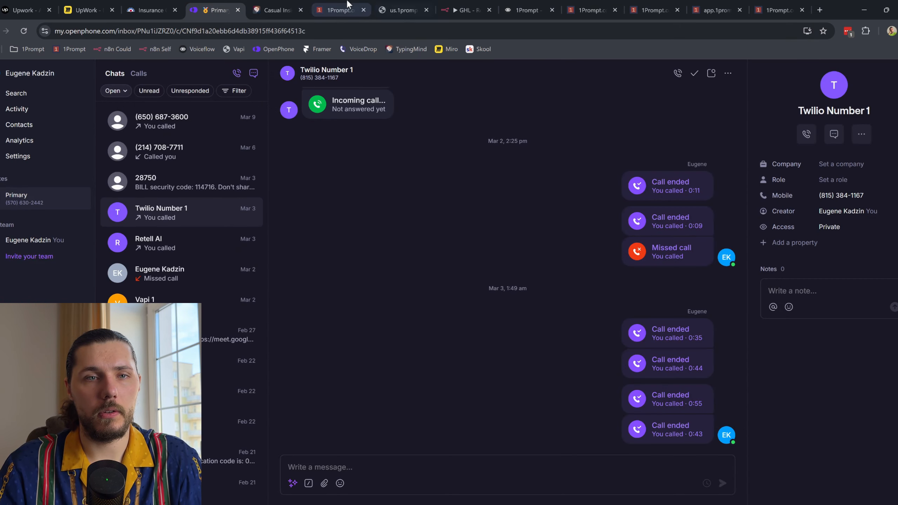
click(403, 10)
Step: Set the website to apple.com, give SMS consent and submit the form
click(374, 244)
click(333, 282)
click(319, 265)
click(446, 328)
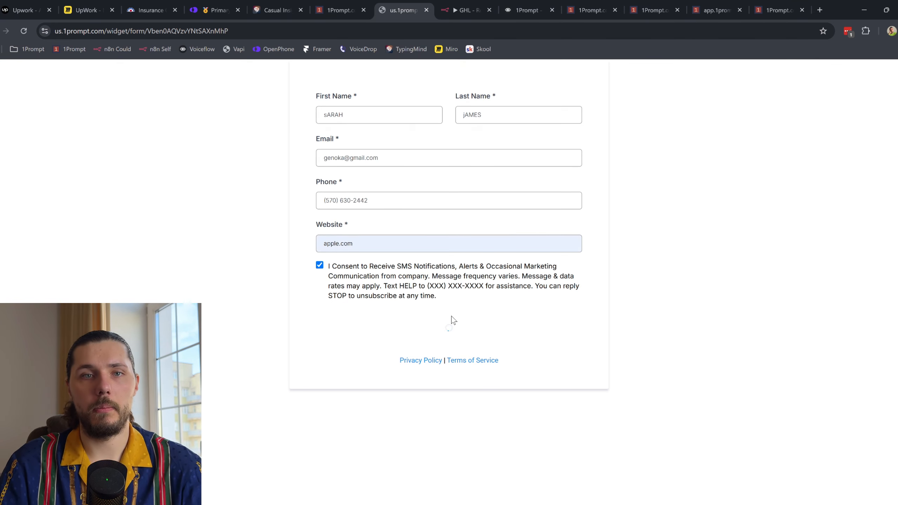
click(460, 11)
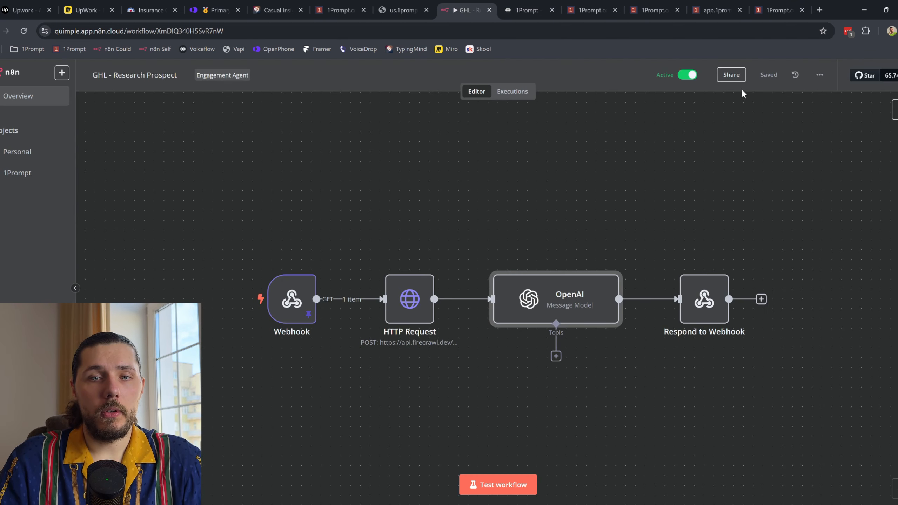
Step: Open the opt-in workflow's Enrollment History and check the n8n research executions
click(433, 7)
click(583, 6)
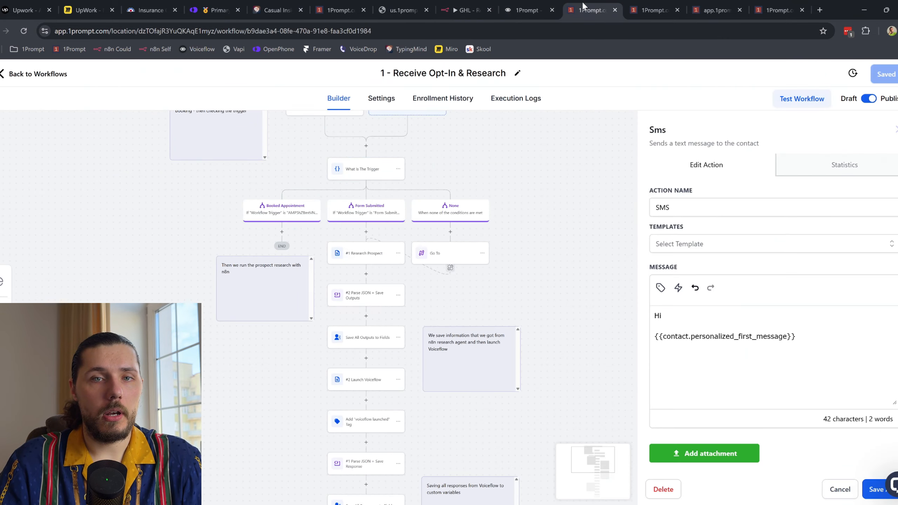
click(460, 99)
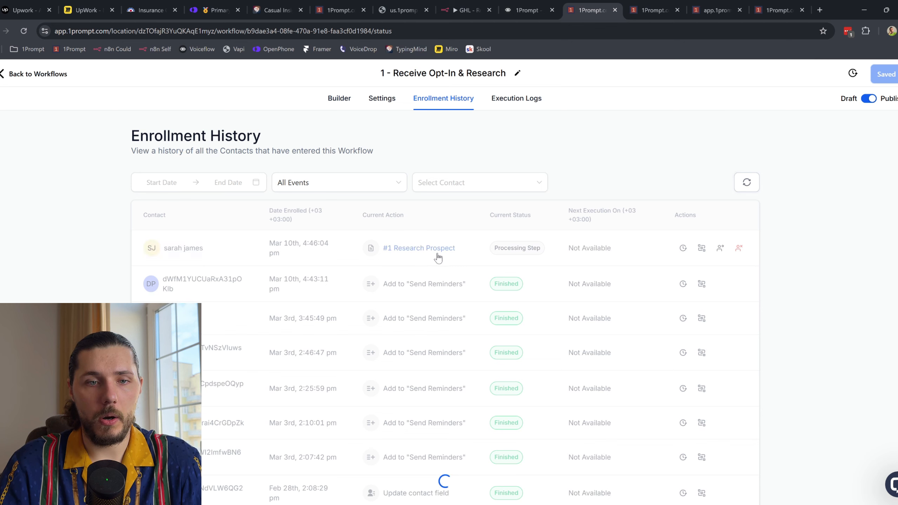
click(489, 4)
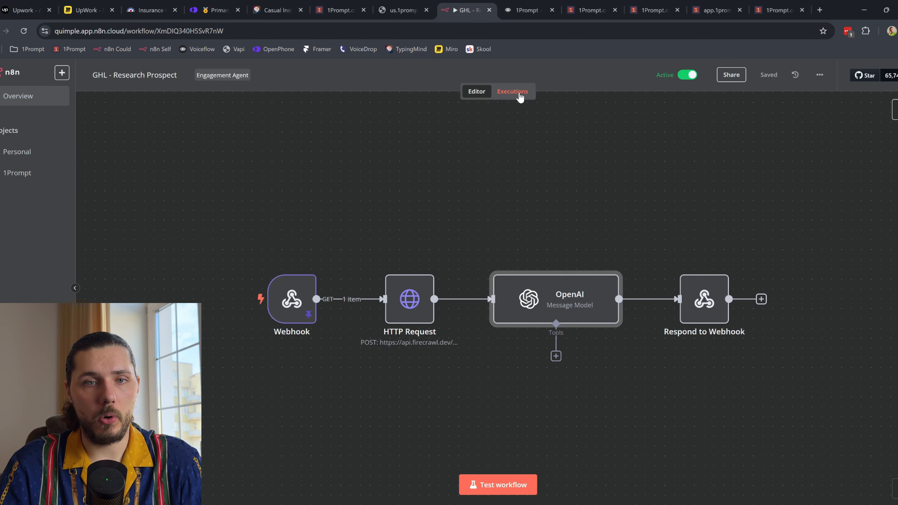
click(512, 91)
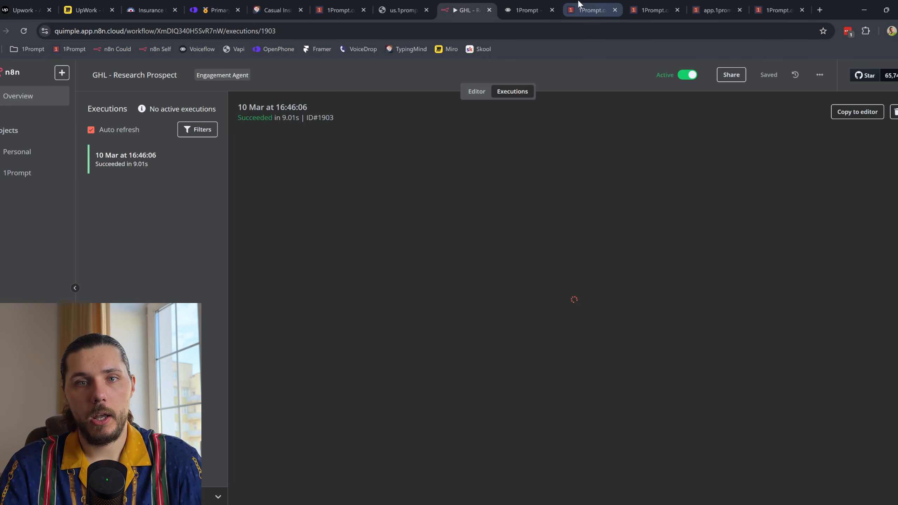
Step: Refresh Enrollment History repeatedly until the contact reaches WhatsApp First Engagement
click(588, 10)
click(747, 183)
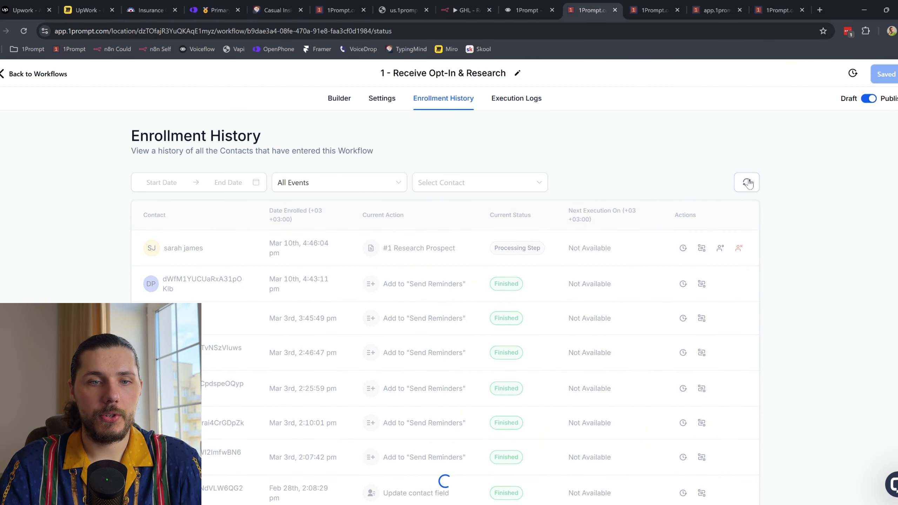
click(749, 183)
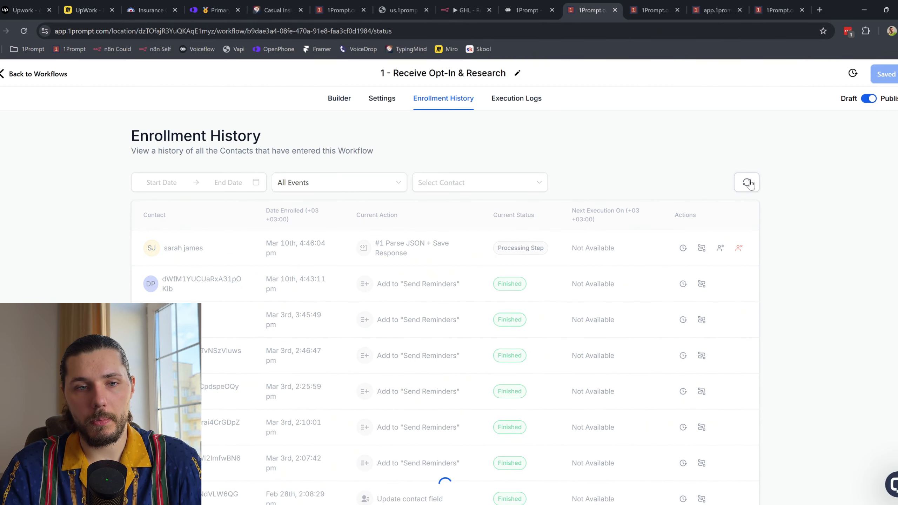
click(749, 182)
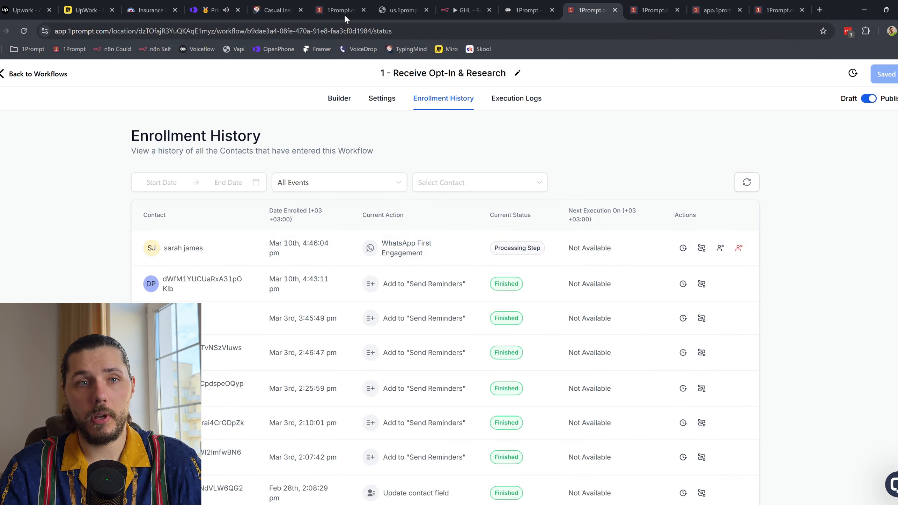
click(215, 7)
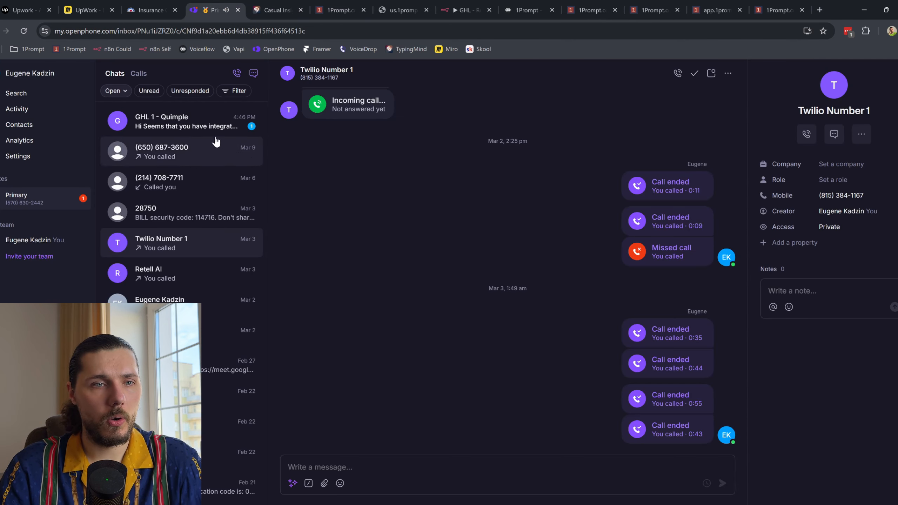
Step: Open the new GHL 1 - Quimple text and read the personalised Apple Intelligence SMS
click(198, 122)
drag(396, 164, 384, 198)
click(360, 194)
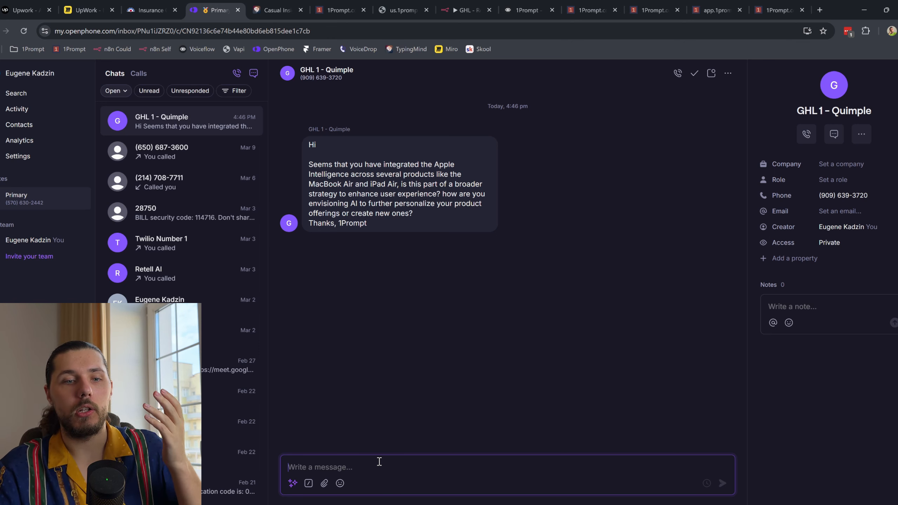
click(631, 4)
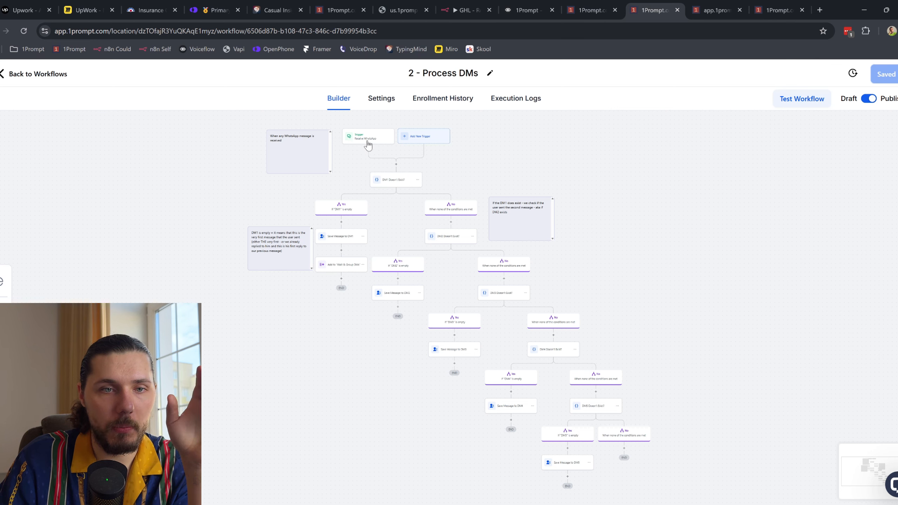
scroll(357, 143, up, 3)
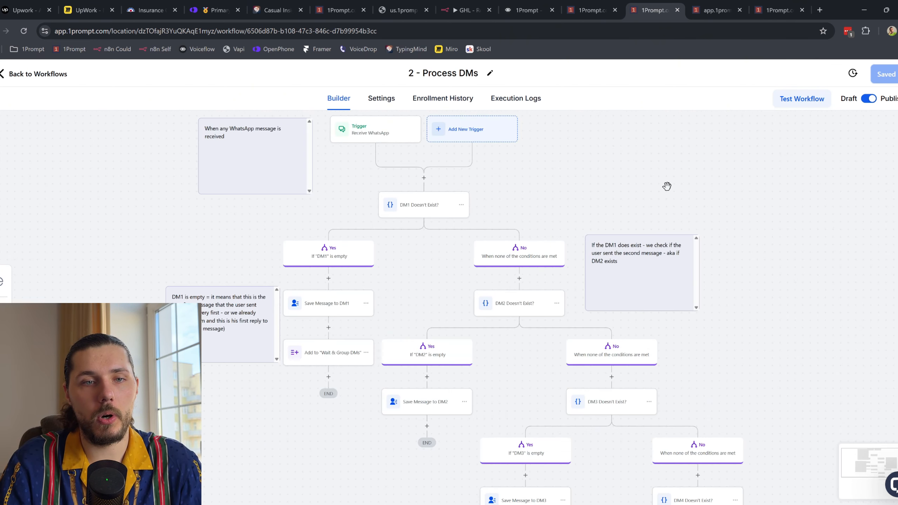
scroll(438, 198, up, 3)
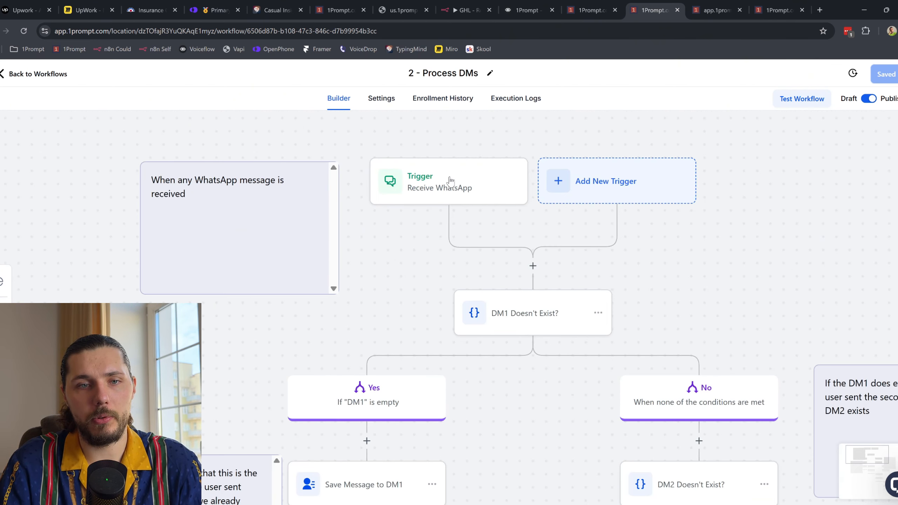
click(590, 10)
click(337, 99)
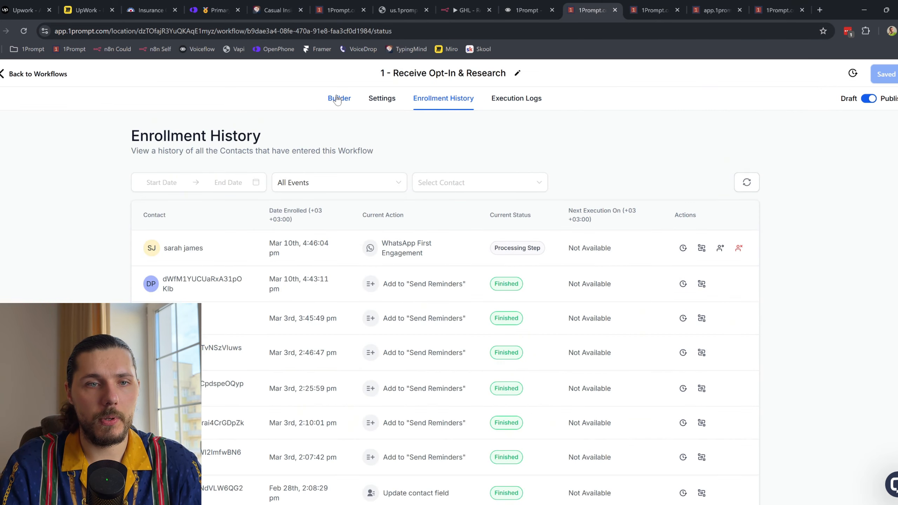
scroll(598, 245, down, 10)
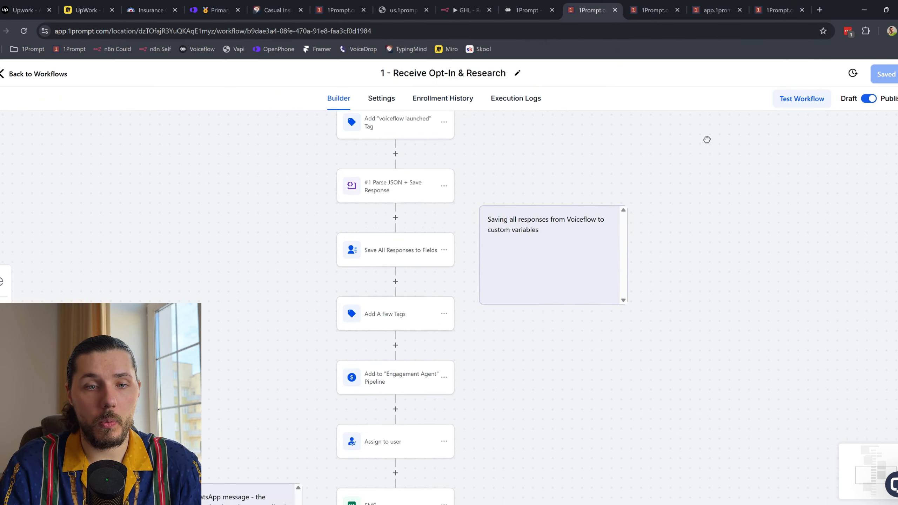
scroll(461, 217, down, 3)
scroll(474, 208, up, 3)
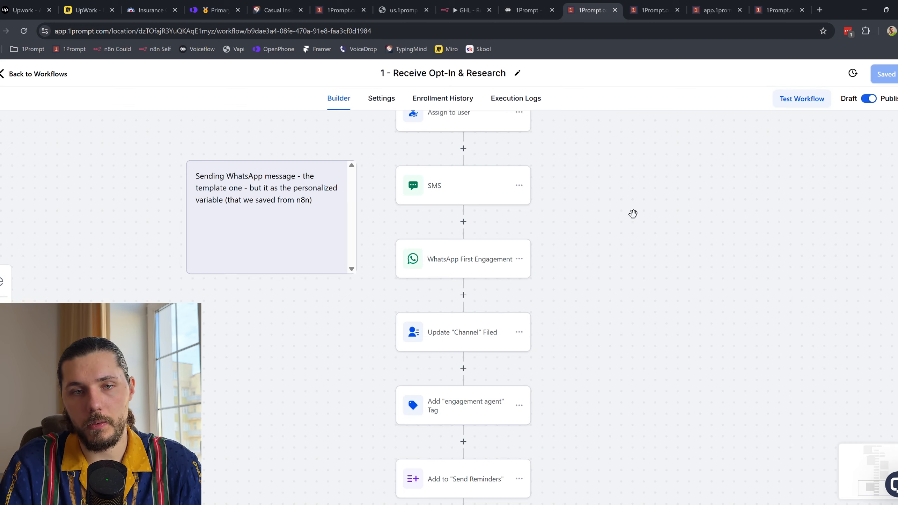
scroll(650, 221, right, 1)
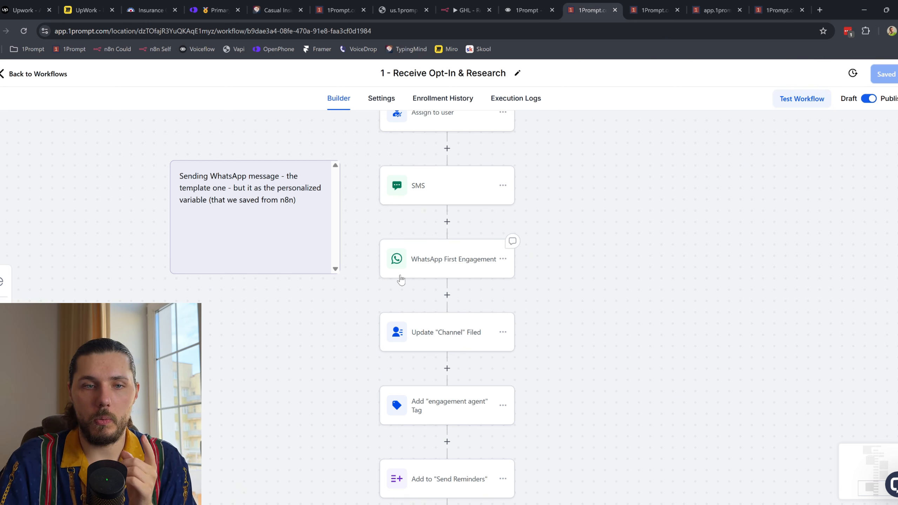
click(669, 5)
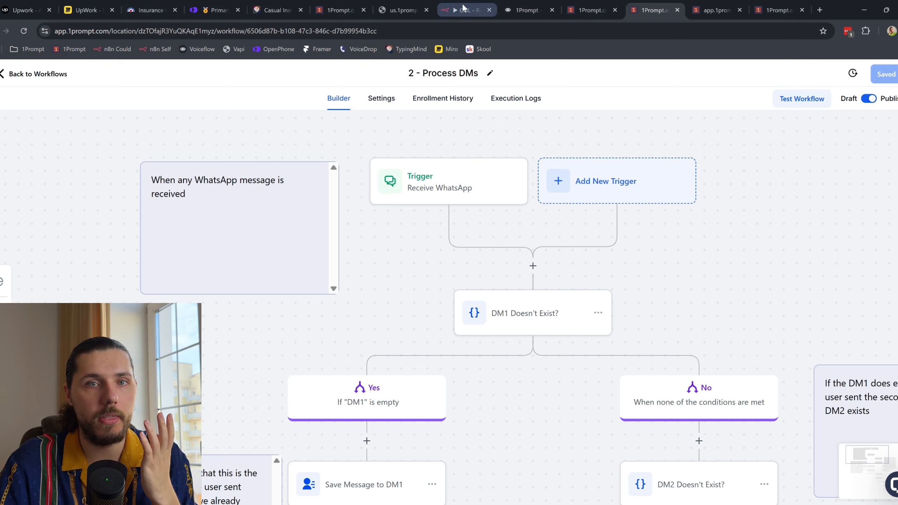
Step: Compare the Voiceflow engagement agent with the personalised SMS received in OpenPhone
click(527, 9)
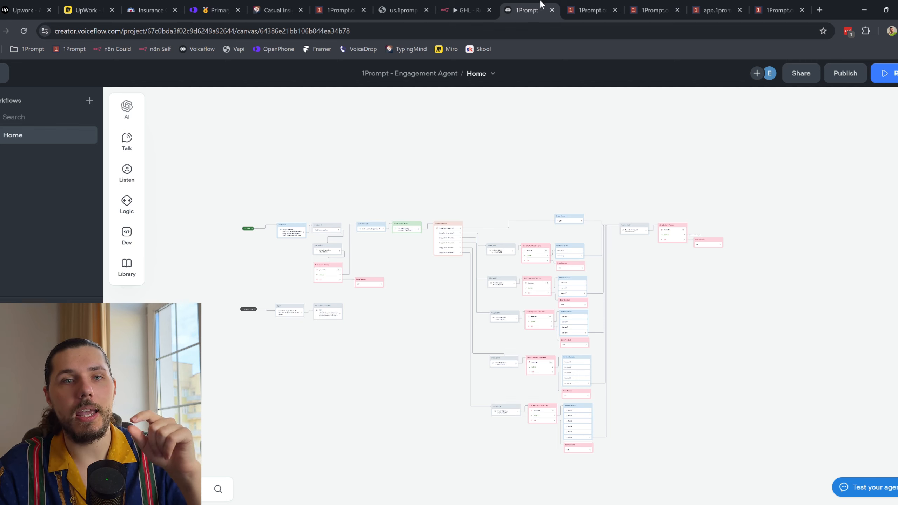
click(226, 9)
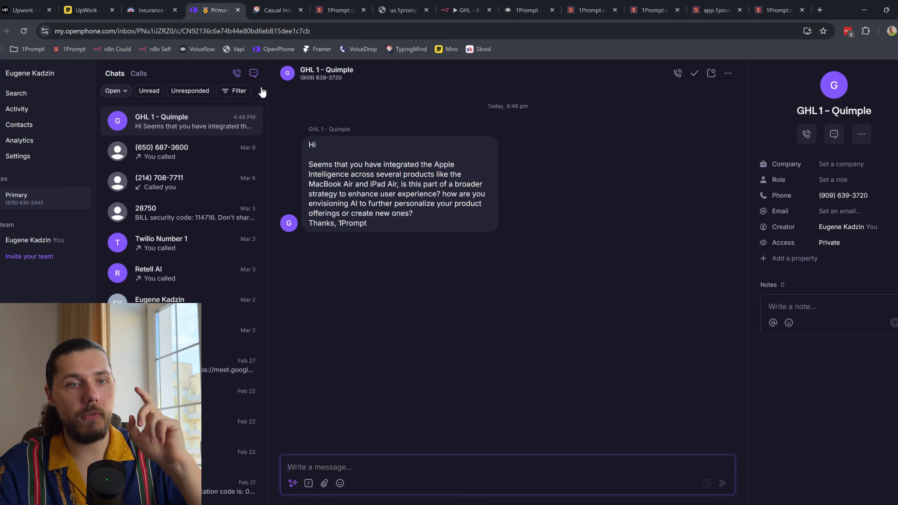
drag(329, 164, 367, 224)
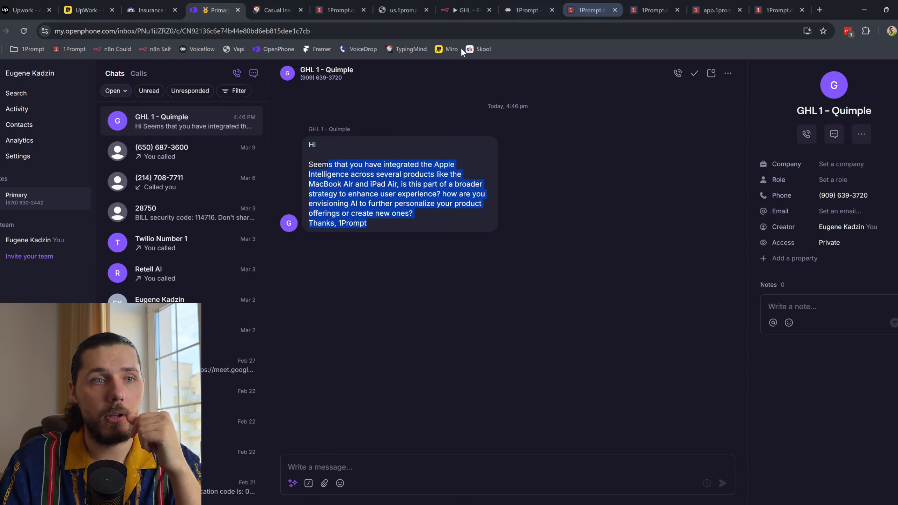
click(527, 5)
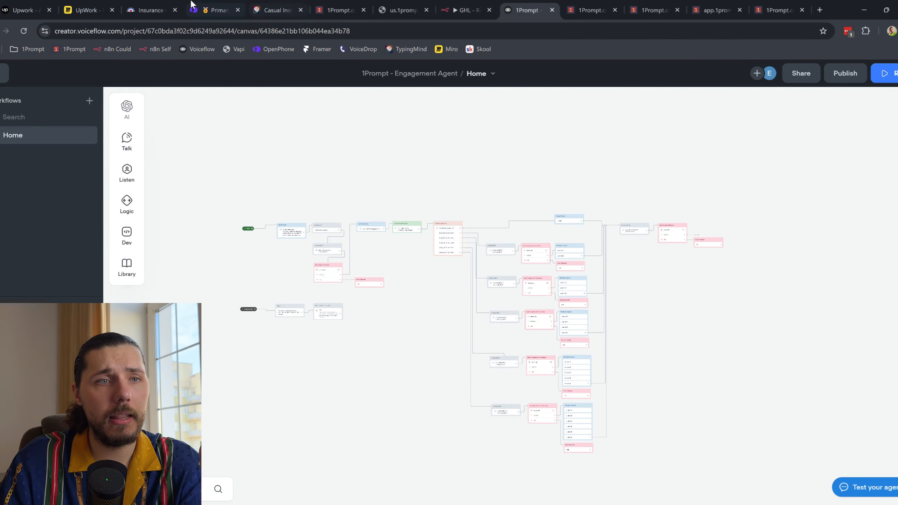
click(87, 9)
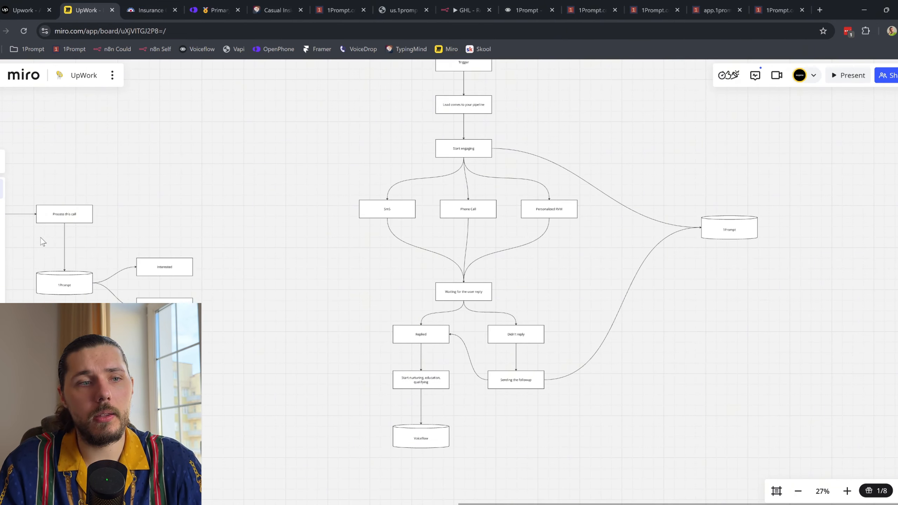
Step: Take the pen and sketch trial marks on the flowchart, undoing the stray strokes
key(p)
scroll(501, 193, up, 3)
scroll(533, 189, down, 2)
scroll(534, 189, down, 1)
drag(589, 161, 418, 394)
drag(415, 216, 555, 415)
key(ctrl+z)
key(ctrl+z)
scroll(332, 170, up, 3)
drag(361, 193, 376, 247)
drag(426, 207, 418, 192)
mouse_move(472, 164)
mouse_down()
mouse_move(532, 242)
mouse_move(558, 233)
mouse_up()
key(ctrl+z)
key(ctrl+z)
key(ctrl+z)
key(ctrl+z)
Step: Circle job-post items 4–6 and item 7, Compliance & HR Chatbots, undoing the marks
scroll(344, 222, down, 10)
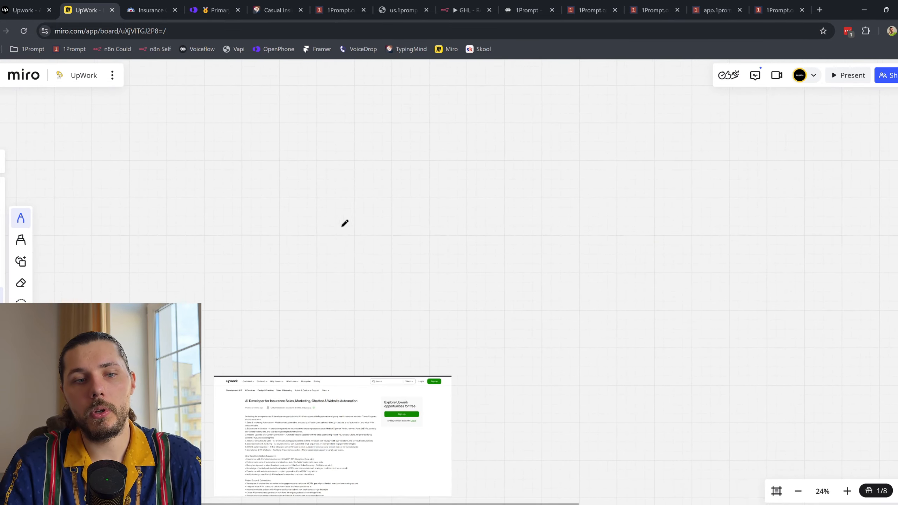
scroll(312, 302, up, 8)
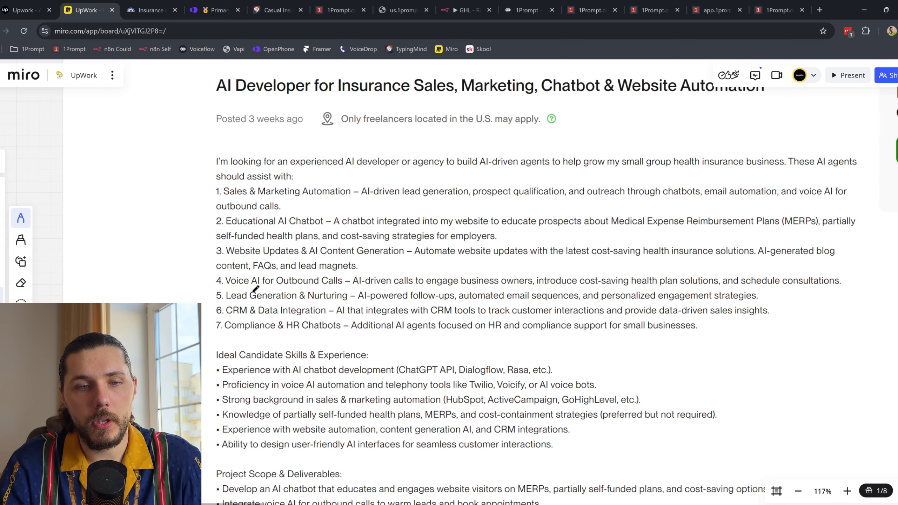
mouse_move(229, 309)
mouse_down()
mouse_move(689, 303)
mouse_move(445, 297)
mouse_move(205, 314)
mouse_move(220, 321)
mouse_move(368, 283)
mouse_move(194, 290)
mouse_move(250, 307)
mouse_up()
key(ctrl+z)
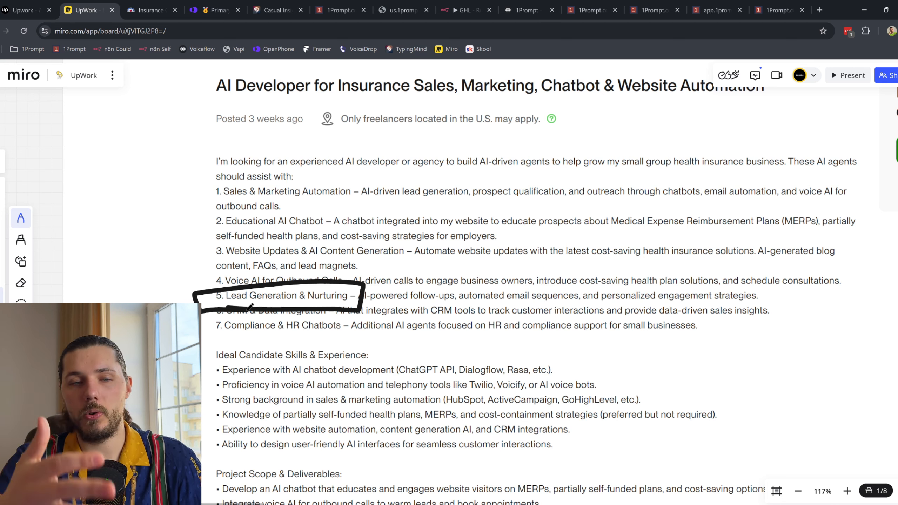
key(ctrl+z)
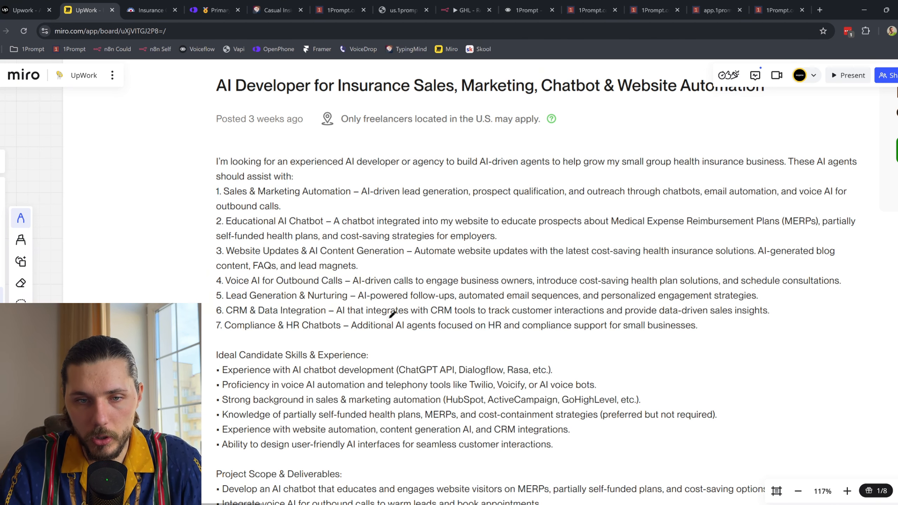
drag(257, 311, 262, 313)
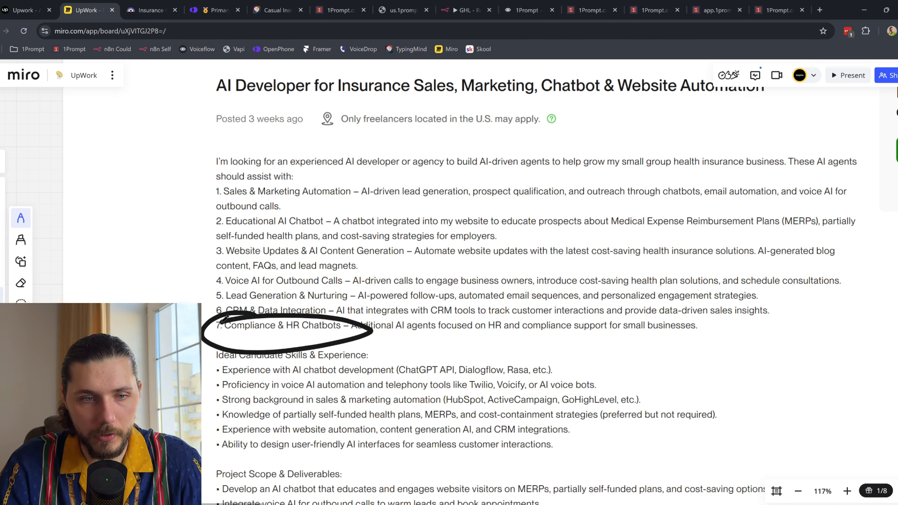
drag(354, 339, 725, 339)
scroll(626, 321, down, 5)
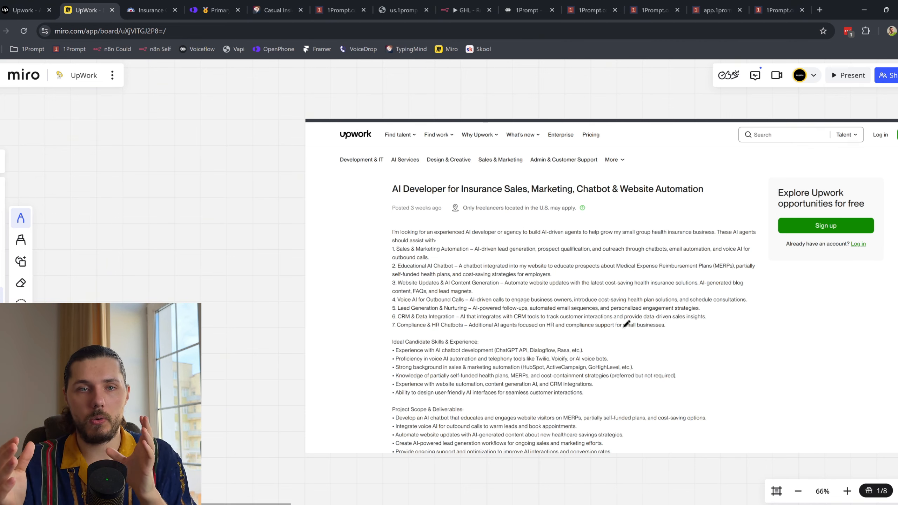
click(53, 7)
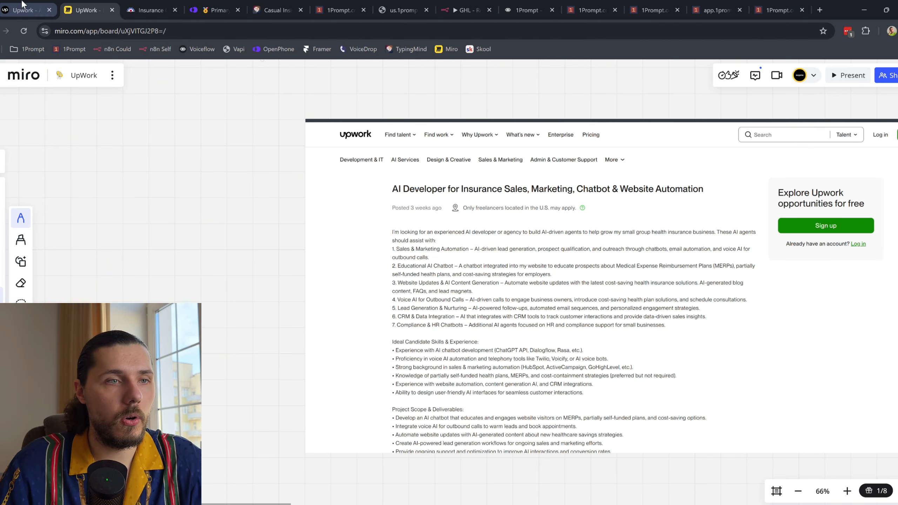
Step: Highlight the job's 15 to 20 proposals, under 30 hrs/week, $35–$70 hourly and 1-3 months
scroll(437, 297, down, 5)
scroll(437, 297, down, 10)
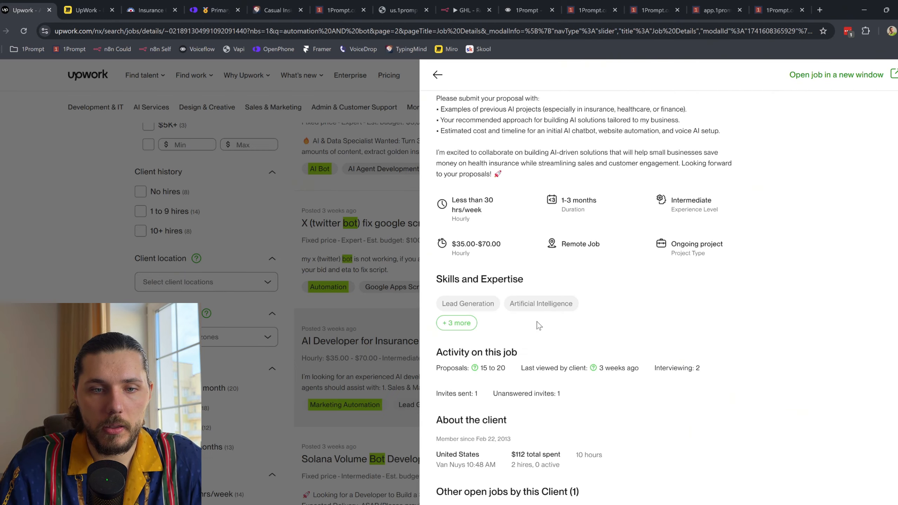
scroll(492, 365, down, 1)
drag(437, 320, 505, 329)
drag(480, 320, 506, 323)
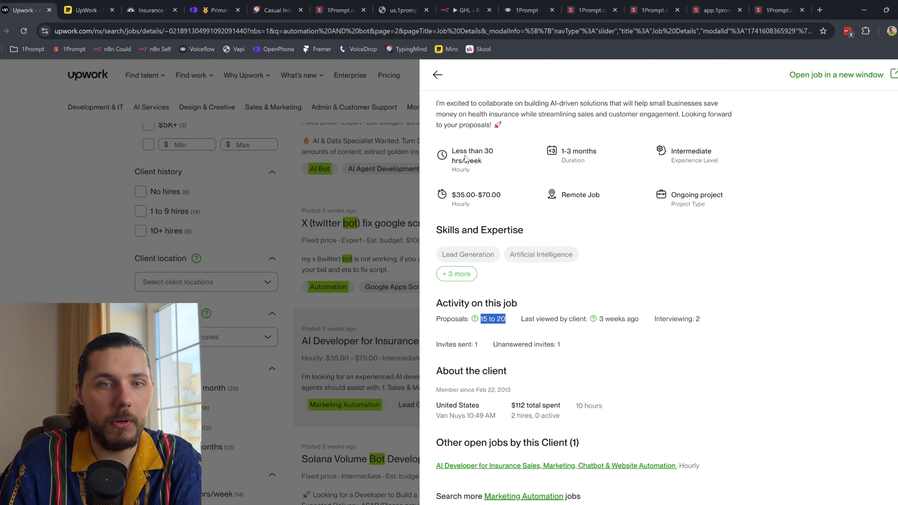
drag(451, 155, 495, 162)
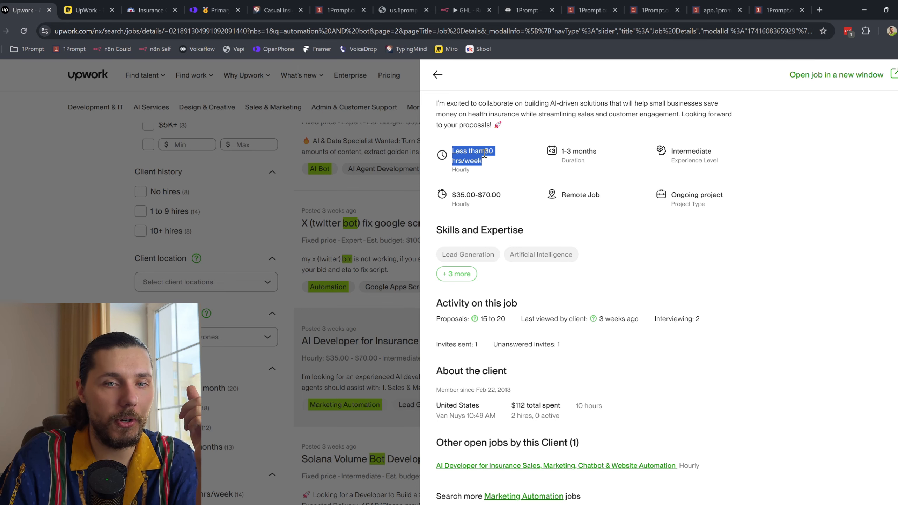
click(477, 155)
mouse_move(456, 195)
mouse_down()
mouse_move(491, 194)
mouse_move(472, 191)
mouse_up()
drag(471, 151, 485, 169)
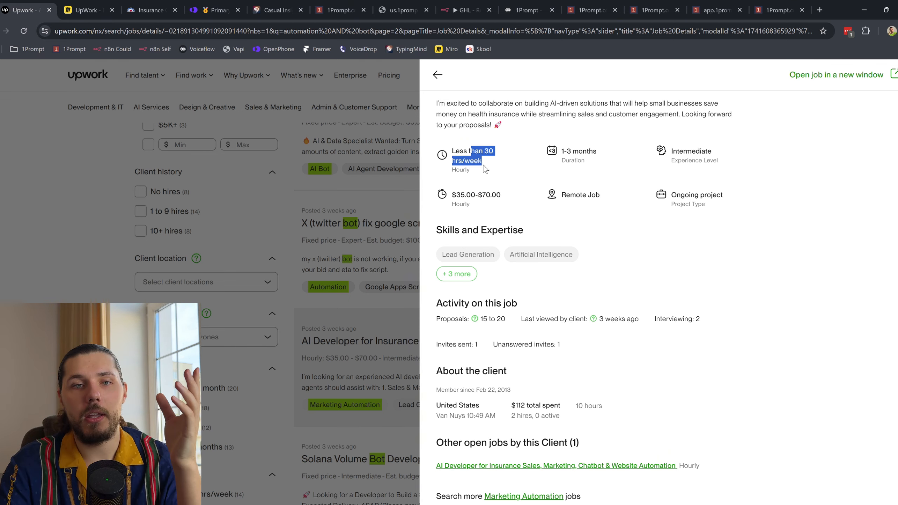
drag(563, 152, 581, 148)
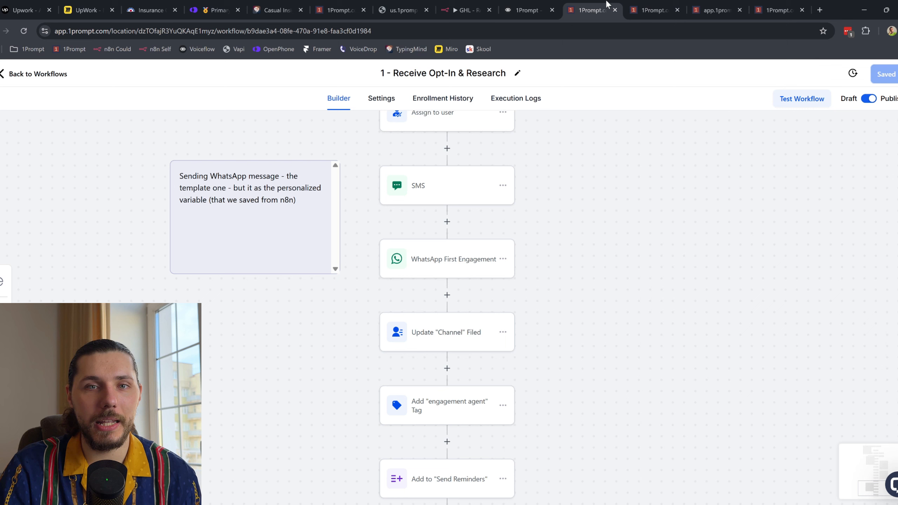
click(591, 10)
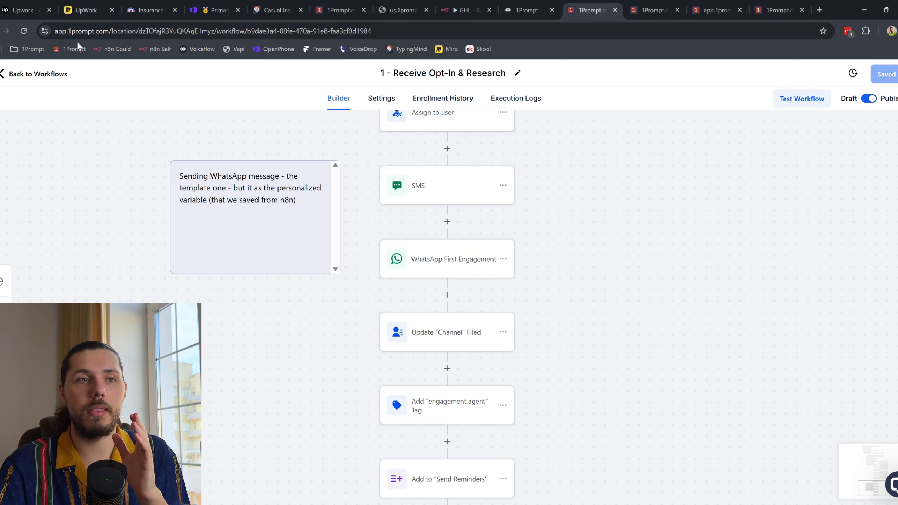
Step: Zoom out on the Miro UpWork board and loop around all its diagrams
click(89, 9)
scroll(461, 262, down, 3)
scroll(461, 262, down, 5)
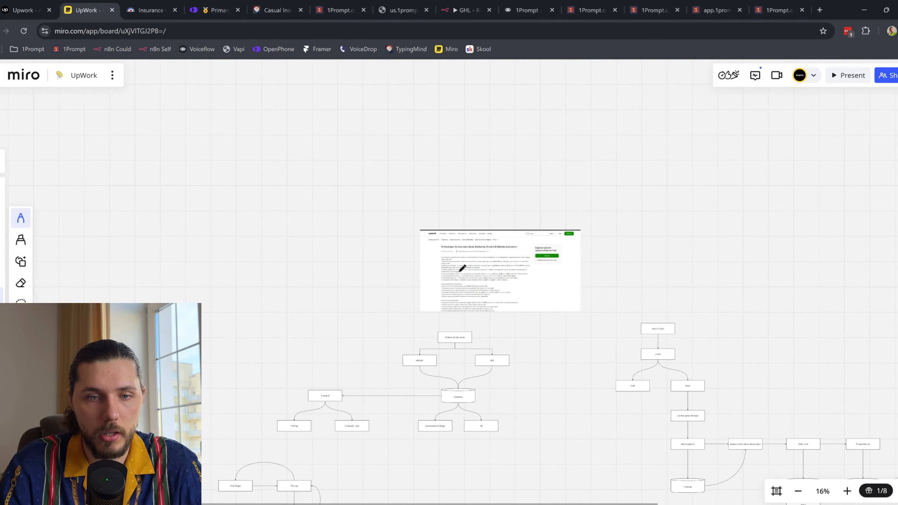
scroll(480, 274, down, 3)
scroll(481, 275, right, 3)
drag(648, 203, 890, 201)
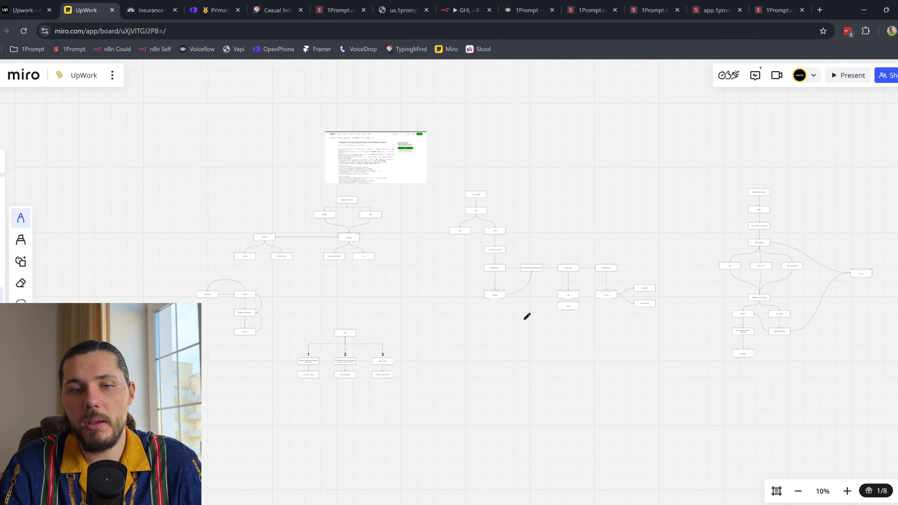
Step: Handwrite 25%–30% below the diagrams, undoing its underline afterwards
mouse_move(478, 366)
mouse_down()
mouse_move(495, 389)
mouse_move(507, 381)
mouse_move(497, 390)
mouse_up()
drag(496, 362, 514, 366)
drag(547, 367, 541, 387)
mouse_move(537, 348)
mouse_down()
mouse_move(522, 375)
mouse_move(570, 368)
mouse_move(591, 379)
mouse_up()
drag(624, 353, 646, 335)
mouse_move(673, 335)
mouse_down()
mouse_move(686, 380)
mouse_move(685, 373)
mouse_up()
drag(498, 412, 617, 409)
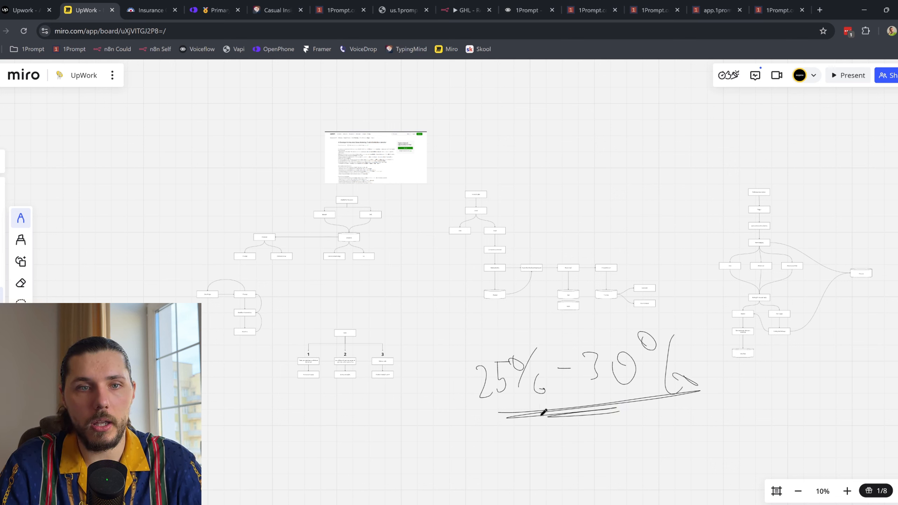
key(ctrl+z)
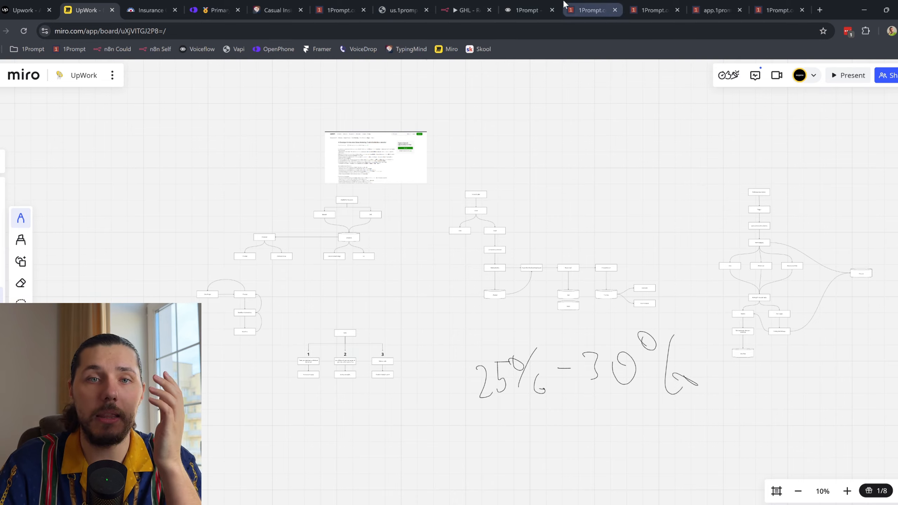
click(529, 9)
scroll(441, 276, down, 1)
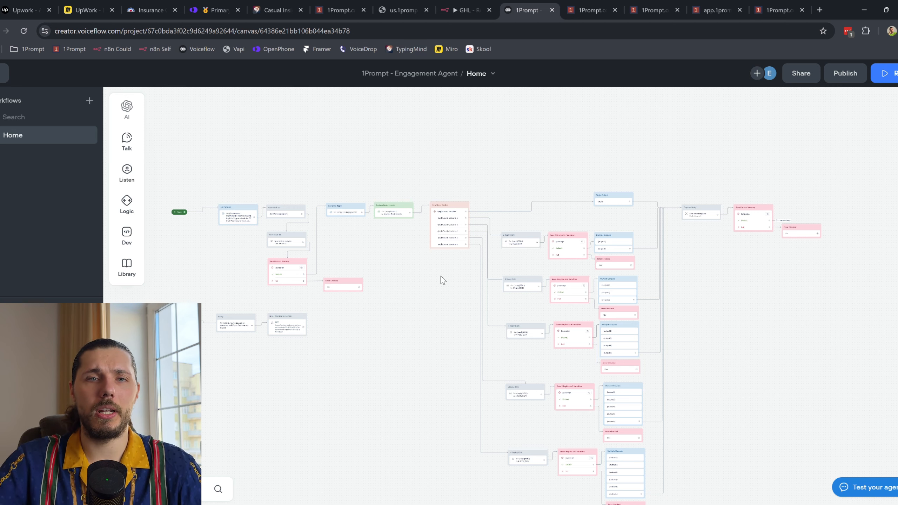
Step: Close the 1Prompt builder to its workflow list and recheck the Upwork job's 1-3 months duration
click(592, 5)
click(53, 76)
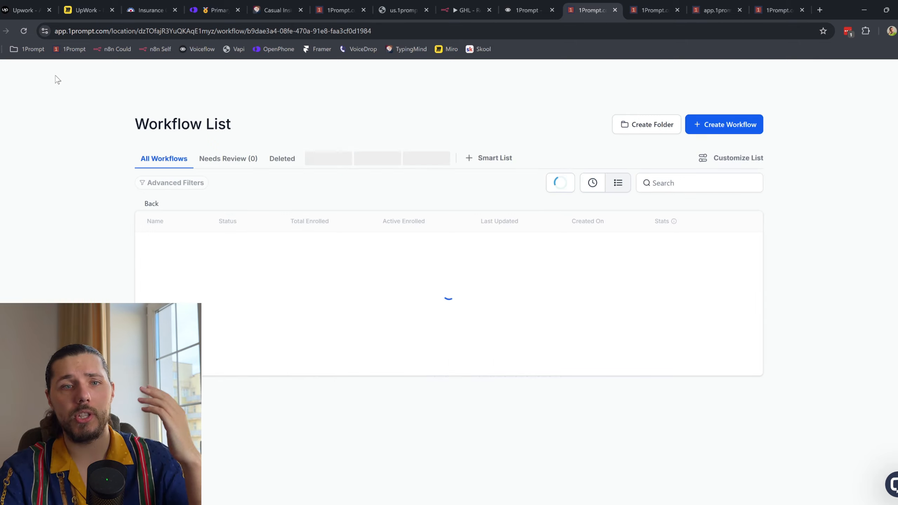
click(41, 4)
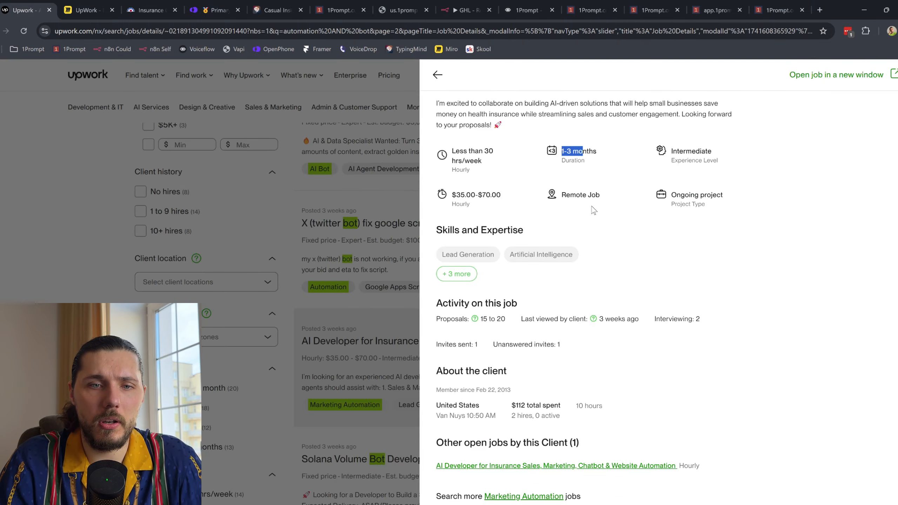
drag(598, 162, 546, 150)
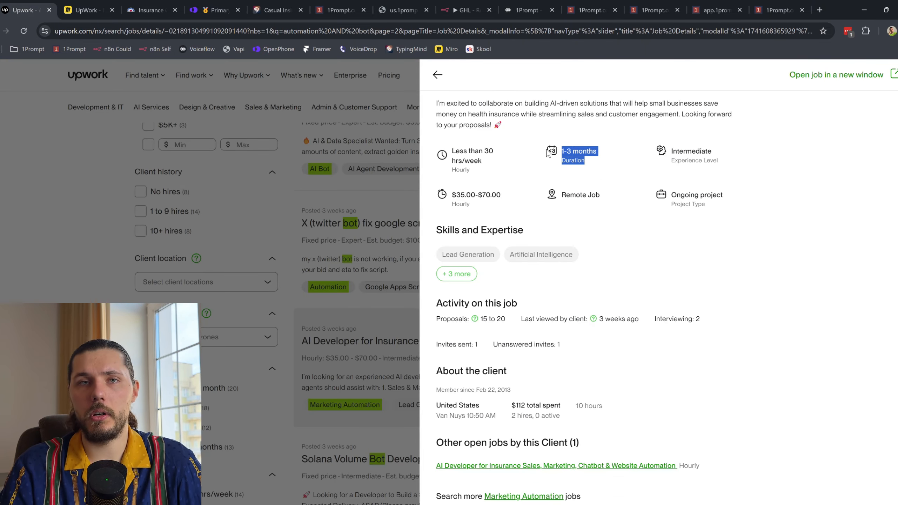
scroll(546, 153, up, 1)
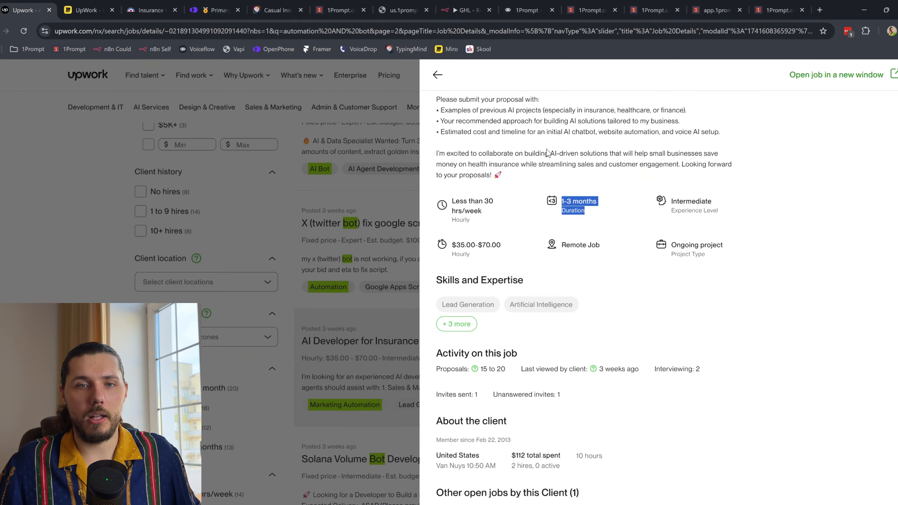